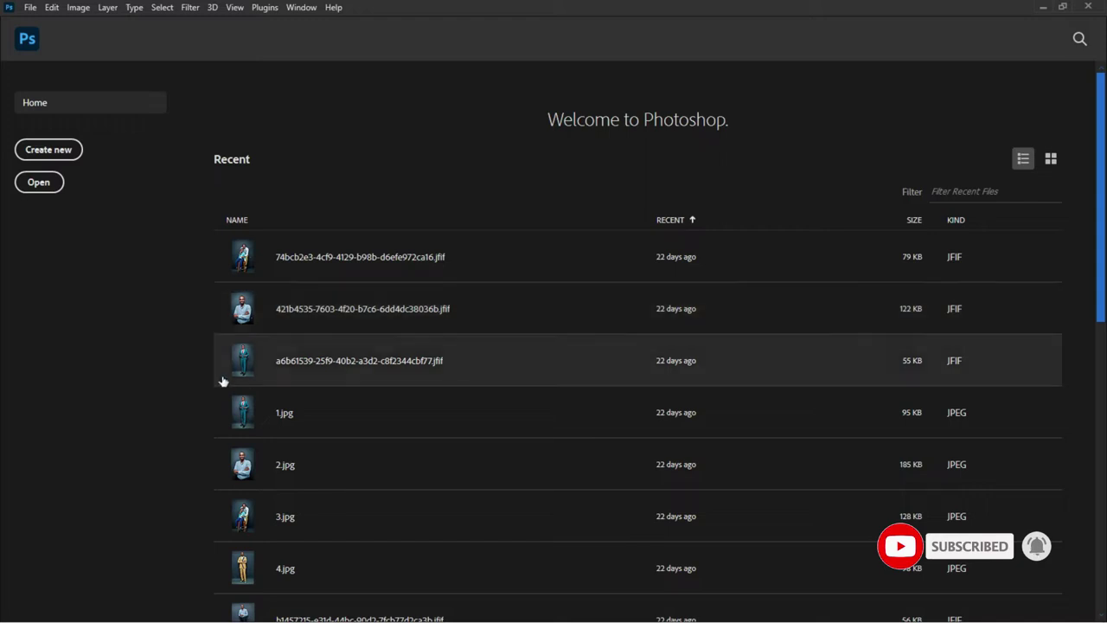
Create a 7 × 2.55 inch, 300 ppi RGB document with a white background
{"action": "left_click", "coordinate": [48, 149]}
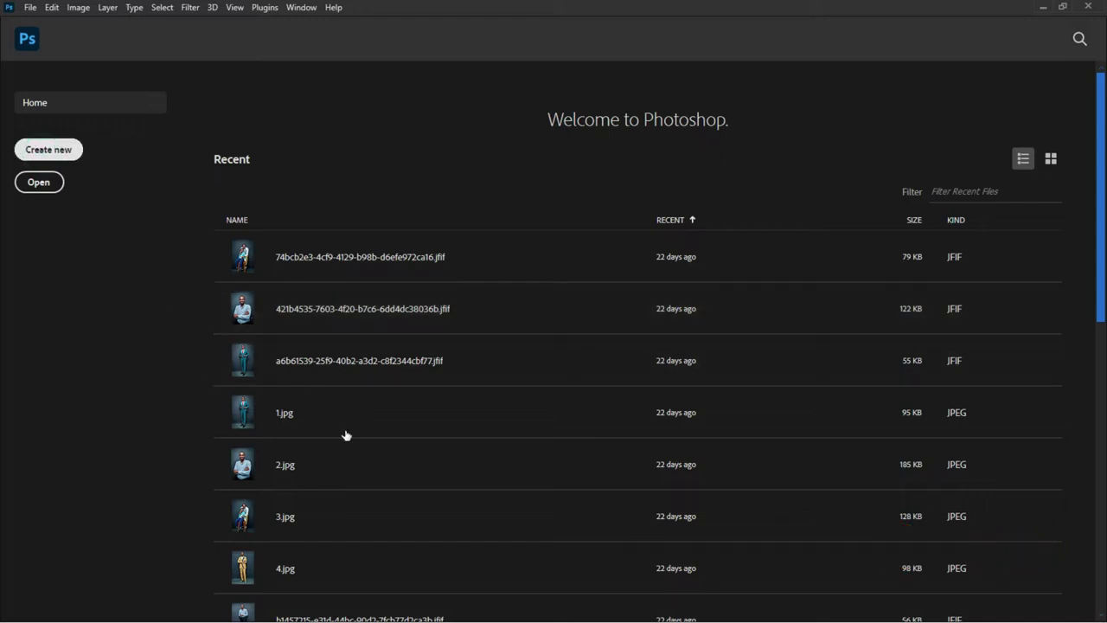
{"action": "left_click", "coordinate": [732, 314]}
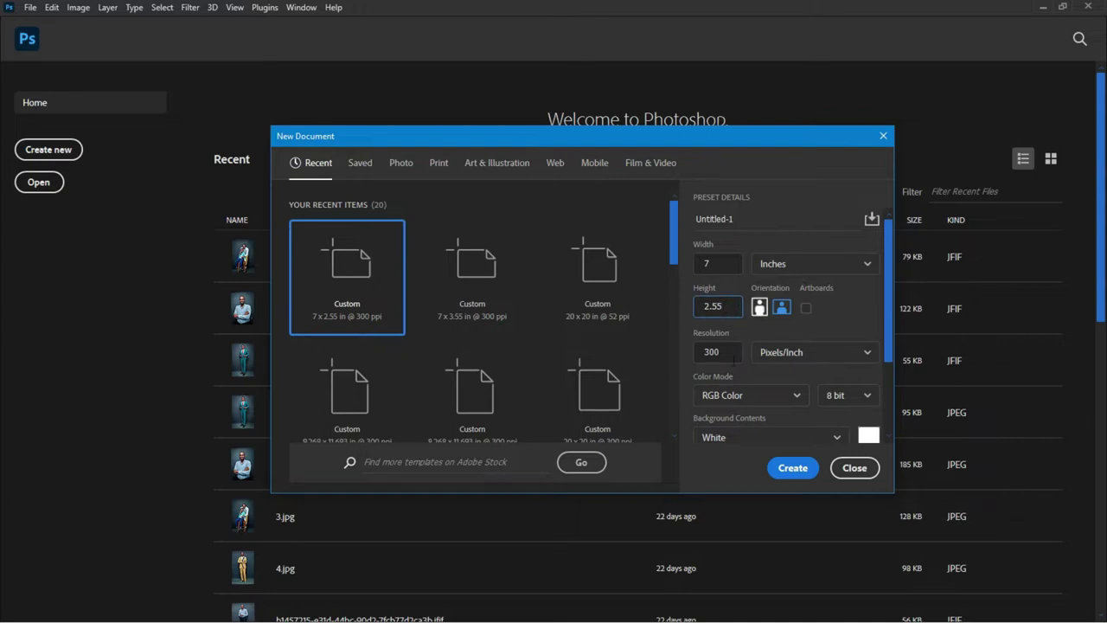
{"action": "left_click", "coordinate": [710, 263]}
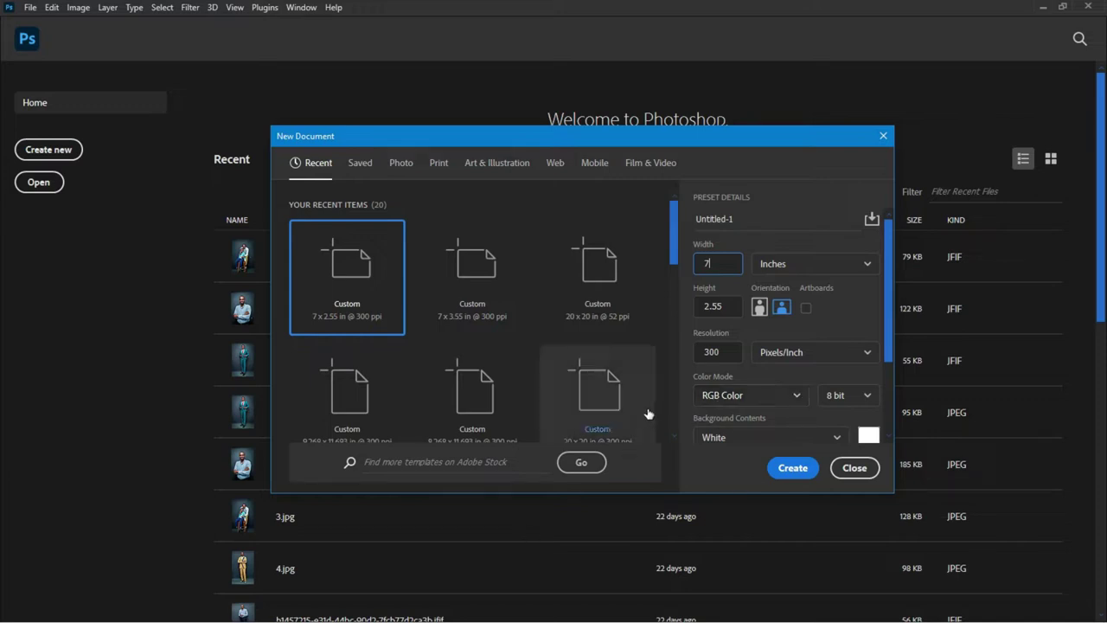
{"action": "left_click", "coordinate": [791, 468]}
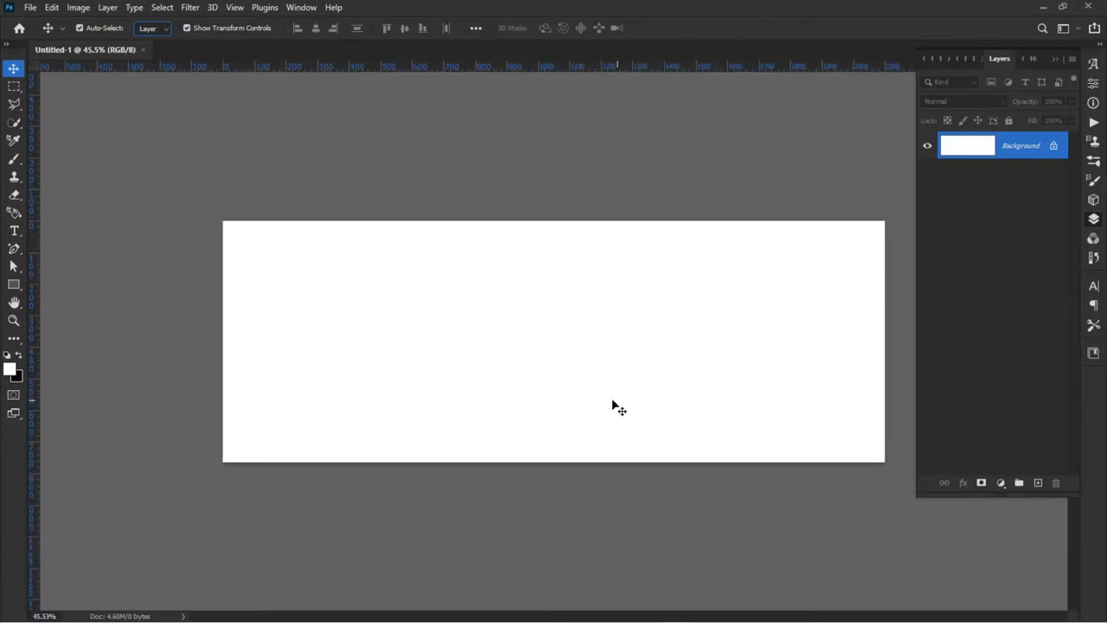
Collapse the Layers panel and look through the File menu commands
{"action": "left_click", "coordinate": [1056, 57]}
{"action": "scroll", "coordinate": [606, 341], "scroll_direction": "up", "scroll_amount": 1}
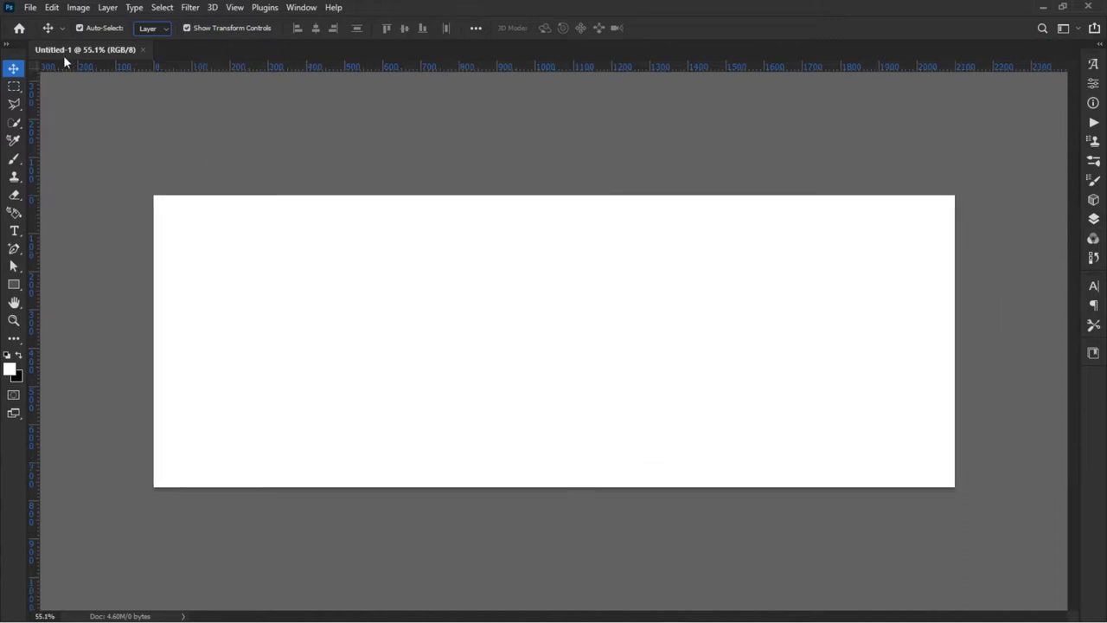
{"action": "left_click", "coordinate": [30, 9]}
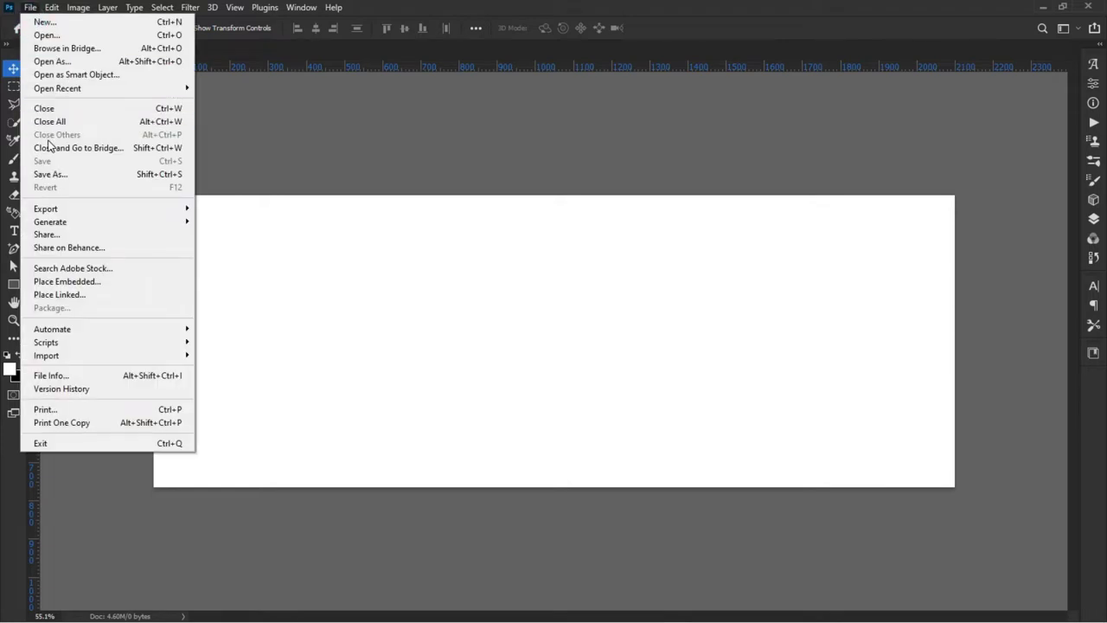
{"action": "left_click", "coordinate": [353, 136]}
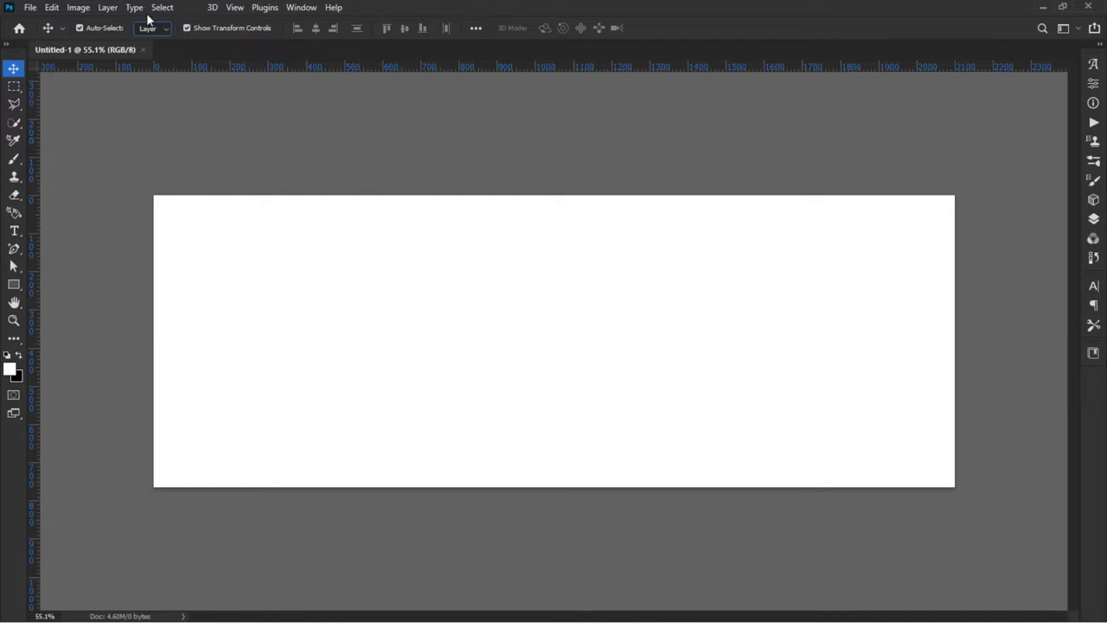
{"action": "left_click", "coordinate": [33, 7]}
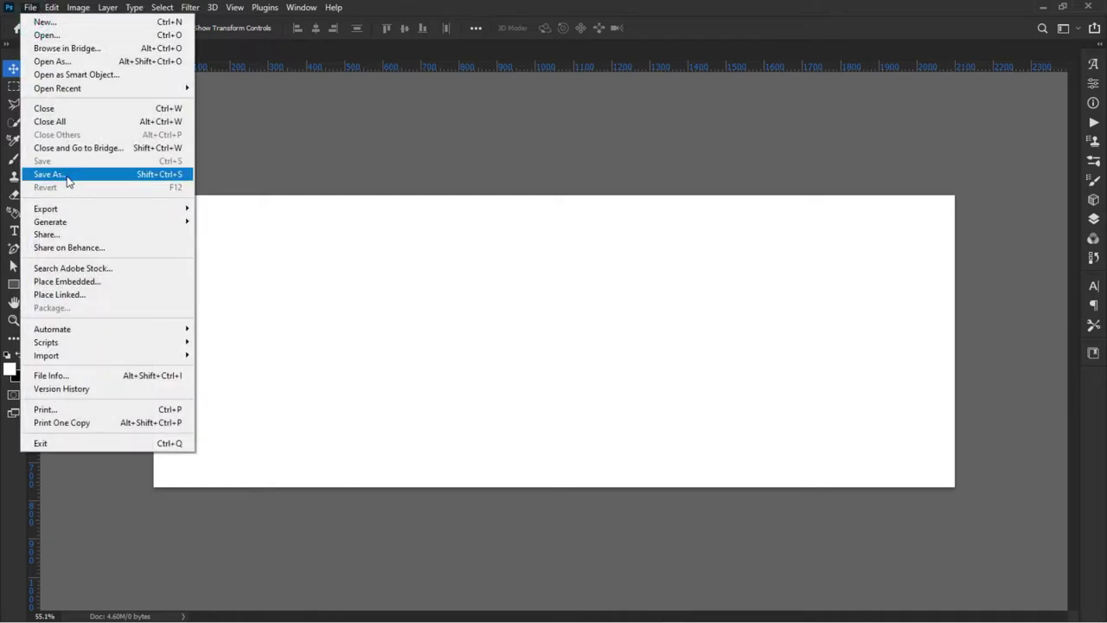
Save the document locally as SHITO LABEL DESIGN in Desktop > TUTORIALS WORKS > PSD
{"action": "left_click", "coordinate": [69, 174]}
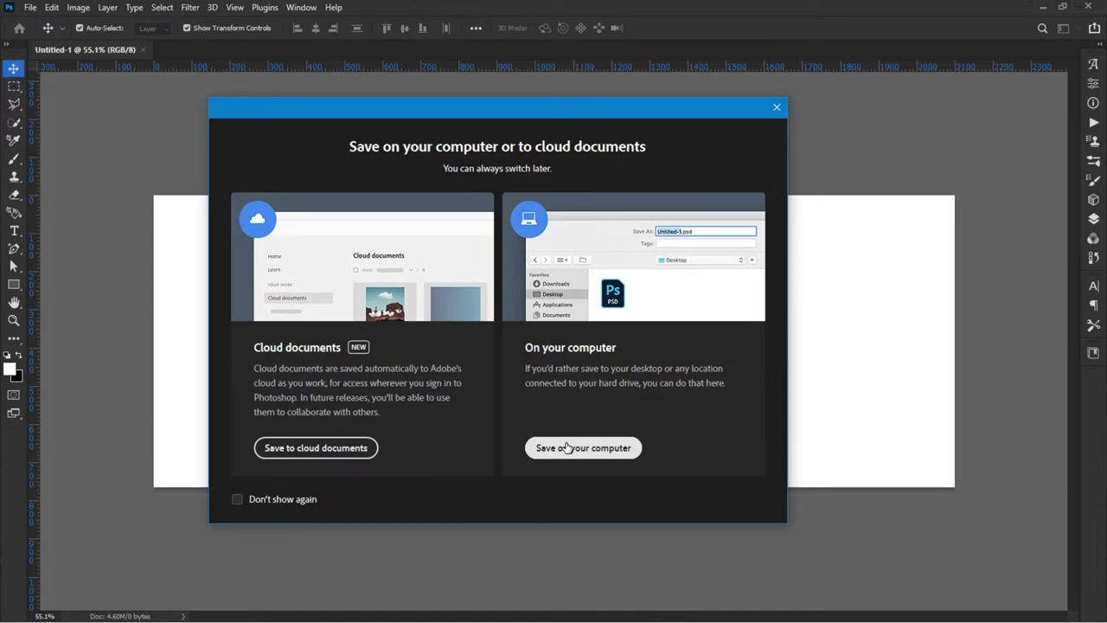
{"action": "left_click", "coordinate": [566, 447]}
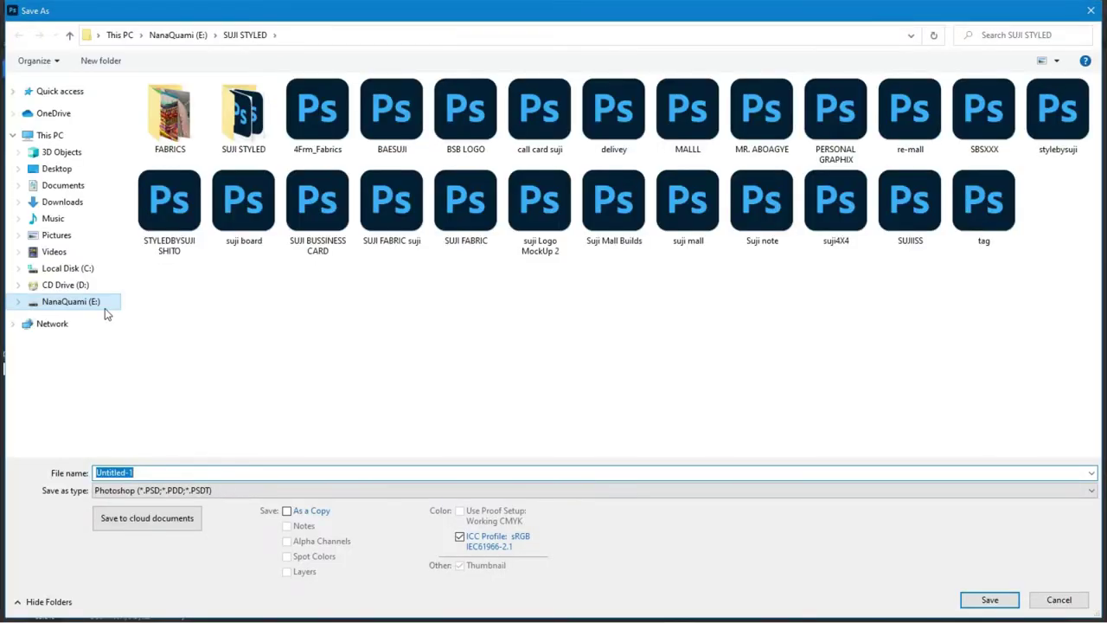
{"action": "left_click", "coordinate": [57, 169]}
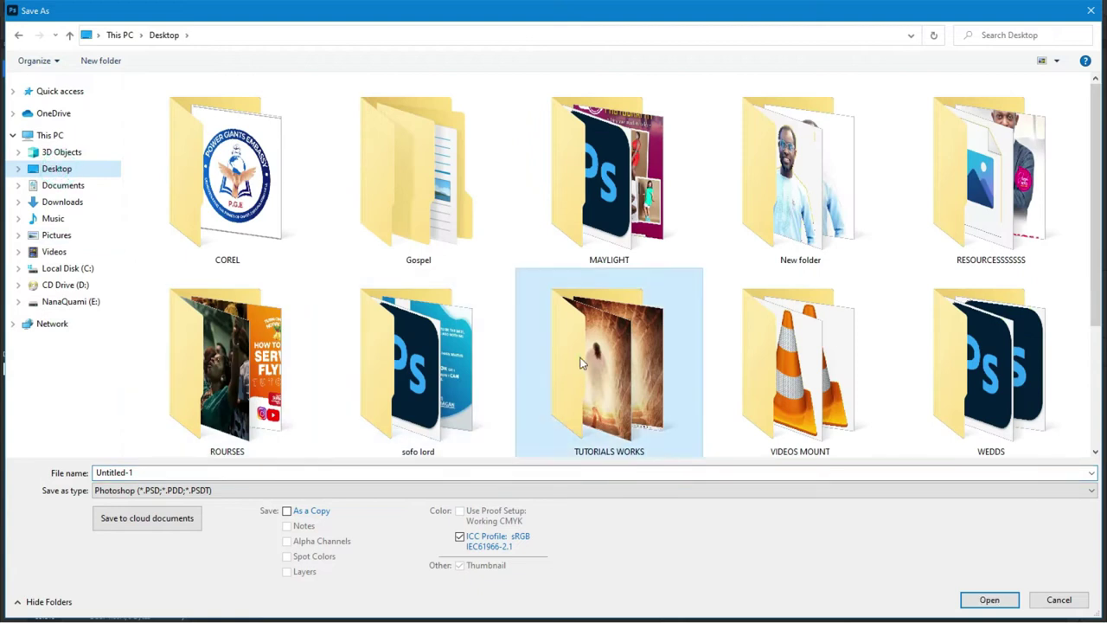
{"action": "double_click", "coordinate": [582, 367]}
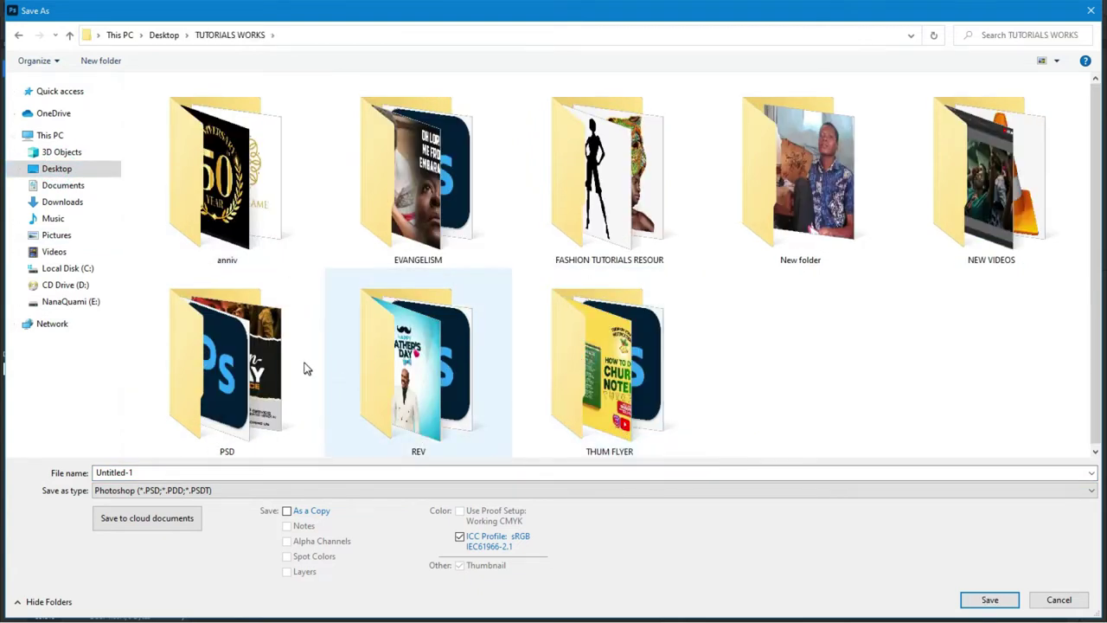
{"action": "double_click", "coordinate": [229, 358]}
{"action": "double_click", "coordinate": [251, 476]}
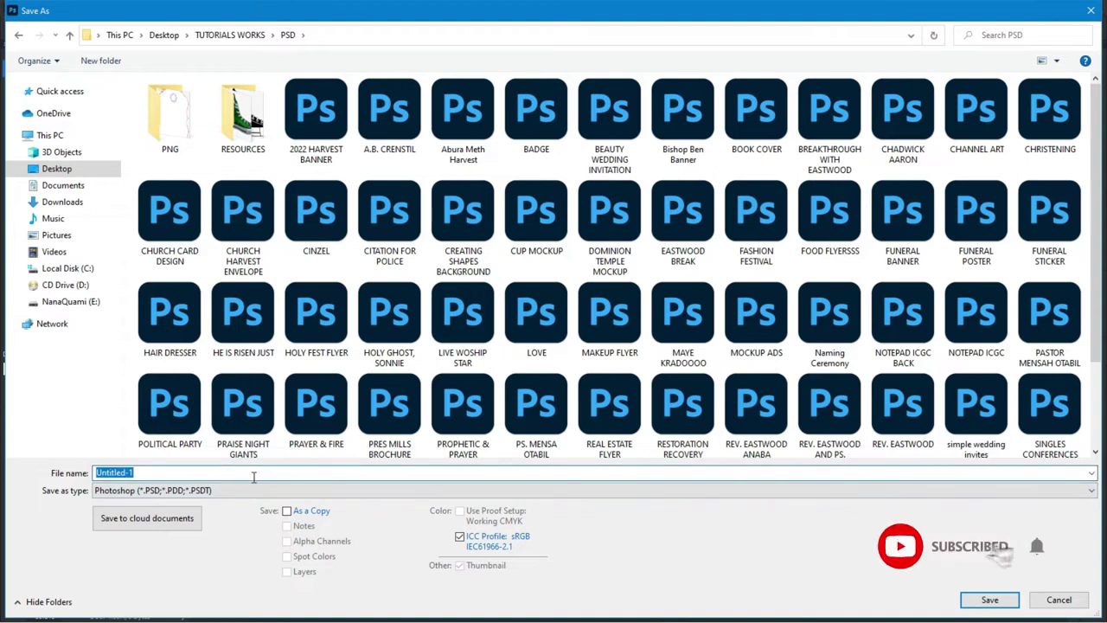
{"action": "type", "text": "SHI"}
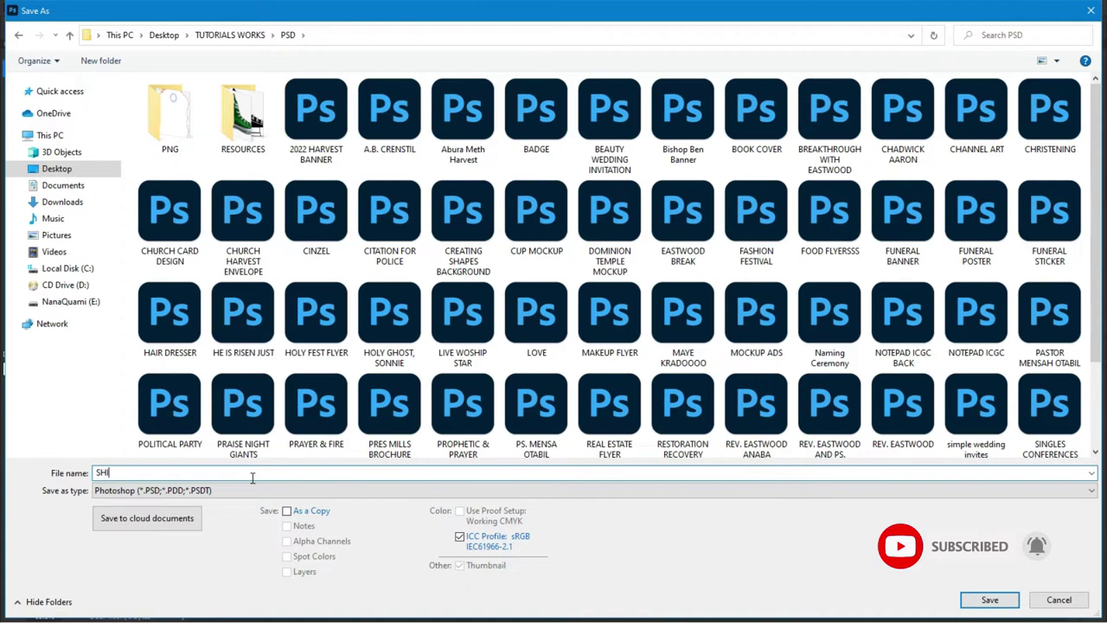
{"action": "type", "text": "TO LABEL DESI"}
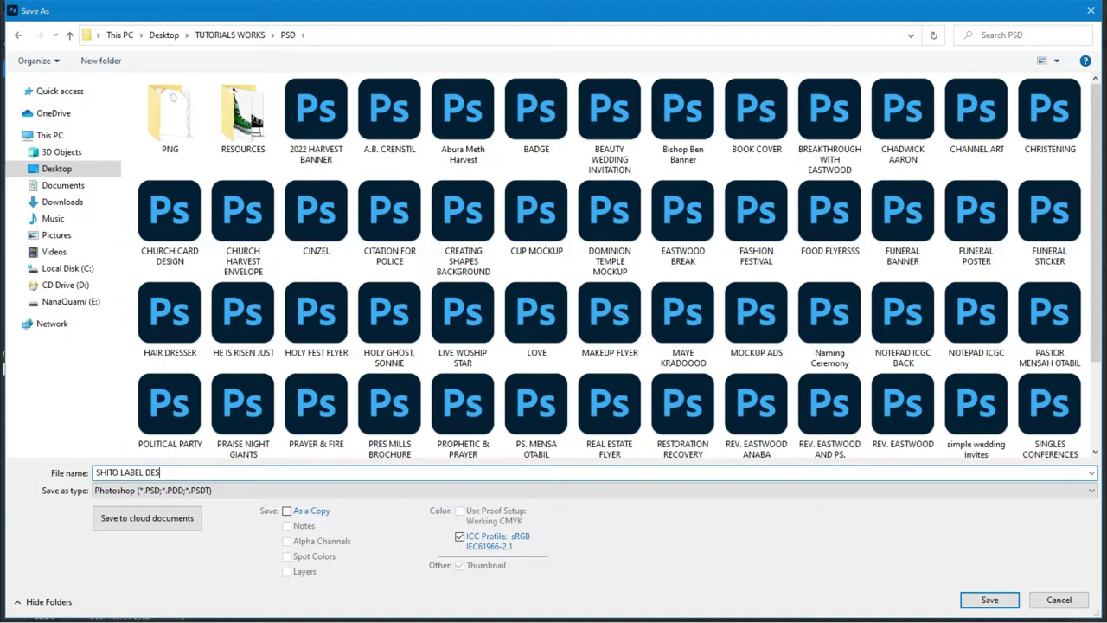
{"action": "type", "text": "GN"}
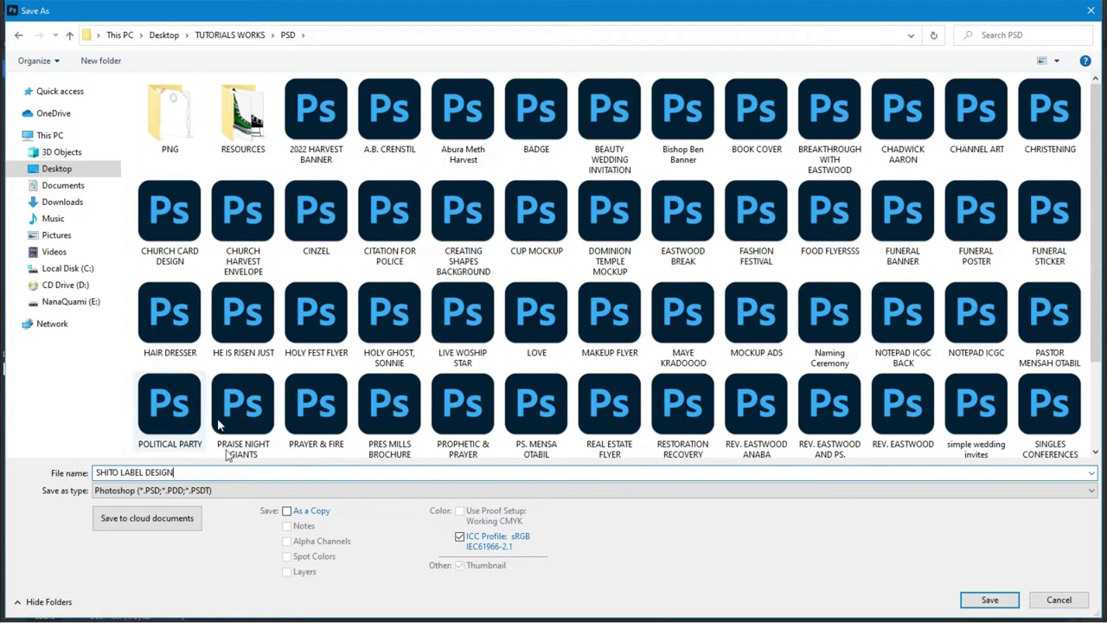
{"action": "left_click", "coordinate": [986, 600]}
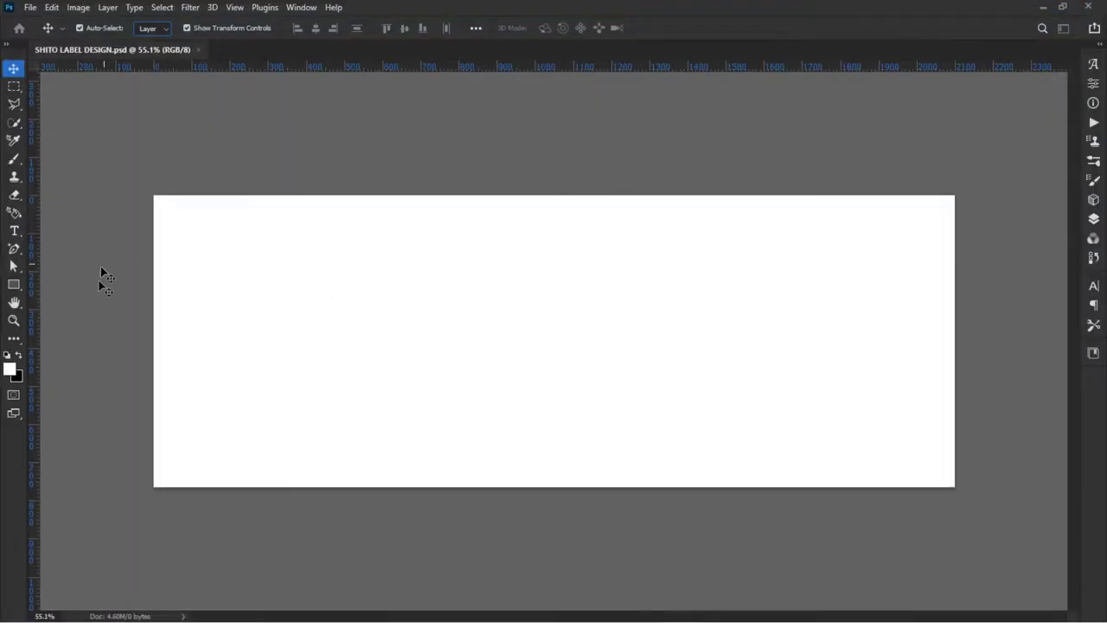
Choose the Rectangle Tool from the toolbar's shape tool flyout
{"action": "left_click", "coordinate": [15, 291]}
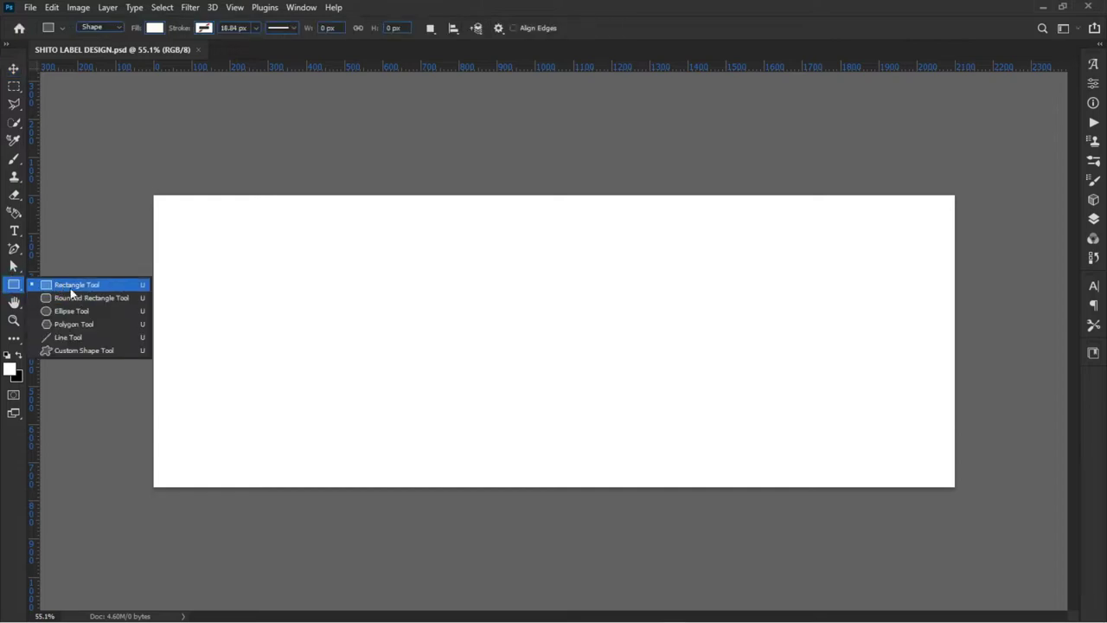
{"action": "left_click", "coordinate": [72, 288]}
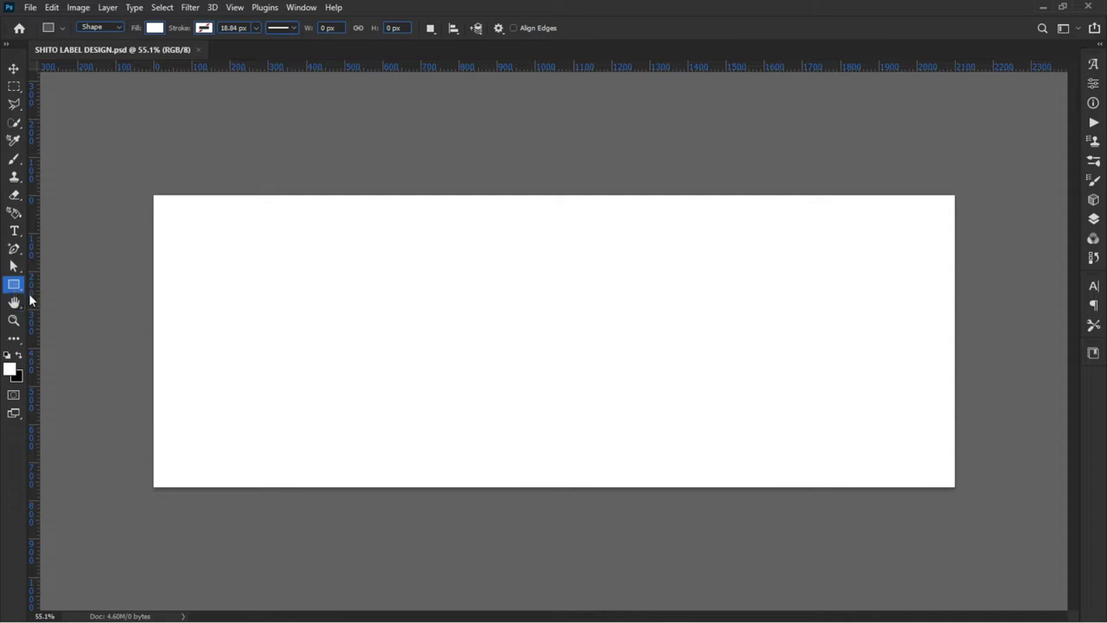
{"action": "left_click", "coordinate": [15, 289]}
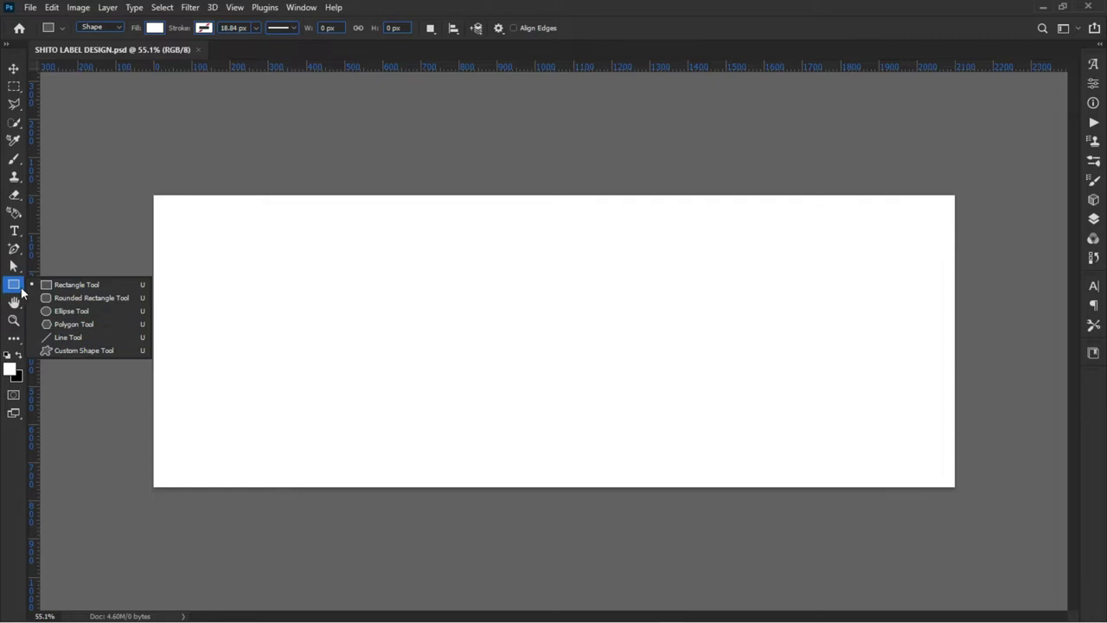
{"action": "left_click", "coordinate": [19, 289]}
{"action": "left_click", "coordinate": [17, 292]}
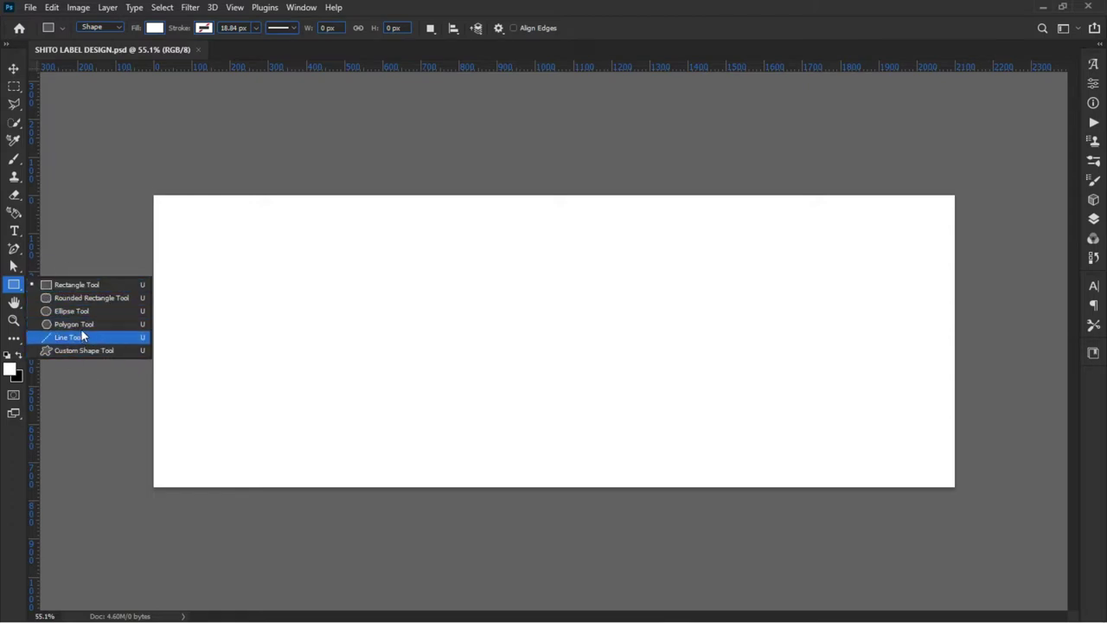
{"action": "left_click", "coordinate": [77, 284]}
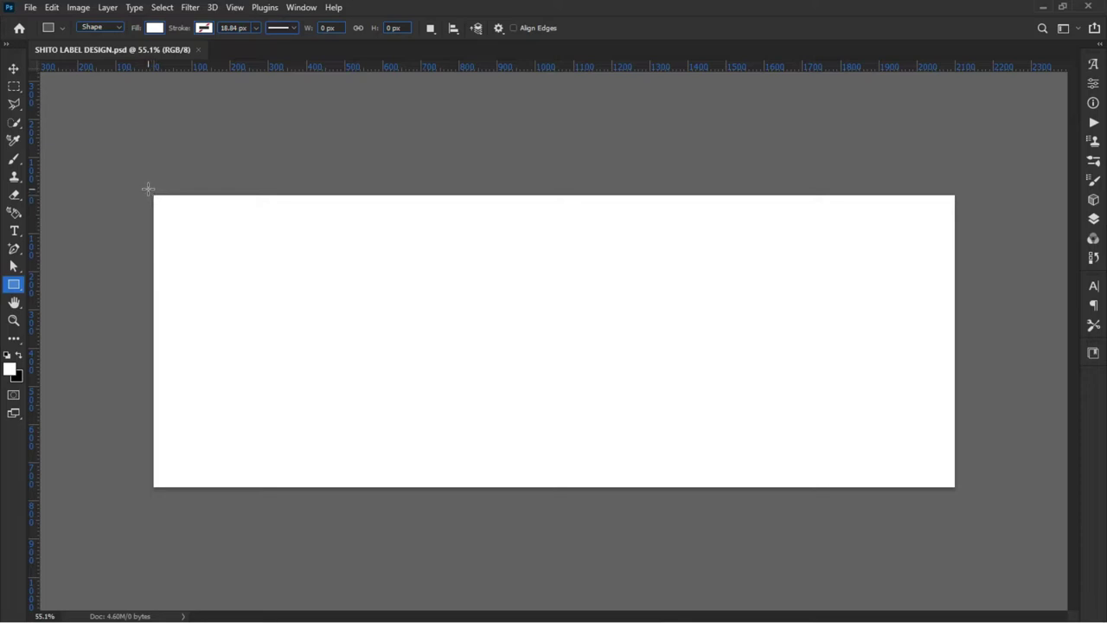
Draw a white full-width rectangle, Rectangle 1, across the top of the label
{"action": "mouse_move", "coordinate": [152, 192]}
{"action": "left_mouse_down"}
{"action": "mouse_move", "coordinate": [599, 329]}
{"action": "mouse_move", "coordinate": [966, 391]}
{"action": "mouse_move", "coordinate": [956, 374]}
{"action": "left_mouse_up"}
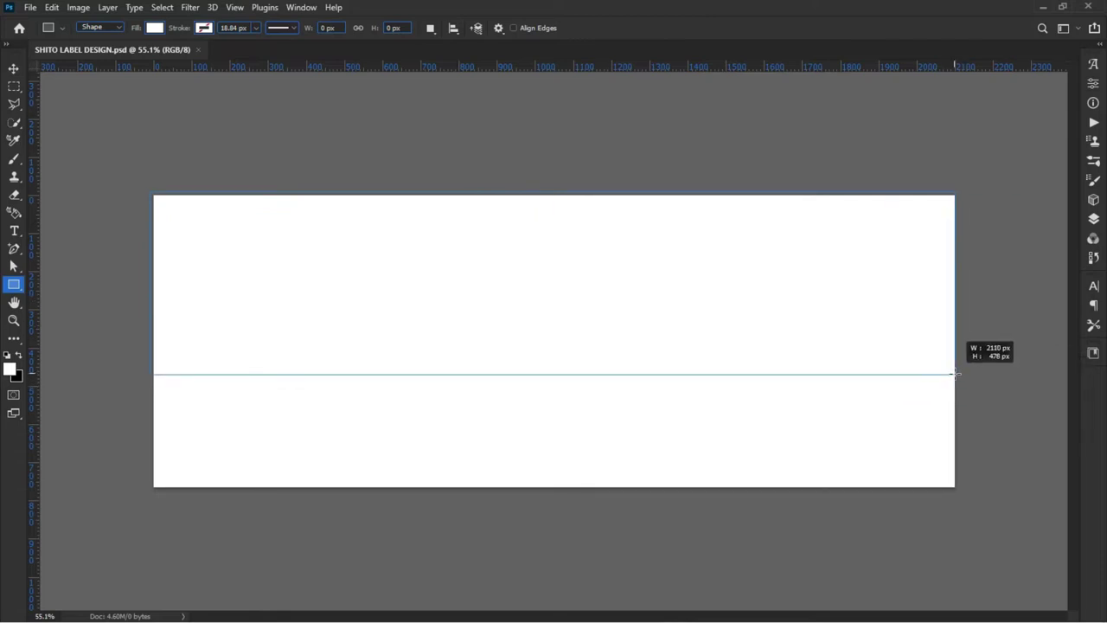
{"action": "left_click_drag", "start_coordinate": [955, 373], "coordinate": [957, 373]}
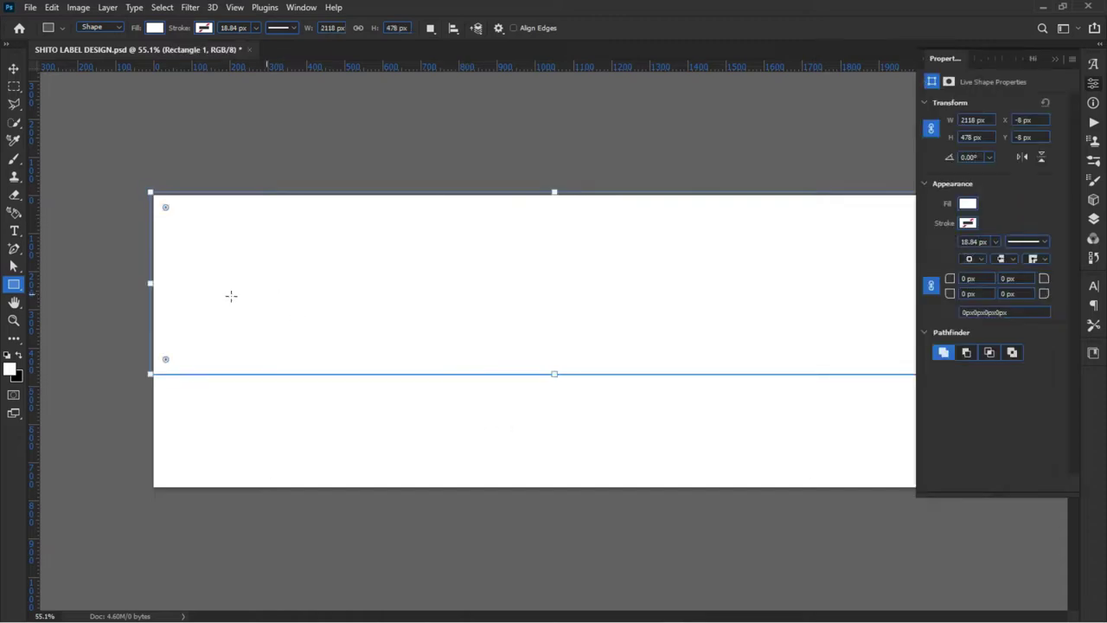
{"action": "left_click", "coordinate": [14, 68]}
{"action": "left_click", "coordinate": [110, 289]}
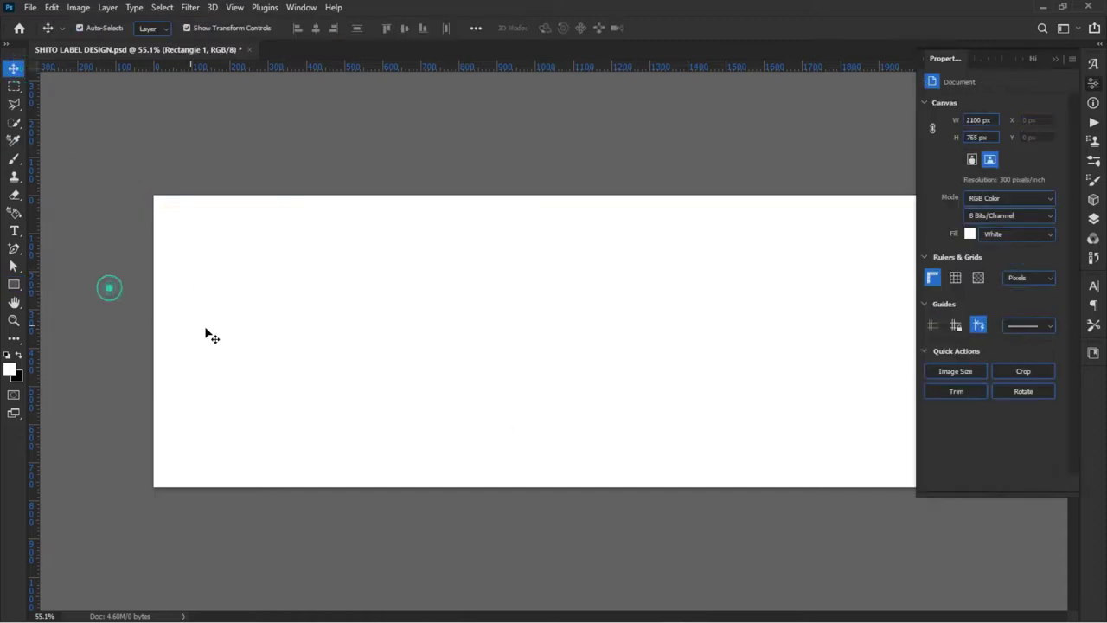
{"action": "scroll", "coordinate": [190, 327], "scroll_direction": "down", "scroll_amount": 1}
{"action": "left_click", "coordinate": [368, 282]}
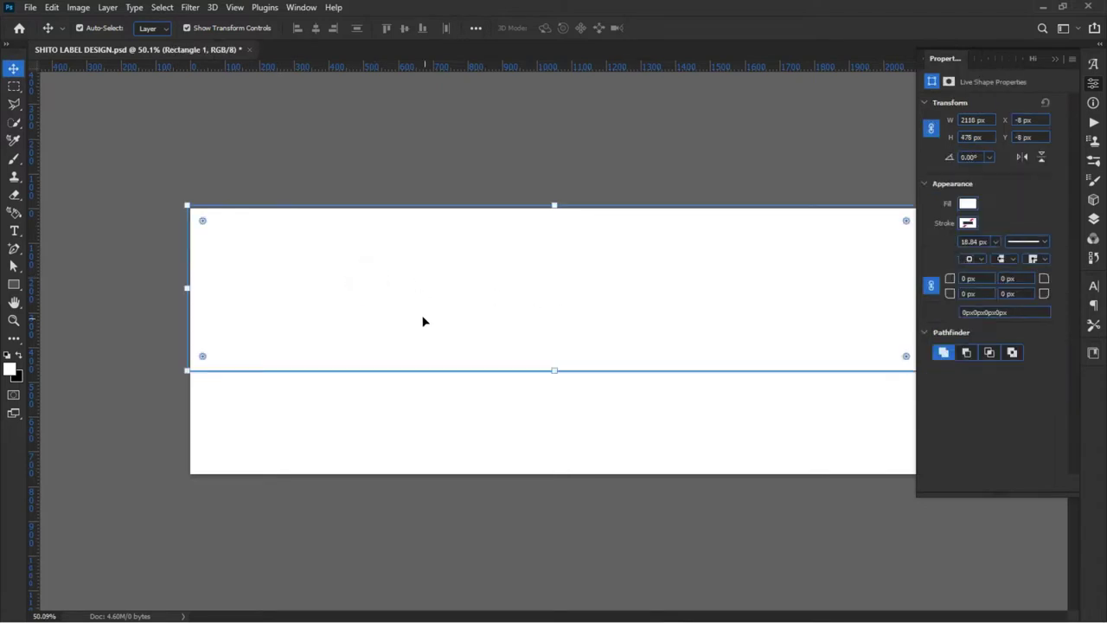
{"action": "scroll", "coordinate": [361, 345], "scroll_direction": "down", "scroll_amount": 2}
{"action": "scroll", "coordinate": [666, 337], "scroll_direction": "up", "scroll_amount": 1}
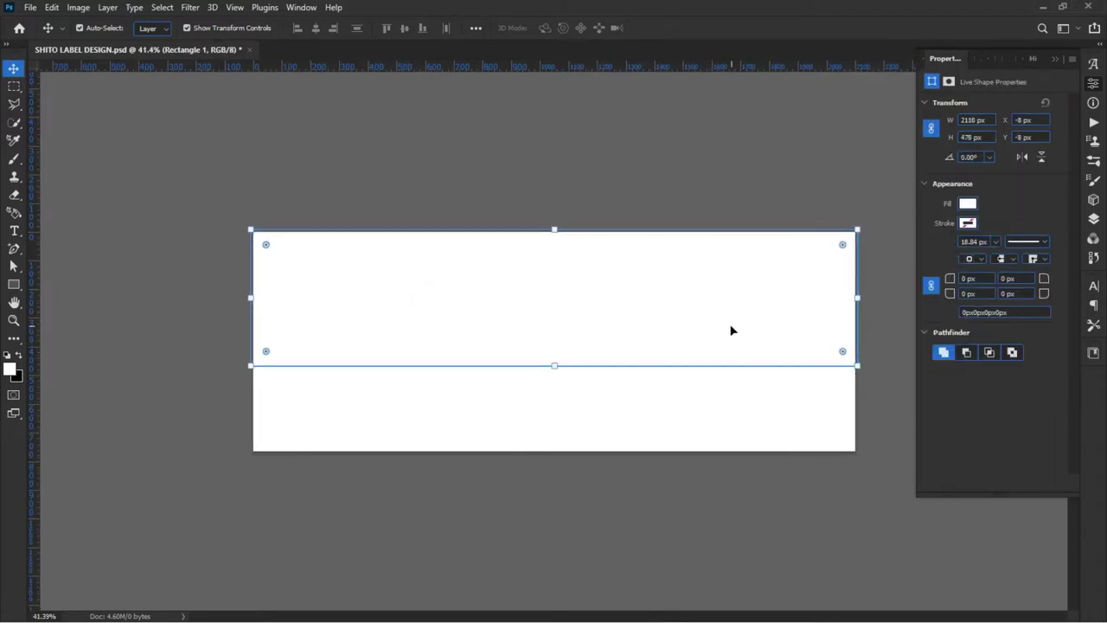
{"action": "left_click", "coordinate": [681, 172]}
{"action": "left_click", "coordinate": [717, 317]}
Bring the Layers panel back into view alongside the canvas
{"action": "left_click", "coordinate": [1093, 219]}
{"action": "left_click", "coordinate": [1092, 219]}
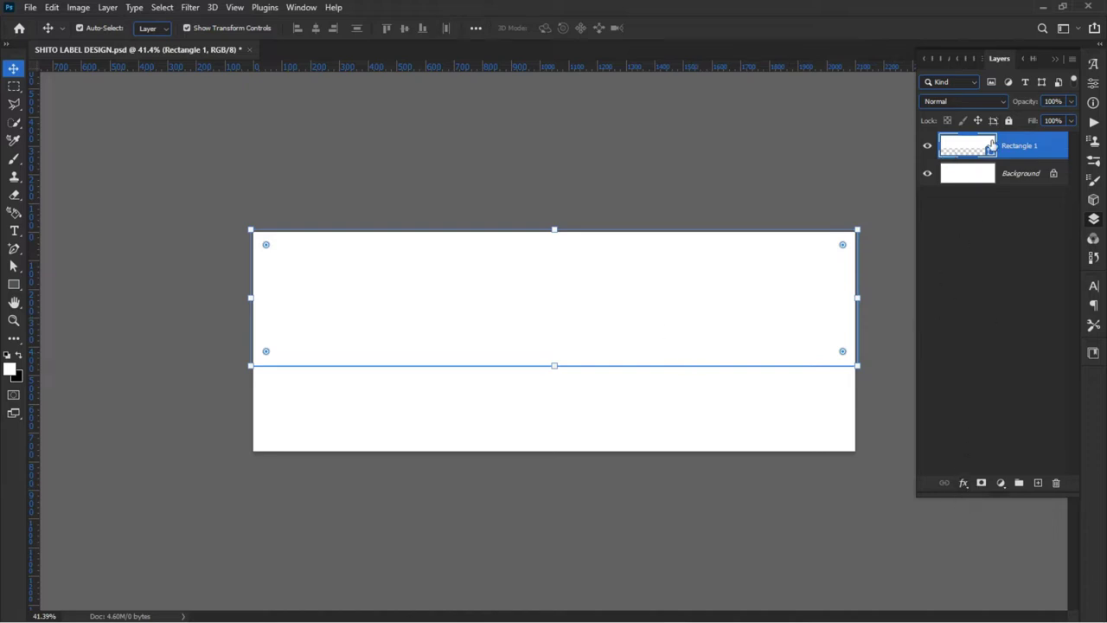
{"action": "left_click", "coordinate": [1092, 222]}
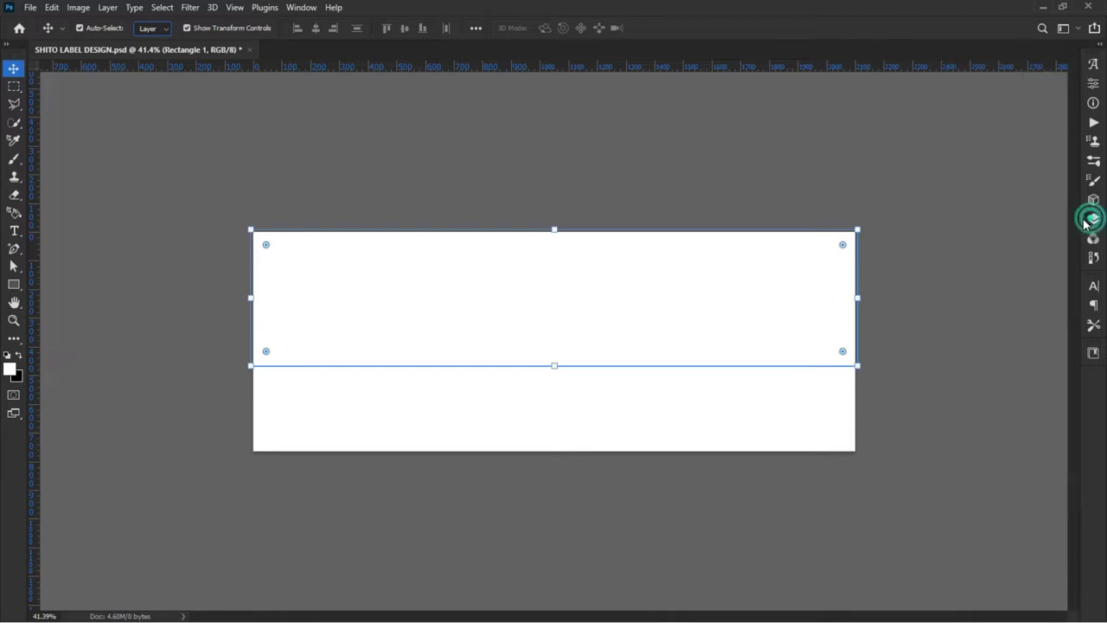
{"action": "left_click", "coordinate": [1093, 223]}
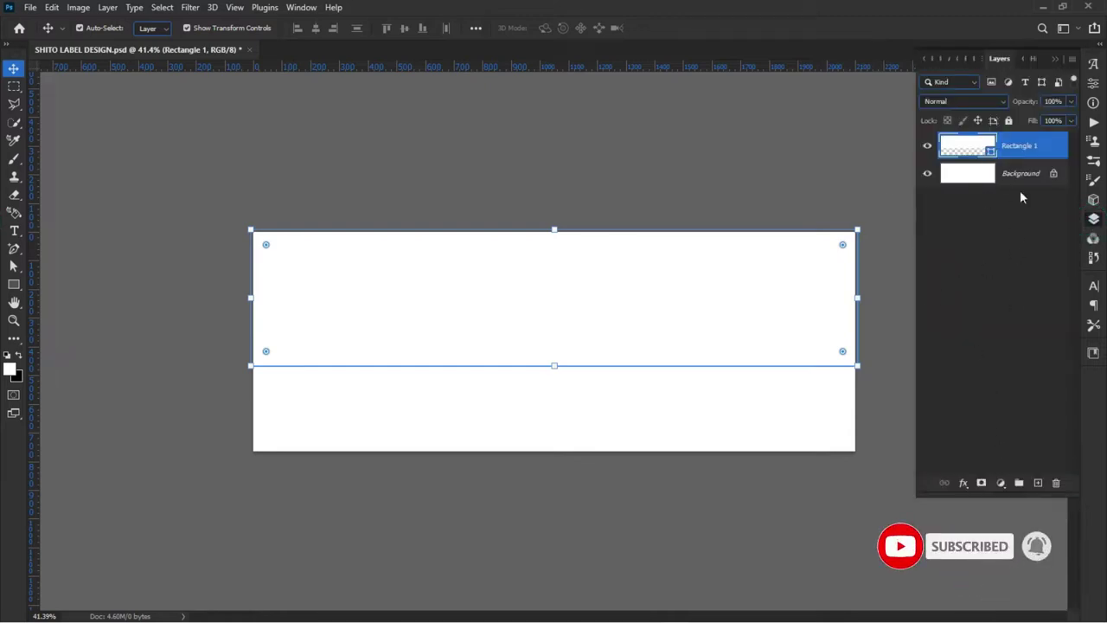
Give Rectangle 1 a reflected red-to-dark-maroon Gradient Overlay
{"action": "left_click", "coordinate": [963, 484]}
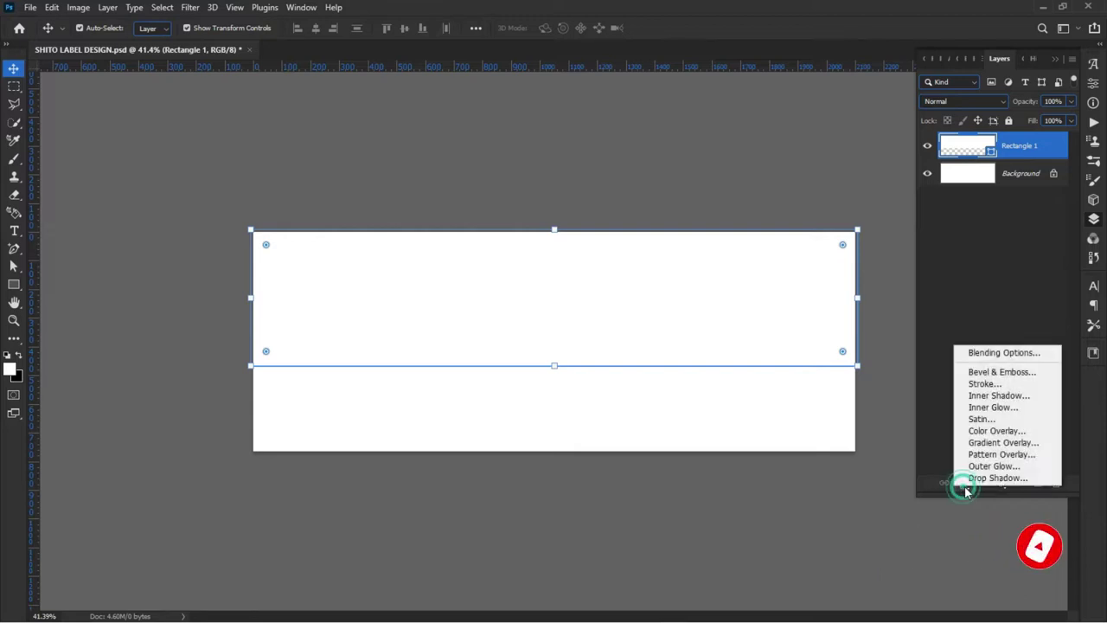
{"action": "left_click", "coordinate": [1004, 443]}
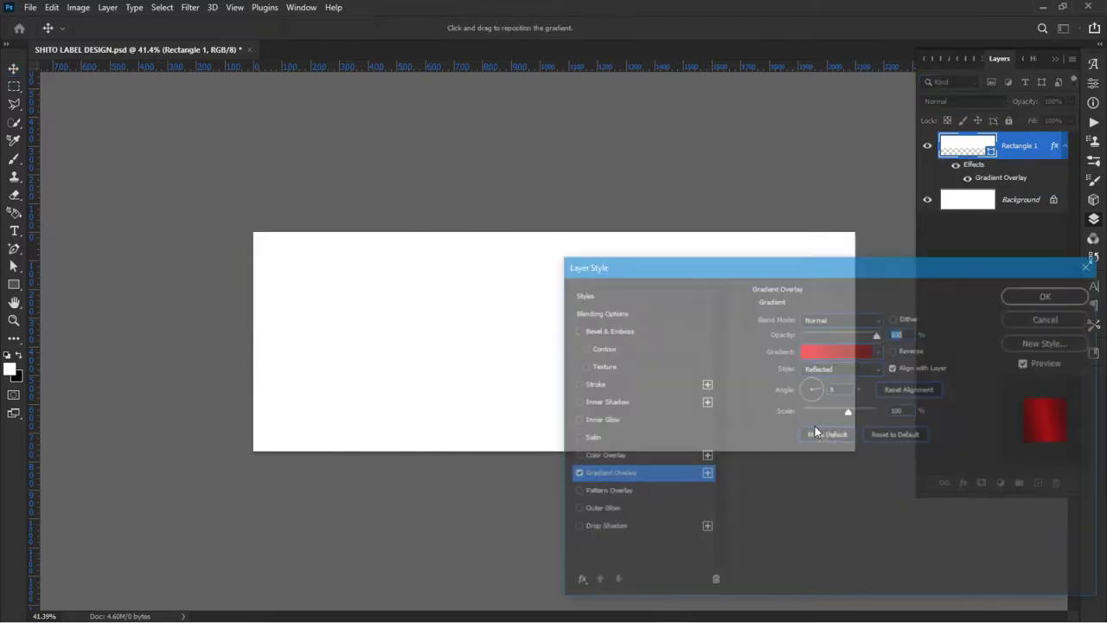
{"action": "mouse_move", "coordinate": [662, 272]}
{"action": "left_mouse_down"}
{"action": "mouse_move", "coordinate": [321, 354]}
{"action": "mouse_move", "coordinate": [244, 393]}
{"action": "mouse_move", "coordinate": [173, 377]}
{"action": "mouse_move", "coordinate": [340, 194]}
{"action": "mouse_move", "coordinate": [344, 214]}
{"action": "left_mouse_up"}
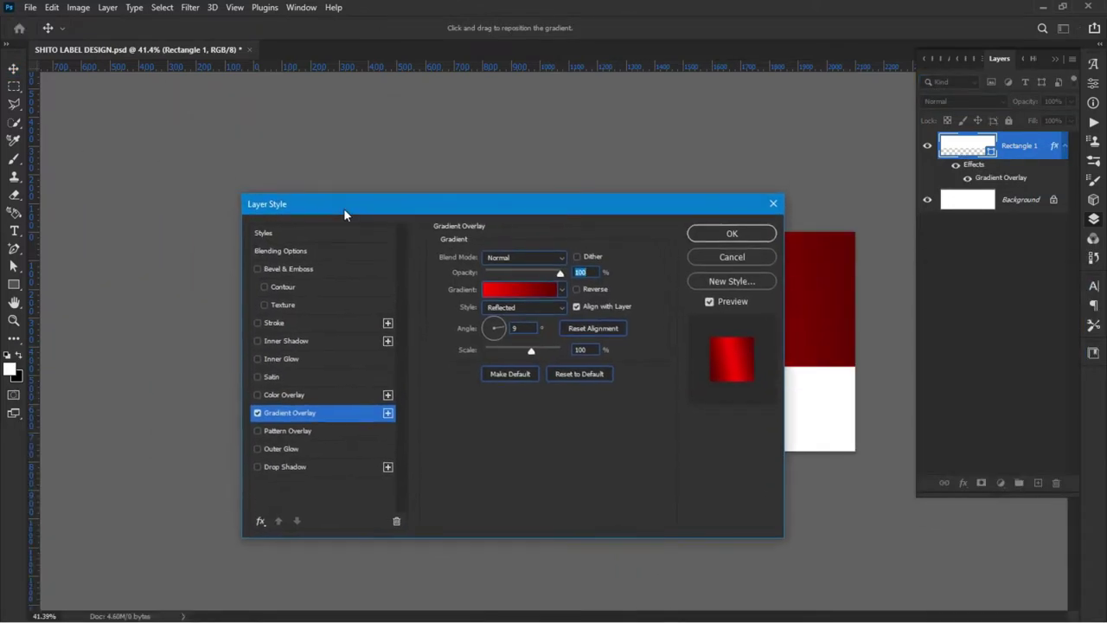
{"action": "left_click", "coordinate": [511, 293]}
{"action": "left_click_drag", "start_coordinate": [811, 132], "coordinate": [293, 156]}
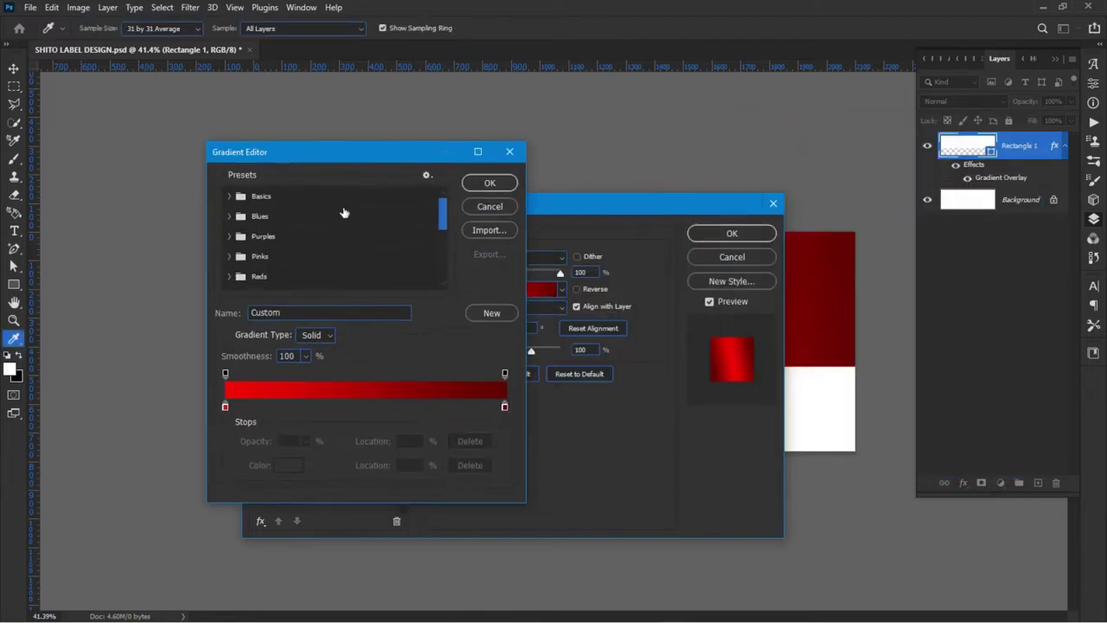
{"action": "left_click", "coordinate": [490, 183]}
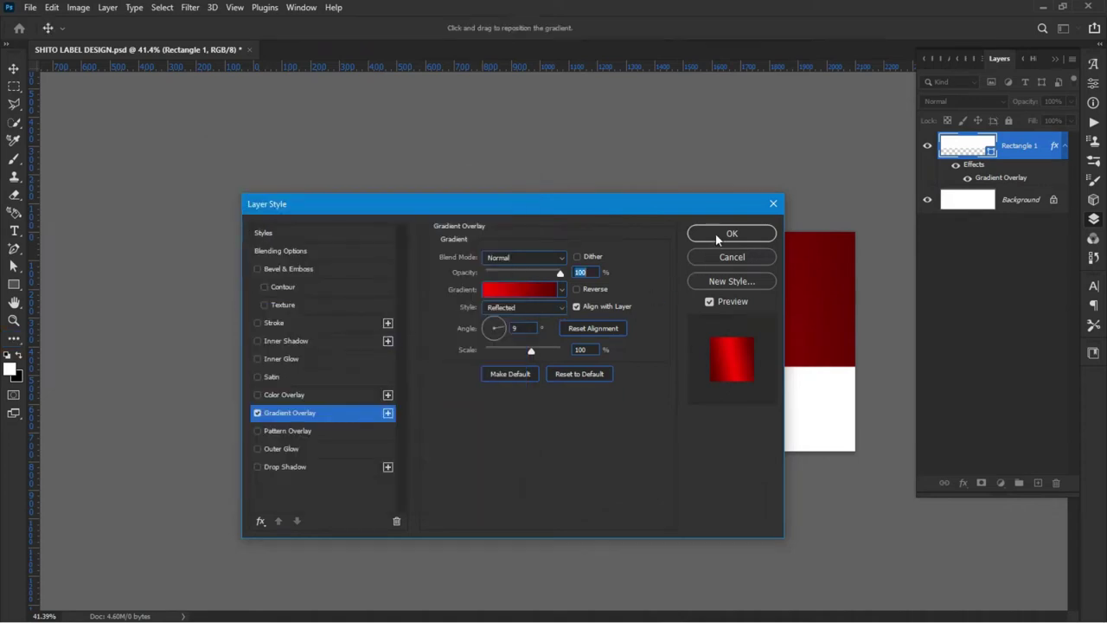
{"action": "left_click", "coordinate": [716, 235]}
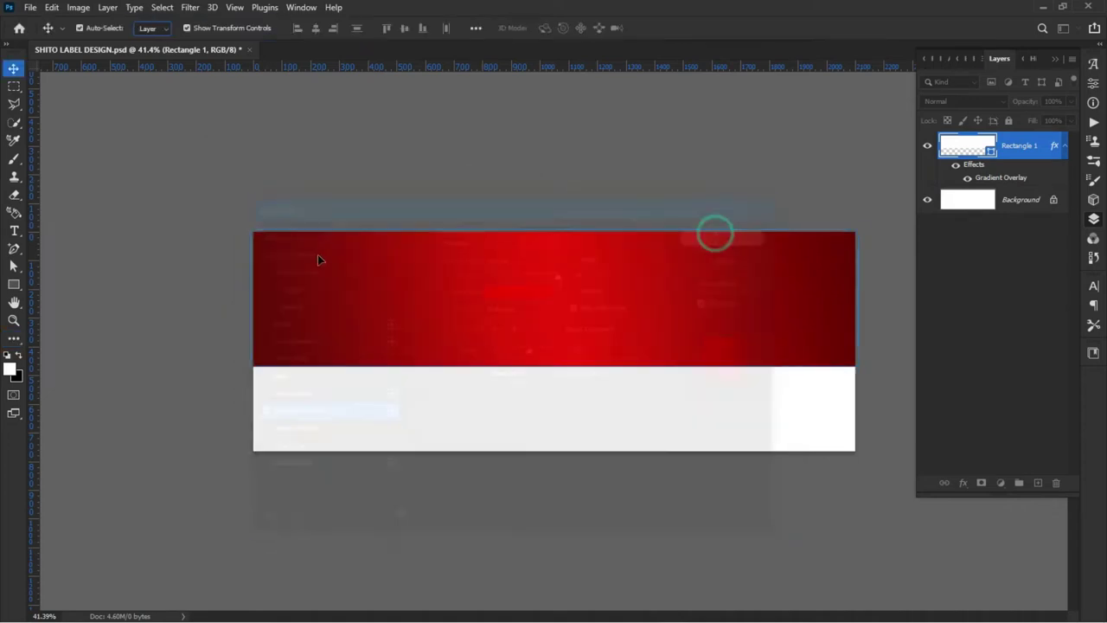
{"action": "left_click", "coordinate": [421, 344]}
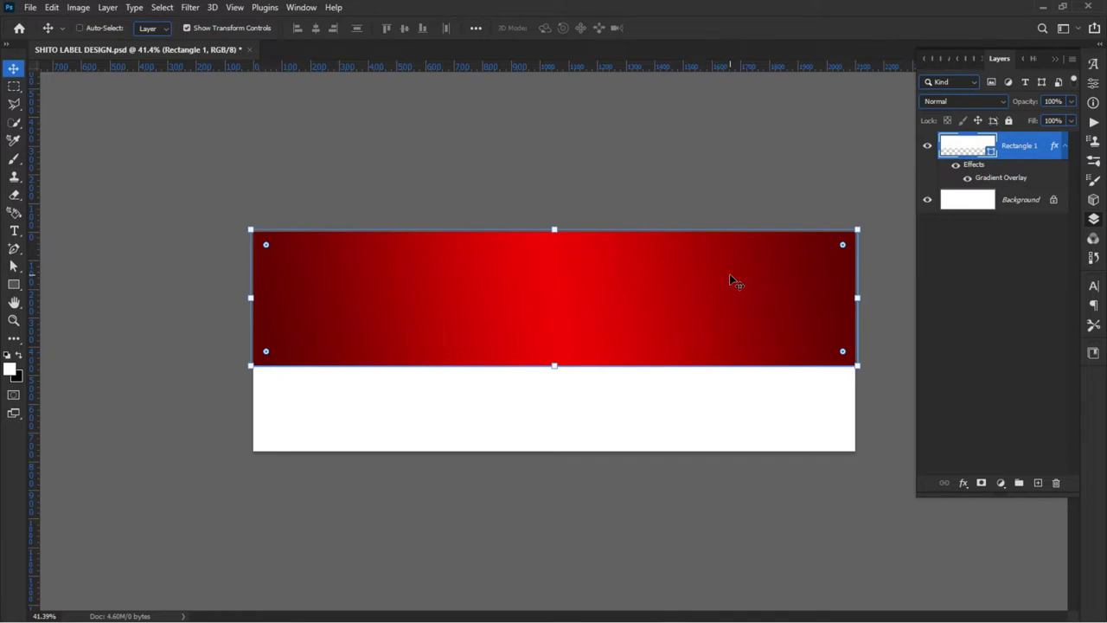
Duplicate the banner with Ctrl+J, clear Rectangle 1's layer style, and nudge it down
{"action": "key", "text": "ctrl+j"}
{"action": "key", "text": "ctrl"}
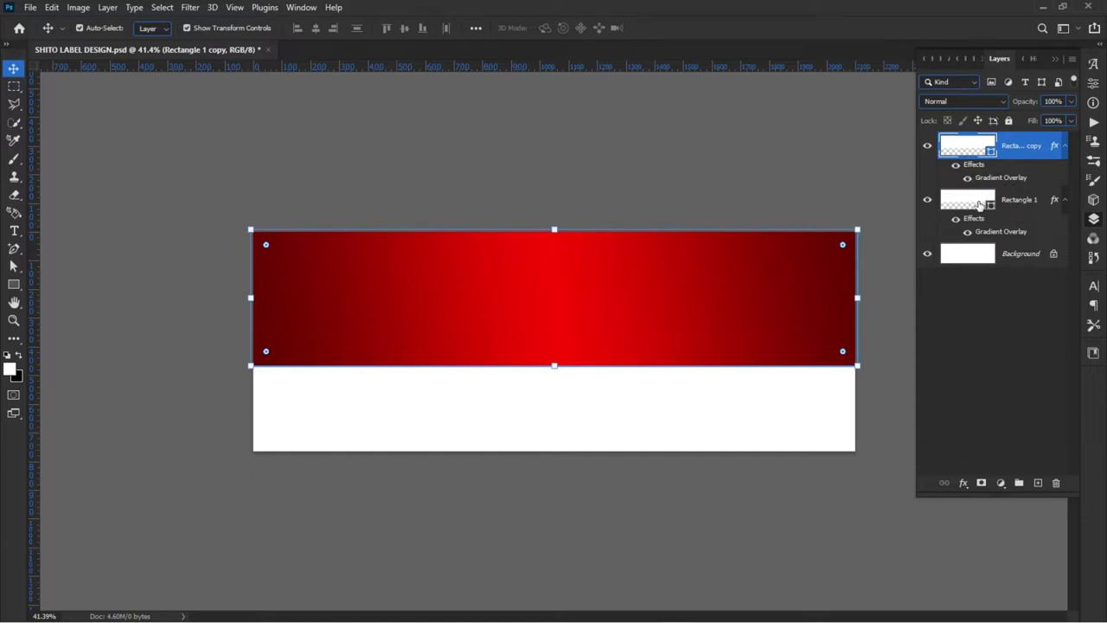
{"action": "left_click", "coordinate": [1019, 205]}
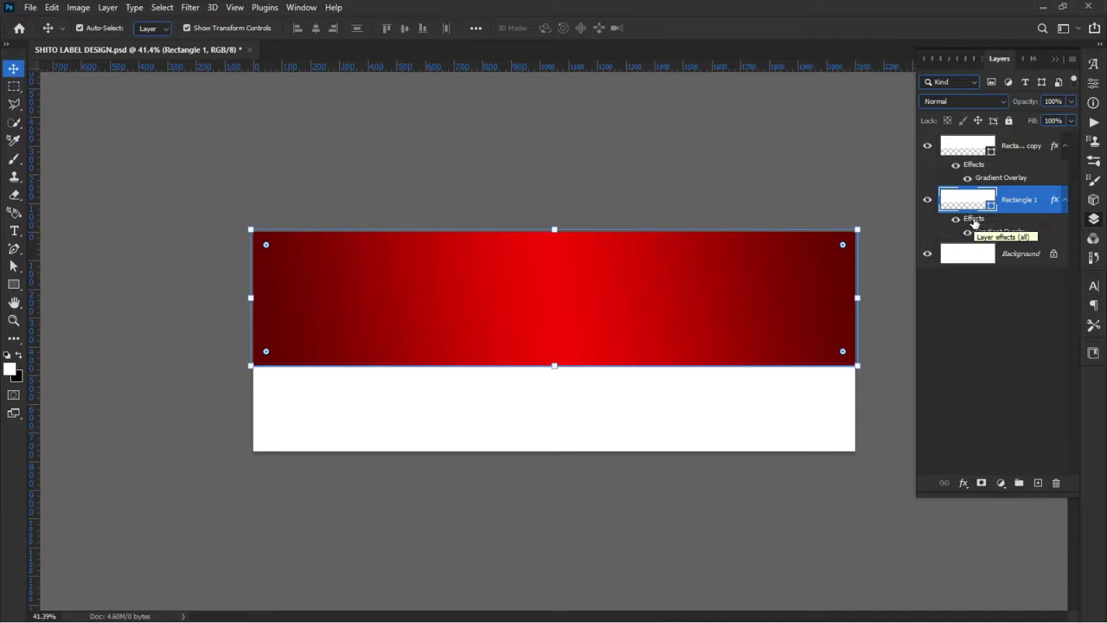
{"action": "right_click", "coordinate": [974, 223]}
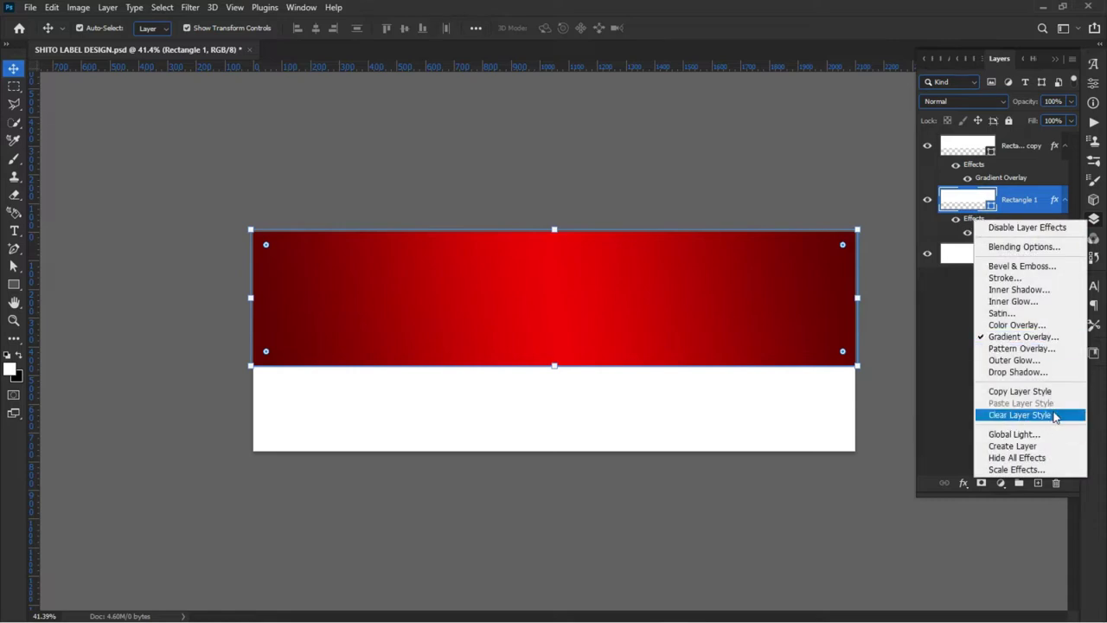
{"action": "left_click", "coordinate": [961, 230]}
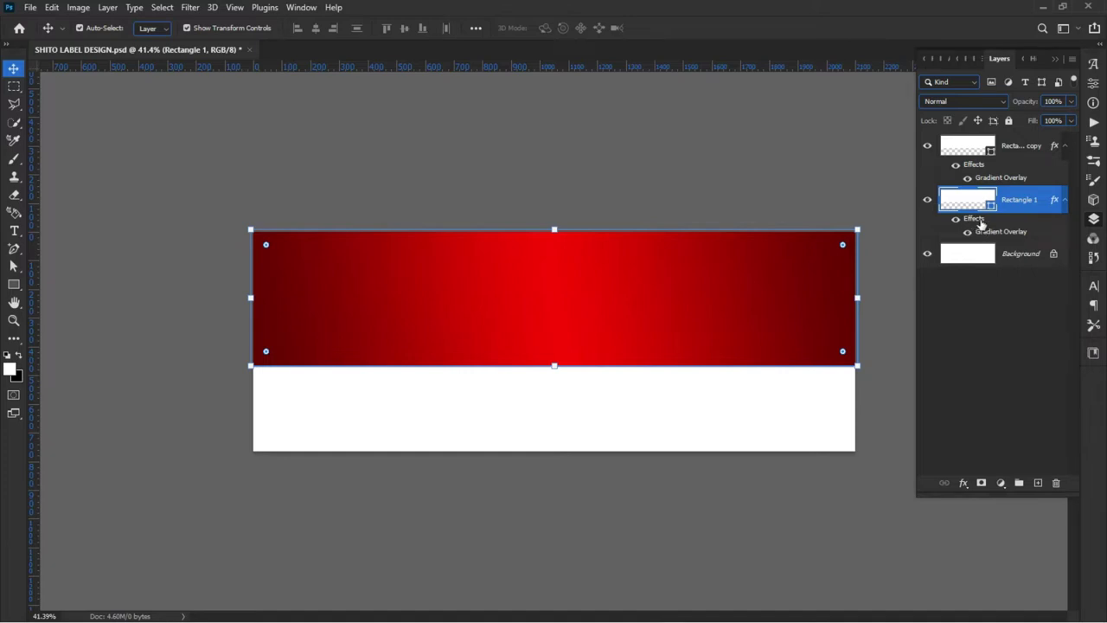
{"action": "right_click", "coordinate": [974, 221]}
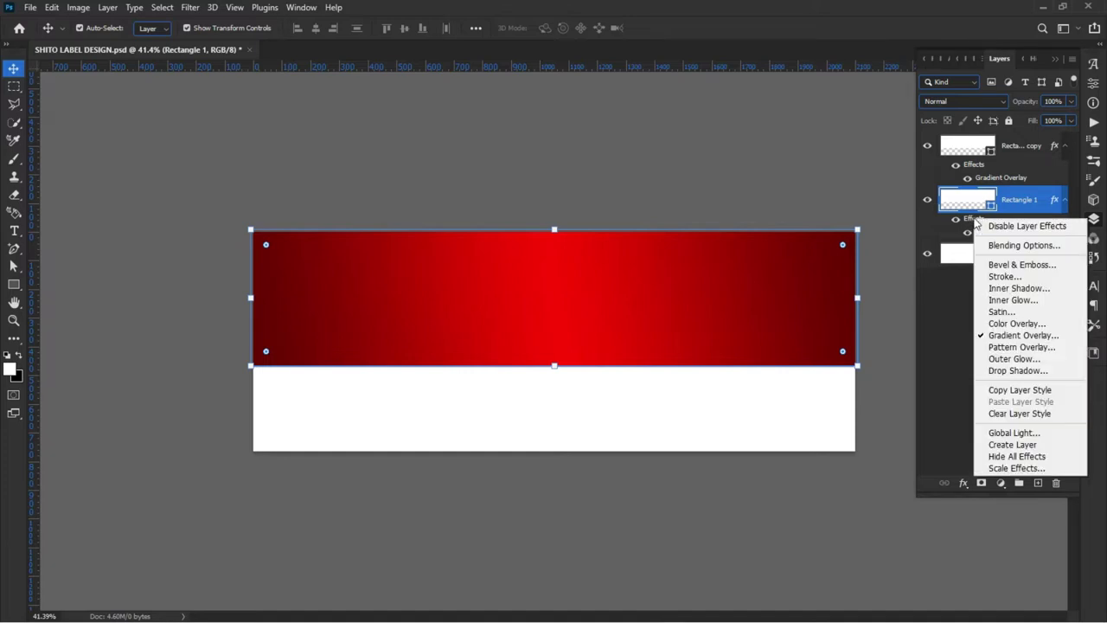
{"action": "left_click", "coordinate": [1047, 415]}
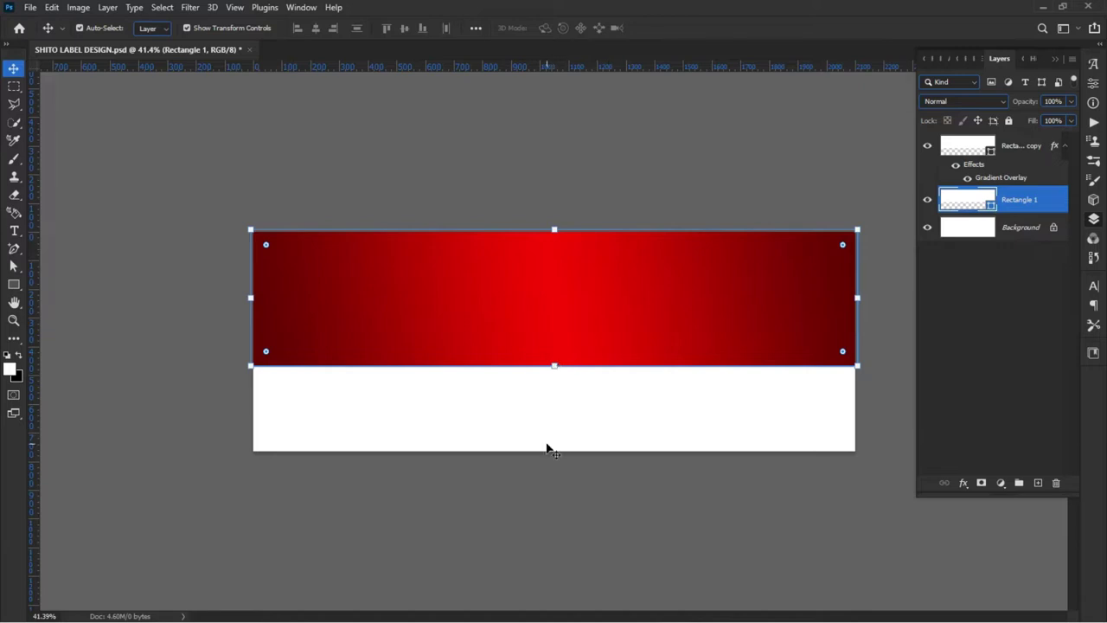
{"action": "key", "text": "Down"}
{"action": "key", "text": "Down"}
{"action": "key", "text": "Down"}
{"action": "key", "text": "Down"}
{"action": "key", "text": "Down"}
{"action": "key", "text": "Down"}
{"action": "key", "text": "Down"}
{"action": "key", "text": "Down"}
{"action": "key", "text": "Down"}
{"action": "key", "text": "Down"}
{"action": "key", "text": "Down"}
{"action": "key", "text": "Down"}
{"action": "key", "text": "Down"}
{"action": "key", "text": "Down"}
{"action": "key", "text": "Down"}
{"action": "key", "text": "Down"}
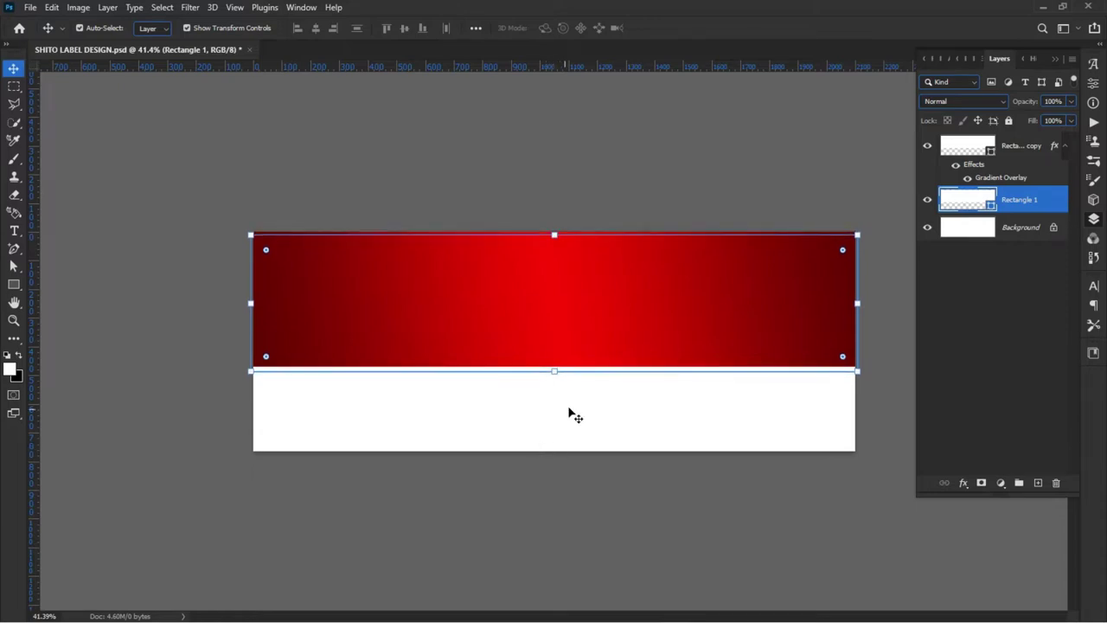
Change Rectangle 1's fill colour to yellow (about #ffd909)
{"action": "double_click", "coordinate": [992, 206]}
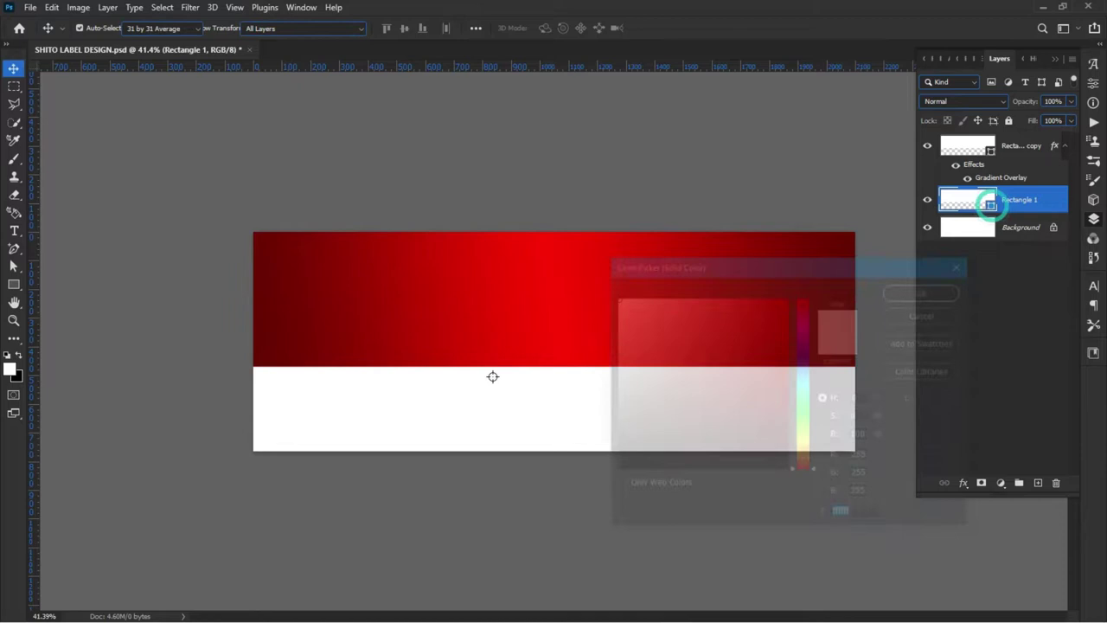
{"action": "left_click_drag", "start_coordinate": [811, 468], "coordinate": [805, 453]}
{"action": "left_click_drag", "start_coordinate": [767, 299], "coordinate": [786, 281]}
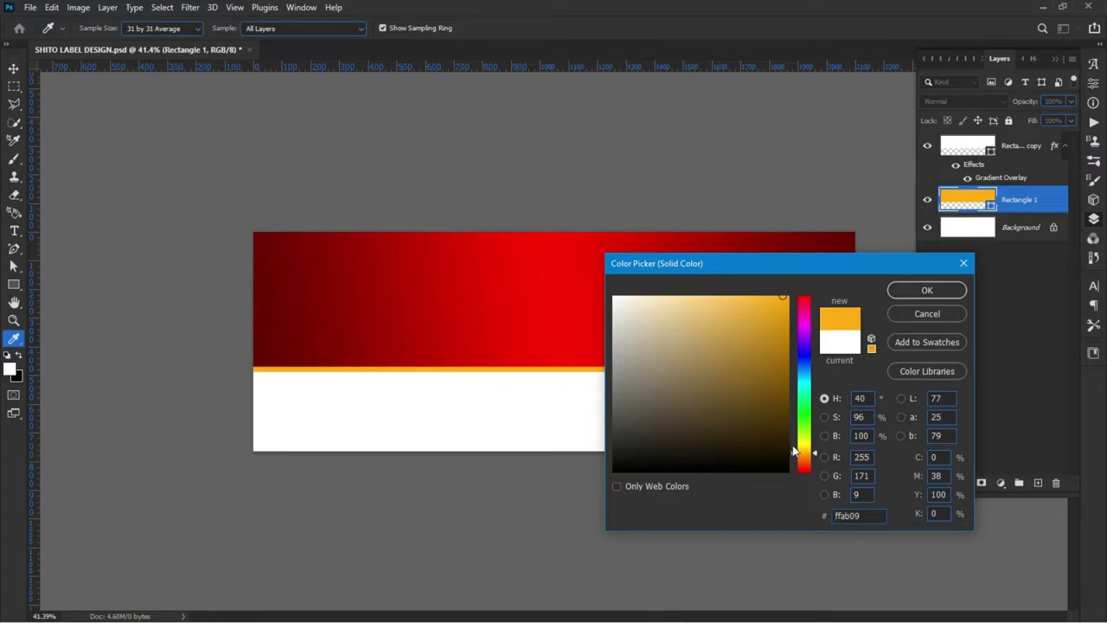
{"action": "left_click_drag", "start_coordinate": [799, 449], "coordinate": [807, 448]}
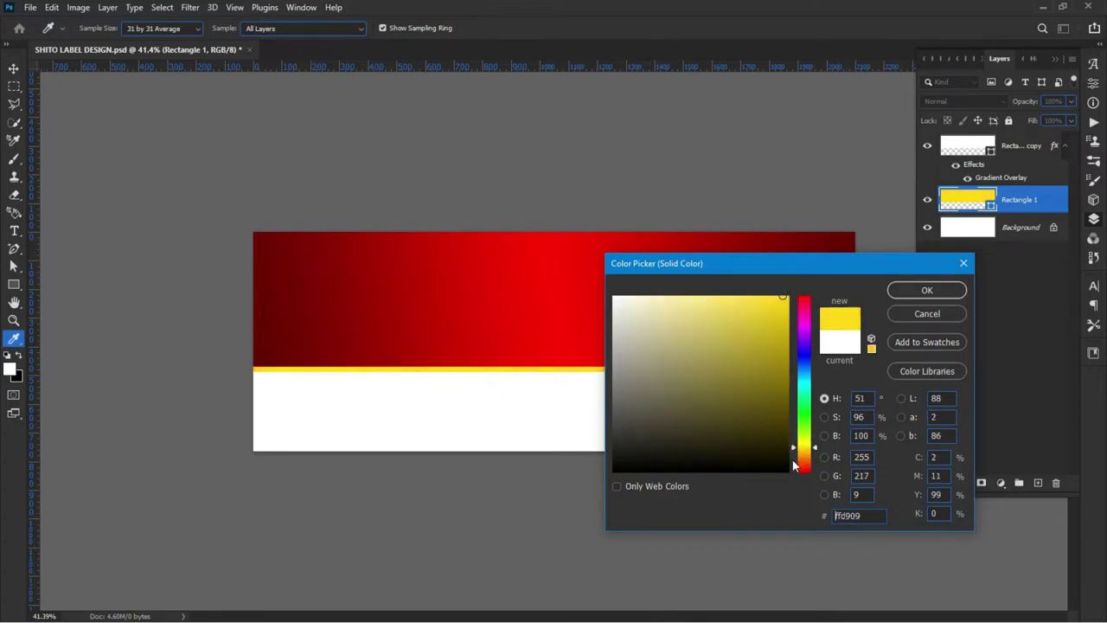
{"action": "left_click", "coordinate": [927, 291]}
Deselect and zoom in to inspect the yellow stripe under the red banner
{"action": "key", "text": "v"}
{"action": "left_click", "coordinate": [531, 517]}
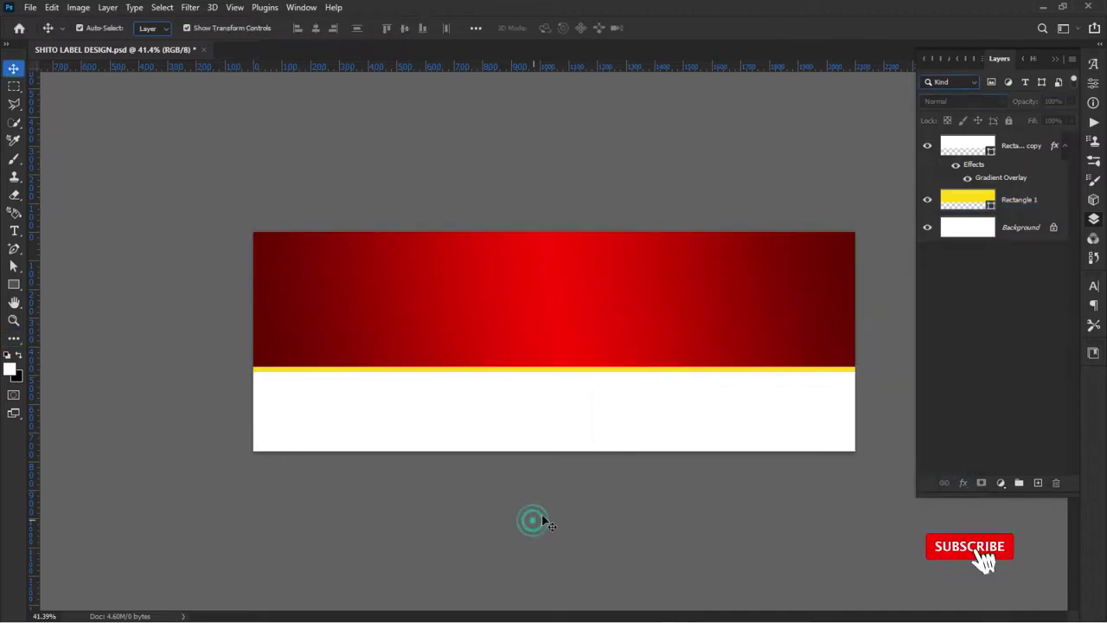
{"action": "key", "text": "ctrl+0"}
{"action": "scroll", "coordinate": [445, 482], "scroll_direction": "down", "scroll_amount": 2}
{"action": "scroll", "coordinate": [438, 477], "scroll_direction": "up", "scroll_amount": 1}
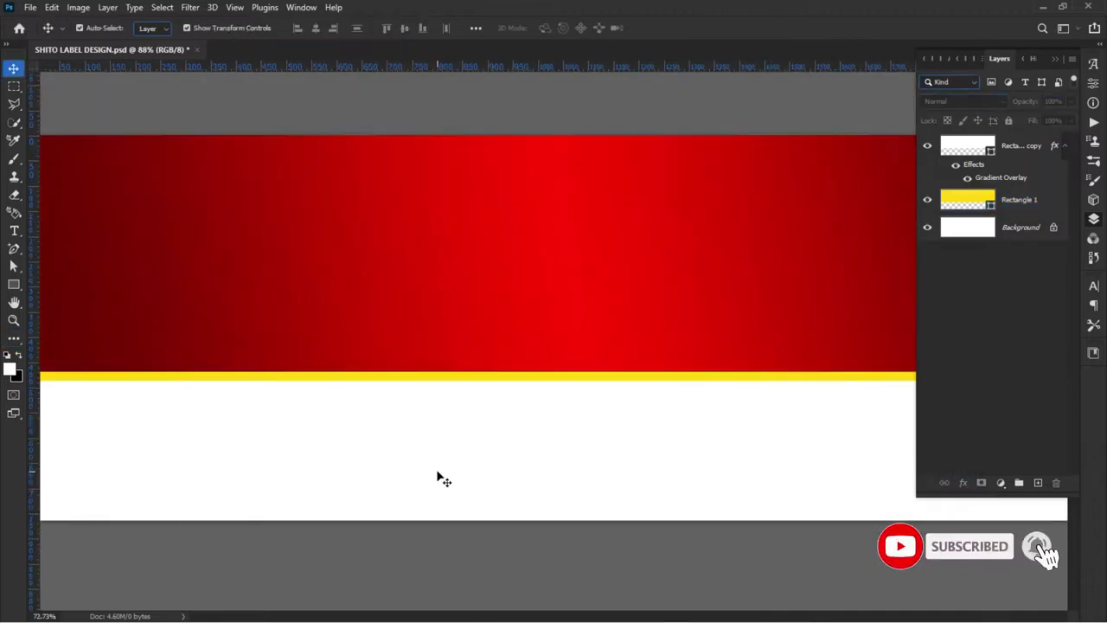
{"action": "scroll", "coordinate": [444, 472], "scroll_direction": "down", "scroll_amount": 2}
{"action": "scroll", "coordinate": [499, 490], "scroll_direction": "up", "scroll_amount": 1}
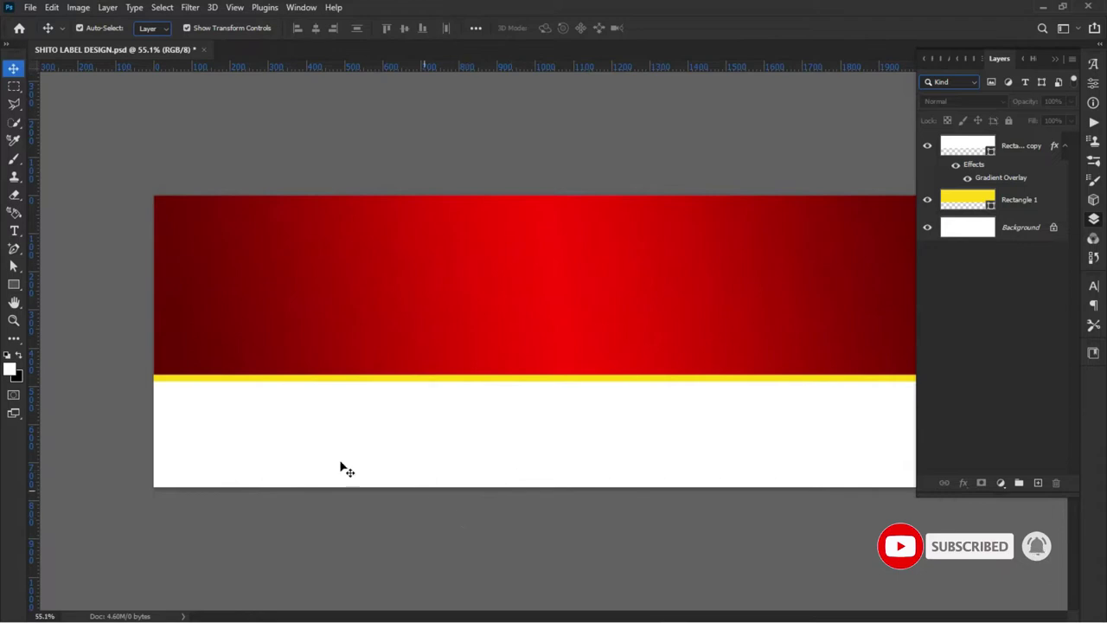
{"action": "scroll", "coordinate": [320, 483], "scroll_direction": "down", "scroll_amount": 1}
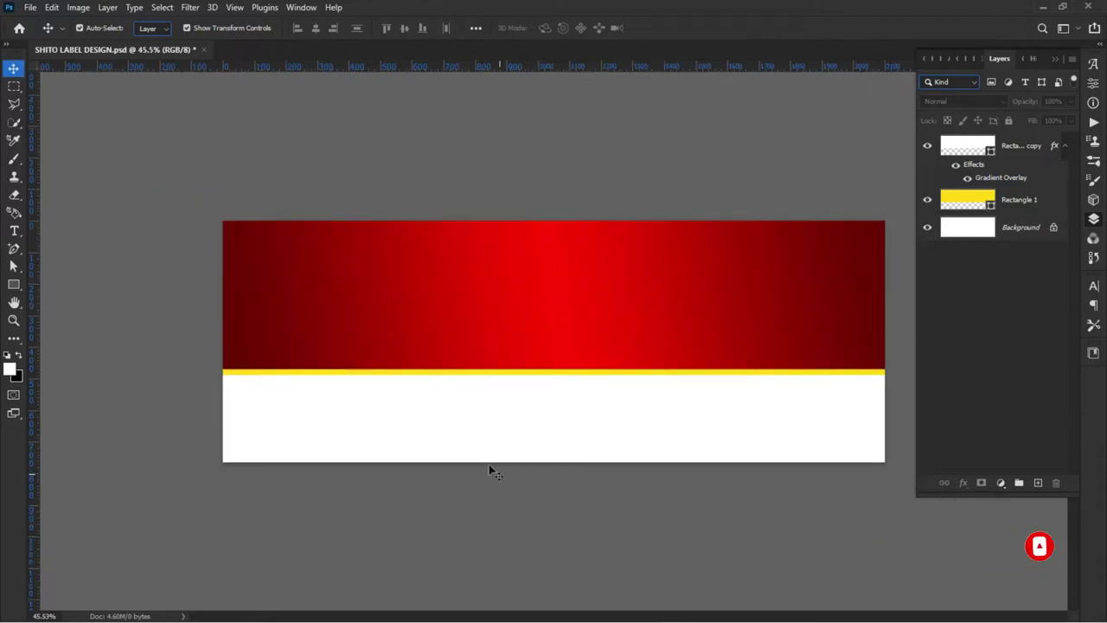
Select the Custom Shape Tool with the shield shape from the 'all shapes' folder
{"action": "left_click", "coordinate": [13, 288]}
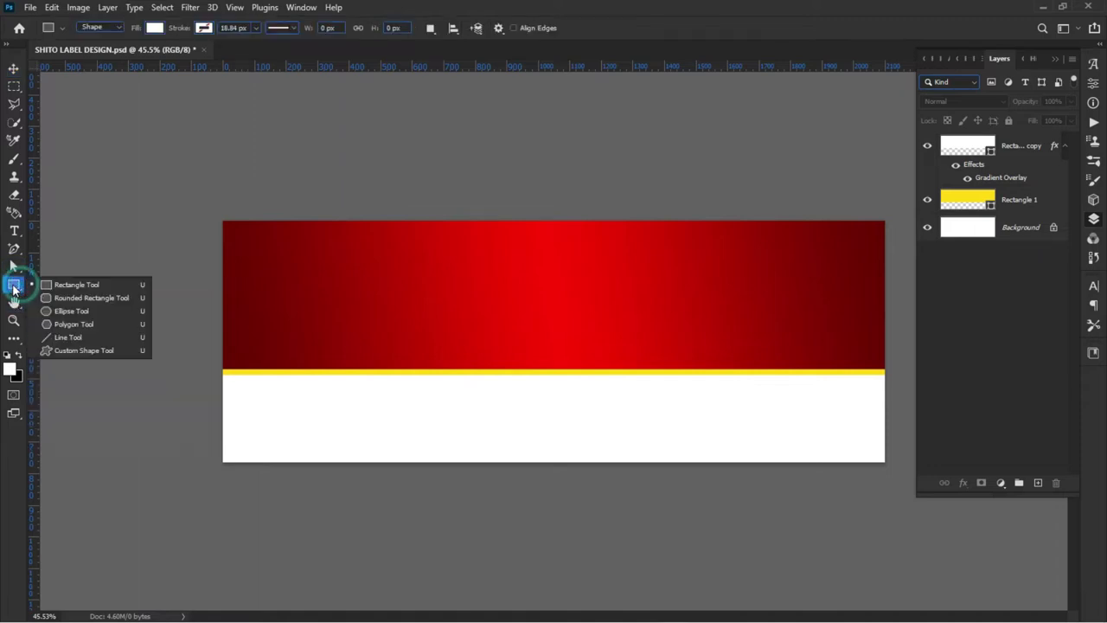
{"action": "left_click", "coordinate": [103, 350]}
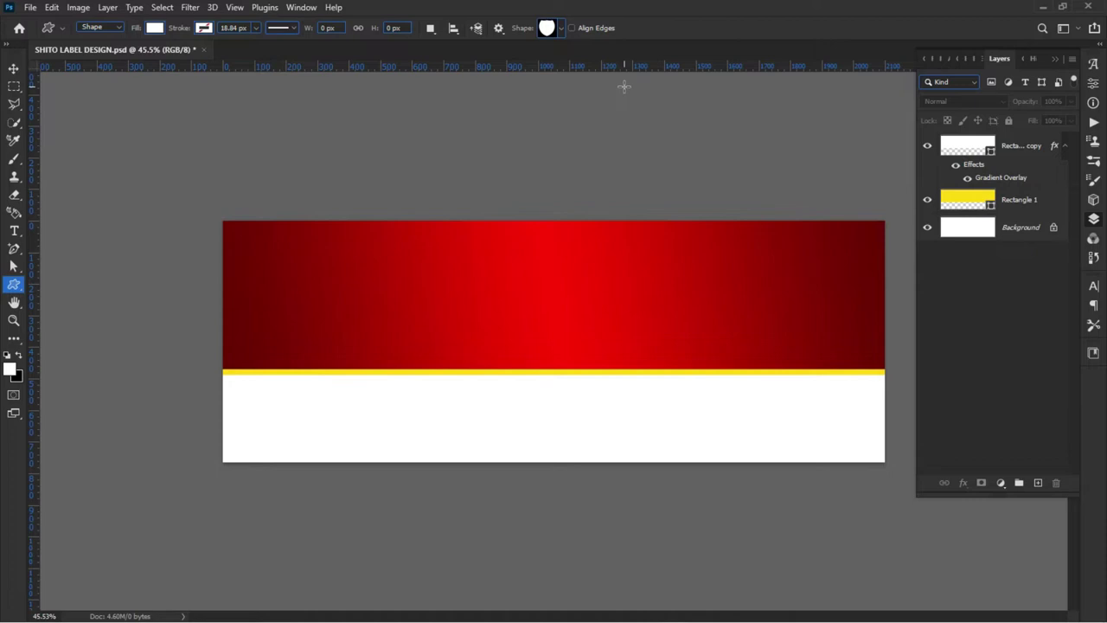
{"action": "left_click", "coordinate": [562, 29]}
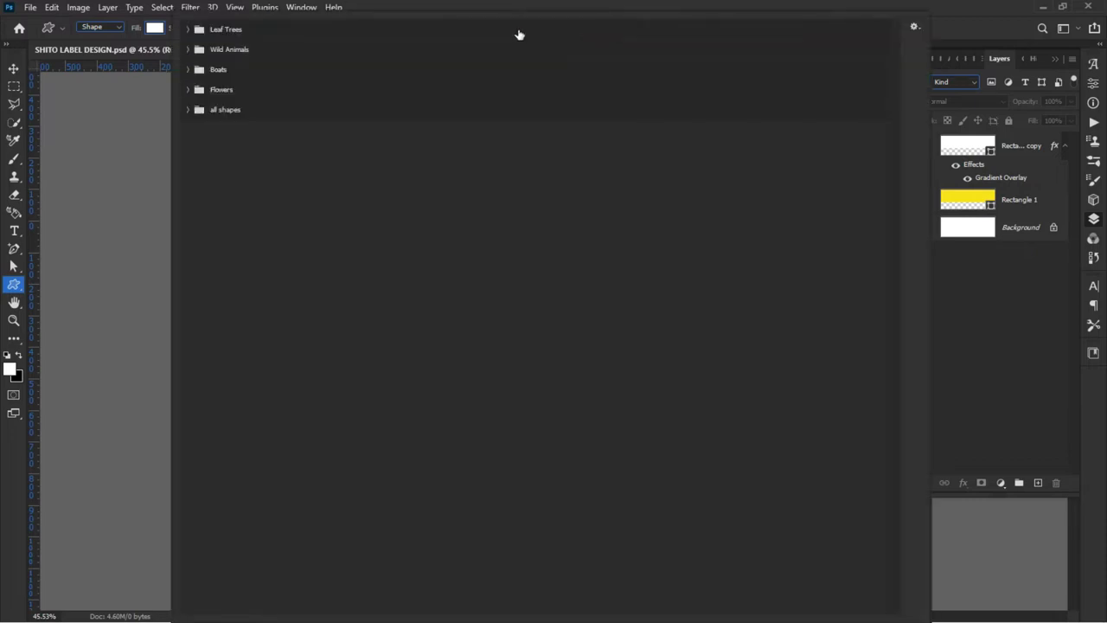
{"action": "left_click", "coordinate": [186, 110]}
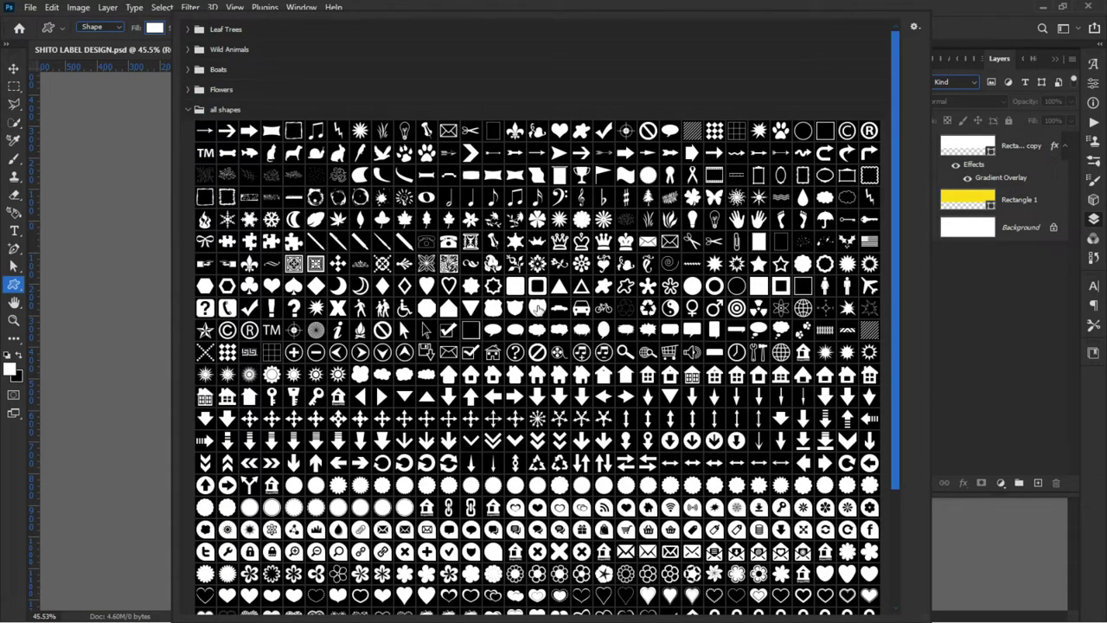
{"action": "left_click", "coordinate": [538, 308]}
{"action": "double_click", "coordinate": [537, 308]}
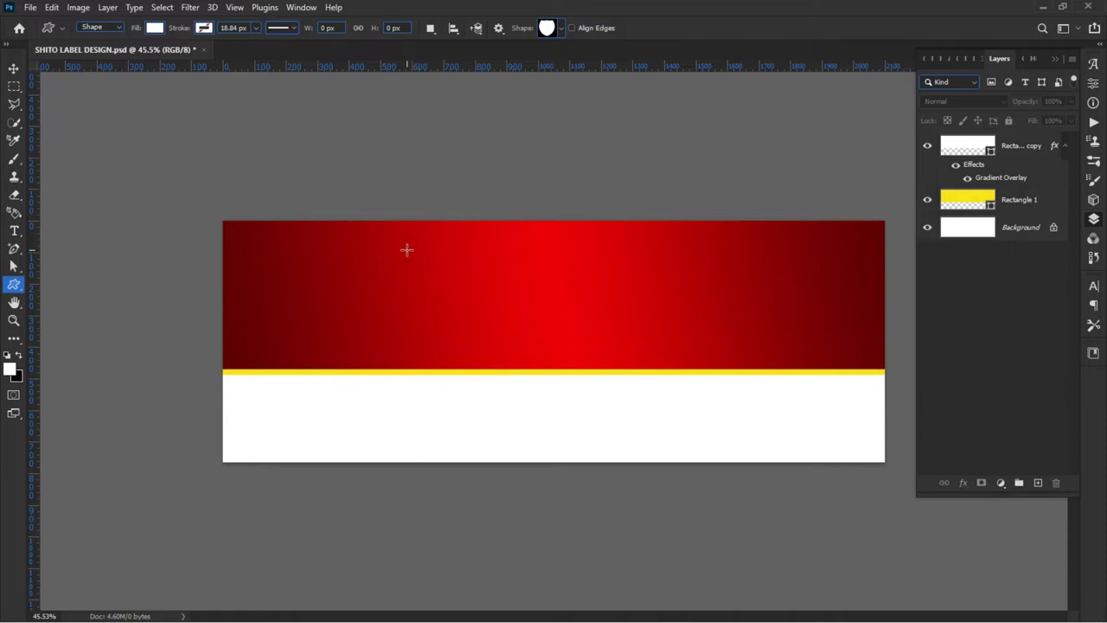
Draw a shield over the banner's centre, then reposition and slightly shrink it
{"action": "left_click_drag", "start_coordinate": [441, 244], "coordinate": [640, 442]}
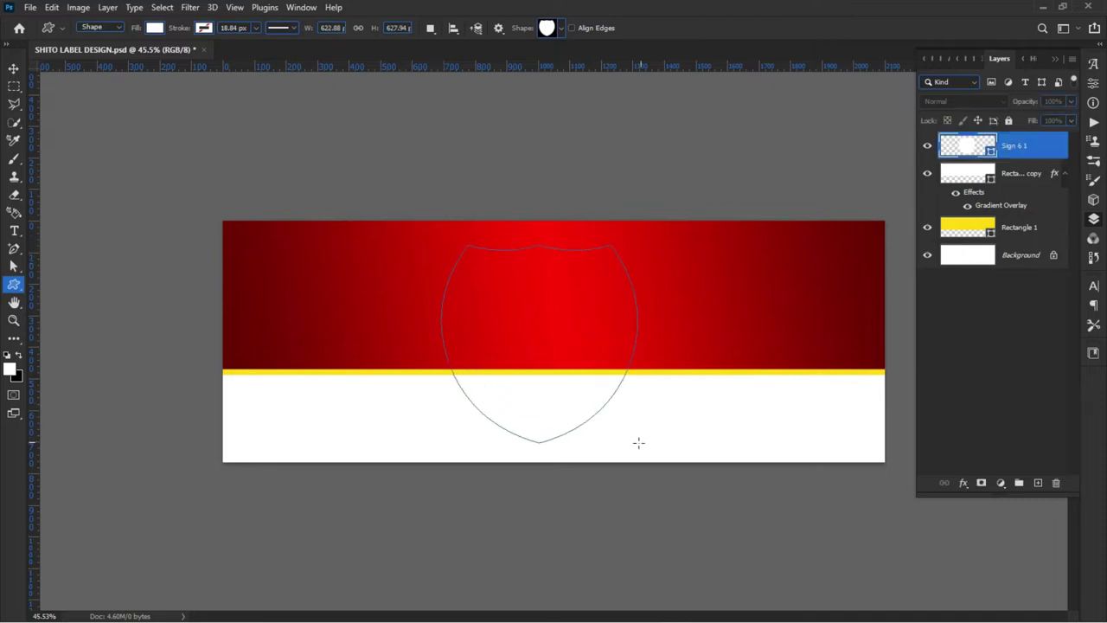
{"action": "left_click", "coordinate": [14, 68]}
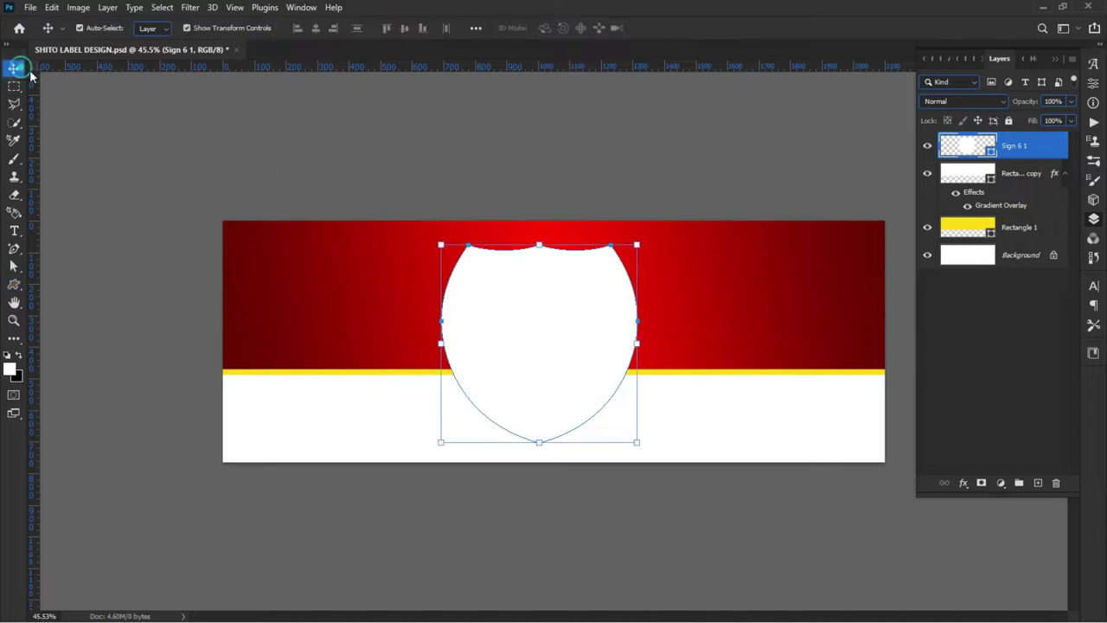
{"action": "left_click_drag", "start_coordinate": [502, 312], "coordinate": [541, 309]}
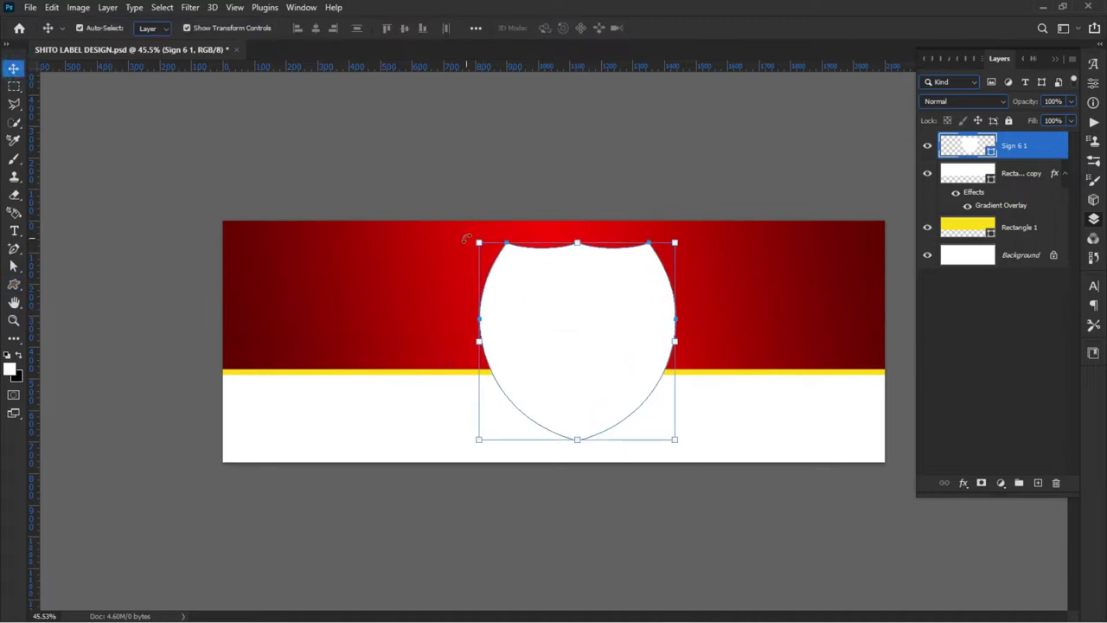
{"action": "left_click", "coordinate": [475, 242]}
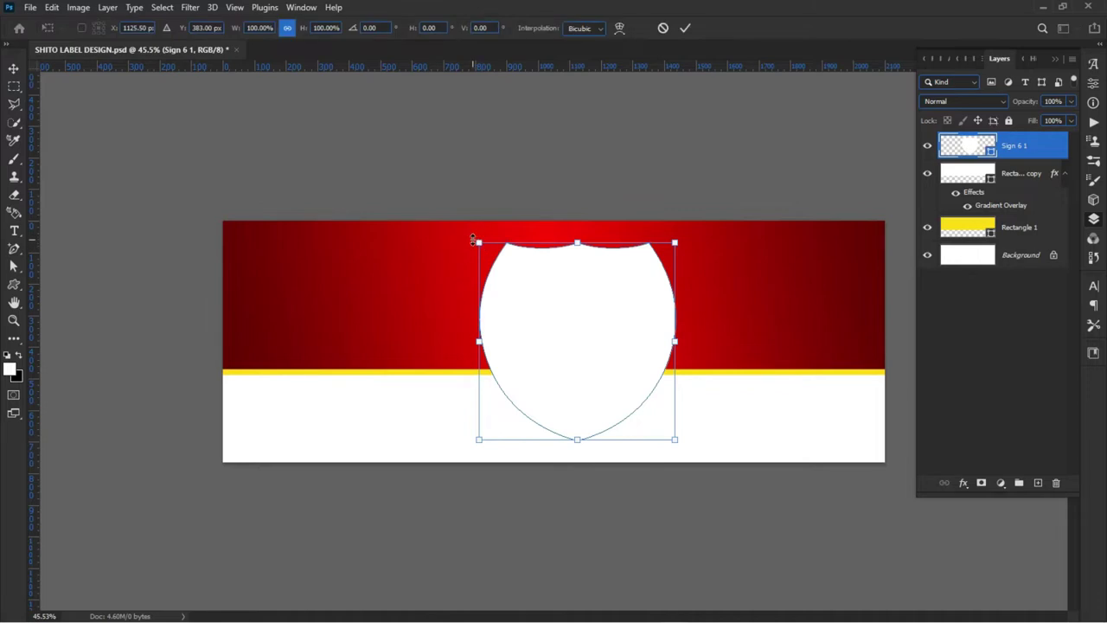
{"action": "left_click_drag", "start_coordinate": [475, 240], "coordinate": [482, 248]}
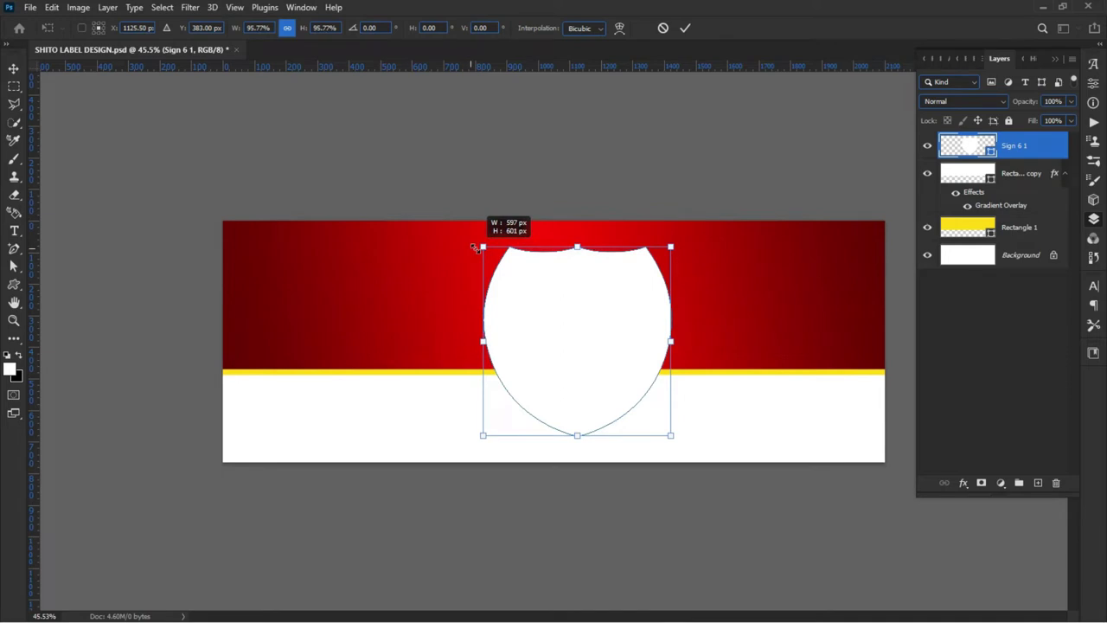
{"action": "key", "text": "Return"}
Reselect the shield layer, Sign 6 1, and open its fill colour picker
{"action": "key", "text": "ctrl+alt+g"}
{"action": "left_click", "coordinate": [447, 177]}
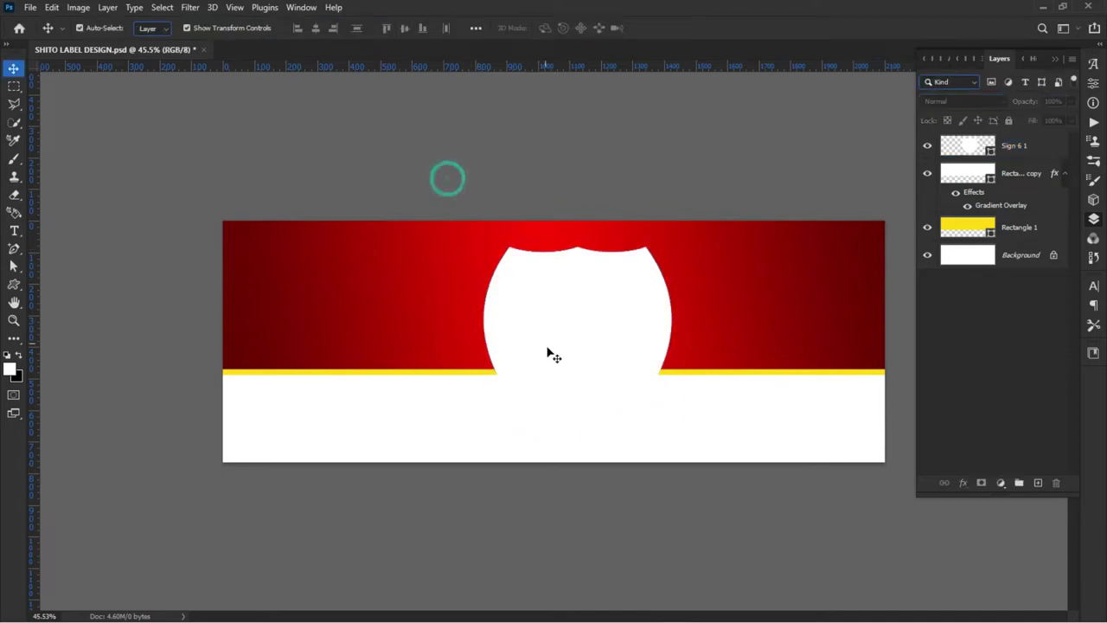
{"action": "left_click", "coordinate": [595, 318]}
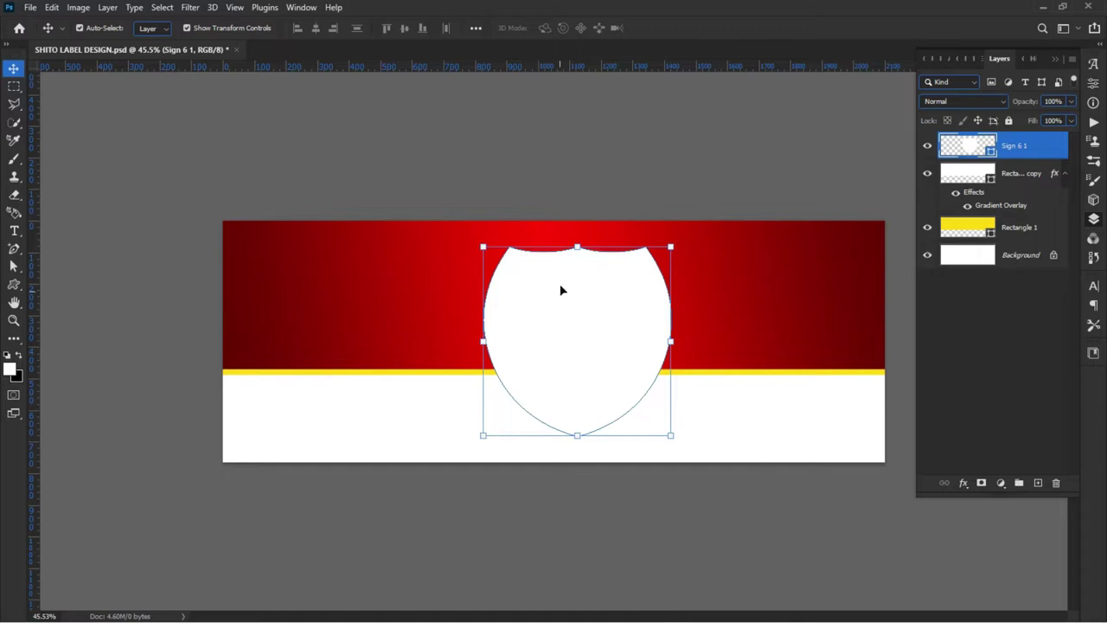
{"action": "left_click", "coordinate": [539, 153]}
{"action": "left_click", "coordinate": [549, 309]}
Change the Sign 6 1 shield's fill from white to very dark maroon #390000
{"action": "double_click", "coordinate": [990, 148]}
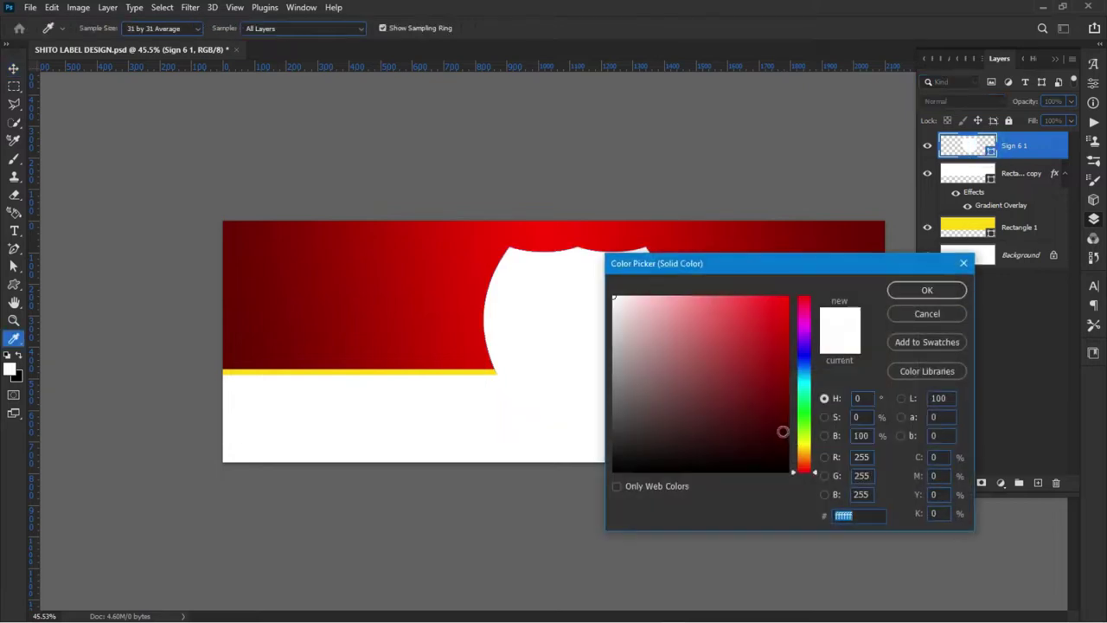
{"action": "left_click", "coordinate": [783, 431]}
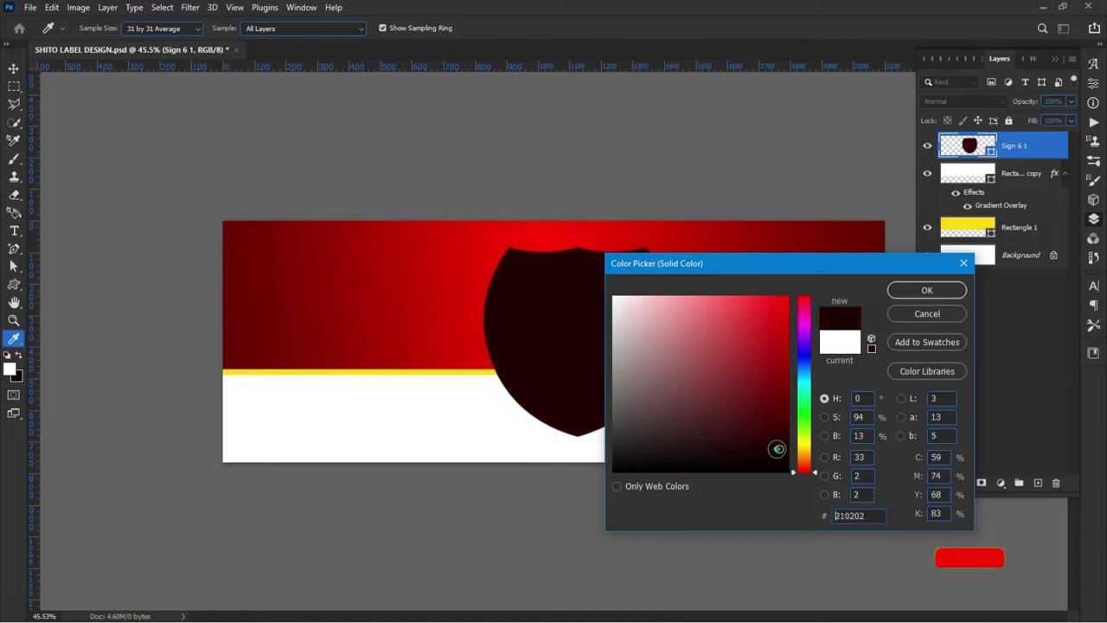
{"action": "left_click", "coordinate": [777, 451]}
{"action": "mouse_move", "coordinate": [777, 451]}
{"action": "left_mouse_down"}
{"action": "mouse_move", "coordinate": [788, 417]}
{"action": "mouse_move", "coordinate": [822, 410]}
{"action": "mouse_move", "coordinate": [775, 441]}
{"action": "mouse_move", "coordinate": [801, 423]}
{"action": "mouse_move", "coordinate": [792, 433]}
{"action": "left_mouse_up"}
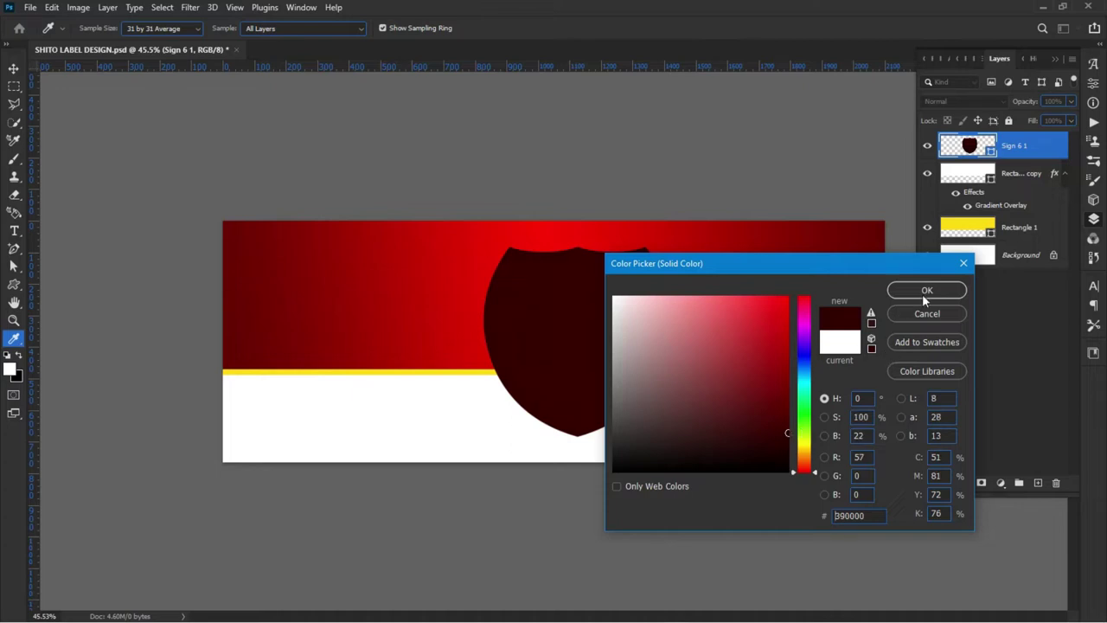
{"action": "left_click", "coordinate": [924, 298]}
{"action": "left_click", "coordinate": [485, 540]}
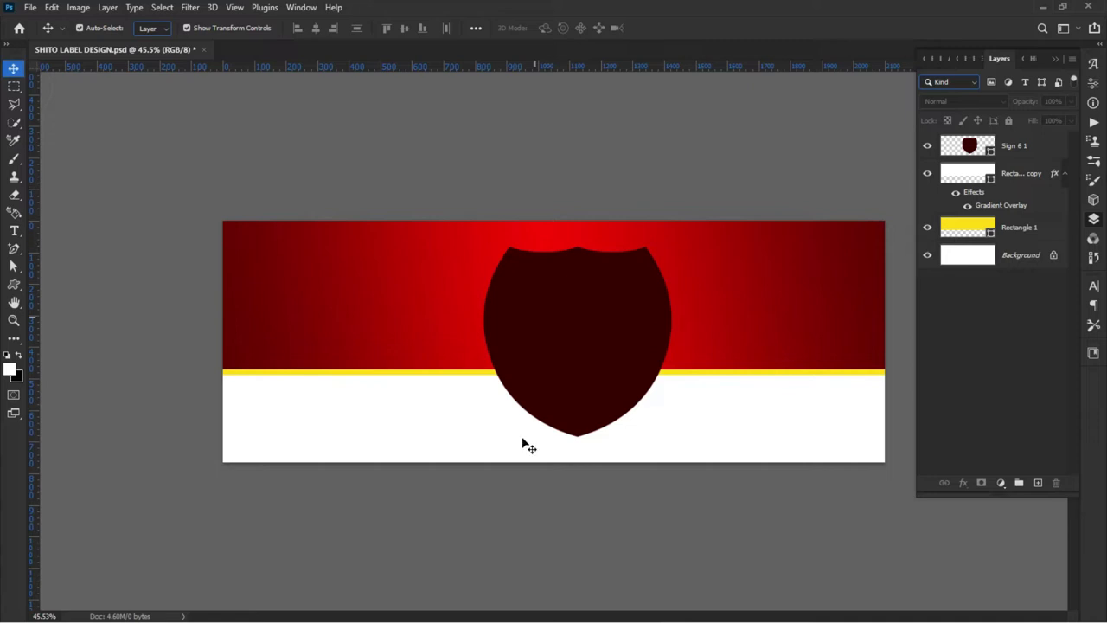
Add a vertical guide at 50% across the canvas
{"action": "left_click", "coordinate": [234, 7]}
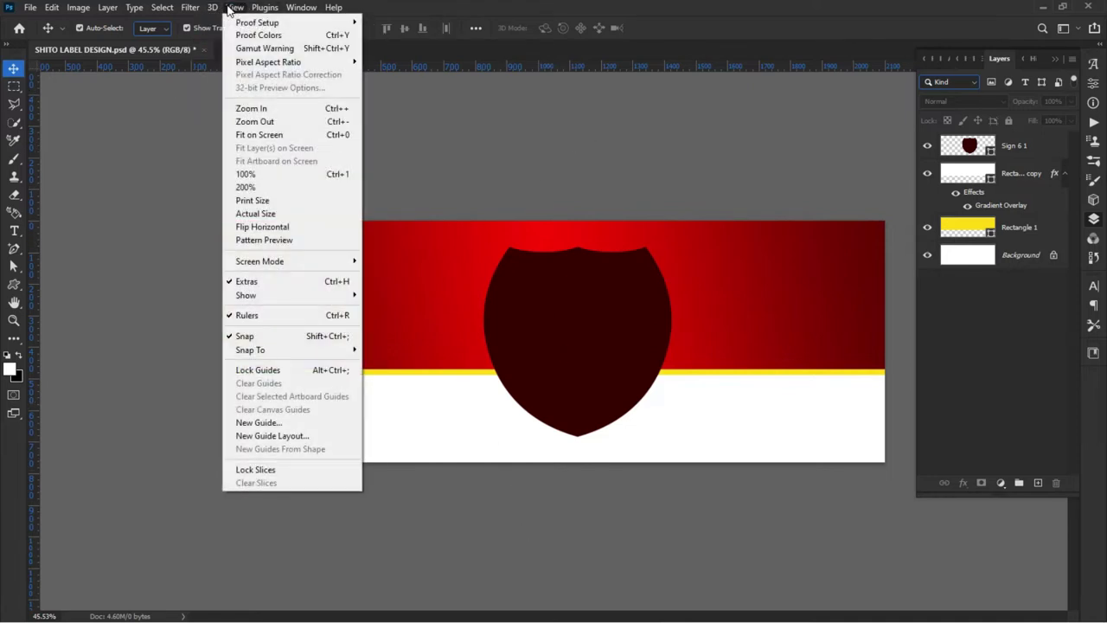
{"action": "left_click", "coordinate": [235, 7]}
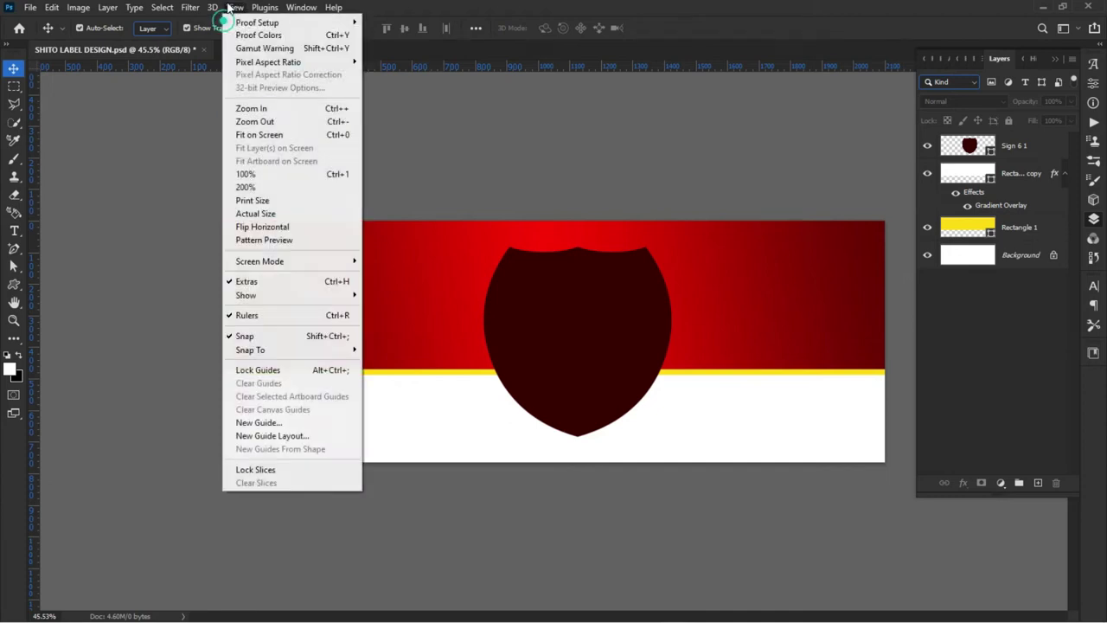
{"action": "left_click", "coordinate": [240, 7]}
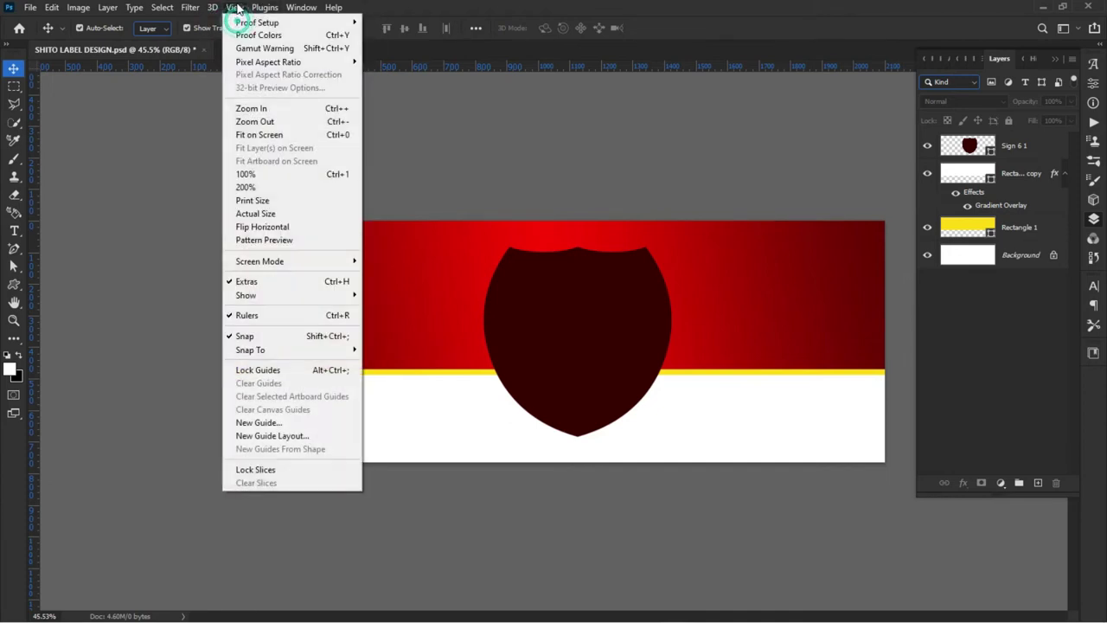
{"action": "left_click", "coordinate": [260, 423]}
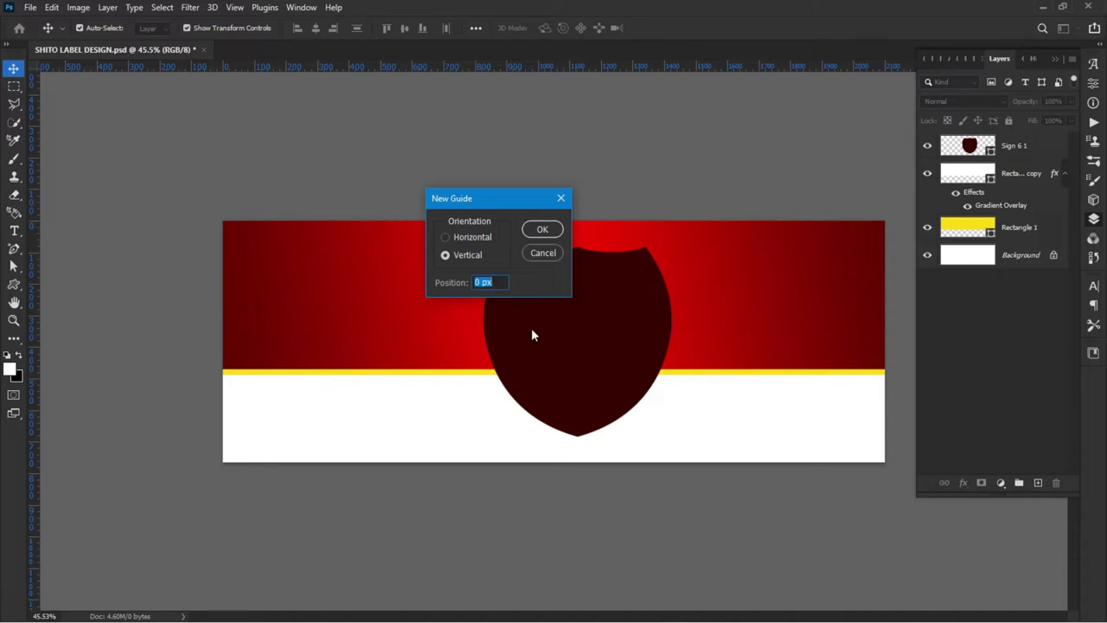
{"action": "type", "text": "50"}
{"action": "left_click", "coordinate": [542, 230]}
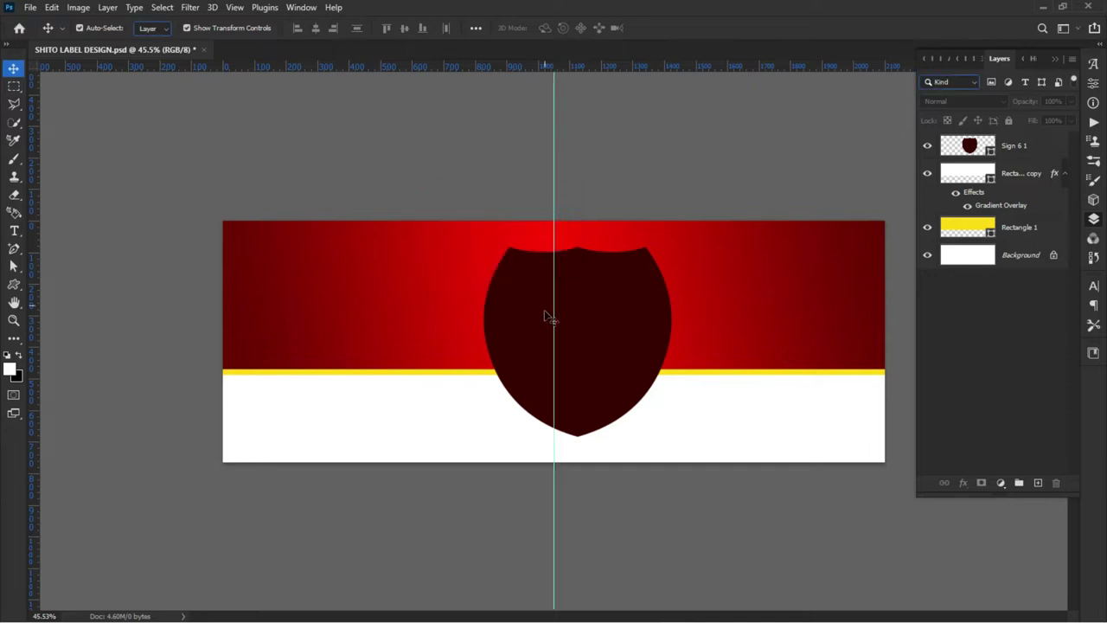
Move the Sign 6 1 shield so its centre snaps onto the guide
{"action": "left_click_drag", "start_coordinate": [508, 347], "coordinate": [511, 333]}
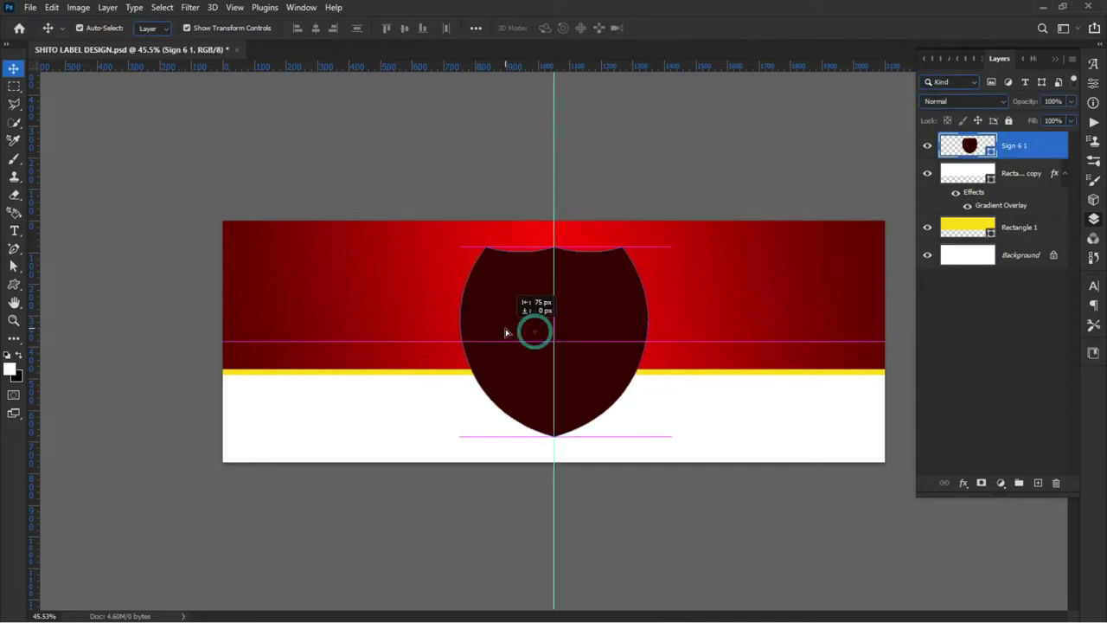
{"action": "left_click", "coordinate": [412, 148]}
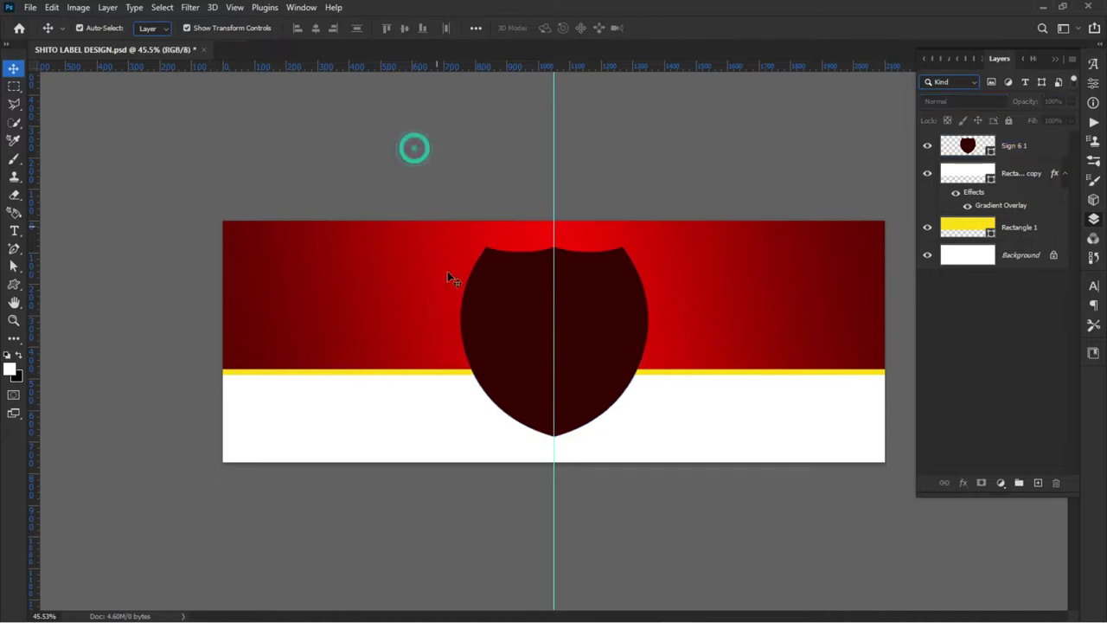
{"action": "left_click", "coordinate": [588, 388]}
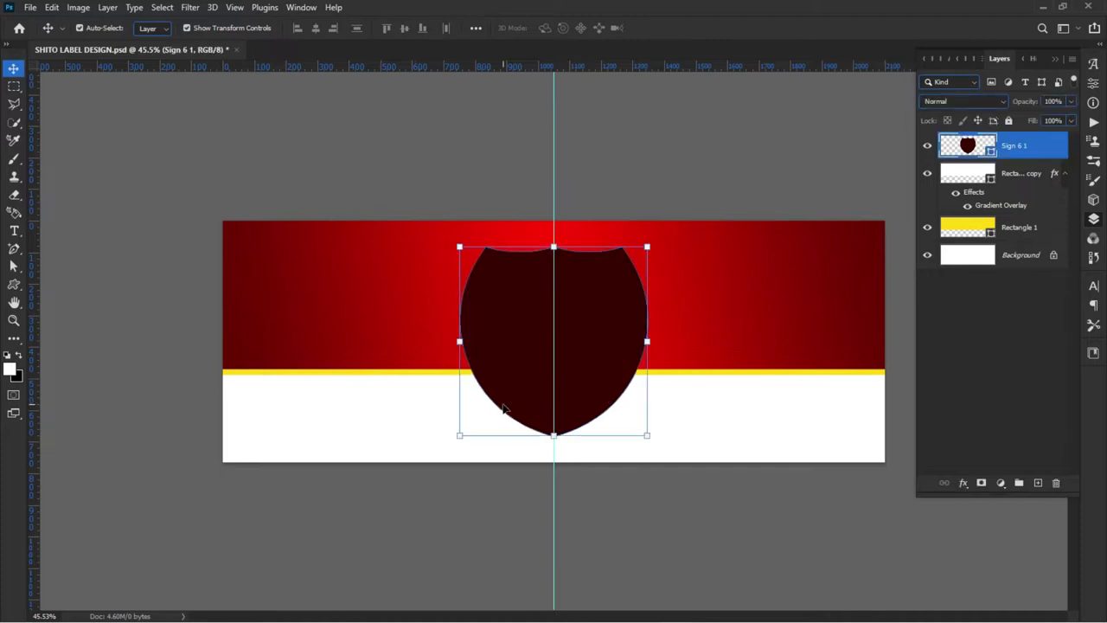
{"action": "scroll", "coordinate": [569, 342], "scroll_direction": "up", "scroll_amount": 3}
{"action": "scroll", "coordinate": [571, 329], "scroll_direction": "up", "scroll_amount": 3}
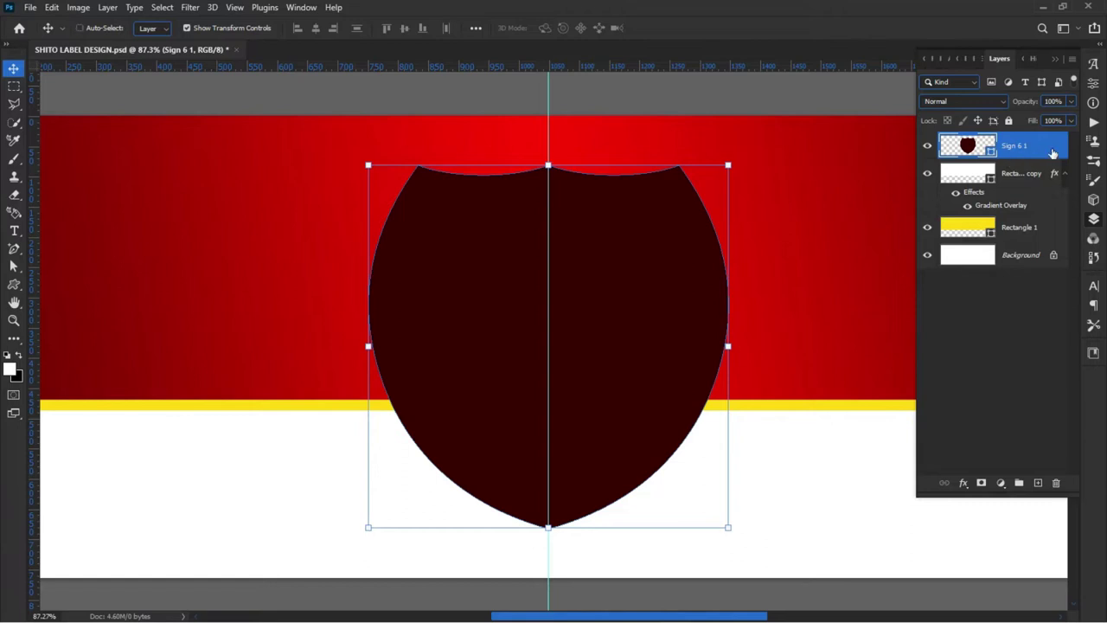
Duplicate the shield layer as Sign 6 1 copy and select the copy
{"action": "key", "text": "ctrl+j"}
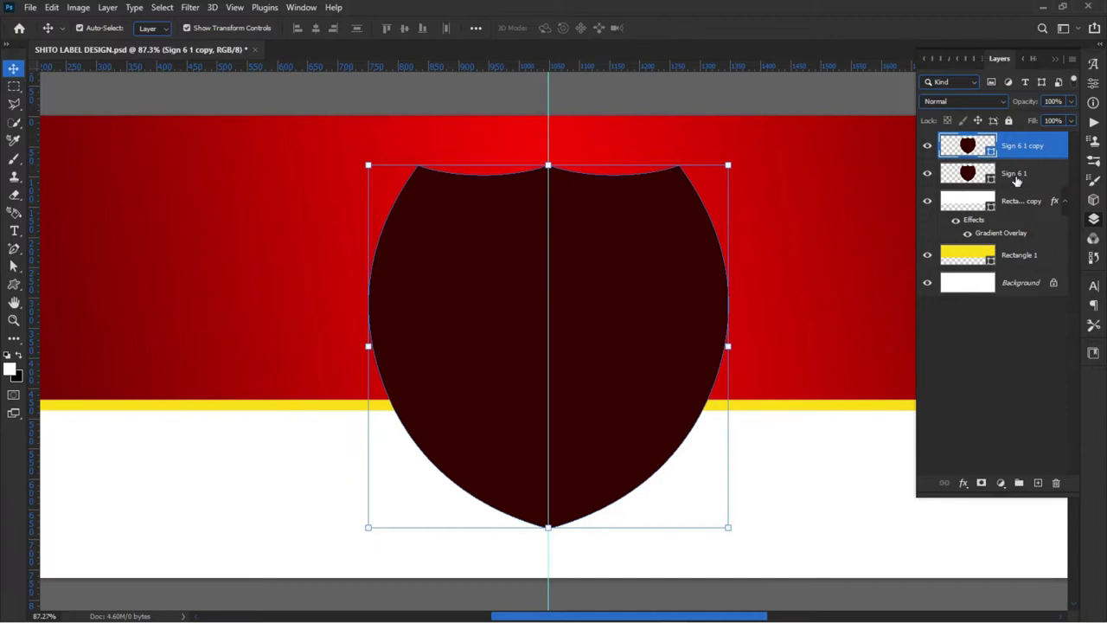
{"action": "left_click", "coordinate": [1016, 176]}
{"action": "left_click", "coordinate": [1015, 145]}
{"action": "left_click", "coordinate": [15, 287]}
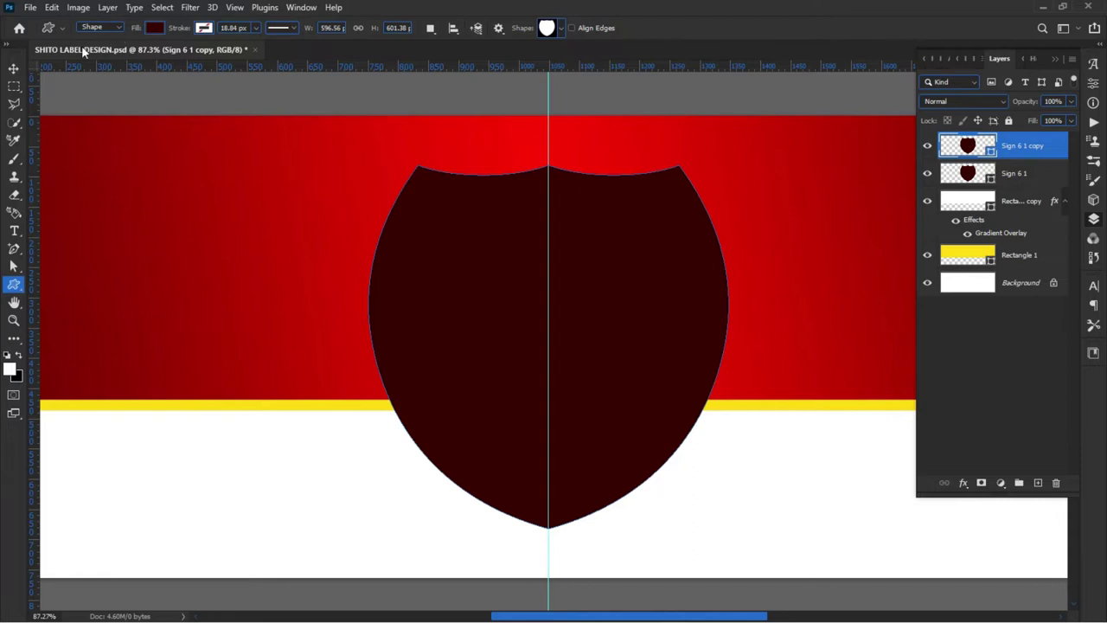
Give the shield copy a white stroke and no fill
{"action": "left_click", "coordinate": [204, 29]}
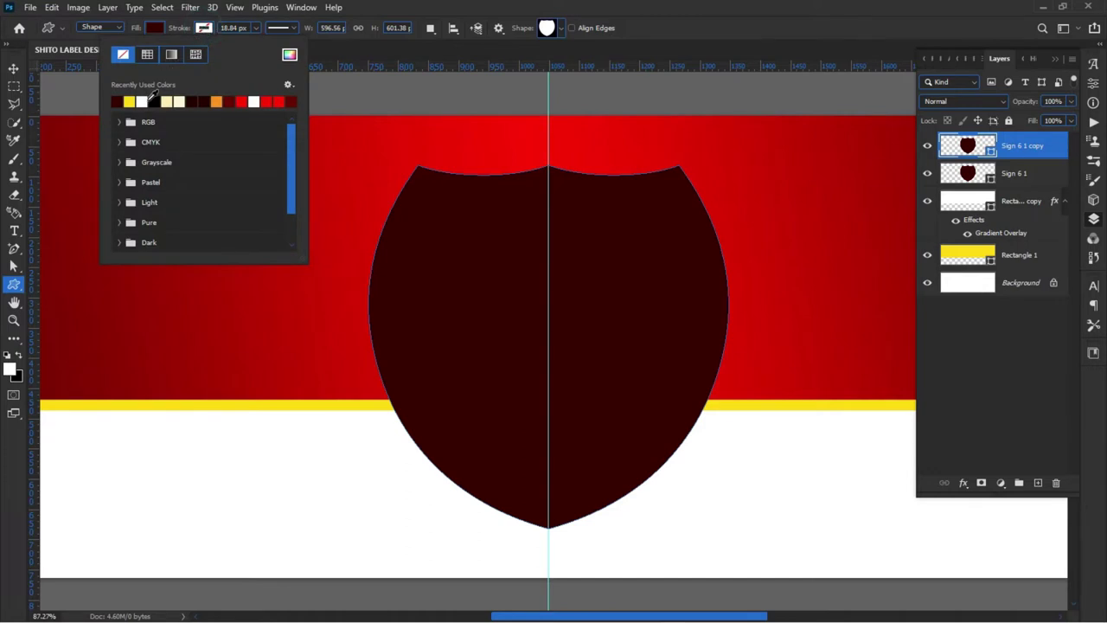
{"action": "left_click", "coordinate": [143, 101]}
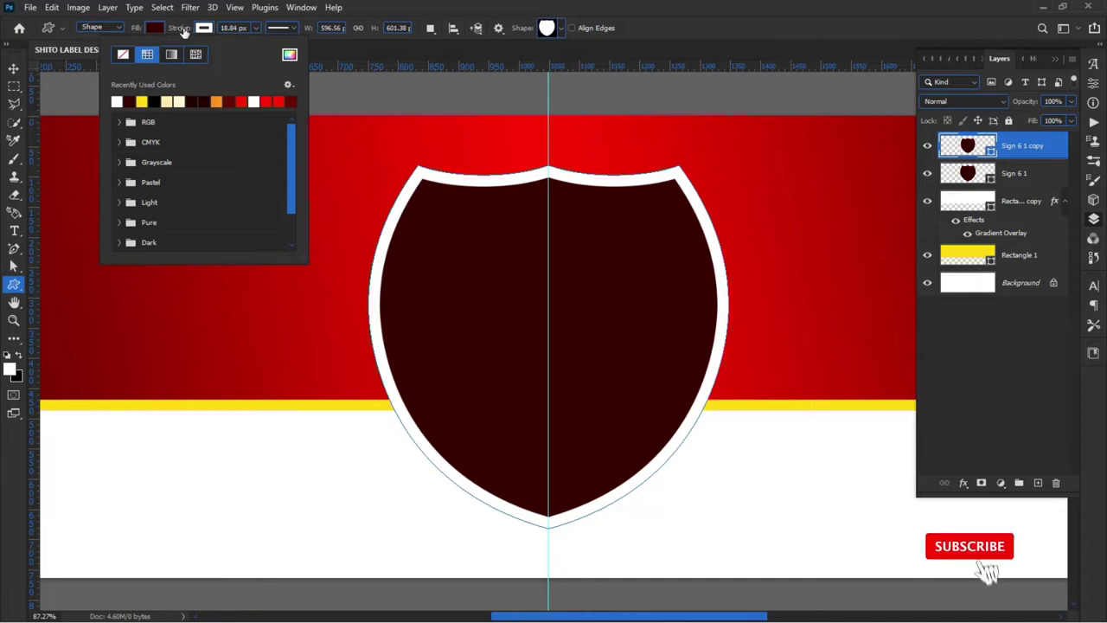
{"action": "left_click", "coordinate": [152, 27]}
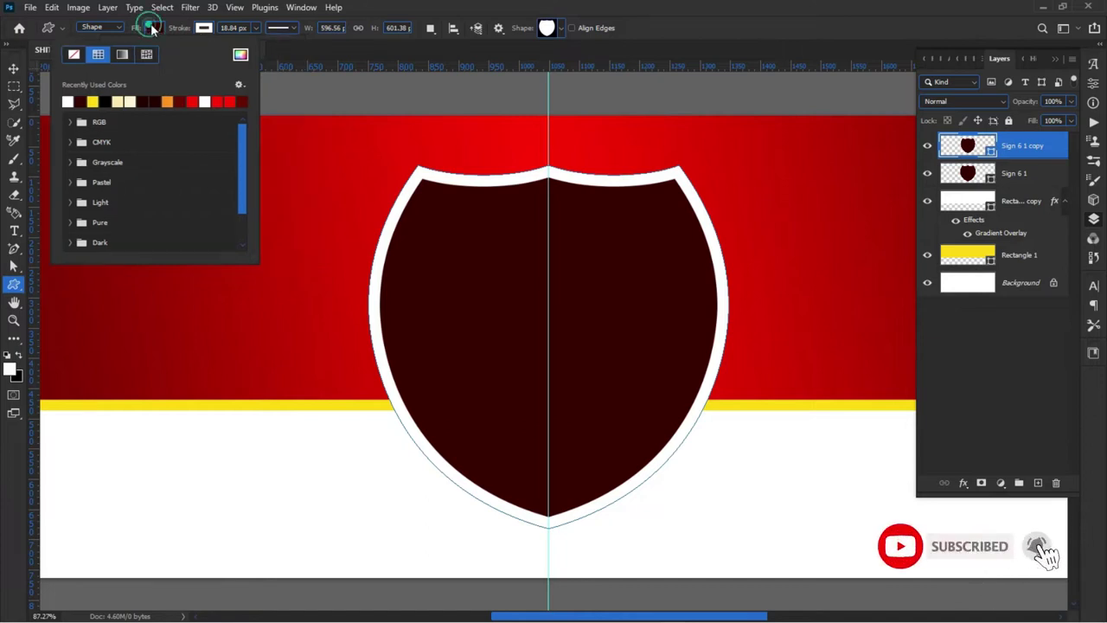
{"action": "left_click", "coordinate": [153, 27]}
{"action": "left_click", "coordinate": [72, 55]}
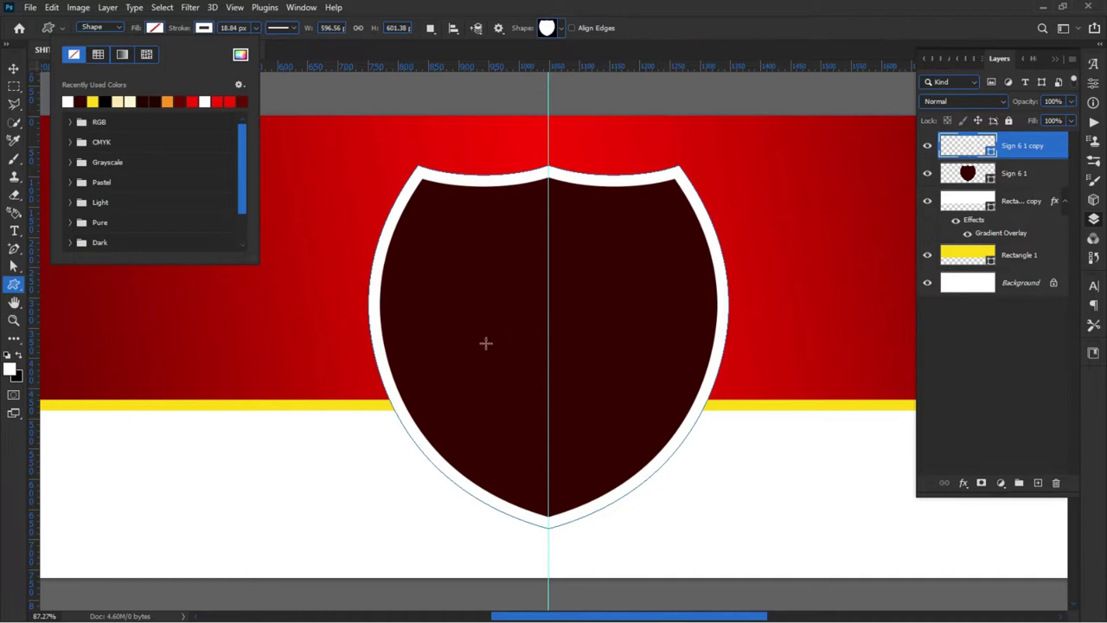
{"action": "left_click", "coordinate": [15, 67]}
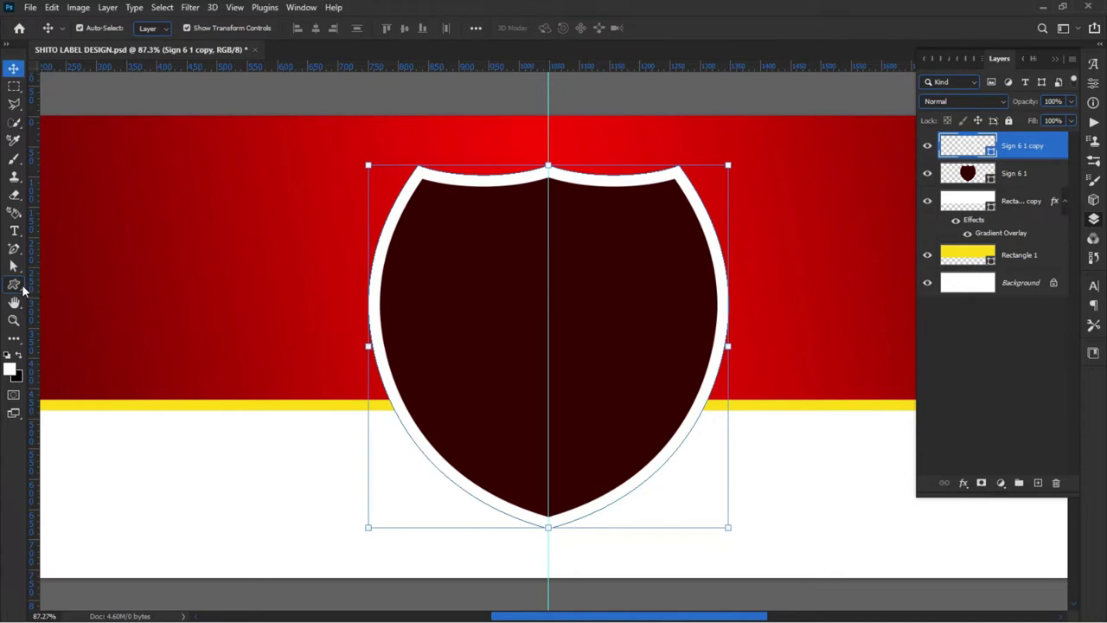
Reduce the shield copy's white stroke width to about 1.96 px
{"action": "left_click", "coordinate": [15, 283]}
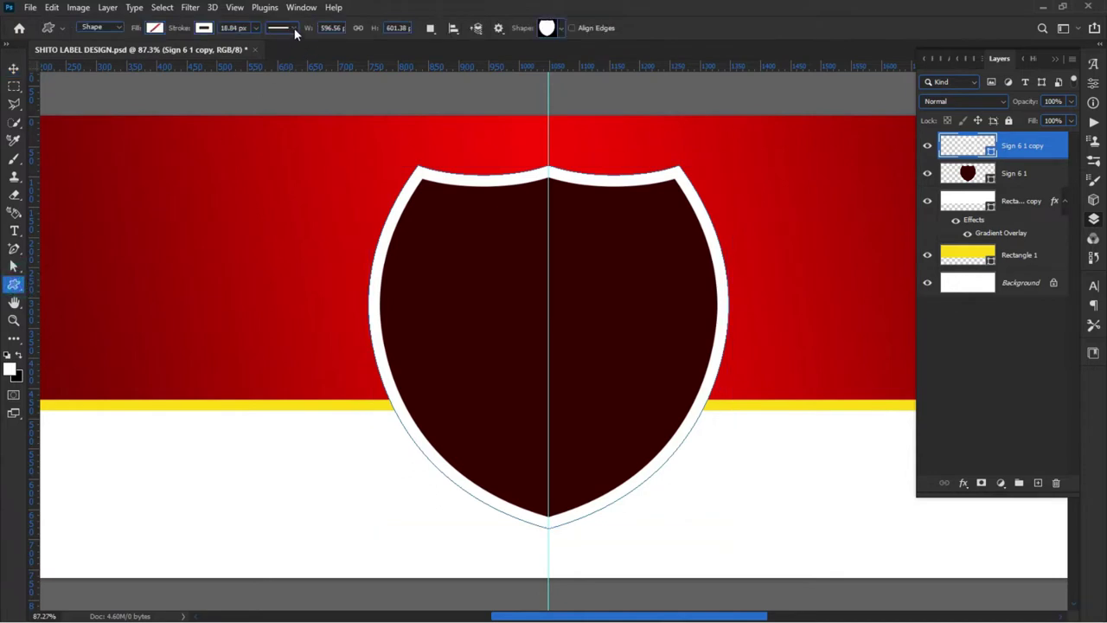
{"action": "left_click", "coordinate": [258, 30]}
{"action": "left_click", "coordinate": [251, 44]}
{"action": "left_click", "coordinate": [251, 43]}
{"action": "left_click_drag", "start_coordinate": [252, 46], "coordinate": [251, 50]}
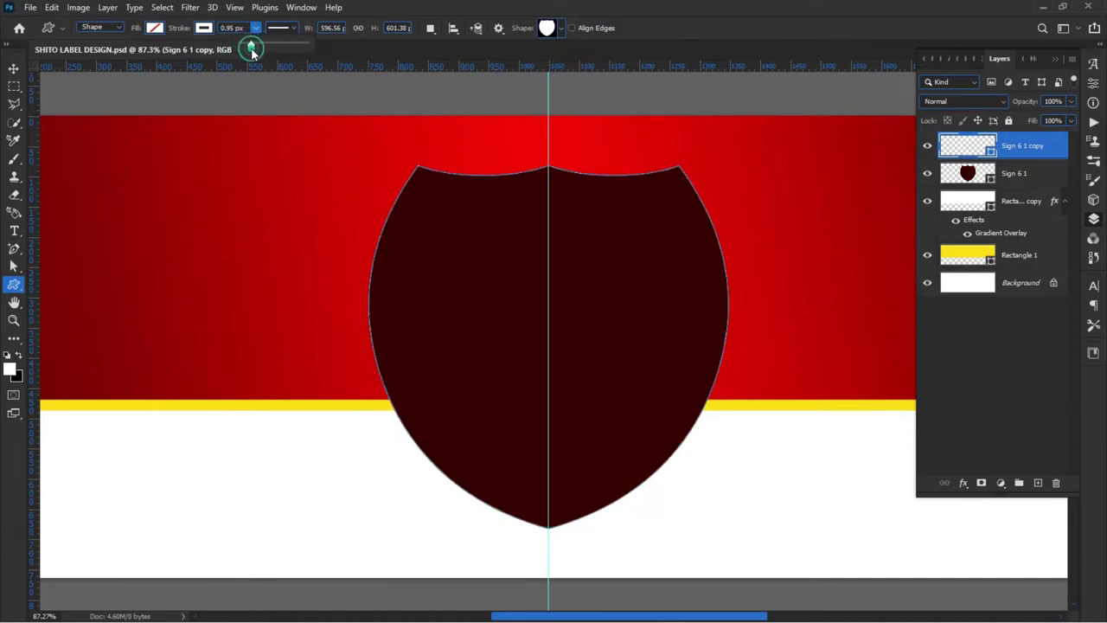
{"action": "left_click_drag", "start_coordinate": [253, 46], "coordinate": [253, 52]}
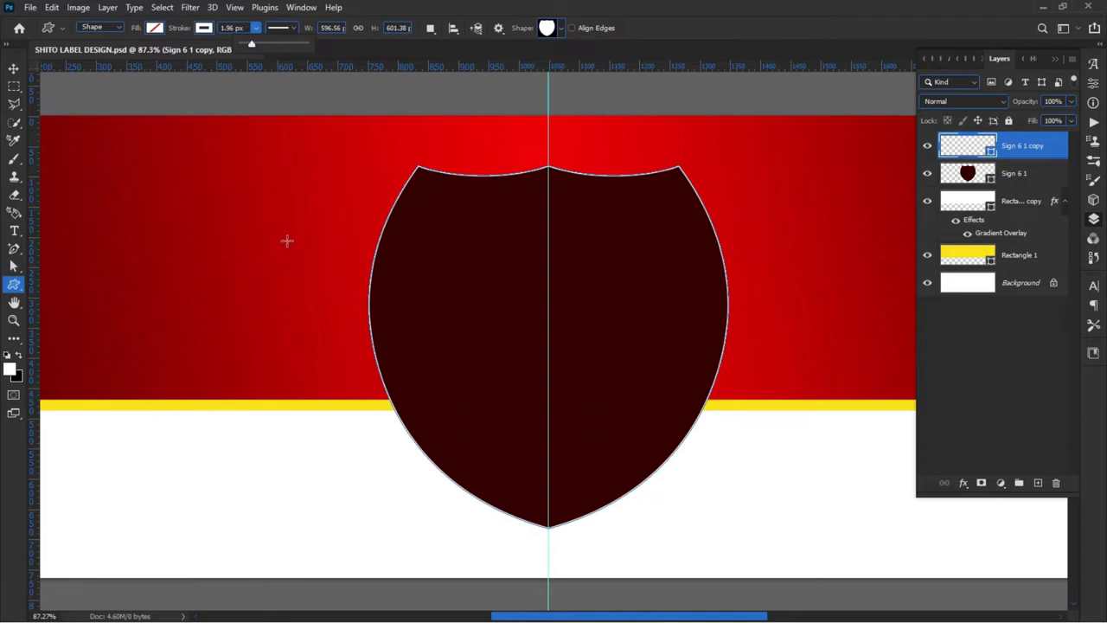
{"action": "left_click", "coordinate": [13, 68]}
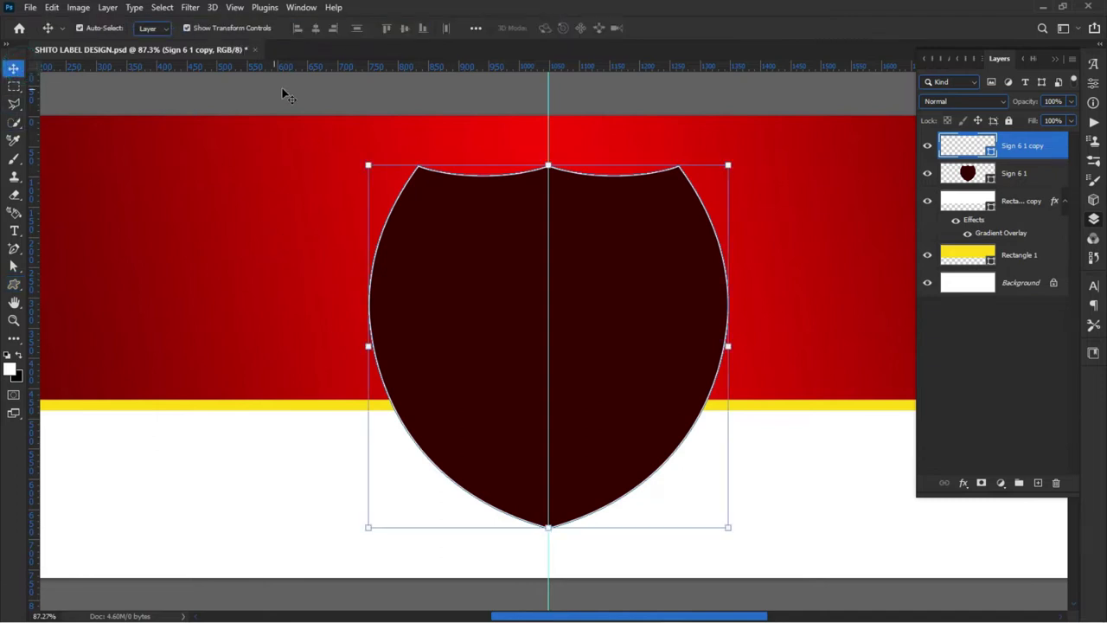
{"action": "left_click", "coordinate": [282, 90]}
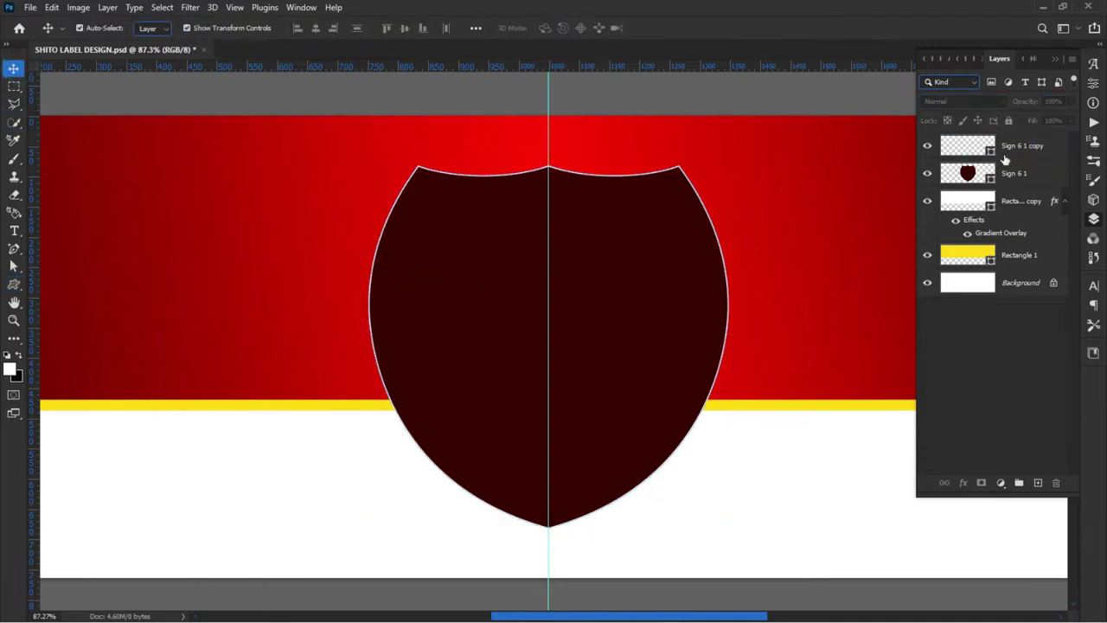
Scale the shield copy down to about 95% inside the maroon shield
{"action": "left_click", "coordinate": [1008, 147]}
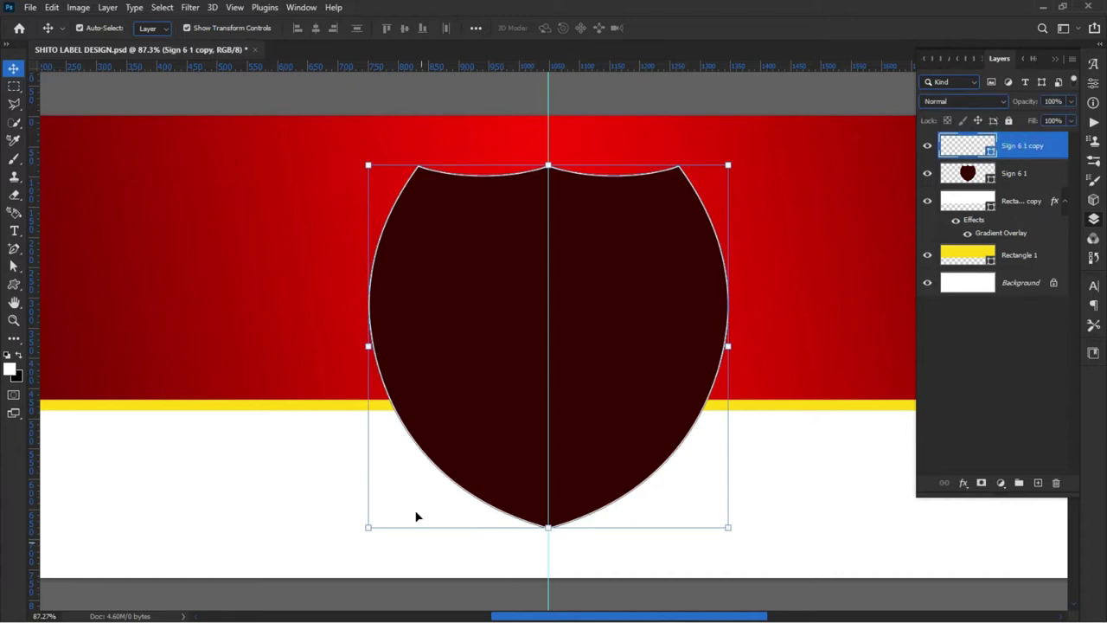
{"action": "left_click", "coordinate": [547, 164]}
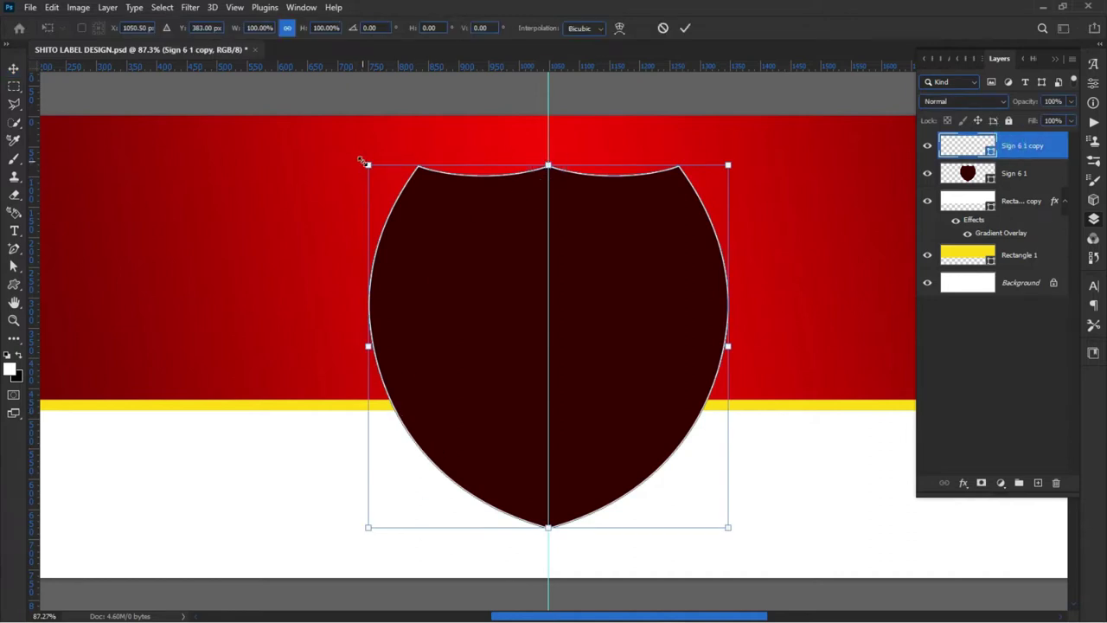
{"action": "left_click_drag", "start_coordinate": [364, 162], "coordinate": [368, 170]}
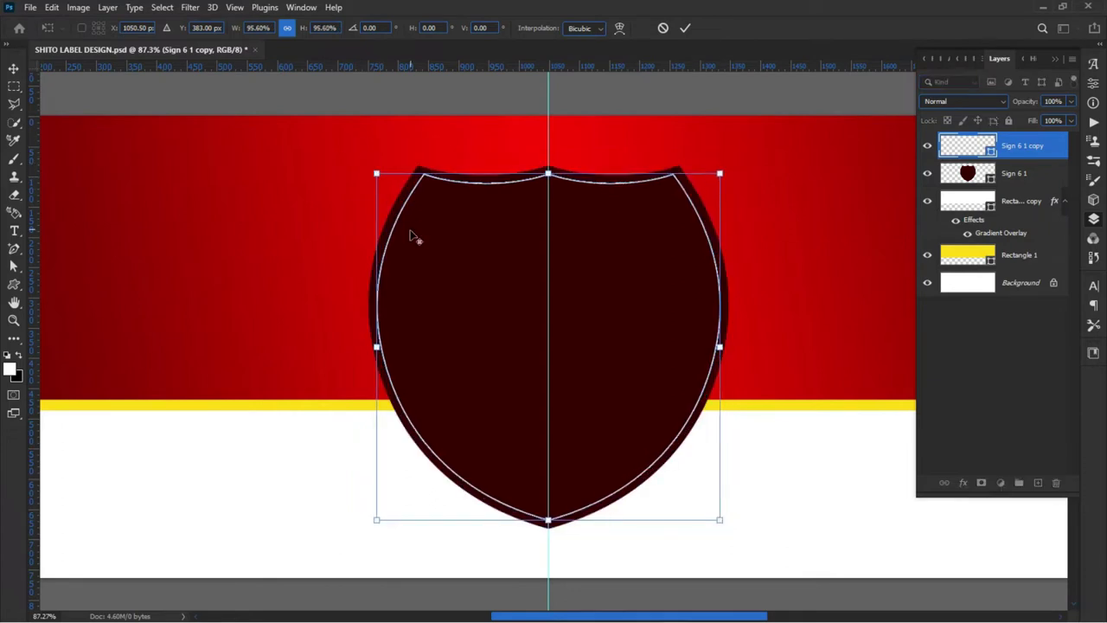
{"action": "left_click", "coordinate": [685, 28]}
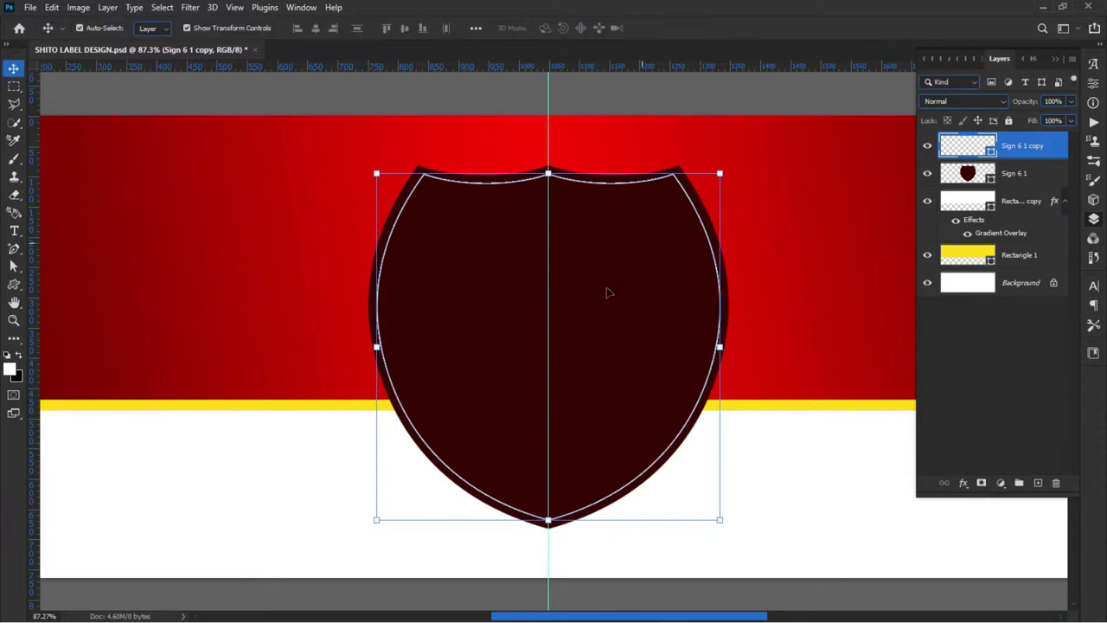
Make the copy's outline a dashed stitching line and set its end caps
{"action": "left_click", "coordinate": [14, 286]}
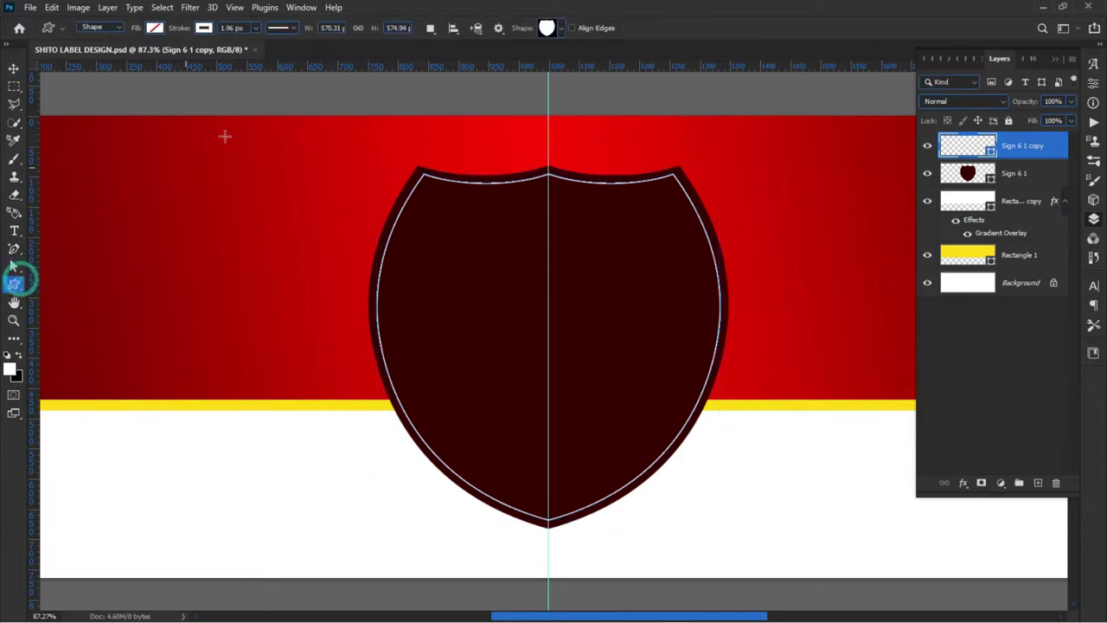
{"action": "left_click", "coordinate": [278, 28]}
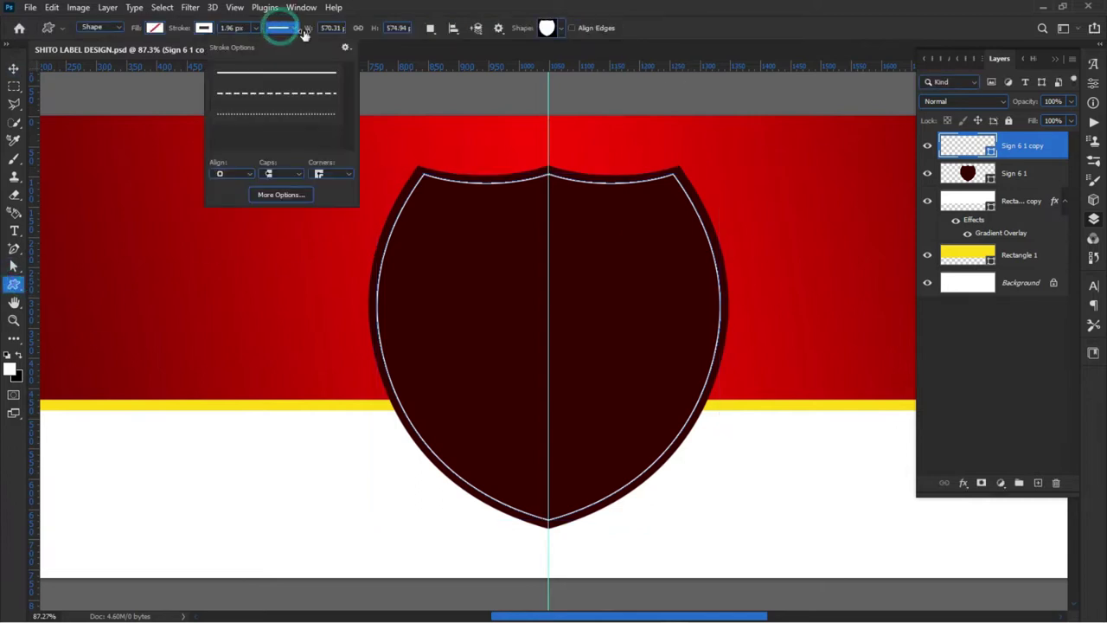
{"action": "left_click", "coordinate": [268, 95]}
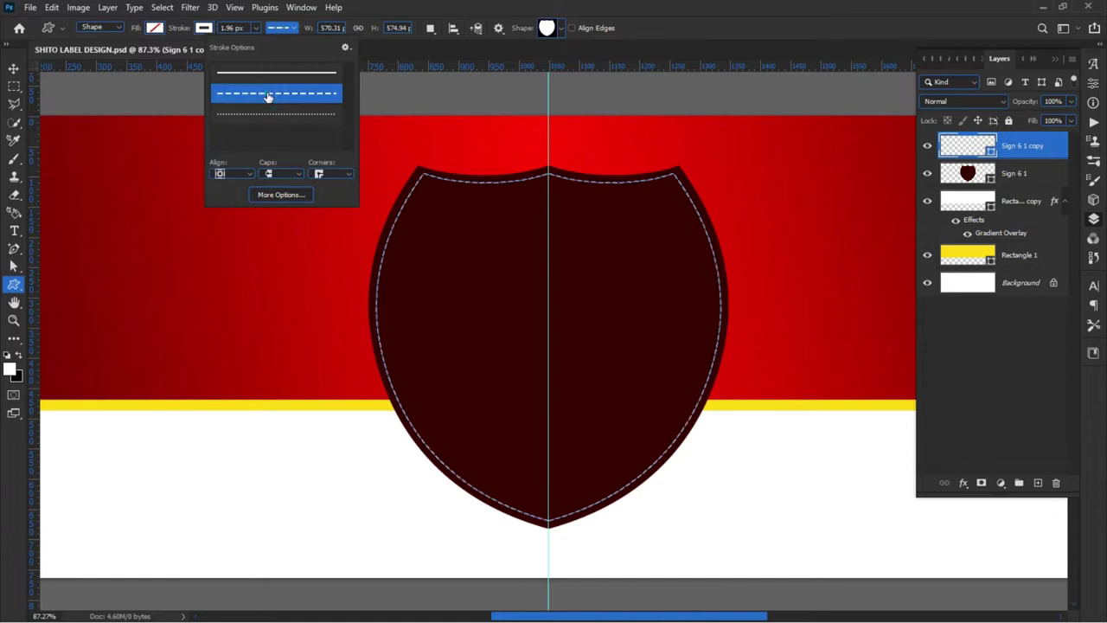
{"action": "left_click", "coordinate": [274, 172]}
{"action": "left_click", "coordinate": [278, 195]}
{"action": "left_click", "coordinate": [281, 175]}
{"action": "left_click", "coordinate": [282, 211]}
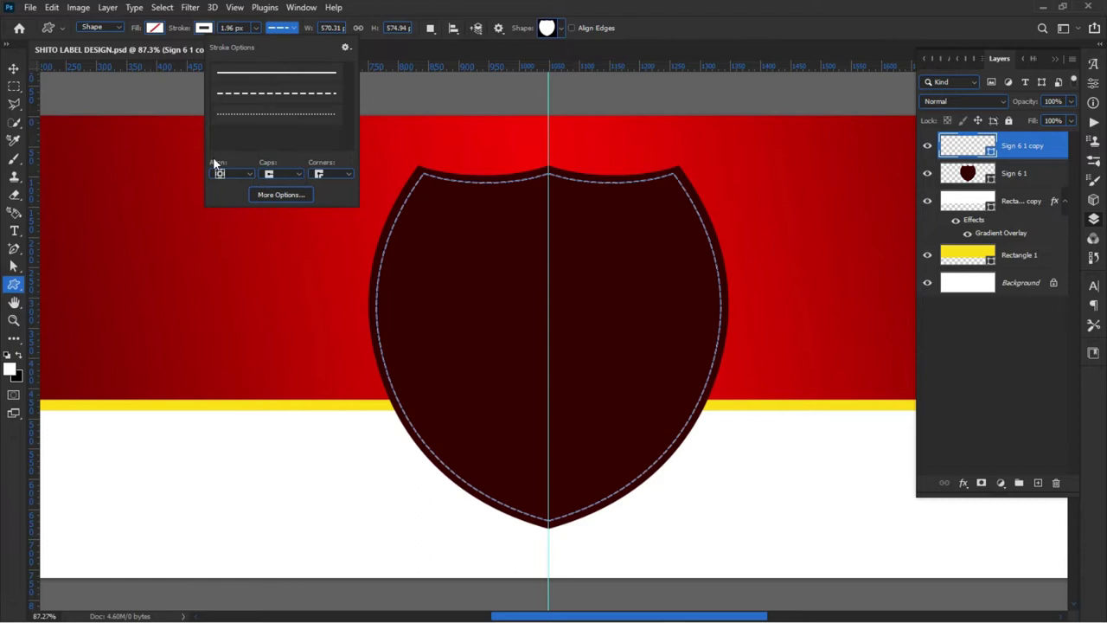
Set the dashed stitching stroke's alignment relative to the shield path
{"action": "left_click", "coordinate": [223, 176]}
{"action": "left_click", "coordinate": [229, 184]}
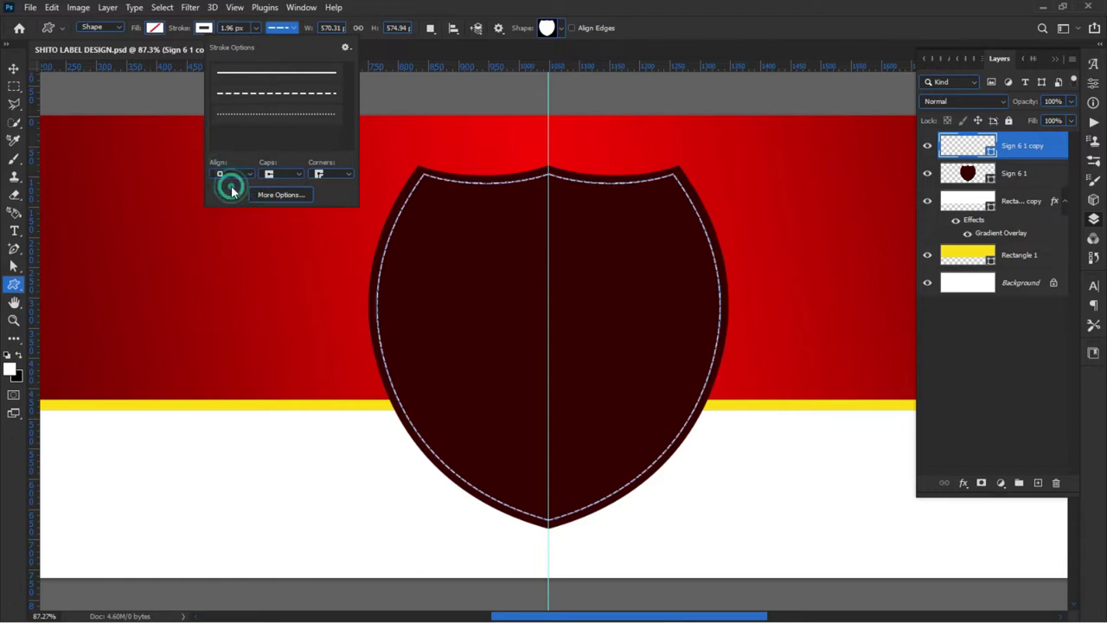
{"action": "left_click", "coordinate": [232, 175]}
{"action": "left_click", "coordinate": [234, 195]}
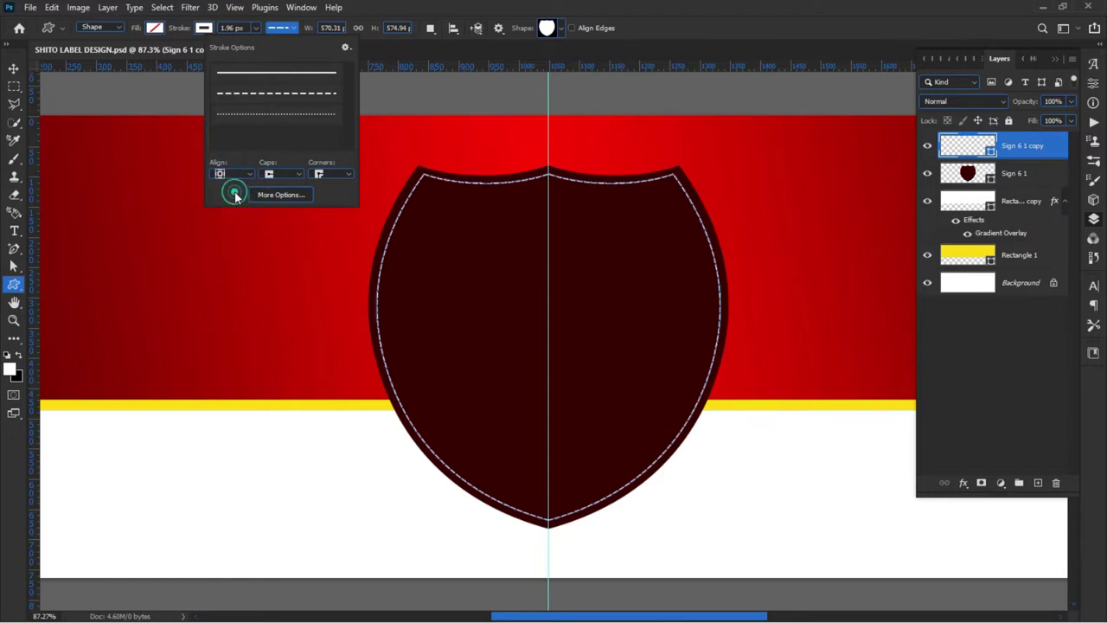
{"action": "left_click", "coordinate": [13, 67]}
{"action": "left_click", "coordinate": [262, 456]}
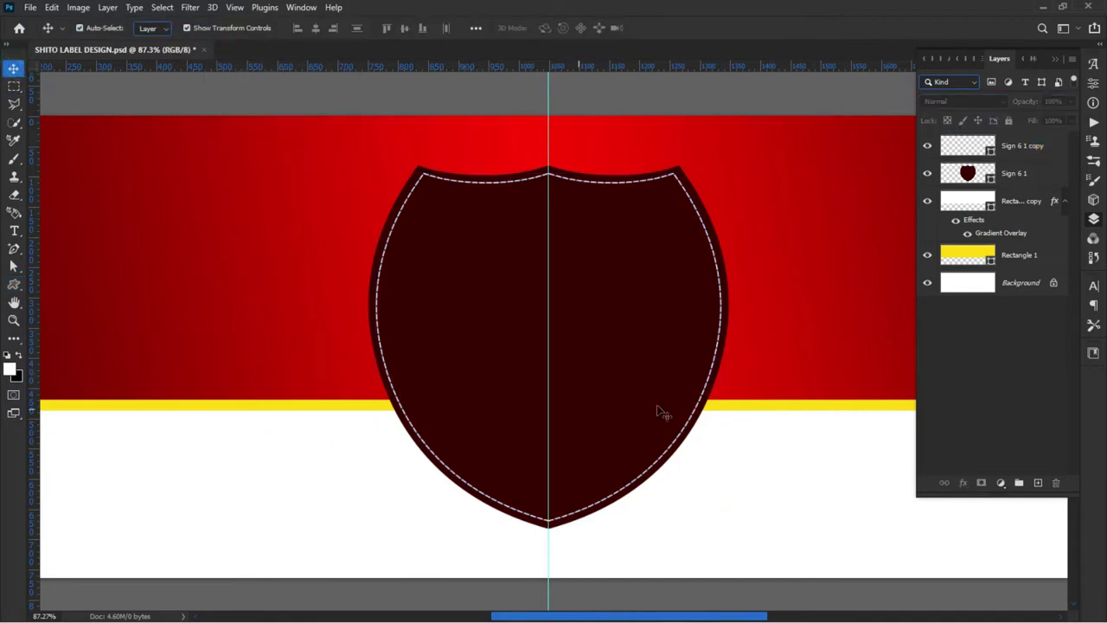
Add a 6 px outside orange Stroke effect to the Sign 6 1 shield
{"action": "left_click", "coordinate": [1006, 176]}
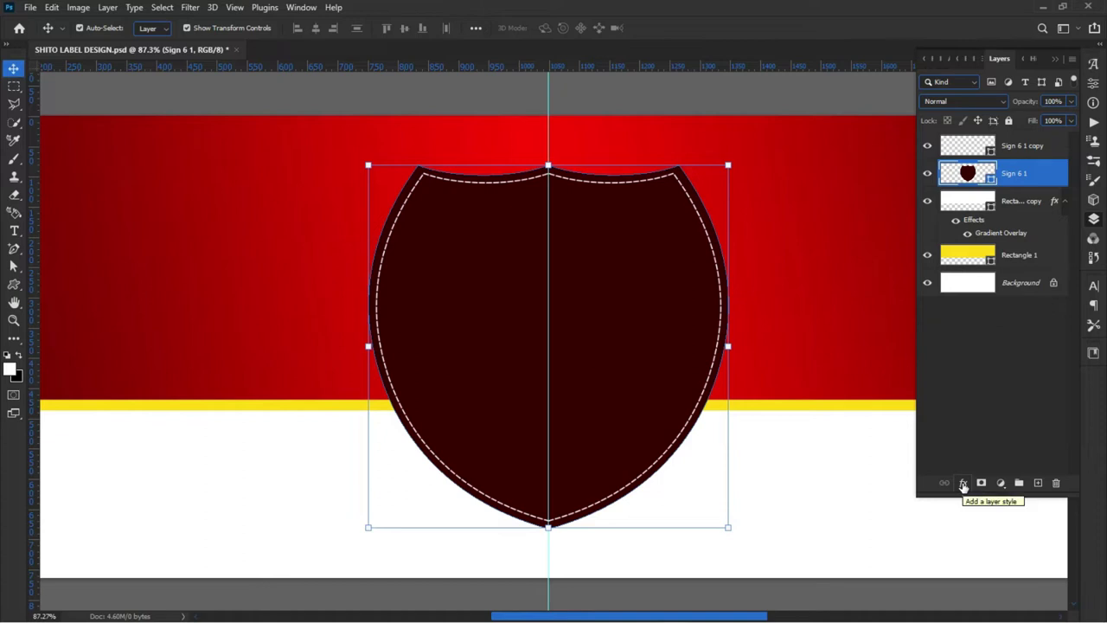
{"action": "left_click", "coordinate": [963, 484]}
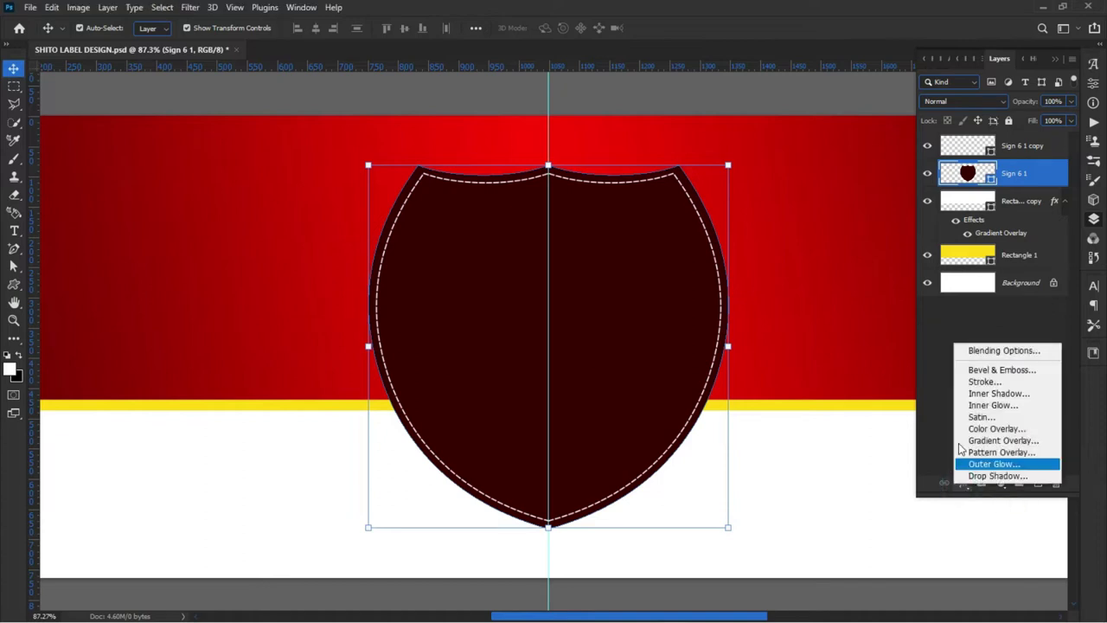
{"action": "left_click", "coordinate": [1000, 381]}
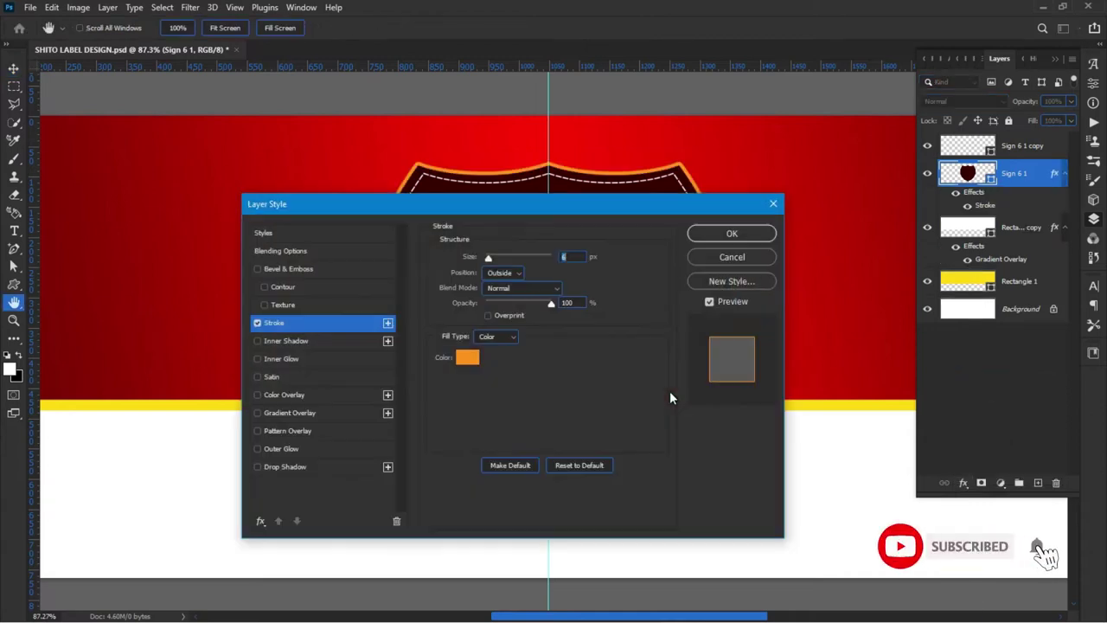
{"action": "mouse_move", "coordinate": [524, 204]}
{"action": "left_mouse_down"}
{"action": "mouse_move", "coordinate": [989, 265]}
{"action": "mouse_move", "coordinate": [1063, 229]}
{"action": "left_mouse_up"}
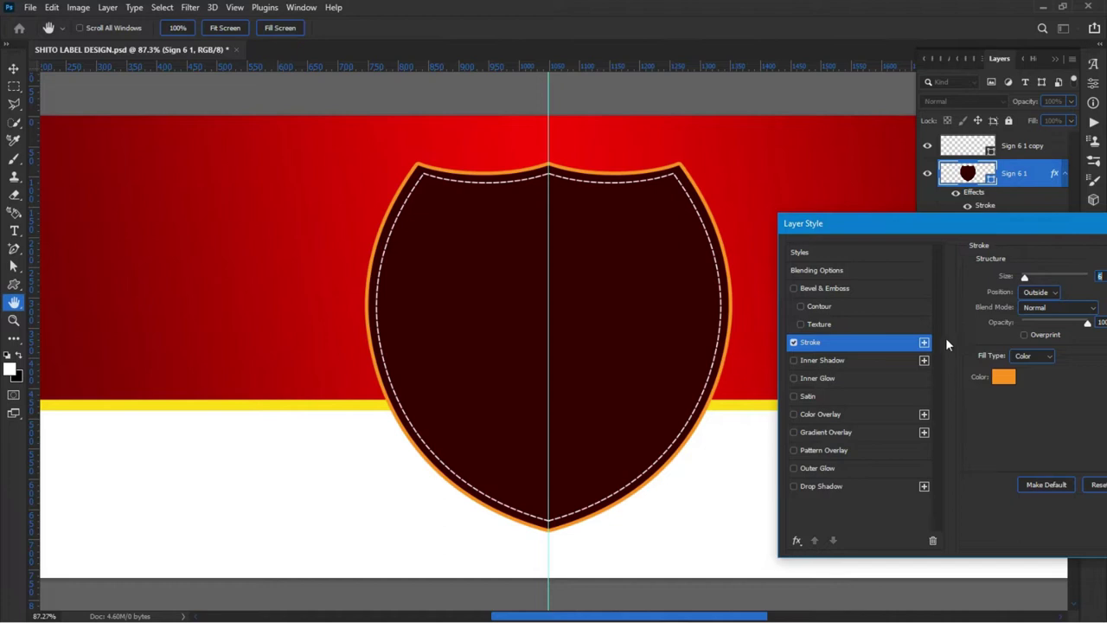
{"action": "left_click_drag", "start_coordinate": [933, 231], "coordinate": [525, 199]}
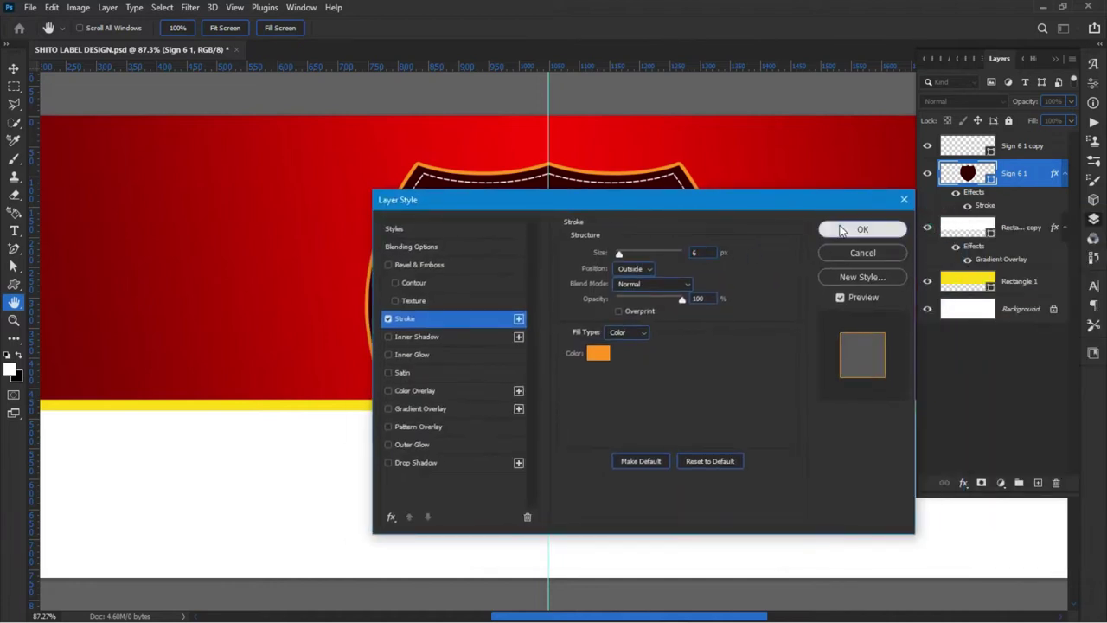
{"action": "left_click", "coordinate": [835, 228]}
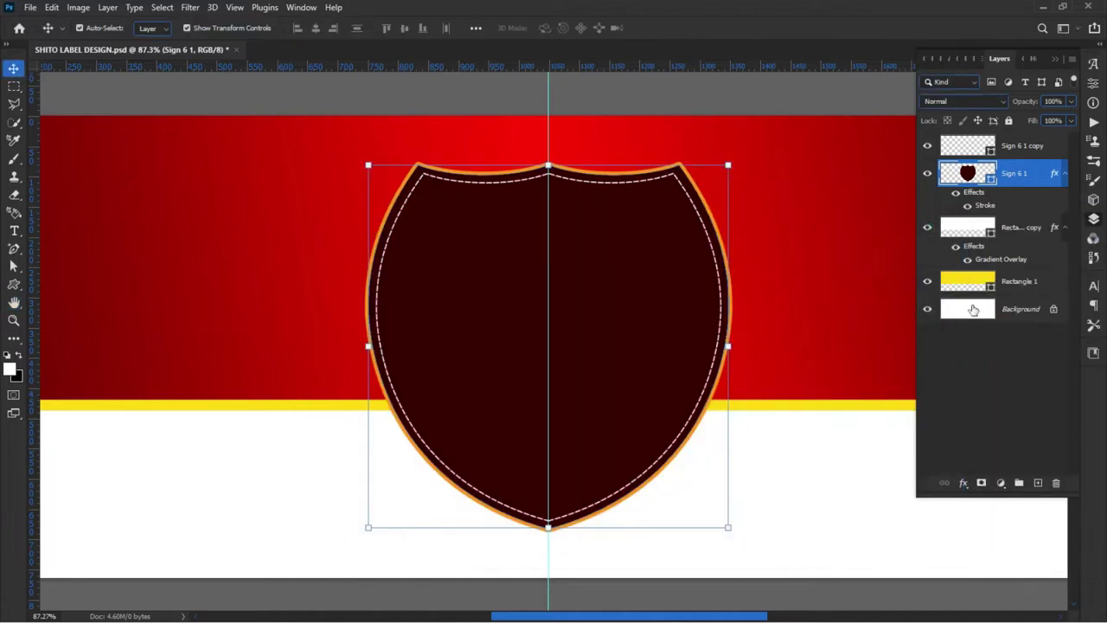
Copy the border's orange hex value ff9416 from its Color Picker
{"action": "double_click", "coordinate": [984, 206]}
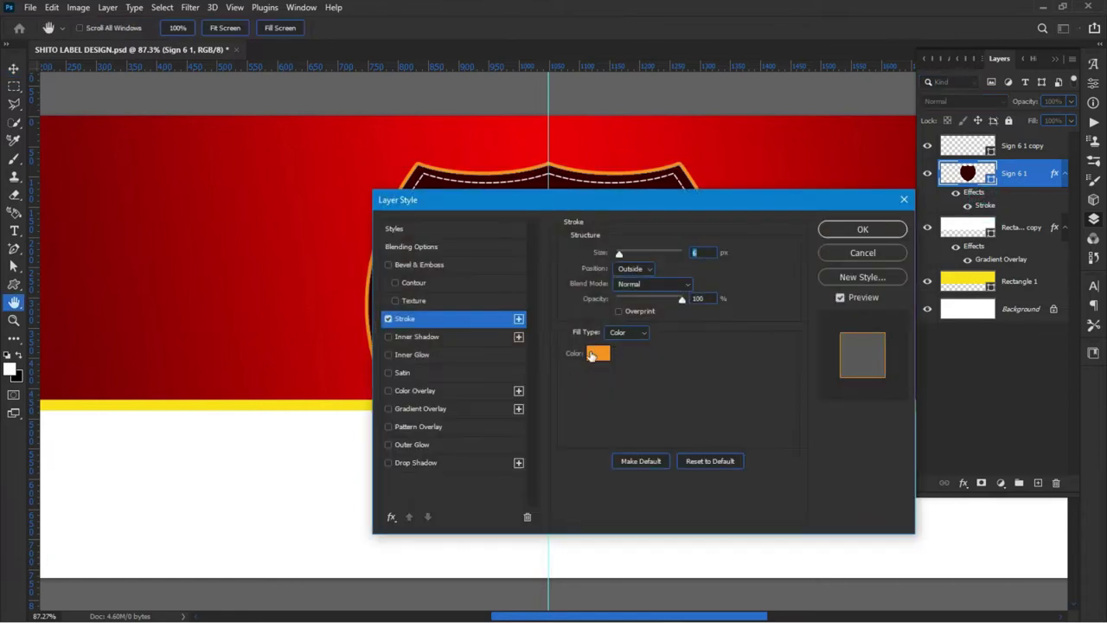
{"action": "left_click", "coordinate": [596, 353]}
{"action": "right_click", "coordinate": [848, 515]}
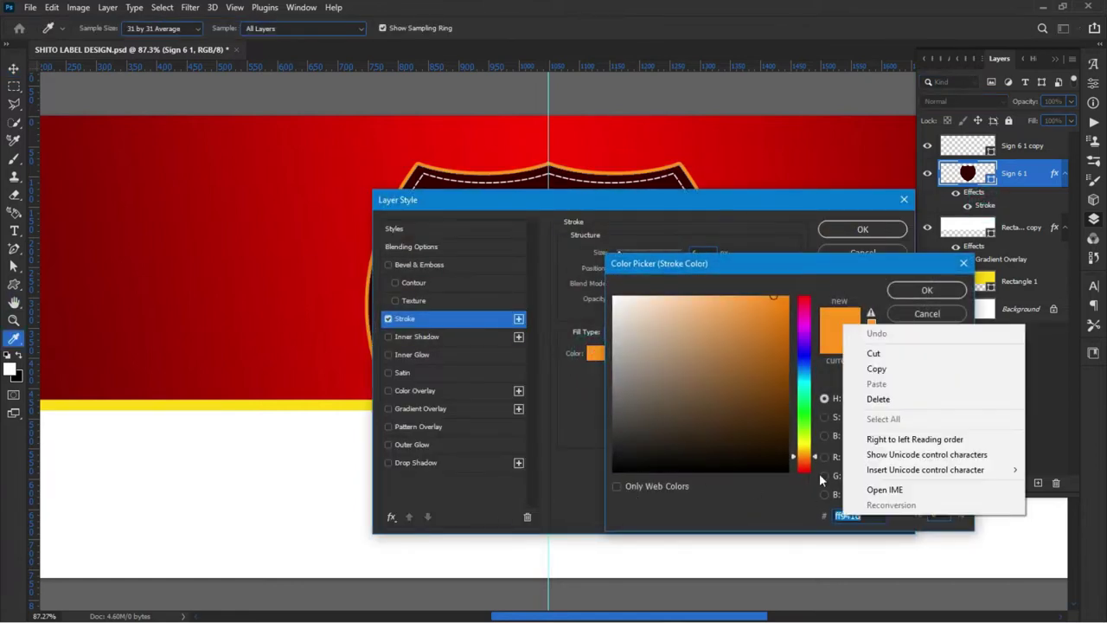
{"action": "left_click", "coordinate": [901, 369]}
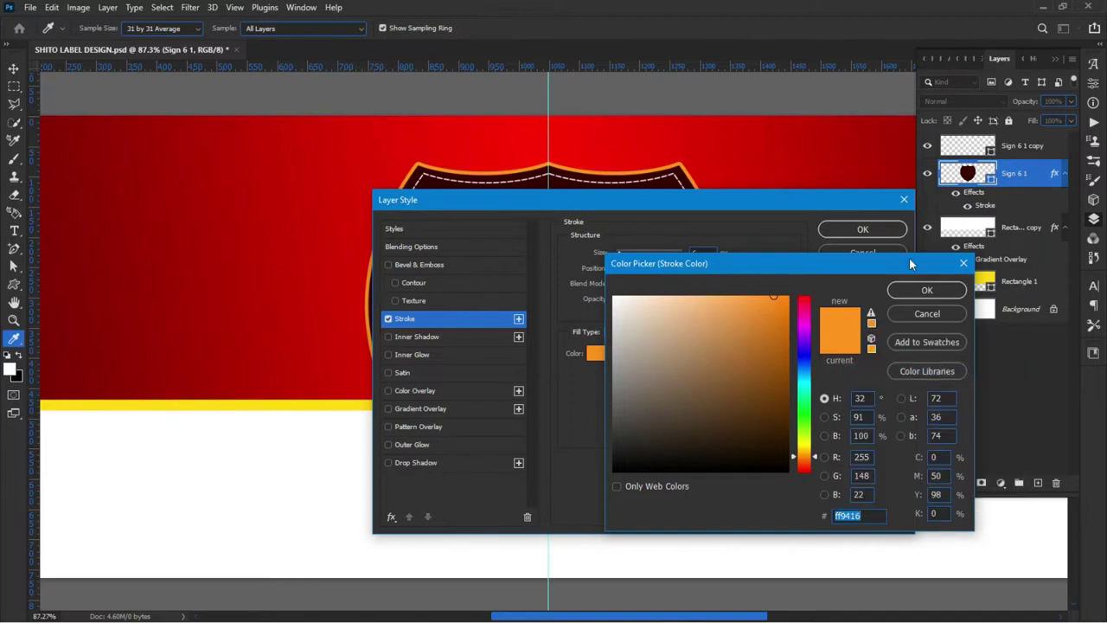
{"action": "left_click", "coordinate": [928, 292]}
{"action": "left_click", "coordinate": [861, 230]}
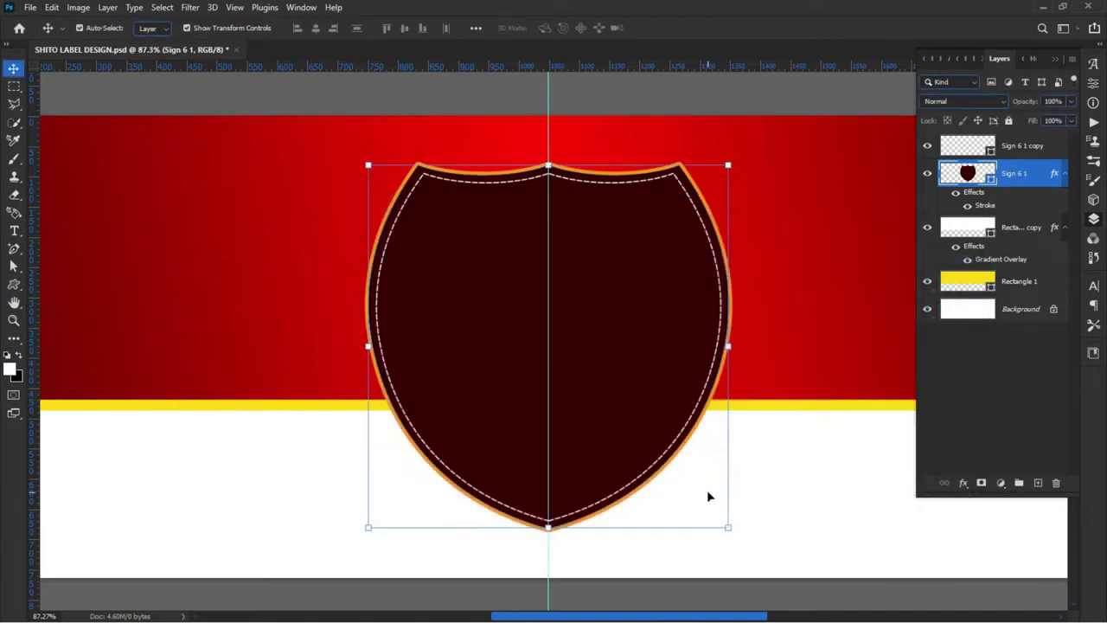
{"action": "left_click", "coordinate": [673, 476]}
{"action": "left_click", "coordinate": [779, 404]}
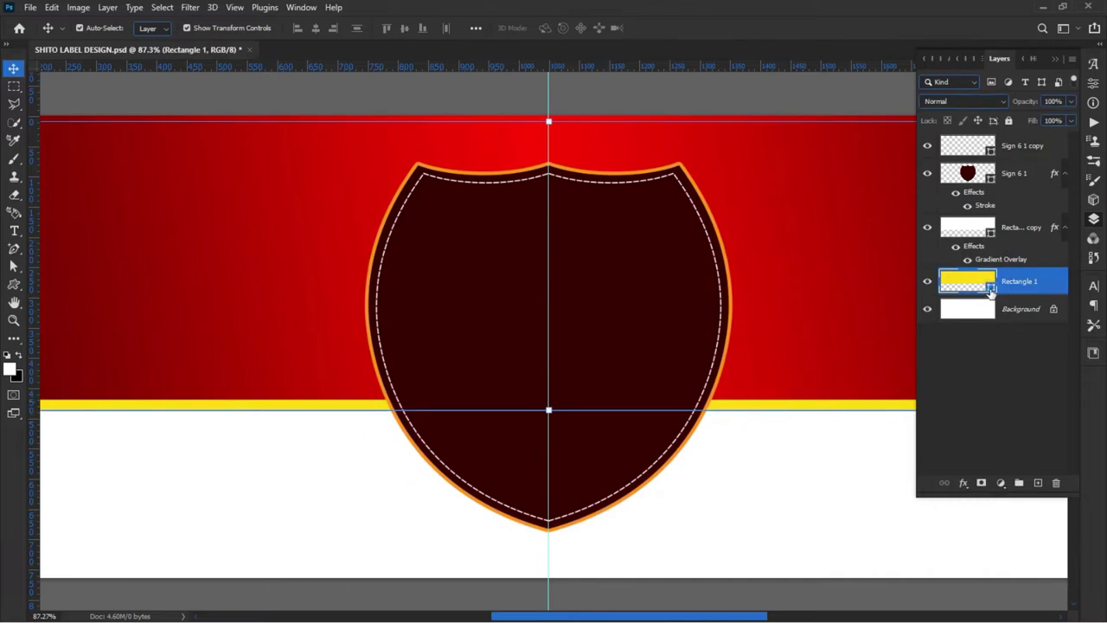
Recolour the Rectangle 1 strip to orange #ff9416 and nudge it up slightly
{"action": "double_click", "coordinate": [992, 292]}
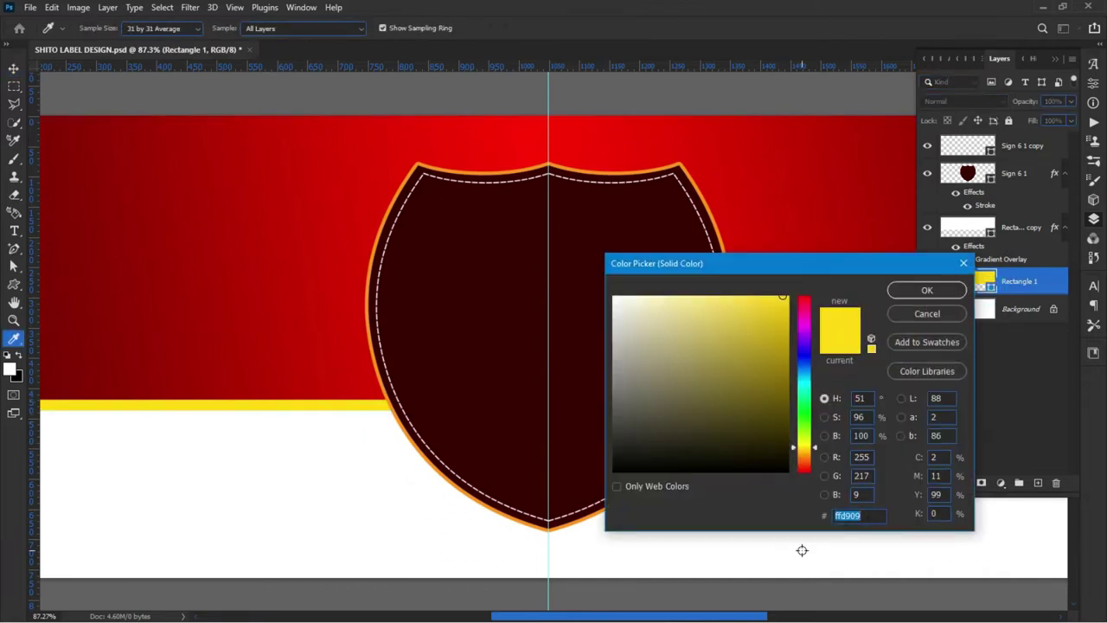
{"action": "type", "text": "ff9416"}
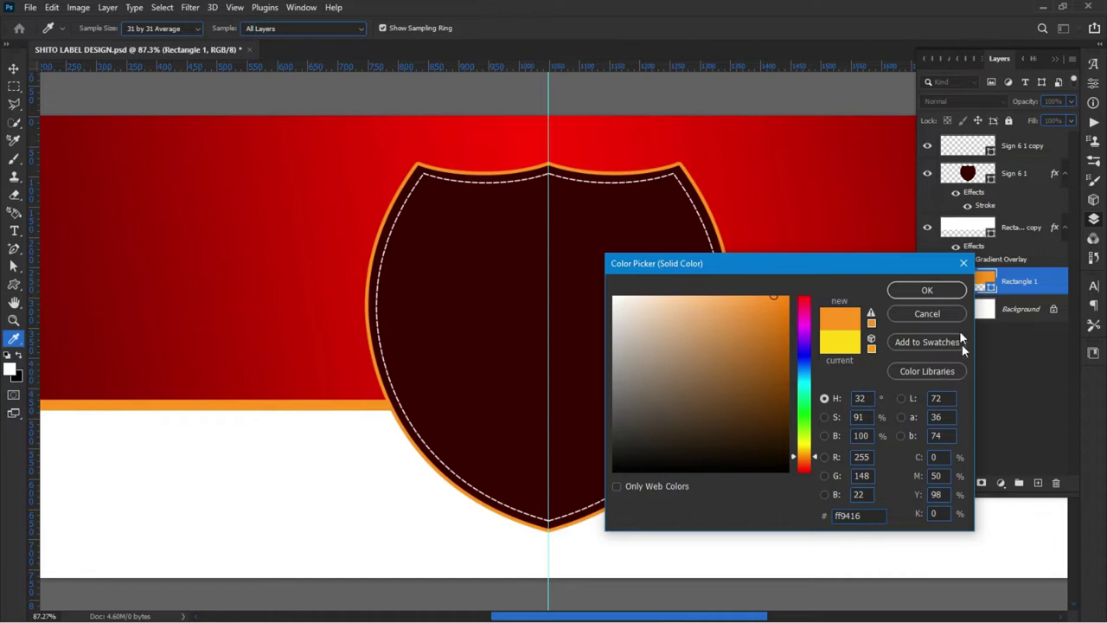
{"action": "left_click", "coordinate": [926, 289]}
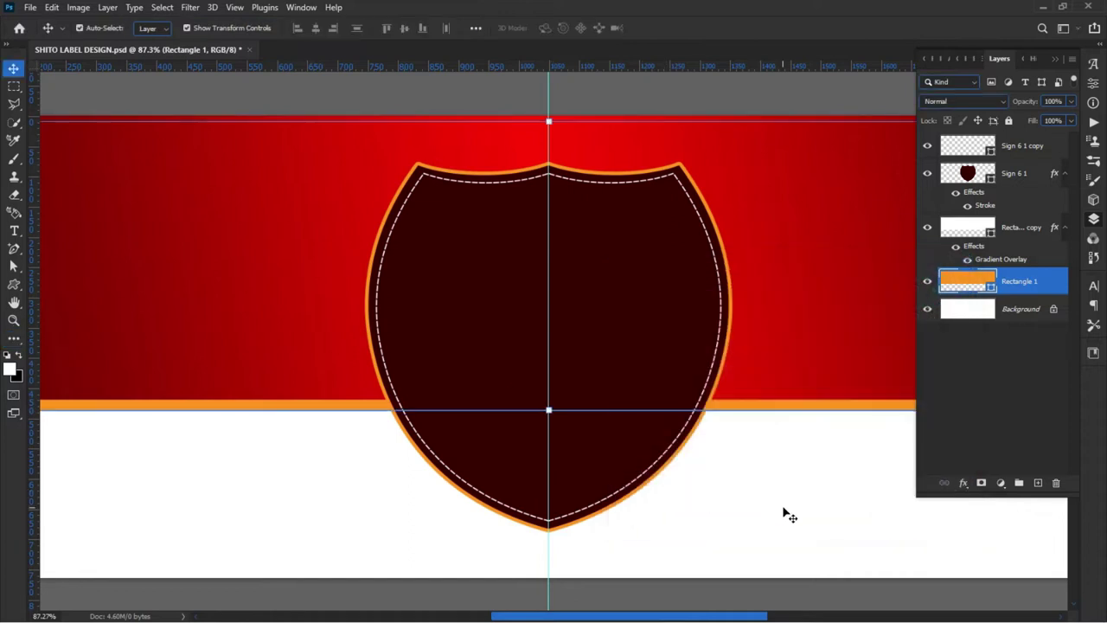
{"action": "key", "text": "Up"}
{"action": "key", "text": "Up"}
{"action": "key", "text": "Up"}
{"action": "key", "text": "Up"}
{"action": "key", "text": "Up"}
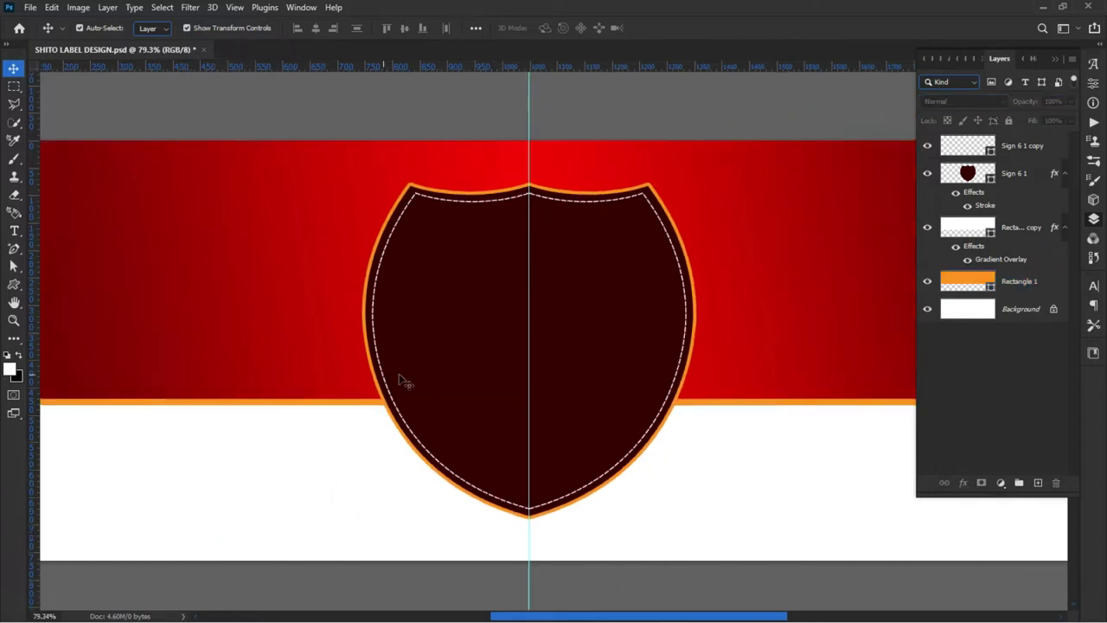
Add a new empty layer, Layer 1, on top
{"action": "scroll", "coordinate": [401, 379], "scroll_direction": "down", "scroll_amount": 2}
{"action": "scroll", "coordinate": [458, 424], "scroll_direction": "up", "scroll_amount": 1}
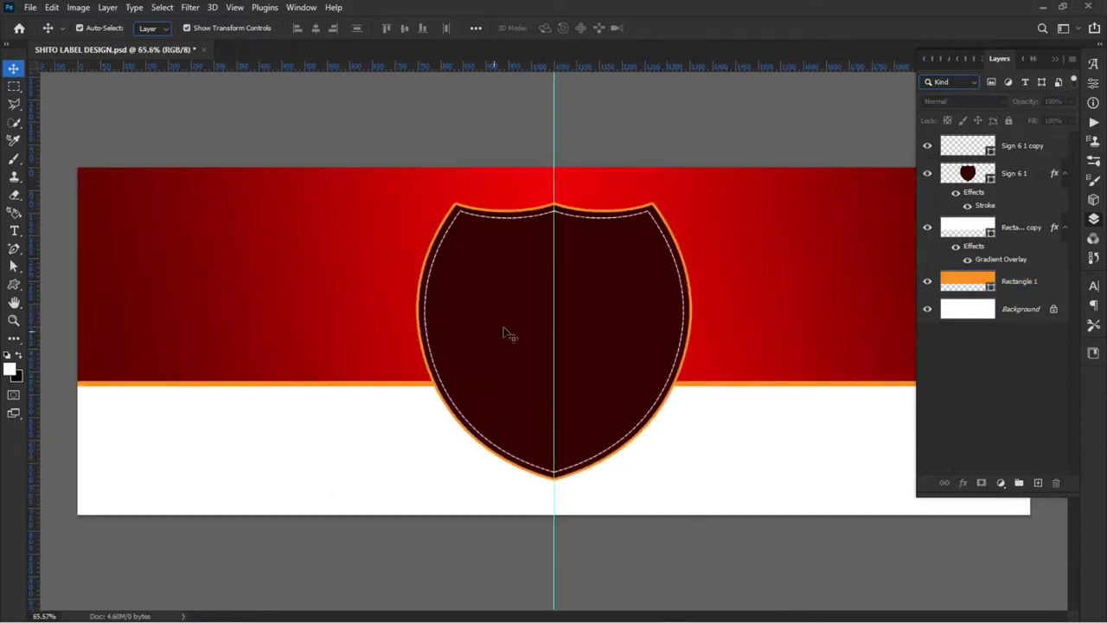
{"action": "scroll", "coordinate": [509, 332], "scroll_direction": "up", "scroll_amount": 2}
{"action": "scroll", "coordinate": [502, 334], "scroll_direction": "down", "scroll_amount": 1}
{"action": "scroll", "coordinate": [485, 333], "scroll_direction": "down", "scroll_amount": 1}
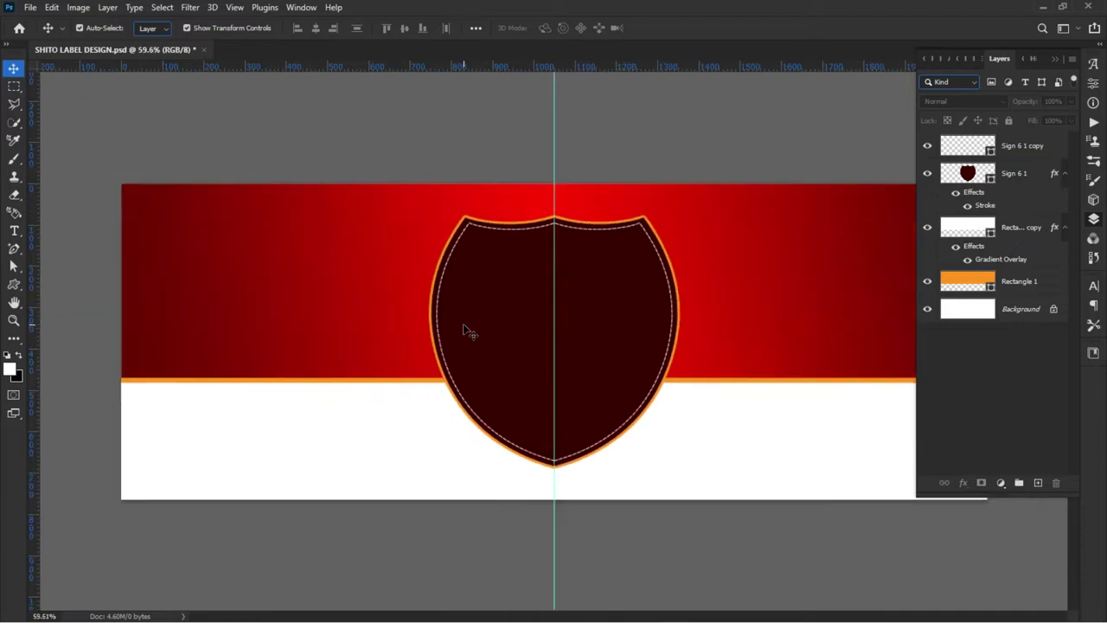
{"action": "left_click", "coordinate": [1039, 485]}
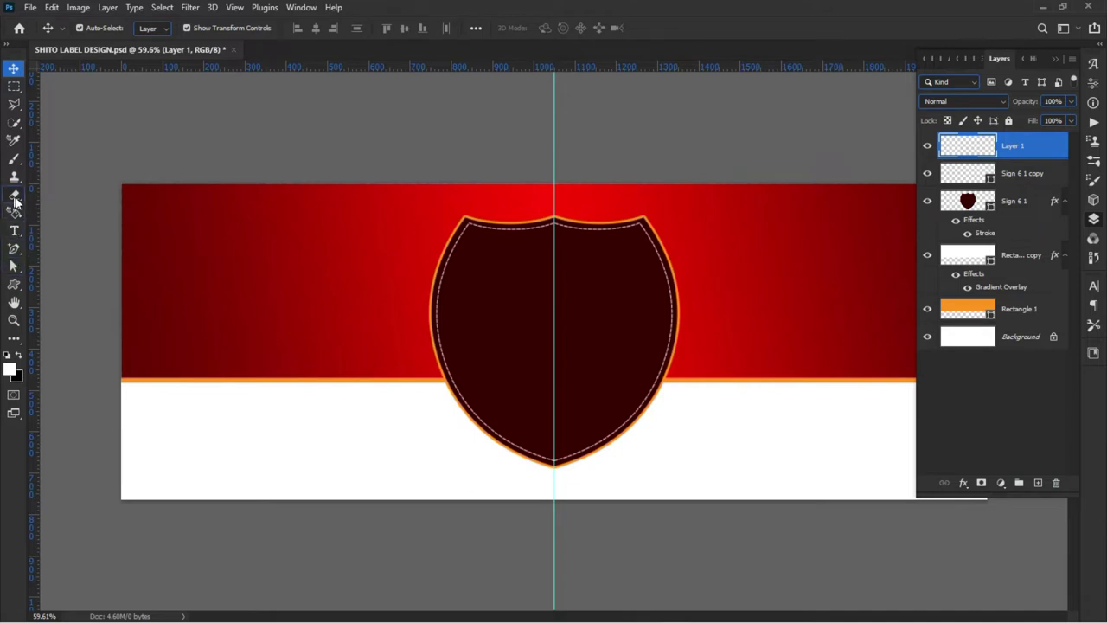
Select the standard Brush tool at size 500
{"action": "left_click", "coordinate": [13, 161]}
{"action": "right_click", "coordinate": [13, 160]}
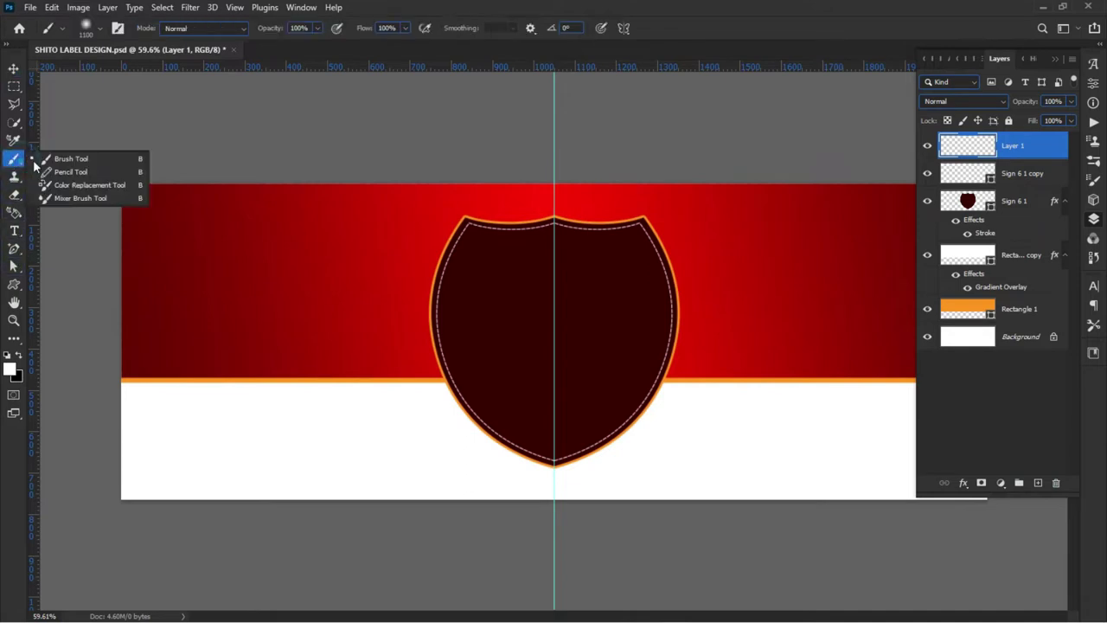
{"action": "left_click", "coordinate": [84, 159]}
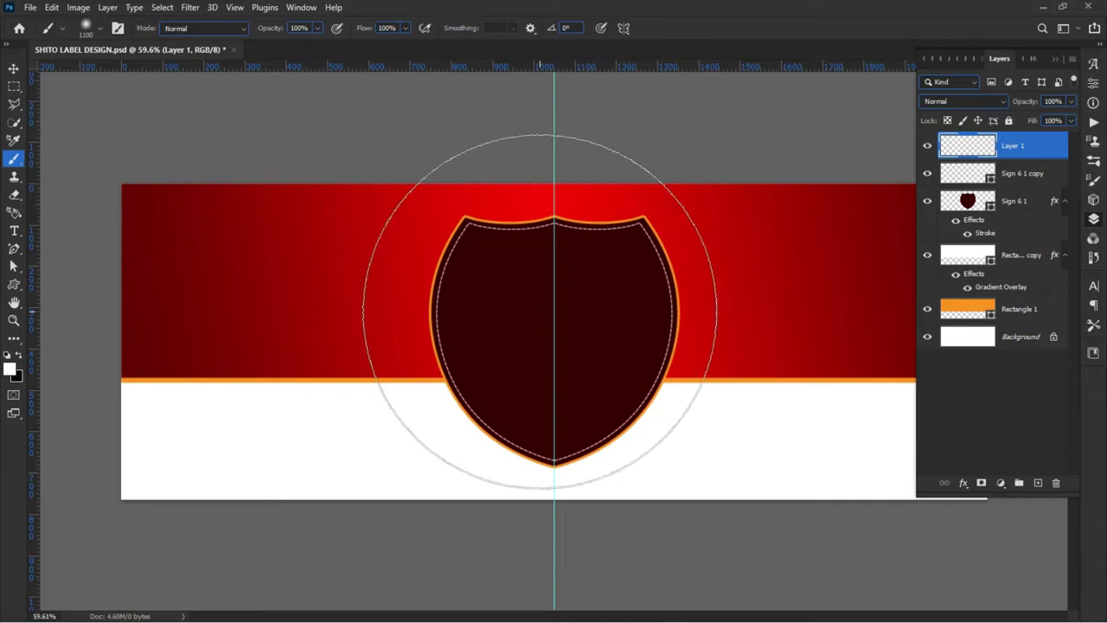
{"action": "key", "text": "bracketleft"}
{"action": "key", "text": "bracketleft"}
{"action": "key", "text": "bracketleft"}
{"action": "key", "text": "bracketleft"}
{"action": "key", "text": "bracketright"}
{"action": "key", "text": "bracketright"}
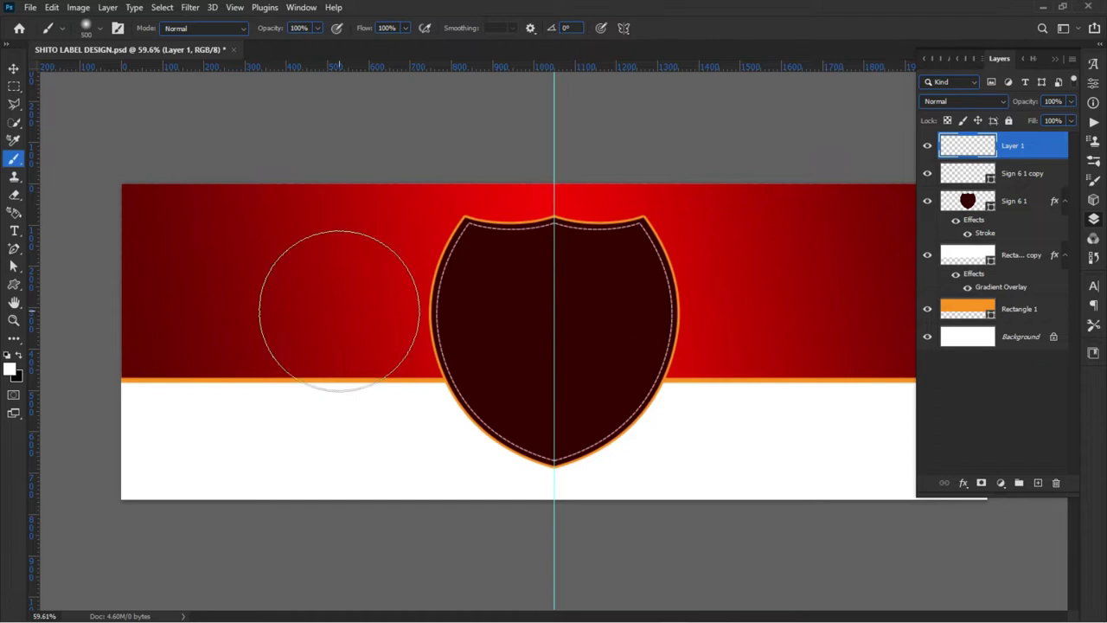
Set the foreground to red #d30606 and paint a soft glow at the shield centre
{"action": "left_click", "coordinate": [10, 370]}
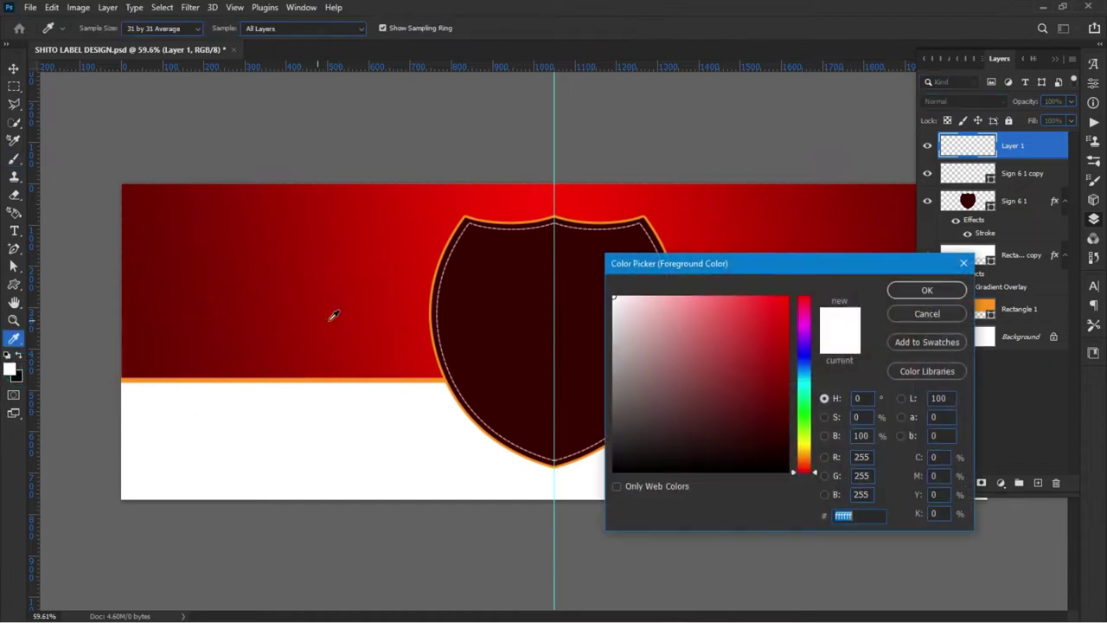
{"action": "left_click", "coordinate": [425, 282]}
{"action": "left_click", "coordinate": [551, 208]}
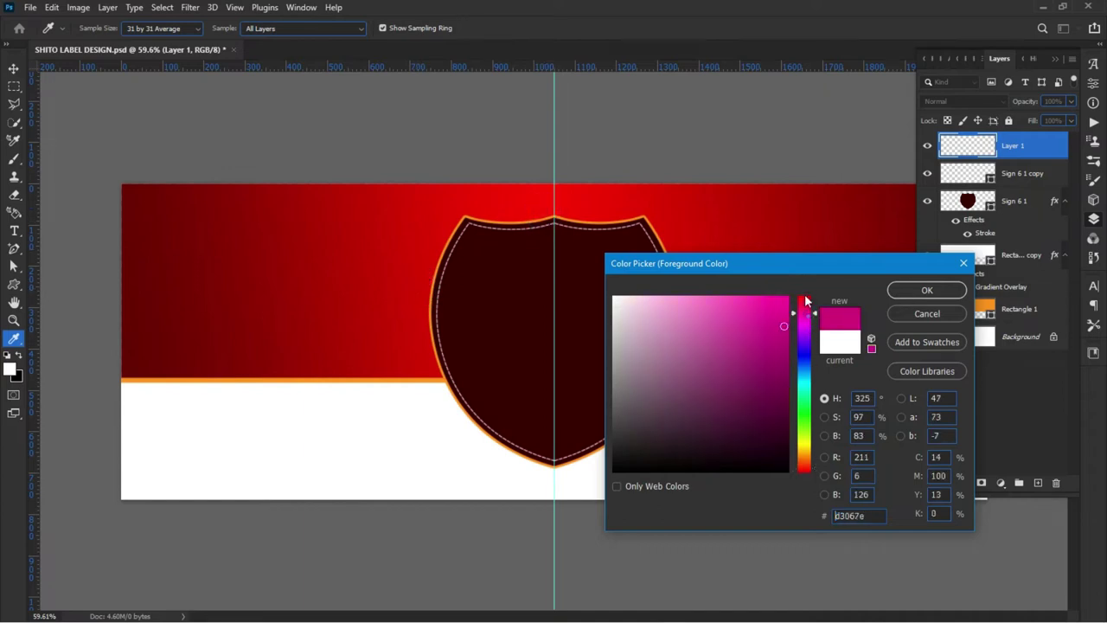
{"action": "left_click_drag", "start_coordinate": [811, 339], "coordinate": [802, 275]}
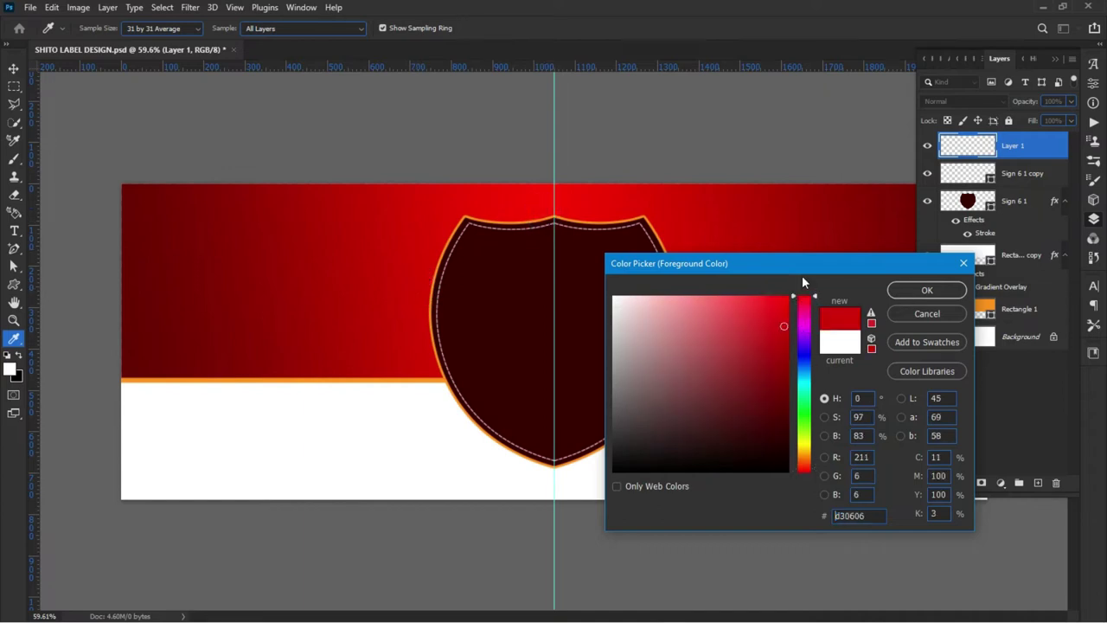
{"action": "left_click", "coordinate": [923, 290]}
{"action": "key", "text": "b"}
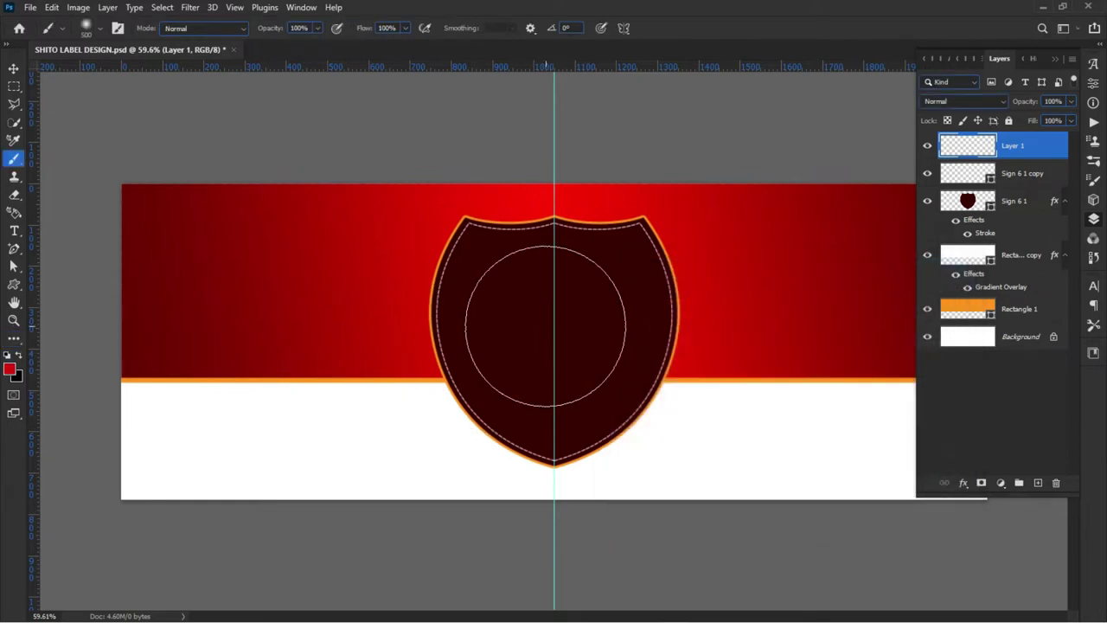
{"action": "left_click", "coordinate": [546, 327]}
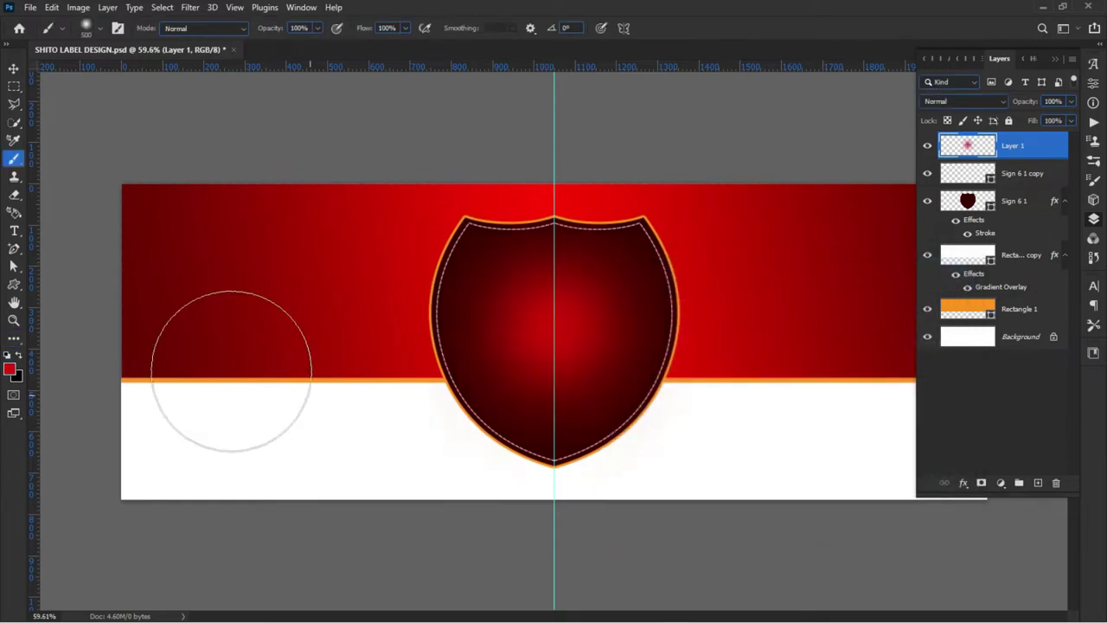
Enlarge the red glow on Layer 1 to about 110.53% around its centre
{"action": "left_click", "coordinate": [15, 67]}
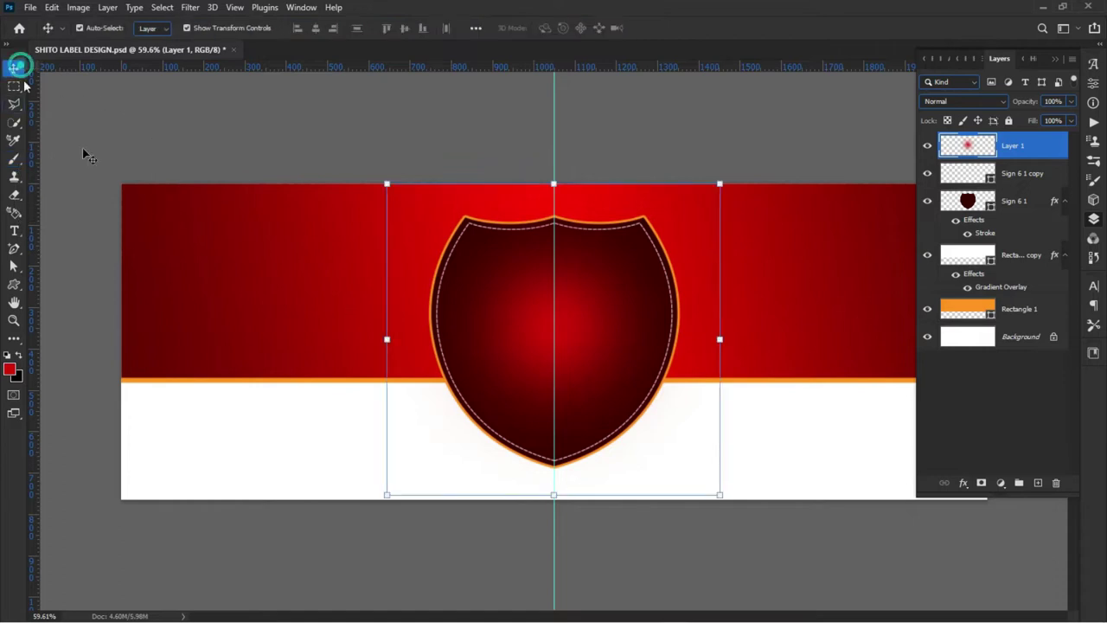
{"action": "left_click", "coordinate": [387, 180]}
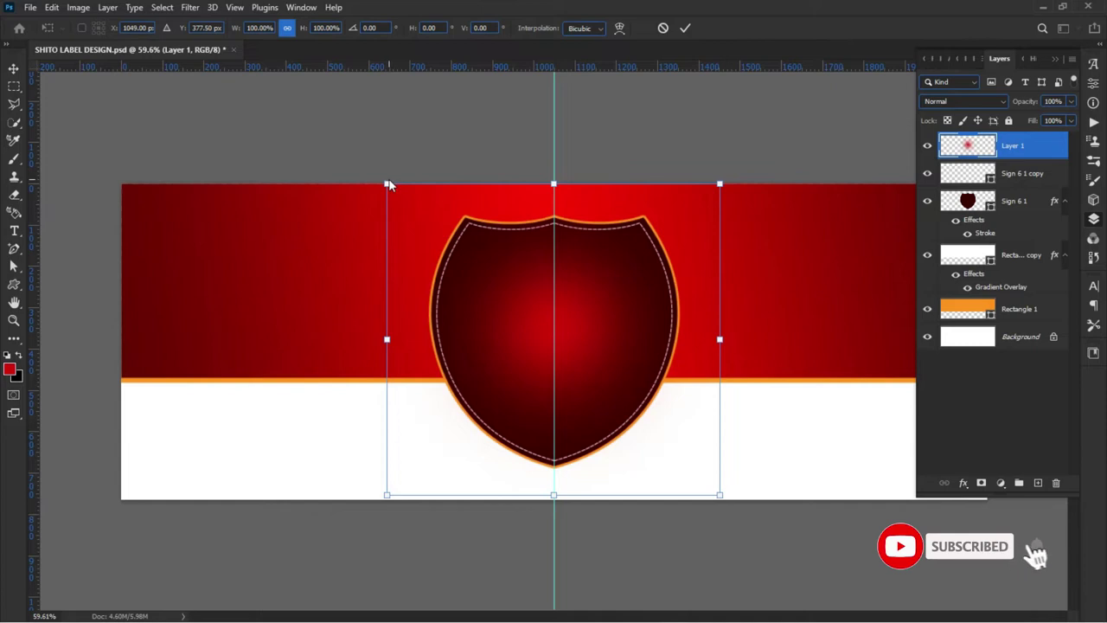
{"action": "left_click_drag", "start_coordinate": [386, 183], "coordinate": [369, 167]}
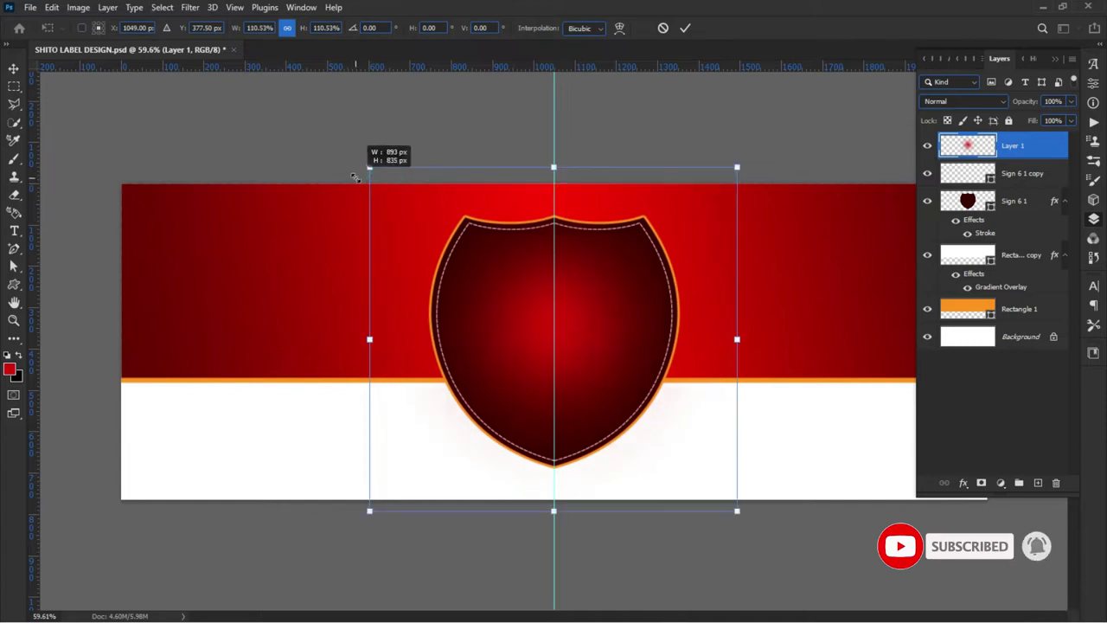
{"action": "left_click", "coordinate": [684, 28]}
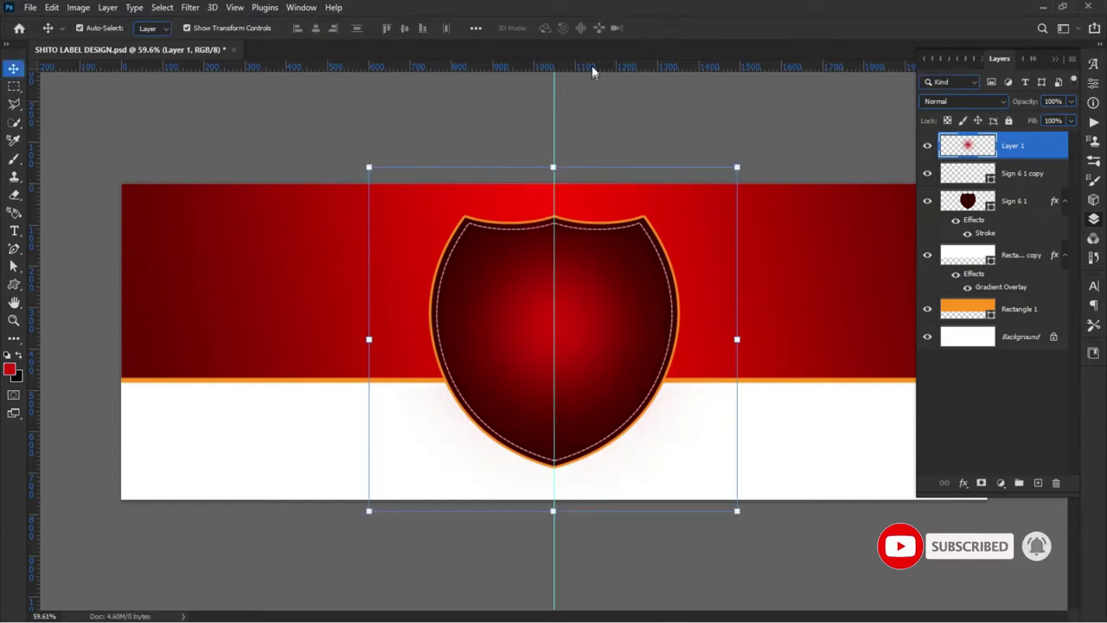
{"action": "left_click", "coordinate": [776, 126]}
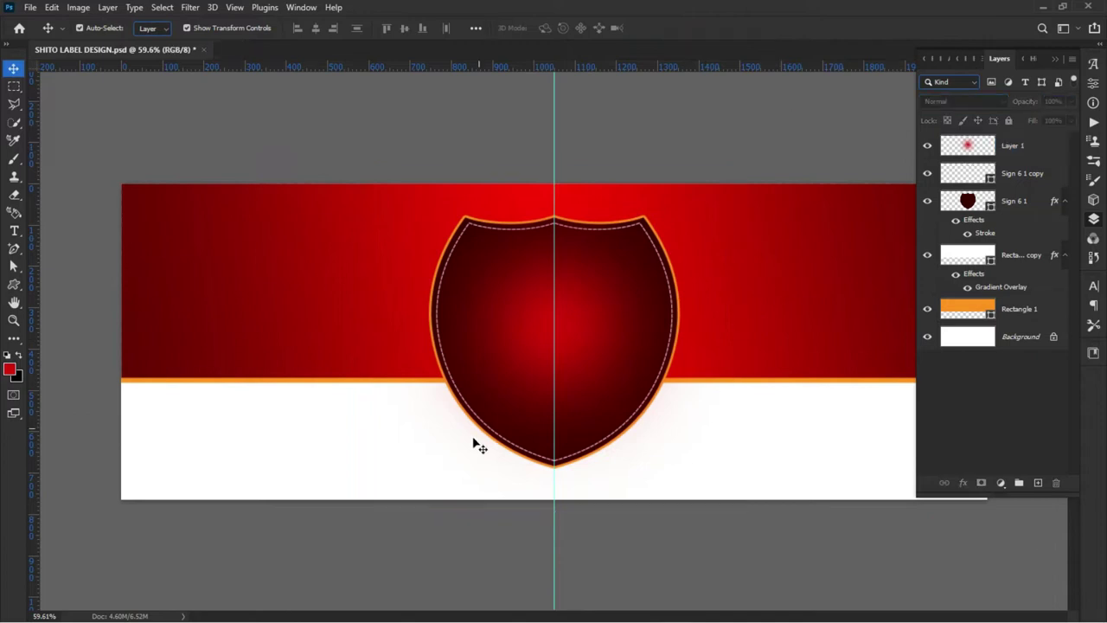
Choose the Rectangle Tool from the shape tool flyout
{"action": "scroll", "coordinate": [453, 489], "scroll_direction": "down", "scroll_amount": 1}
{"action": "scroll", "coordinate": [658, 407], "scroll_direction": "up", "scroll_amount": 2}
{"action": "scroll", "coordinate": [623, 390], "scroll_direction": "up", "scroll_amount": 2}
{"action": "scroll", "coordinate": [591, 386], "scroll_direction": "down", "scroll_amount": 2}
{"action": "scroll", "coordinate": [576, 424], "scroll_direction": "down", "scroll_amount": 2}
{"action": "scroll", "coordinate": [563, 459], "scroll_direction": "down", "scroll_amount": 1}
{"action": "scroll", "coordinate": [808, 407], "scroll_direction": "up", "scroll_amount": 2}
{"action": "left_click", "coordinate": [14, 286]}
{"action": "right_click", "coordinate": [14, 285]}
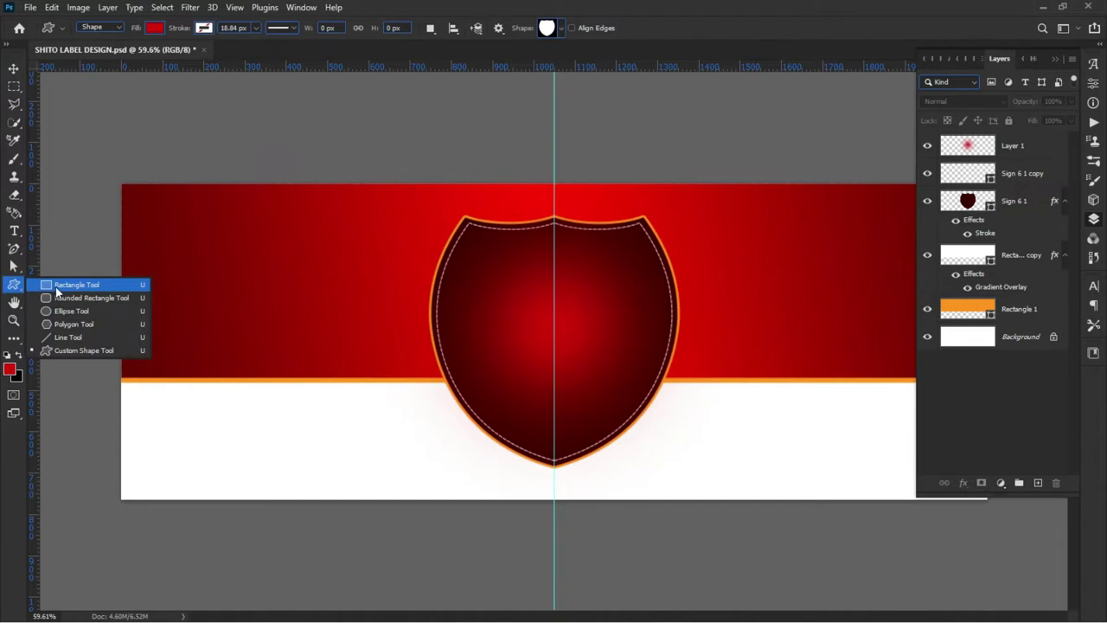
{"action": "left_click", "coordinate": [57, 288]}
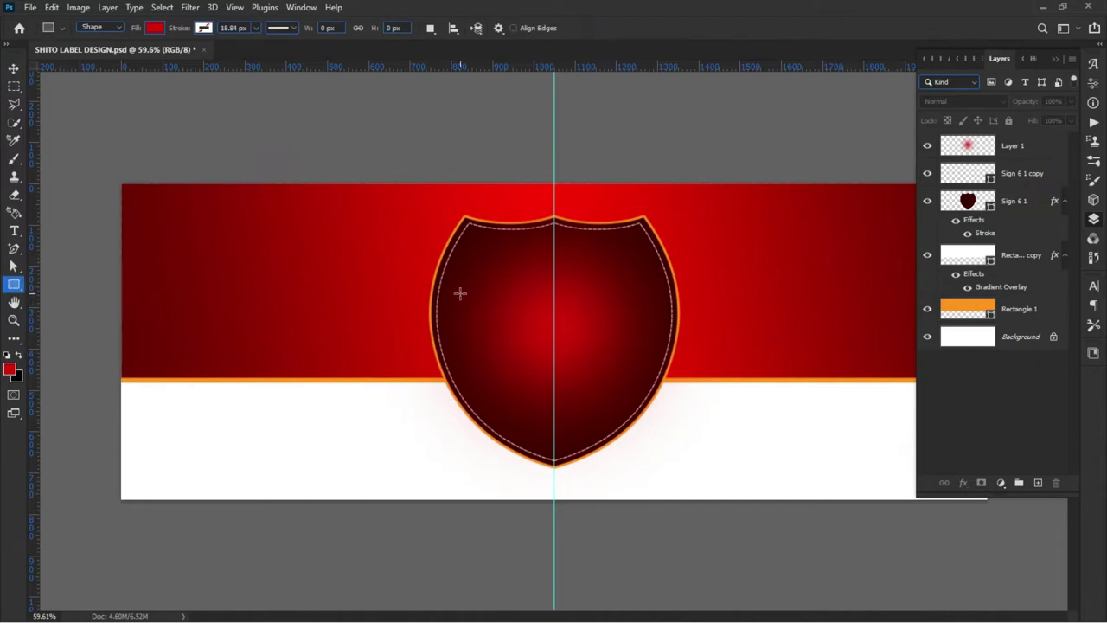
Draw a red 670 × 84 px Rectangle 2 band across the upper shield
{"action": "scroll", "coordinate": [578, 307], "scroll_direction": "up", "scroll_amount": 3}
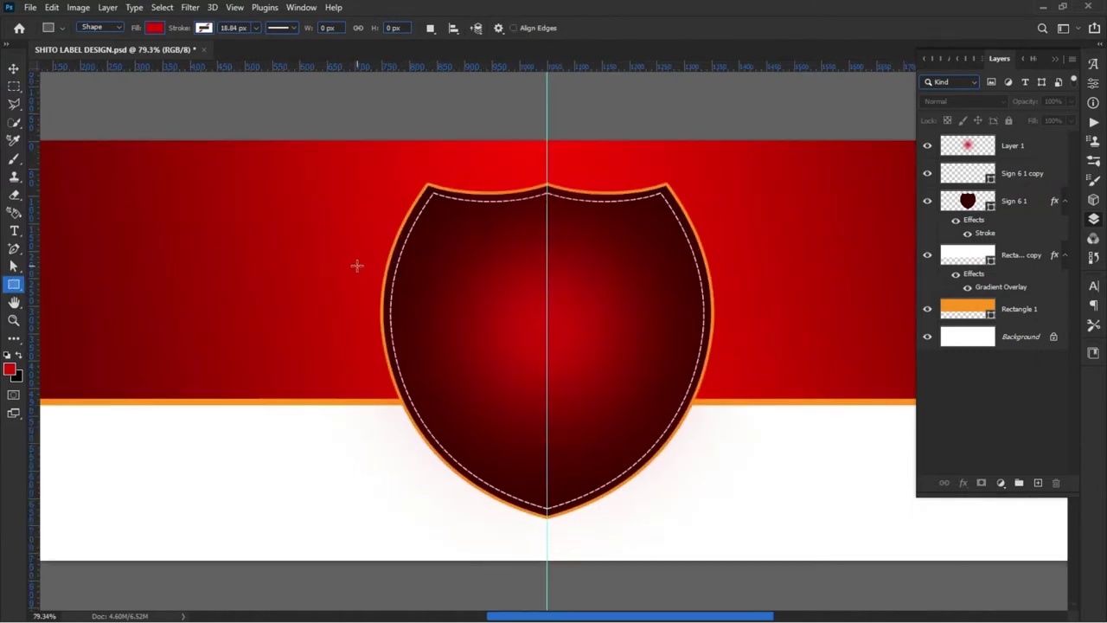
{"action": "left_click_drag", "start_coordinate": [327, 264], "coordinate": [401, 289]}
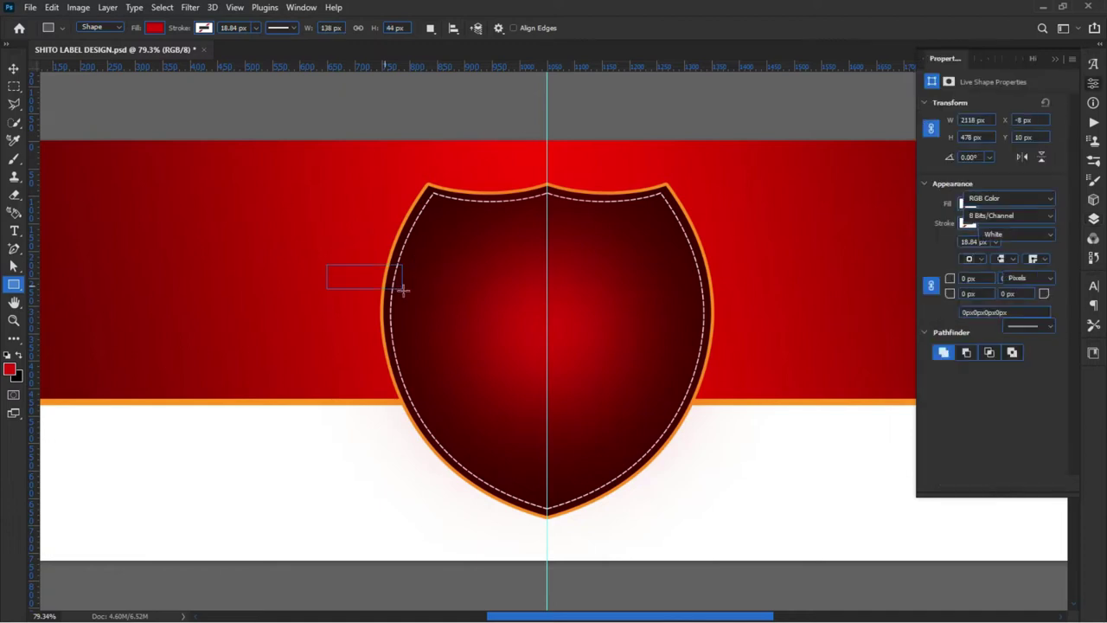
{"action": "key", "text": "ctrl+z"}
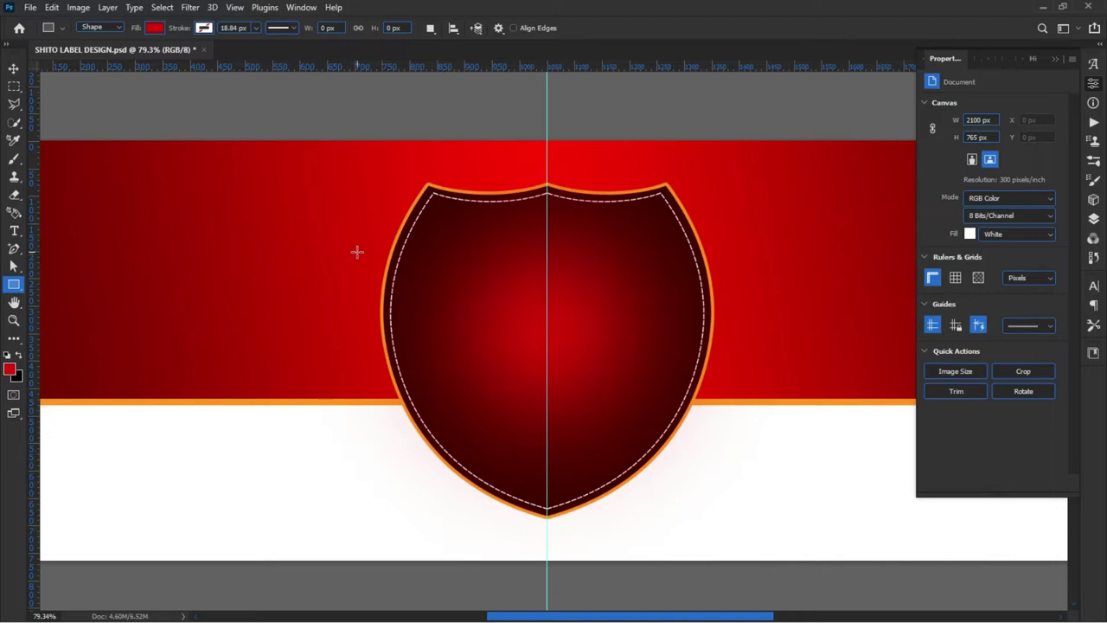
{"action": "mouse_move", "coordinate": [365, 259]}
{"action": "left_mouse_down"}
{"action": "mouse_move", "coordinate": [742, 291]}
{"action": "mouse_move", "coordinate": [732, 304]}
{"action": "left_mouse_up"}
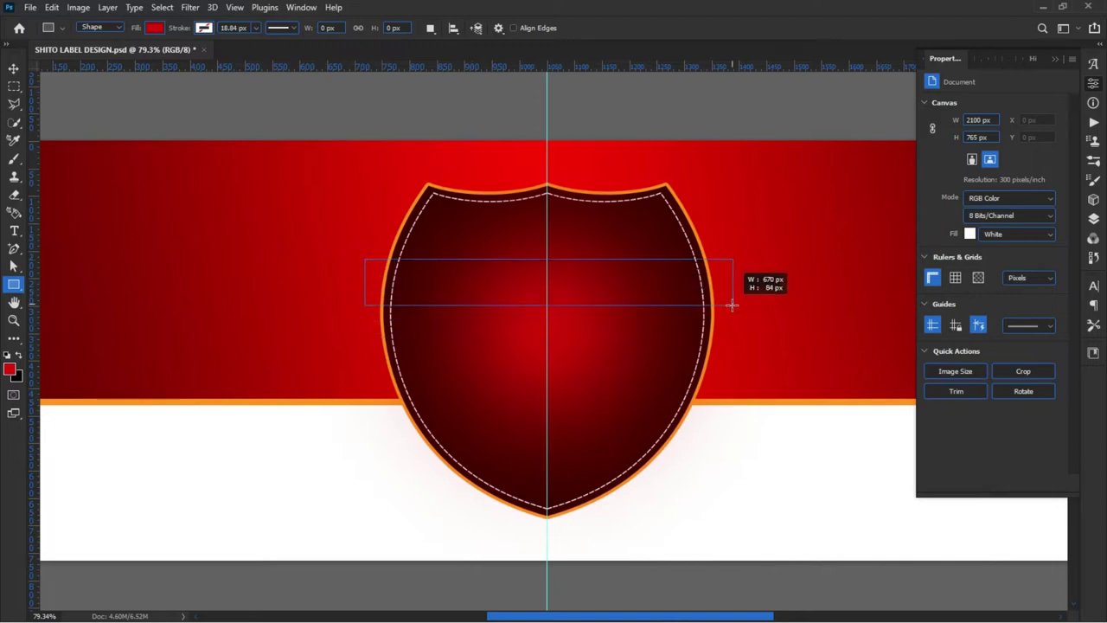
{"action": "left_click_drag", "start_coordinate": [732, 304], "coordinate": [732, 305]}
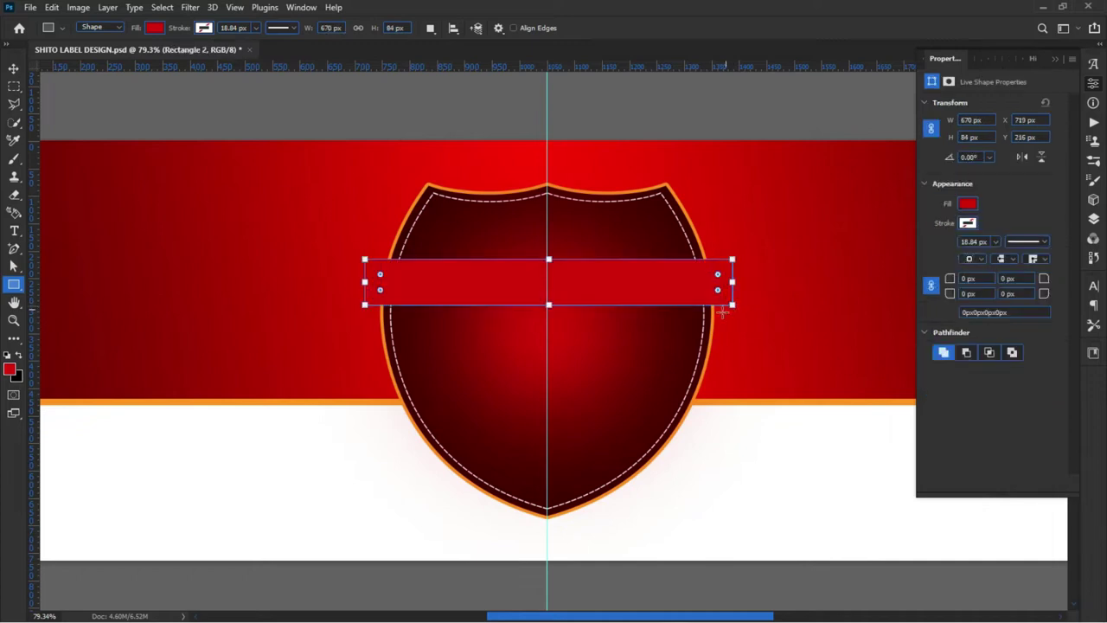
{"action": "left_click", "coordinate": [13, 68]}
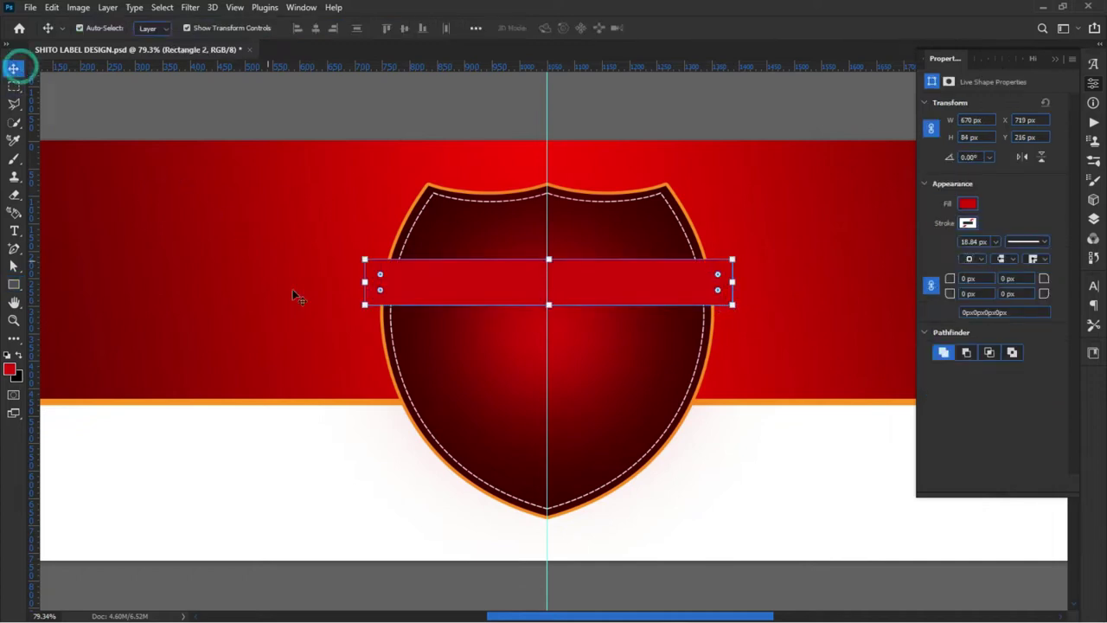
{"action": "left_click", "coordinate": [351, 464]}
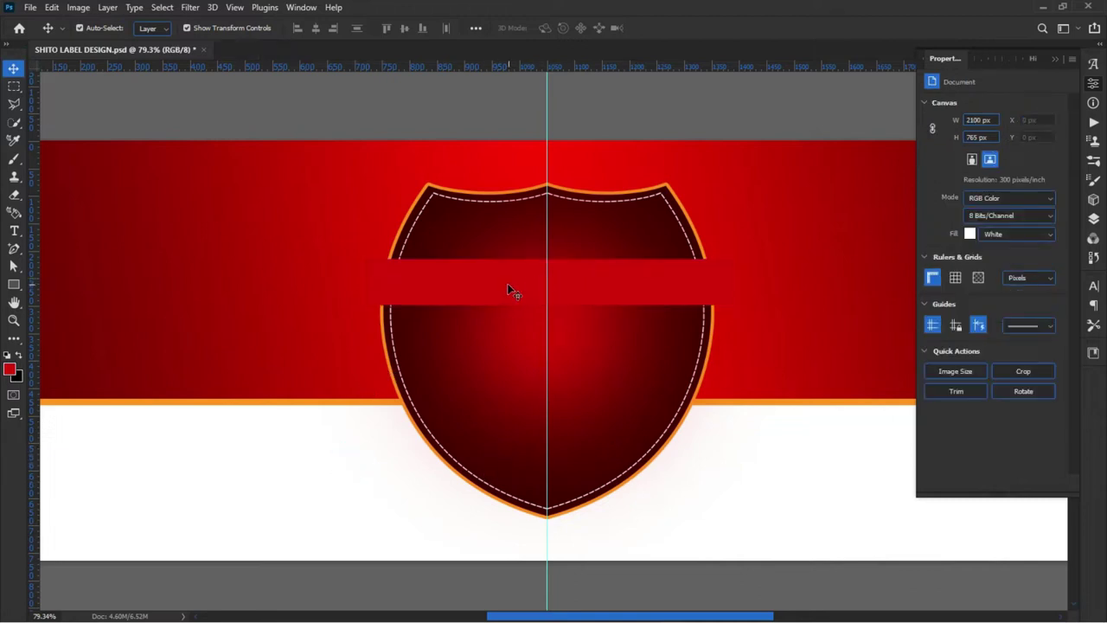
Copy the shield Sign 6 1 layer's fill hex value 390000 without changing it
{"action": "left_click", "coordinate": [1093, 219]}
{"action": "left_click", "coordinate": [1010, 229]}
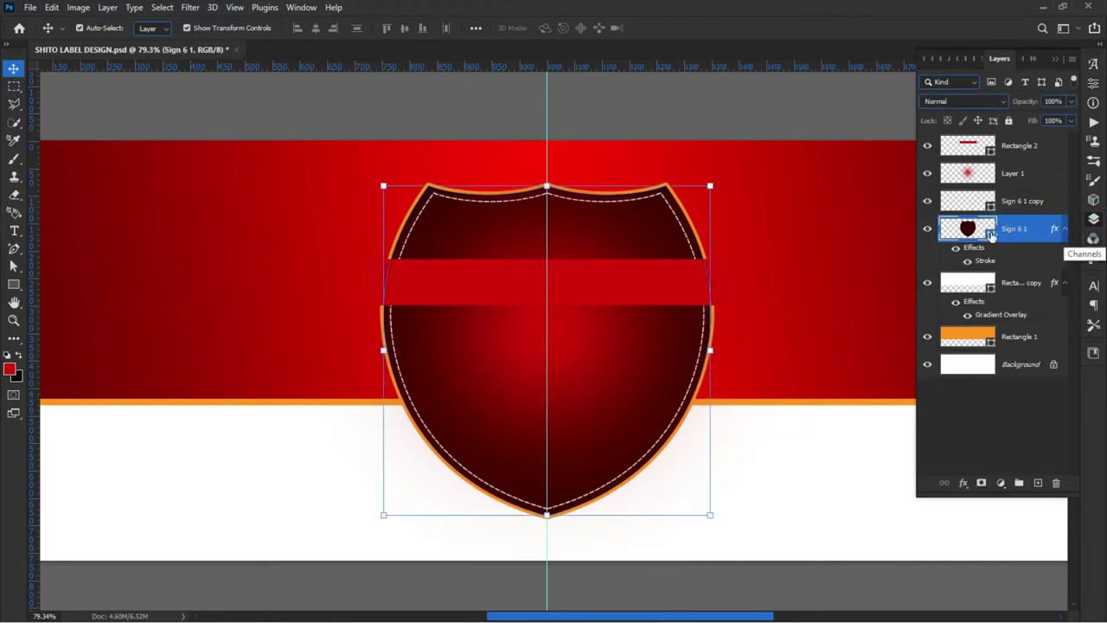
{"action": "double_click", "coordinate": [992, 230]}
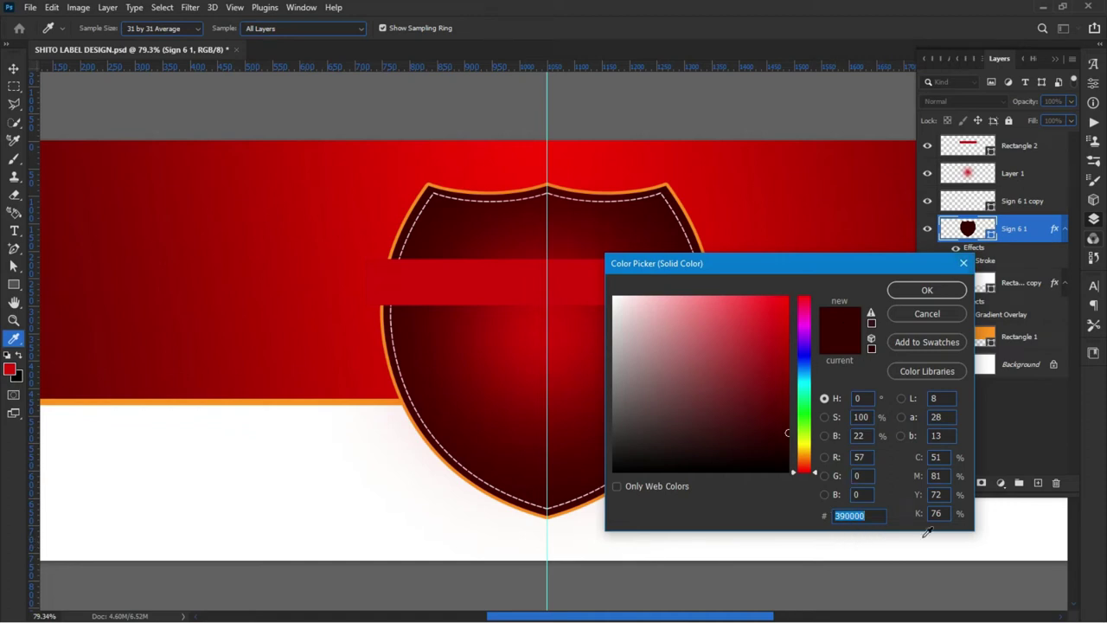
{"action": "right_click", "coordinate": [850, 515]}
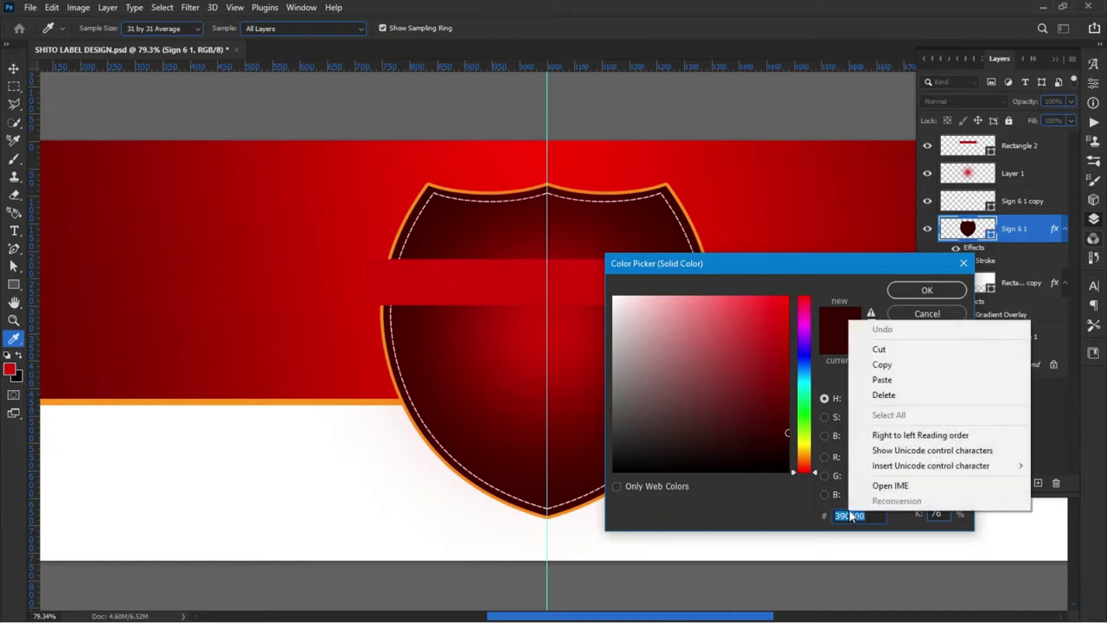
{"action": "left_click", "coordinate": [908, 365]}
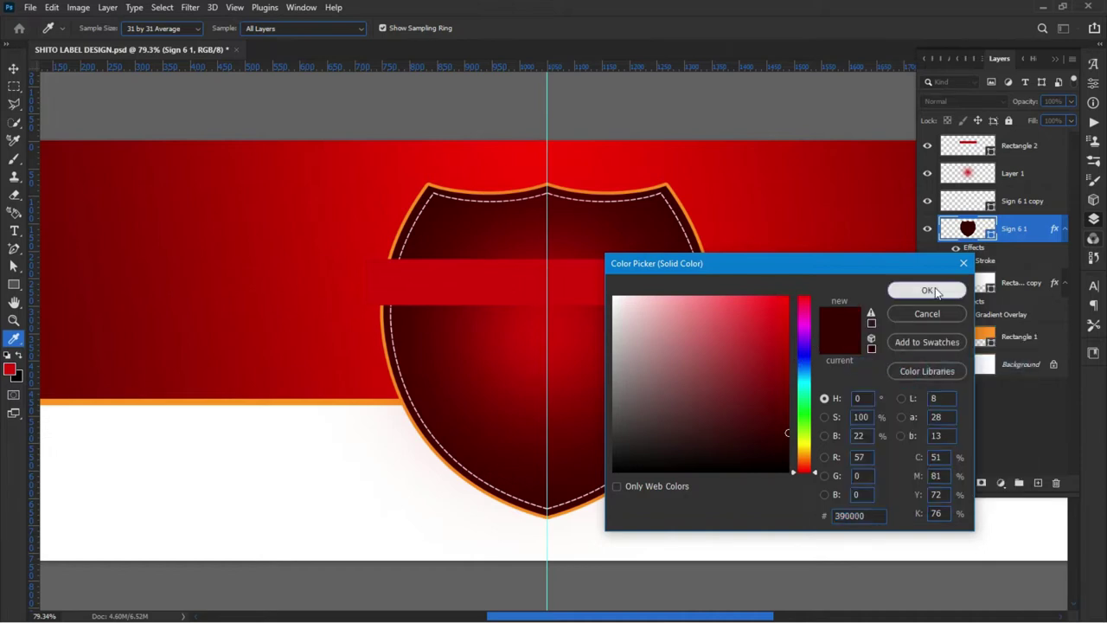
{"action": "left_click", "coordinate": [926, 290]}
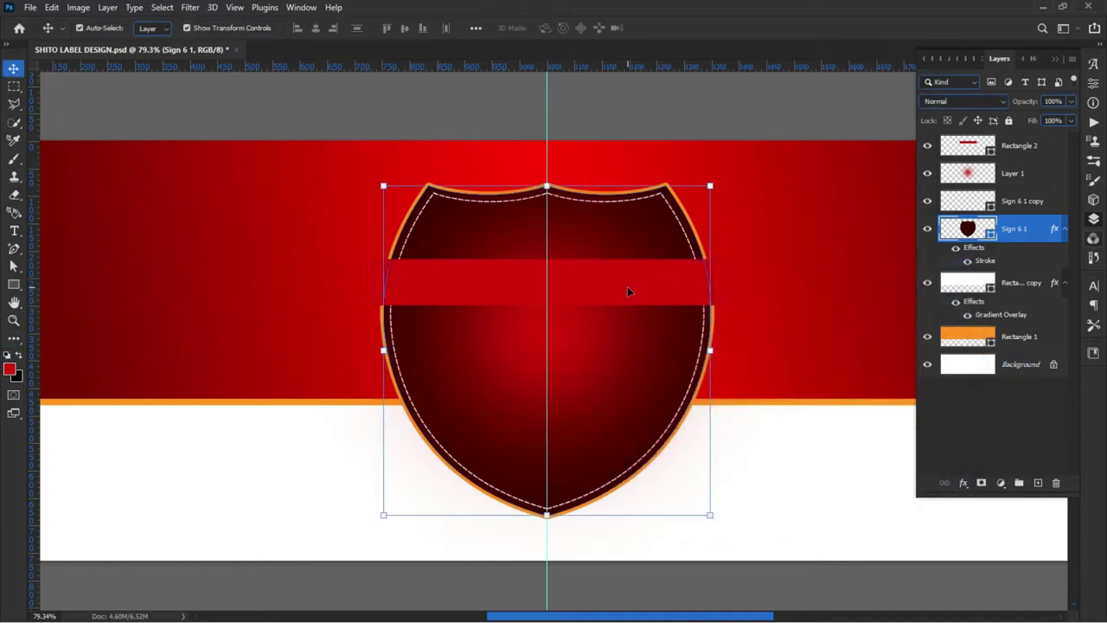
Set the Rectangle 2 band's fill colour to 390000
{"action": "left_click", "coordinate": [1026, 150]}
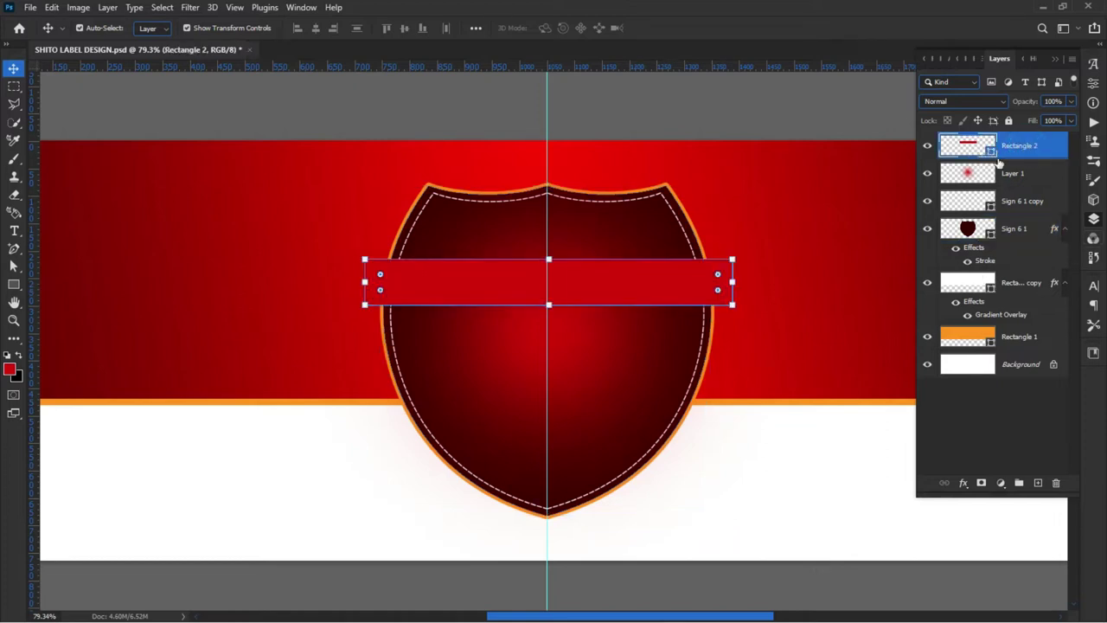
{"action": "double_click", "coordinate": [992, 152]}
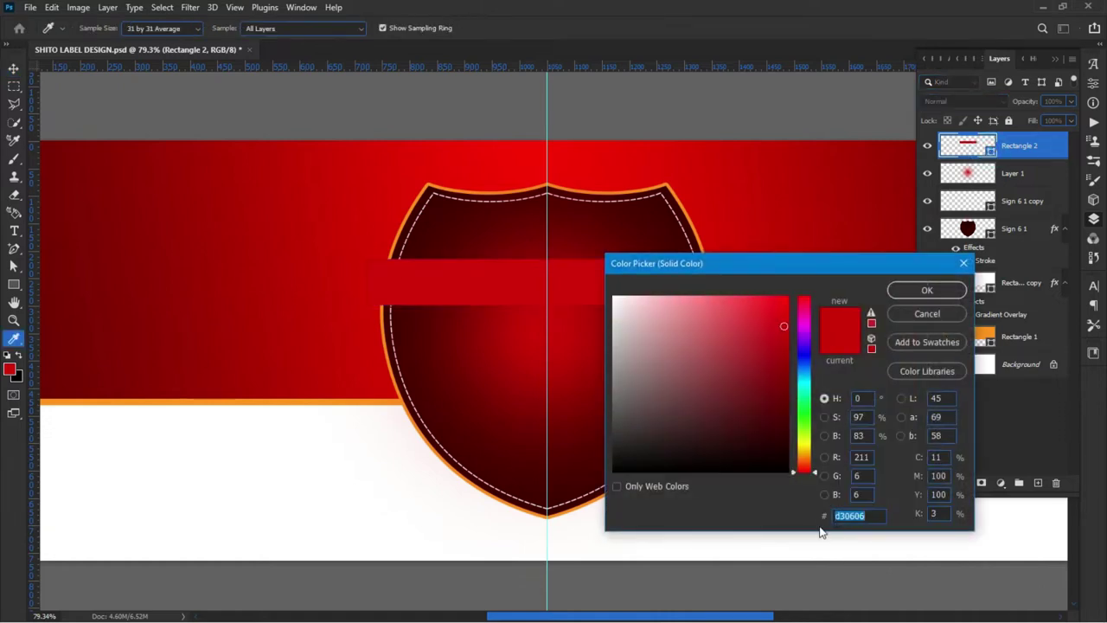
{"action": "type", "text": "390000"}
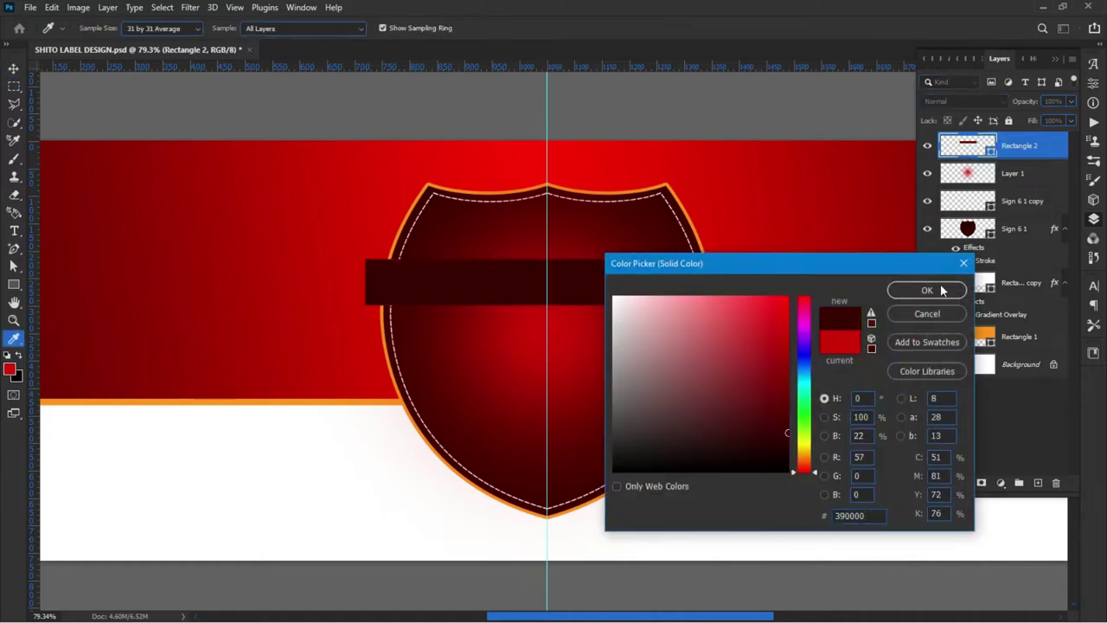
{"action": "left_click", "coordinate": [927, 289]}
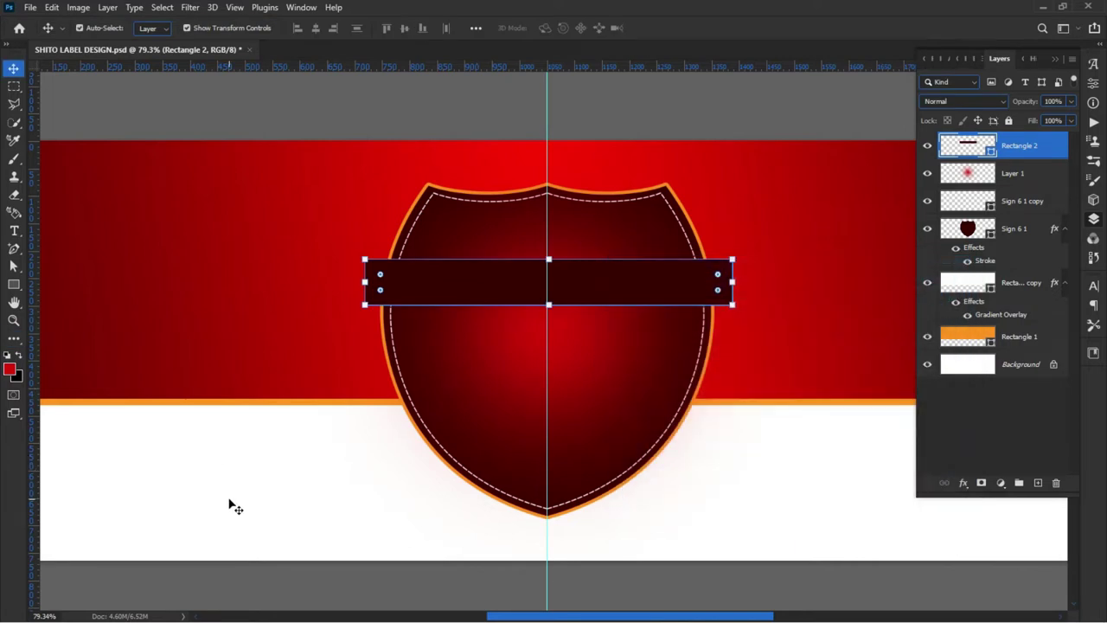
{"action": "left_click", "coordinate": [351, 484]}
Add an orange 6 px Stroke positioned Inside to the Rectangle 2 band
{"action": "scroll", "coordinate": [491, 306], "scroll_direction": "up", "scroll_amount": 1}
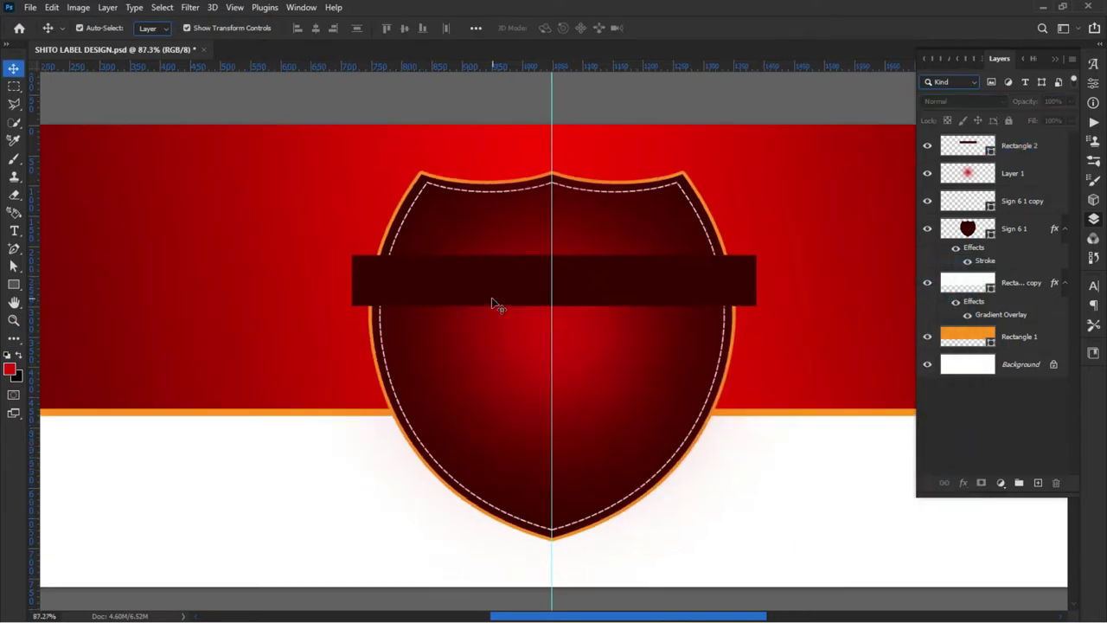
{"action": "left_click", "coordinate": [489, 295]}
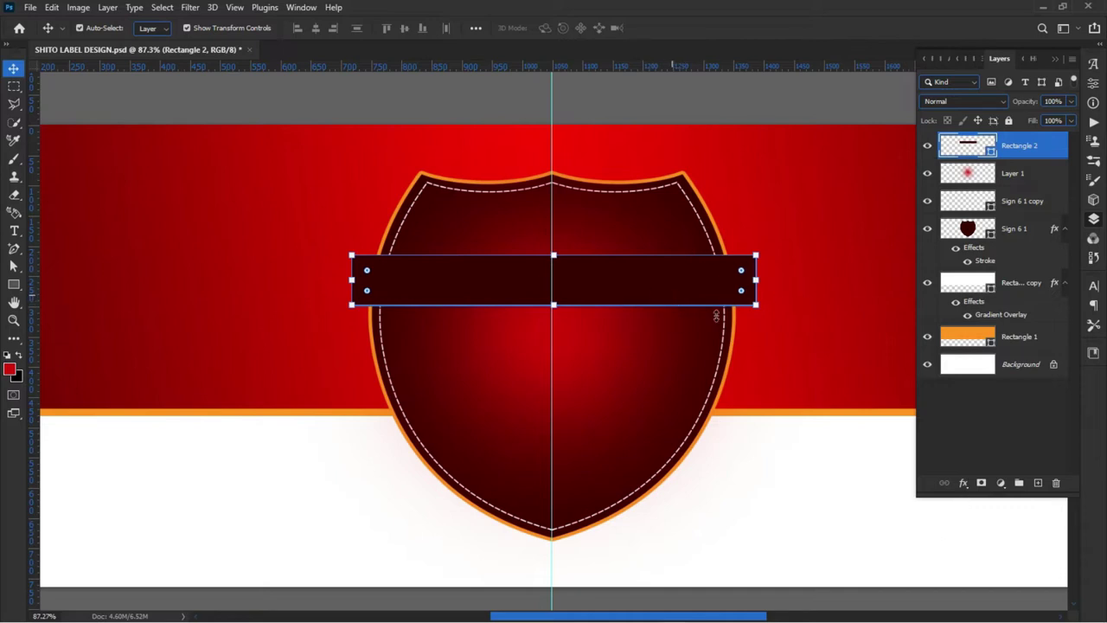
{"action": "left_click", "coordinate": [962, 484]}
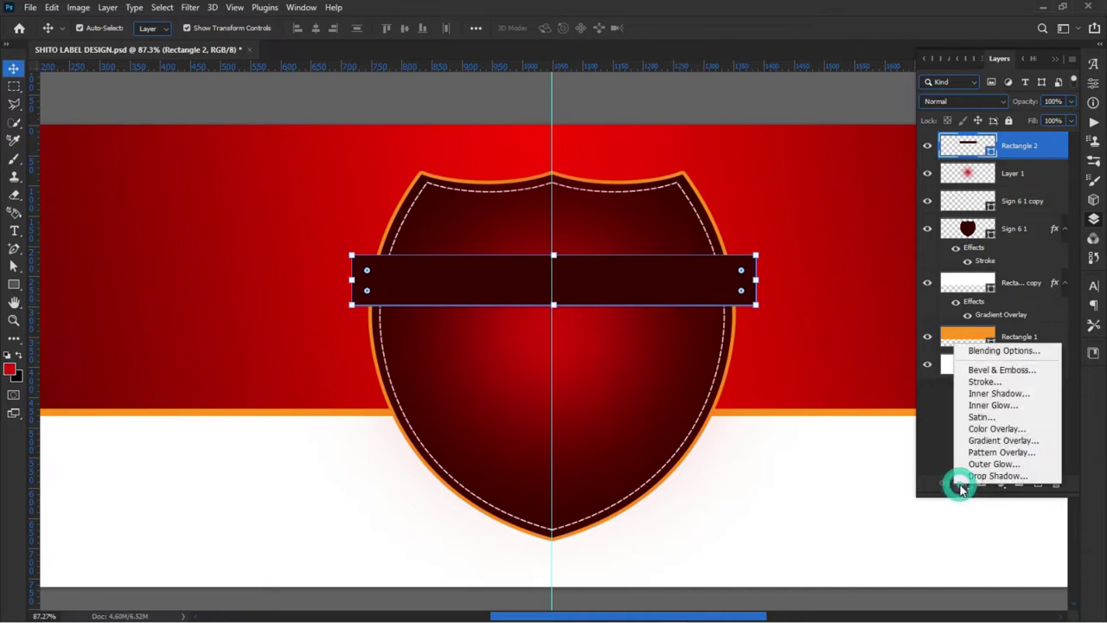
{"action": "left_click", "coordinate": [963, 485]}
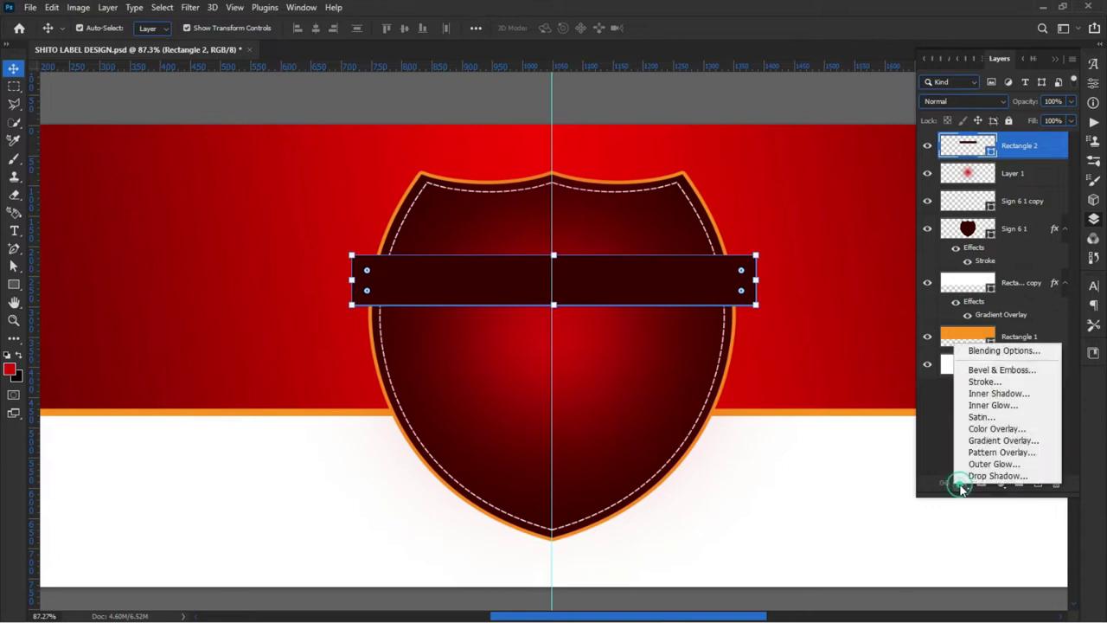
{"action": "left_click", "coordinate": [985, 381]}
{"action": "mouse_move", "coordinate": [559, 197]}
{"action": "left_mouse_down"}
{"action": "mouse_move", "coordinate": [701, 265]}
{"action": "mouse_move", "coordinate": [492, 301]}
{"action": "mouse_move", "coordinate": [1032, 187]}
{"action": "left_mouse_up"}
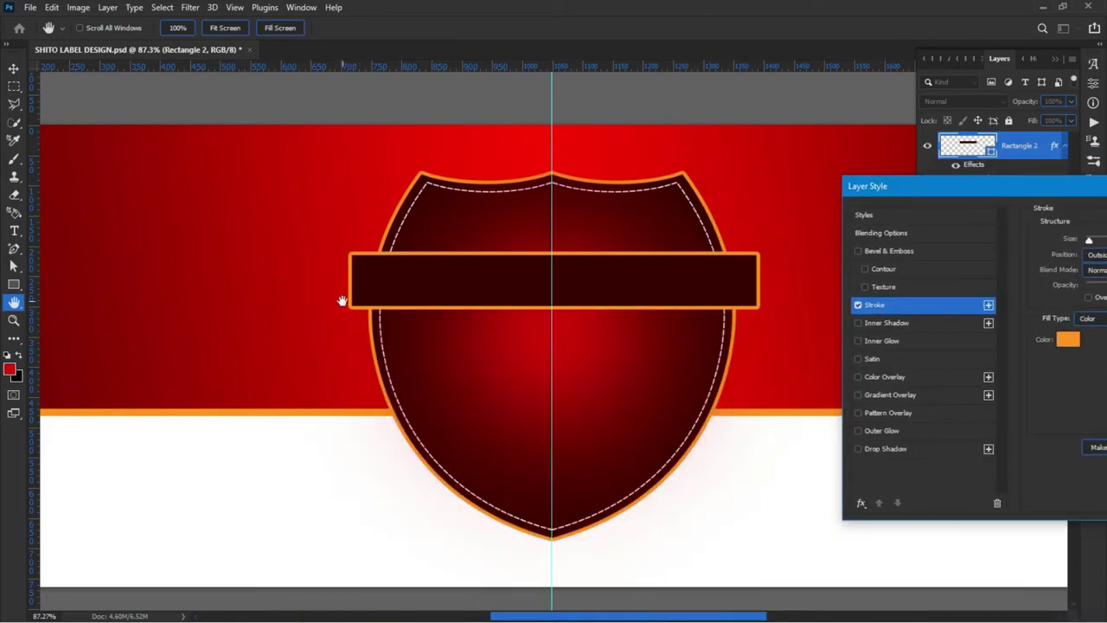
{"action": "left_click_drag", "start_coordinate": [900, 186], "coordinate": [502, 186]}
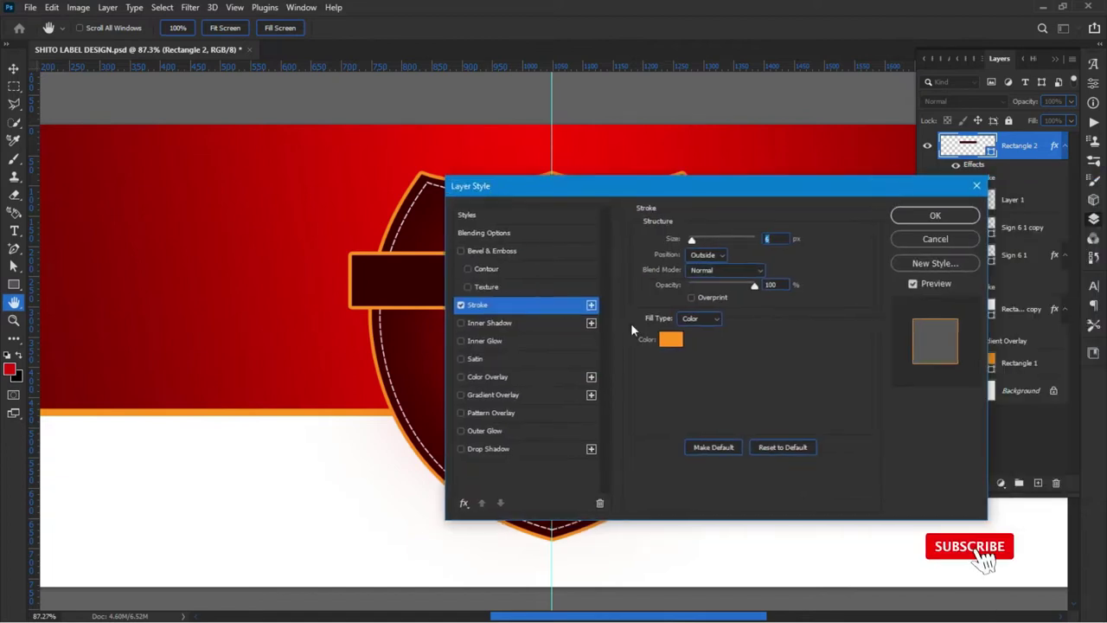
{"action": "left_click", "coordinate": [703, 256]}
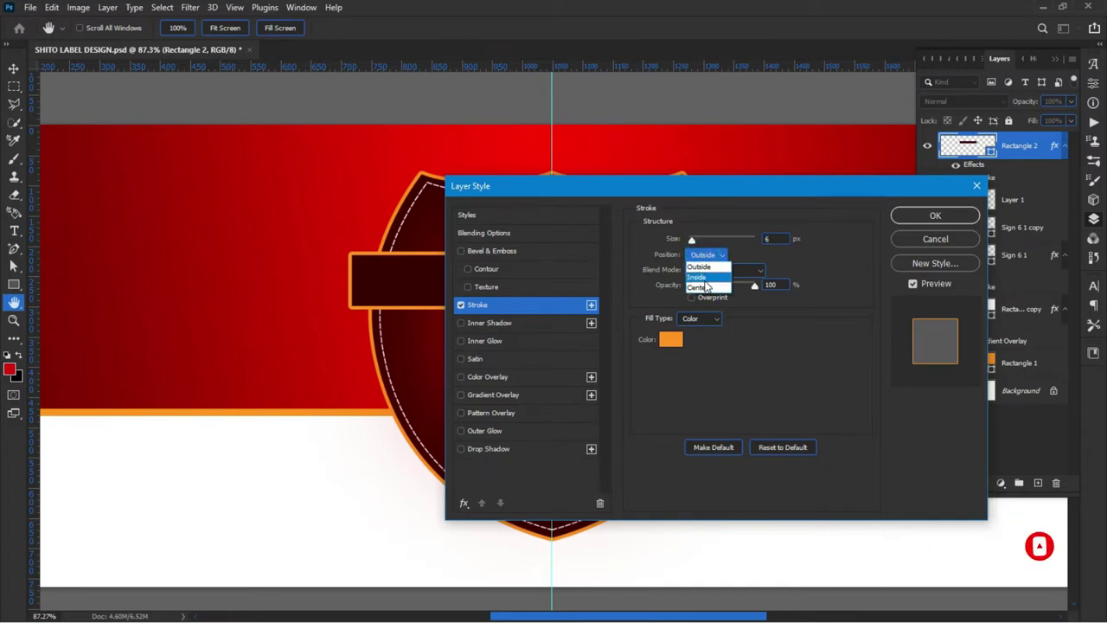
{"action": "left_click", "coordinate": [701, 277]}
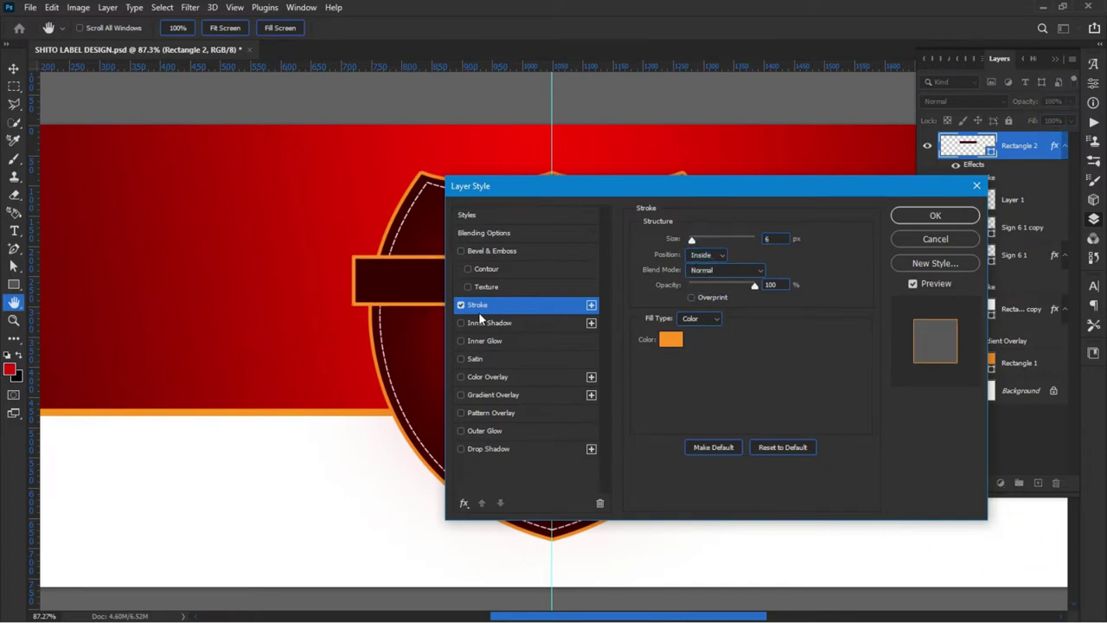
{"action": "mouse_move", "coordinate": [862, 189]}
{"action": "left_mouse_down"}
{"action": "mouse_move", "coordinate": [718, 424]}
{"action": "mouse_move", "coordinate": [556, 470]}
{"action": "left_mouse_up"}
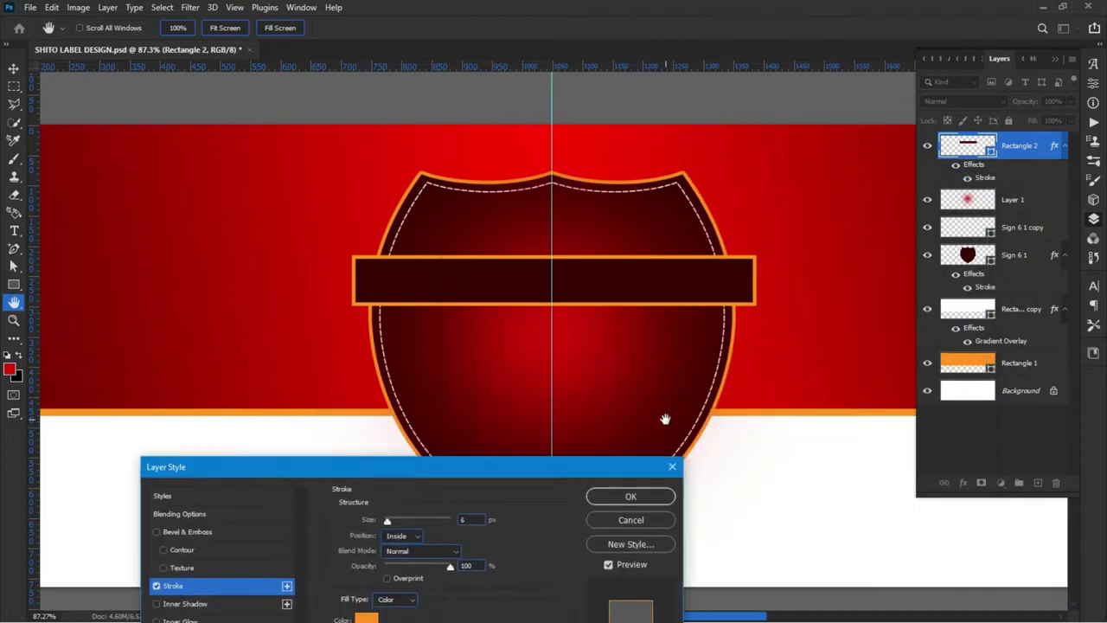
{"action": "left_click", "coordinate": [641, 498]}
{"action": "left_click", "coordinate": [290, 496]}
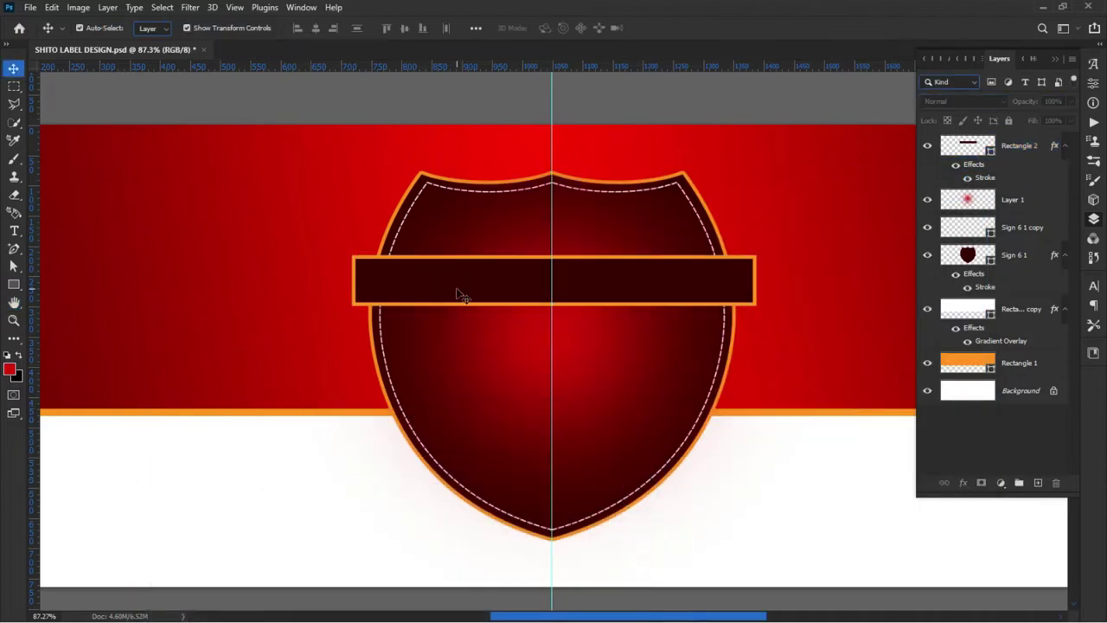
Create a new empty layer directly above Layer 1
{"action": "scroll", "coordinate": [459, 285], "scroll_direction": "up", "scroll_amount": 1}
{"action": "scroll", "coordinate": [460, 283], "scroll_direction": "up", "scroll_amount": 1}
{"action": "scroll", "coordinate": [464, 268], "scroll_direction": "down", "scroll_amount": 1}
{"action": "scroll", "coordinate": [471, 269], "scroll_direction": "down", "scroll_amount": 1}
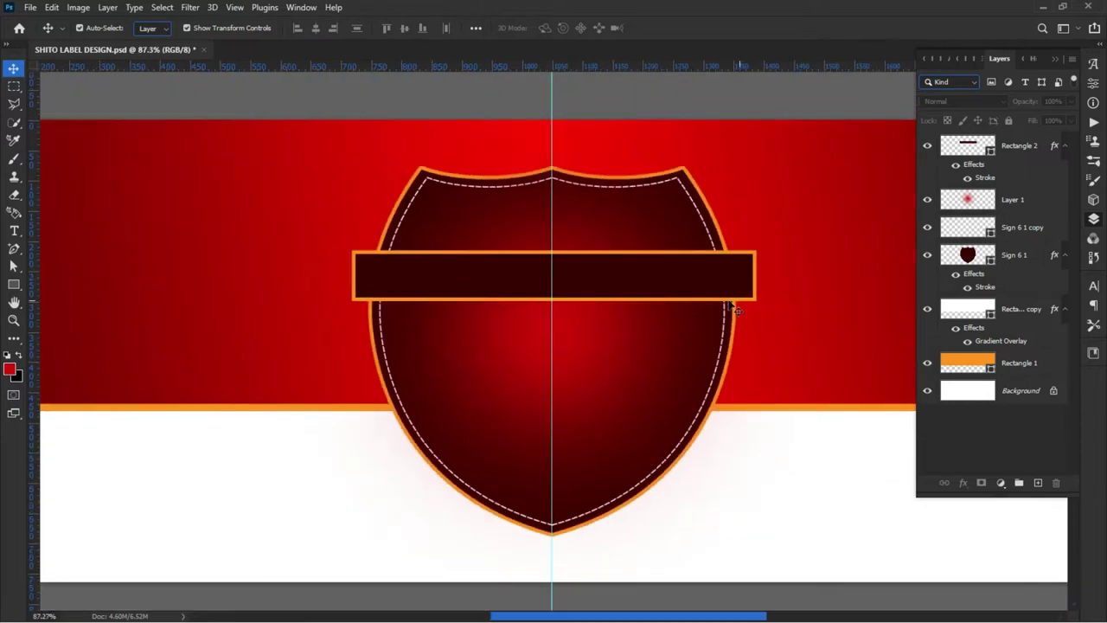
{"action": "left_click", "coordinate": [675, 292]}
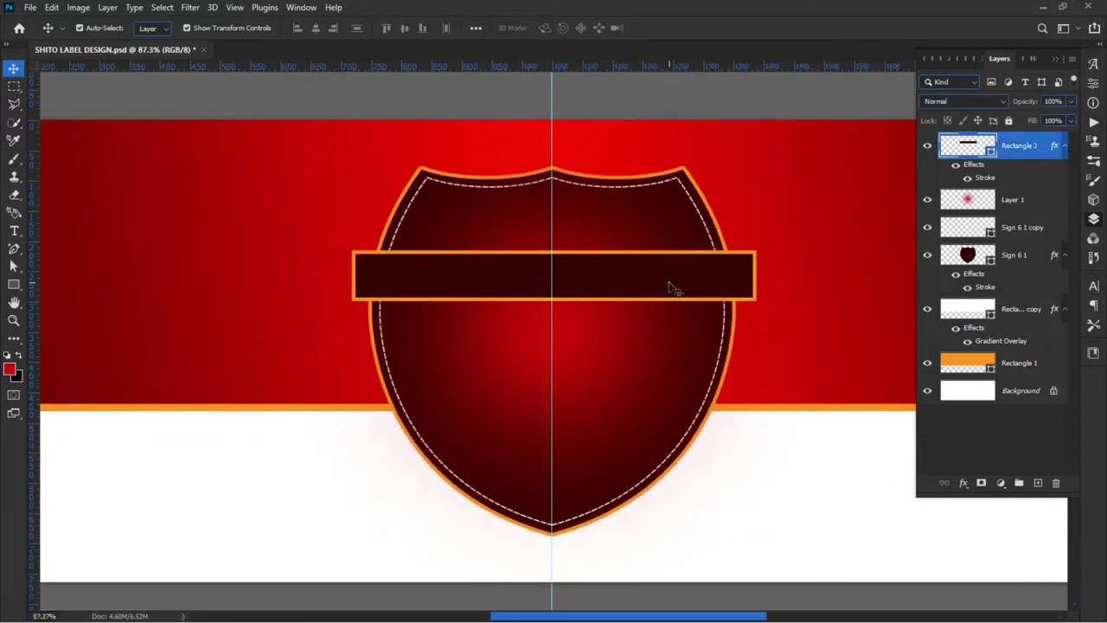
{"action": "left_click", "coordinate": [1045, 202]}
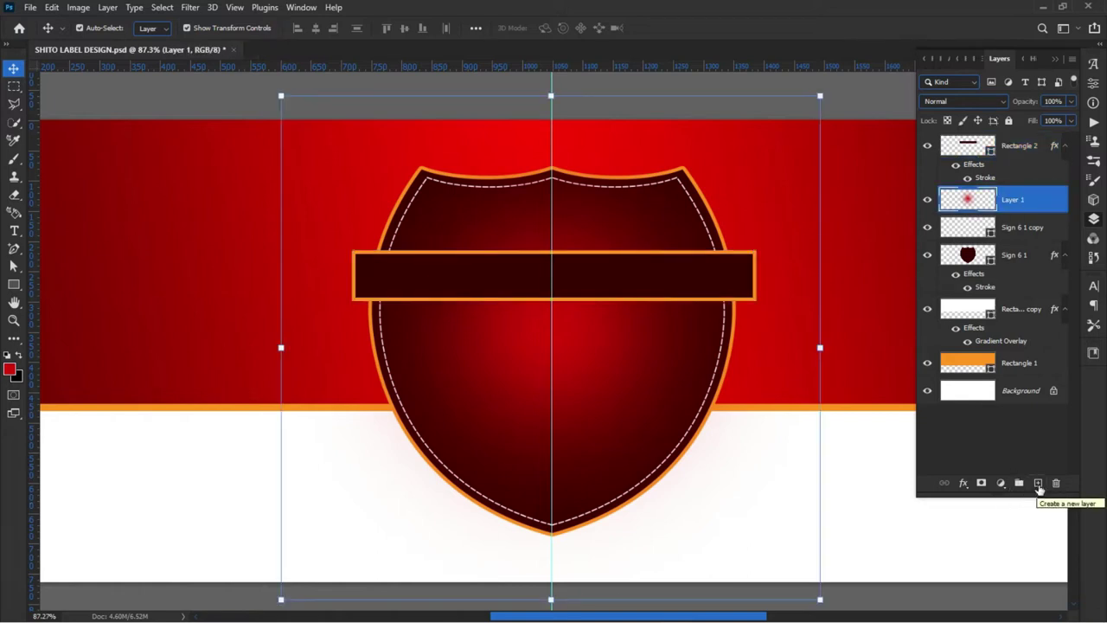
{"action": "left_click", "coordinate": [1039, 483]}
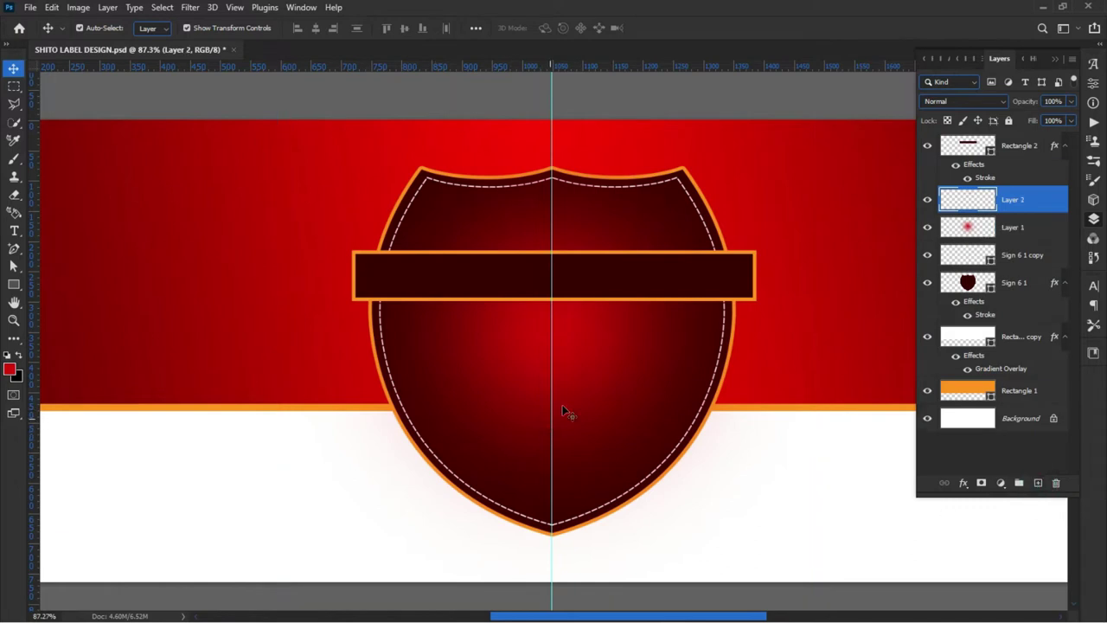
{"action": "scroll", "coordinate": [563, 410], "scroll_direction": "up", "scroll_amount": 1}
{"action": "scroll", "coordinate": [610, 361], "scroll_direction": "up", "scroll_amount": 1}
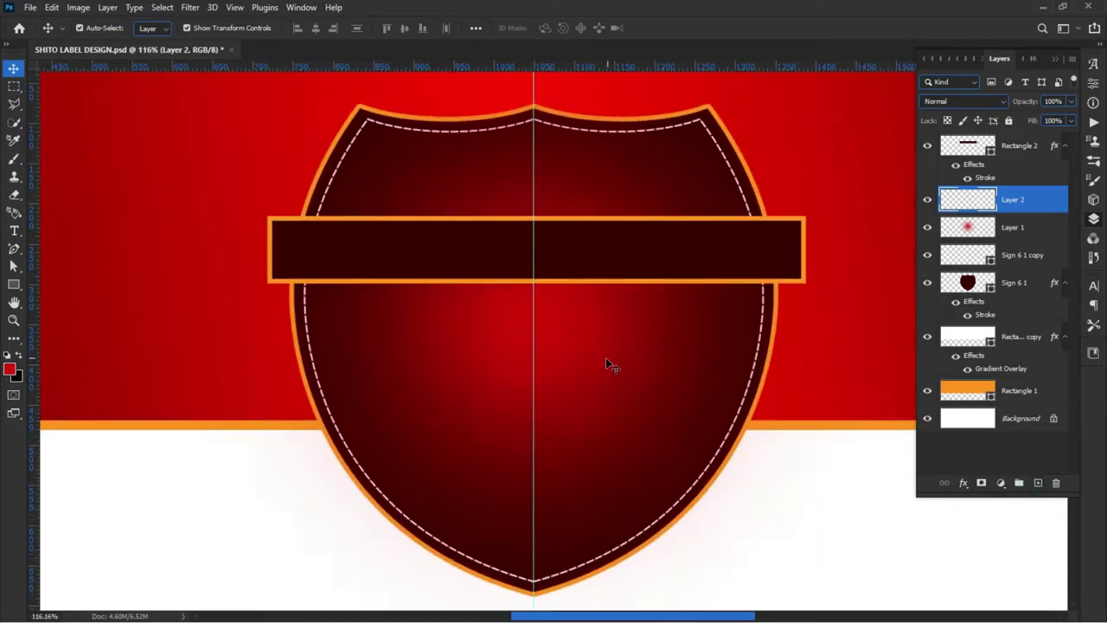
Switch to the Pen tool in Shape mode with the fill set to black
{"action": "right_click", "coordinate": [14, 267]}
{"action": "left_click", "coordinate": [14, 248]}
{"action": "right_click", "coordinate": [14, 249]}
{"action": "left_click", "coordinate": [60, 247]}
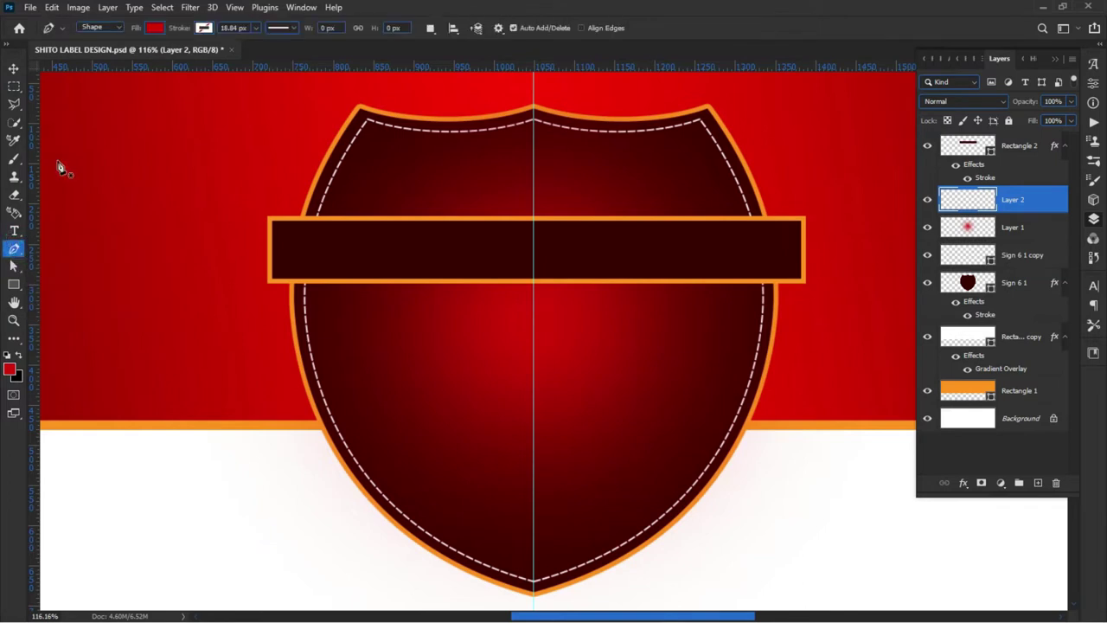
{"action": "left_click", "coordinate": [155, 28]}
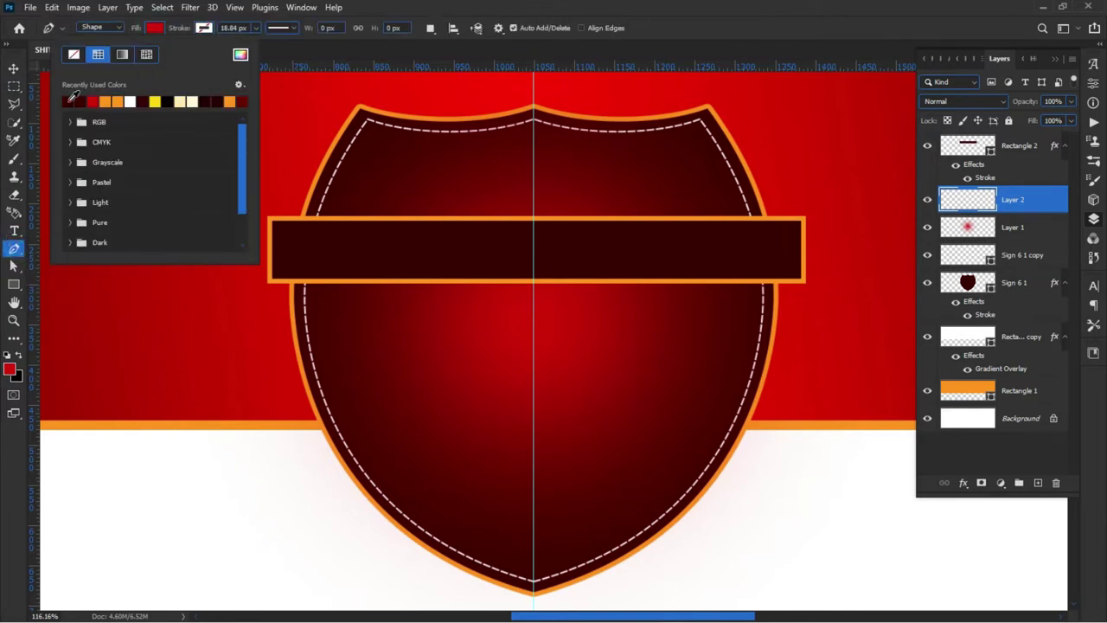
{"action": "left_click", "coordinate": [167, 101]}
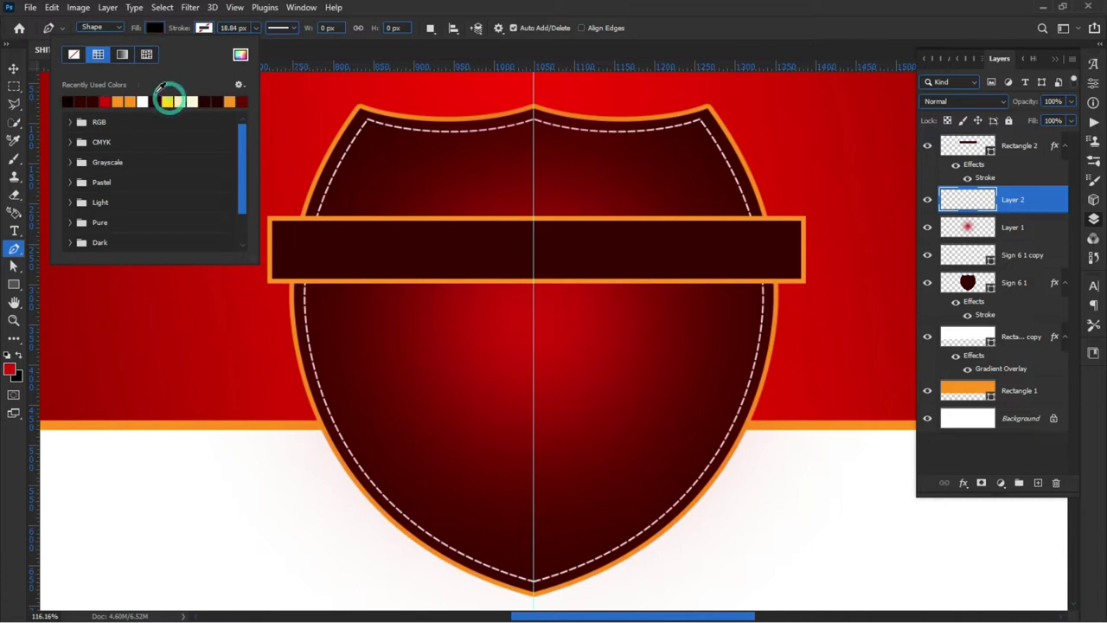
{"action": "left_click", "coordinate": [477, 26]}
{"action": "scroll", "coordinate": [891, 311], "scroll_direction": "up", "scroll_amount": 1}
{"action": "scroll", "coordinate": [777, 260], "scroll_direction": "up", "scroll_amount": 1}
{"action": "scroll", "coordinate": [777, 270], "scroll_direction": "up", "scroll_amount": 1}
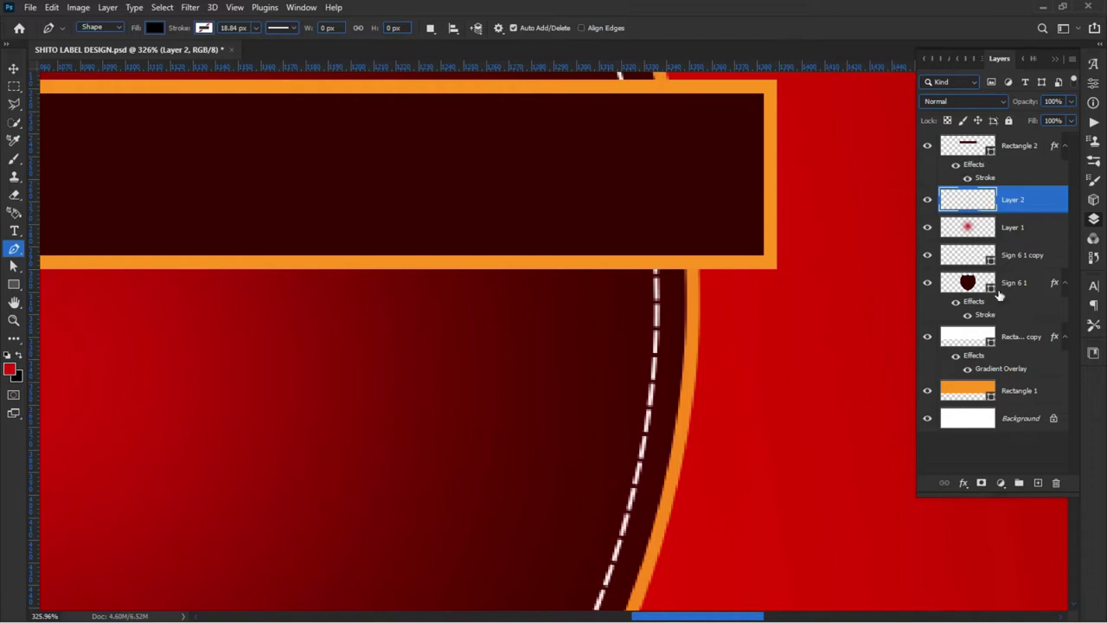
Draw a triangular fold shape under the band's right end with the Pen tool
{"action": "left_click", "coordinate": [1021, 337]}
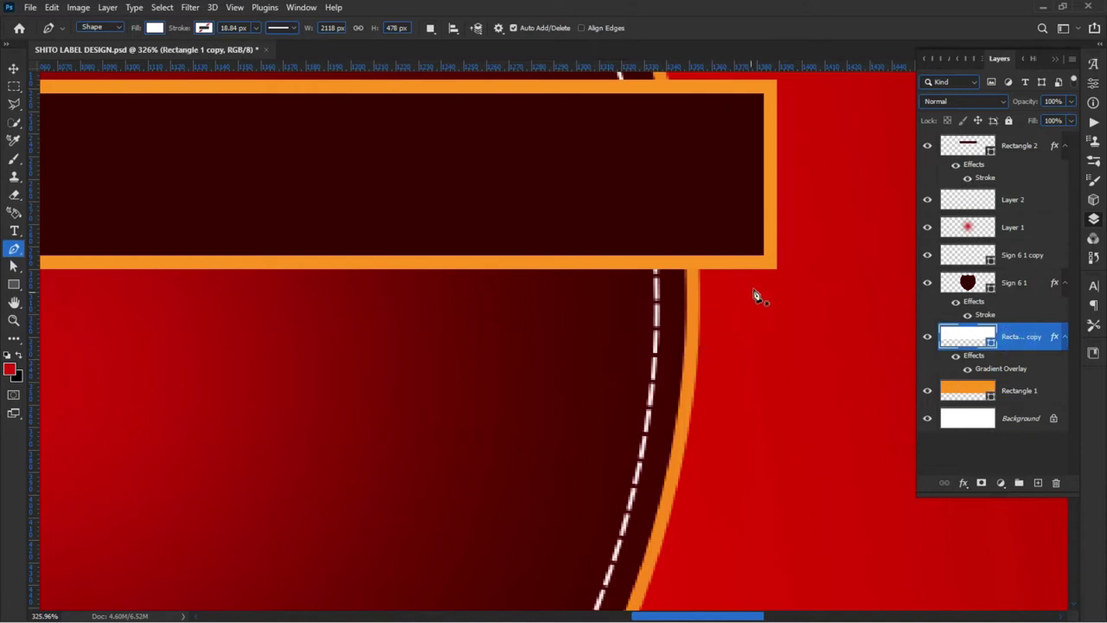
{"action": "left_click", "coordinate": [777, 270]}
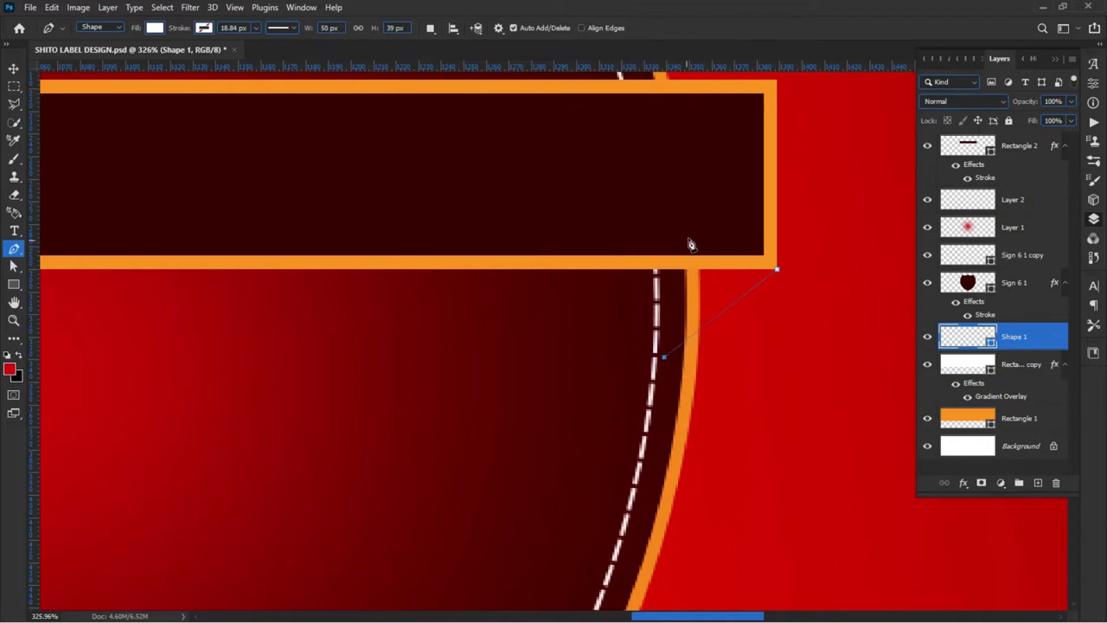
{"action": "left_click", "coordinate": [640, 215]}
{"action": "left_click", "coordinate": [727, 220]}
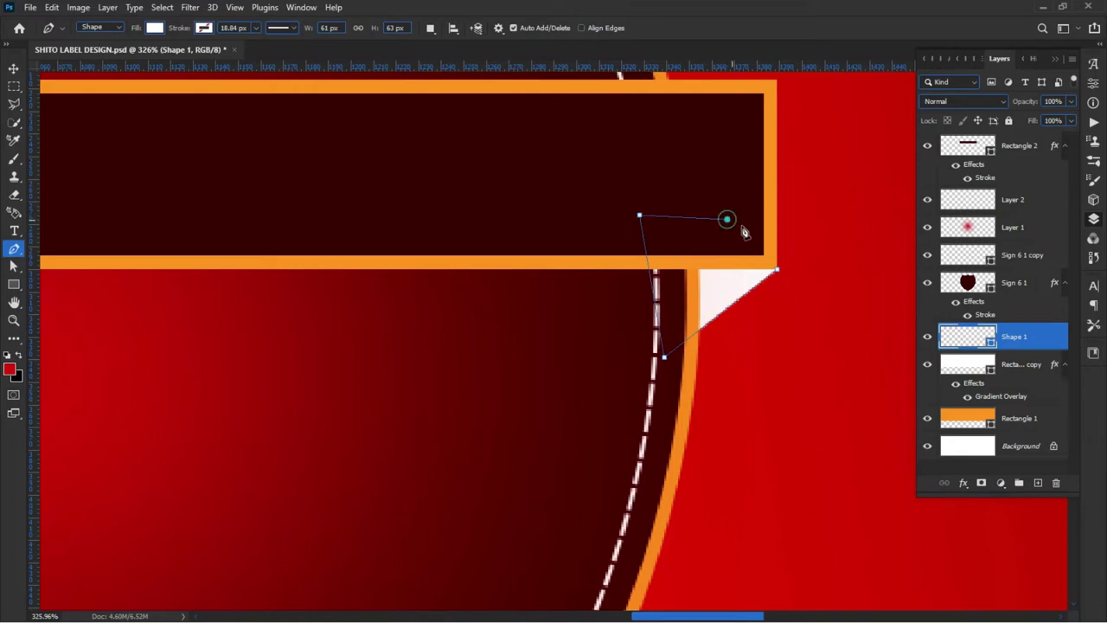
{"action": "left_click", "coordinate": [769, 258]}
{"action": "left_click", "coordinate": [776, 269]}
{"action": "left_click", "coordinate": [14, 68]}
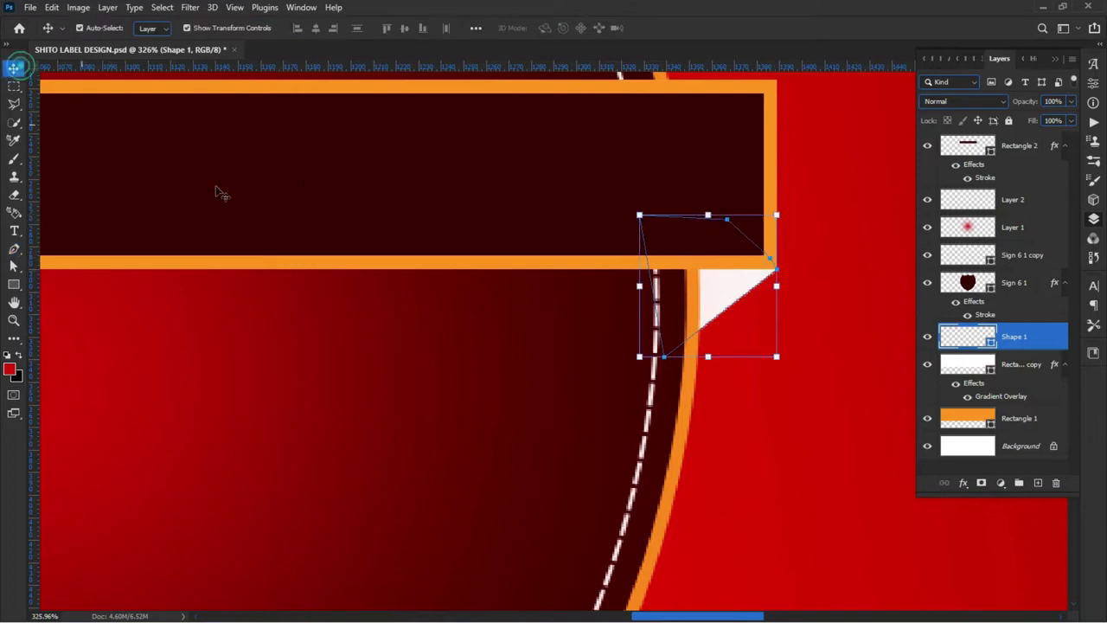
Set the fold shape's fill to the near-black red #120101
{"action": "double_click", "coordinate": [993, 342]}
{"action": "left_click_drag", "start_coordinate": [643, 427], "coordinate": [615, 472]}
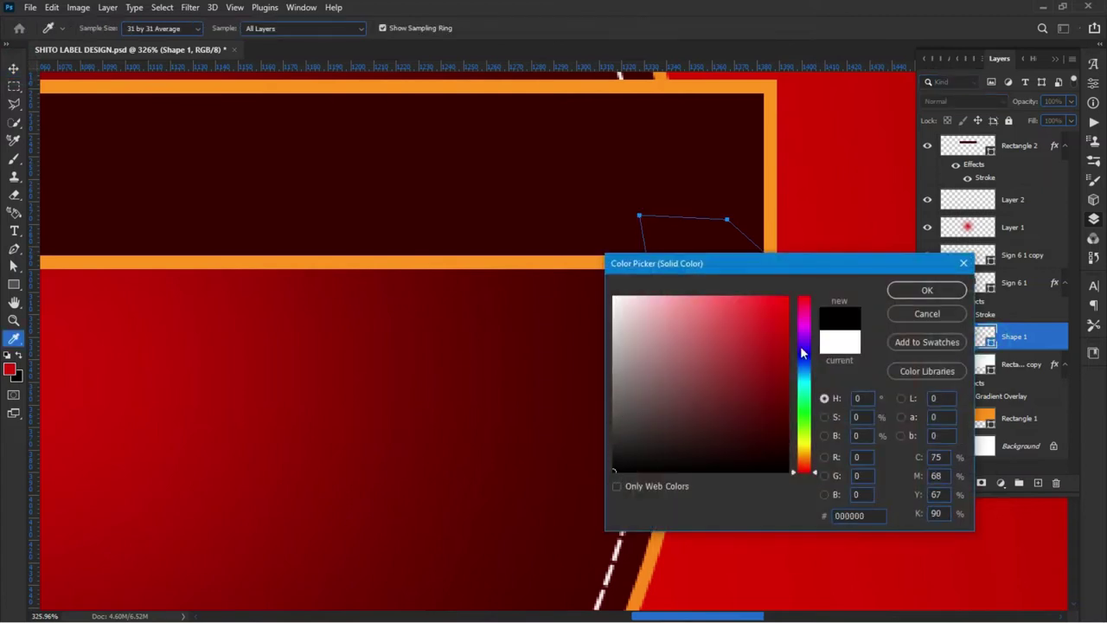
{"action": "left_click_drag", "start_coordinate": [776, 265], "coordinate": [354, 274]}
{"action": "mouse_move", "coordinate": [344, 441]}
{"action": "left_mouse_down"}
{"action": "mouse_move", "coordinate": [365, 452]}
{"action": "mouse_move", "coordinate": [352, 464]}
{"action": "mouse_move", "coordinate": [361, 468]}
{"action": "left_mouse_up"}
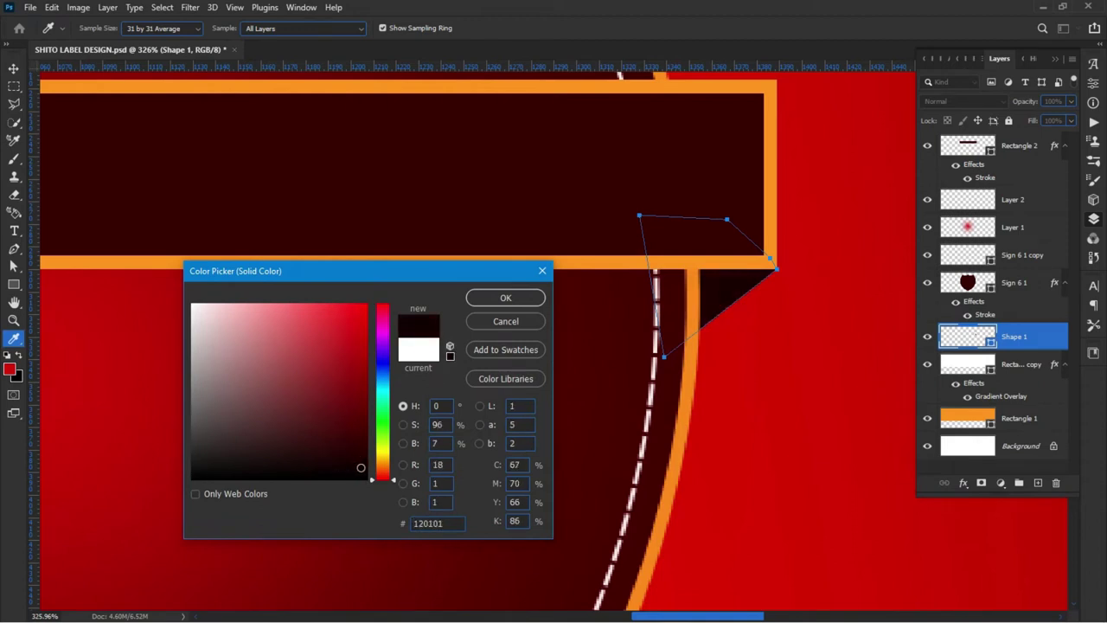
{"action": "left_click", "coordinate": [506, 298]}
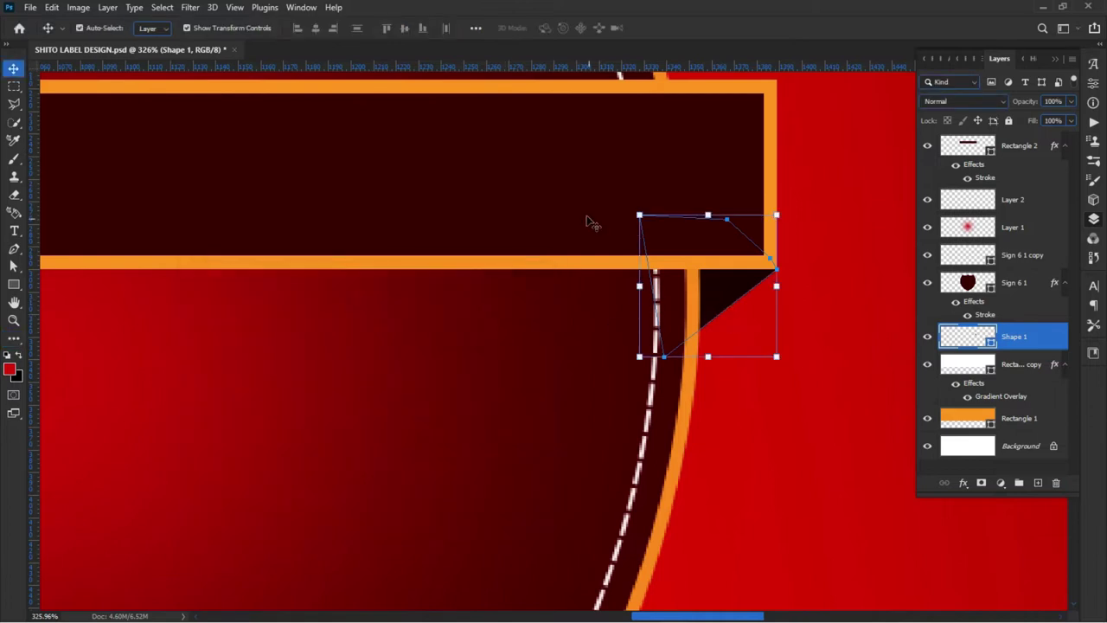
{"action": "left_click", "coordinate": [794, 463]}
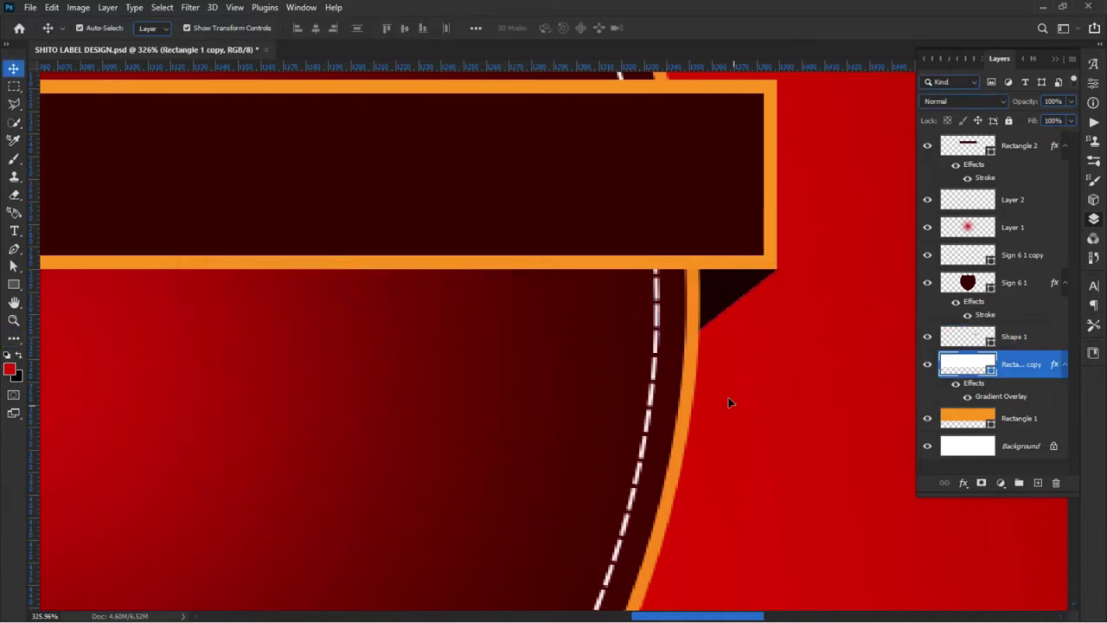
Duplicate the fold shape as Shape 1 copy with Ctrl+J
{"action": "left_click", "coordinate": [735, 299]}
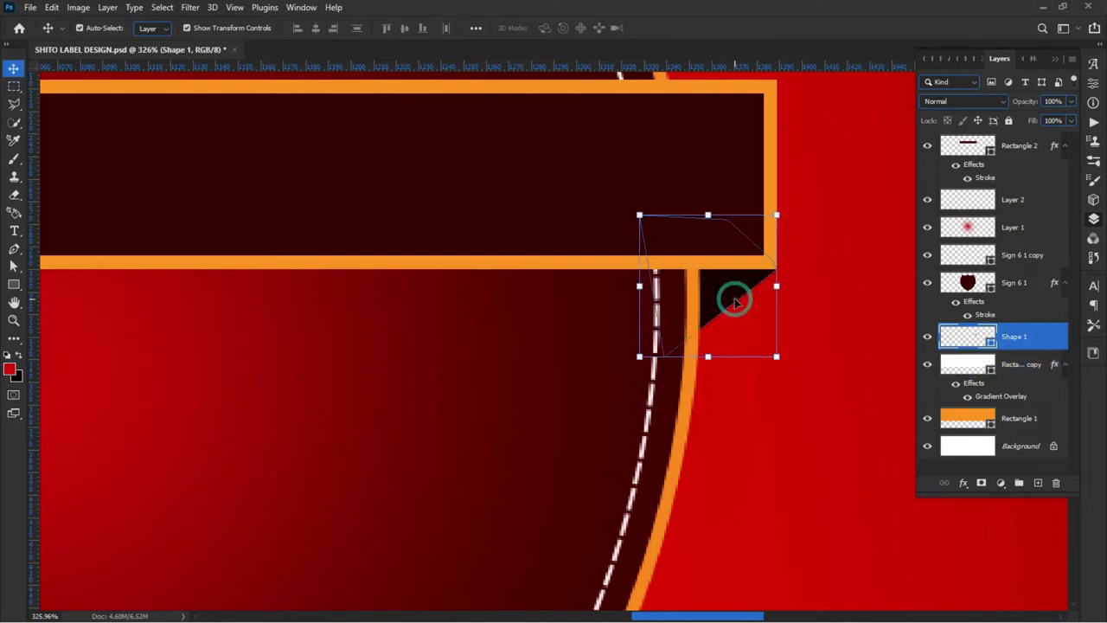
{"action": "scroll", "coordinate": [804, 297], "scroll_direction": "down", "scroll_amount": 2, "text": "alt"}
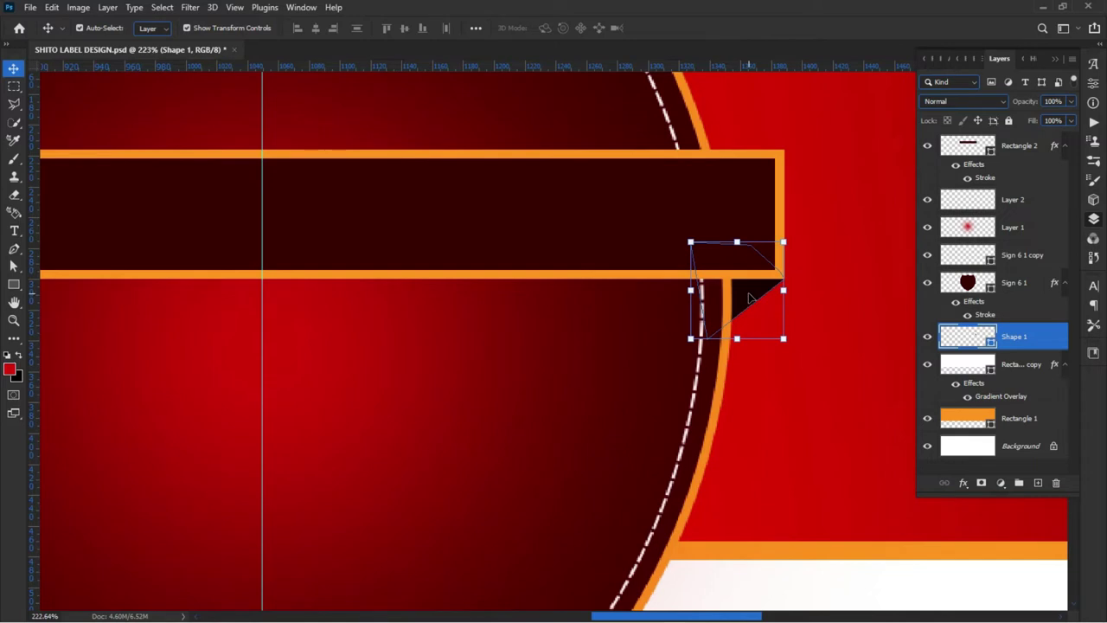
{"action": "key", "text": "ctrl"}
{"action": "key", "text": "ctrl+j"}
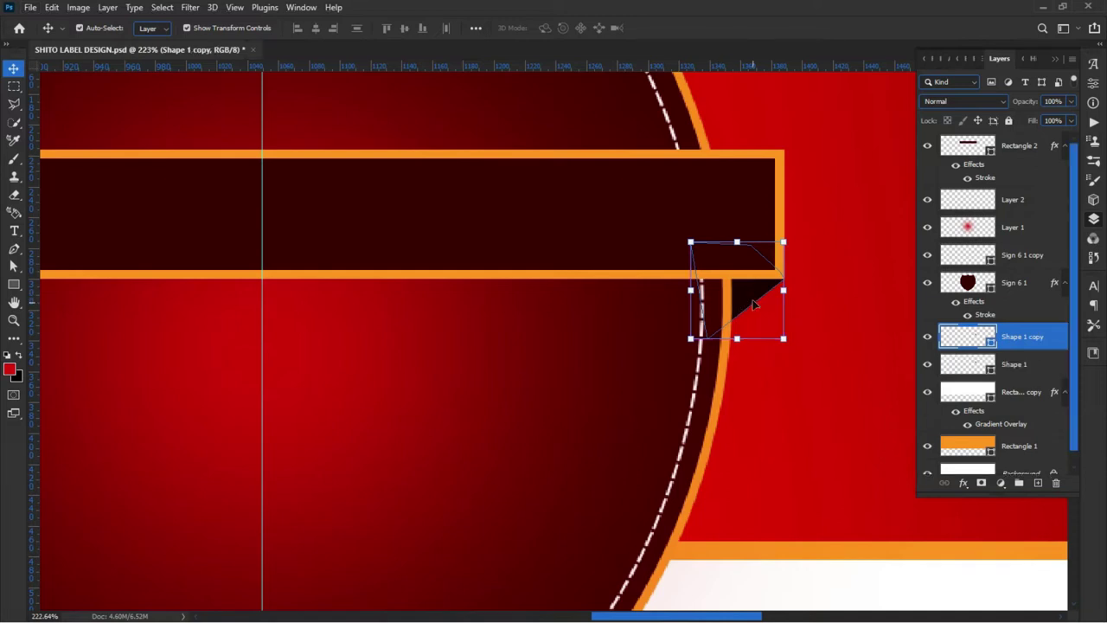
Drag the fold copy toward the band's left end, undoing an accidental glow move
{"action": "left_click_drag", "start_coordinate": [752, 299], "coordinate": [140, 332]}
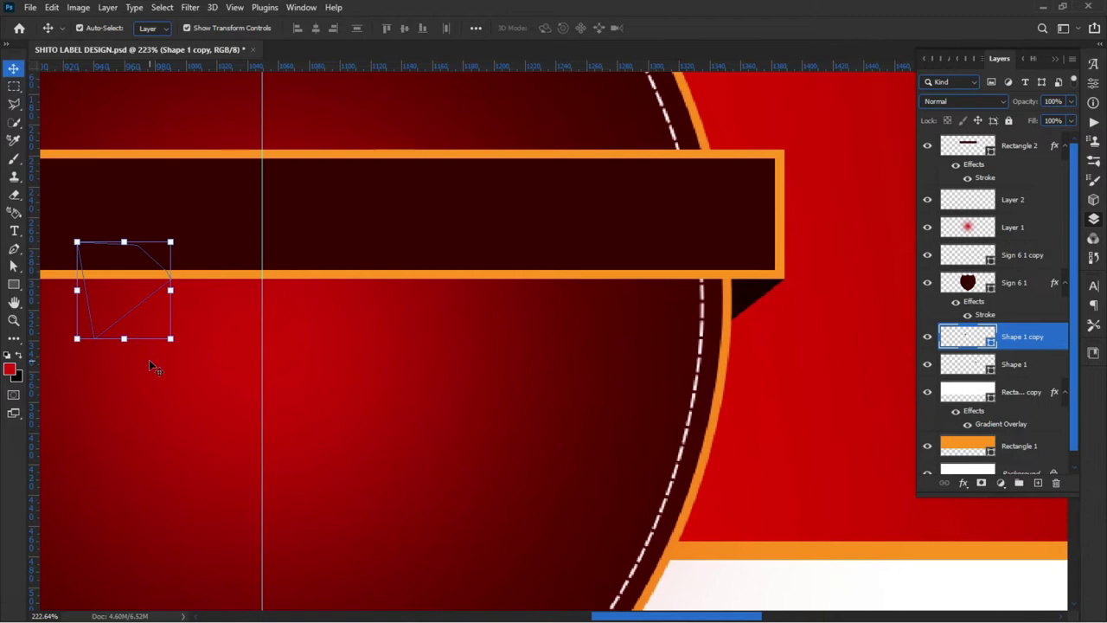
{"action": "left_click_drag", "start_coordinate": [149, 365], "coordinate": [514, 371]}
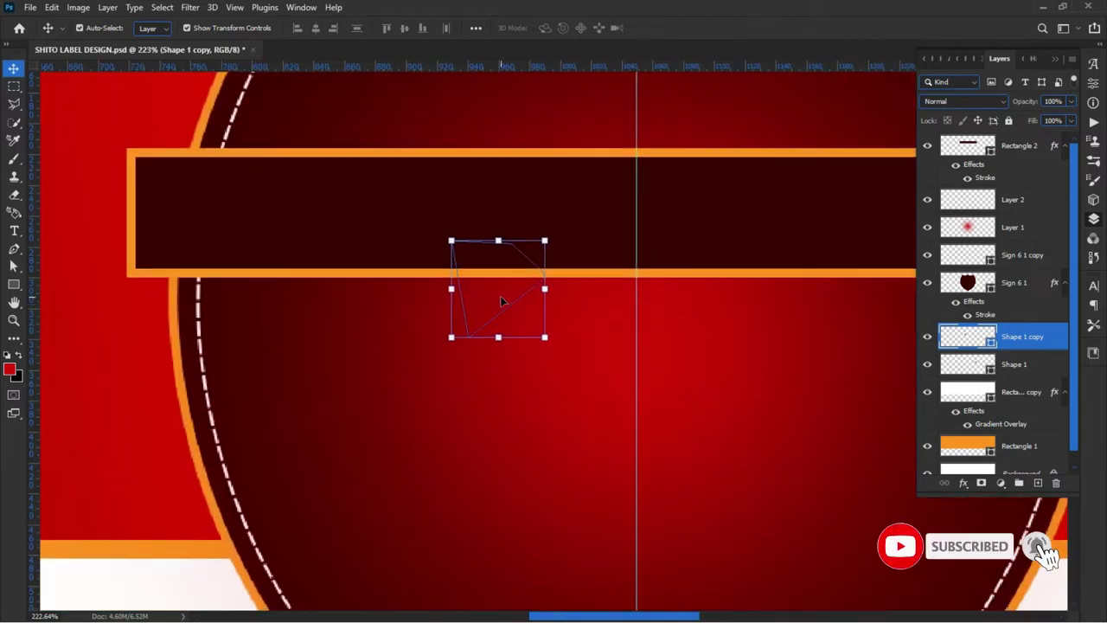
{"action": "left_click_drag", "start_coordinate": [500, 299], "coordinate": [396, 307]}
{"action": "key", "text": "ctrl+z"}
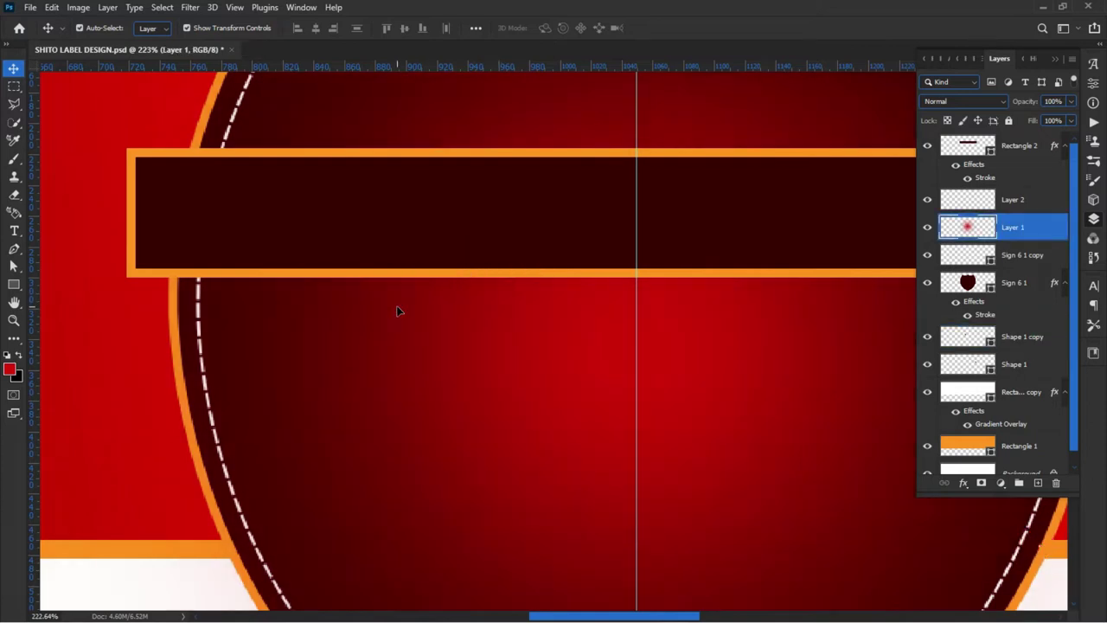
{"action": "left_click", "coordinate": [1008, 258]}
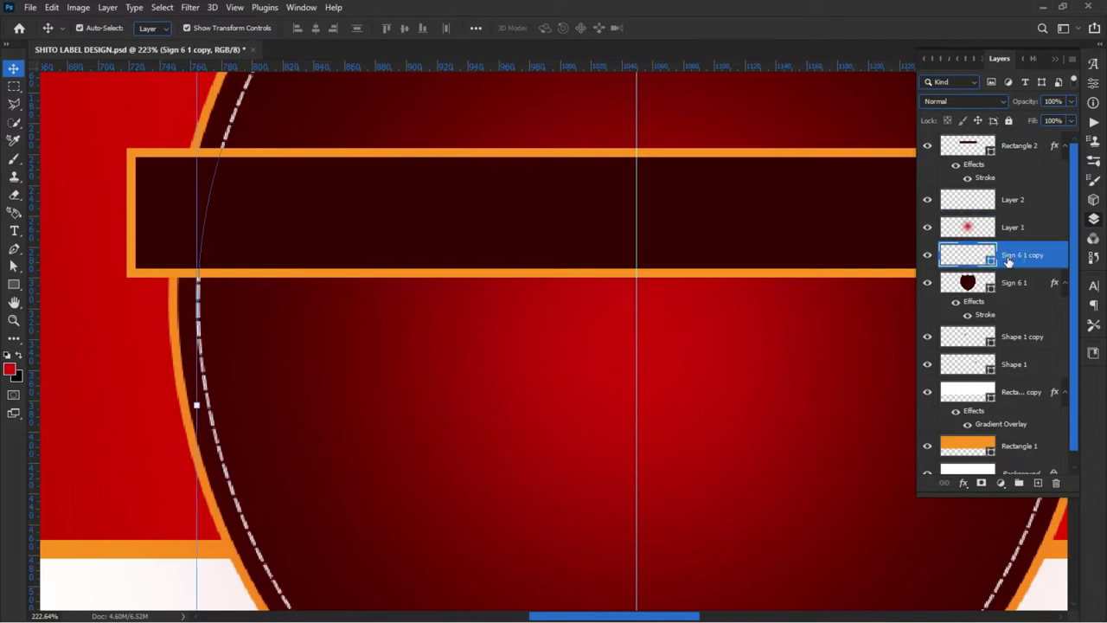
{"action": "left_click", "coordinate": [1019, 337]}
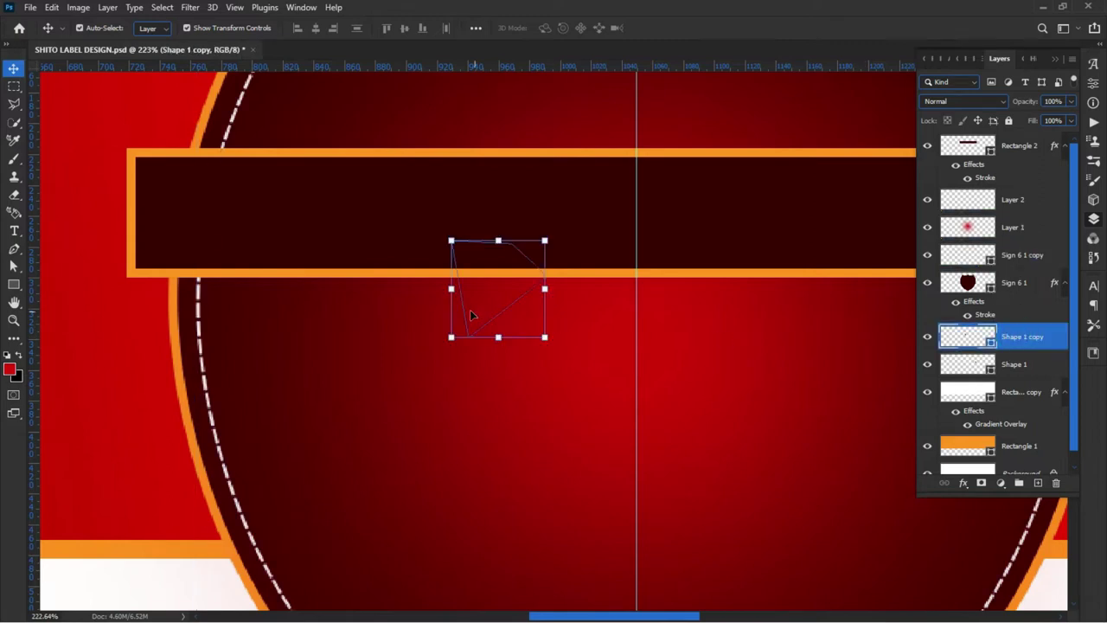
Move the fold copy under the band's left end, flip it horizontally, and commit
{"action": "left_click", "coordinate": [449, 291]}
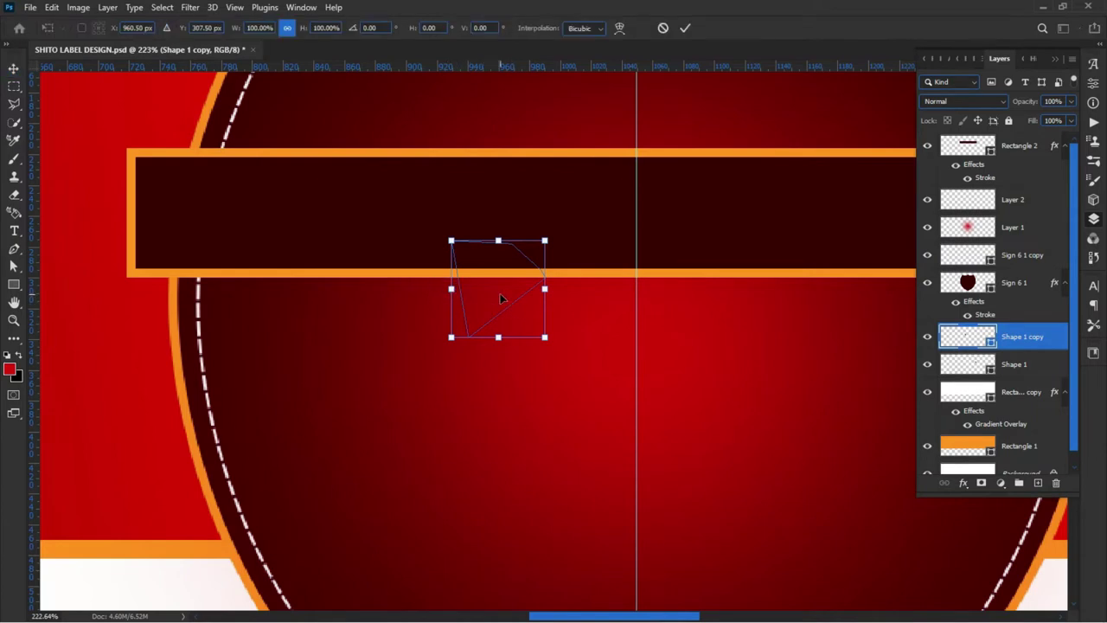
{"action": "left_click_drag", "start_coordinate": [493, 296], "coordinate": [164, 337]}
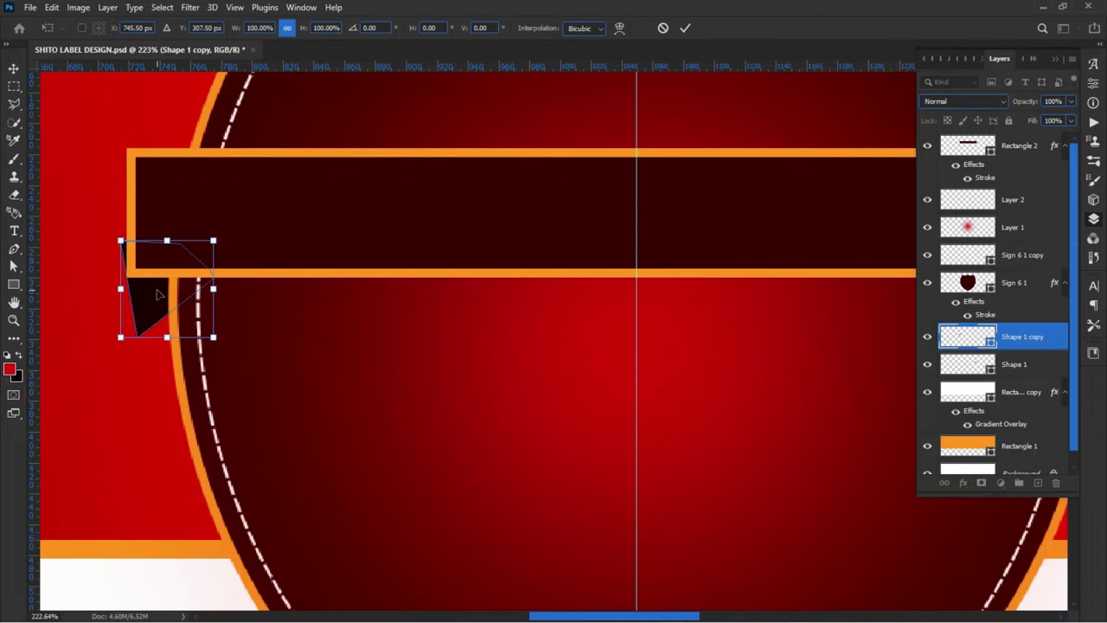
{"action": "right_click", "coordinate": [161, 296]}
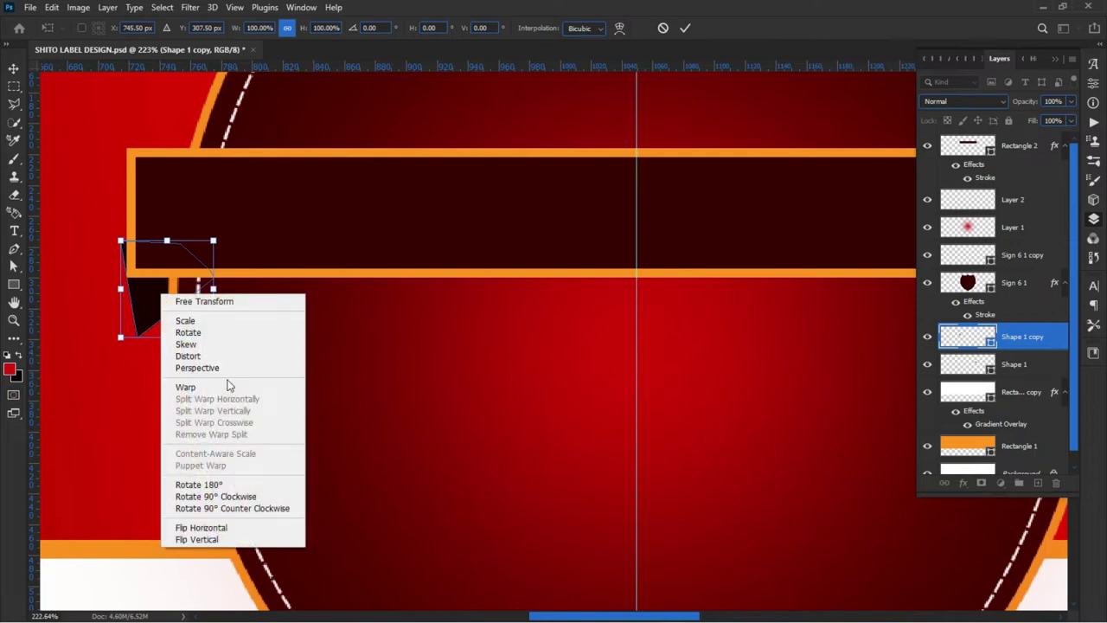
{"action": "left_click", "coordinate": [219, 526]}
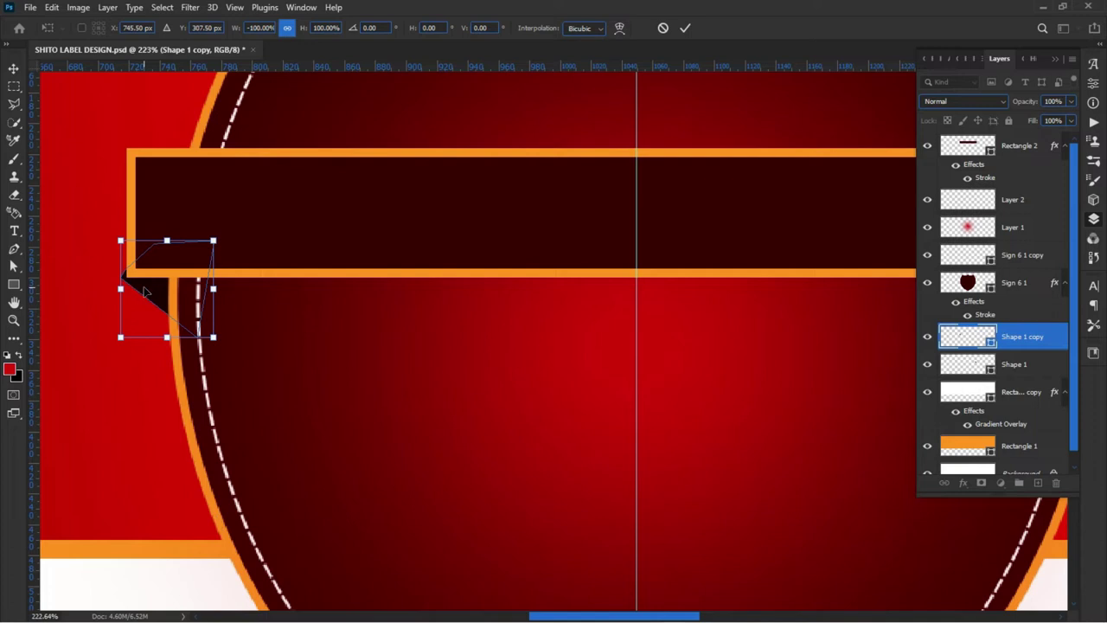
{"action": "key", "text": "ctrl+z"}
{"action": "right_click", "coordinate": [158, 302]}
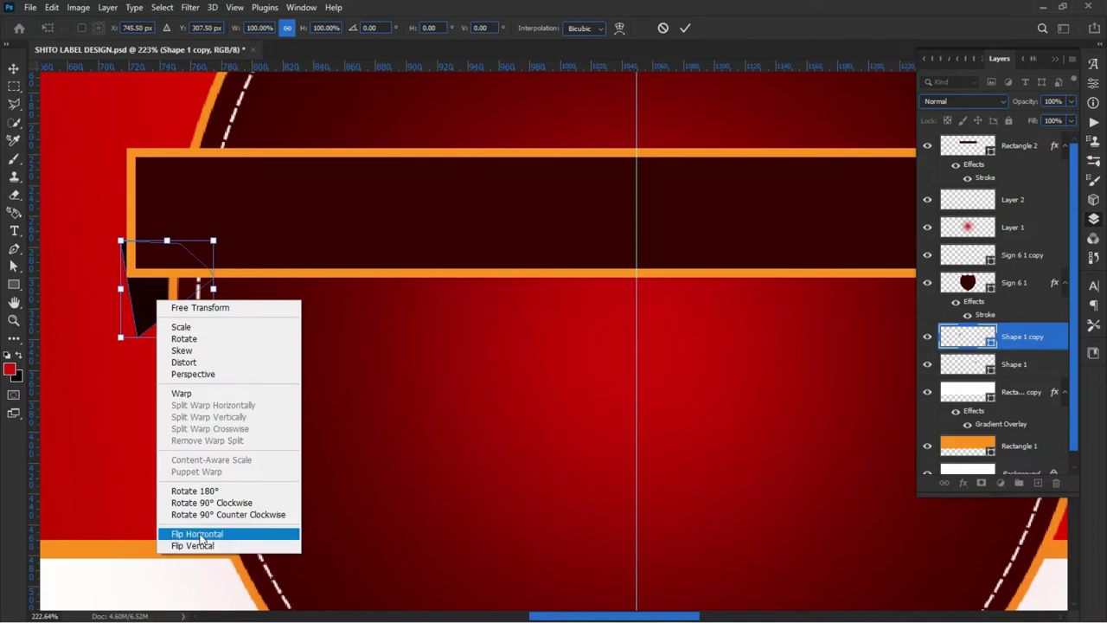
{"action": "left_click", "coordinate": [208, 534]}
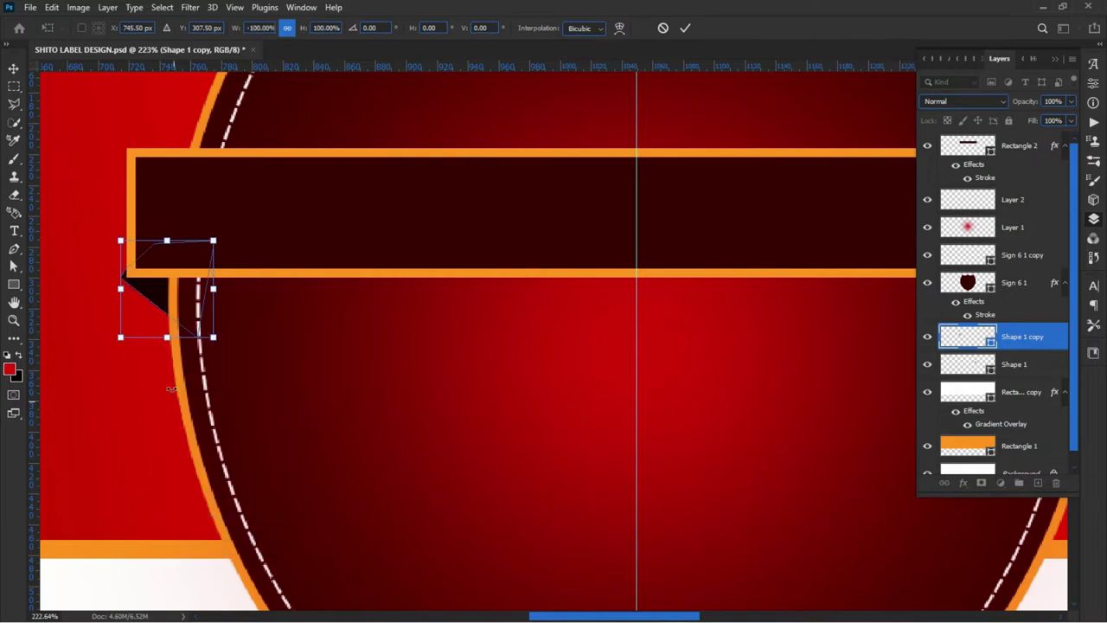
{"action": "left_click_drag", "start_coordinate": [136, 292], "coordinate": [140, 291]}
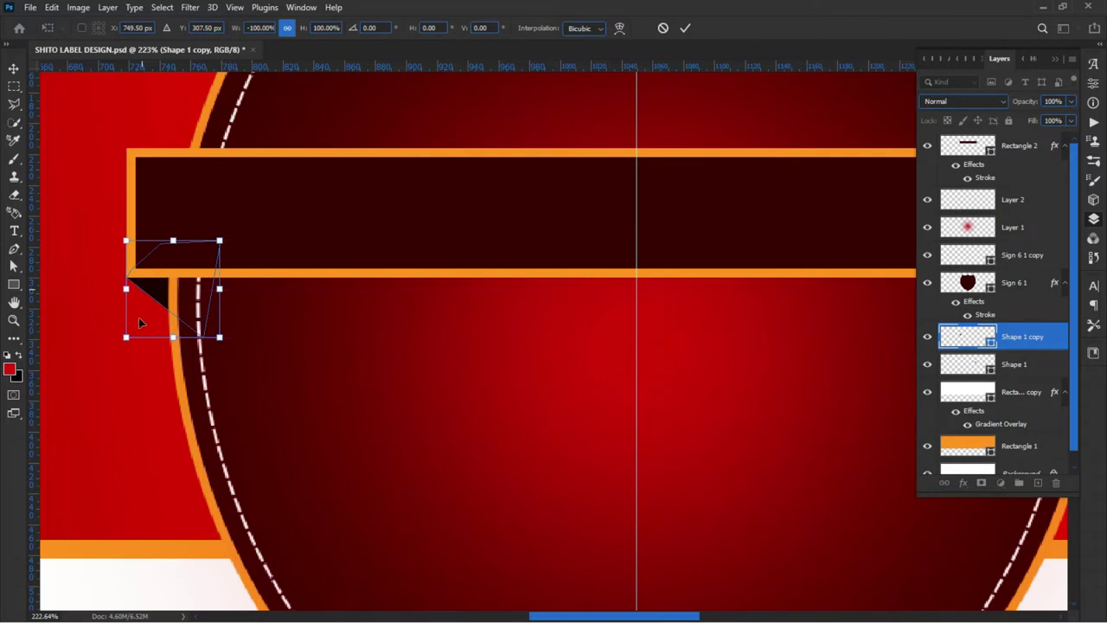
{"action": "left_click", "coordinate": [123, 413]}
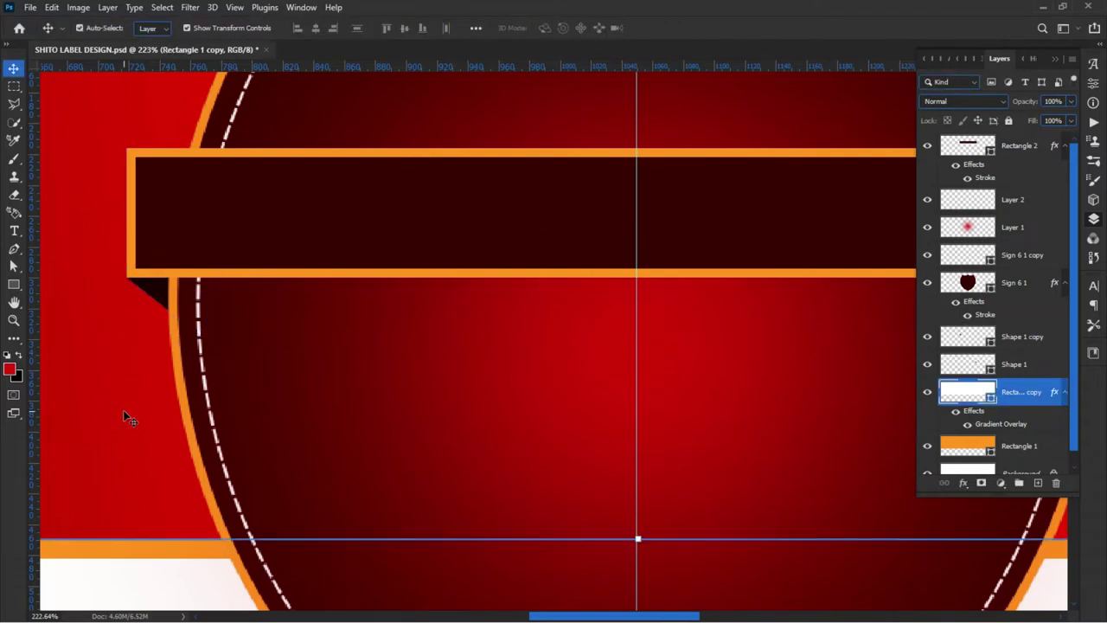
{"action": "scroll", "coordinate": [123, 410], "scroll_direction": "down", "scroll_amount": 3}
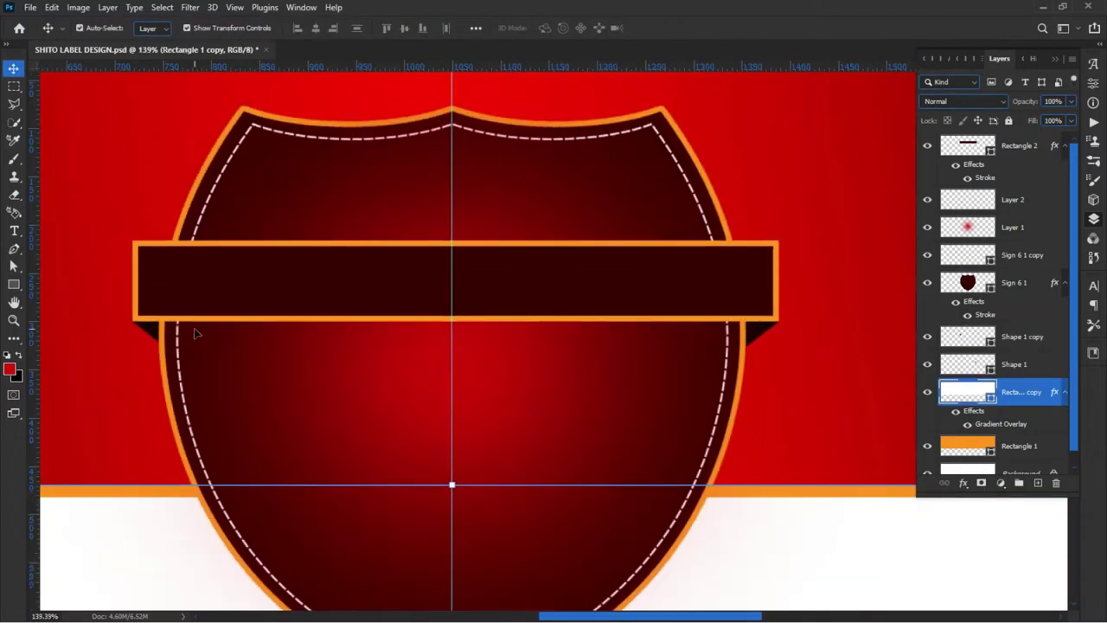
{"action": "left_click", "coordinate": [188, 555]}
{"action": "scroll", "coordinate": [470, 383], "scroll_direction": "down", "scroll_amount": 1}
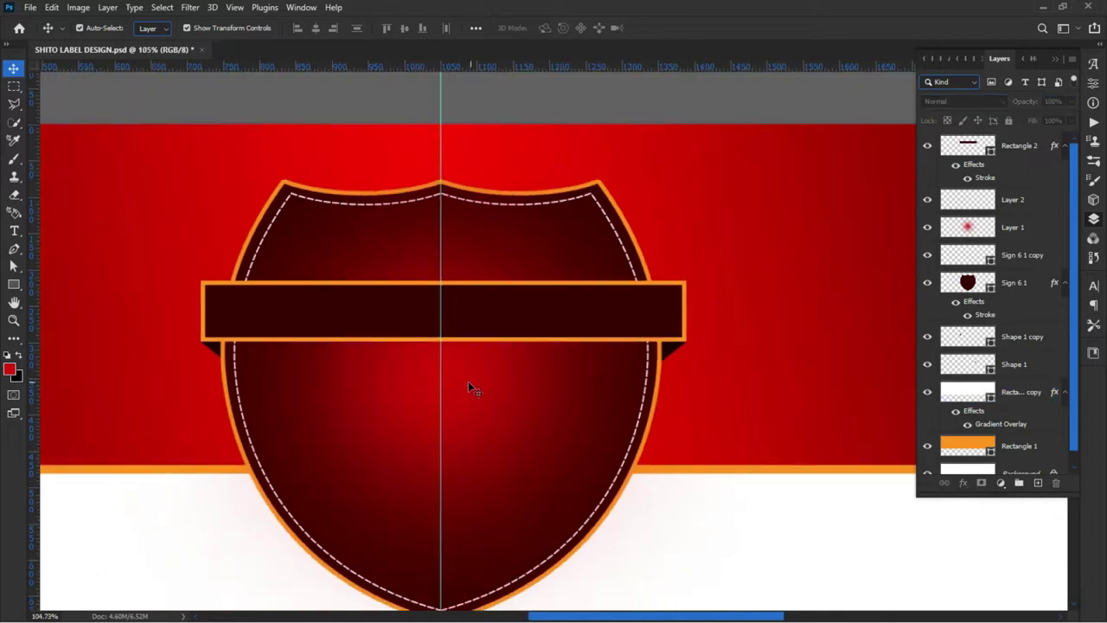
{"action": "scroll", "coordinate": [666, 327], "scroll_direction": "down", "scroll_amount": 1}
{"action": "scroll", "coordinate": [666, 327], "scroll_direction": "down", "scroll_amount": 1}
{"action": "scroll", "coordinate": [563, 406], "scroll_direction": "up", "scroll_amount": 1}
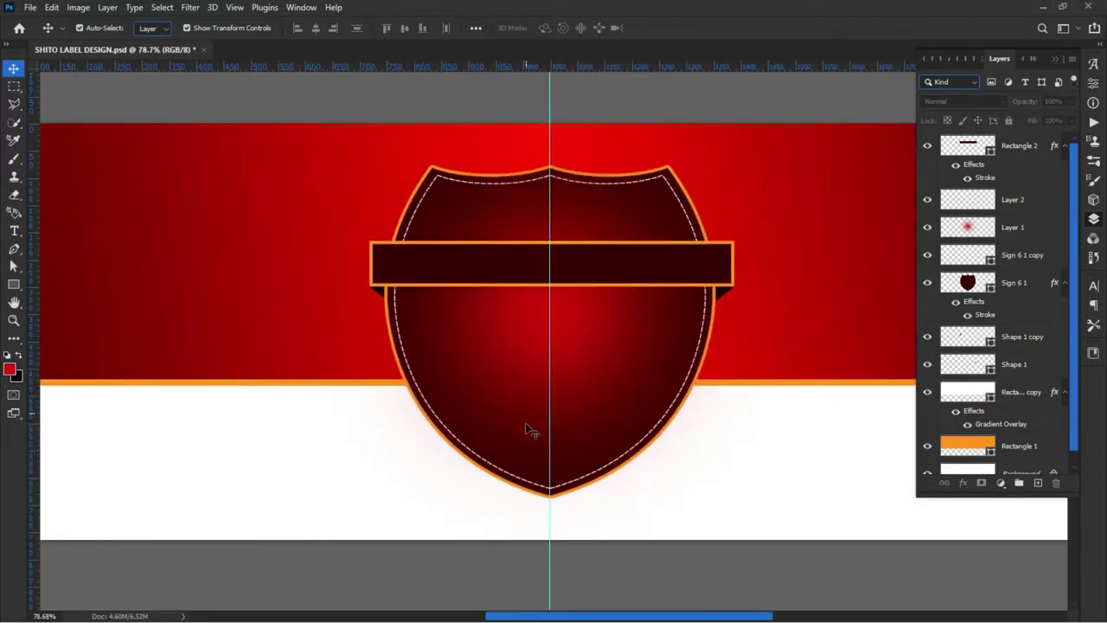
{"action": "scroll", "coordinate": [579, 384], "scroll_direction": "up", "scroll_amount": 1}
{"action": "scroll", "coordinate": [575, 385], "scroll_direction": "up", "scroll_amount": 1}
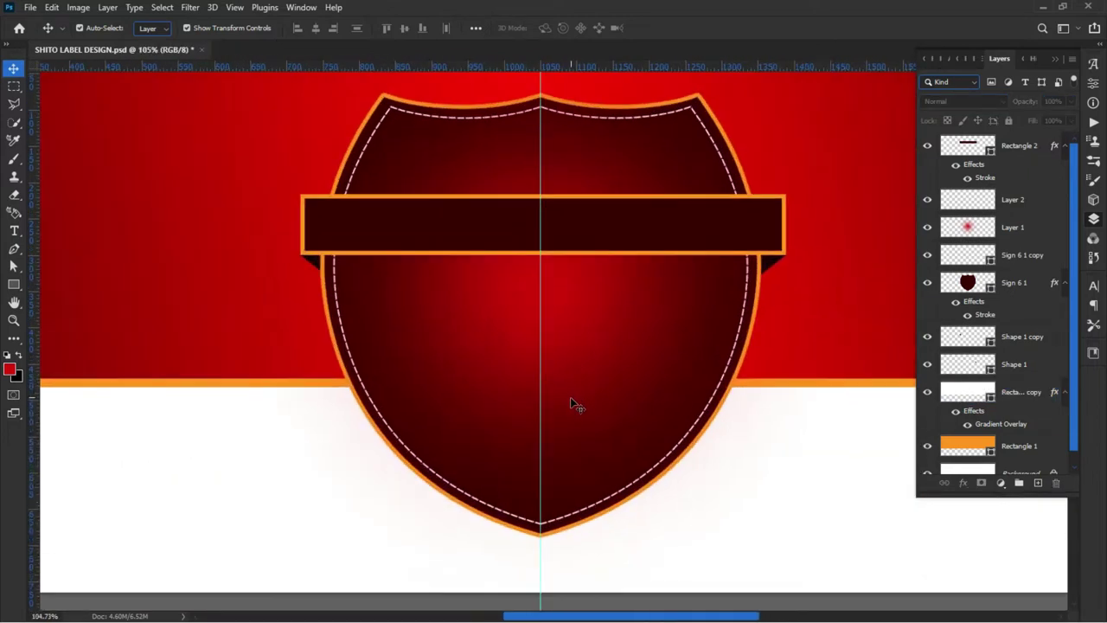
{"action": "scroll", "coordinate": [571, 399], "scroll_direction": "up", "scroll_amount": 1}
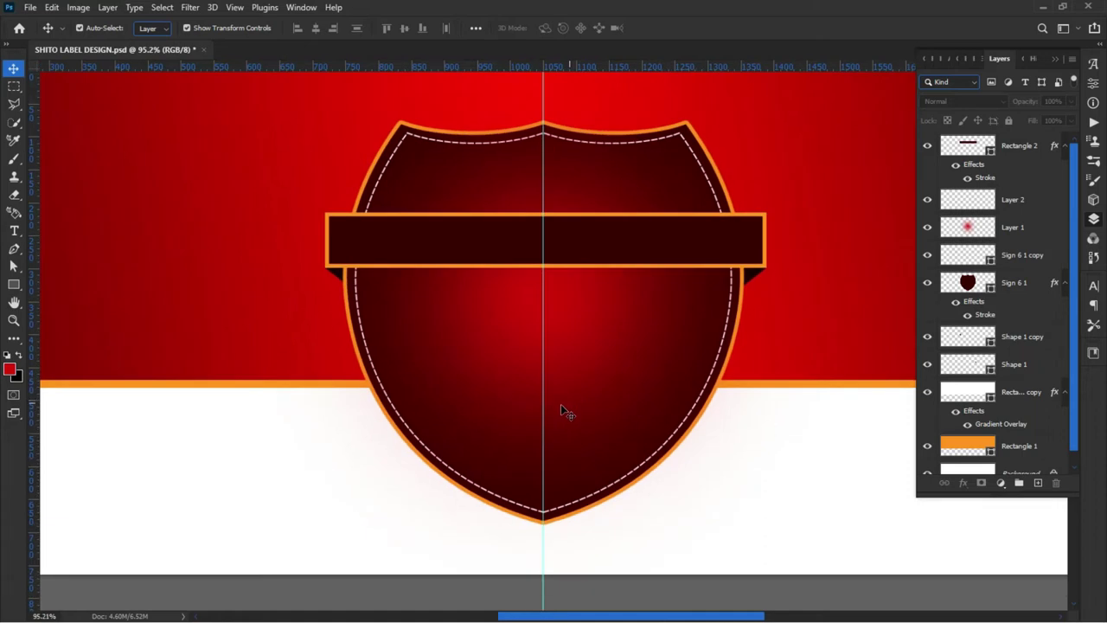
{"action": "scroll", "coordinate": [748, 270], "scroll_direction": "up", "scroll_amount": 2}
{"action": "scroll", "coordinate": [753, 280], "scroll_direction": "up", "scroll_amount": 2}
{"action": "scroll", "coordinate": [784, 305], "scroll_direction": "up", "scroll_amount": 1}
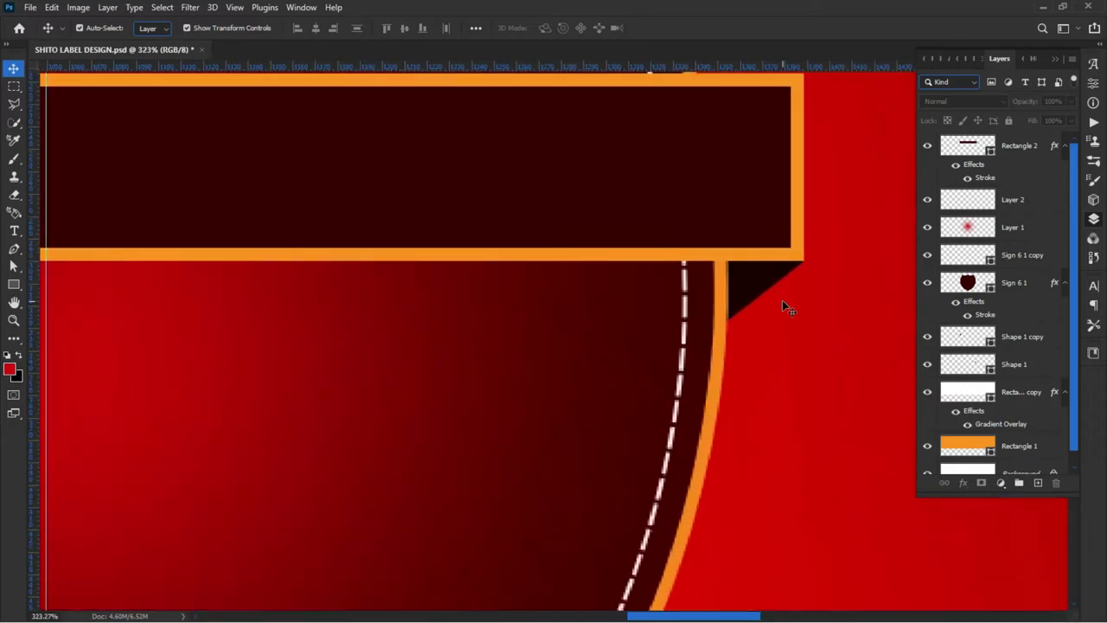
{"action": "scroll", "coordinate": [759, 198], "scroll_direction": "down", "scroll_amount": 1}
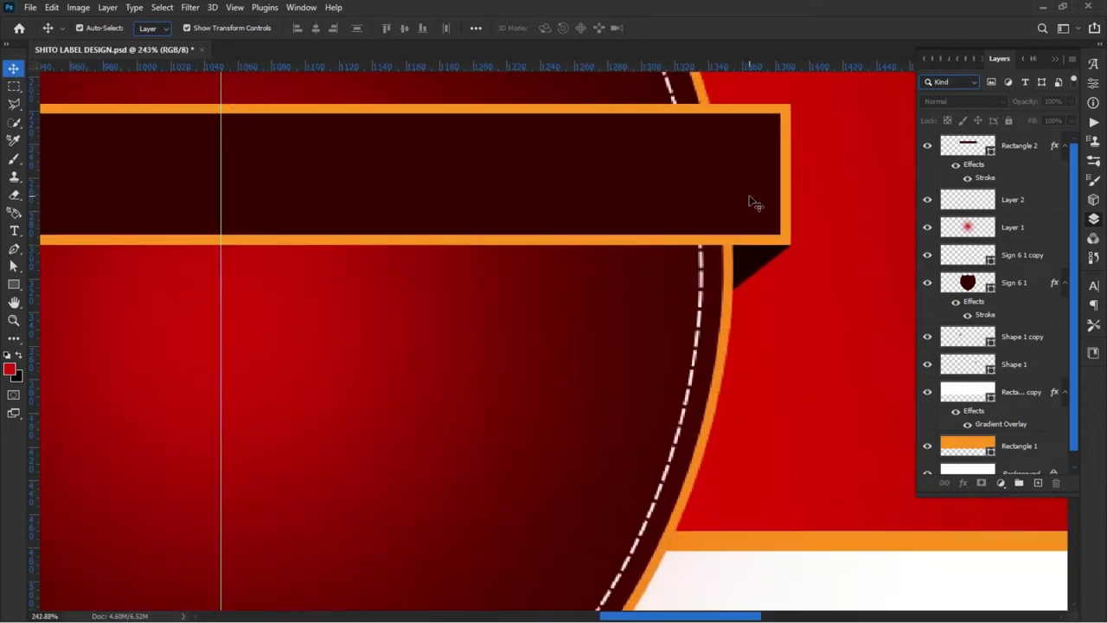
{"action": "scroll", "coordinate": [750, 202], "scroll_direction": "down", "scroll_amount": 1}
{"action": "scroll", "coordinate": [749, 205], "scroll_direction": "down", "scroll_amount": 1}
{"action": "left_click", "coordinate": [739, 184]}
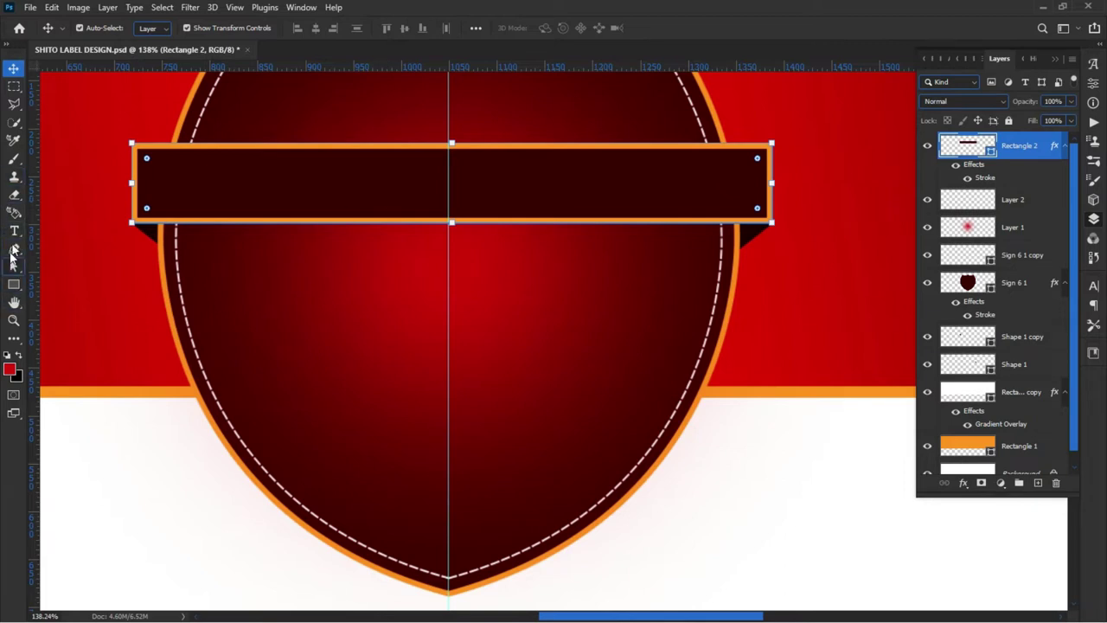
{"action": "left_click", "coordinate": [14, 230]}
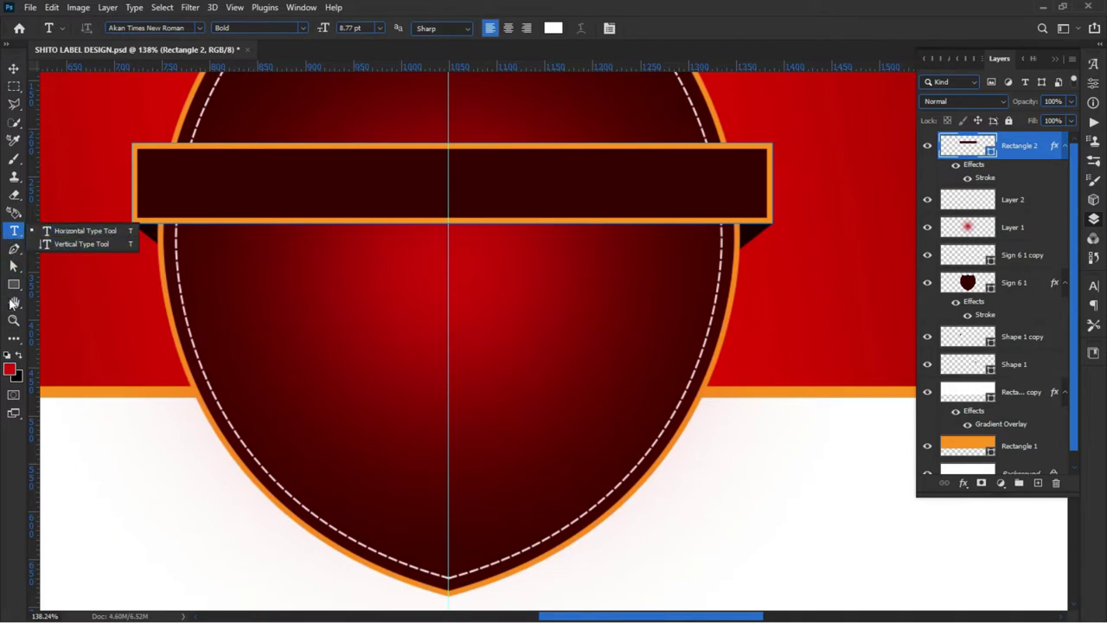
Nudge the banner's top-left and top-right anchors outward with the Direct Selection tool
{"action": "left_click", "coordinate": [13, 267]}
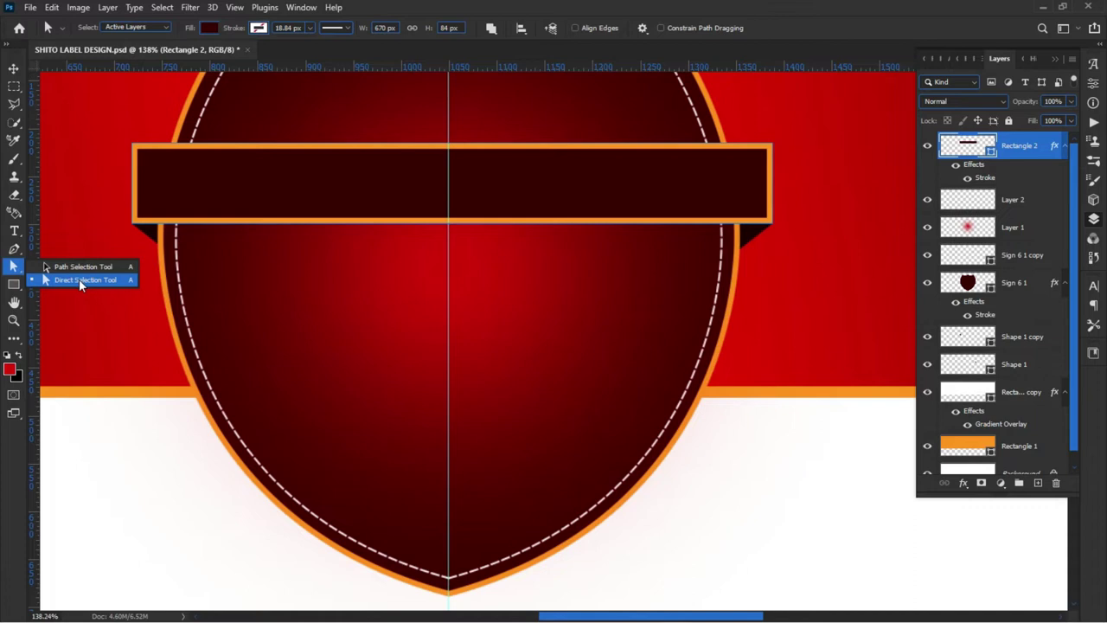
{"action": "left_click", "coordinate": [78, 278]}
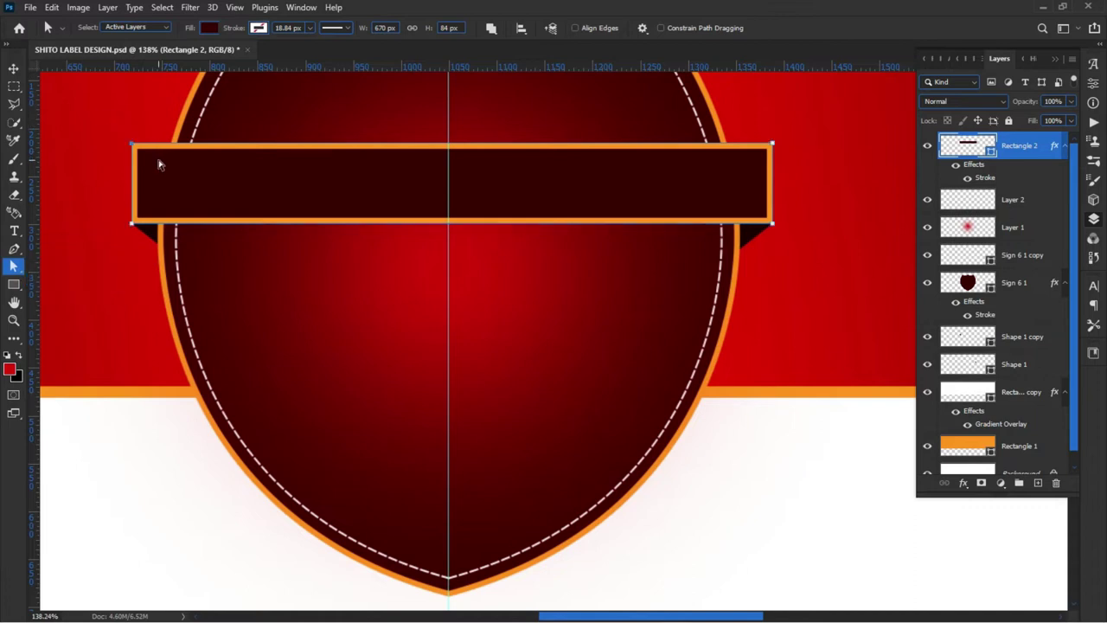
{"action": "left_click_drag", "start_coordinate": [84, 123], "coordinate": [165, 172]}
{"action": "key", "text": "Left"}
{"action": "key", "text": "Left"}
{"action": "key", "text": "Left"}
{"action": "key", "text": "Left"}
{"action": "key", "text": "Left"}
{"action": "key", "text": "Left"}
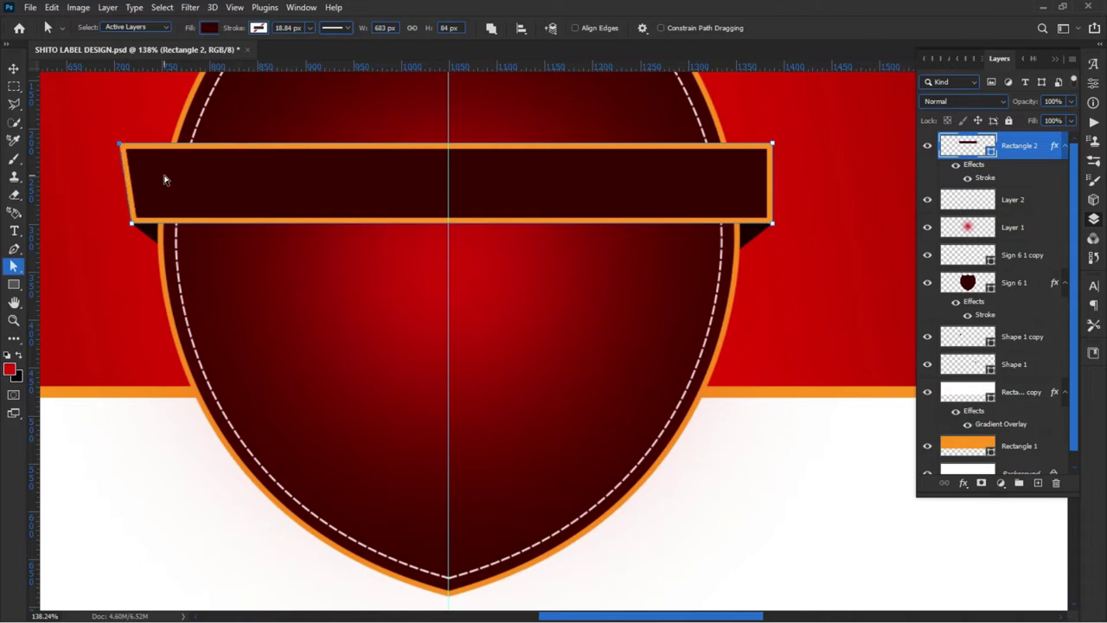
{"action": "left_click_drag", "start_coordinate": [761, 111], "coordinate": [809, 177]}
{"action": "key", "text": "Right"}
{"action": "key", "text": "Right"}
{"action": "key", "text": "Right"}
{"action": "key", "text": "Right"}
{"action": "key", "text": "Right"}
{"action": "key", "text": "Right"}
{"action": "key", "text": "Right"}
{"action": "key", "text": "Right"}
{"action": "key", "text": "Right"}
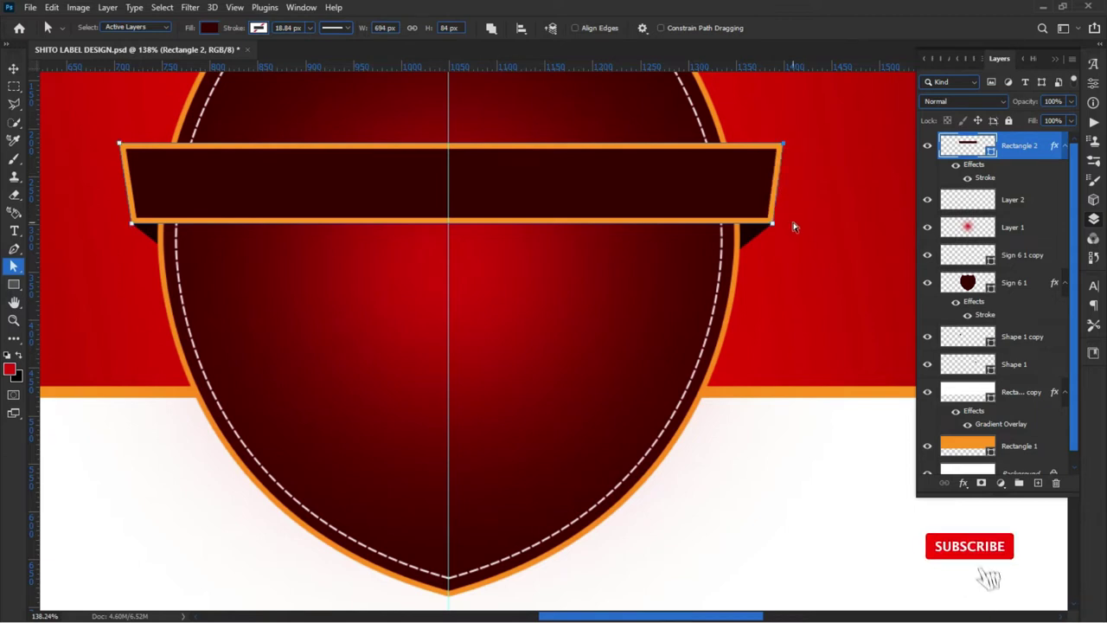
{"action": "key", "text": "Right"}
{"action": "key", "text": "Right"}
{"action": "key", "text": "Right"}
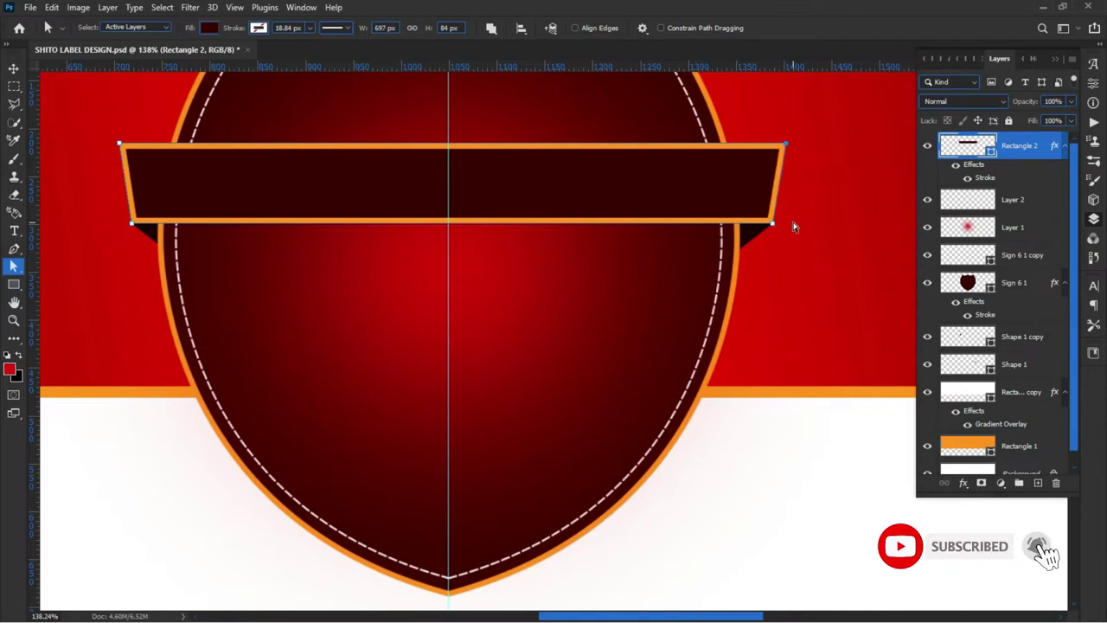
{"action": "left_click", "coordinate": [794, 226]}
Return to the Move tool, deselect the banner, and start File > Open
{"action": "scroll", "coordinate": [559, 315], "scroll_direction": "down", "scroll_amount": 2}
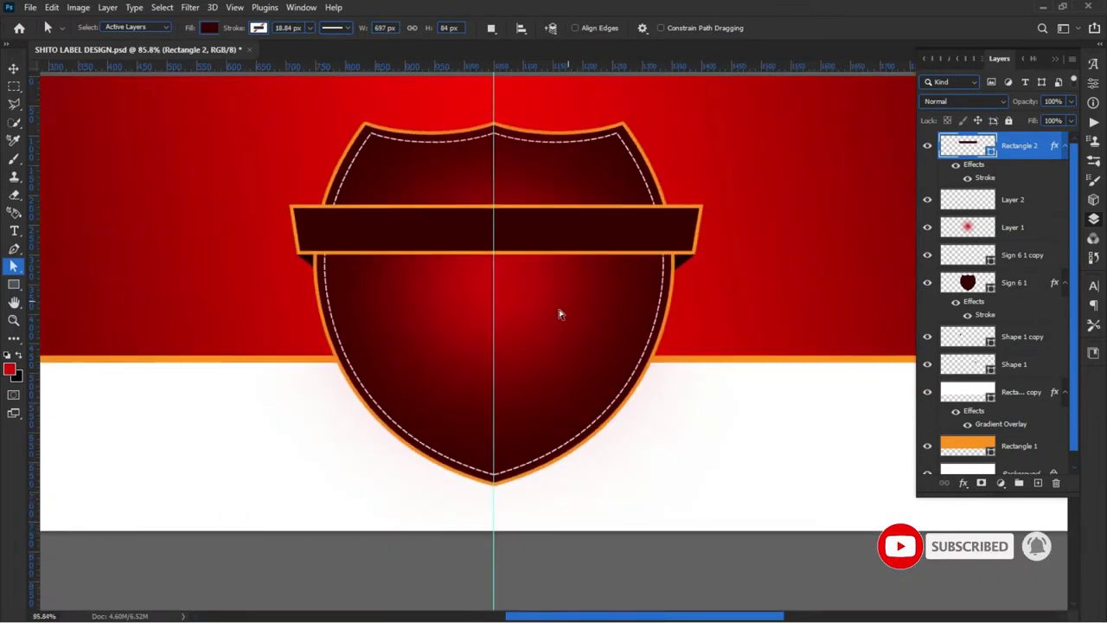
{"action": "scroll", "coordinate": [559, 315], "scroll_direction": "down", "scroll_amount": 1}
{"action": "key", "text": "v"}
{"action": "left_click", "coordinate": [410, 84]}
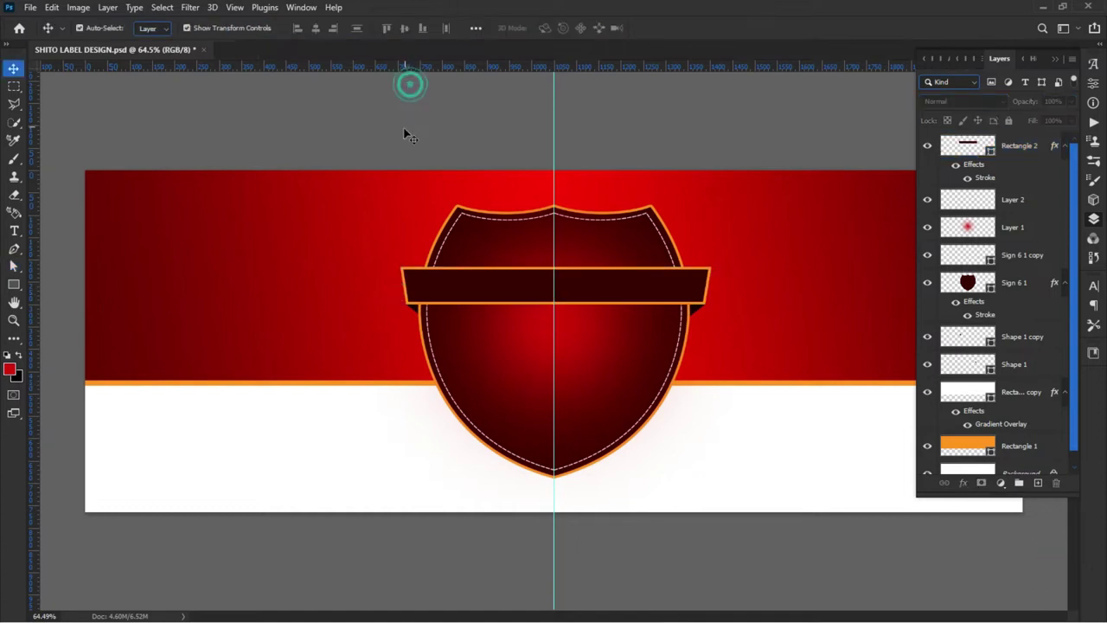
{"action": "scroll", "coordinate": [537, 297], "scroll_direction": "up", "scroll_amount": 1}
{"action": "scroll", "coordinate": [528, 292], "scroll_direction": "up", "scroll_amount": 1}
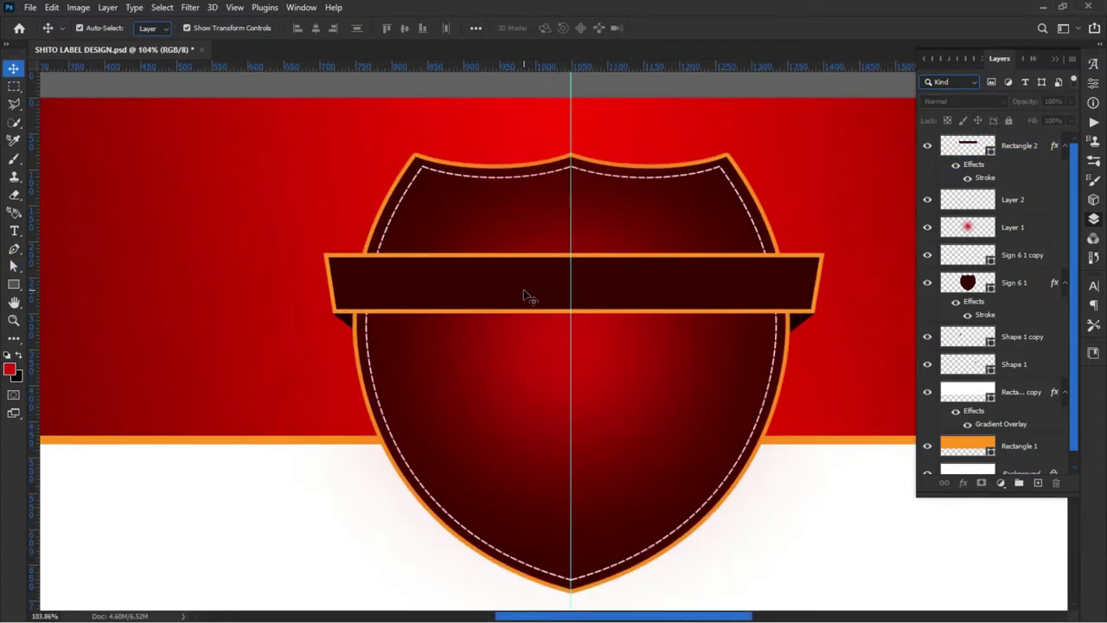
{"action": "scroll", "coordinate": [524, 295], "scroll_direction": "down", "scroll_amount": 1}
{"action": "scroll", "coordinate": [494, 274], "scroll_direction": "down", "scroll_amount": 1}
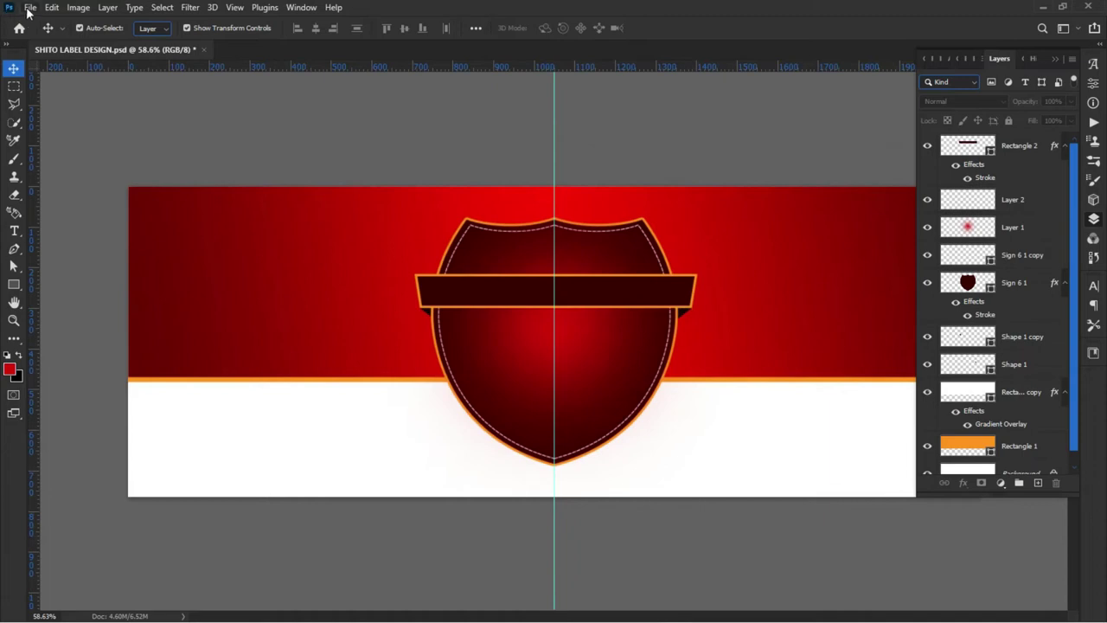
{"action": "left_click", "coordinate": [29, 7]}
{"action": "left_click", "coordinate": [52, 36]}
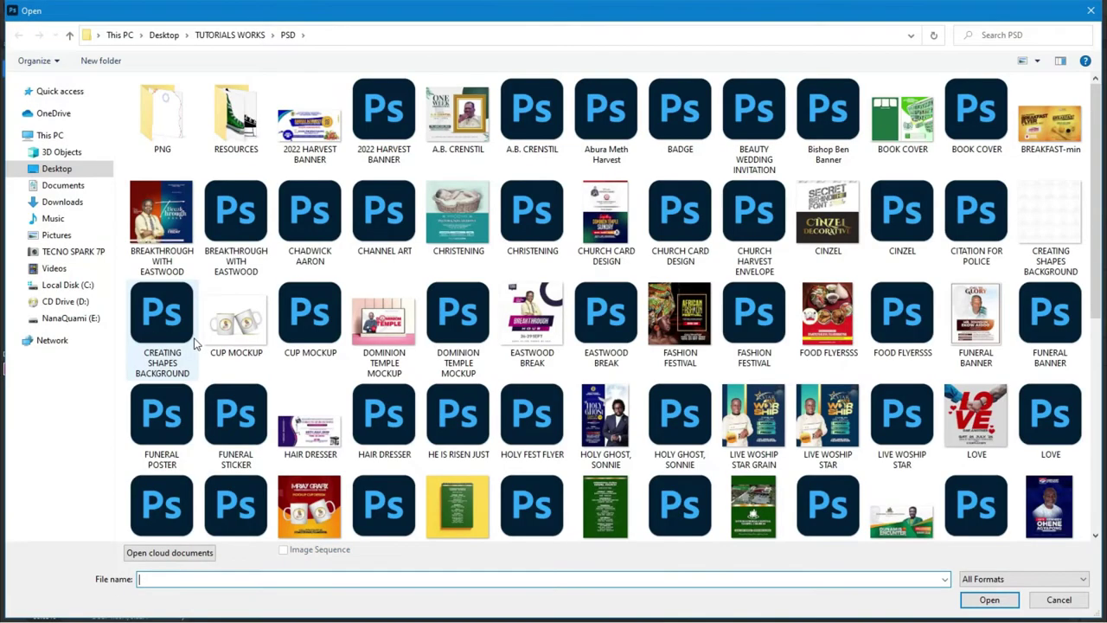
Browse to E:\SUJI STYLED and open SUJIISS.psd
{"action": "left_click", "coordinate": [77, 317]}
{"action": "scroll", "coordinate": [558, 394], "scroll_direction": "down", "scroll_amount": 5}
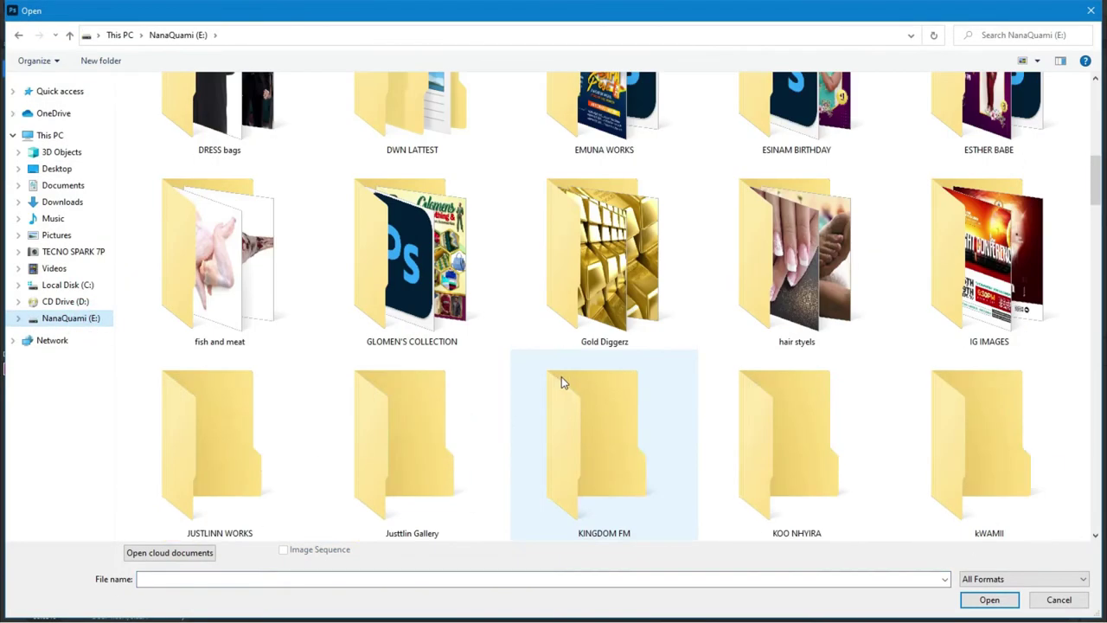
{"action": "scroll", "coordinate": [561, 381], "scroll_direction": "down", "scroll_amount": 5}
{"action": "scroll", "coordinate": [597, 417], "scroll_direction": "down", "scroll_amount": 2}
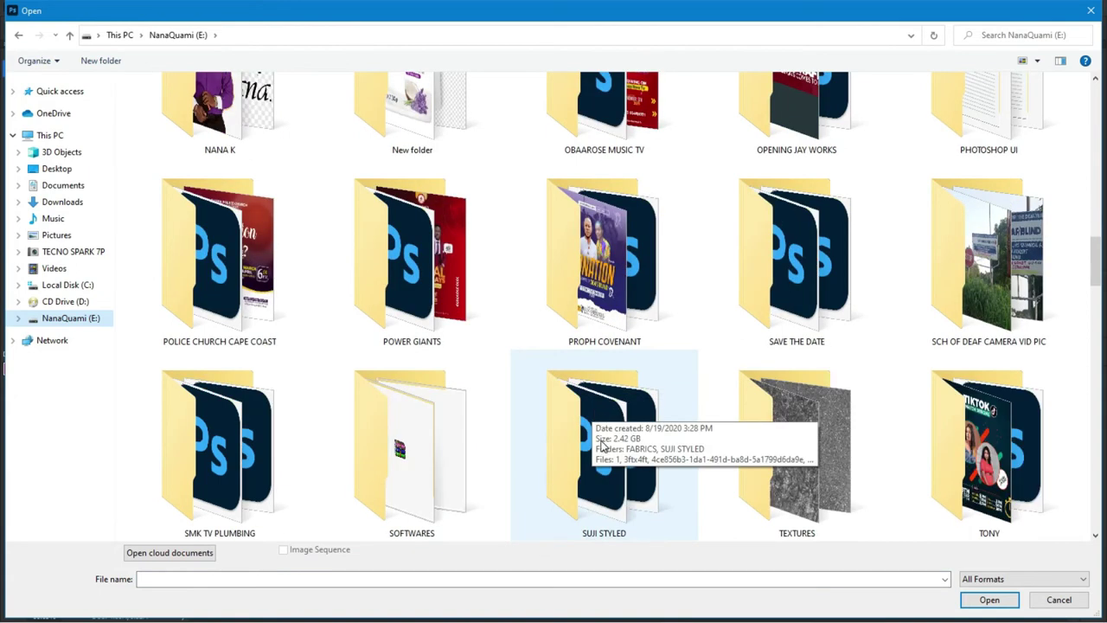
{"action": "double_click", "coordinate": [597, 494]}
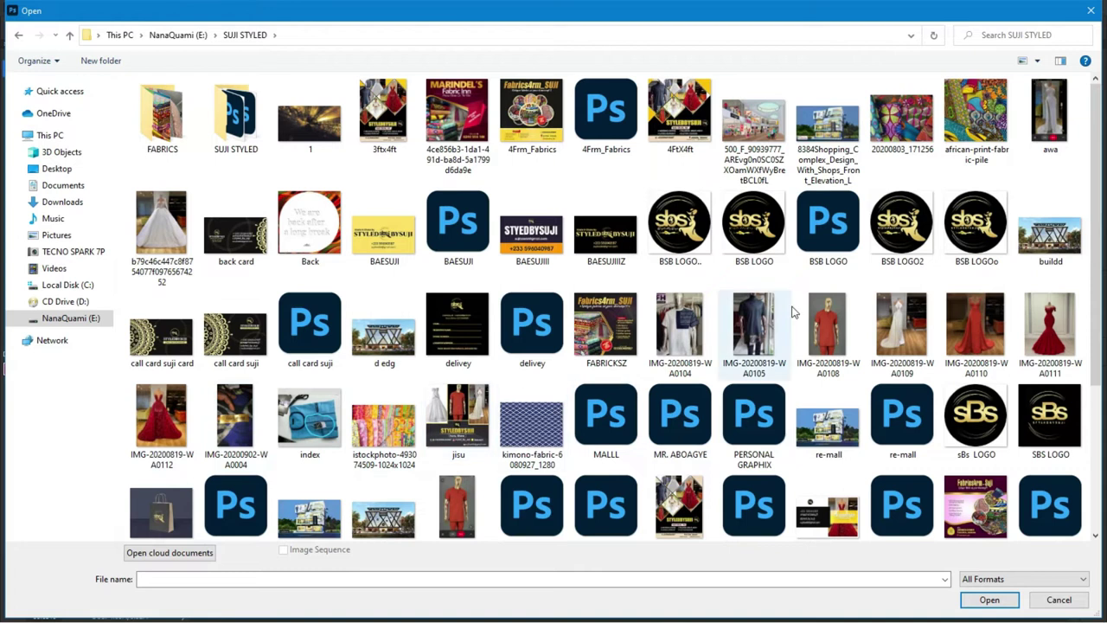
{"action": "scroll", "coordinate": [794, 311], "scroll_direction": "down", "scroll_amount": 3}
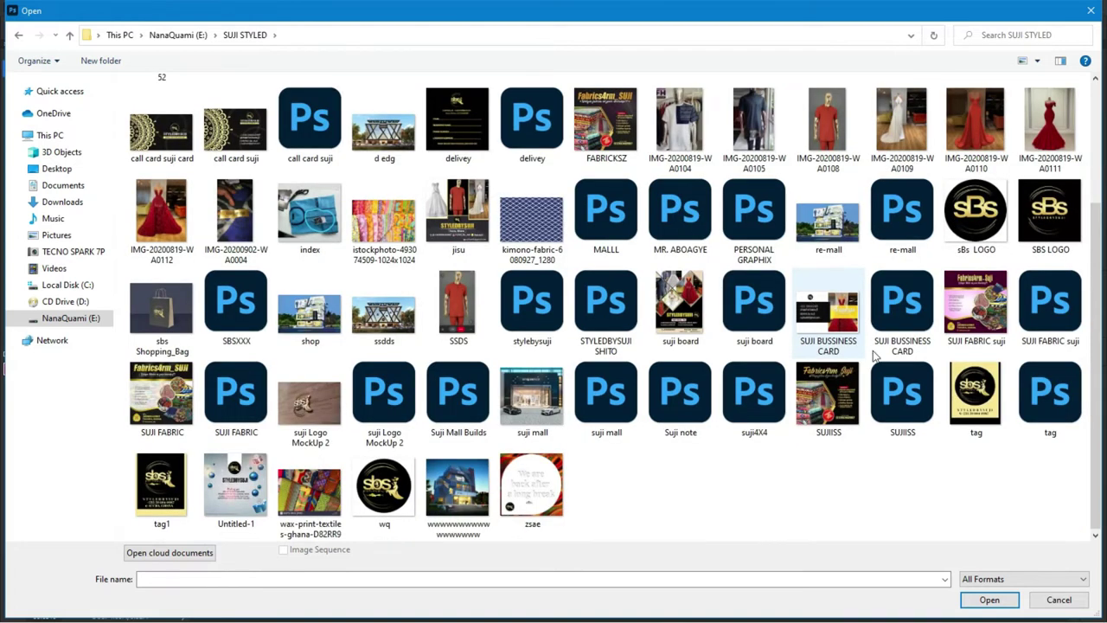
{"action": "mouse_move", "coordinate": [902, 400]}
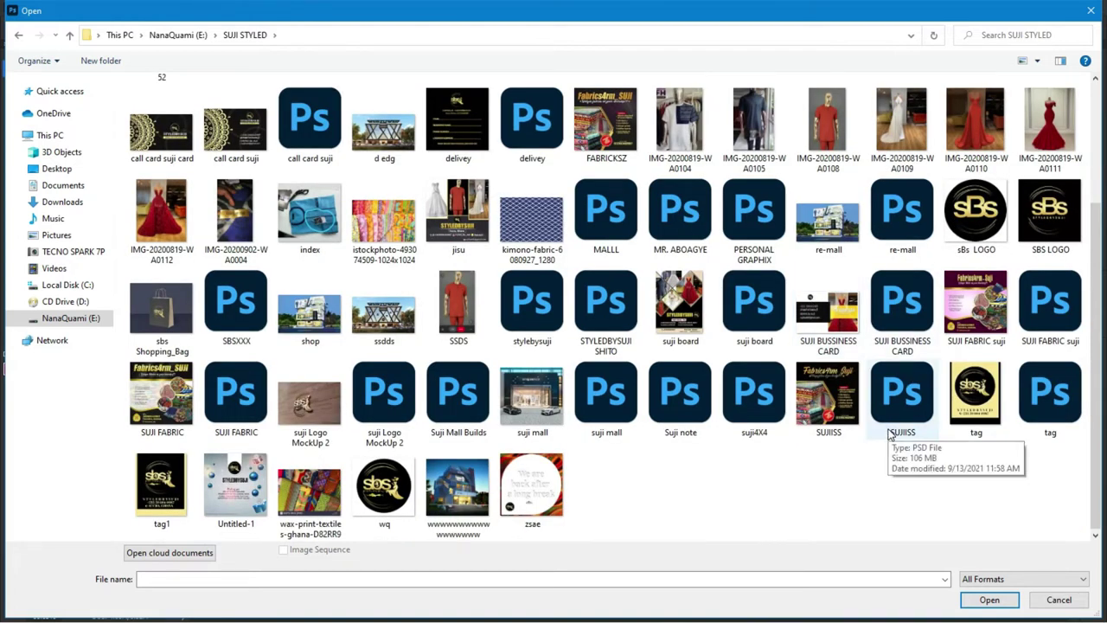
{"action": "scroll", "coordinate": [891, 434], "scroll_direction": "up", "scroll_amount": 3}
{"action": "scroll", "coordinate": [891, 434], "scroll_direction": "down", "scroll_amount": 3}
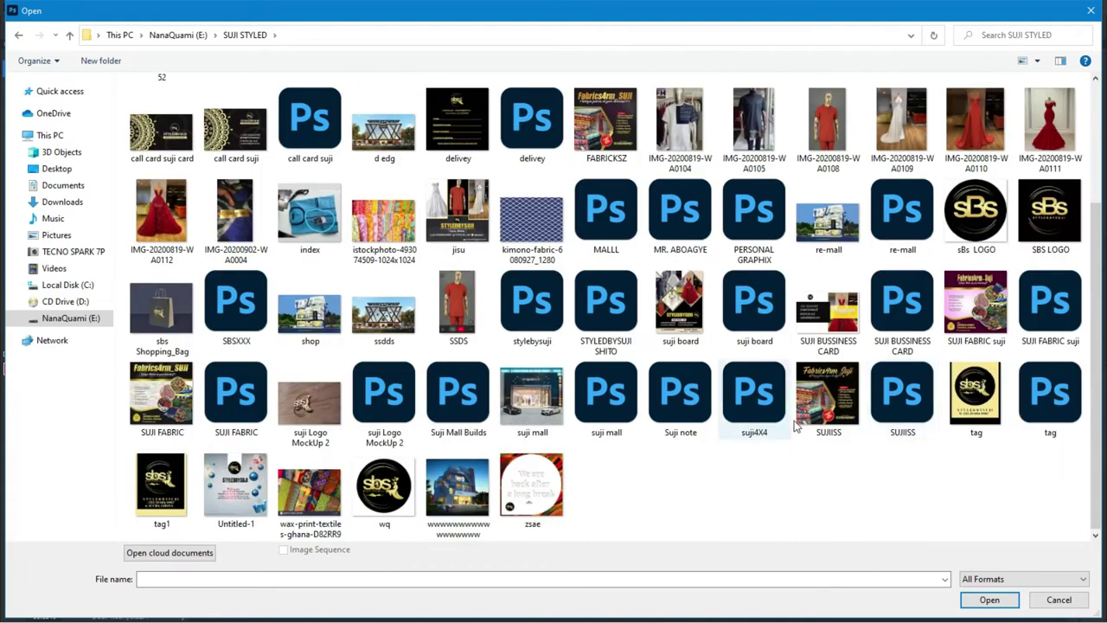
{"action": "left_click", "coordinate": [852, 406]}
{"action": "double_click", "coordinate": [904, 406]}
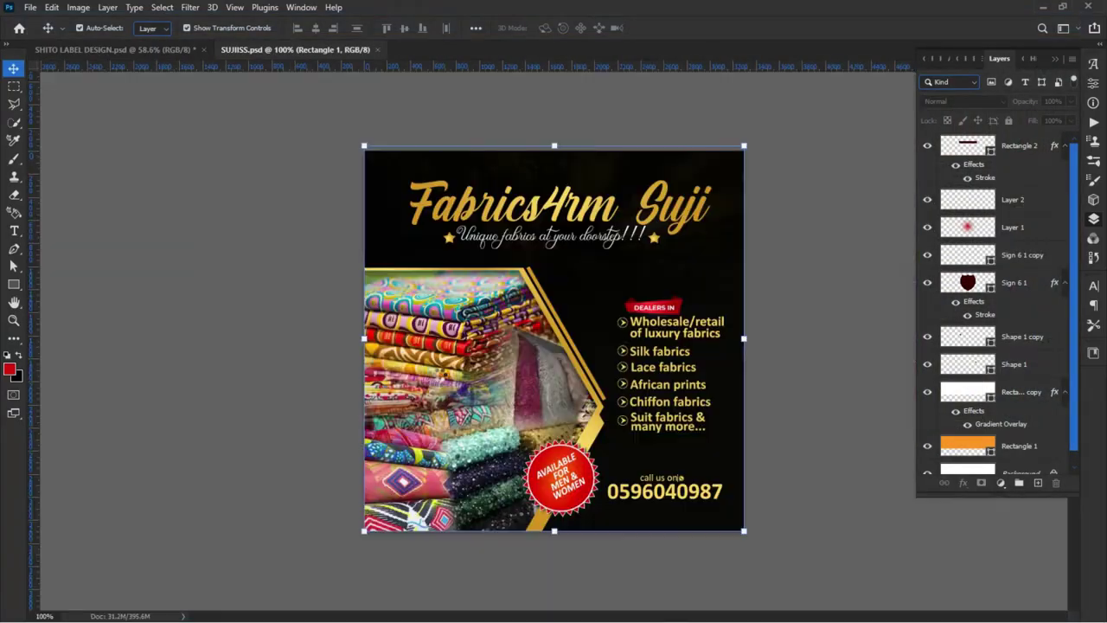
{"action": "left_click", "coordinate": [230, 349]}
{"action": "scroll", "coordinate": [481, 427], "scroll_direction": "up", "scroll_amount": 1}
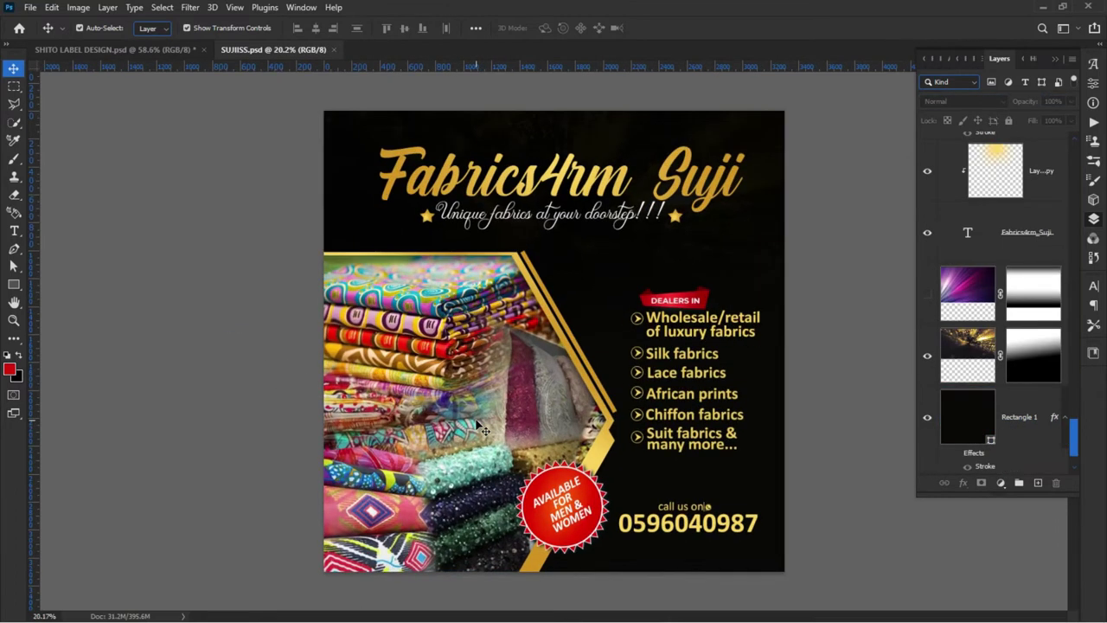
{"action": "scroll", "coordinate": [481, 428], "scroll_direction": "up", "scroll_amount": 1}
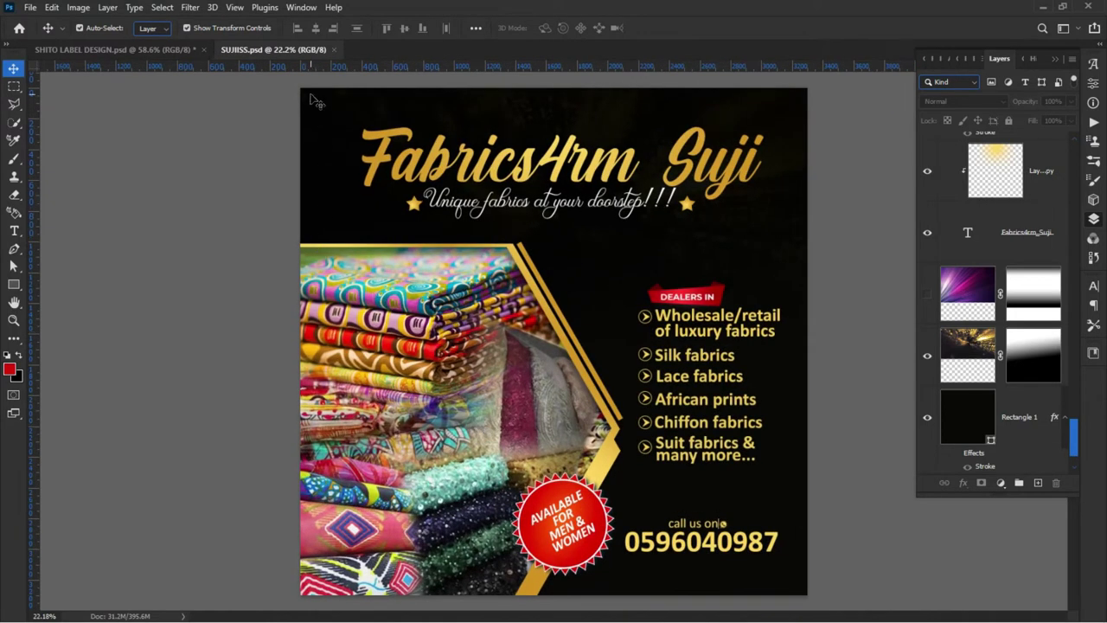
Close the SUJIISS document and open the BAESUJI design file
{"action": "left_click", "coordinate": [334, 49]}
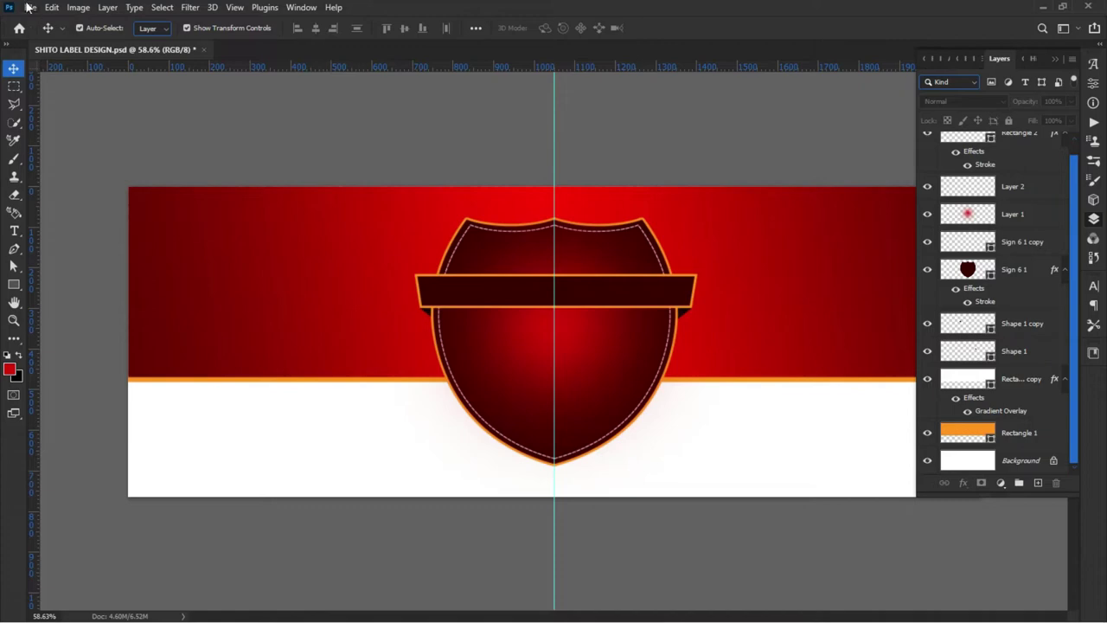
{"action": "left_click", "coordinate": [31, 7]}
{"action": "left_click", "coordinate": [43, 34]}
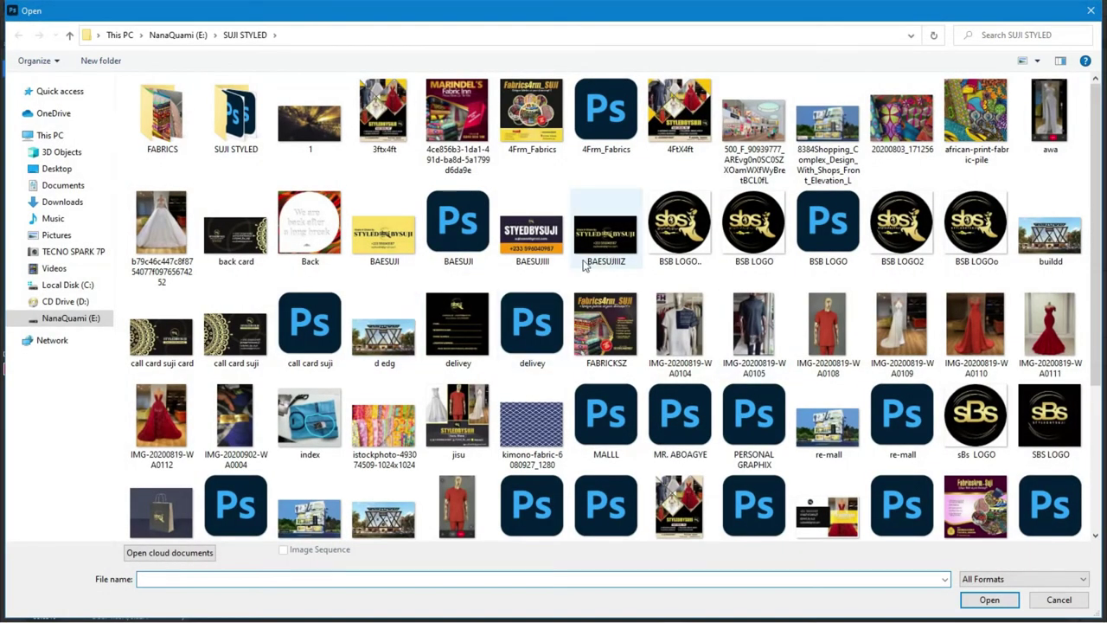
{"action": "mouse_move", "coordinate": [457, 227]}
{"action": "double_click", "coordinate": [458, 246]}
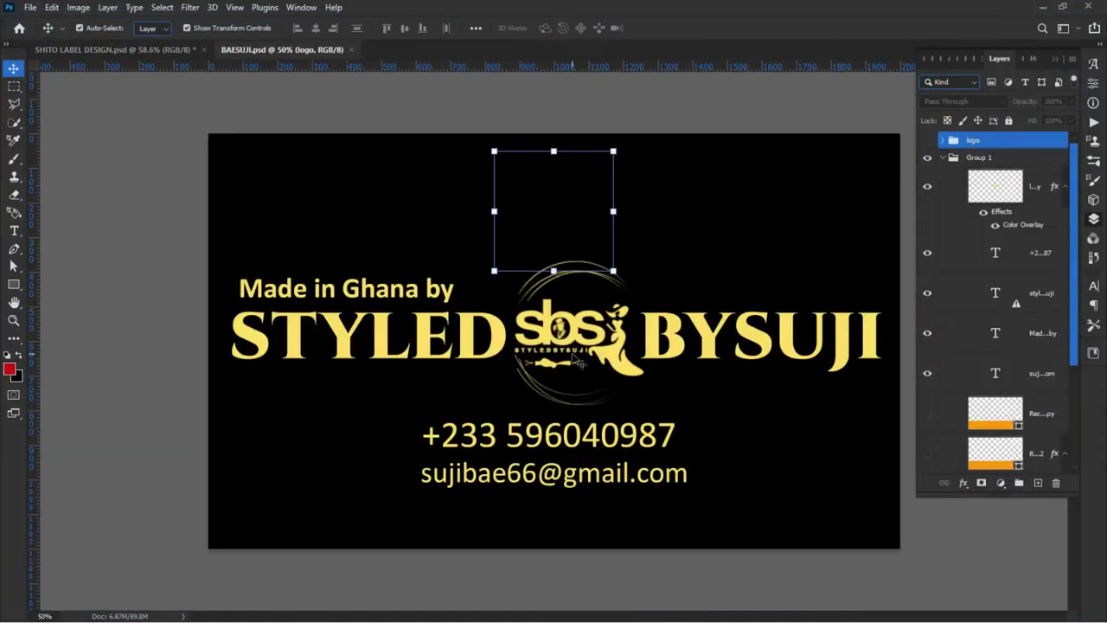
Copy the sbs logo onto the SHITO label's shield and scale it to about 40%
{"action": "left_click", "coordinate": [578, 359]}
{"action": "left_click_drag", "start_coordinate": [560, 329], "coordinate": [115, 48]}
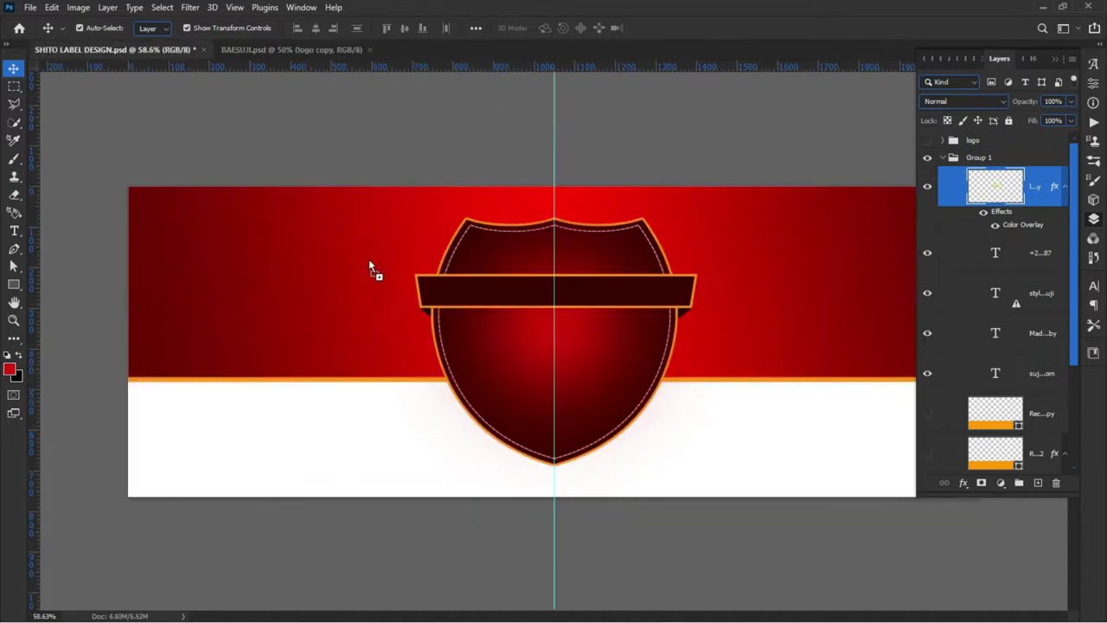
{"action": "left_click_drag", "start_coordinate": [116, 49], "coordinate": [565, 375]}
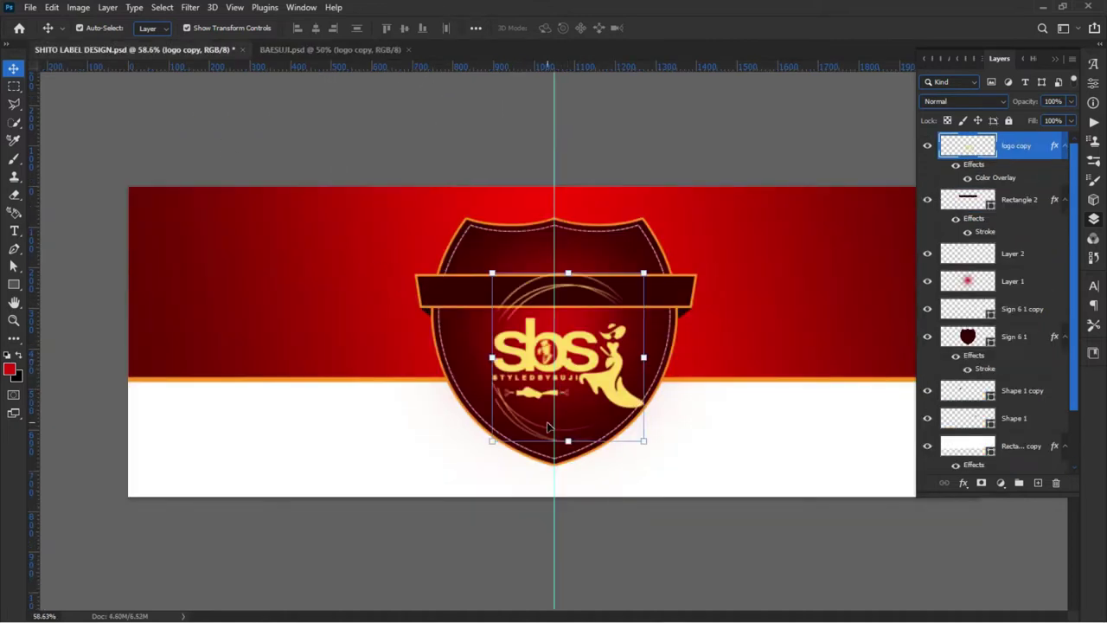
{"action": "scroll", "coordinate": [565, 375], "scroll_direction": "up", "scroll_amount": 1}
{"action": "scroll", "coordinate": [566, 372], "scroll_direction": "up", "scroll_amount": 2}
{"action": "scroll", "coordinate": [571, 365], "scroll_direction": "up", "scroll_amount": 1}
{"action": "scroll", "coordinate": [575, 364], "scroll_direction": "down", "scroll_amount": 1}
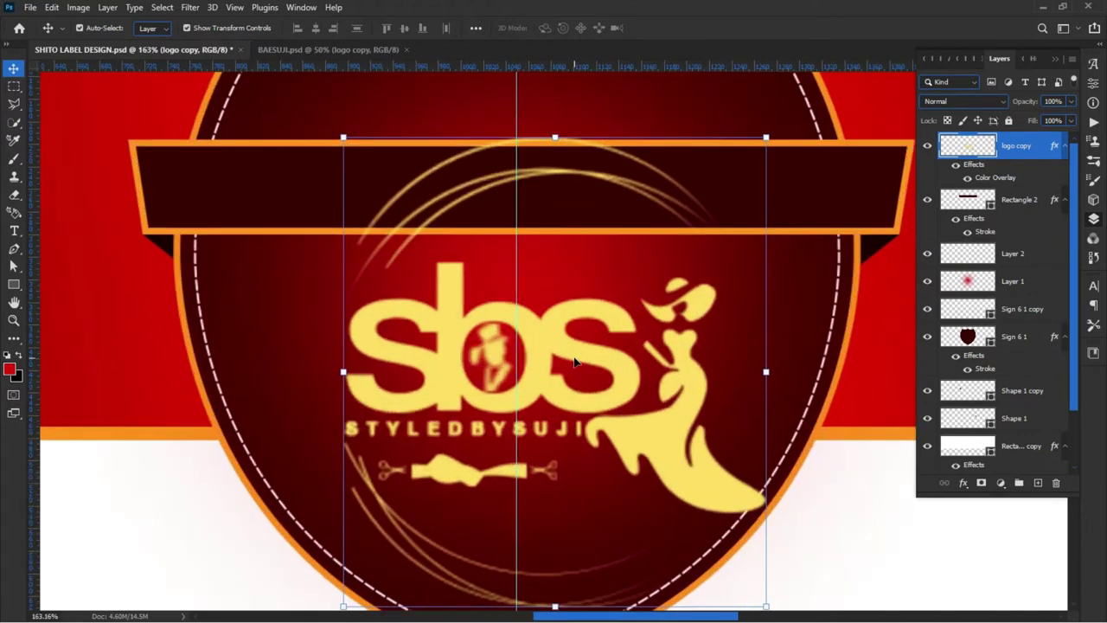
{"action": "scroll", "coordinate": [576, 366], "scroll_direction": "down", "scroll_amount": 1}
{"action": "scroll", "coordinate": [580, 372], "scroll_direction": "down", "scroll_amount": 1}
{"action": "scroll", "coordinate": [584, 380], "scroll_direction": "down", "scroll_amount": 1}
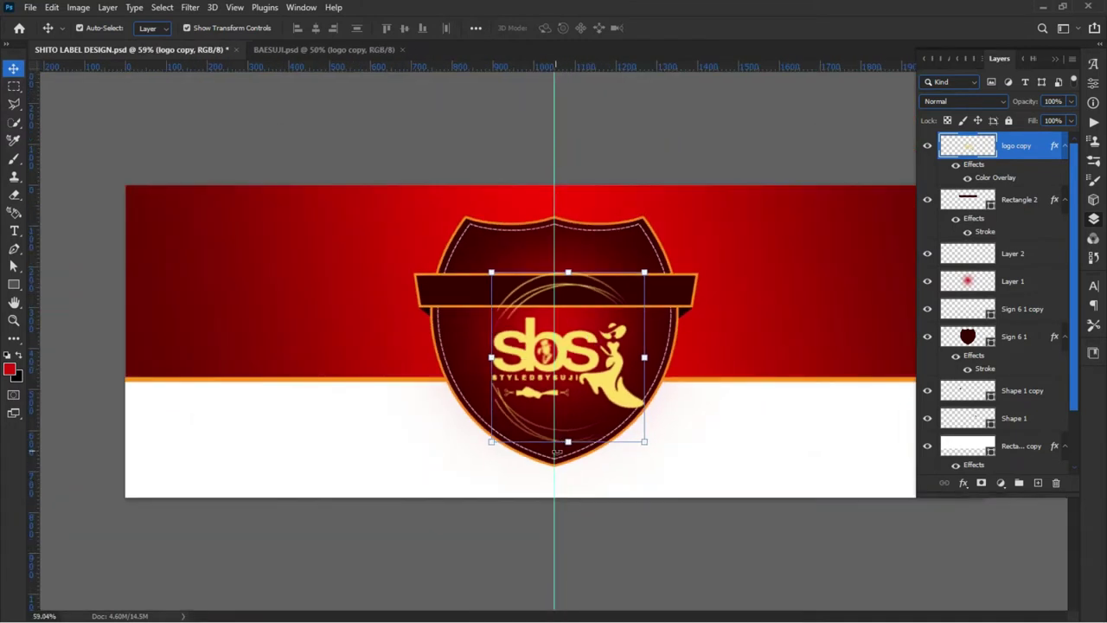
{"action": "key", "text": "ctrl+t"}
{"action": "mouse_move", "coordinate": [568, 443]}
{"action": "left_mouse_down"}
{"action": "mouse_move", "coordinate": [568, 344]}
{"action": "mouse_move", "coordinate": [553, 359]}
{"action": "left_mouse_up"}
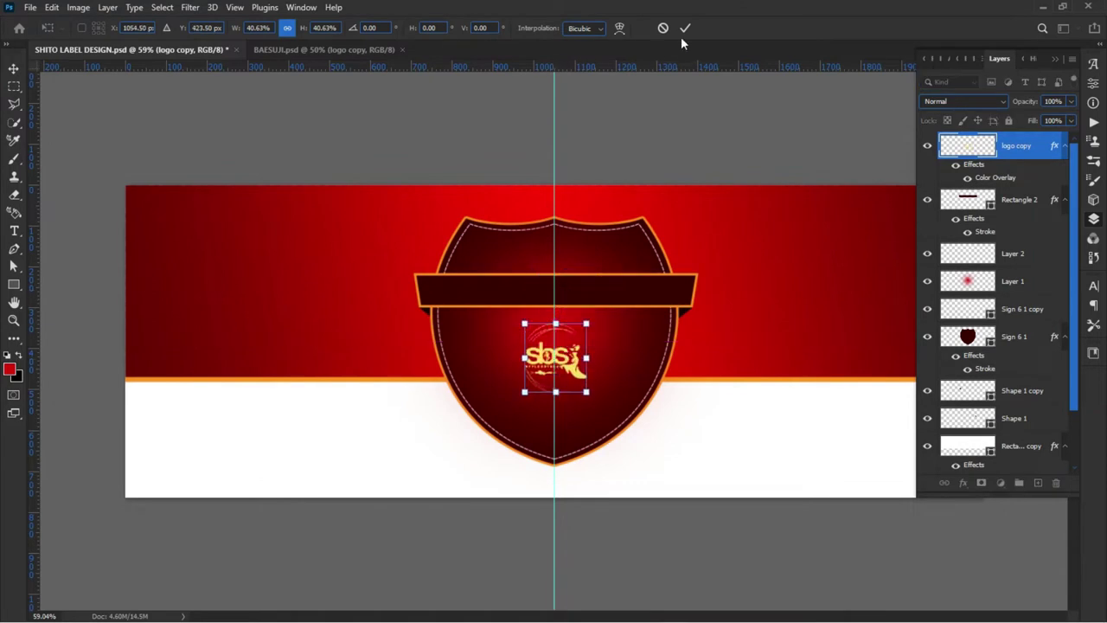
{"action": "left_click", "coordinate": [685, 29]}
{"action": "left_click", "coordinate": [29, 6]}
{"action": "left_click", "coordinate": [44, 30]}
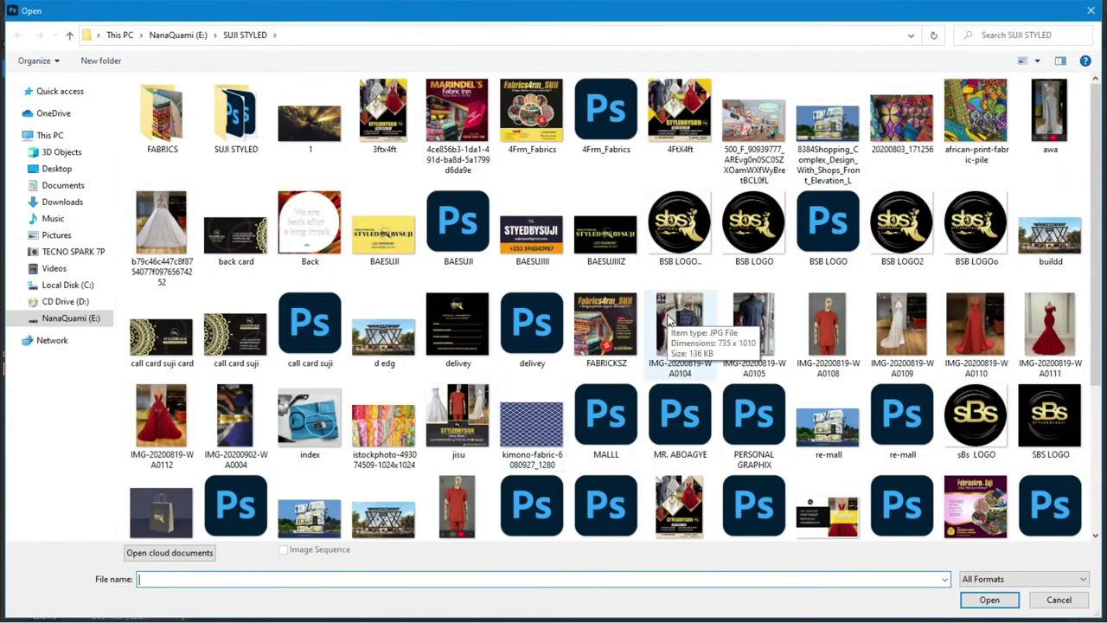
{"action": "double_click", "coordinate": [805, 221]}
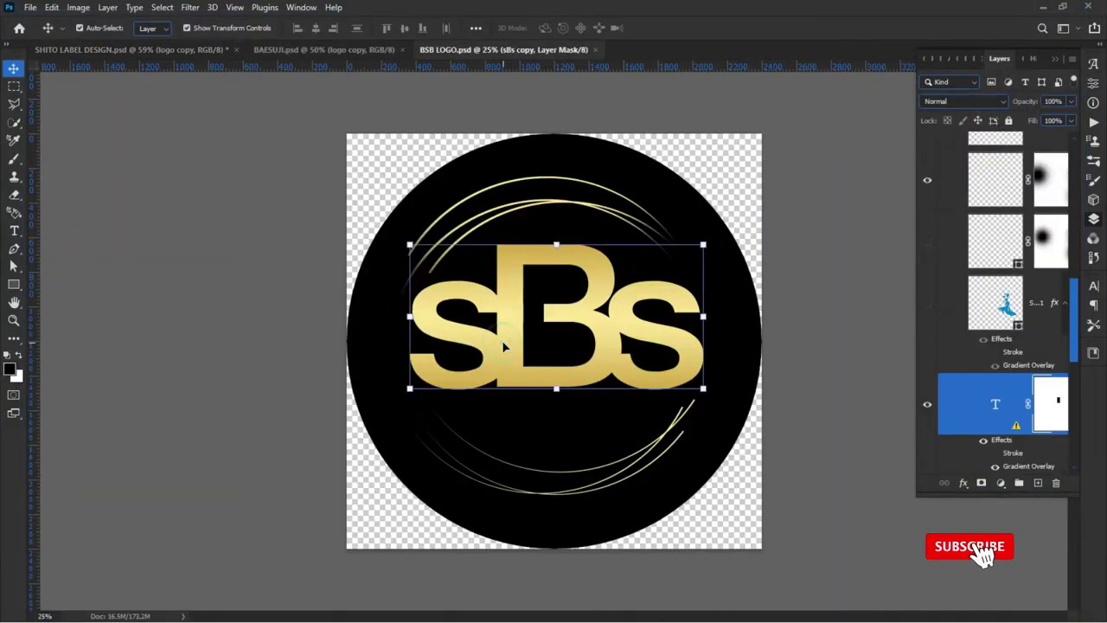
{"action": "scroll", "coordinate": [1013, 355], "scroll_direction": "down", "scroll_amount": 5}
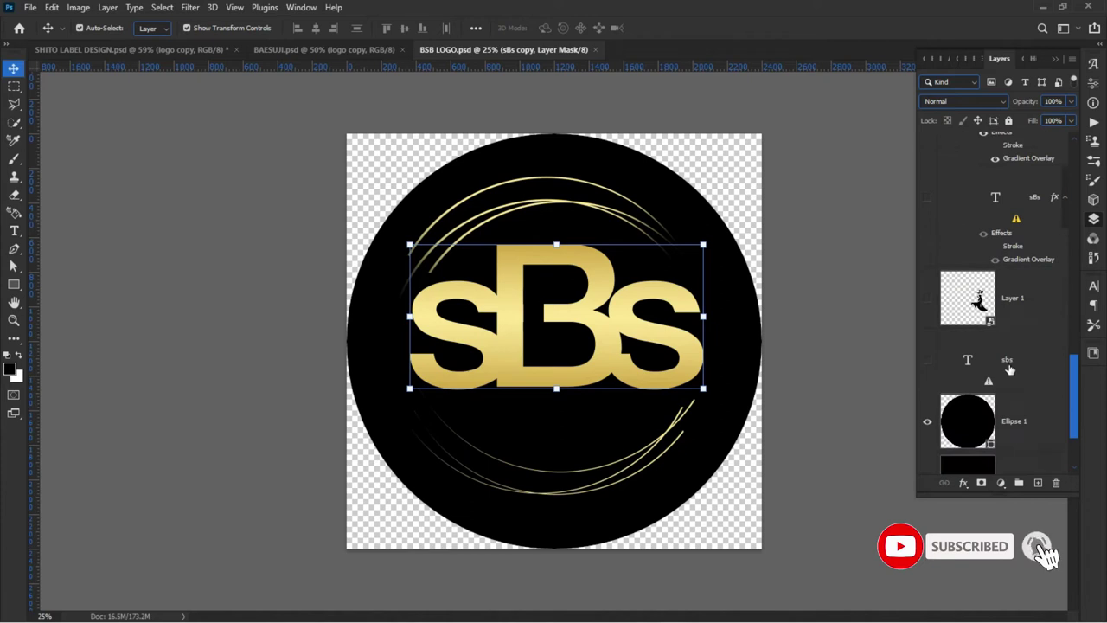
{"action": "left_click", "coordinate": [928, 299]}
{"action": "left_click", "coordinate": [928, 299]}
{"action": "left_click", "coordinate": [927, 421]}
{"action": "left_click", "coordinate": [927, 421]}
{"action": "left_click", "coordinate": [926, 421]}
{"action": "left_click", "coordinate": [928, 297]}
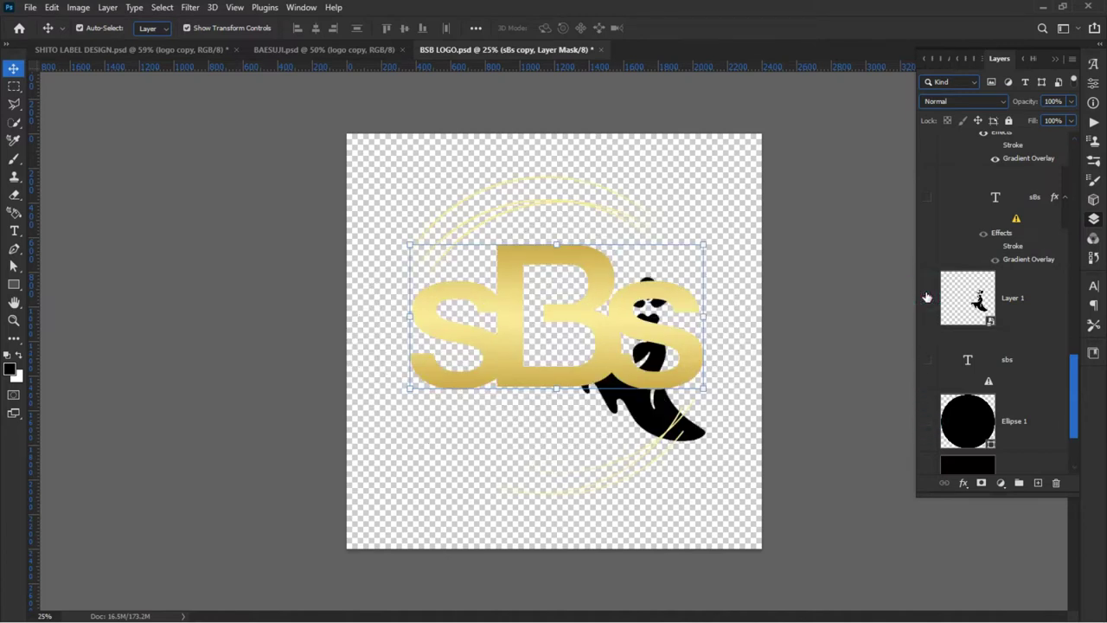
{"action": "scroll", "coordinate": [1027, 362], "scroll_direction": "up", "scroll_amount": 3}
{"action": "scroll", "coordinate": [1027, 362], "scroll_direction": "up", "scroll_amount": 3}
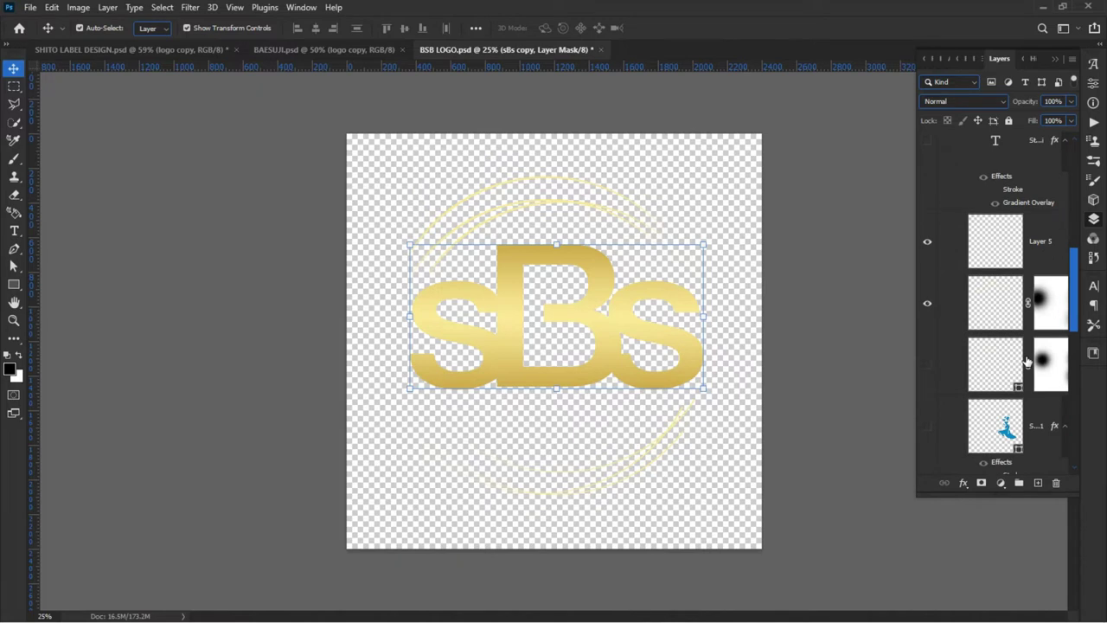
{"action": "left_click", "coordinate": [929, 425]}
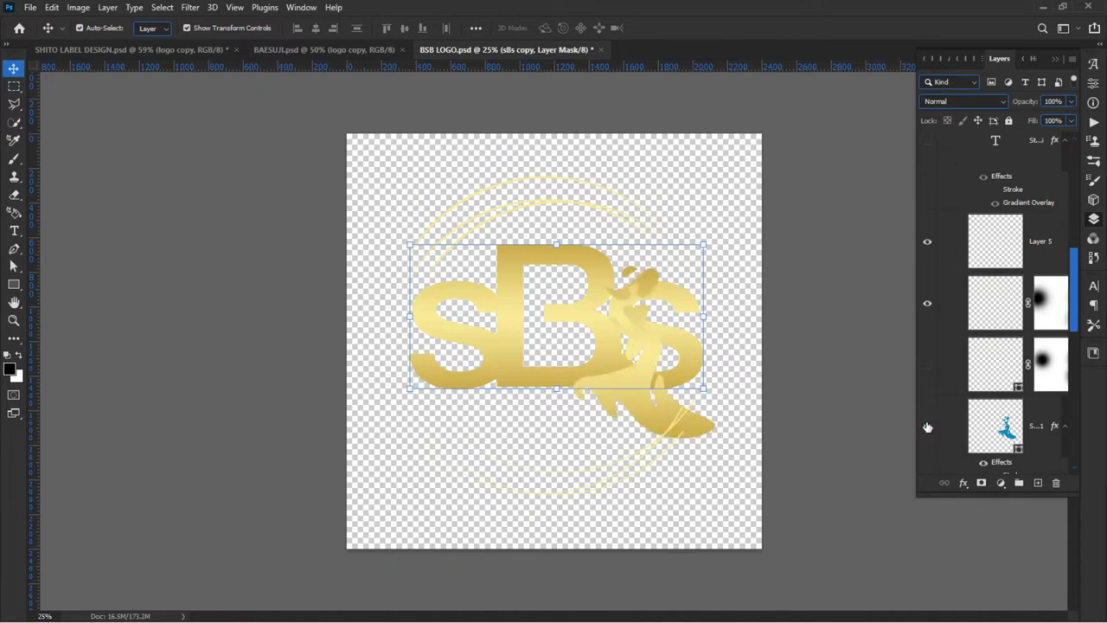
{"action": "left_click", "coordinate": [927, 426]}
{"action": "left_click", "coordinate": [928, 427]}
{"action": "left_click", "coordinate": [929, 370]}
{"action": "left_click", "coordinate": [928, 370]}
{"action": "scroll", "coordinate": [929, 377], "scroll_direction": "down", "scroll_amount": 3}
{"action": "scroll", "coordinate": [928, 380], "scroll_direction": "down", "scroll_amount": 3}
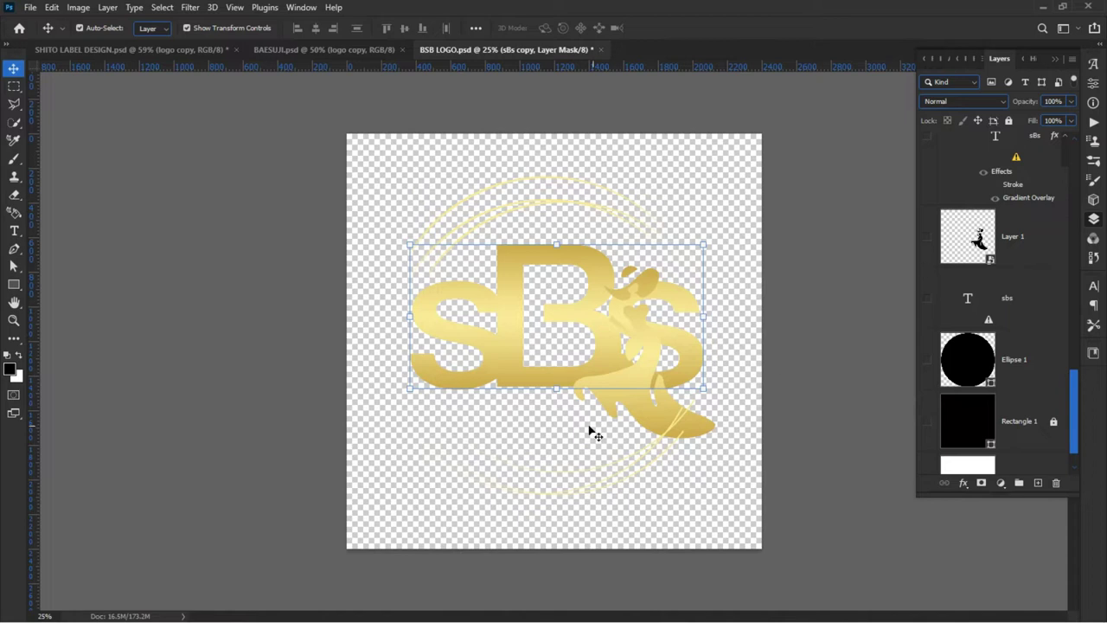
{"action": "left_click", "coordinate": [970, 330]}
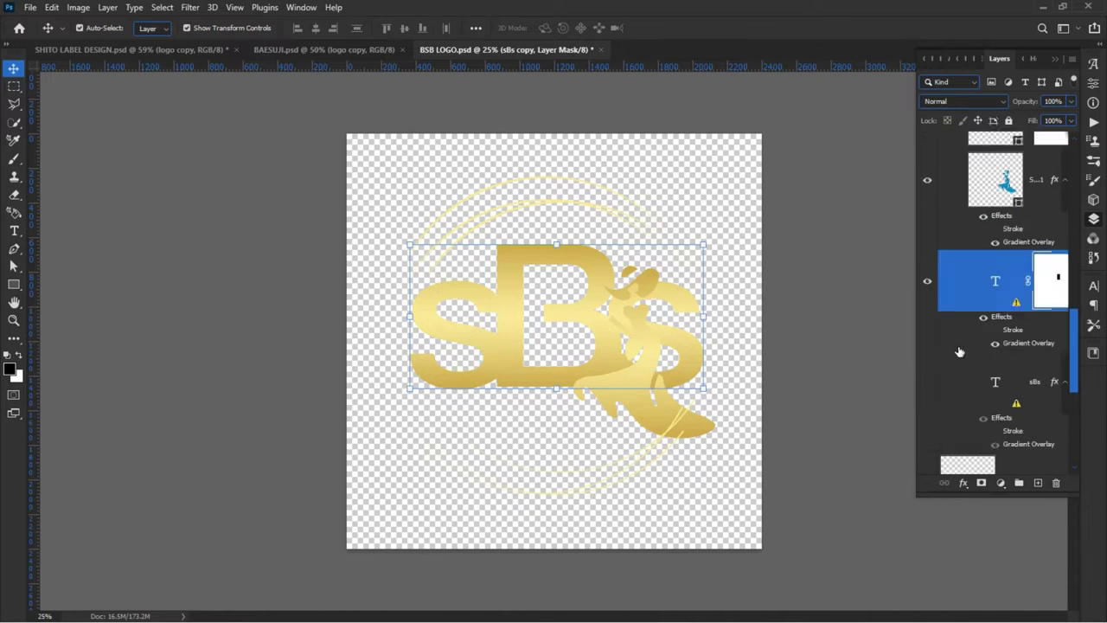
{"action": "scroll", "coordinate": [972, 346], "scroll_direction": "up", "scroll_amount": 3}
{"action": "left_click", "coordinate": [927, 346]}
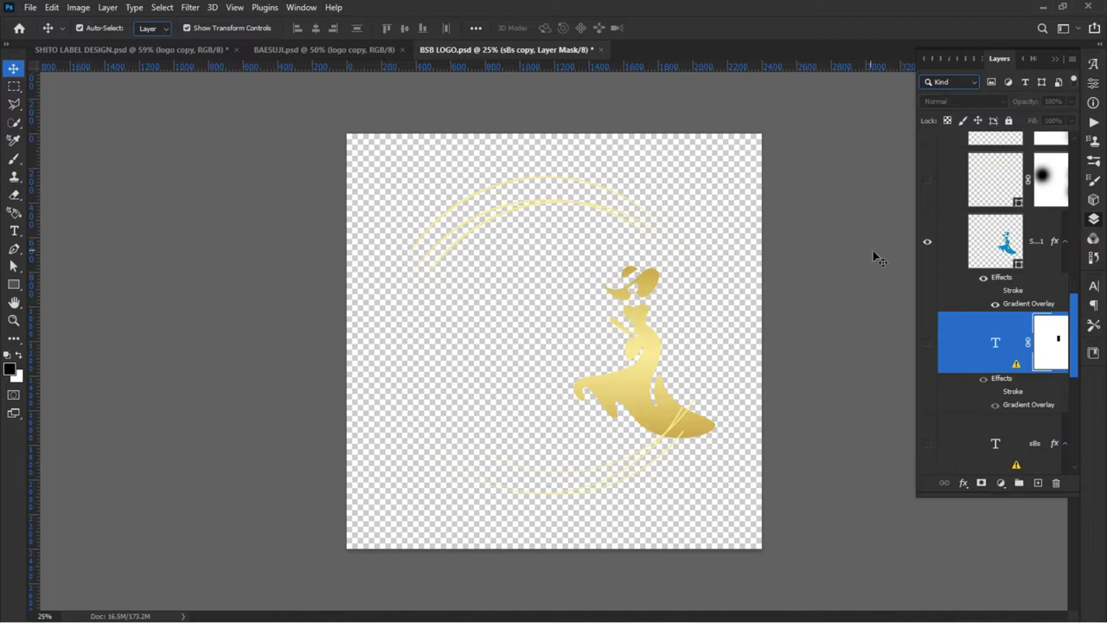
{"action": "scroll", "coordinate": [968, 322], "scroll_direction": "up", "scroll_amount": 3}
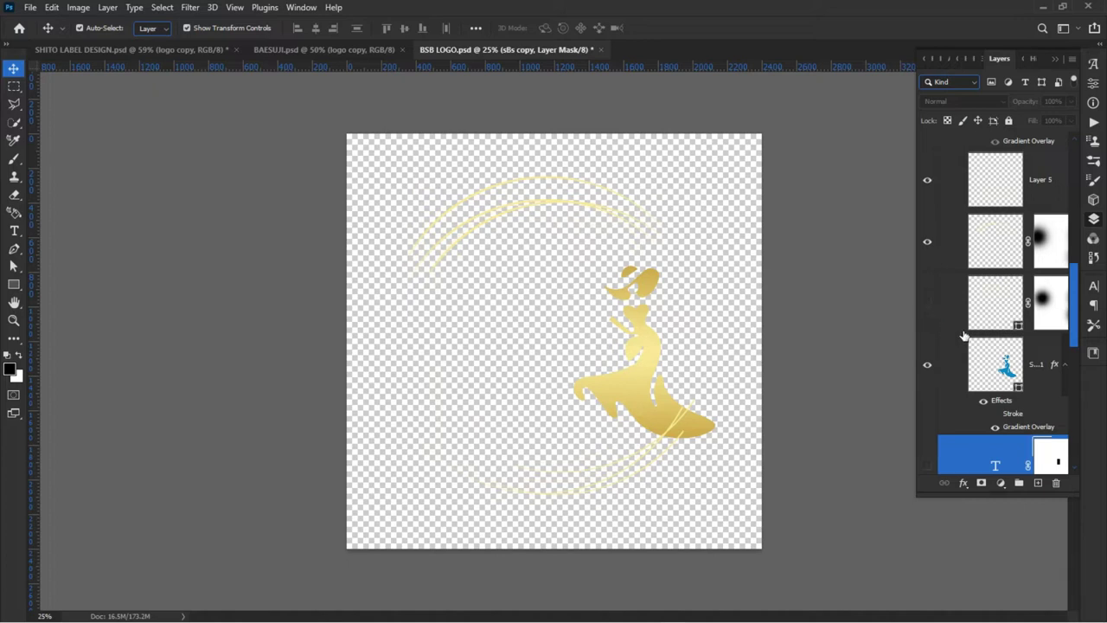
{"action": "scroll", "coordinate": [964, 336], "scroll_direction": "down", "scroll_amount": 3}
{"action": "left_click_drag", "start_coordinate": [375, 163], "coordinate": [432, 271]}
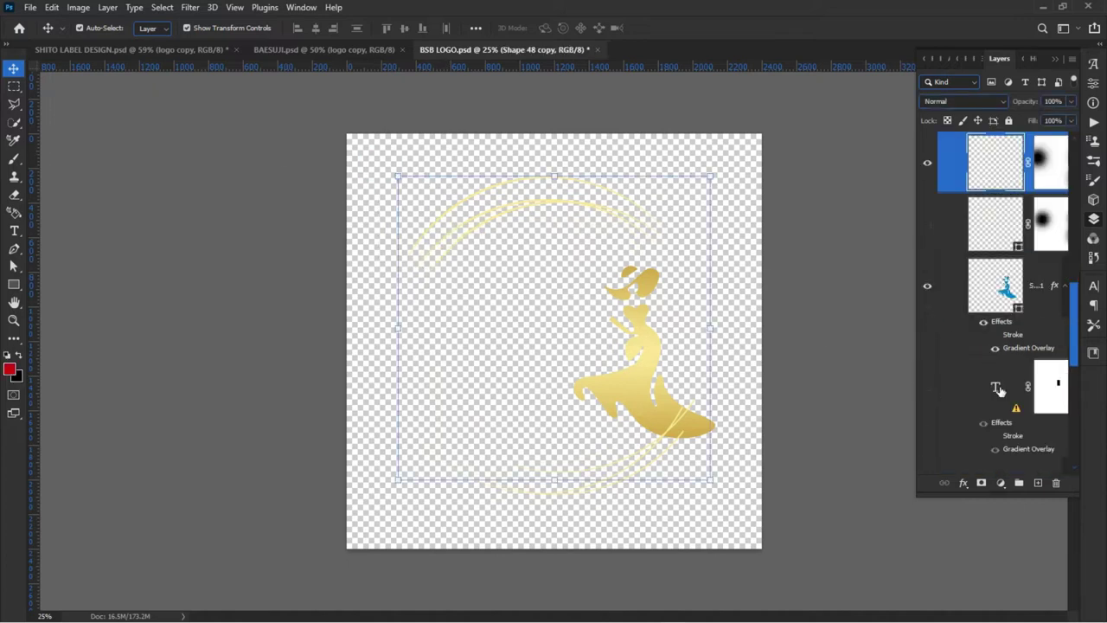
{"action": "left_click", "coordinate": [928, 166]}
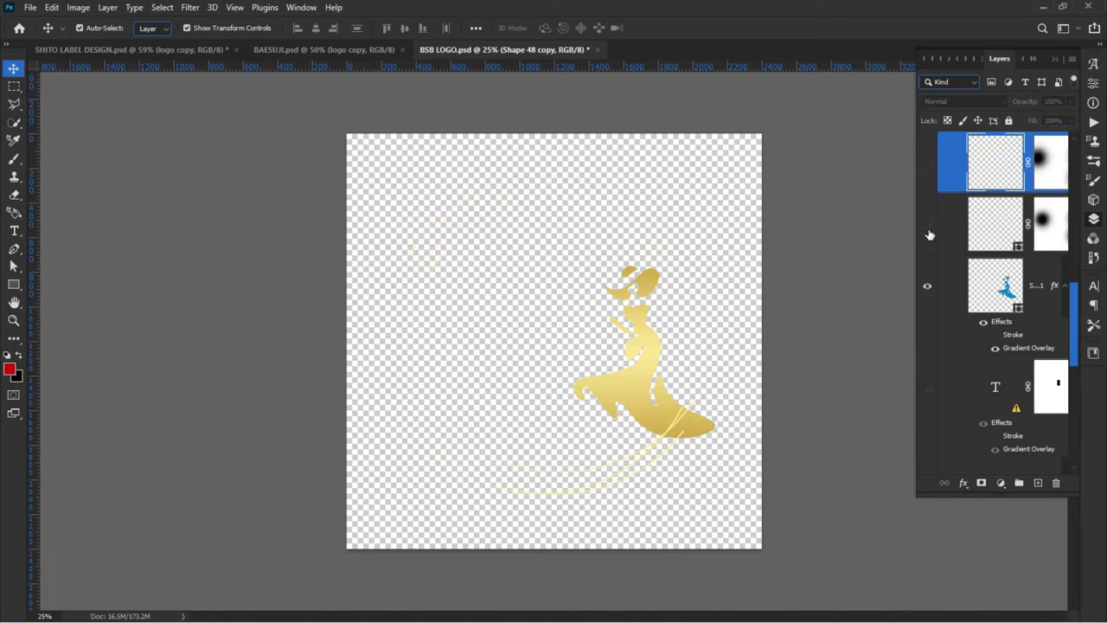
{"action": "left_click", "coordinate": [925, 224]}
{"action": "scroll", "coordinate": [951, 253], "scroll_direction": "up", "scroll_amount": 4}
{"action": "left_click", "coordinate": [925, 251]}
{"action": "left_click", "coordinate": [926, 251]}
{"action": "scroll", "coordinate": [925, 253], "scroll_direction": "up", "scroll_amount": 3}
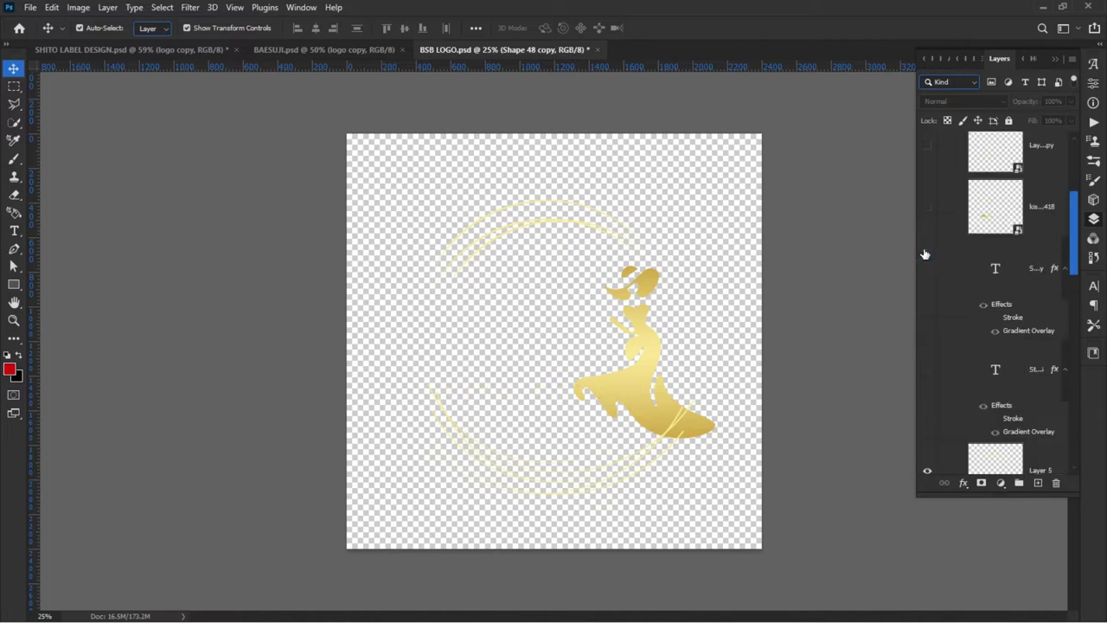
{"action": "left_click", "coordinate": [928, 270]}
{"action": "left_click", "coordinate": [928, 210]}
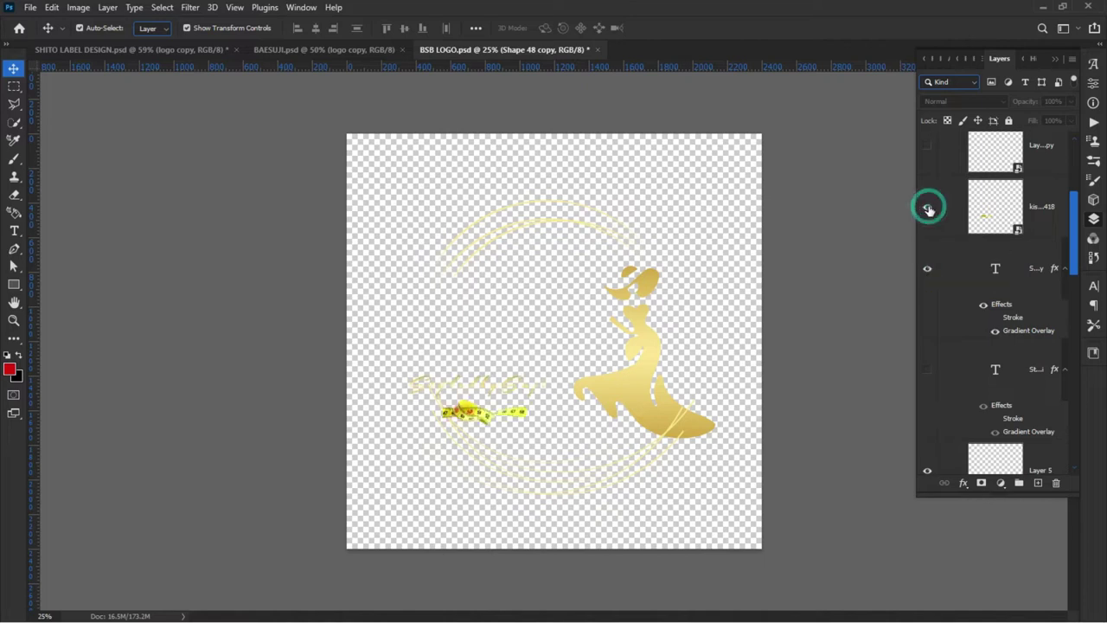
{"action": "left_click", "coordinate": [929, 149]}
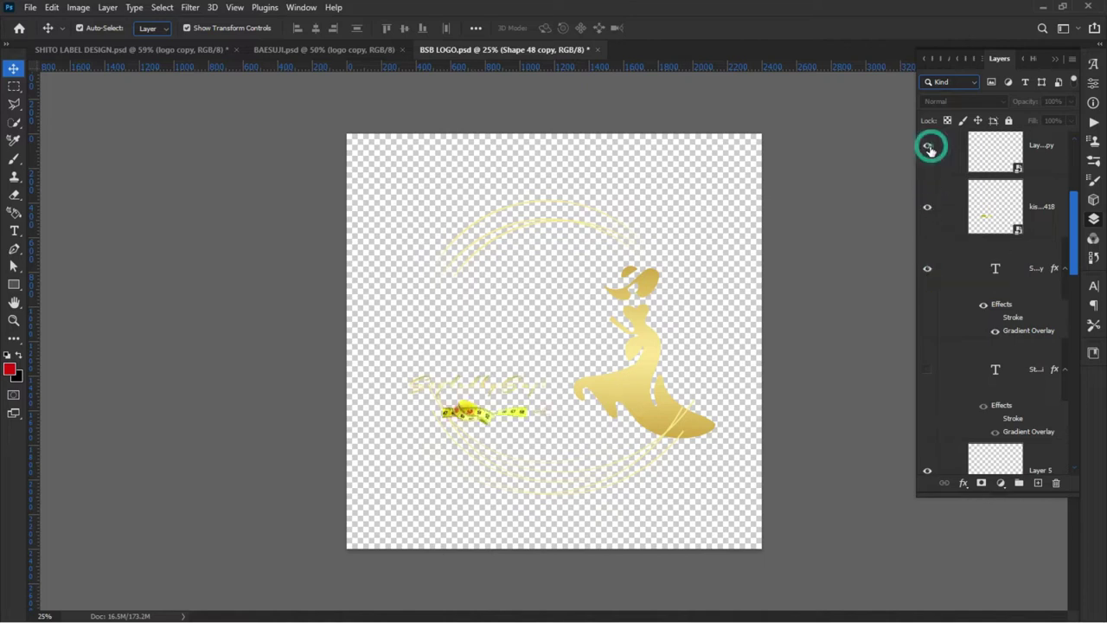
{"action": "scroll", "coordinate": [938, 203], "scroll_direction": "up", "scroll_amount": 3}
{"action": "left_click", "coordinate": [928, 171]}
{"action": "scroll", "coordinate": [930, 190], "scroll_direction": "up", "scroll_amount": 2}
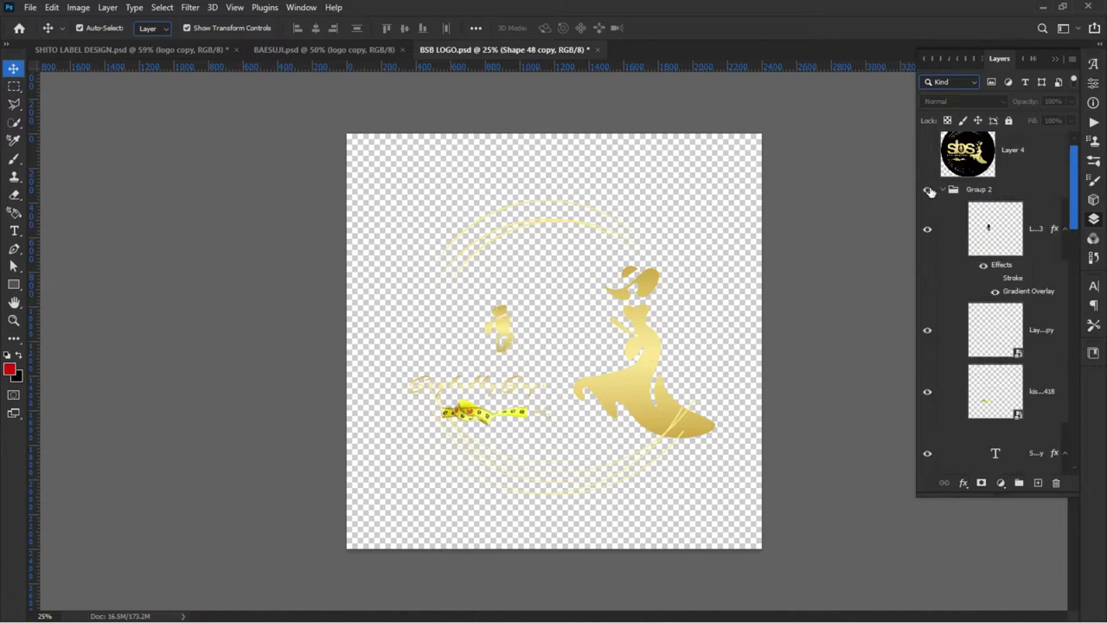
{"action": "scroll", "coordinate": [934, 212], "scroll_direction": "down", "scroll_amount": 5}
{"action": "scroll", "coordinate": [939, 223], "scroll_direction": "down", "scroll_amount": 2}
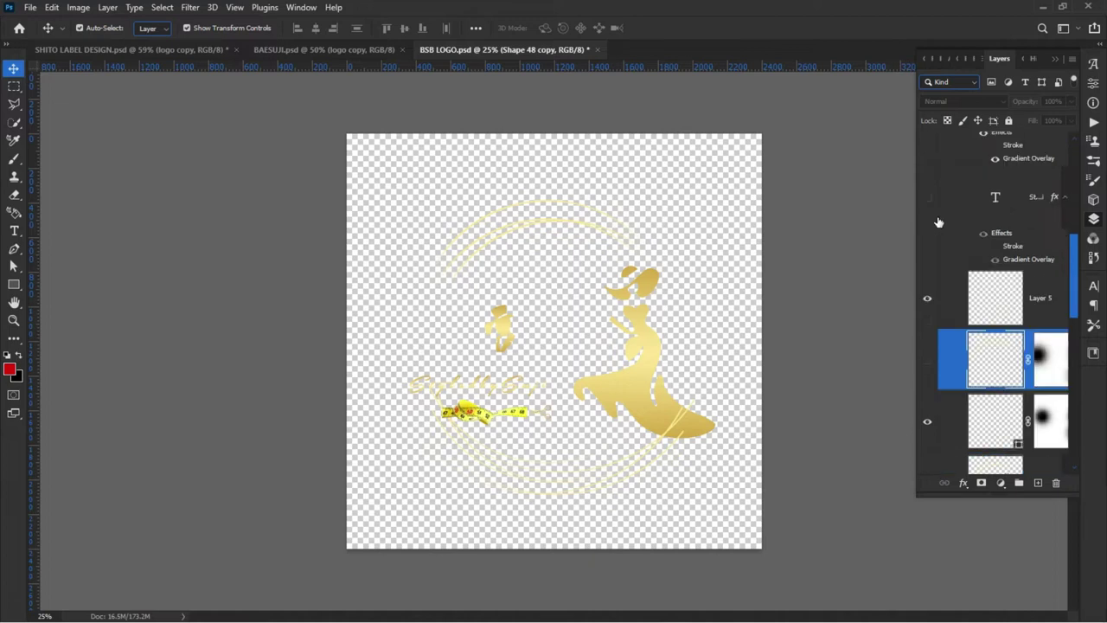
{"action": "left_click", "coordinate": [927, 359]}
{"action": "left_click", "coordinate": [926, 358]}
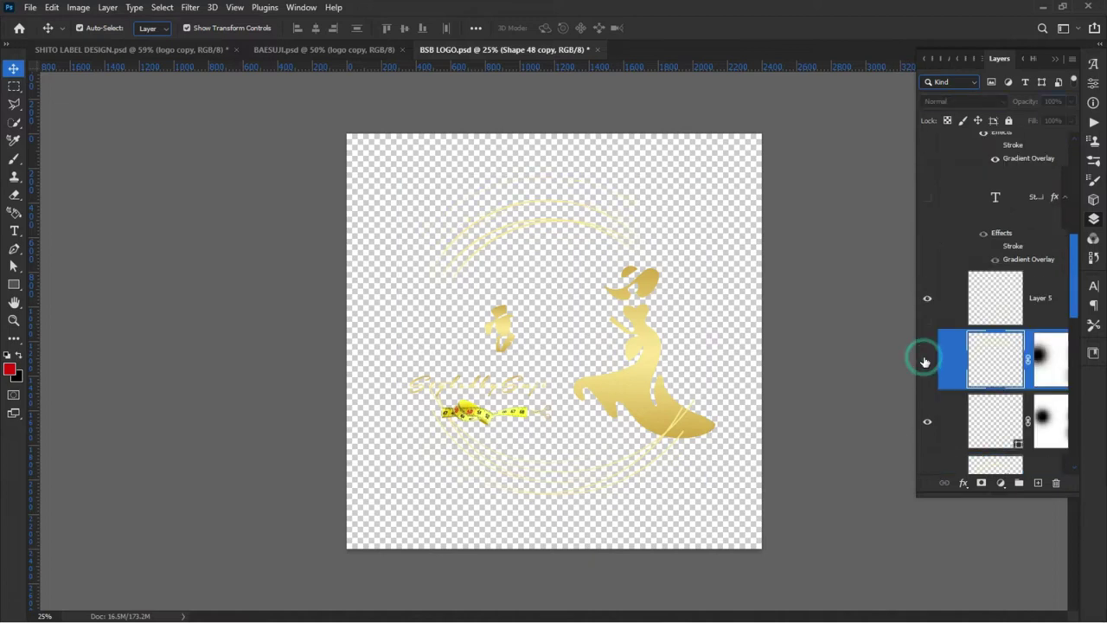
{"action": "left_click", "coordinate": [599, 49]}
Discard changes to the BSB LOGO file and open SUJI BUSSINESS CARD.psd
{"action": "left_click", "coordinate": [548, 242]}
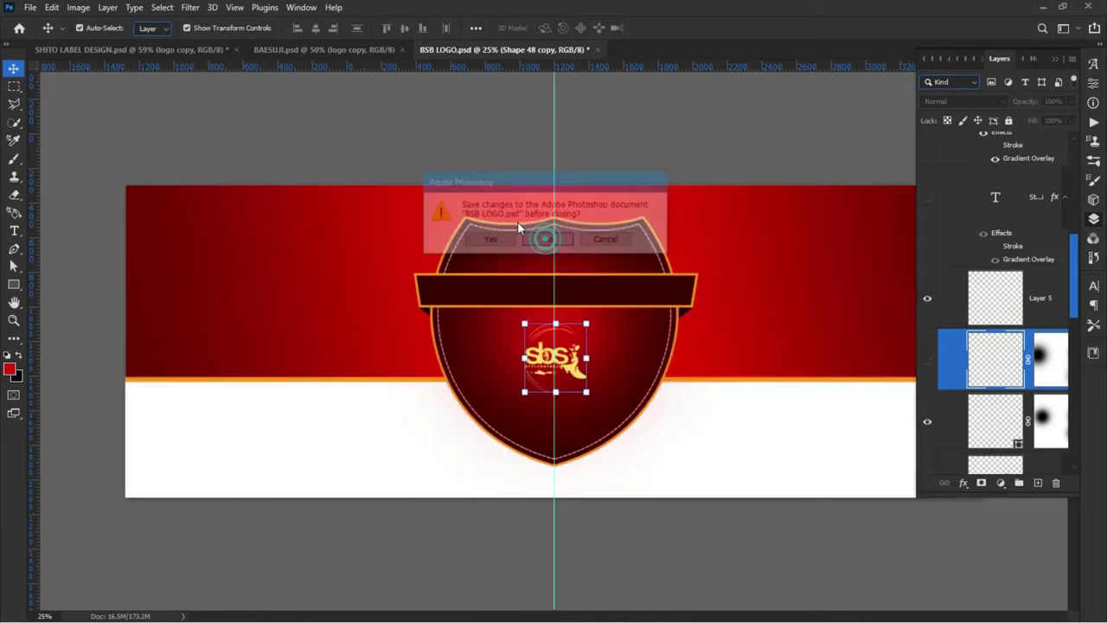
{"action": "left_click", "coordinate": [30, 8]}
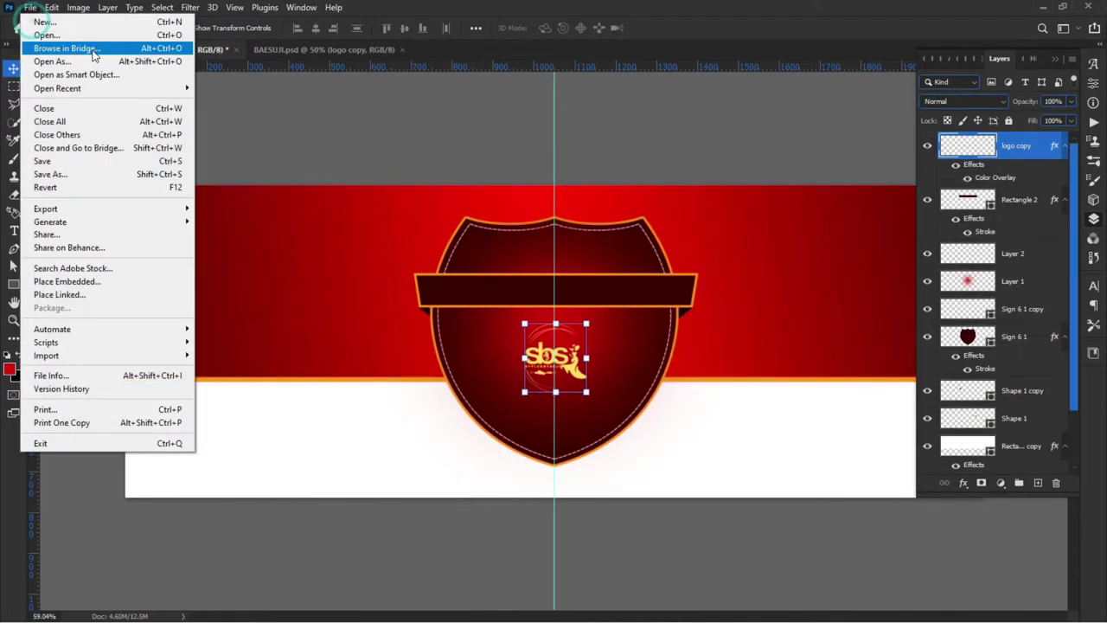
{"action": "left_click", "coordinate": [52, 35]}
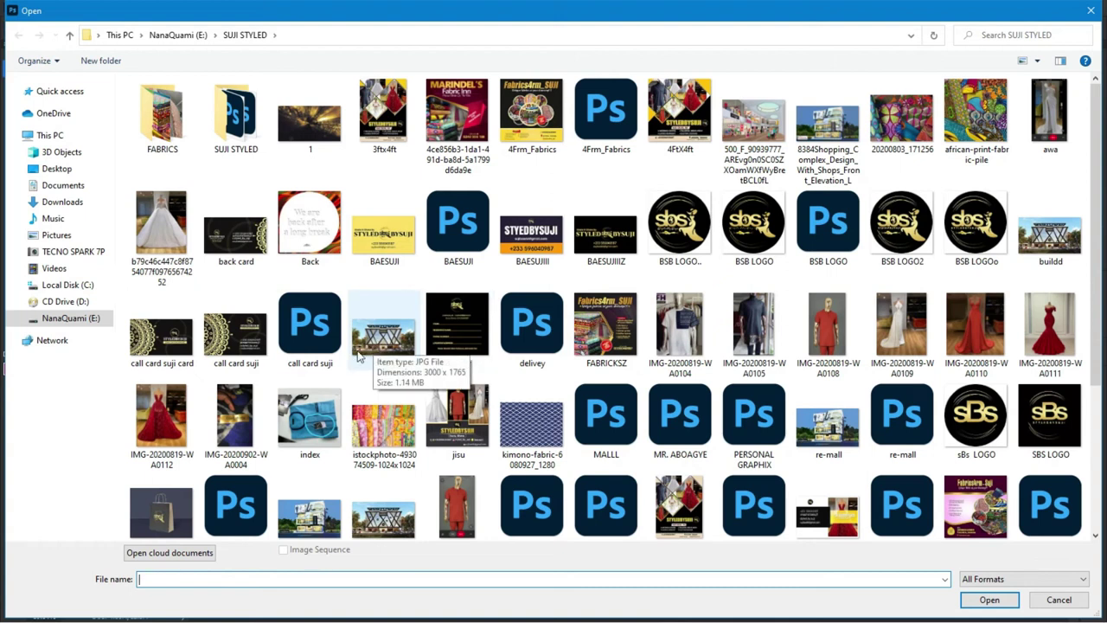
{"action": "scroll", "coordinate": [420, 376], "scroll_direction": "down", "scroll_amount": 3}
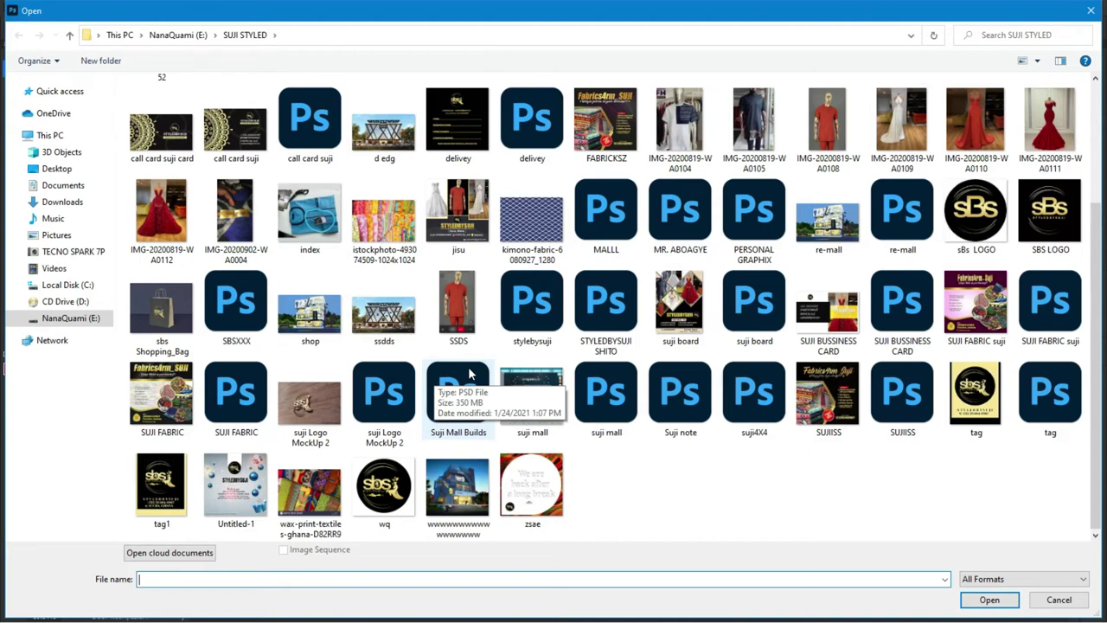
{"action": "double_click", "coordinate": [900, 307]}
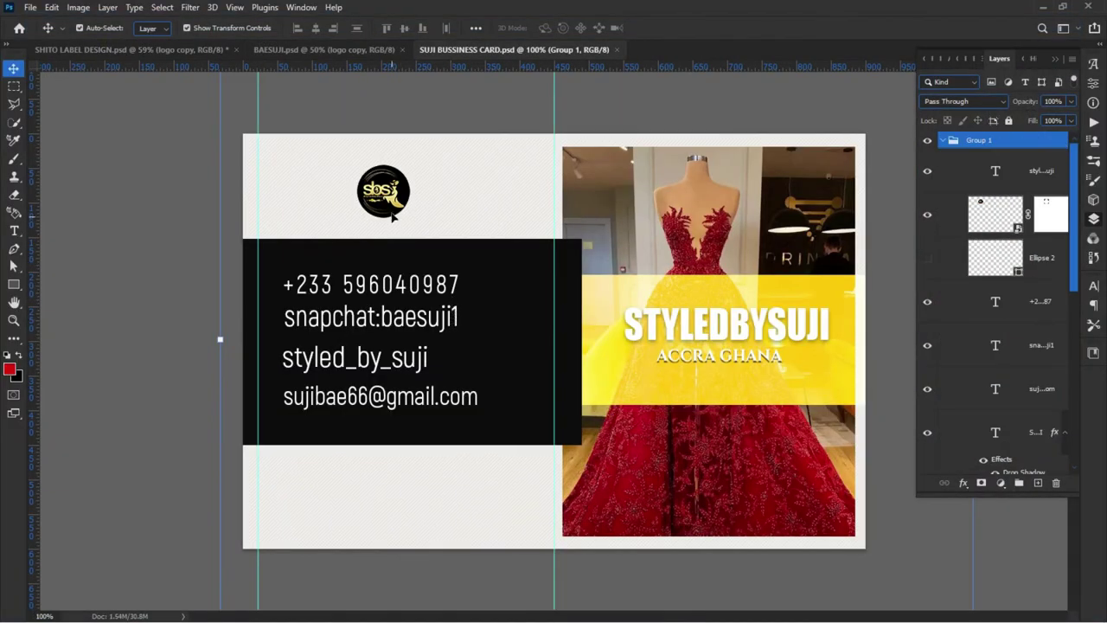
Deselect the small sbs logo on the business card and close that document
{"action": "left_click", "coordinate": [383, 199]}
{"action": "scroll", "coordinate": [391, 208], "scroll_direction": "up", "scroll_amount": 2}
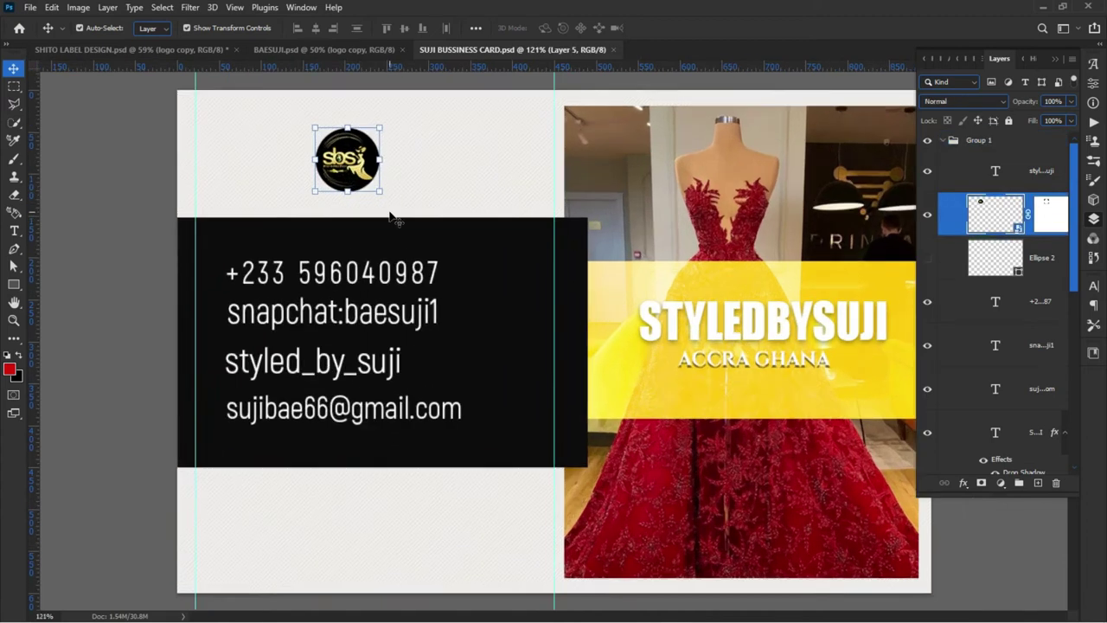
{"action": "scroll", "coordinate": [387, 216], "scroll_direction": "up", "scroll_amount": 2}
{"action": "scroll", "coordinate": [346, 147], "scroll_direction": "up", "scroll_amount": 2}
{"action": "scroll", "coordinate": [342, 153], "scroll_direction": "up", "scroll_amount": 2}
{"action": "scroll", "coordinate": [366, 160], "scroll_direction": "down", "scroll_amount": 3}
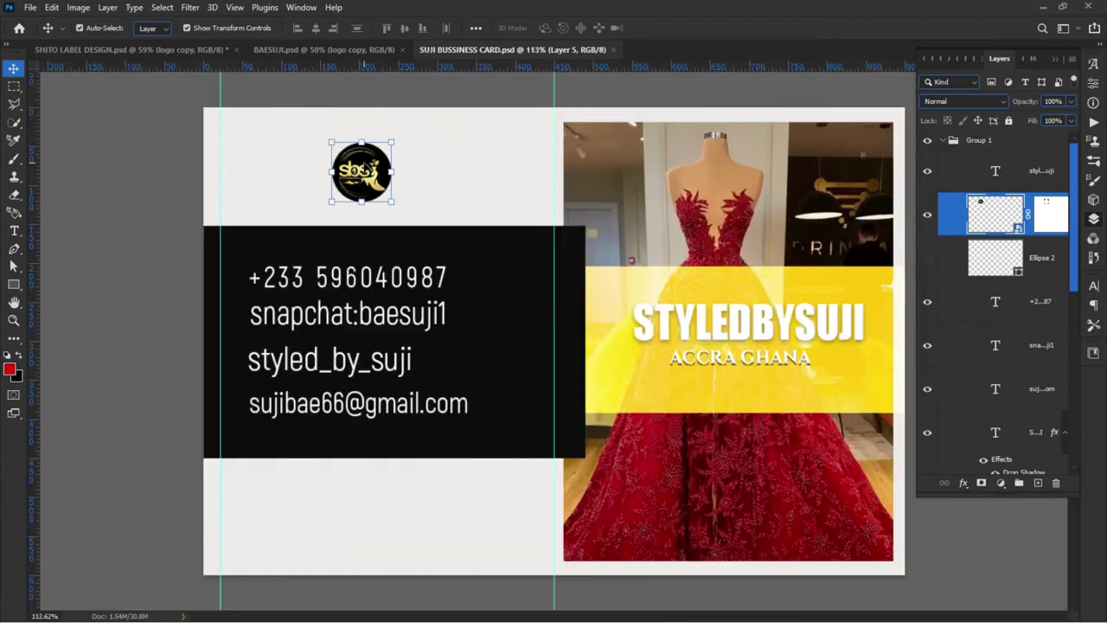
{"action": "scroll", "coordinate": [364, 180], "scroll_direction": "down", "scroll_amount": 1}
{"action": "left_click", "coordinate": [156, 222]}
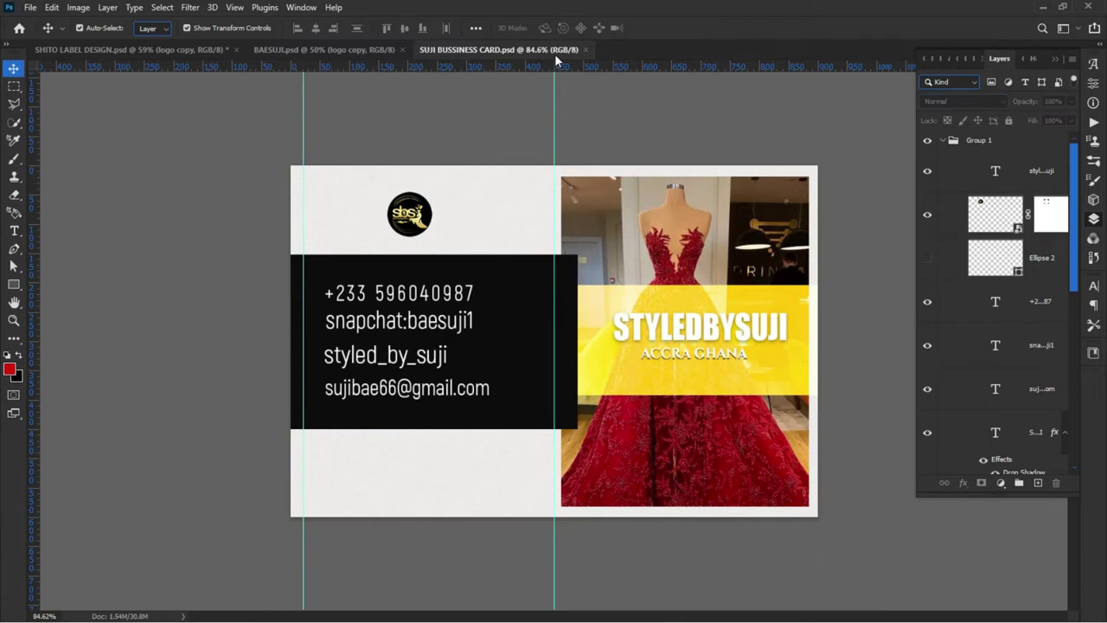
{"action": "left_click", "coordinate": [586, 49]}
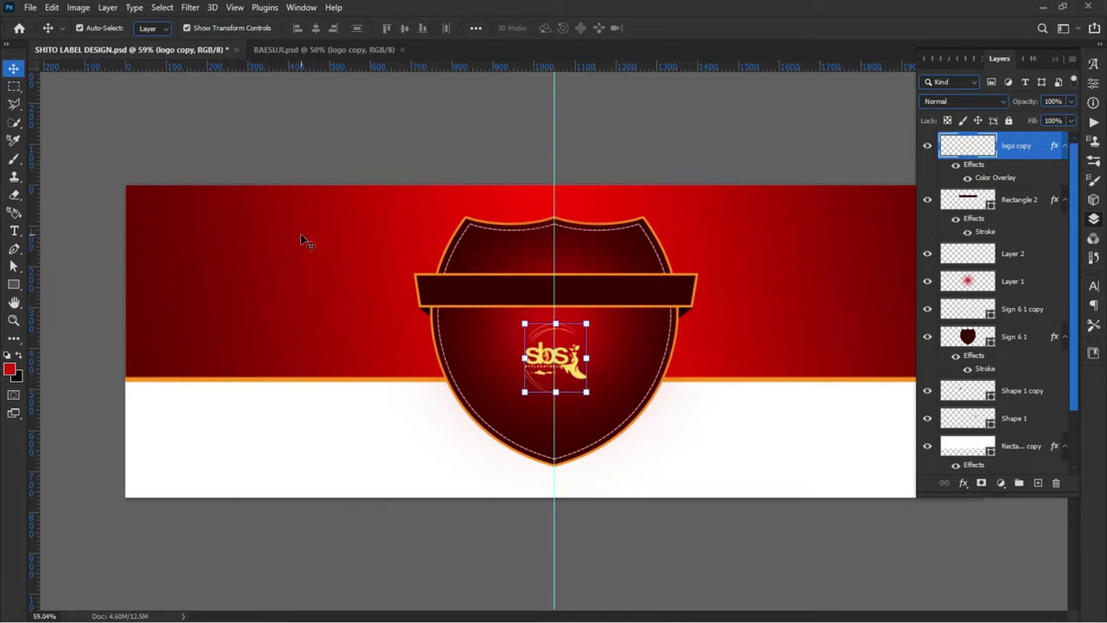
Move the sbs logo above the banner, shrink it, and position it at the shield's top
{"action": "left_click", "coordinate": [189, 164]}
{"action": "scroll", "coordinate": [536, 309], "scroll_direction": "up", "scroll_amount": 2}
{"action": "scroll", "coordinate": [537, 309], "scroll_direction": "up", "scroll_amount": 3}
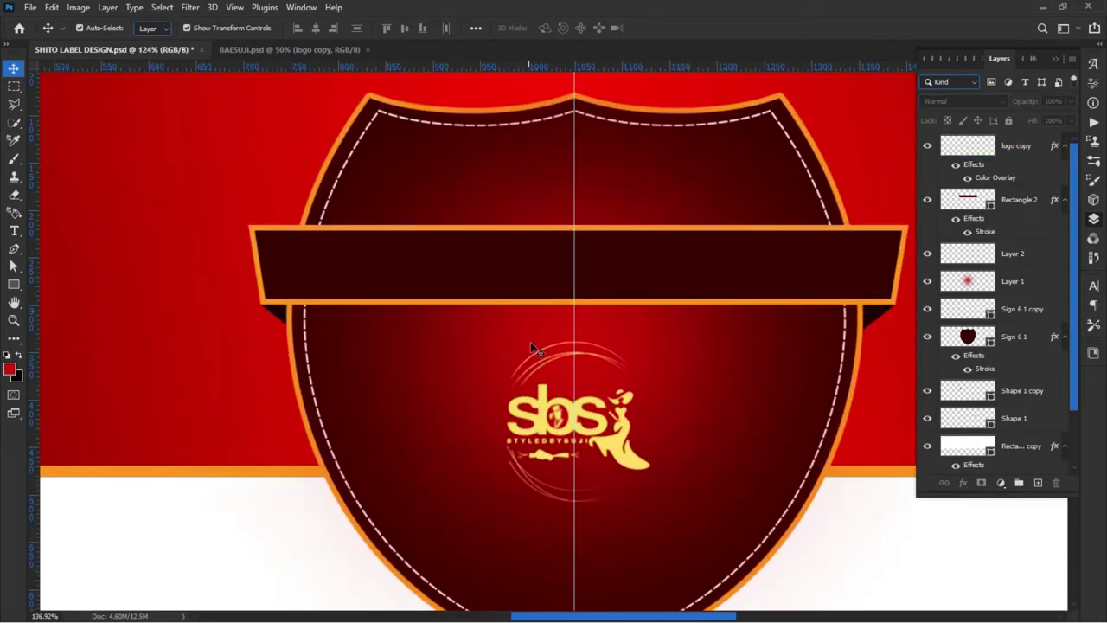
{"action": "left_click_drag", "start_coordinate": [541, 403], "coordinate": [538, 188]}
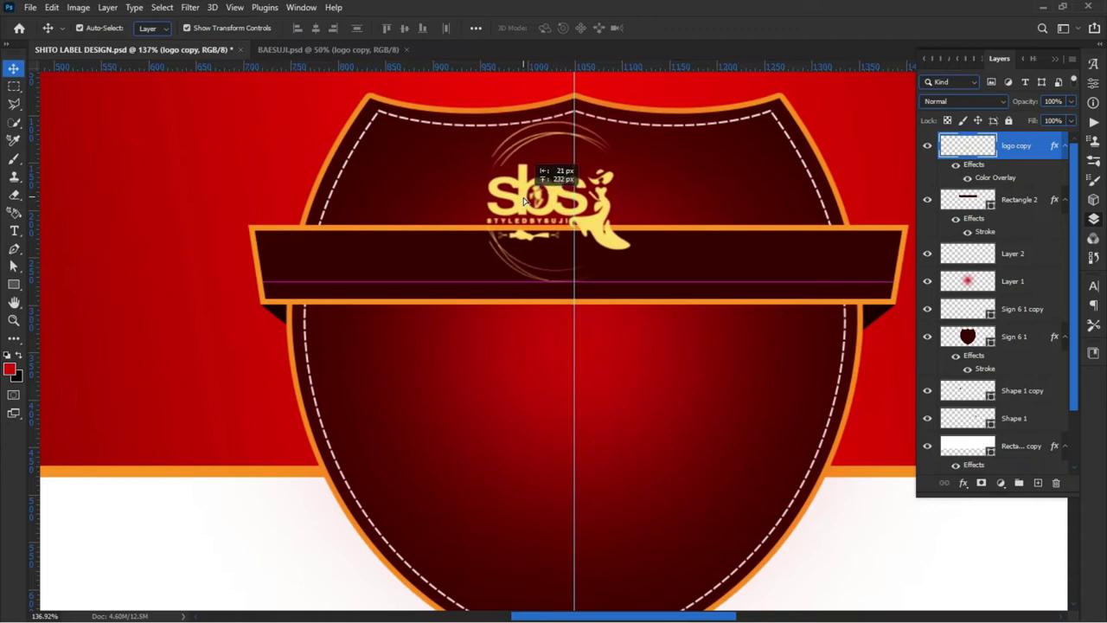
{"action": "key", "text": "ctrl+t"}
{"action": "mouse_move", "coordinate": [558, 122]}
{"action": "left_mouse_down"}
{"action": "mouse_move", "coordinate": [532, 184]}
{"action": "mouse_move", "coordinate": [536, 156]}
{"action": "mouse_move", "coordinate": [560, 141]}
{"action": "left_mouse_up"}
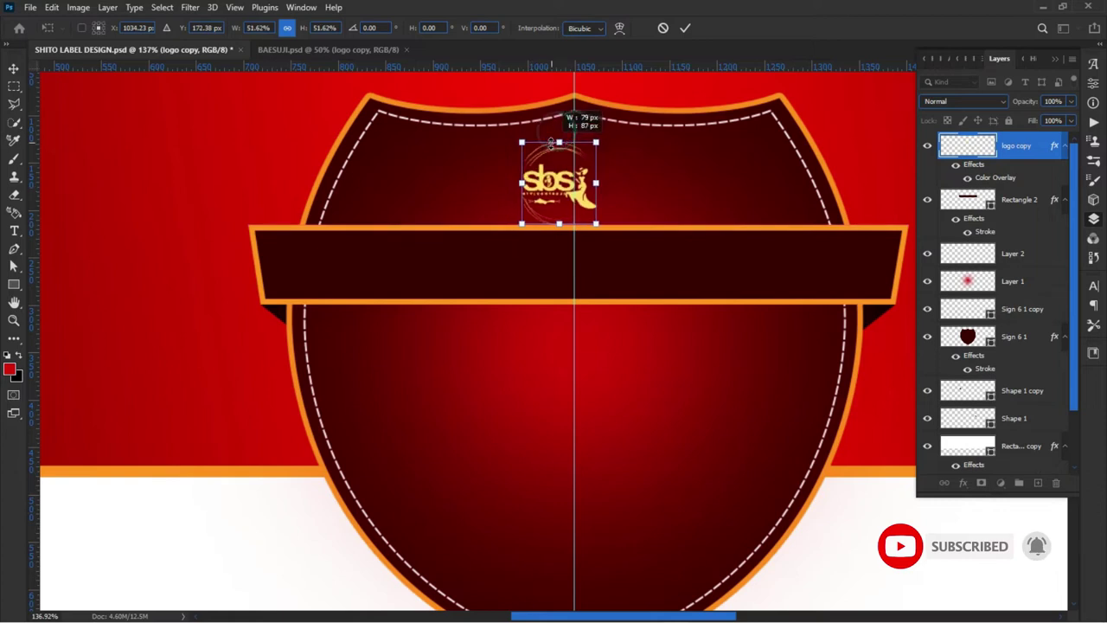
{"action": "left_click_drag", "start_coordinate": [557, 184], "coordinate": [571, 171]}
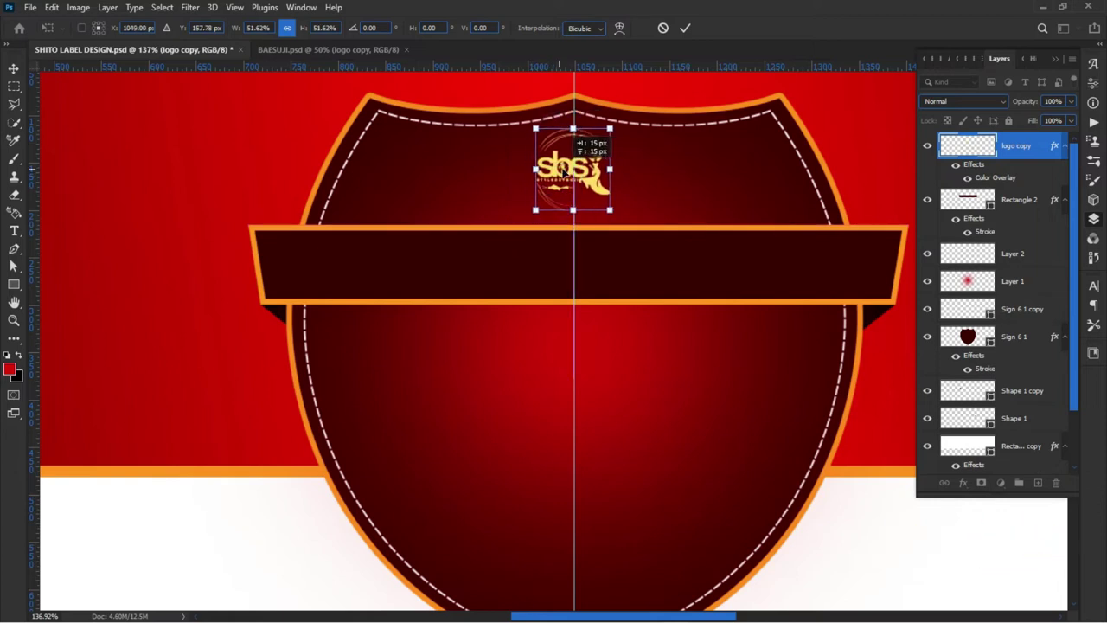
{"action": "left_click", "coordinate": [685, 28]}
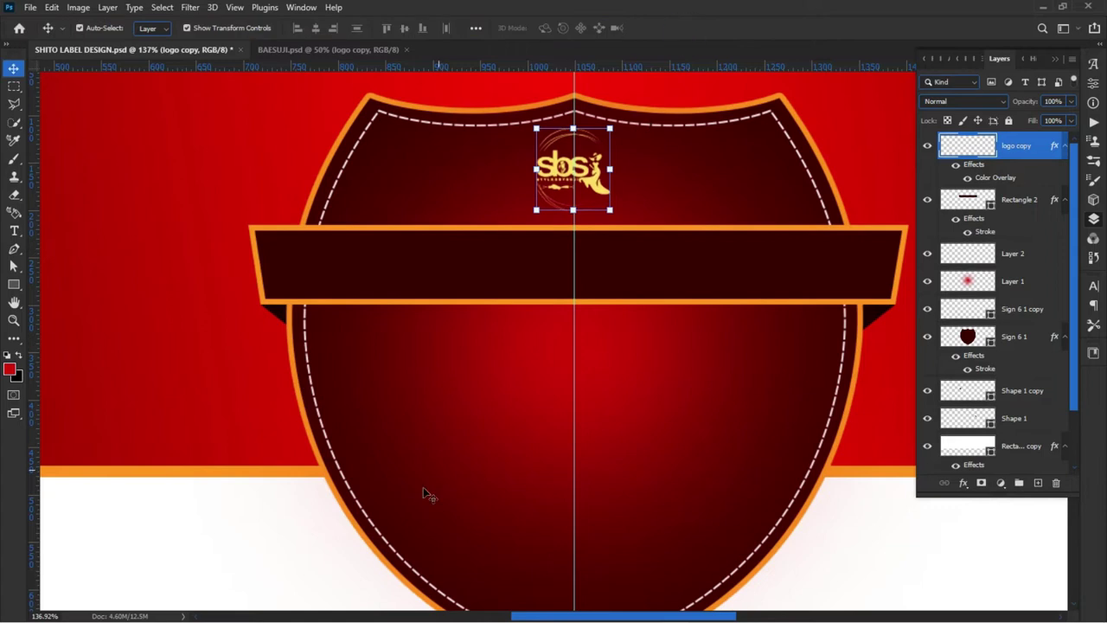
{"action": "left_click", "coordinate": [345, 542]}
{"action": "scroll", "coordinate": [485, 349], "scroll_direction": "down", "scroll_amount": 3}
{"action": "scroll", "coordinate": [497, 349], "scroll_direction": "up", "scroll_amount": 2}
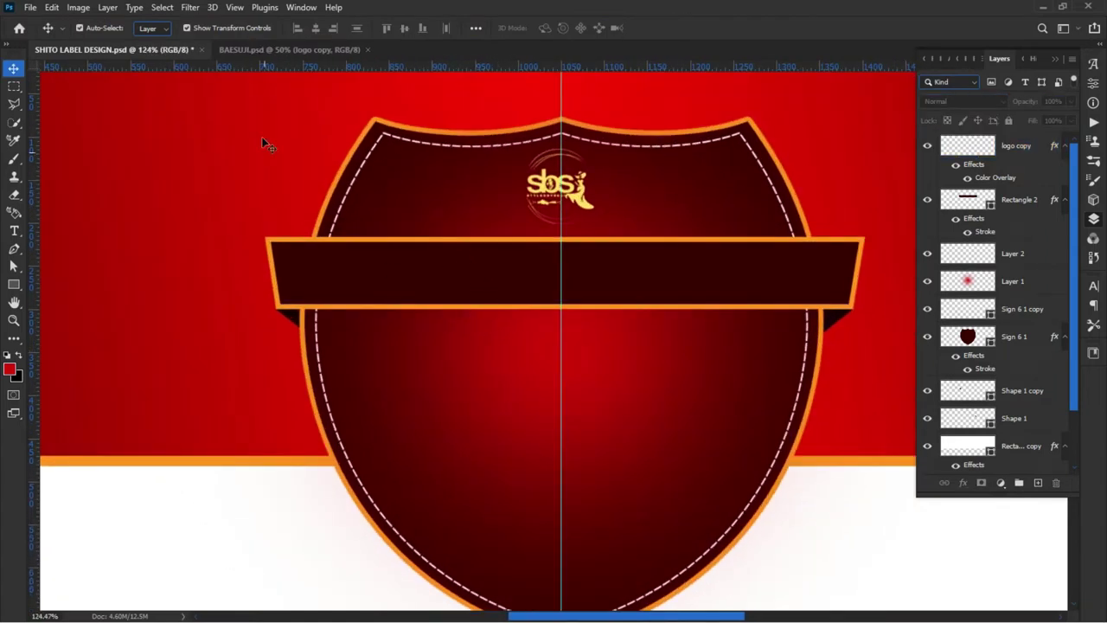
Copy the STYLED BYSUJI text from BAESUJI, scale it down and move it into the banner
{"action": "left_click", "coordinate": [279, 48]}
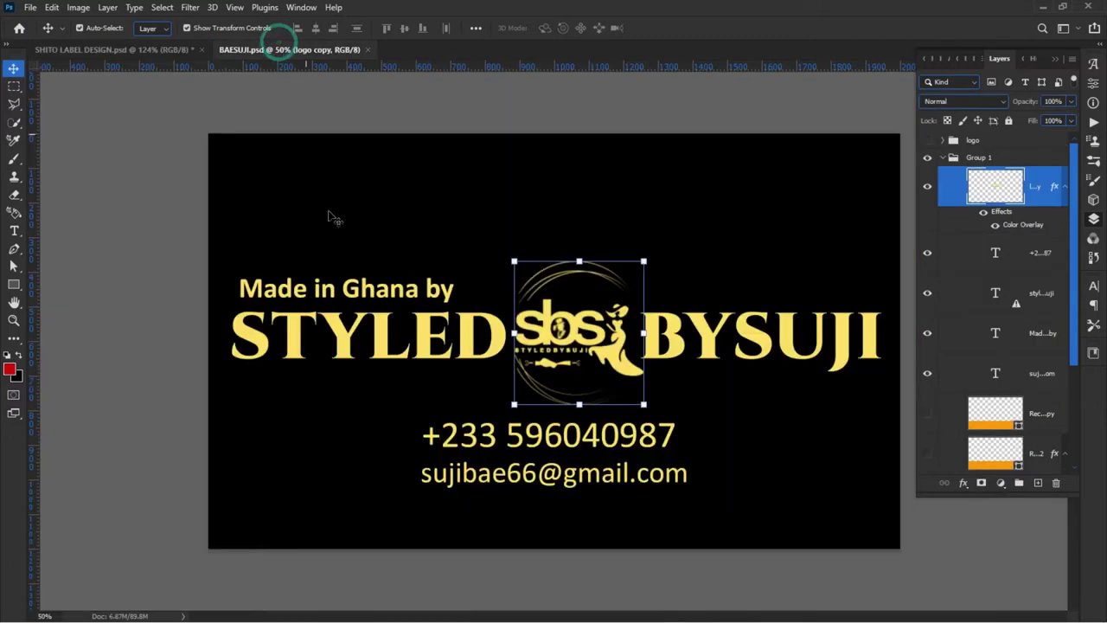
{"action": "left_click", "coordinate": [398, 341]}
{"action": "mouse_move", "coordinate": [398, 341]}
{"action": "left_mouse_down"}
{"action": "mouse_move", "coordinate": [143, 50]}
{"action": "mouse_move", "coordinate": [526, 358]}
{"action": "left_mouse_up"}
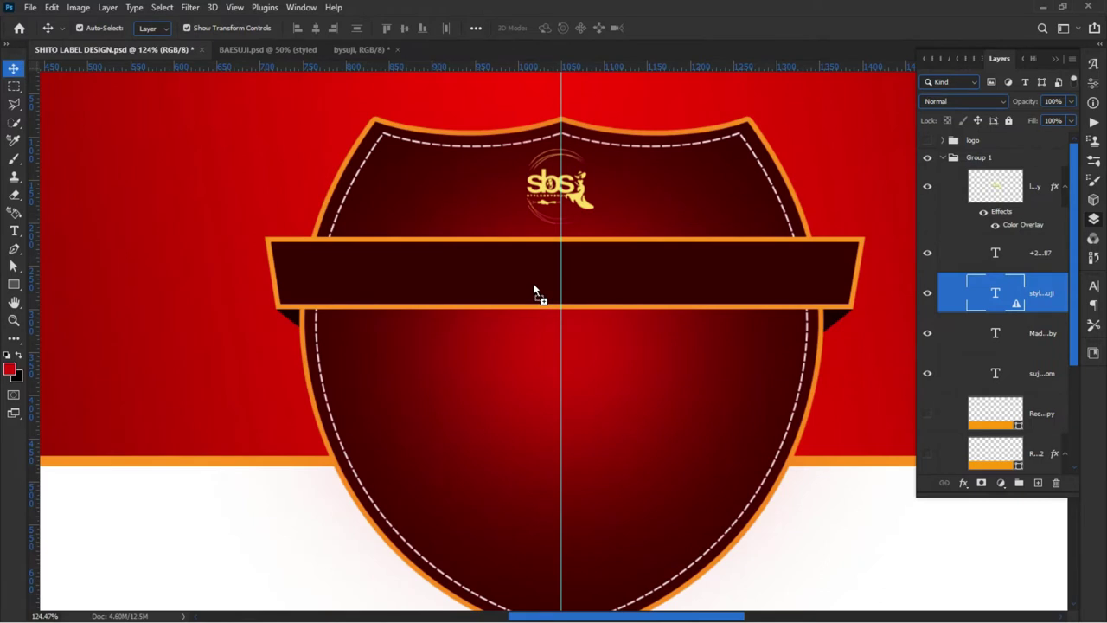
{"action": "left_click_drag", "start_coordinate": [534, 290], "coordinate": [523, 296]}
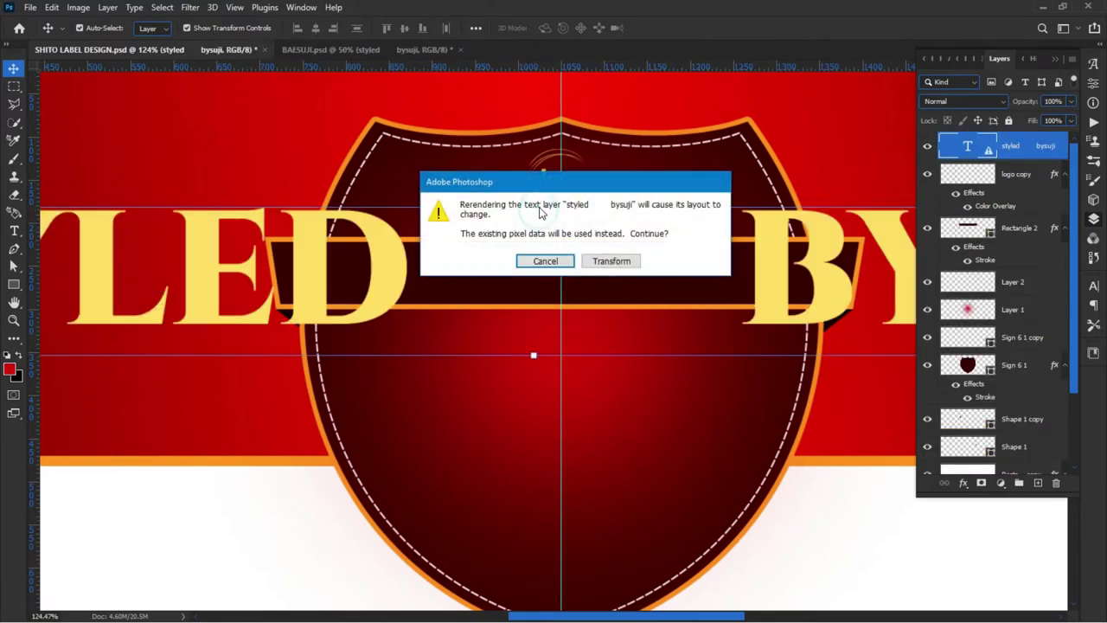
{"action": "left_click", "coordinate": [603, 264]}
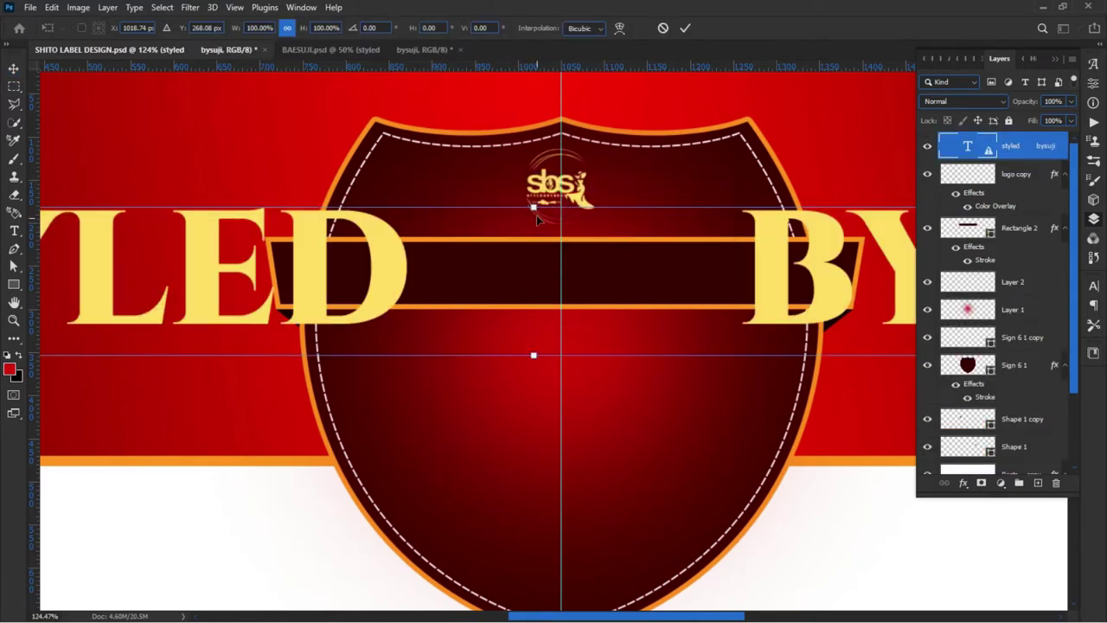
{"action": "left_click_drag", "start_coordinate": [534, 206], "coordinate": [517, 301]}
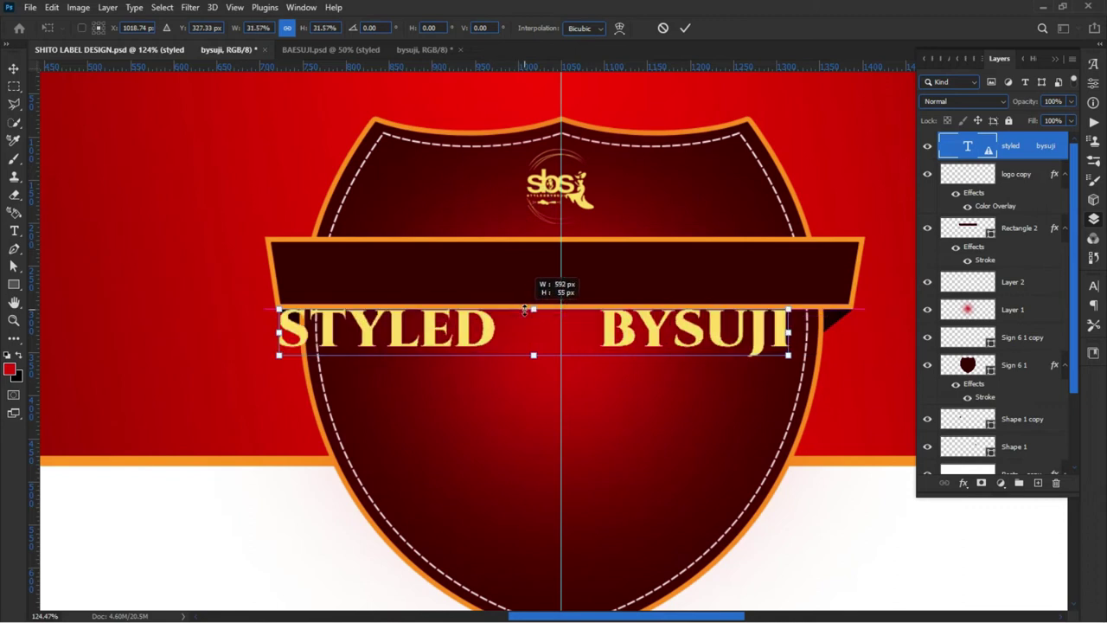
{"action": "left_click", "coordinate": [684, 28]}
{"action": "mouse_move", "coordinate": [480, 334]}
{"action": "left_mouse_down"}
{"action": "mouse_move", "coordinate": [497, 301]}
{"action": "mouse_move", "coordinate": [480, 284]}
{"action": "left_mouse_up"}
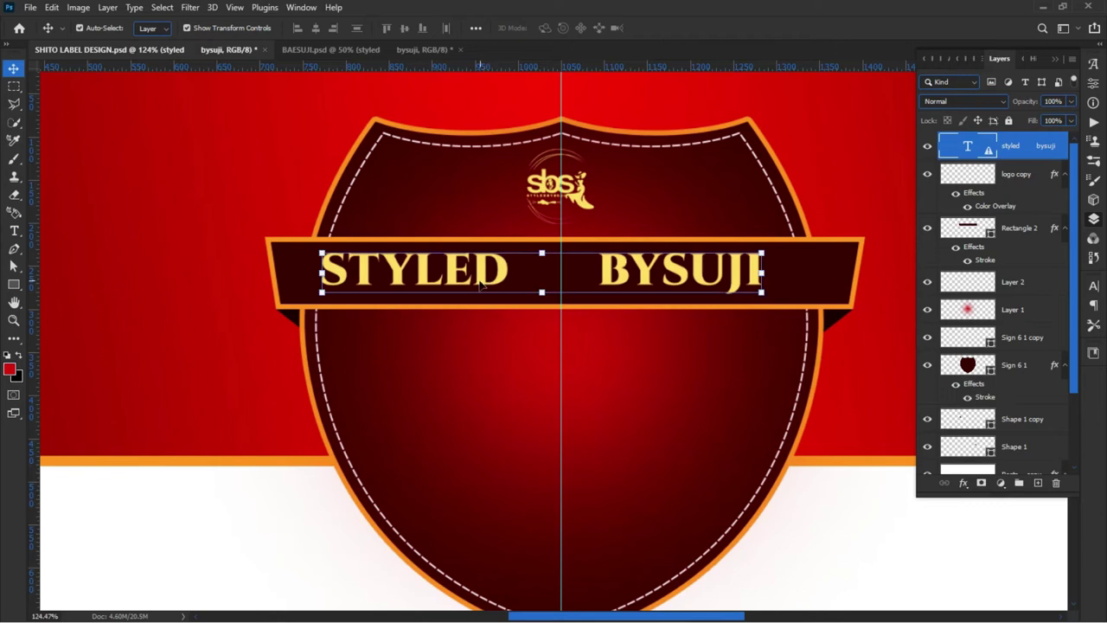
Delete the spaces so the banner text reads STYLEDBYSUJI
{"action": "double_click", "coordinate": [582, 278]}
{"action": "left_click_drag", "start_coordinate": [587, 270], "coordinate": [515, 275]}
{"action": "key", "text": "BackSpace"}
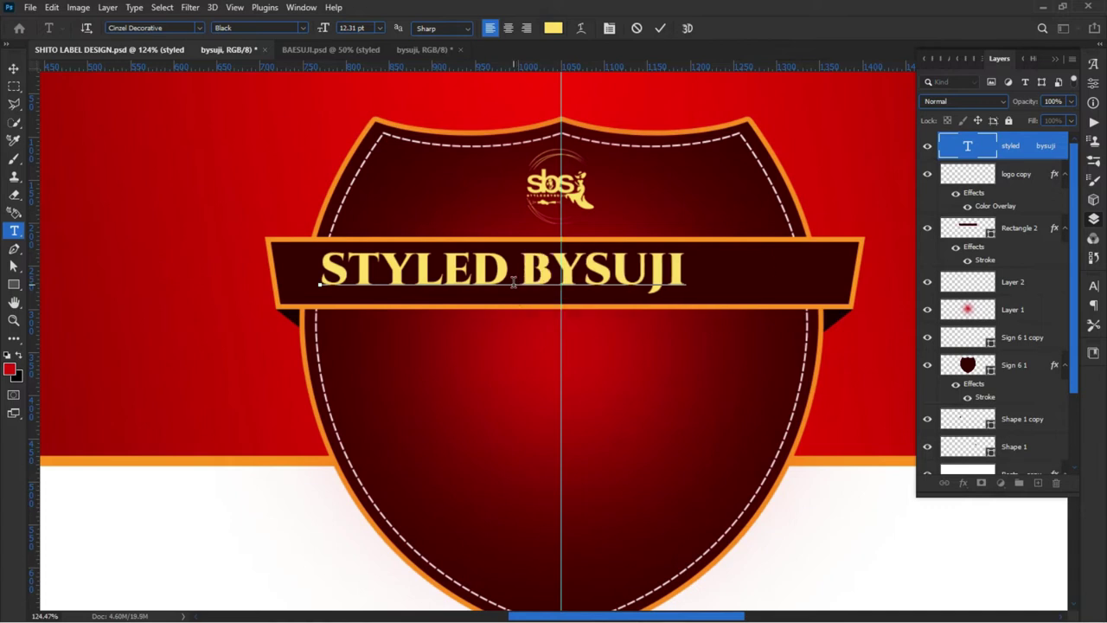
{"action": "key", "text": "BackSpace"}
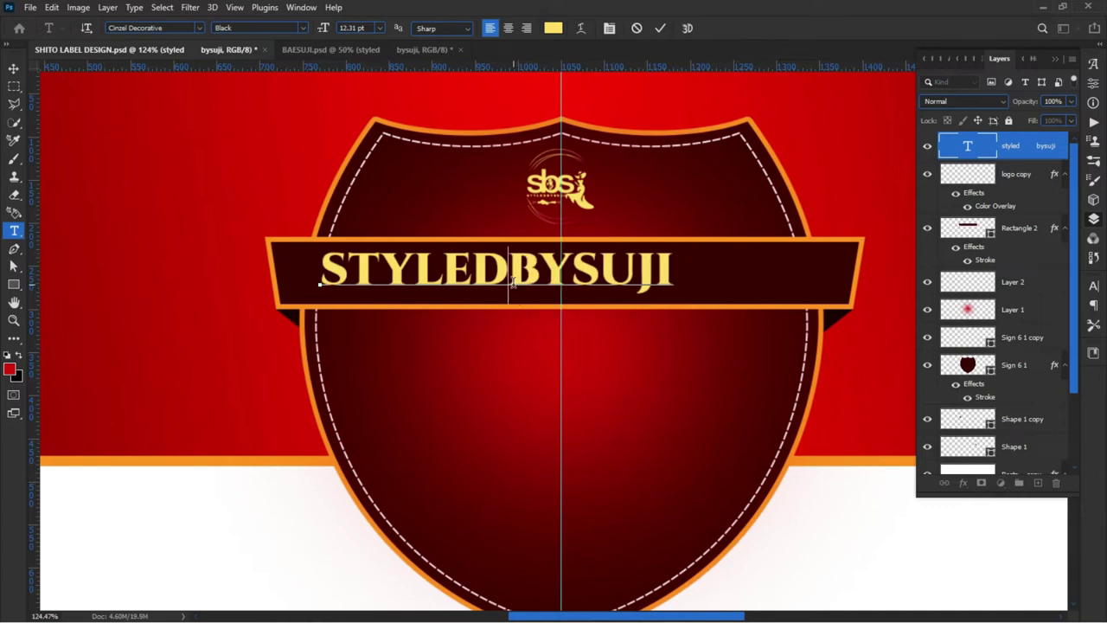
{"action": "left_click", "coordinate": [658, 28]}
{"action": "key", "text": "v"}
Centre the STYLEDBYSUJI text horizontally in the banner
{"action": "left_click_drag", "start_coordinate": [414, 271], "coordinate": [457, 270]}
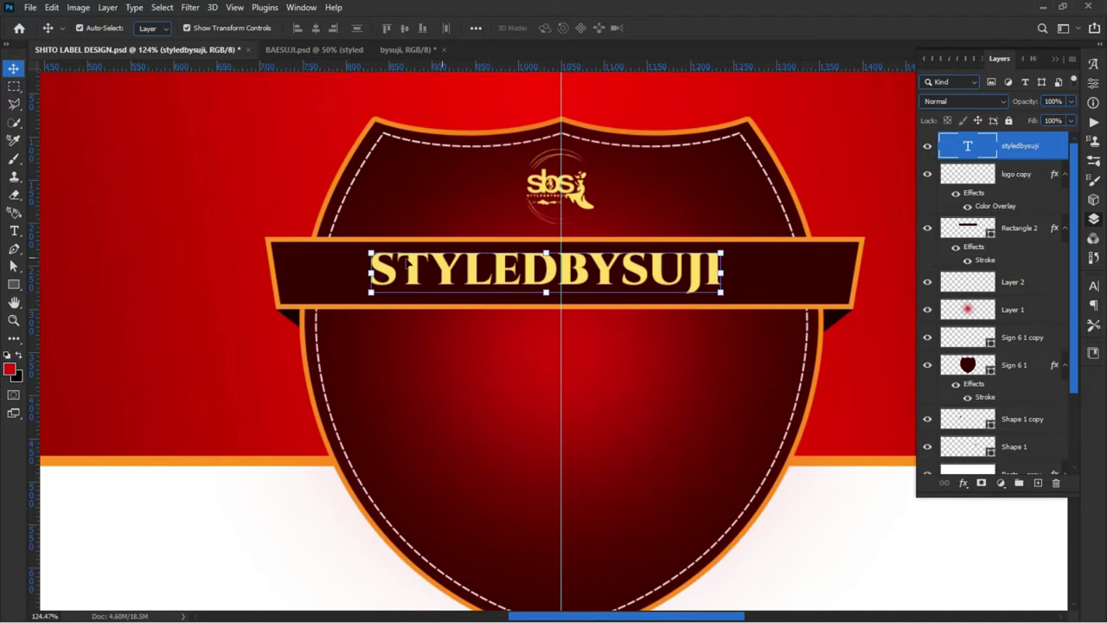
{"action": "left_click_drag", "start_coordinate": [430, 274], "coordinate": [447, 276]}
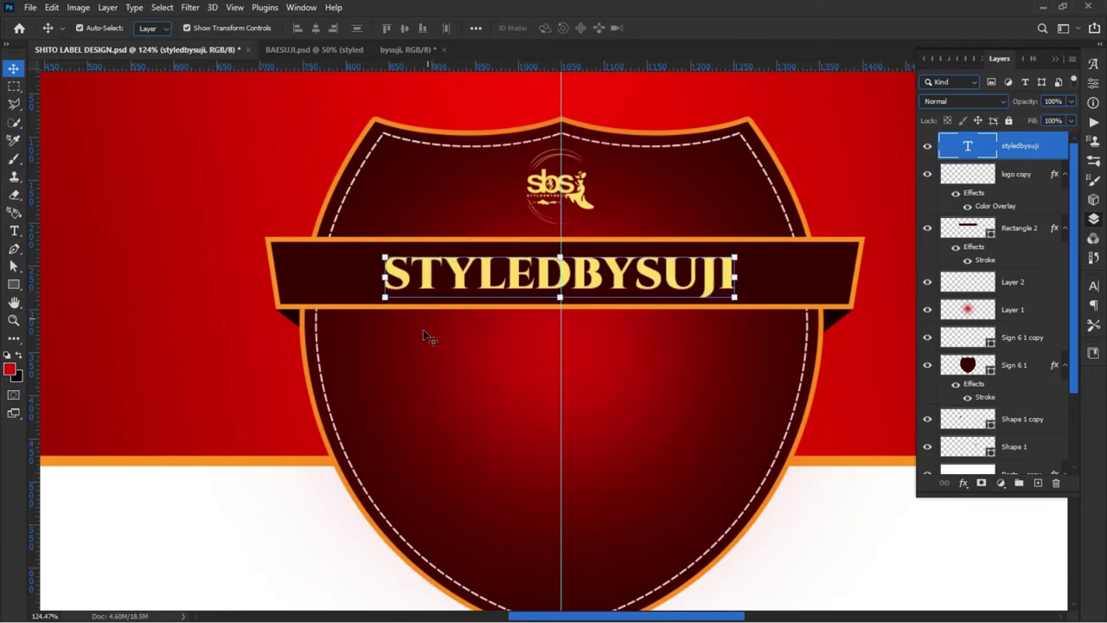
{"action": "left_click", "coordinate": [281, 541]}
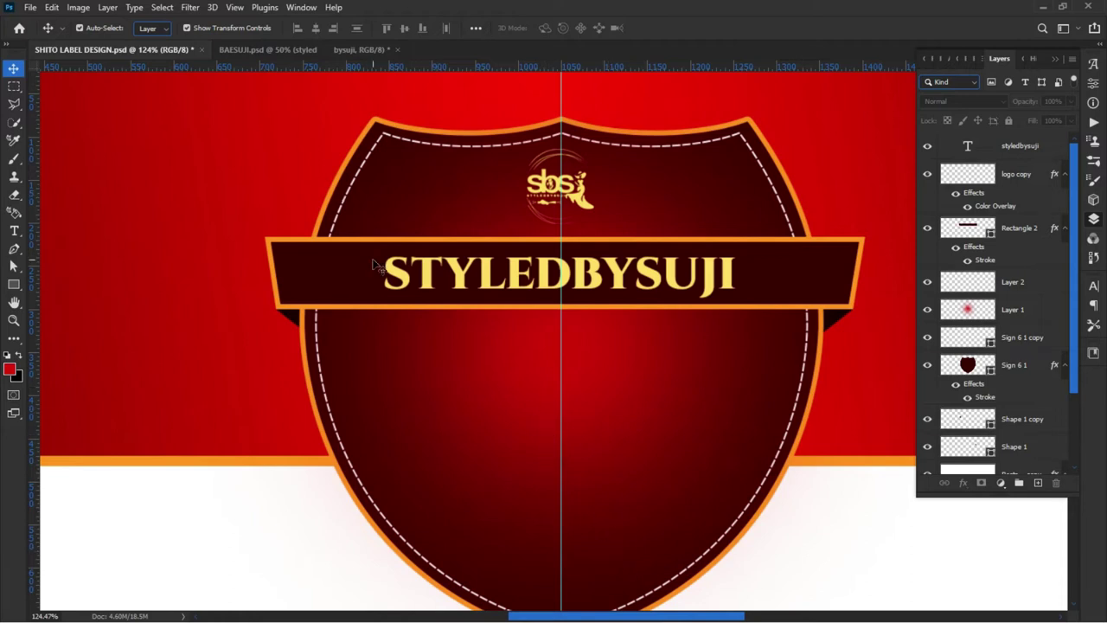
{"action": "scroll", "coordinate": [527, 389], "scroll_direction": "down", "scroll_amount": 2}
{"action": "scroll", "coordinate": [515, 359], "scroll_direction": "down", "scroll_amount": 1}
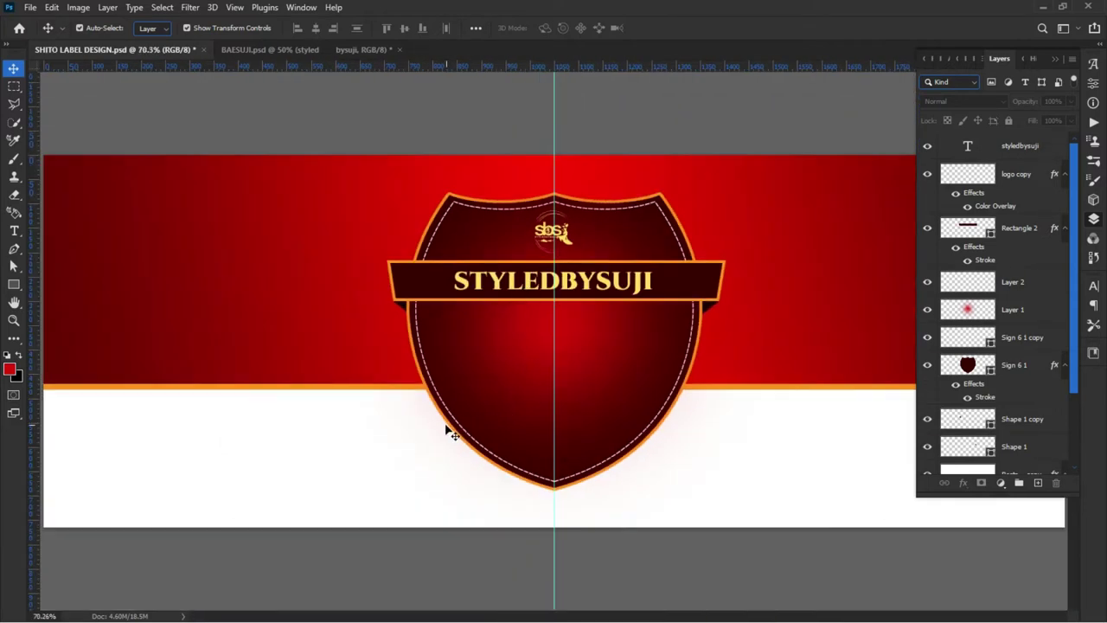
{"action": "scroll", "coordinate": [566, 328], "scroll_direction": "up", "scroll_amount": 1}
{"action": "scroll", "coordinate": [549, 289], "scroll_direction": "up", "scroll_amount": 1}
Duplicate the banner text below it, retype it as SHITO, and centre it on the guide
{"action": "scroll", "coordinate": [521, 278], "scroll_direction": "up", "scroll_amount": 1}
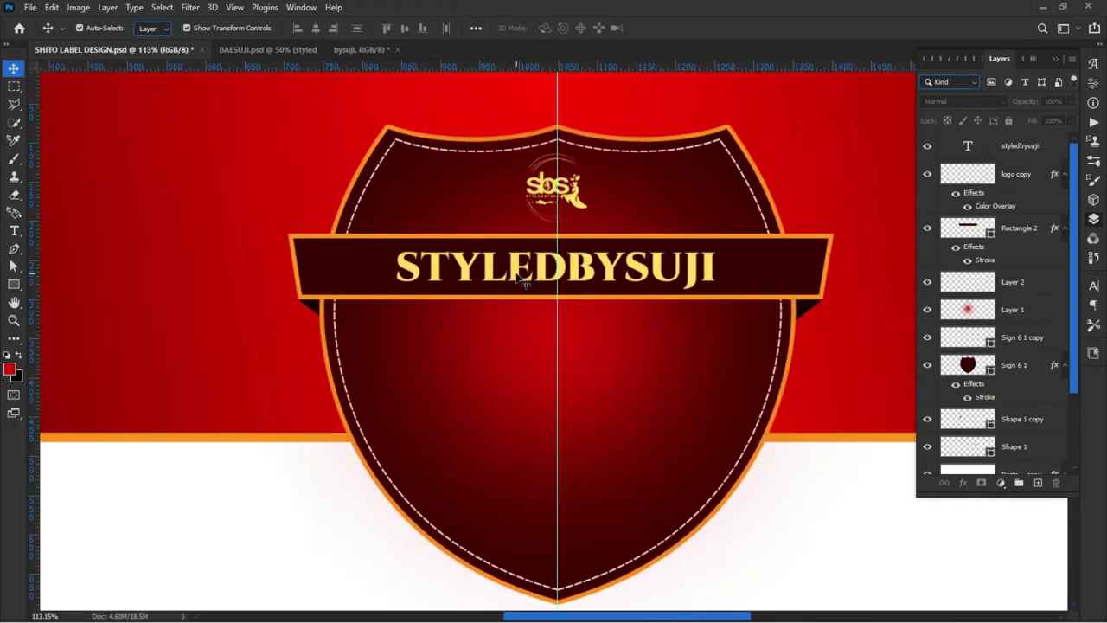
{"action": "left_click", "coordinate": [521, 275]}
{"action": "mouse_move", "coordinate": [518, 276]}
{"action": "left_mouse_down", "text": "alt"}
{"action": "mouse_move", "coordinate": [520, 337]}
{"action": "mouse_move", "coordinate": [518, 325]}
{"action": "left_mouse_up", "text": "alt"}
{"action": "double_click", "coordinate": [512, 327]}
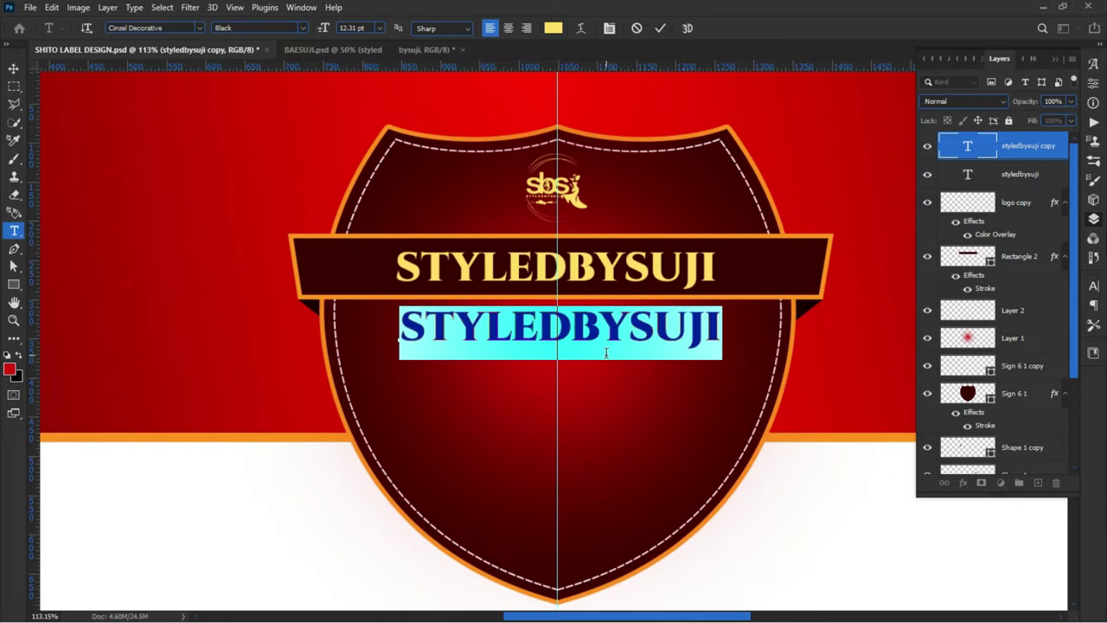
{"action": "type", "text": "SHIT"}
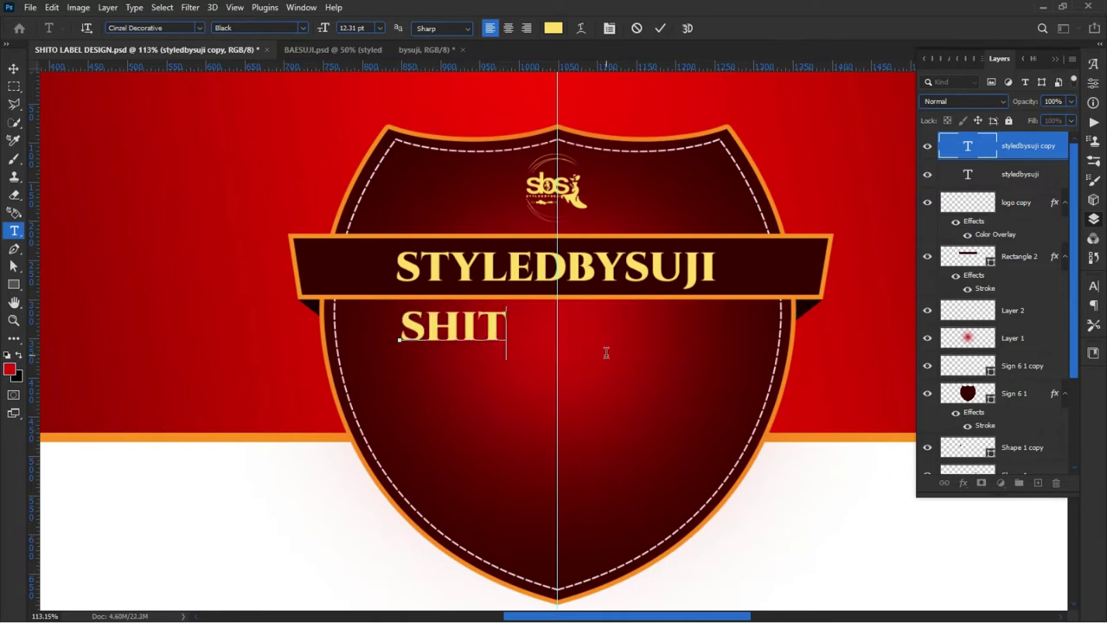
{"action": "type", "text": "O"}
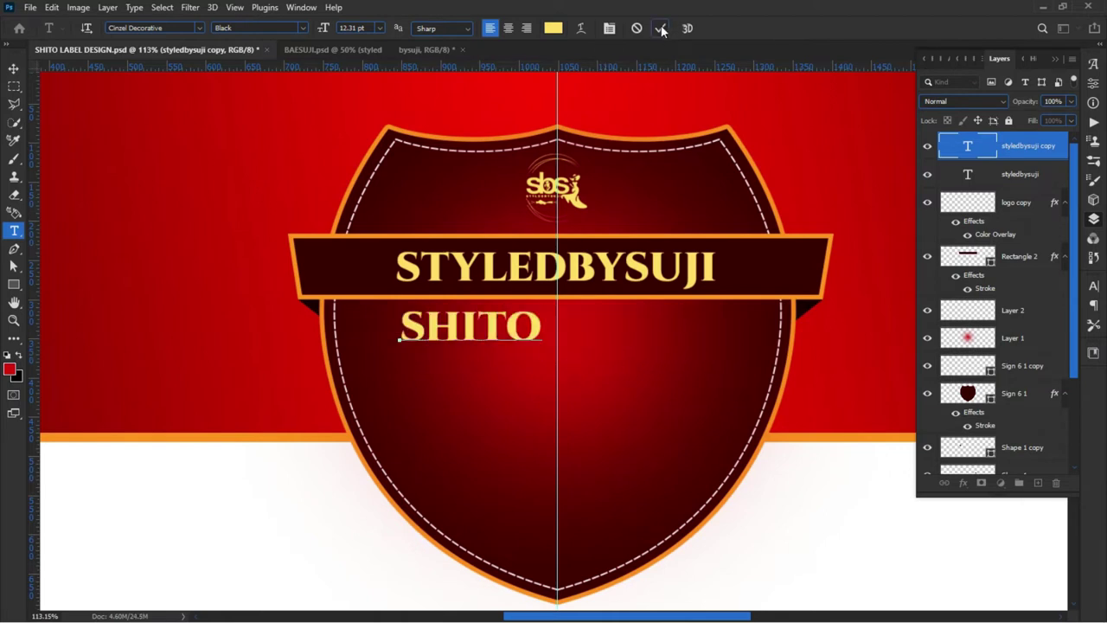
{"action": "left_click", "coordinate": [660, 28]}
{"action": "key", "text": "v"}
{"action": "left_click_drag", "start_coordinate": [512, 330], "coordinate": [585, 330]}
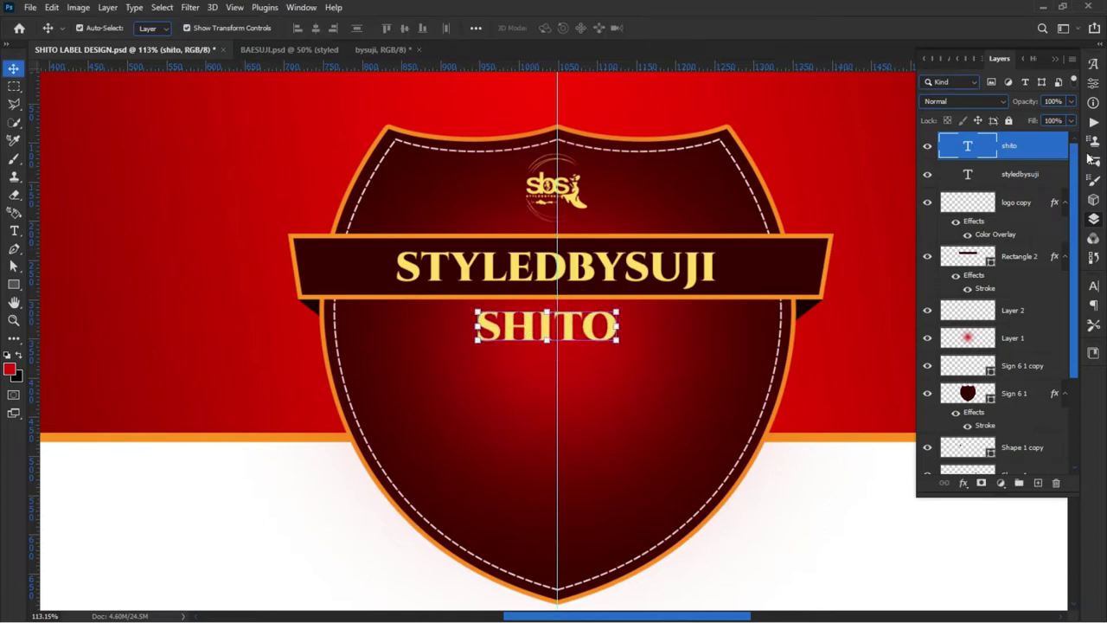
{"action": "left_click", "coordinate": [657, 264]}
Try the Candlescript Demo Version and Audaciti fonts on the ribbon text
{"action": "double_click", "coordinate": [658, 264]}
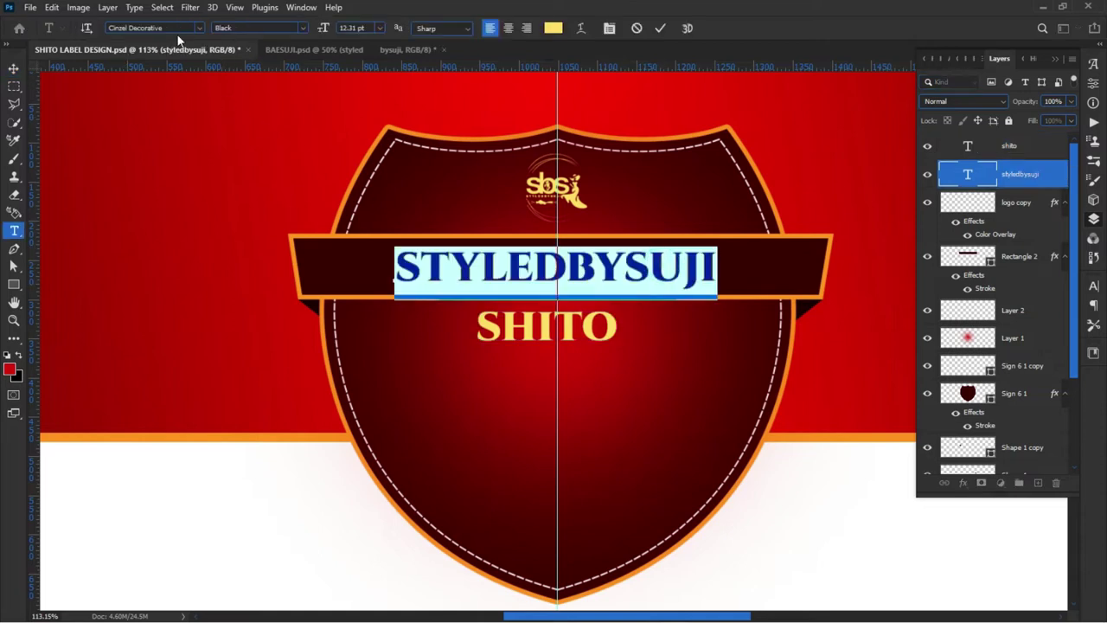
{"action": "left_click", "coordinate": [200, 29]}
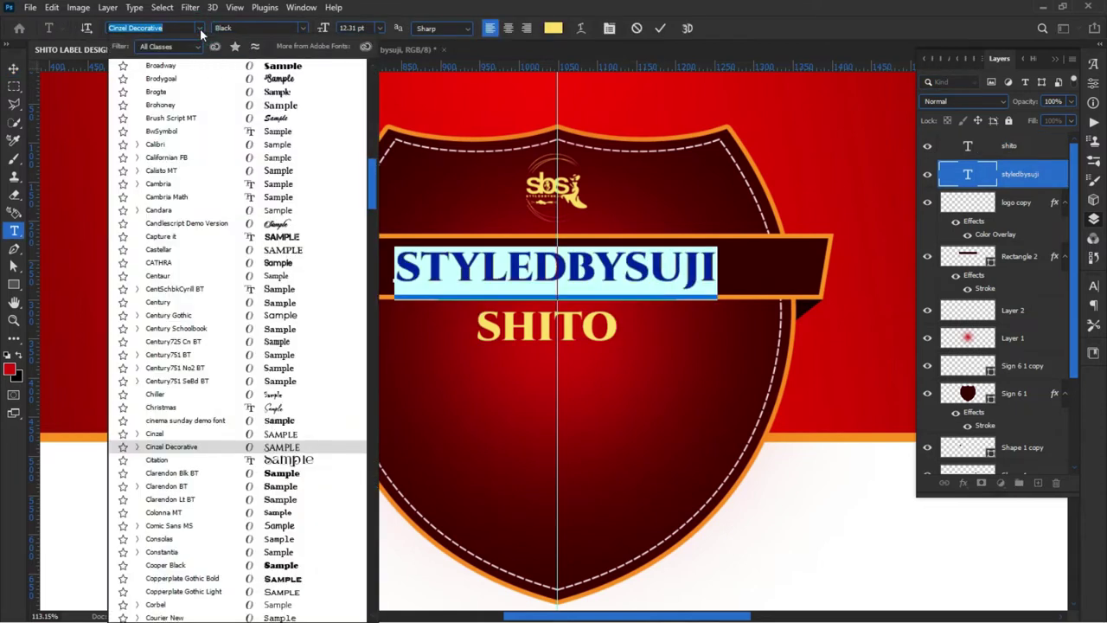
{"action": "left_click", "coordinate": [253, 227]}
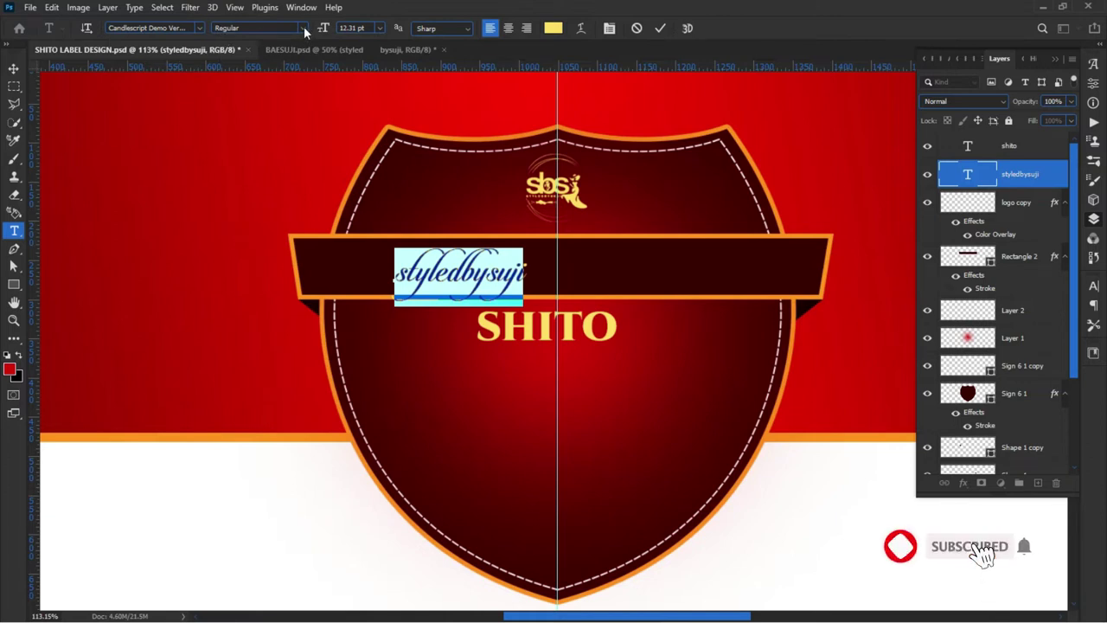
{"action": "left_click", "coordinate": [193, 26]}
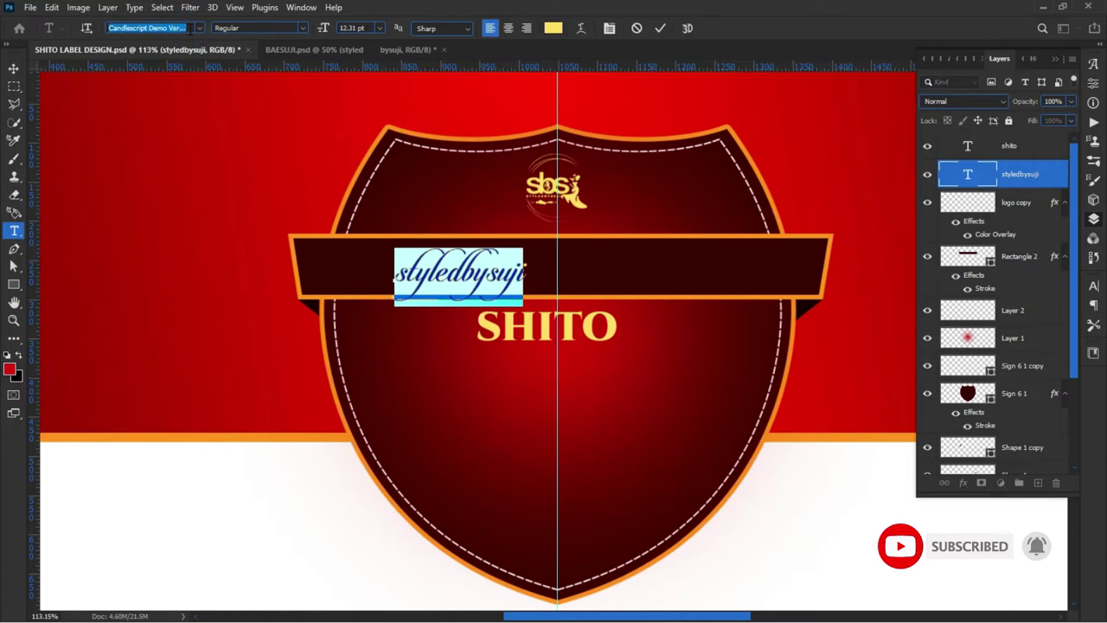
{"action": "type", "text": "au"}
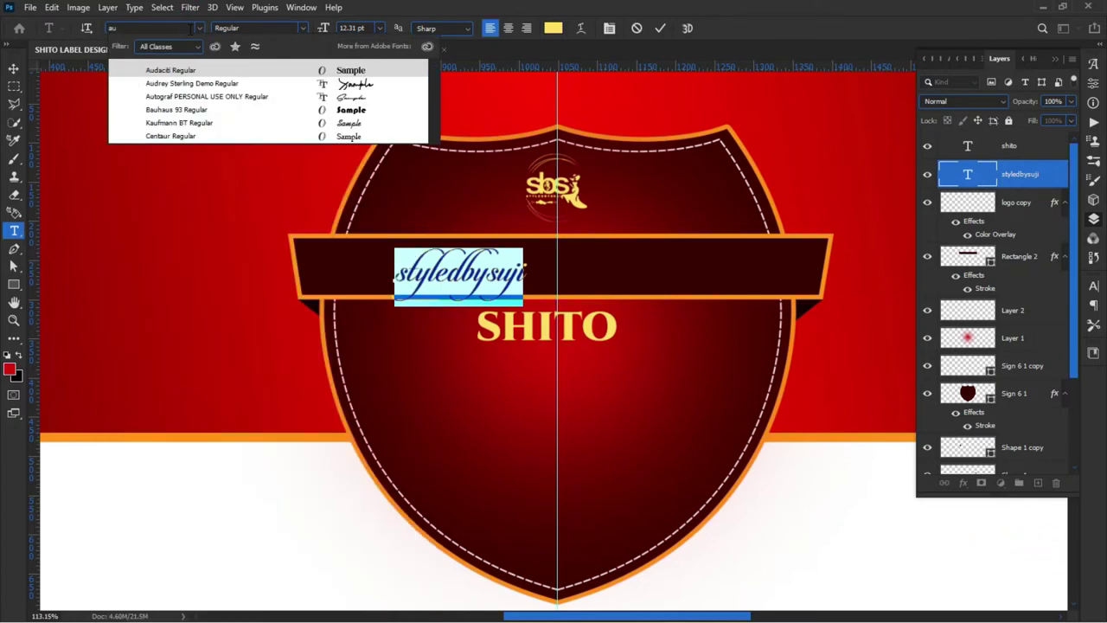
{"action": "key", "text": "Down"}
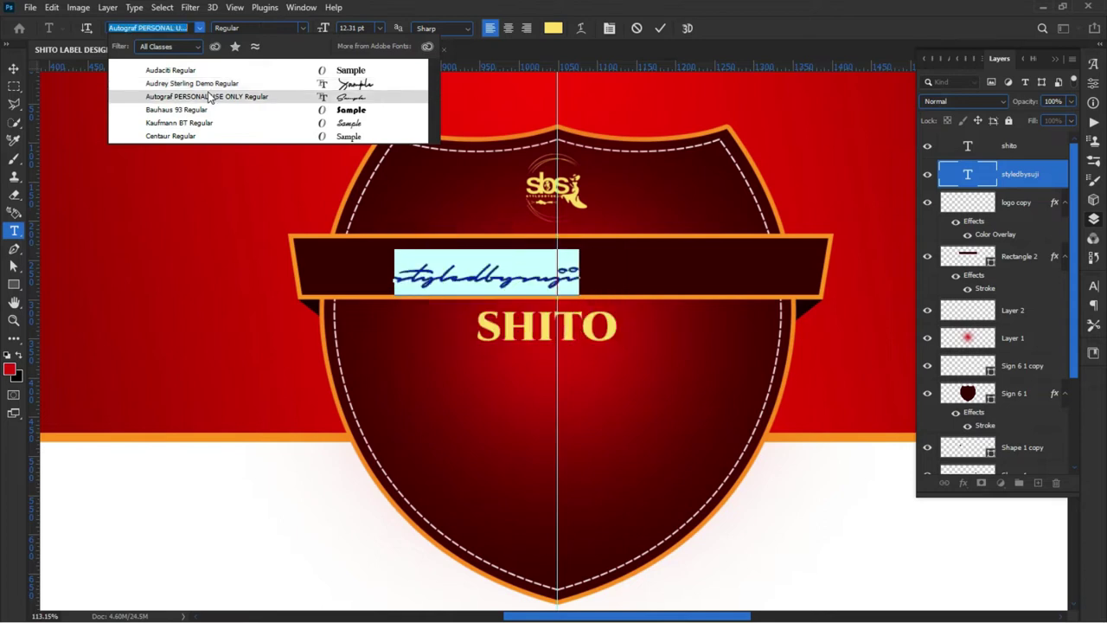
{"action": "key", "text": "Up"}
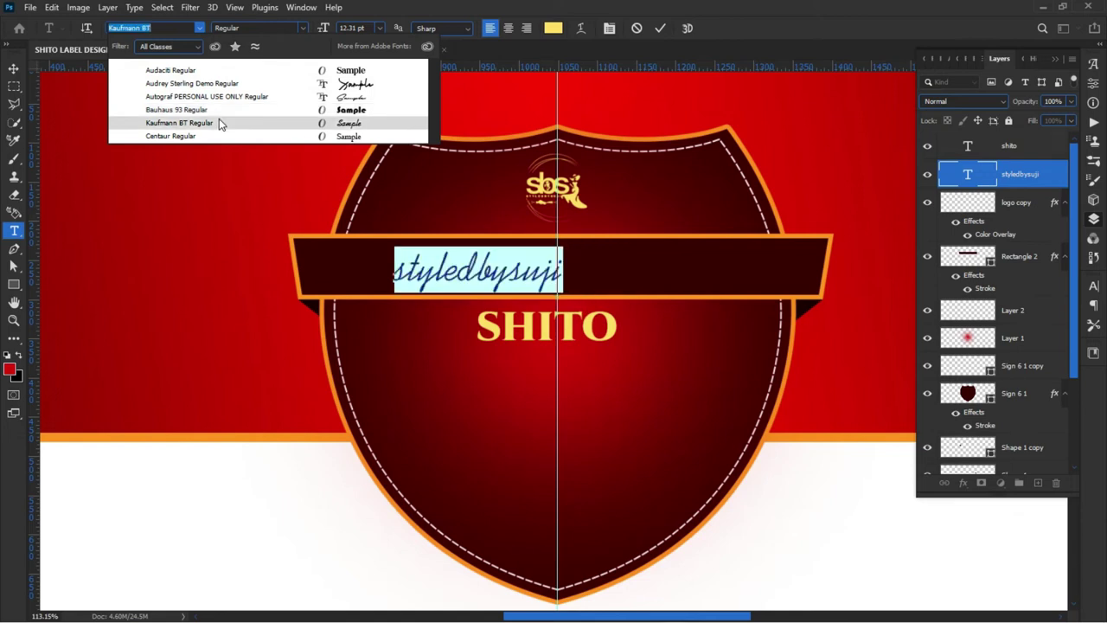
{"action": "left_click", "coordinate": [220, 73]}
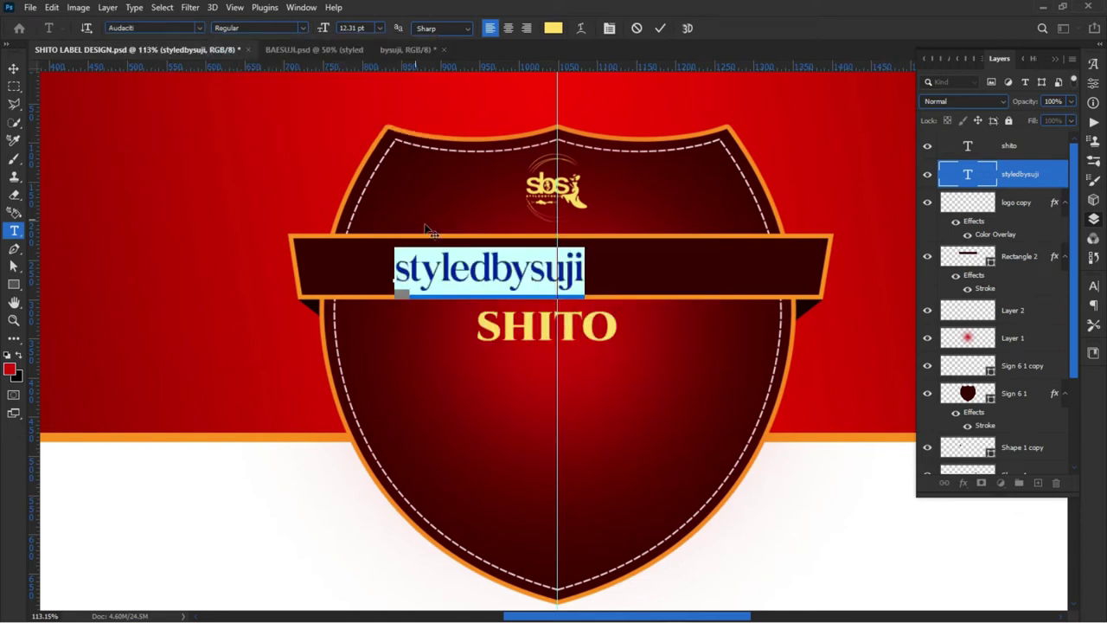
{"action": "left_click", "coordinate": [478, 272]}
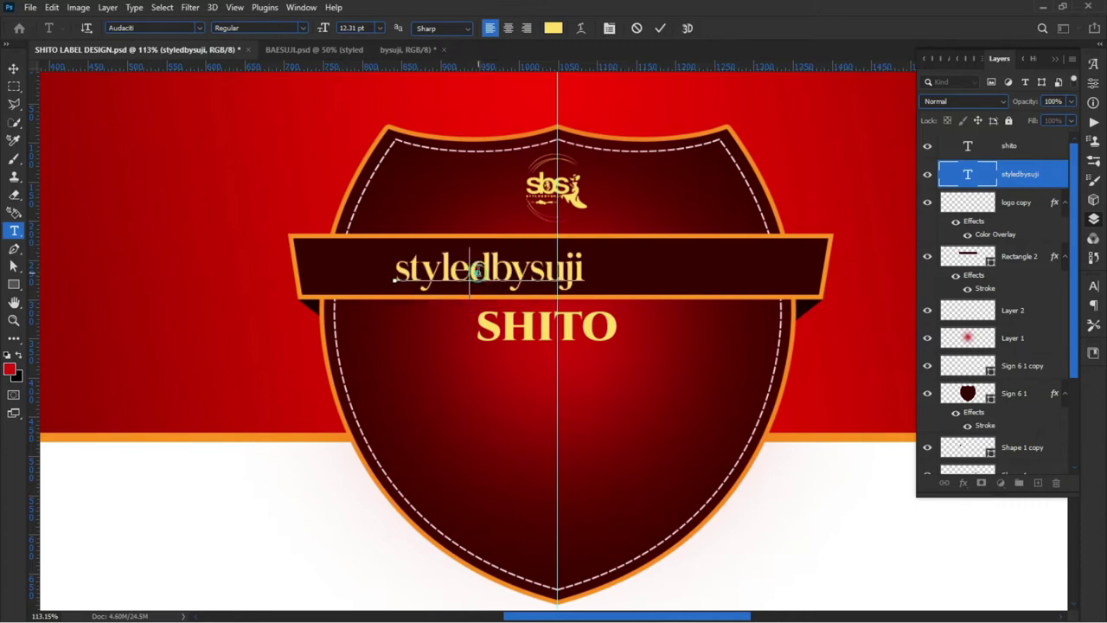
Filter the font list to Script fonts and apply Great Vibes to the ribbon text
{"action": "double_click", "coordinate": [588, 272]}
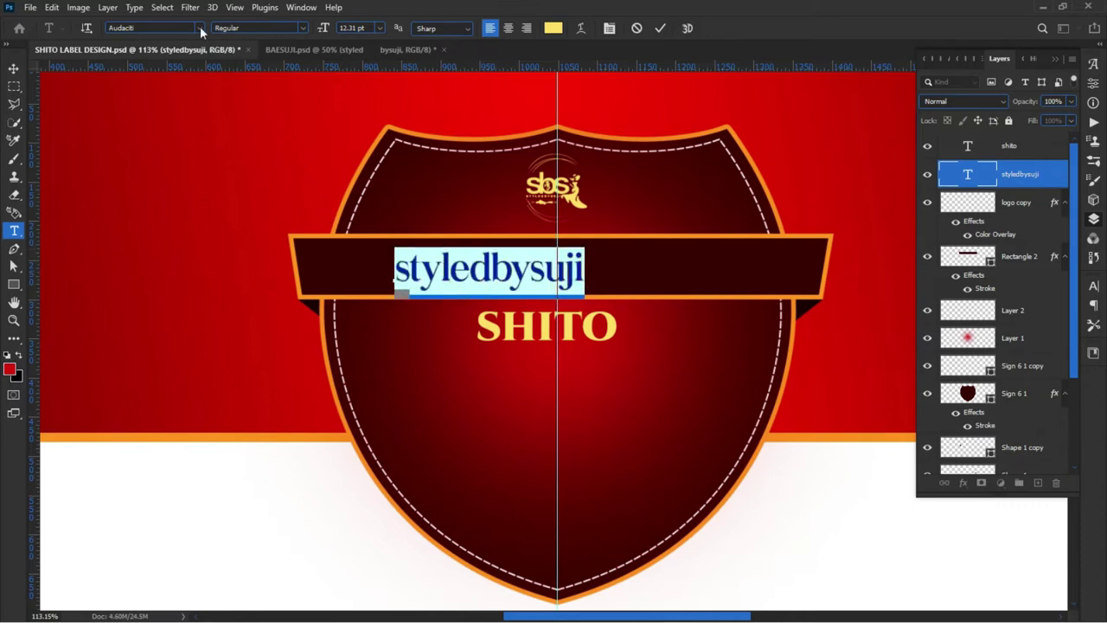
{"action": "left_click", "coordinate": [200, 28]}
{"action": "left_click", "coordinate": [198, 46]}
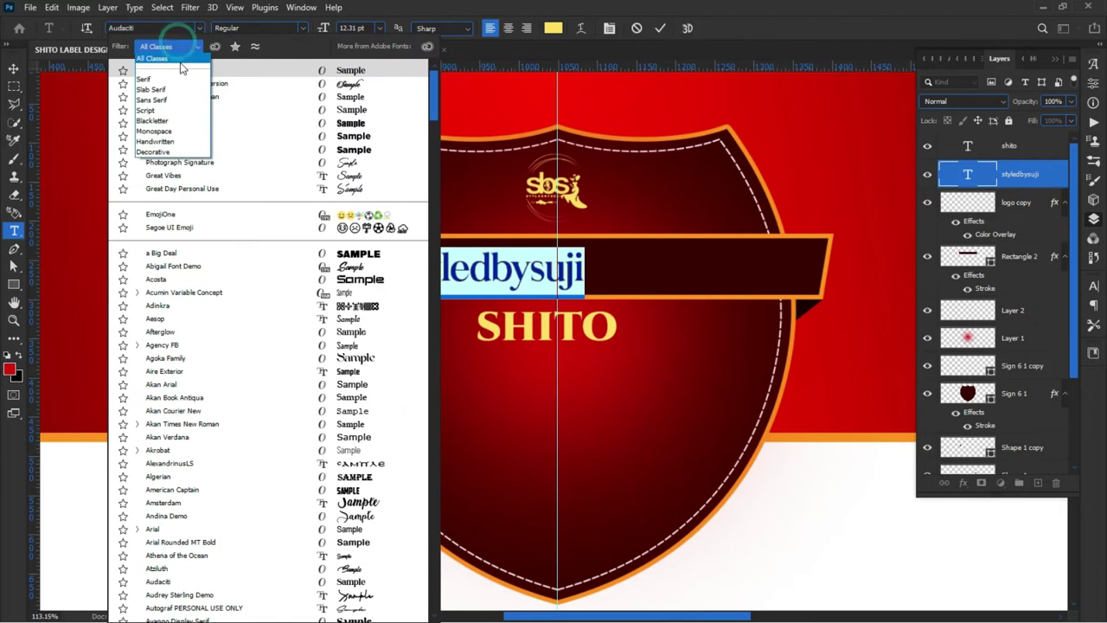
{"action": "left_click", "coordinate": [148, 110]}
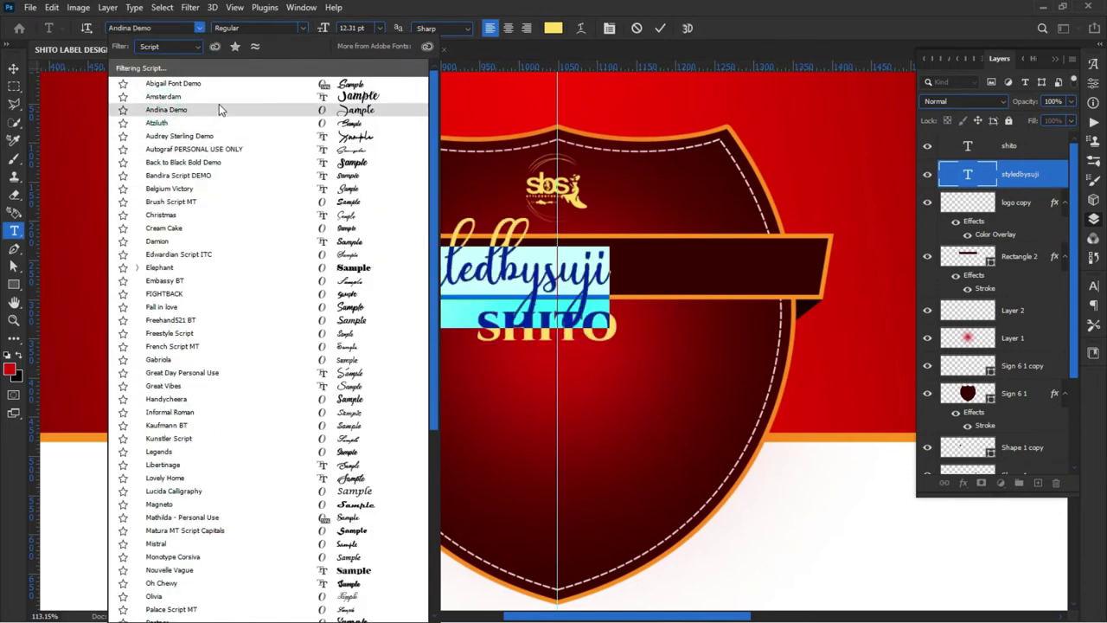
{"action": "left_click", "coordinate": [219, 107]}
{"action": "left_click", "coordinate": [200, 28]}
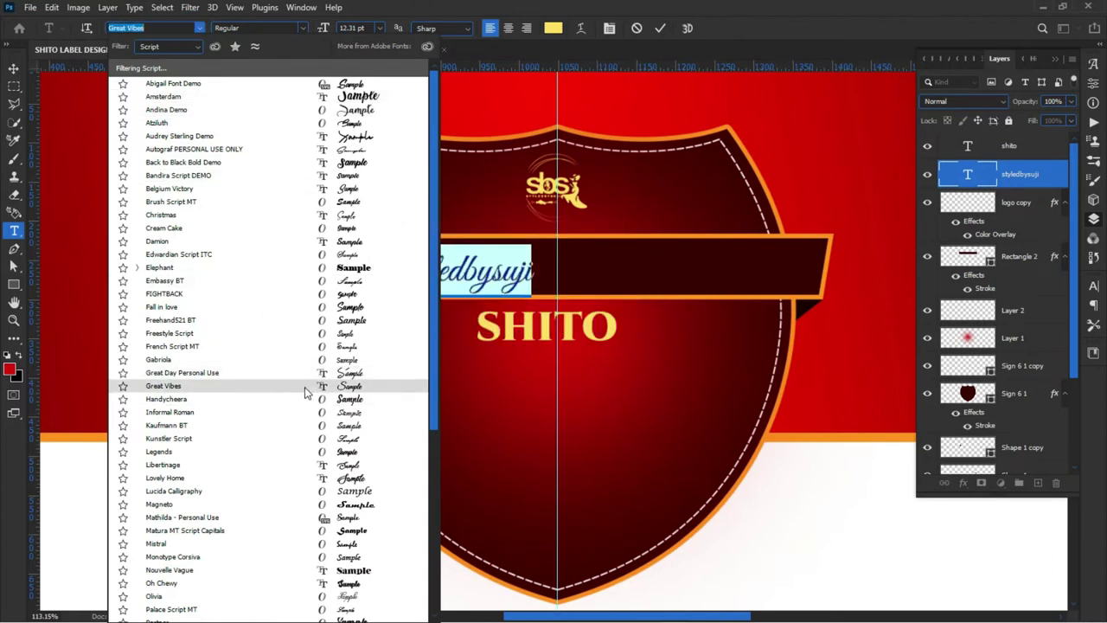
{"action": "left_click", "coordinate": [304, 387]}
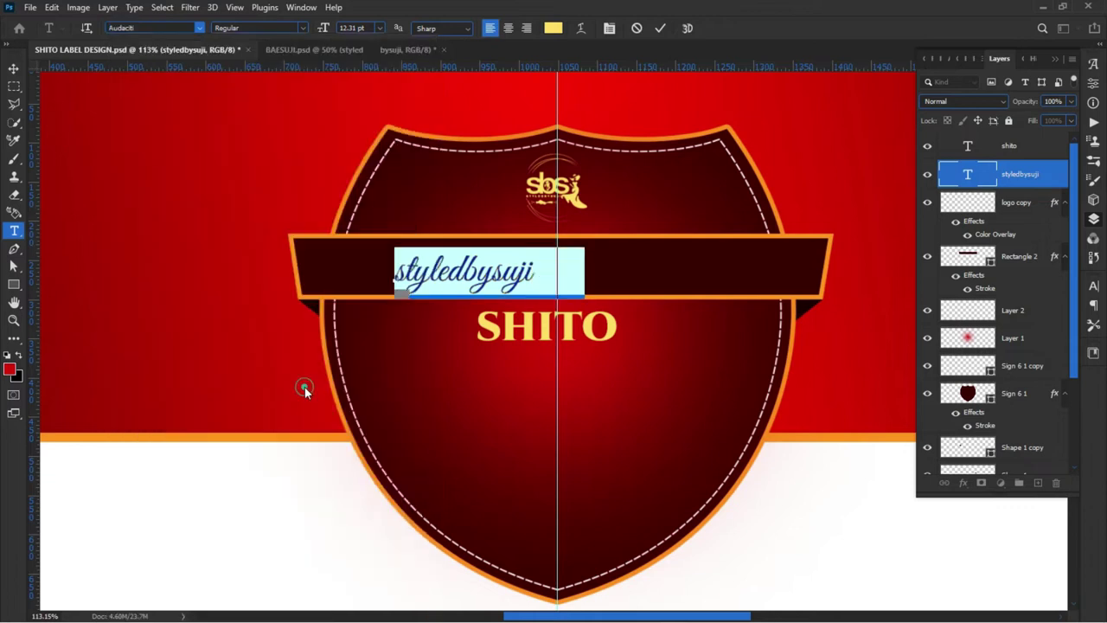
{"action": "left_click", "coordinate": [424, 275]}
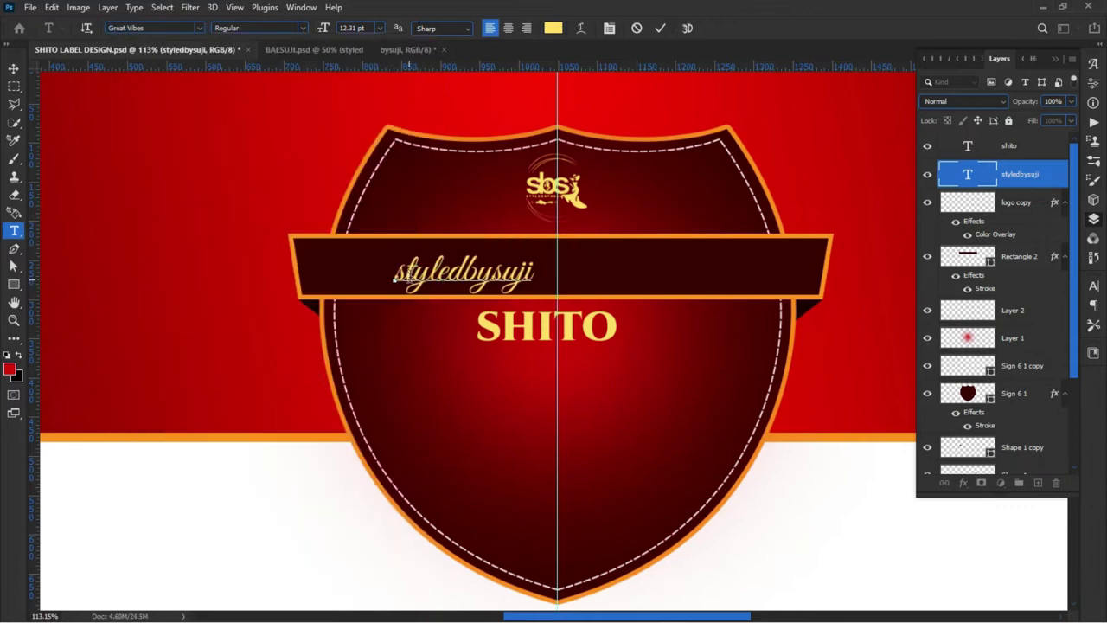
Capitalise the first letter so the ribbon reads Styledbysuji
{"action": "left_click_drag", "start_coordinate": [407, 275], "coordinate": [389, 275]}
{"action": "type", "text": "S"}
{"action": "scroll", "coordinate": [371, 279], "scroll_direction": "up", "scroll_amount": 1}
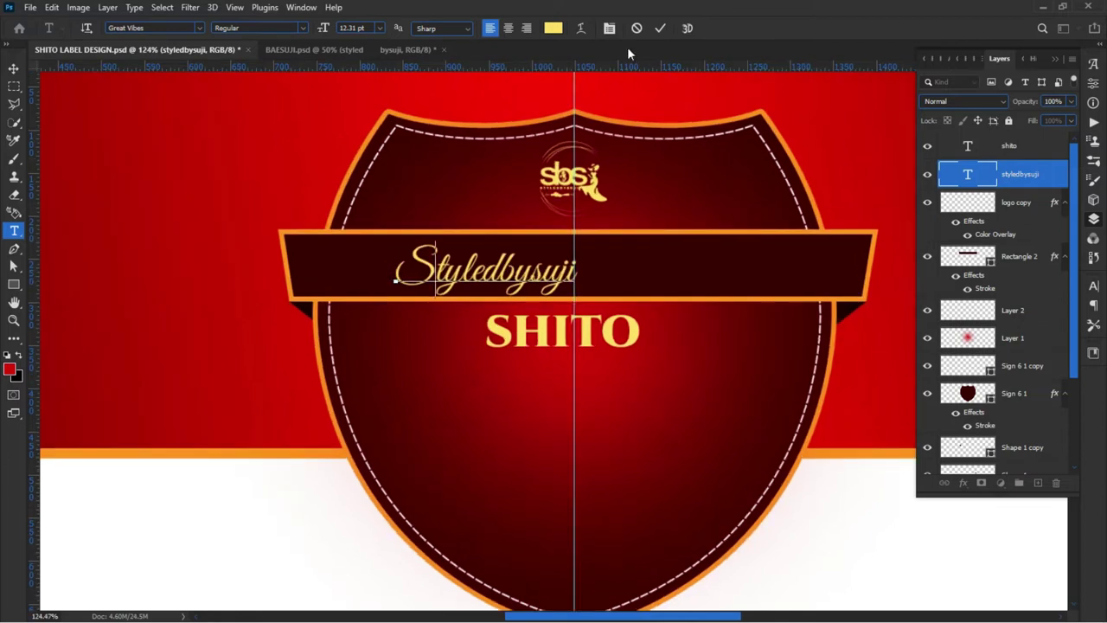
{"action": "left_click", "coordinate": [661, 29]}
{"action": "key", "text": "v"}
Enlarge the Styledbysuji text to about 146% and shift it right on the banner
{"action": "left_click_drag", "start_coordinate": [544, 274], "coordinate": [636, 277]}
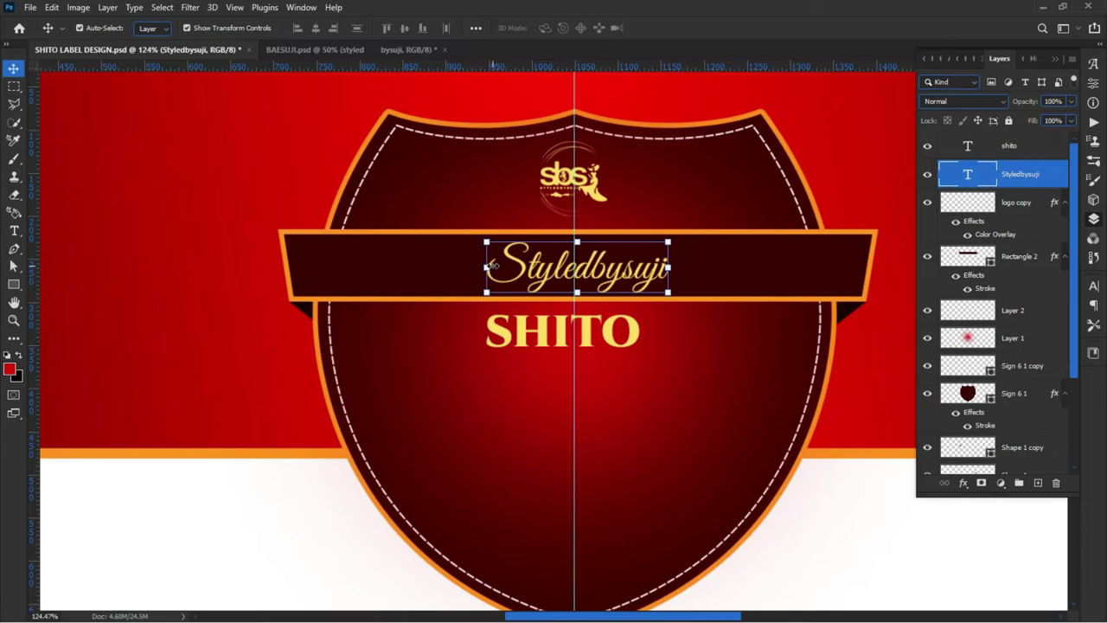
{"action": "left_click_drag", "start_coordinate": [487, 266], "coordinate": [402, 266]}
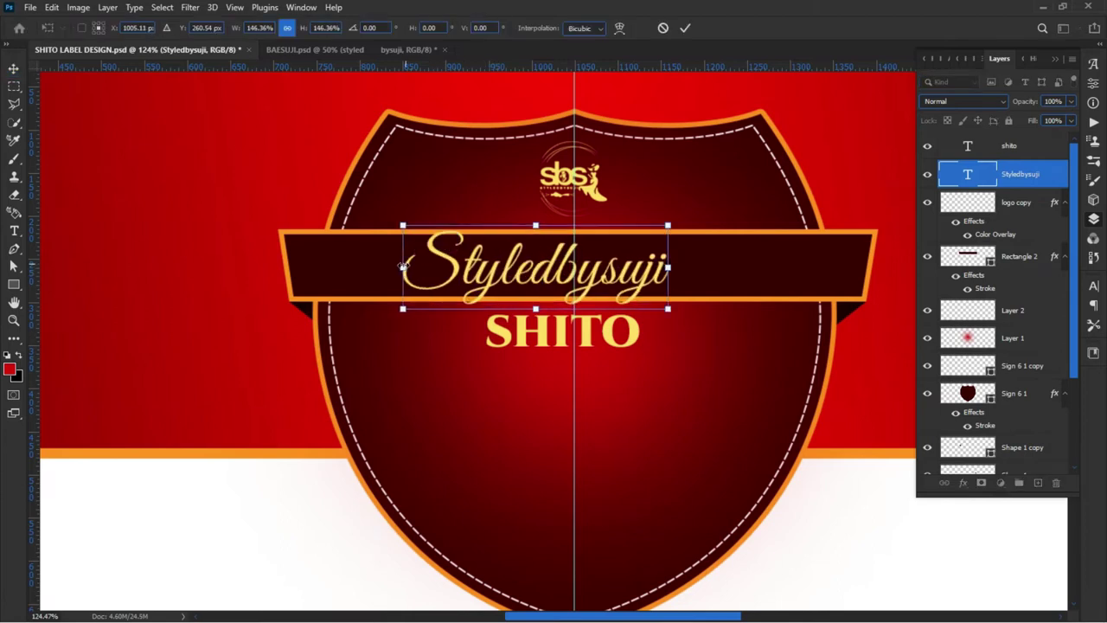
{"action": "left_click_drag", "start_coordinate": [620, 285], "coordinate": [659, 282]}
{"action": "left_click", "coordinate": [684, 28]}
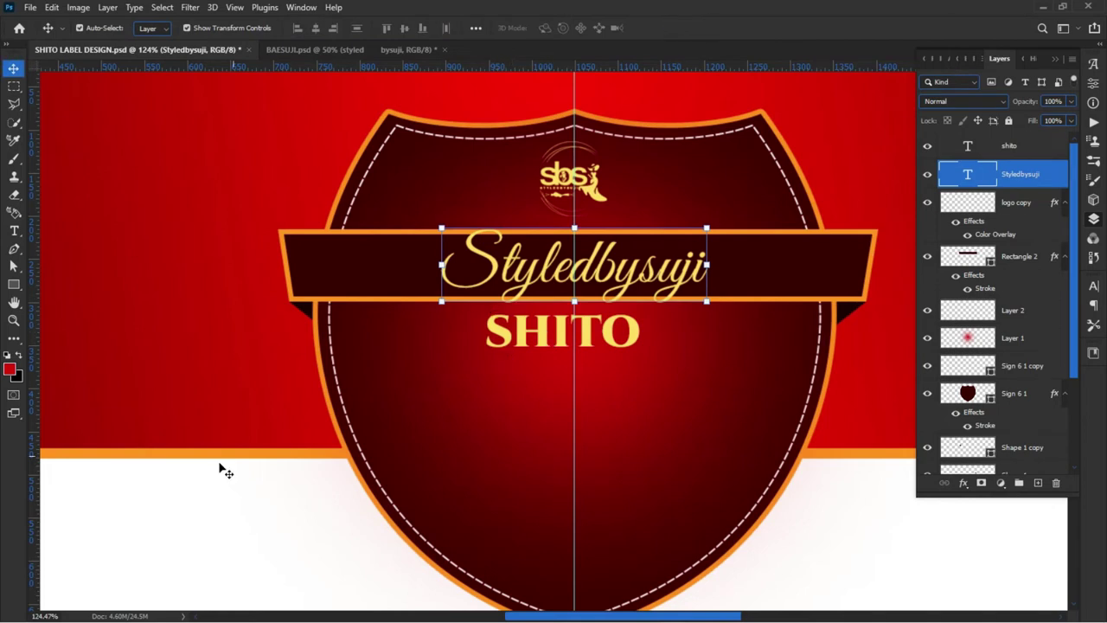
{"action": "left_click", "coordinate": [477, 443]}
Search fonts for 'may' on the ribbon text, keeping Great Vibes
{"action": "double_click", "coordinate": [523, 268]}
{"action": "key", "text": "ctrl"}
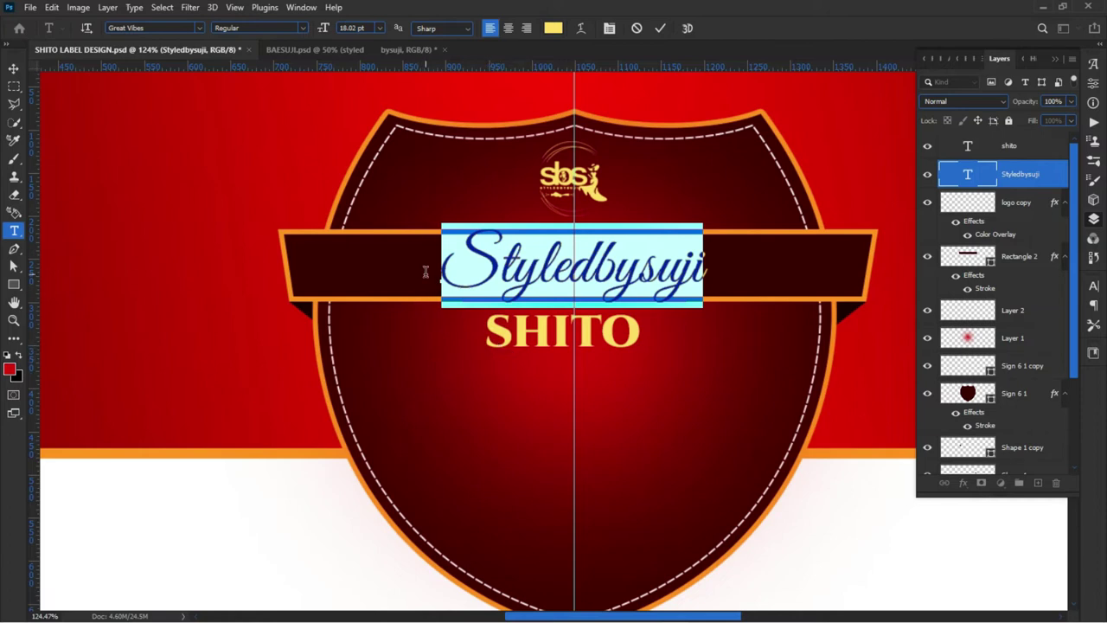
{"action": "left_click", "coordinate": [174, 28]}
{"action": "type", "text": "may"}
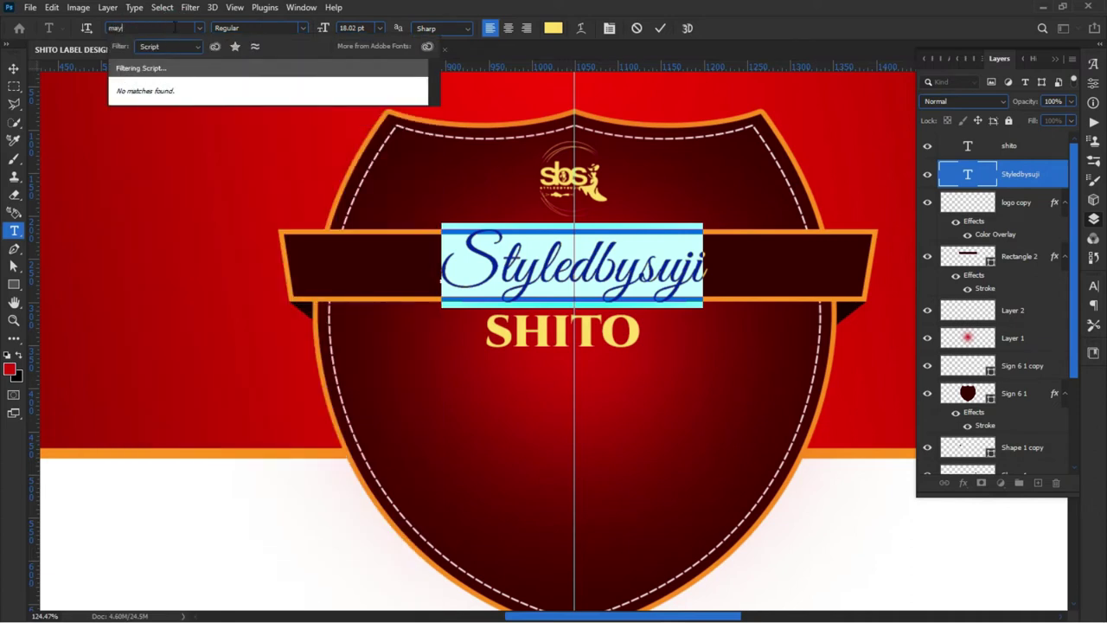
{"action": "left_click", "coordinate": [198, 29]}
{"action": "left_click", "coordinate": [199, 28]}
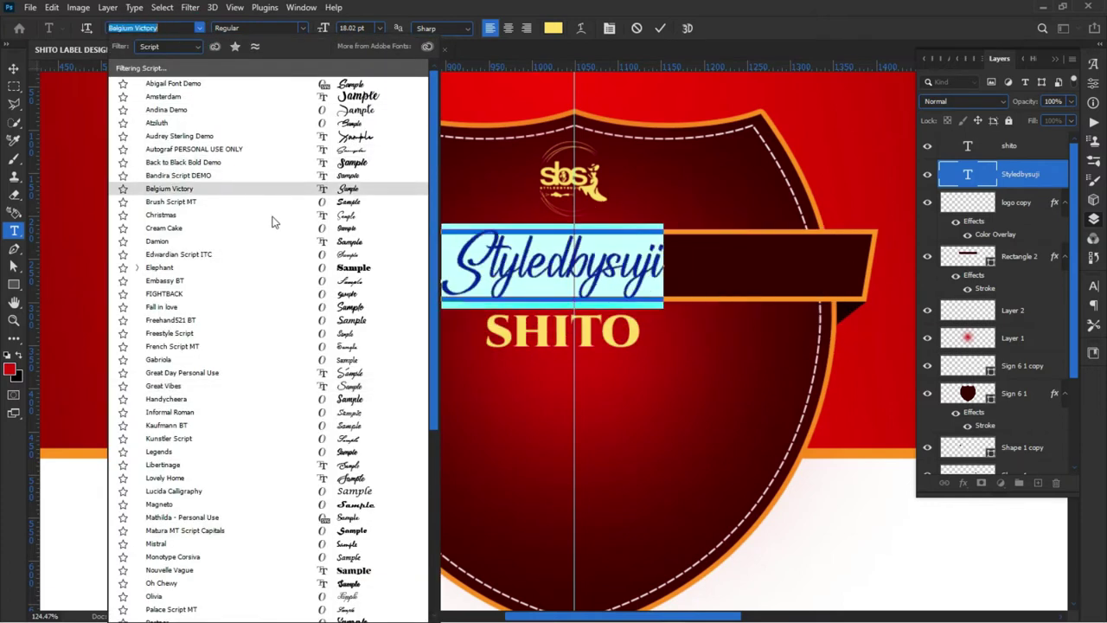
{"action": "left_click", "coordinate": [191, 190]}
Show all font classes and apply Cinzel Decorative Black to the ribbon text
{"action": "scroll", "coordinate": [171, 35], "scroll_direction": "up", "scroll_amount": 2}
{"action": "left_click", "coordinate": [173, 28]}
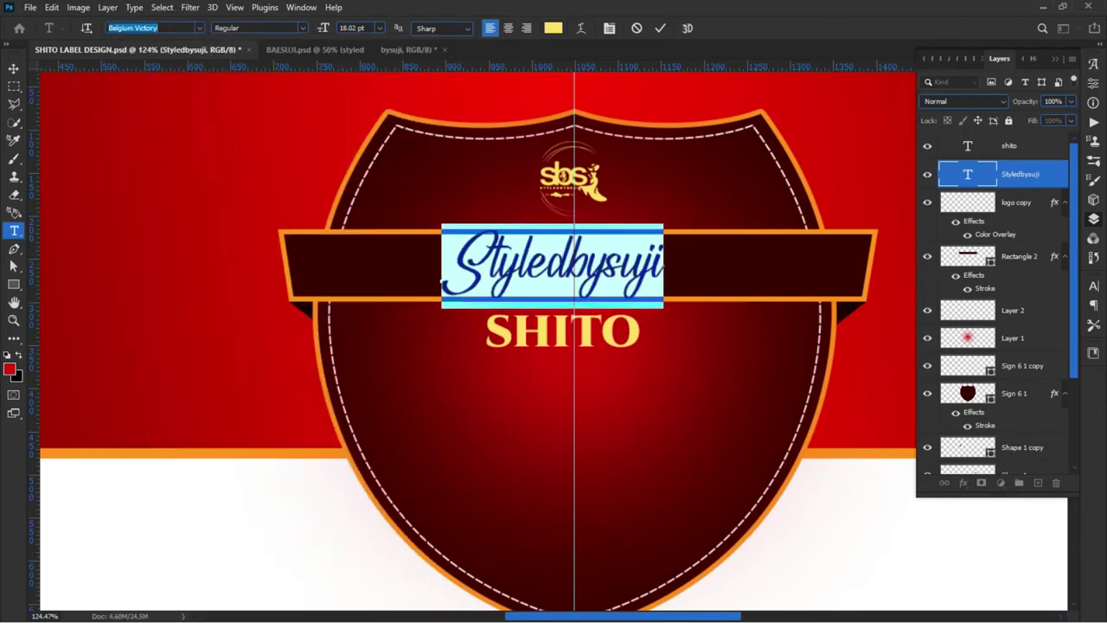
{"action": "type", "text": "cin"}
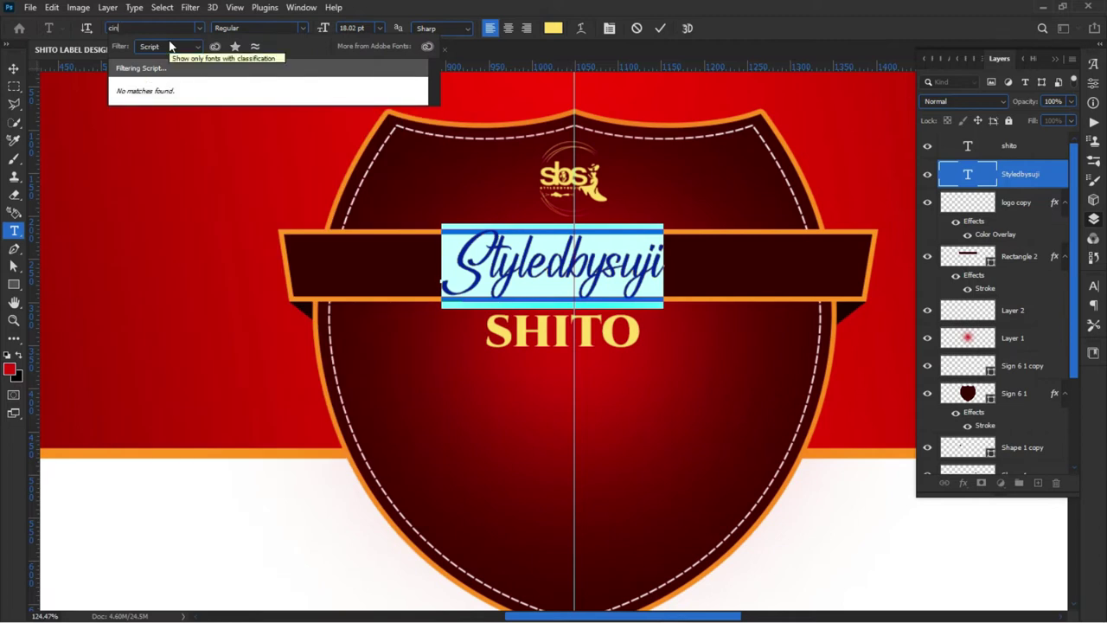
{"action": "left_click", "coordinate": [169, 45]}
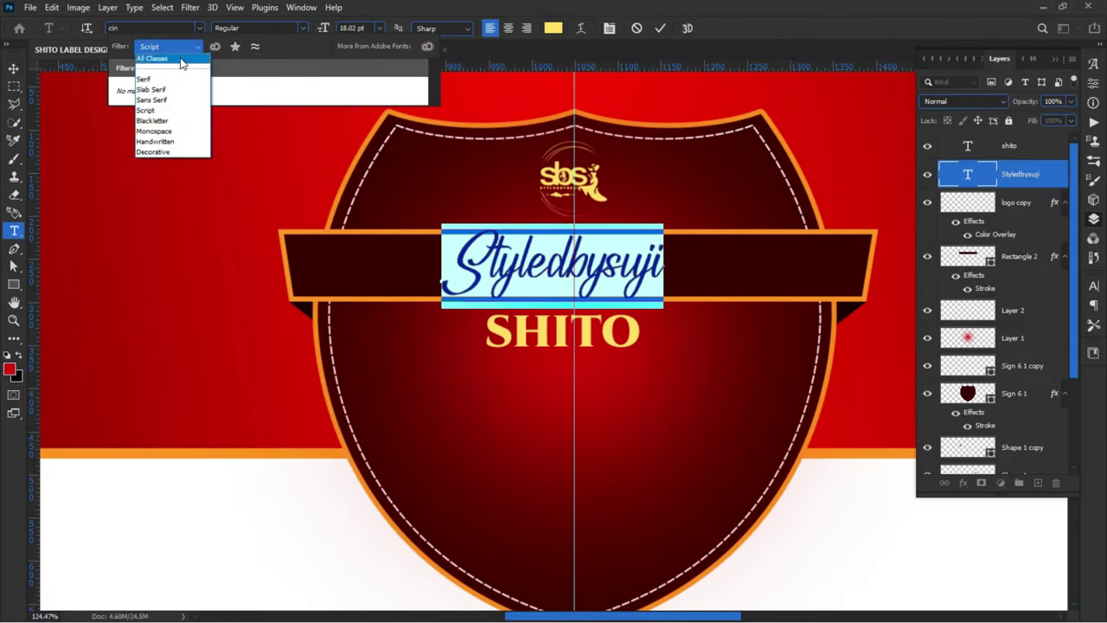
{"action": "left_click", "coordinate": [181, 58]}
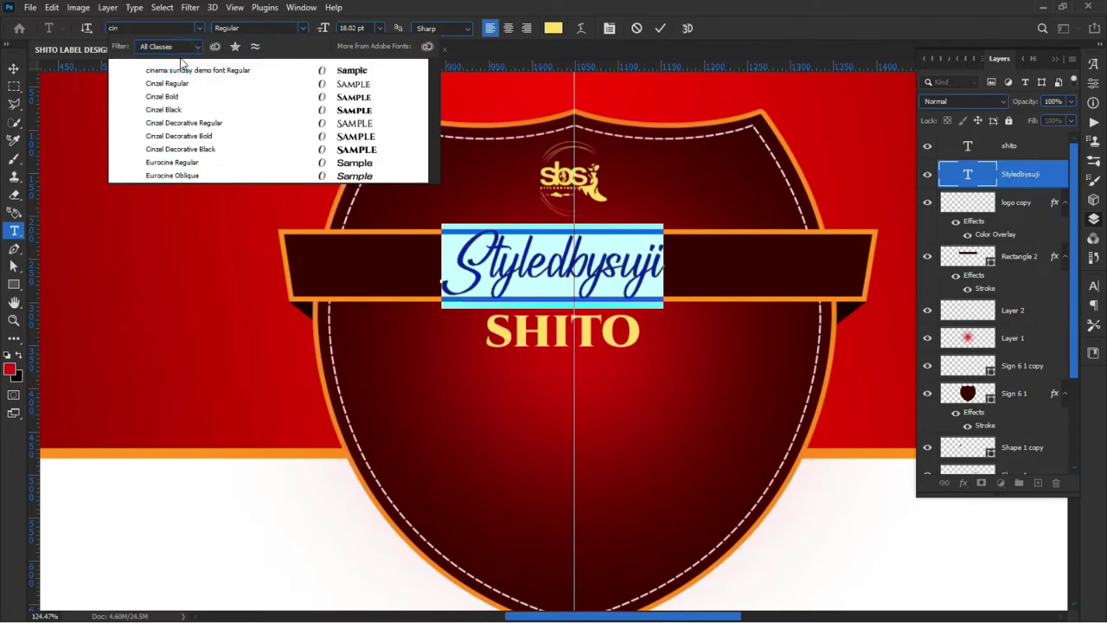
{"action": "left_click", "coordinate": [225, 149]}
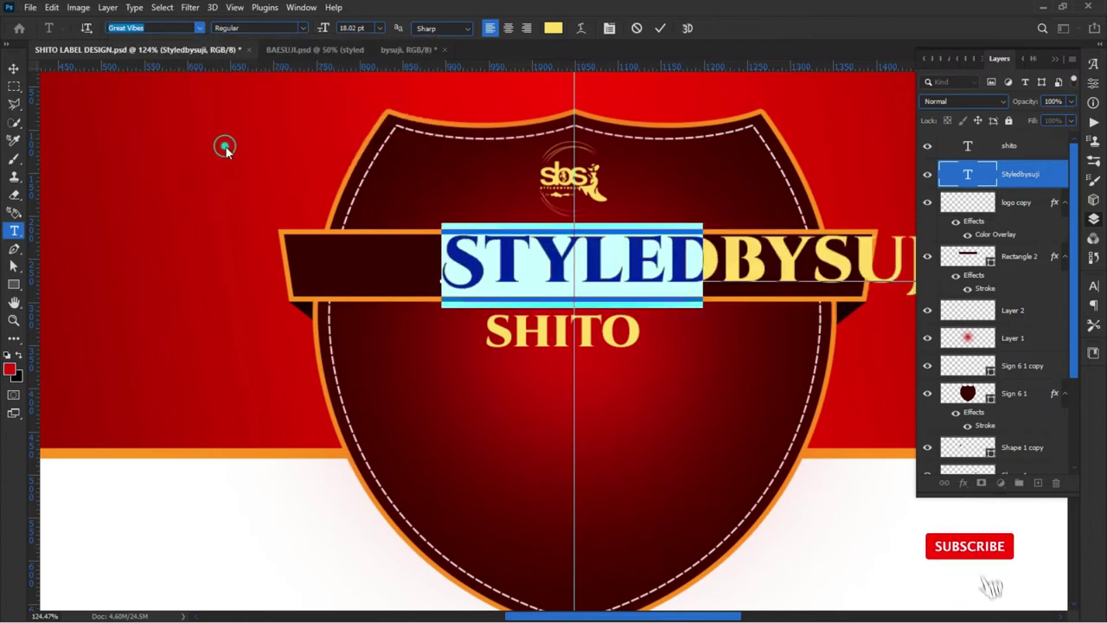
{"action": "left_click", "coordinate": [13, 68]}
Centre STYLEDBYSUJI on the banner and shrink it to about 69%
{"action": "left_click_drag", "start_coordinate": [599, 271], "coordinate": [473, 271]}
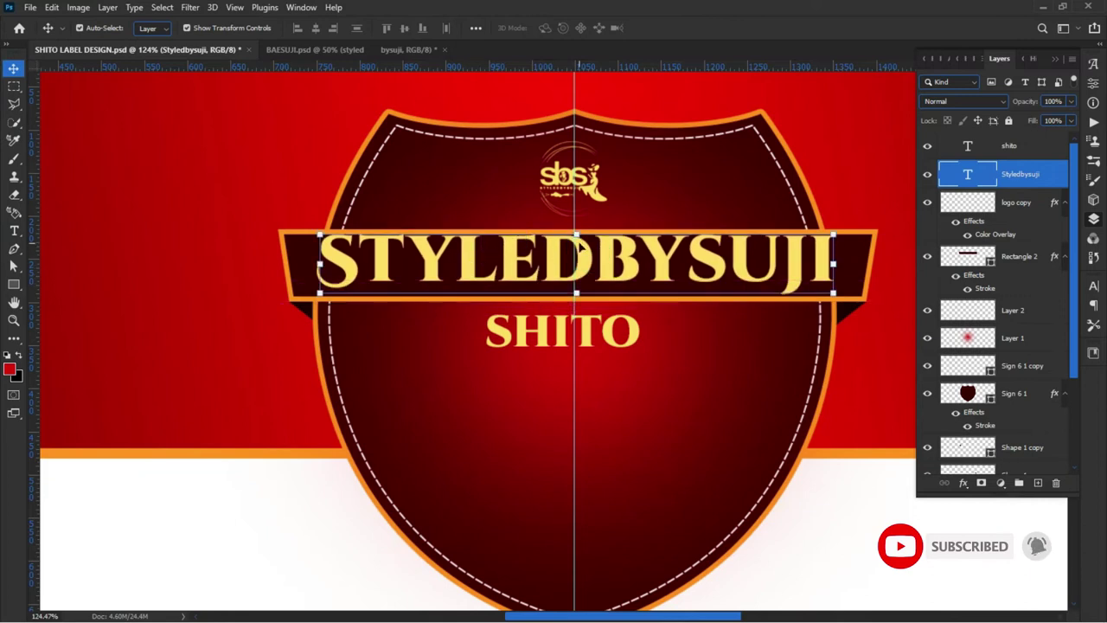
{"action": "left_click_drag", "start_coordinate": [577, 234], "coordinate": [574, 253]}
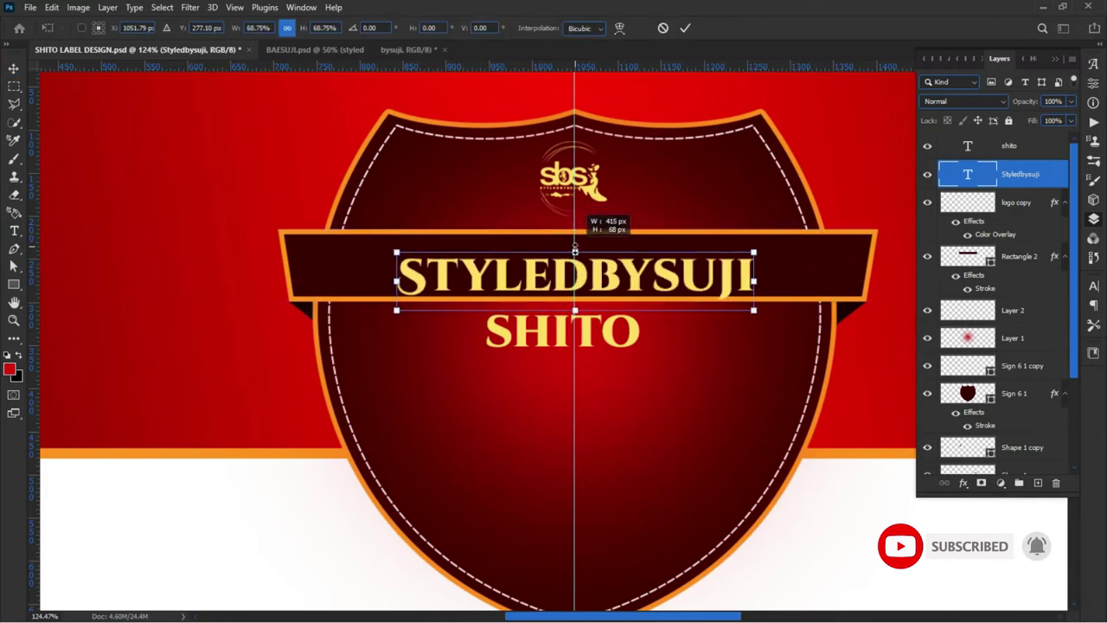
{"action": "key", "text": "Return"}
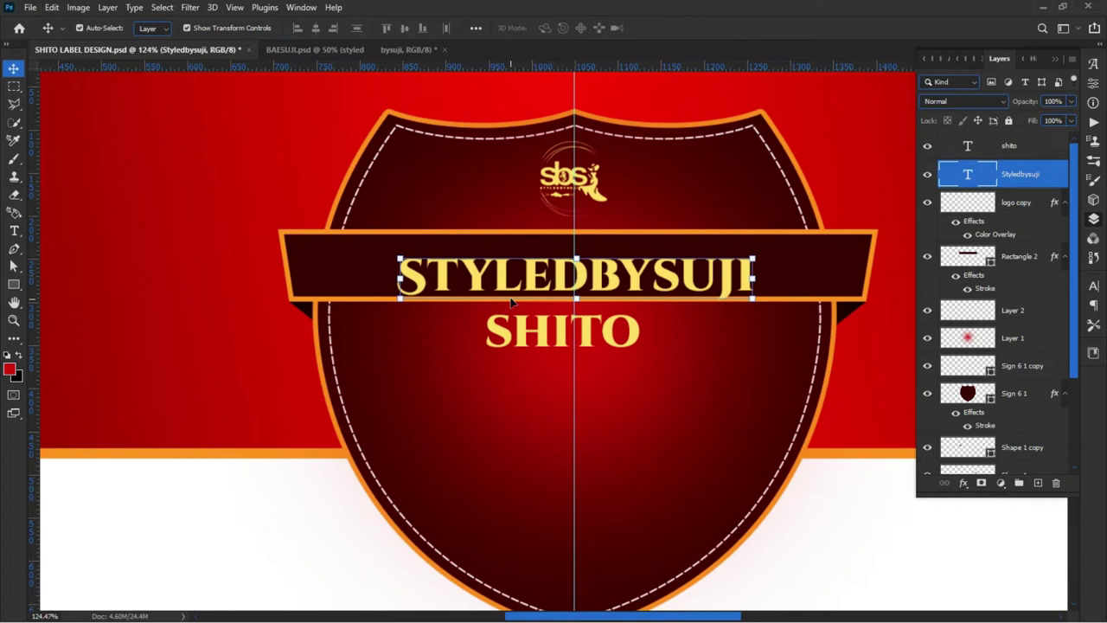
{"action": "left_click_drag", "start_coordinate": [548, 299], "coordinate": [545, 291]}
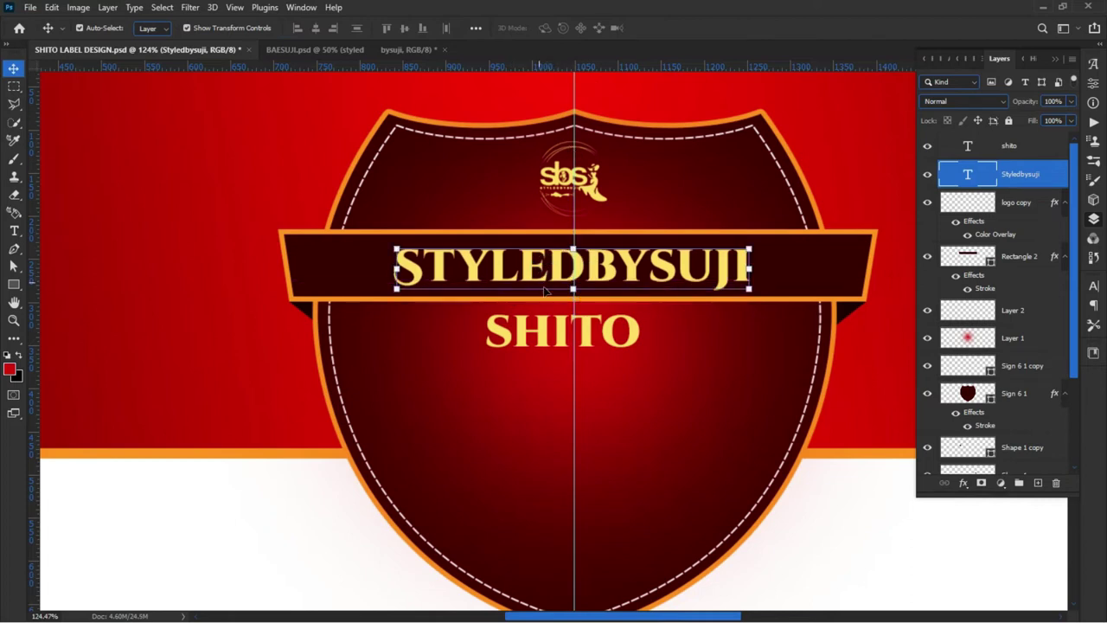
{"action": "left_click", "coordinate": [227, 482]}
{"action": "scroll", "coordinate": [378, 304], "scroll_direction": "down", "scroll_amount": 2}
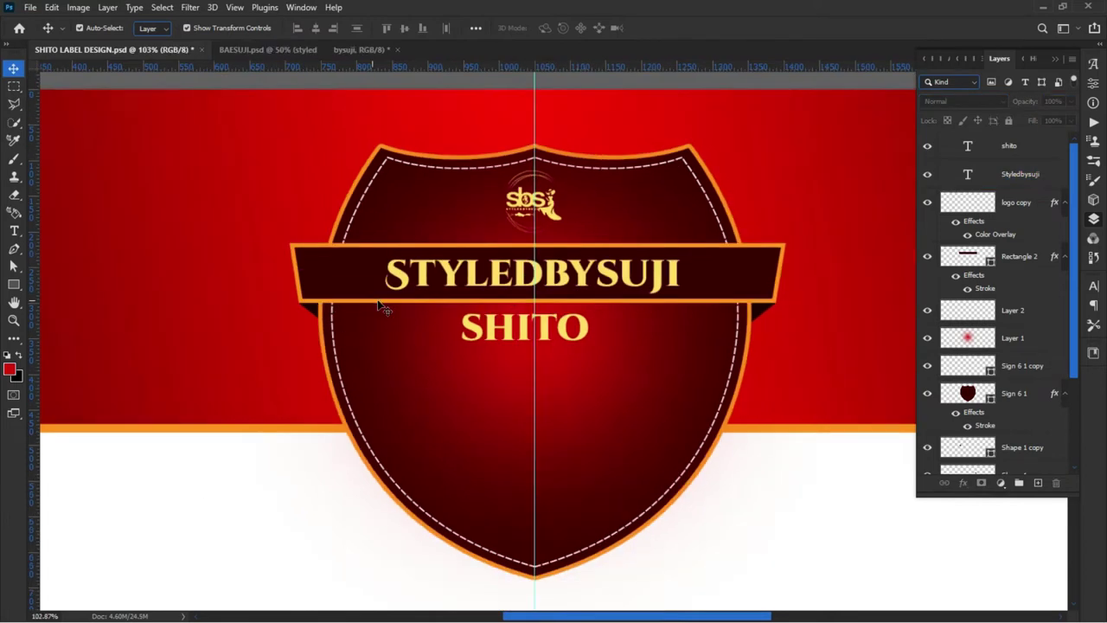
Nudge the SHITO title right and enlarge it to about 125%
{"action": "left_click", "coordinate": [491, 335]}
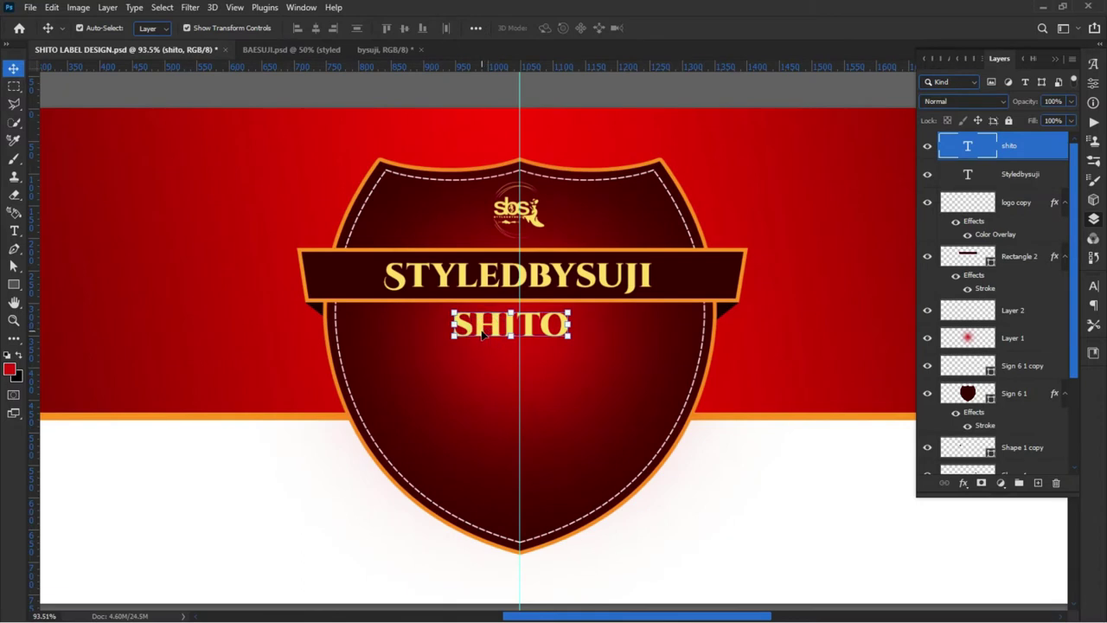
{"action": "left_click_drag", "start_coordinate": [483, 335], "coordinate": [486, 339]}
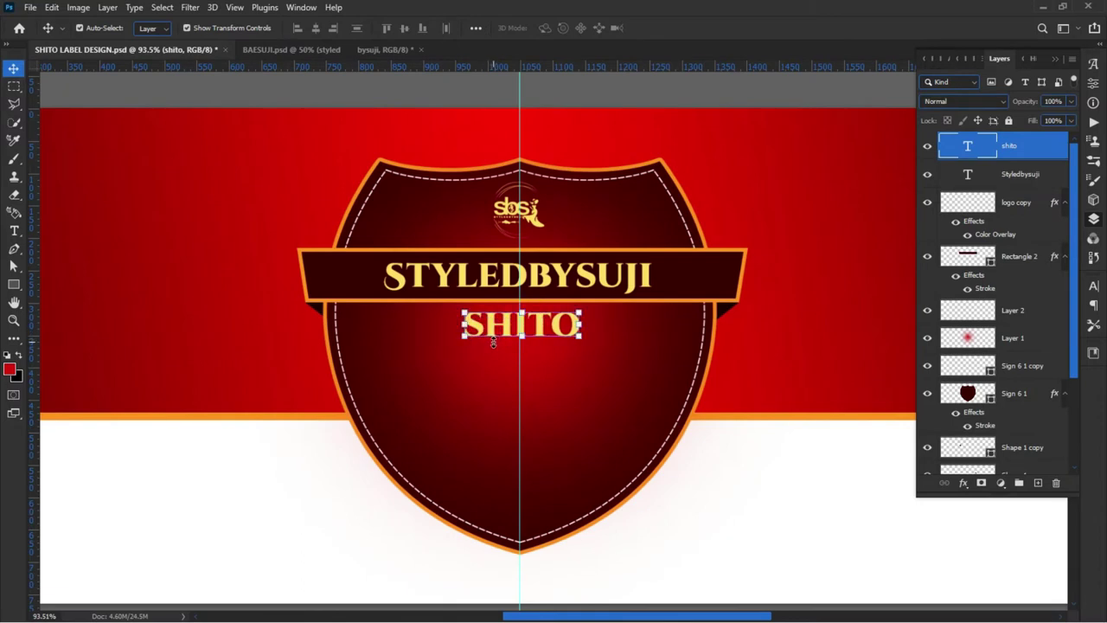
{"action": "key", "text": "ctrl+t"}
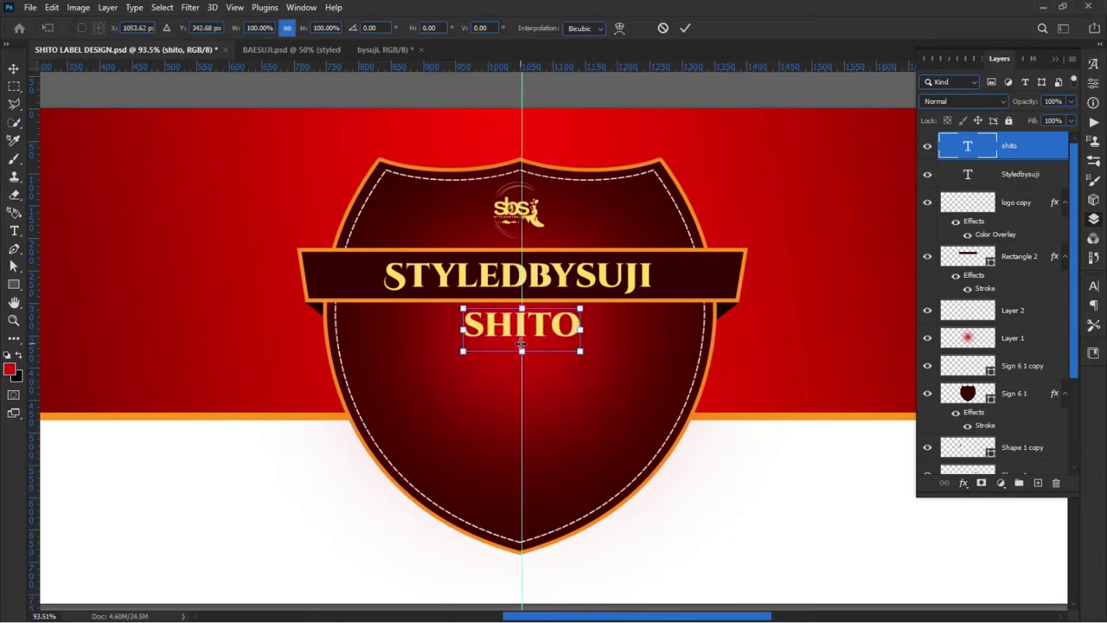
{"action": "left_click_drag", "start_coordinate": [522, 351], "coordinate": [510, 361]}
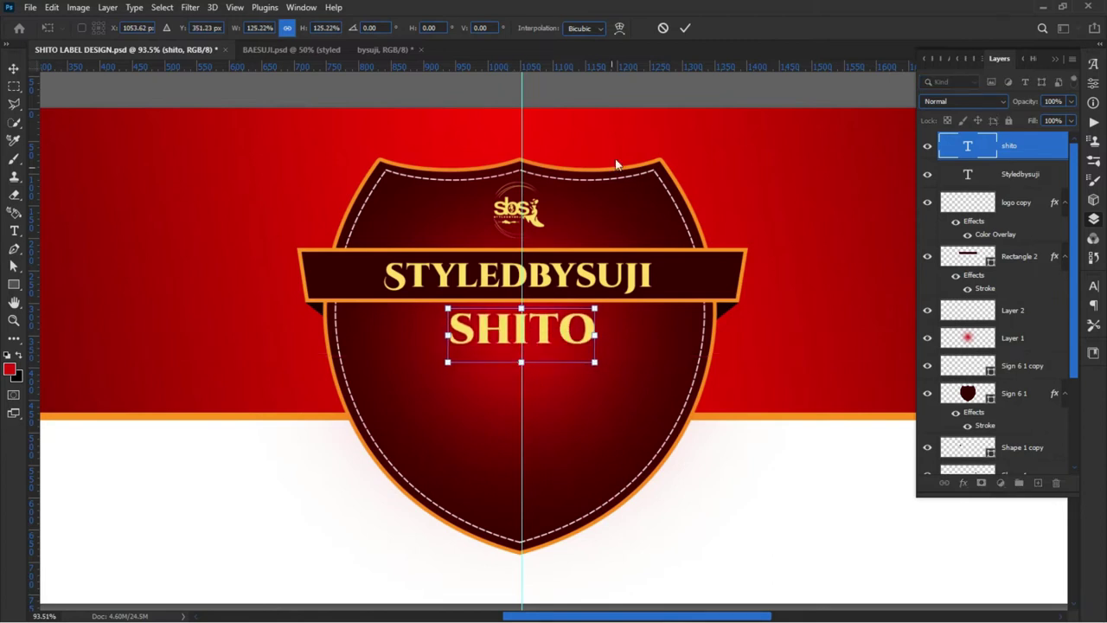
{"action": "left_click", "coordinate": [683, 30]}
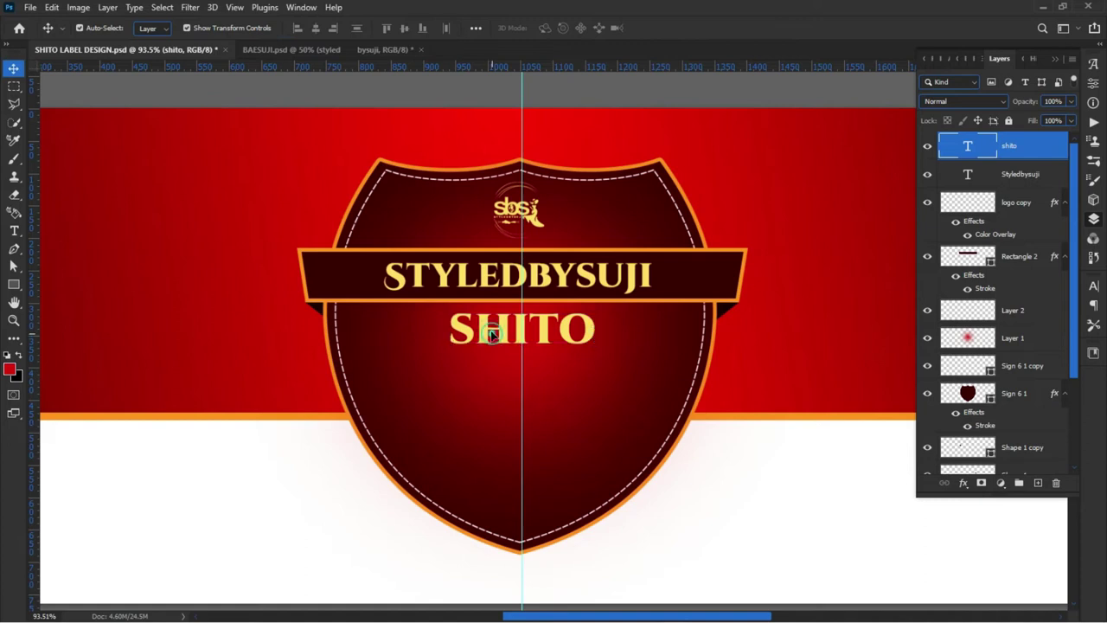
{"action": "left_click", "coordinate": [242, 502]}
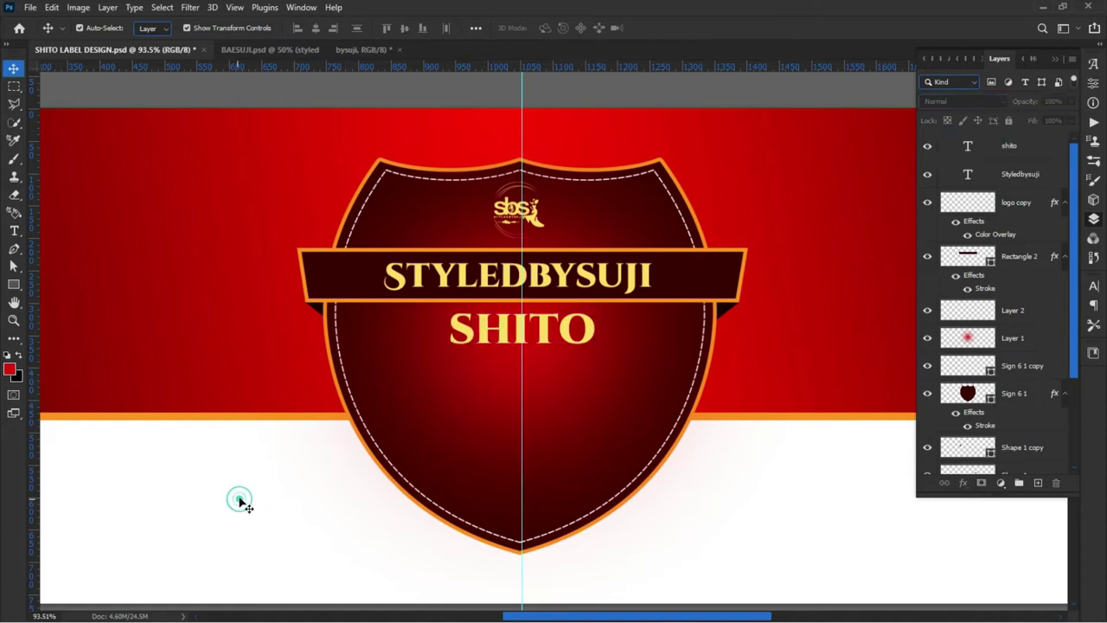
{"action": "left_click", "coordinate": [497, 330]}
Open the onion, shrimp and chili pepper image files
{"action": "left_click", "coordinate": [299, 492]}
{"action": "left_click", "coordinate": [30, 7]}
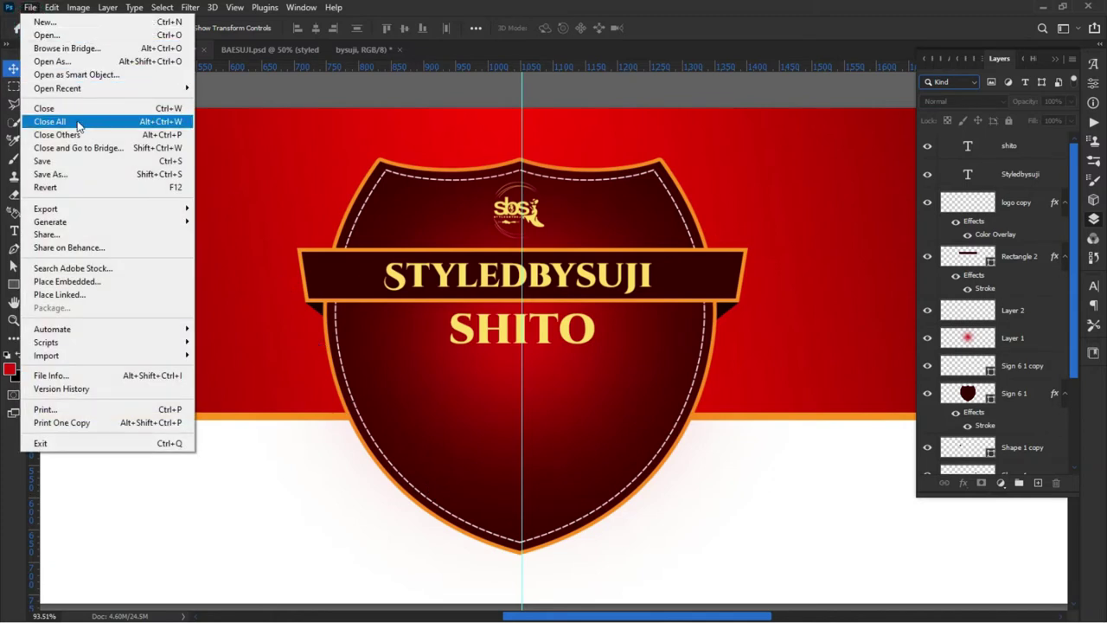
{"action": "left_click", "coordinate": [52, 35]}
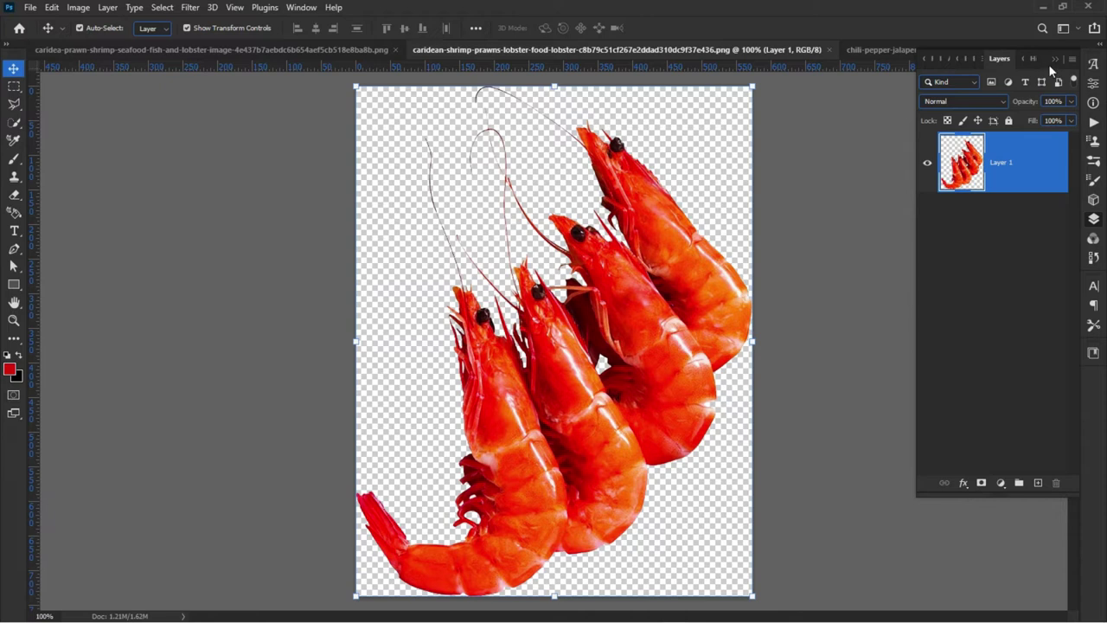
Return to the SHITO LABEL DESIGN document and close BAESUJI.psd without saving
{"action": "left_click", "coordinate": [1057, 58]}
{"action": "left_click", "coordinate": [1071, 50]}
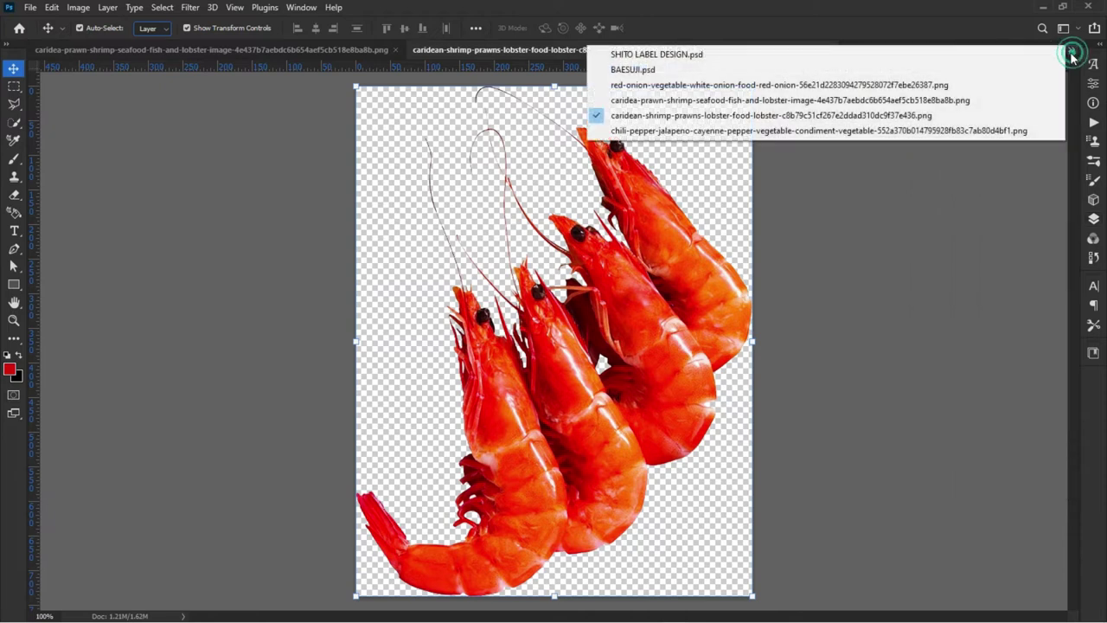
{"action": "left_click", "coordinate": [721, 49]}
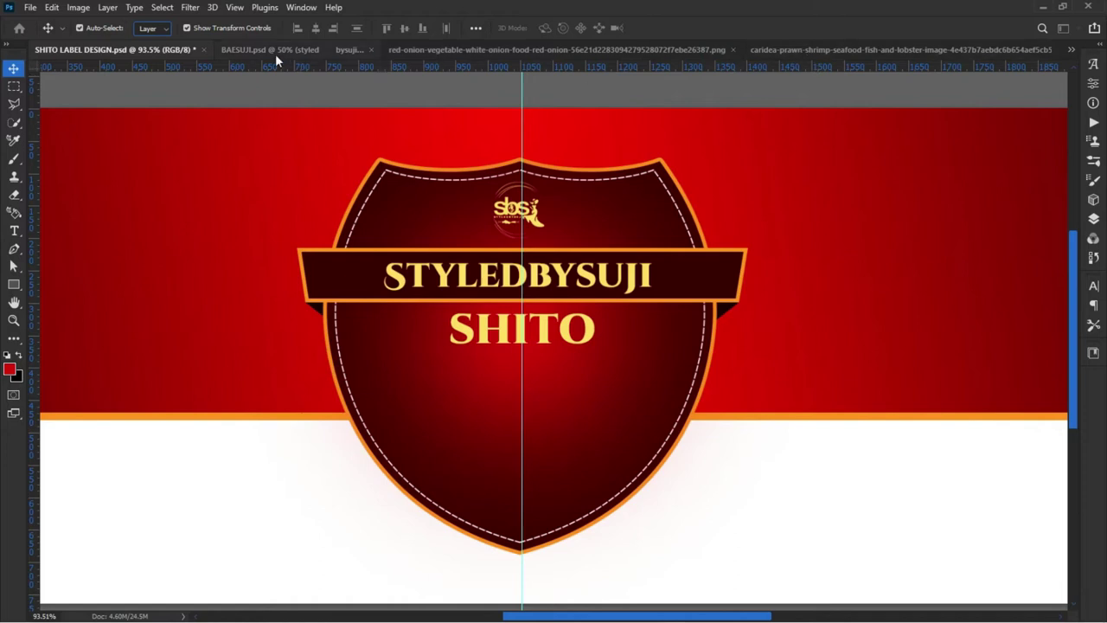
{"action": "left_click", "coordinate": [372, 50]}
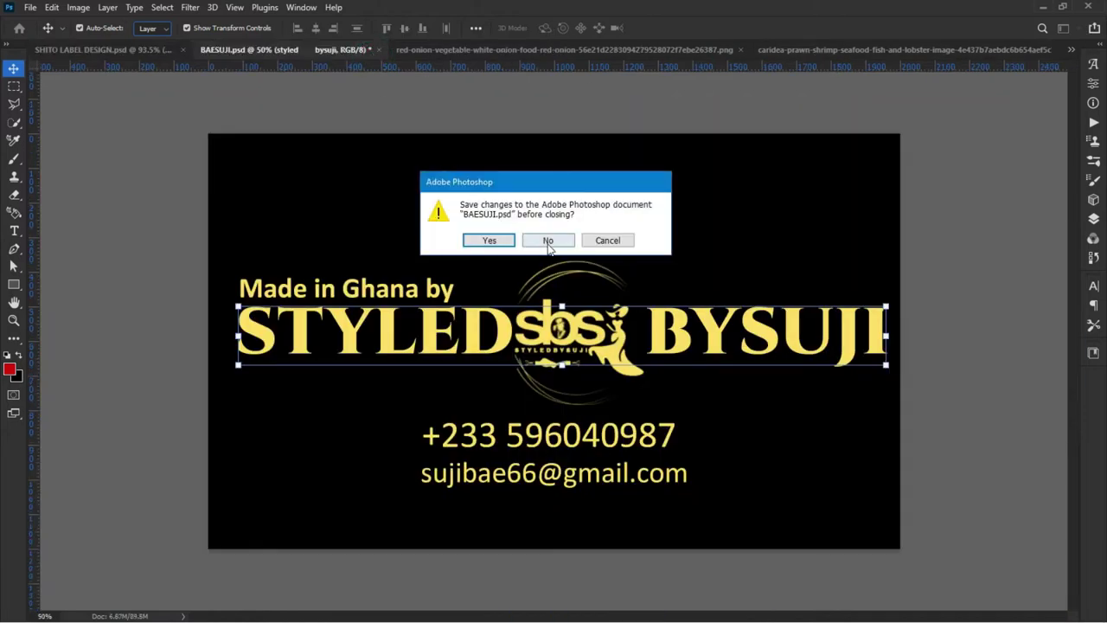
{"action": "left_click", "coordinate": [548, 240]}
Copy the red onion image into the SHITO label, scale it to about 14%, and place it at the shield's lower left
{"action": "left_click", "coordinate": [294, 50]}
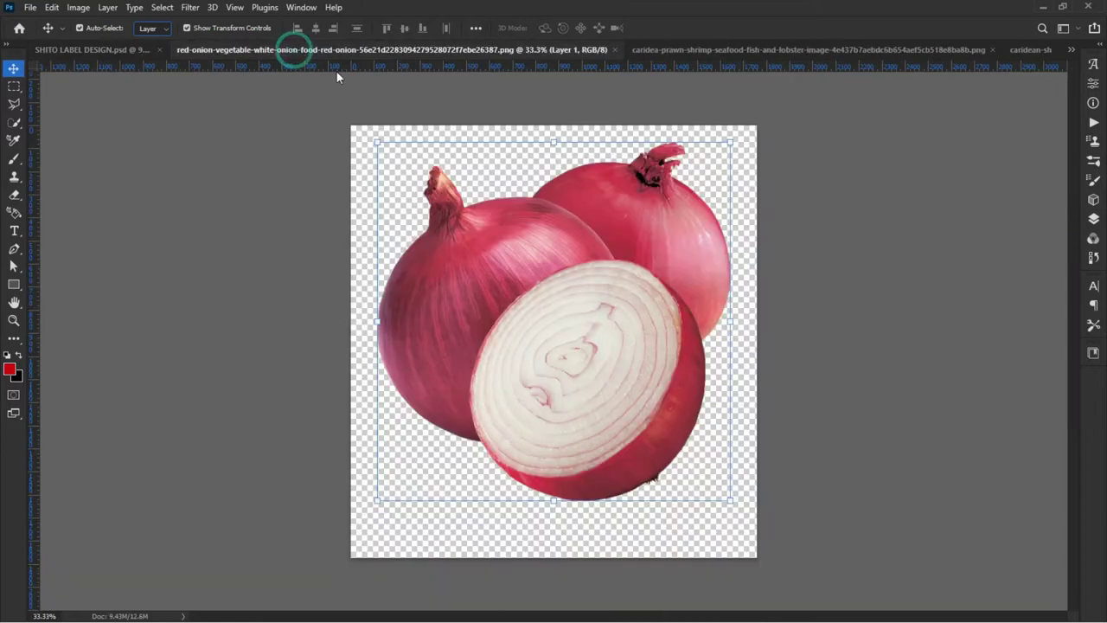
{"action": "mouse_move", "coordinate": [483, 249]}
{"action": "left_mouse_down"}
{"action": "mouse_move", "coordinate": [87, 44]}
{"action": "mouse_move", "coordinate": [414, 518]}
{"action": "left_mouse_up"}
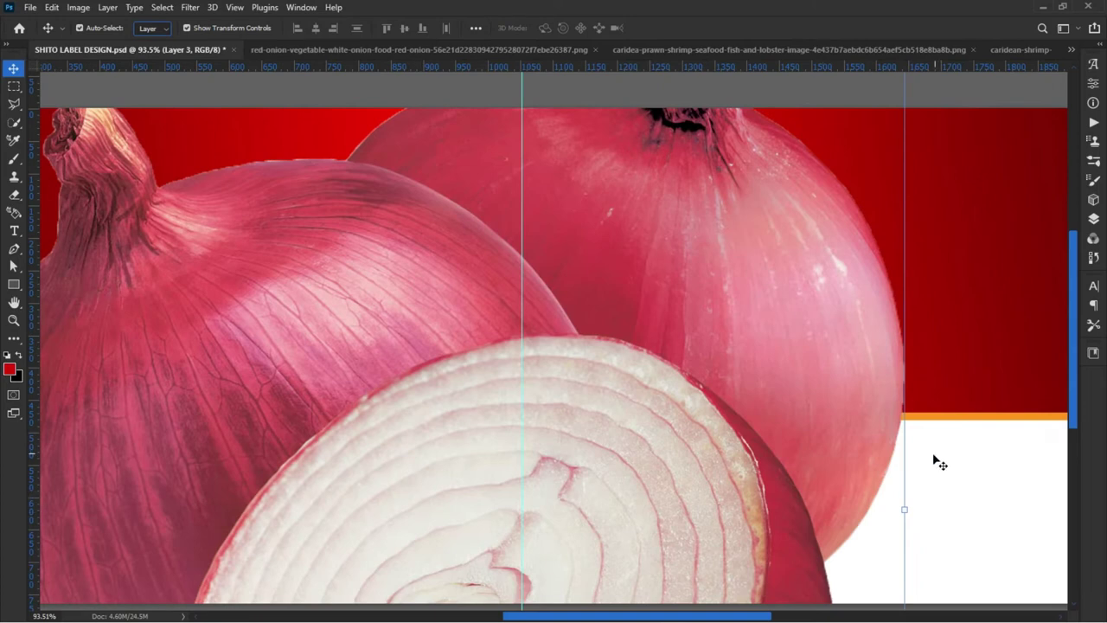
{"action": "mouse_move", "coordinate": [910, 508]}
{"action": "left_mouse_down"}
{"action": "mouse_move", "coordinate": [692, 353]}
{"action": "mouse_move", "coordinate": [701, 332]}
{"action": "left_mouse_up"}
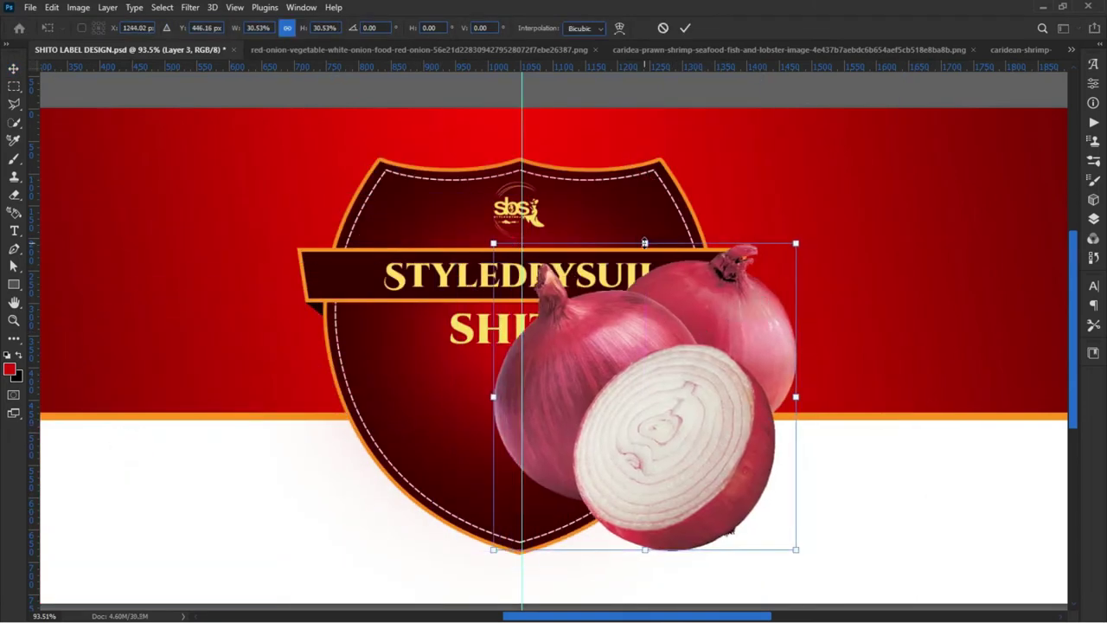
{"action": "left_click_drag", "start_coordinate": [645, 243], "coordinate": [673, 416]}
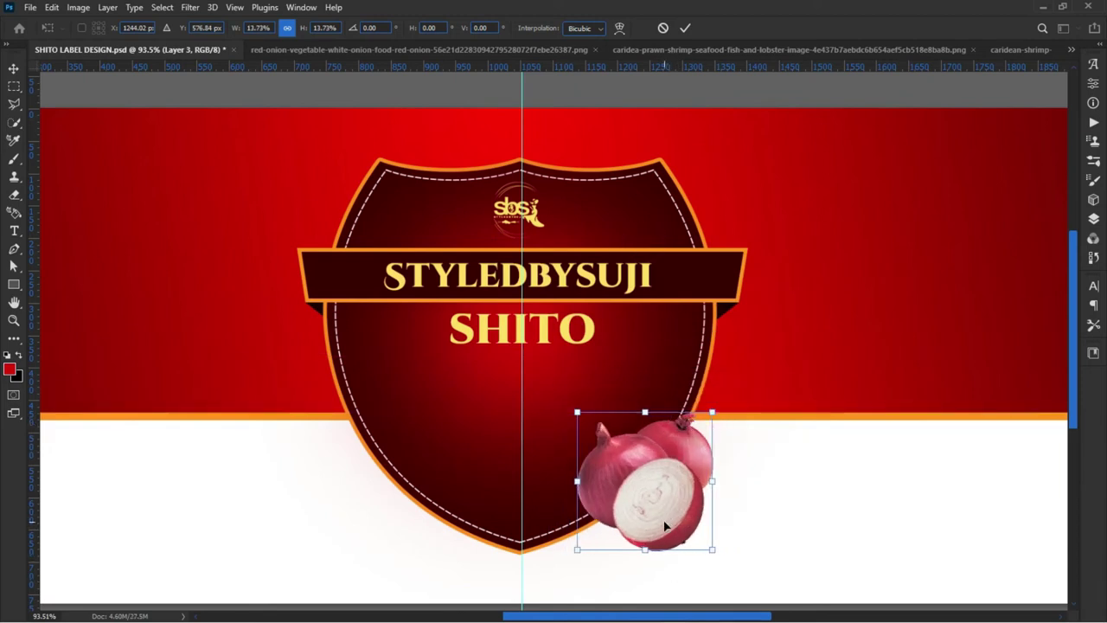
{"action": "key", "text": "Return"}
{"action": "left_click_drag", "start_coordinate": [665, 526], "coordinate": [459, 548]}
{"action": "scroll", "coordinate": [531, 422], "scroll_direction": "down", "scroll_amount": 2}
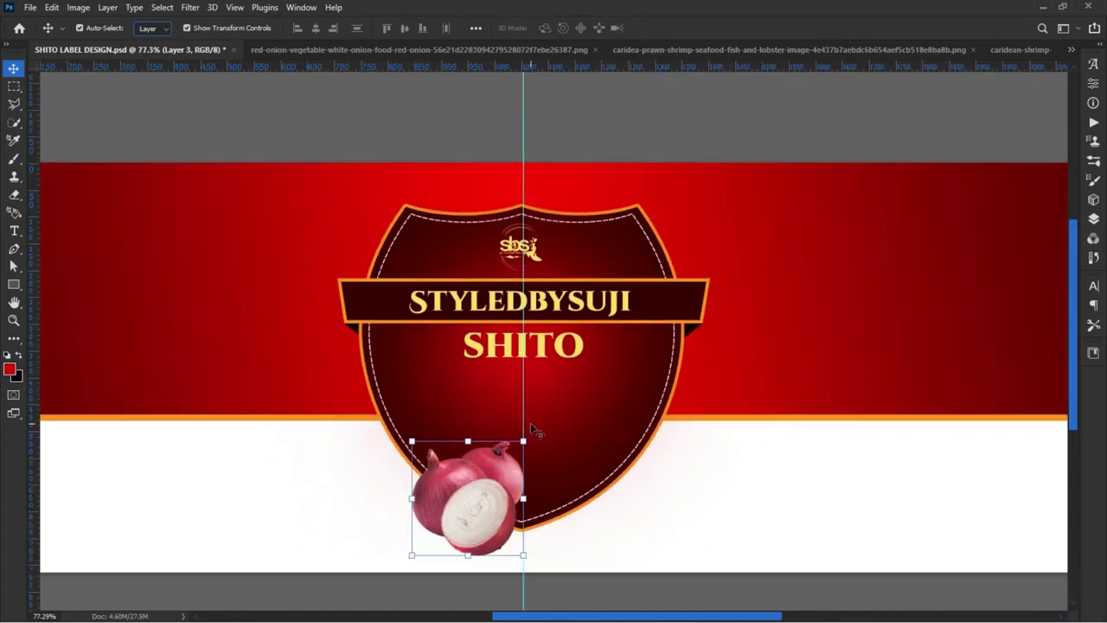
{"action": "left_click", "coordinate": [727, 505]}
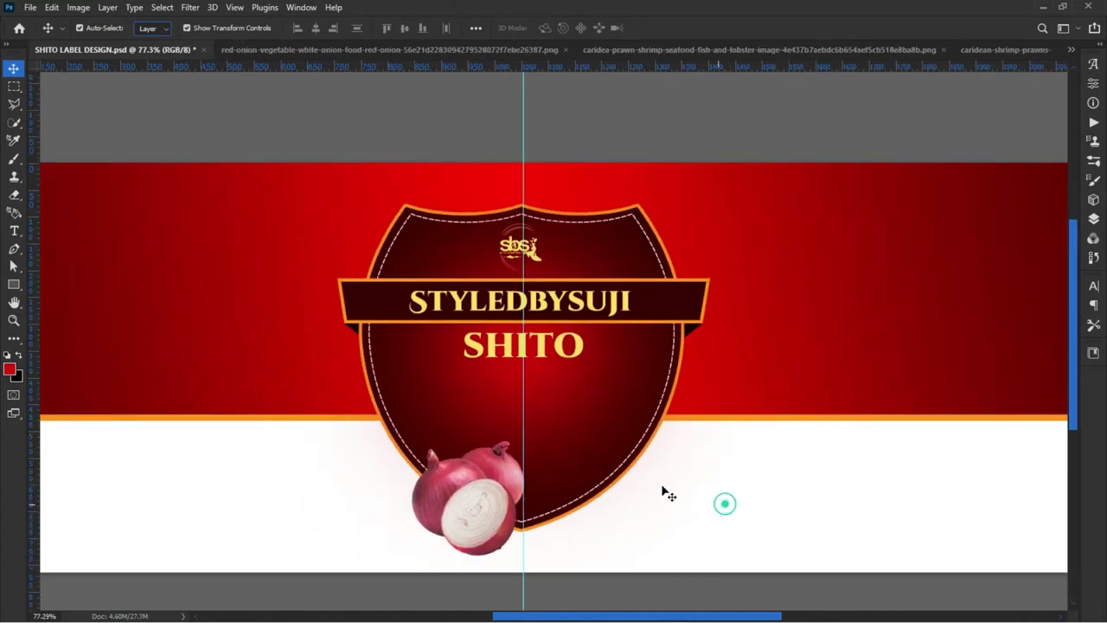
{"action": "left_click", "coordinate": [369, 50]}
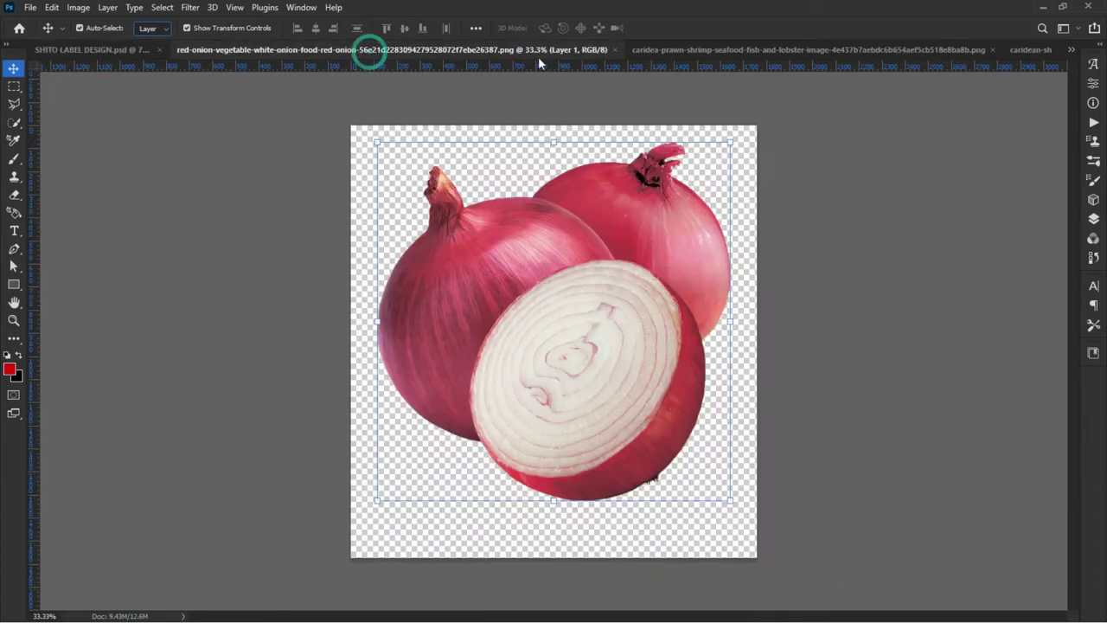
Close the onion file, then copy the prawns into the label, scaled down beside the onion
{"action": "left_click", "coordinate": [615, 49]}
{"action": "left_click", "coordinate": [353, 50]}
{"action": "mouse_move", "coordinate": [484, 333]}
{"action": "left_mouse_down"}
{"action": "mouse_move", "coordinate": [115, 56]}
{"action": "mouse_move", "coordinate": [615, 509]}
{"action": "left_mouse_up"}
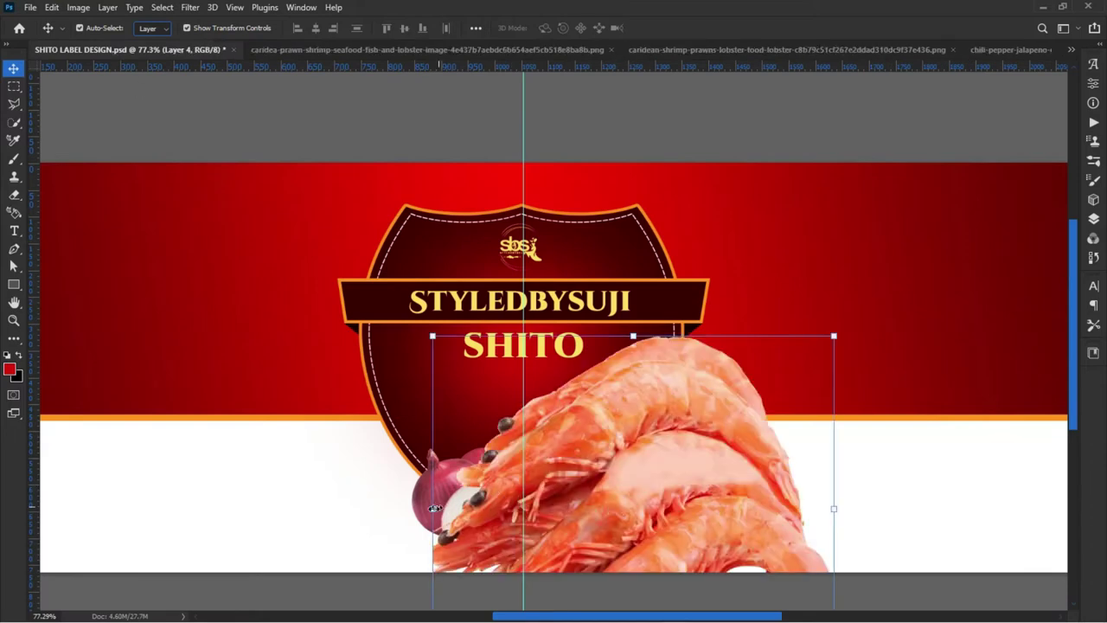
{"action": "left_click_drag", "start_coordinate": [434, 507], "coordinate": [672, 519]}
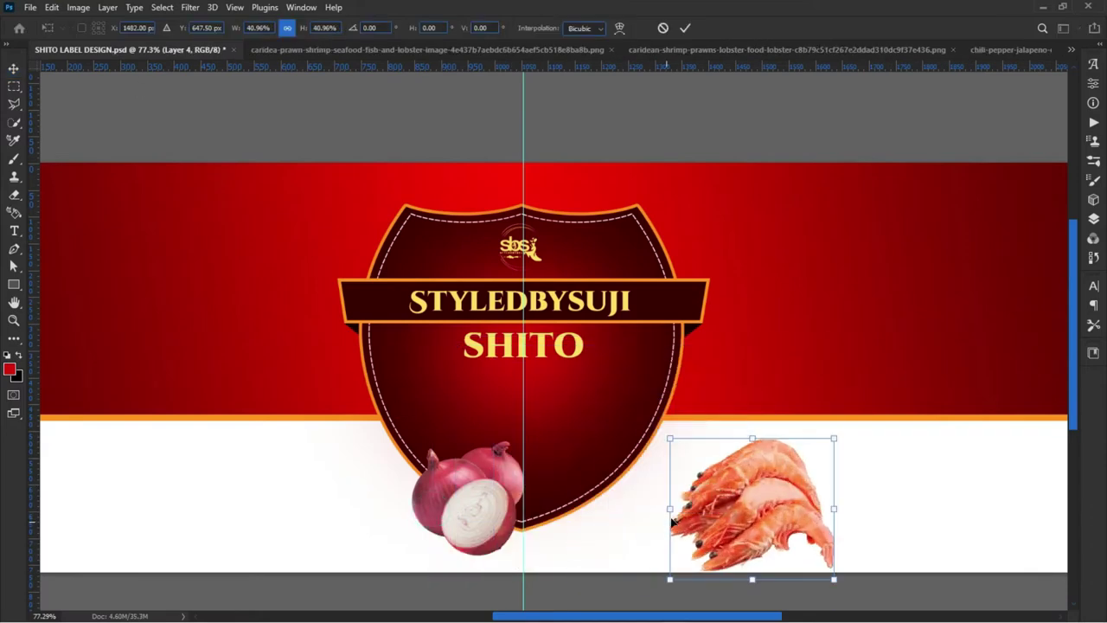
{"action": "key", "text": "Return"}
{"action": "left_click_drag", "start_coordinate": [791, 501], "coordinate": [657, 490]}
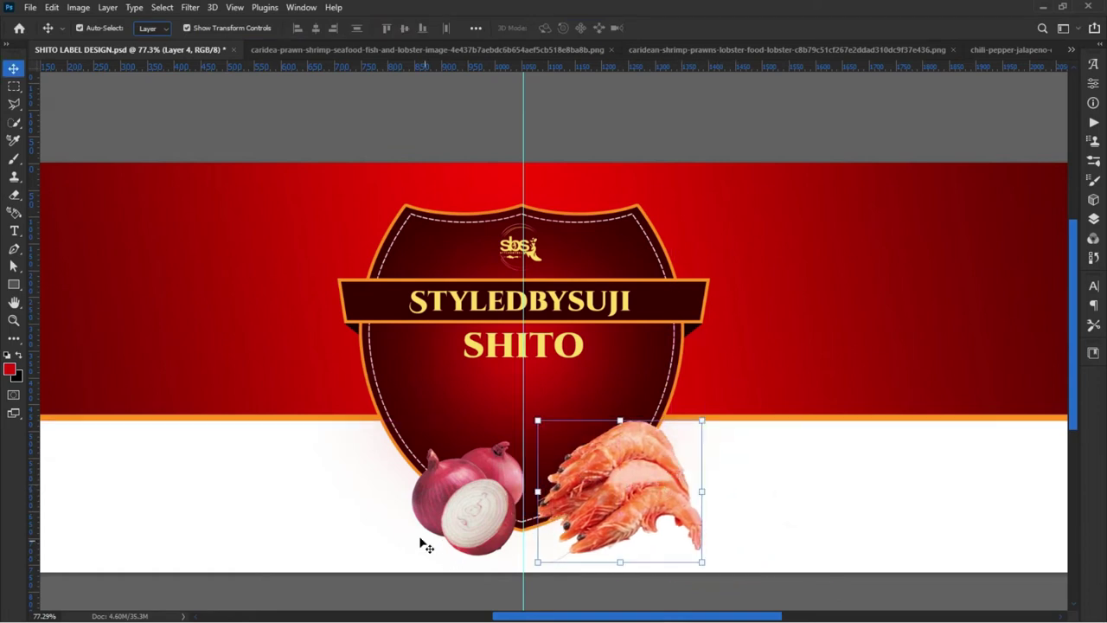
{"action": "left_click", "coordinate": [347, 536]}
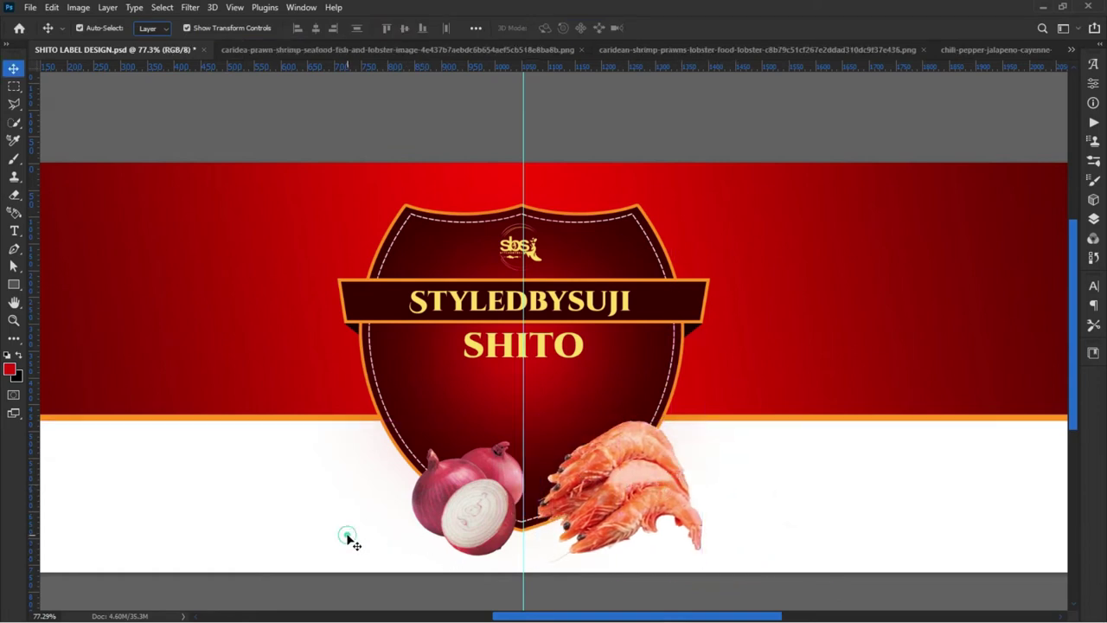
Close the caridea prawn file and add the caridean shrimp picture to the label
{"action": "left_click", "coordinate": [480, 49]}
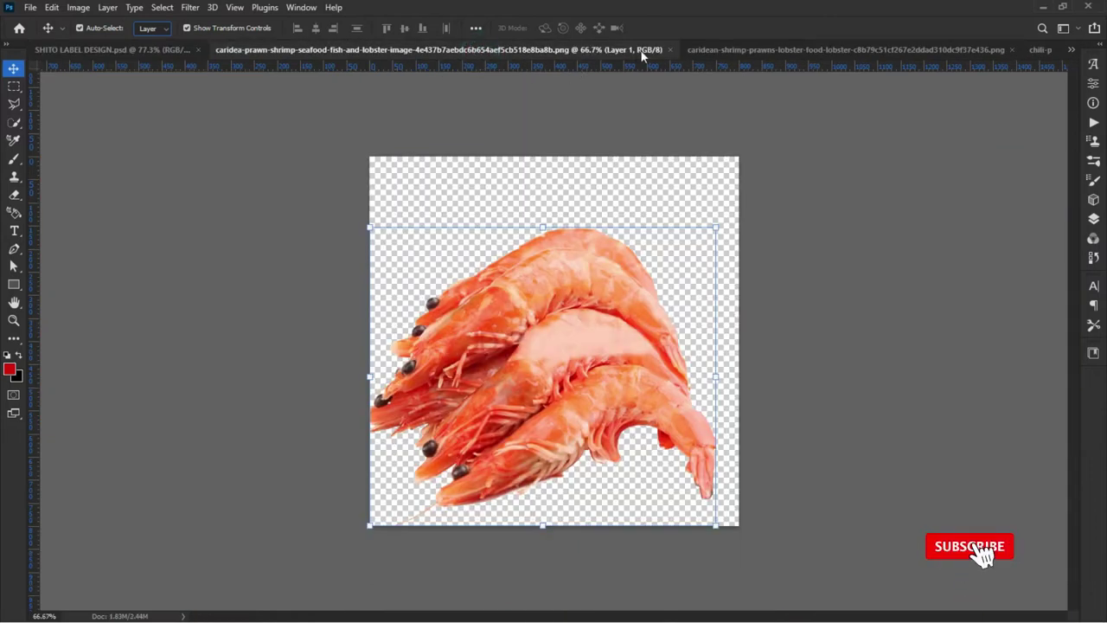
{"action": "left_click", "coordinate": [670, 49]}
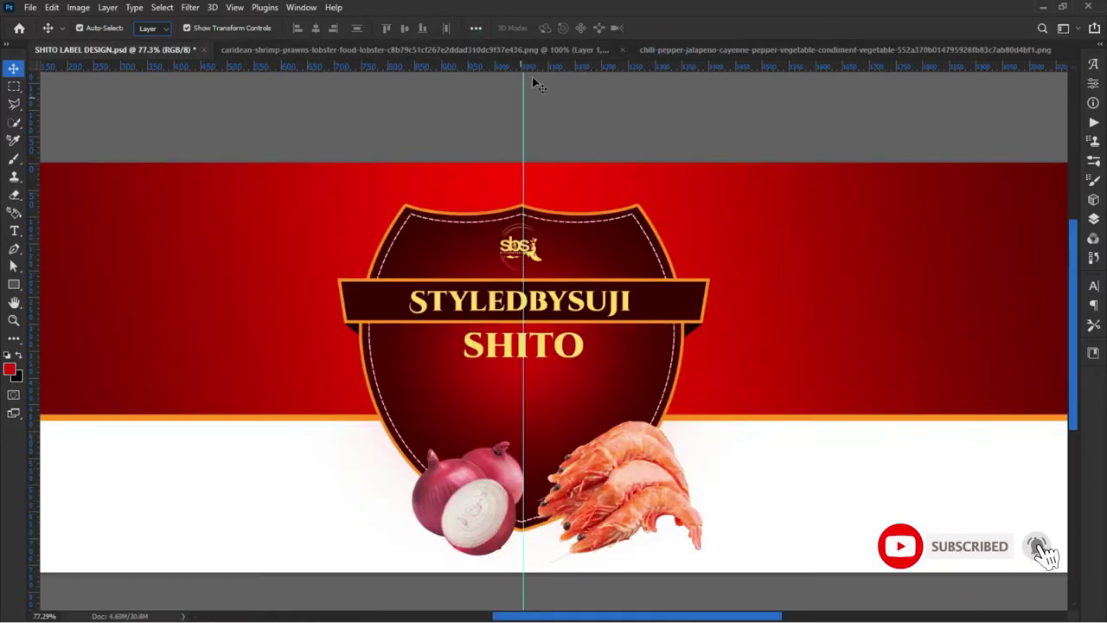
{"action": "left_click", "coordinate": [474, 51]}
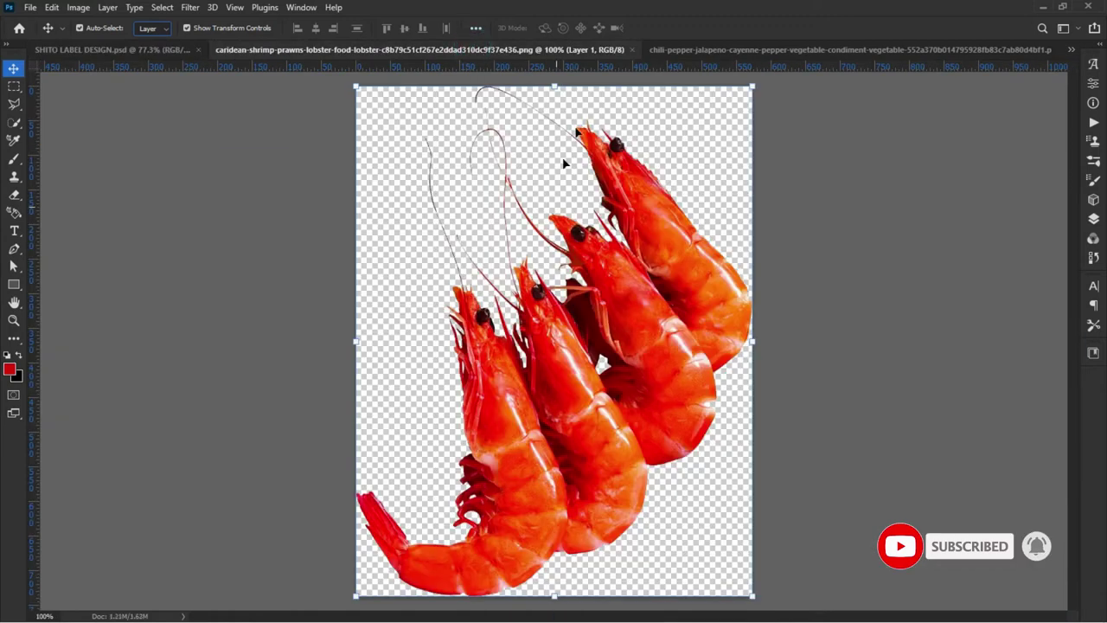
{"action": "left_click_drag", "start_coordinate": [629, 321], "coordinate": [412, 418]}
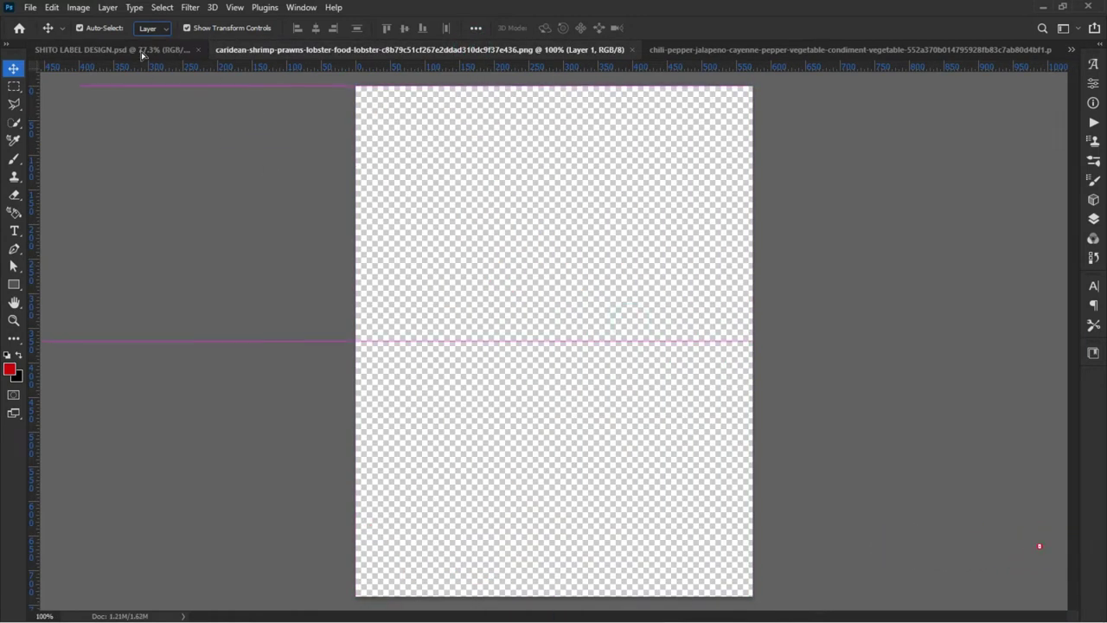
{"action": "left_click_drag", "start_coordinate": [661, 510], "coordinate": [633, 426]}
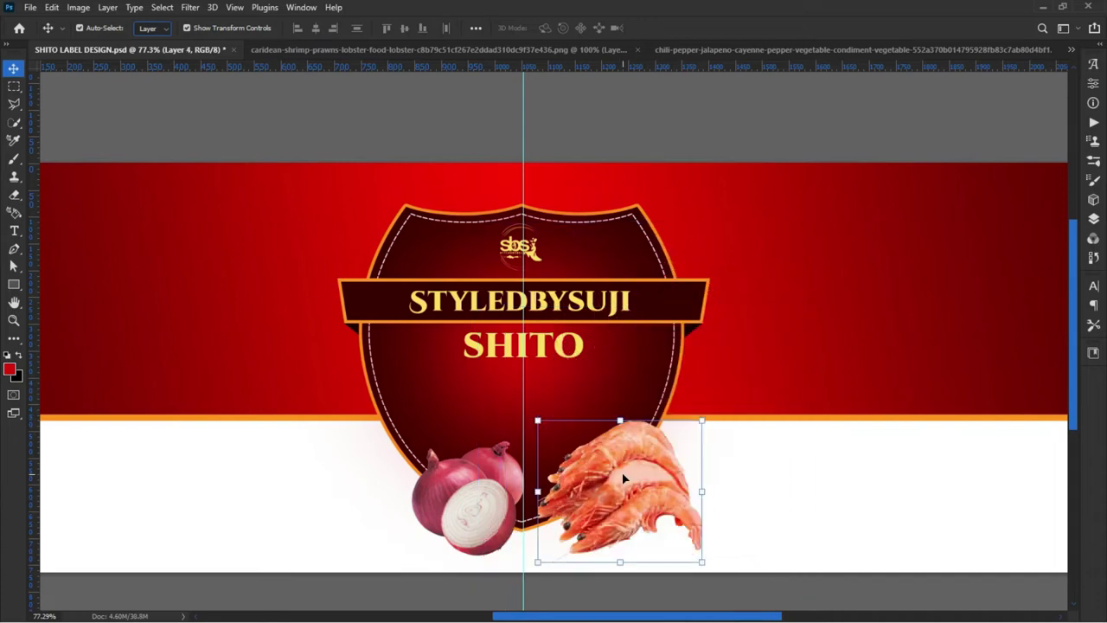
{"action": "left_click", "coordinate": [797, 533]}
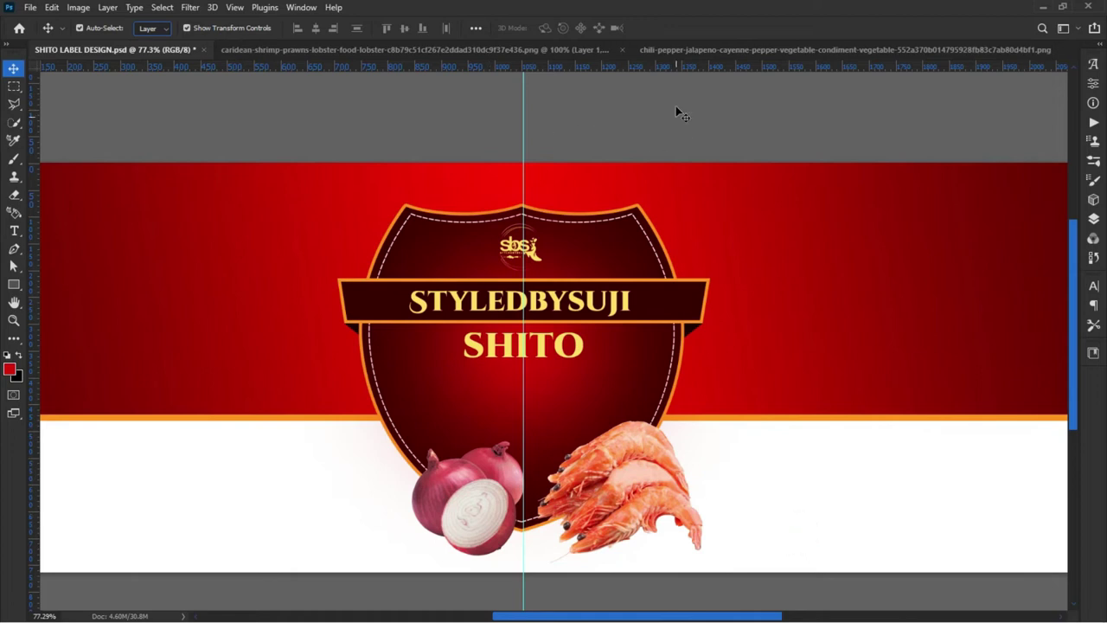
Close the shrimp file, copy the chili pepper over the onion and prawns, and nudge the onion right
{"action": "left_click", "coordinate": [621, 50]}
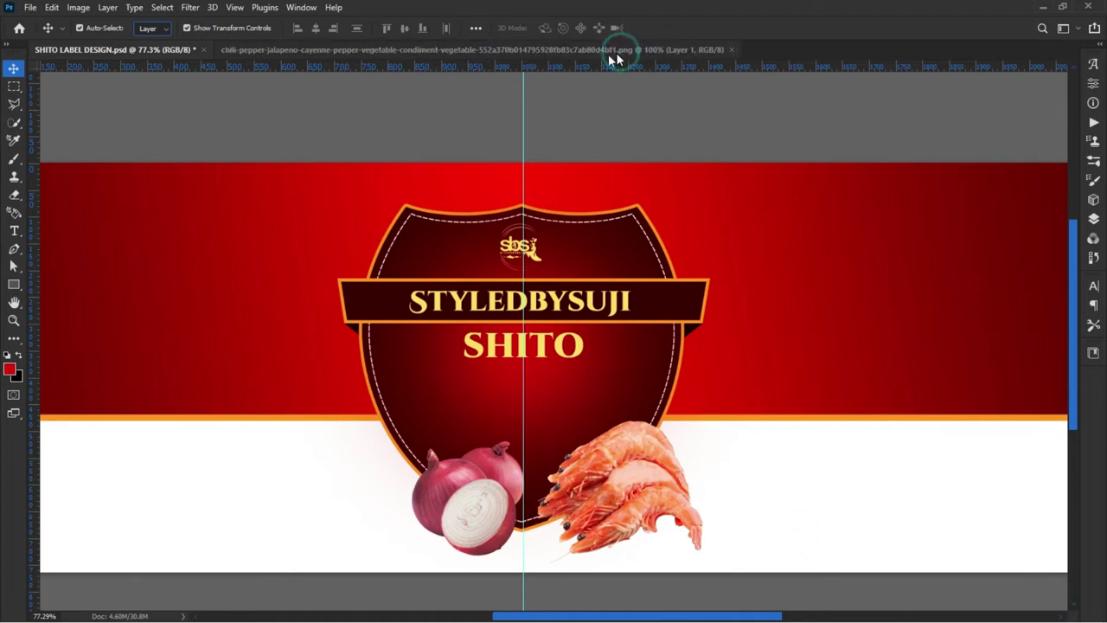
{"action": "left_click", "coordinate": [548, 52]}
{"action": "mouse_move", "coordinate": [538, 333]}
{"action": "left_mouse_down"}
{"action": "mouse_move", "coordinate": [184, 56]}
{"action": "mouse_move", "coordinate": [547, 519]}
{"action": "mouse_move", "coordinate": [420, 528]}
{"action": "left_mouse_up"}
{"action": "left_click", "coordinate": [347, 494]}
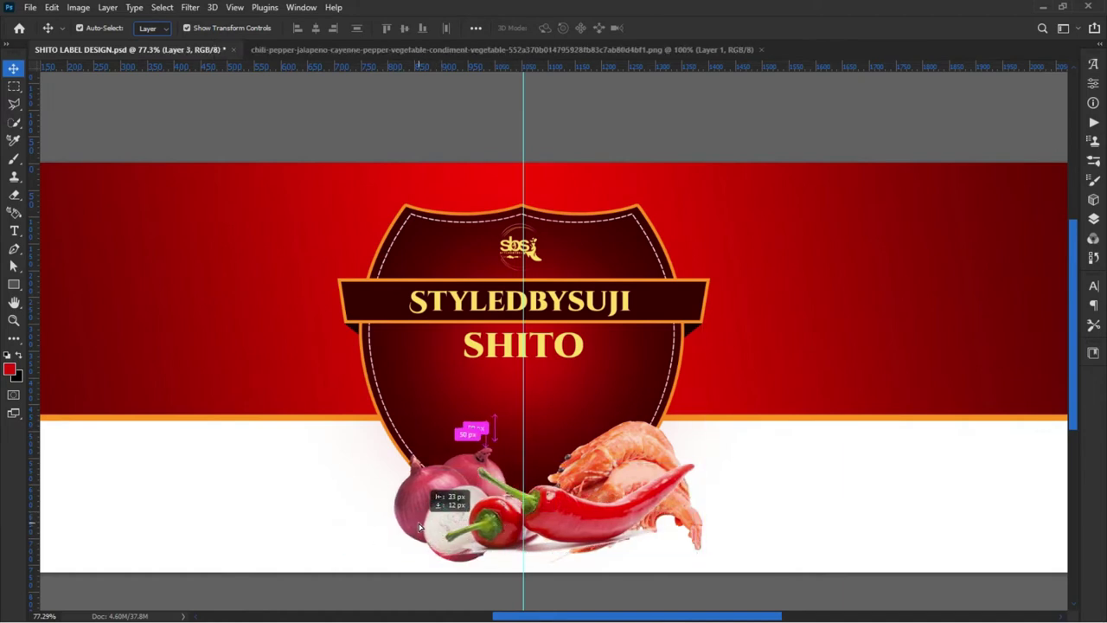
{"action": "left_click_drag", "start_coordinate": [419, 528], "coordinate": [423, 526]}
{"action": "left_click", "coordinate": [234, 519]}
{"action": "scroll", "coordinate": [595, 355], "scroll_direction": "down", "scroll_amount": 3}
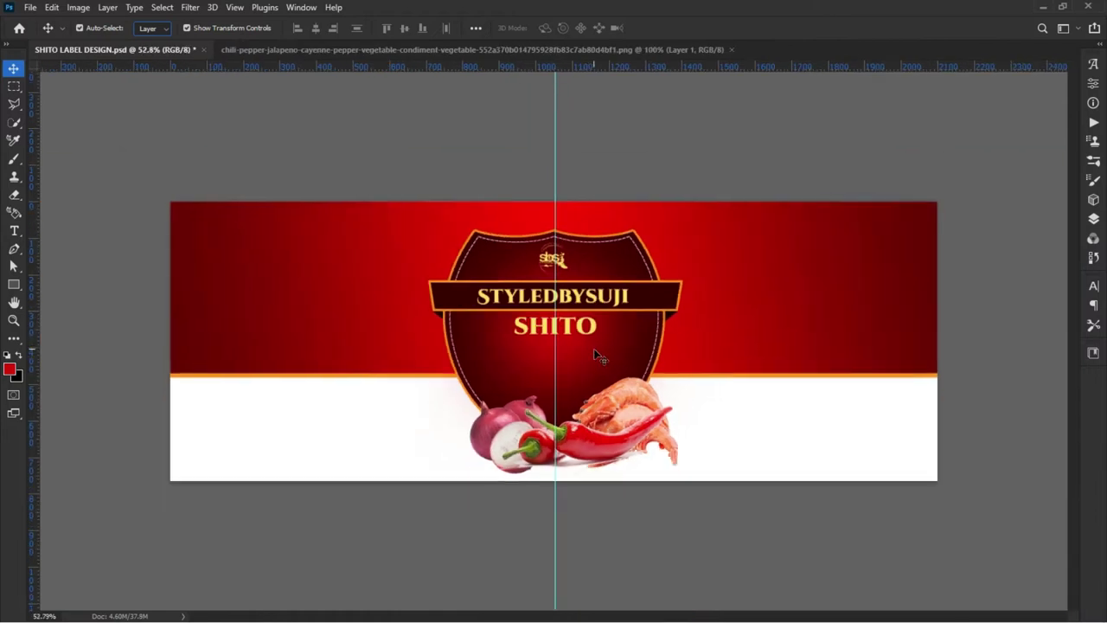
Nudge the SHITO title down, enlarge it to about 125%, and zoom in on the shield
{"action": "left_click_drag", "start_coordinate": [531, 337], "coordinate": [532, 342]}
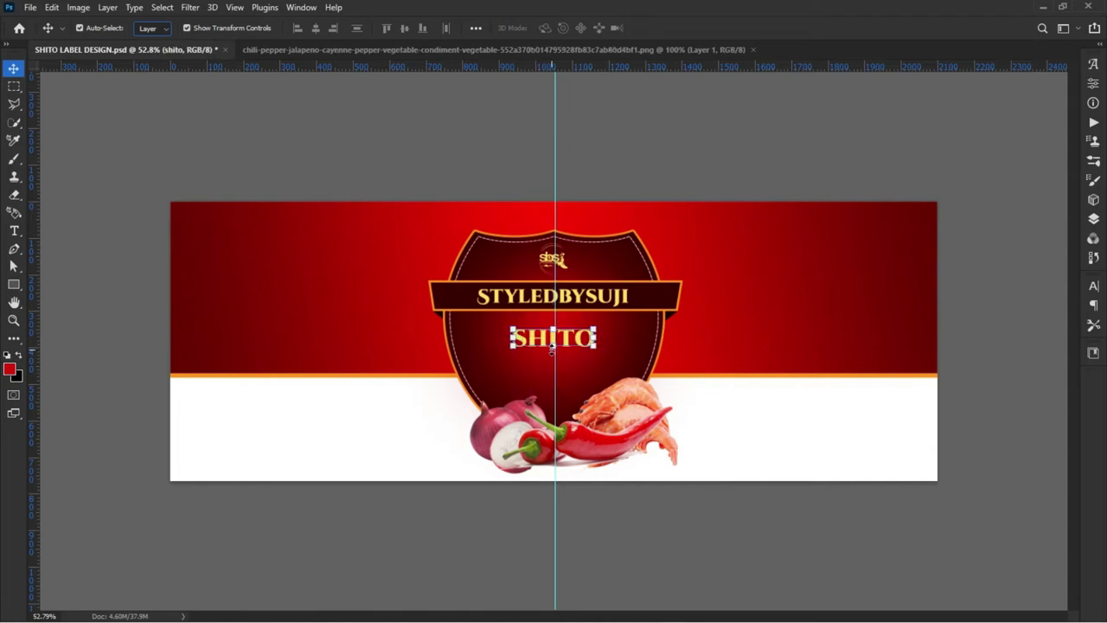
{"action": "left_click", "coordinate": [553, 346]}
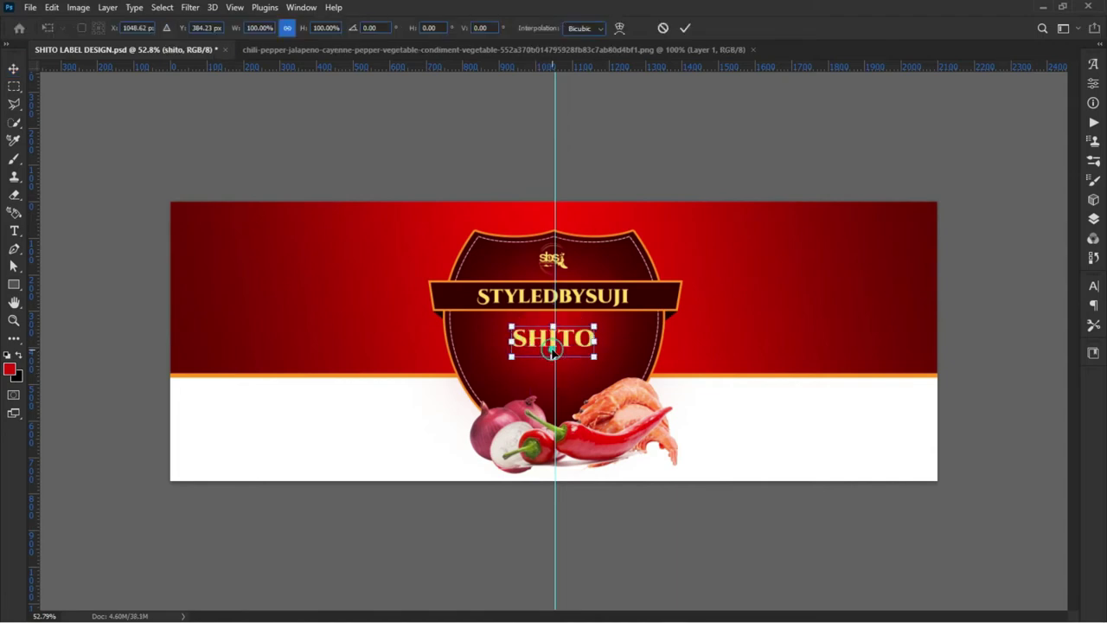
{"action": "left_click_drag", "start_coordinate": [552, 355], "coordinate": [553, 364]}
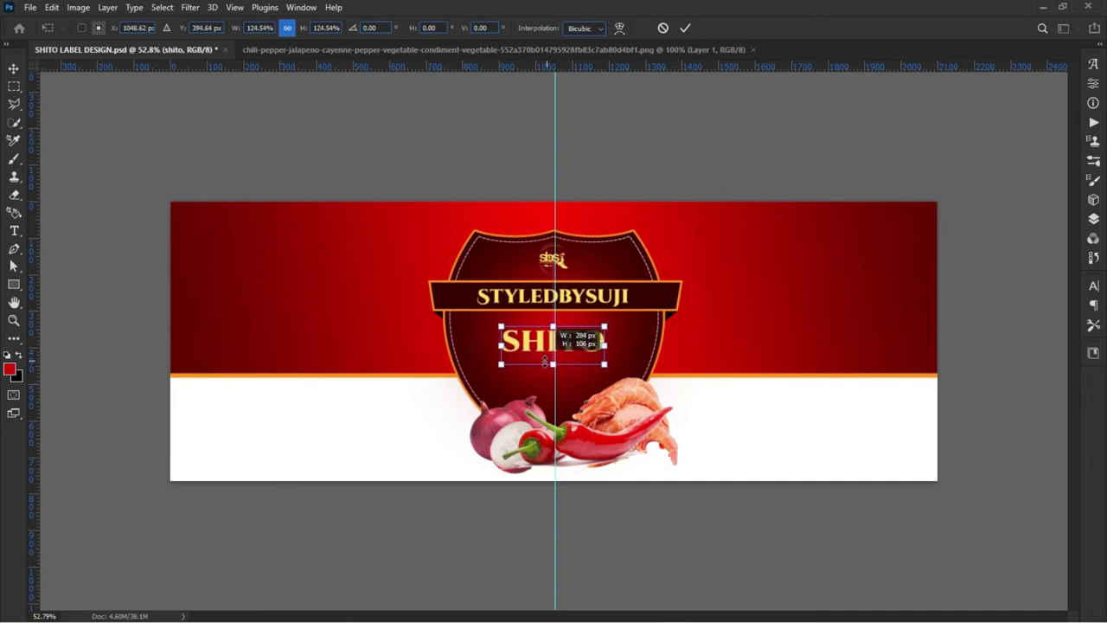
{"action": "key", "text": "Return"}
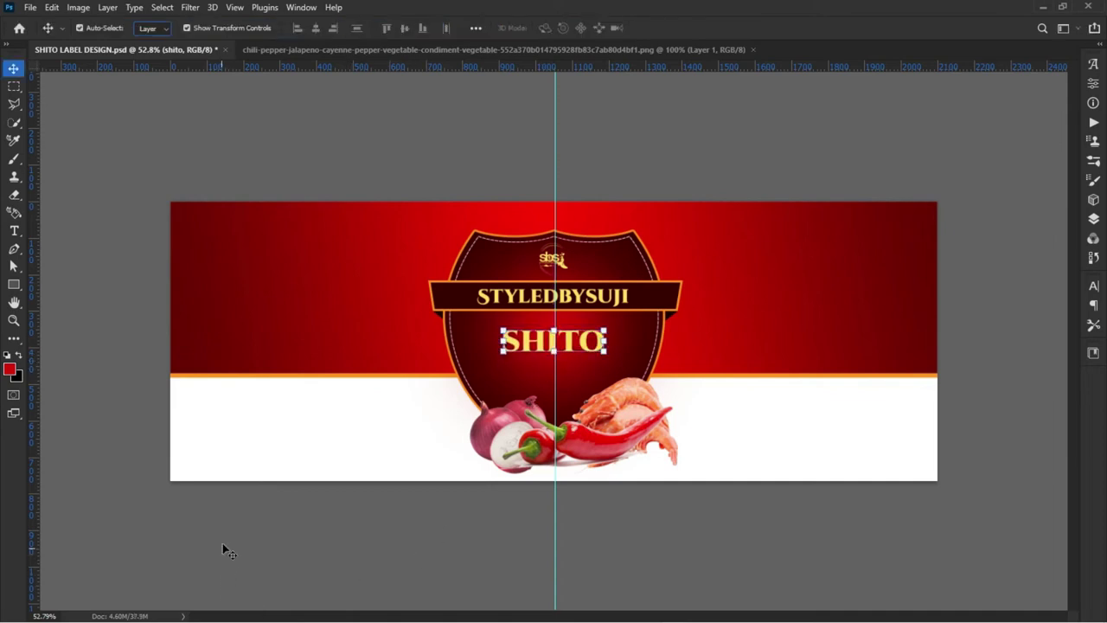
{"action": "scroll", "coordinate": [526, 505], "scroll_direction": "up", "scroll_amount": 1}
{"action": "scroll", "coordinate": [544, 397], "scroll_direction": "up", "scroll_amount": 1}
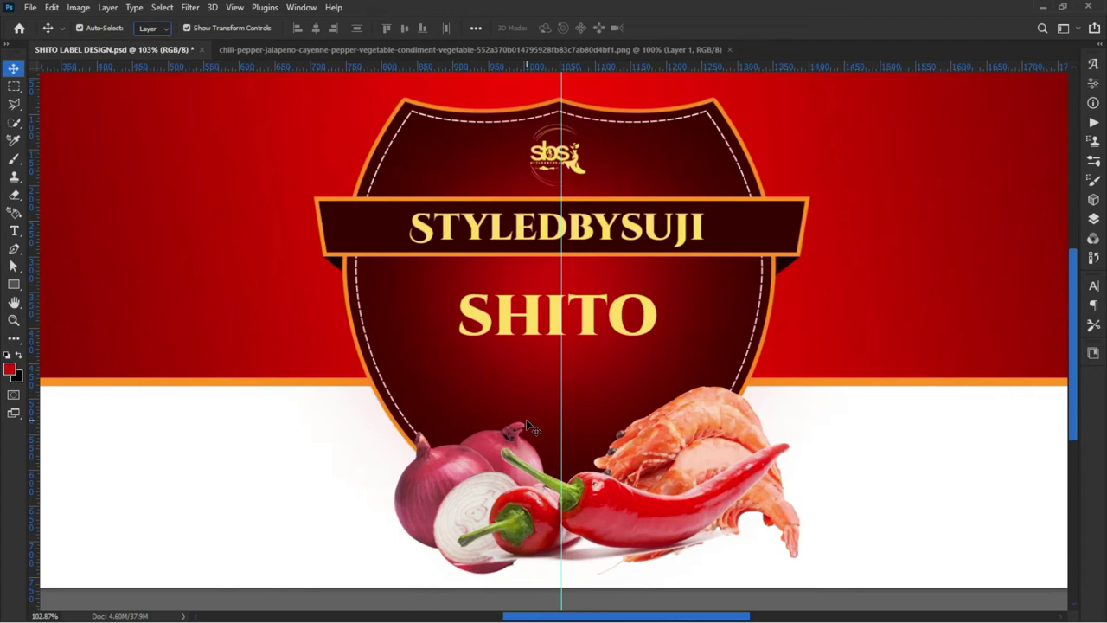
{"action": "scroll", "coordinate": [526, 419], "scroll_direction": "up", "scroll_amount": 1}
{"action": "scroll", "coordinate": [461, 381], "scroll_direction": "up", "scroll_amount": 1}
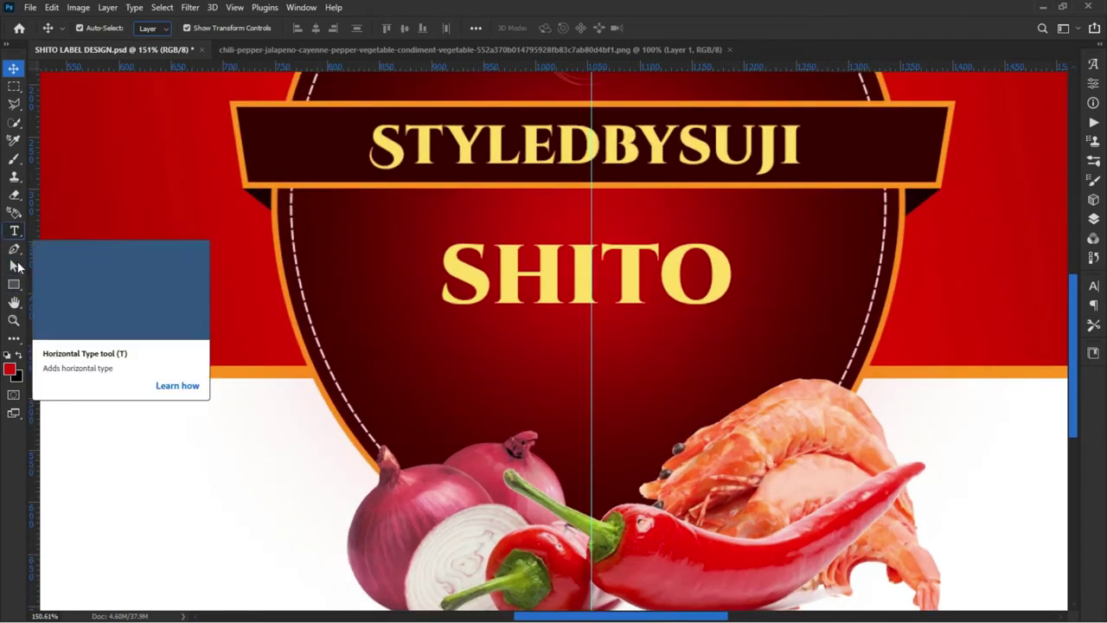
Draw a curved swoosh shape with the Pen tool and move it just under SHITO
{"action": "left_click", "coordinate": [14, 249]}
{"action": "right_click", "coordinate": [14, 249]}
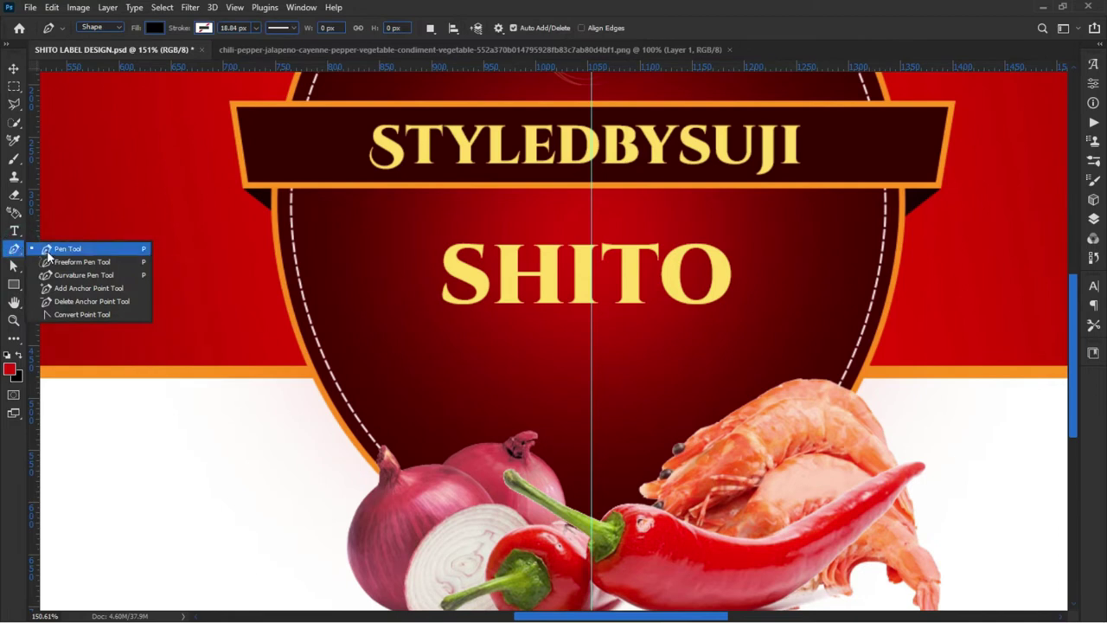
{"action": "left_click", "coordinate": [47, 251]}
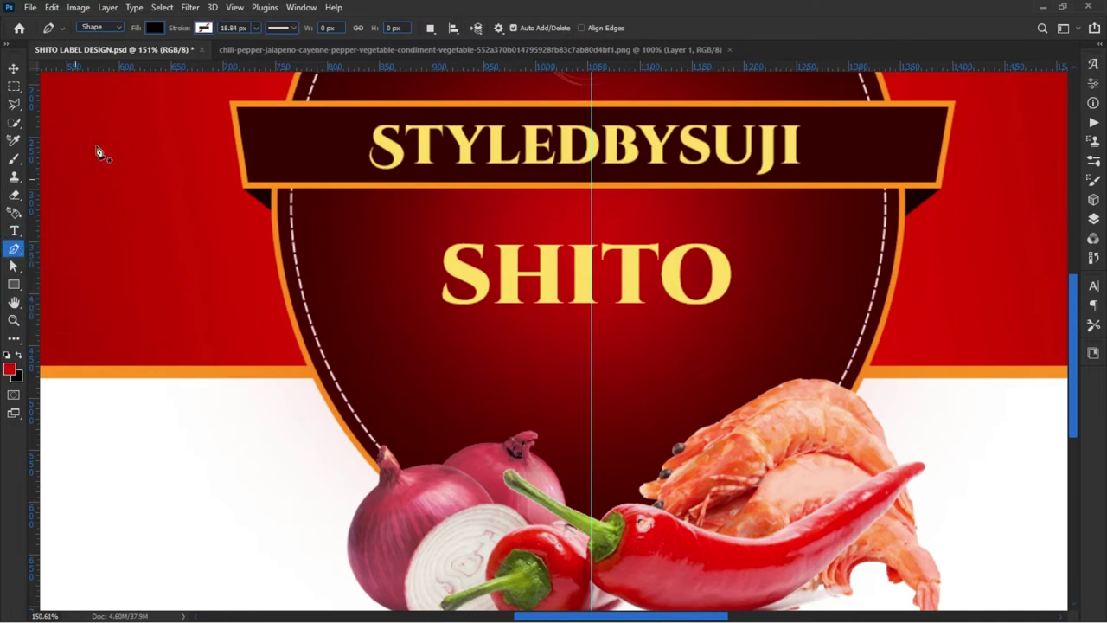
{"action": "left_click", "coordinate": [709, 330]}
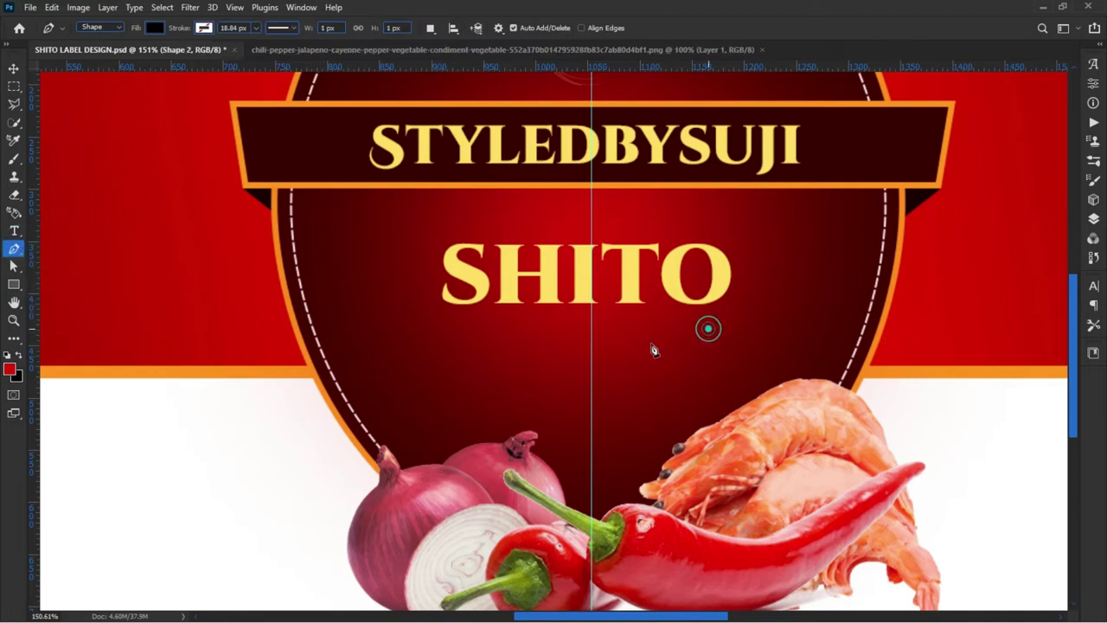
{"action": "left_click_drag", "start_coordinate": [426, 331], "coordinate": [320, 288]}
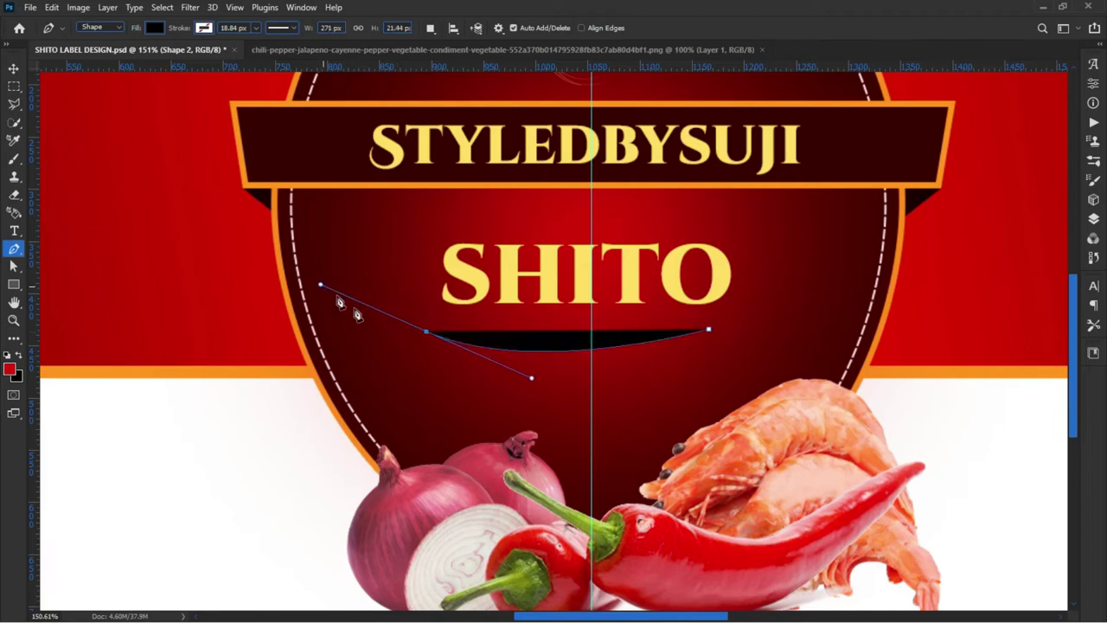
{"action": "left_click", "coordinate": [427, 332], "text": "alt"}
{"action": "key", "text": "ctrl+z"}
{"action": "left_click", "coordinate": [428, 335], "text": "alt"}
{"action": "mouse_move", "coordinate": [712, 357]}
{"action": "left_mouse_down"}
{"action": "mouse_move", "coordinate": [896, 288]}
{"action": "mouse_move", "coordinate": [829, 294]}
{"action": "mouse_move", "coordinate": [896, 296]}
{"action": "left_mouse_up"}
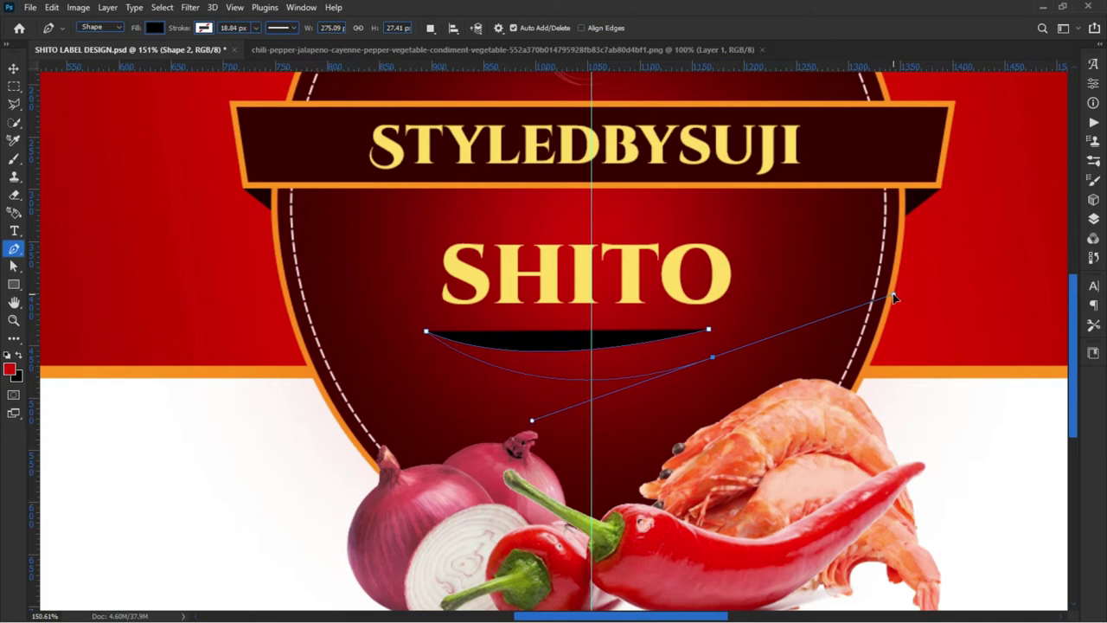
{"action": "left_click", "coordinate": [713, 358]}
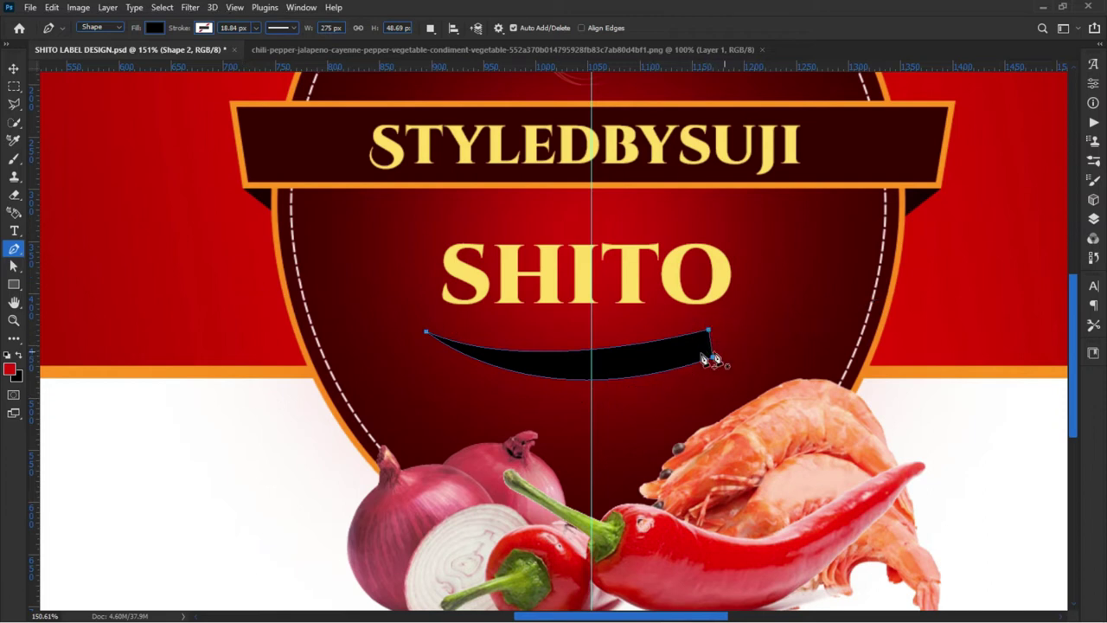
{"action": "key", "text": "v"}
{"action": "left_click_drag", "start_coordinate": [610, 369], "coordinate": [626, 350]}
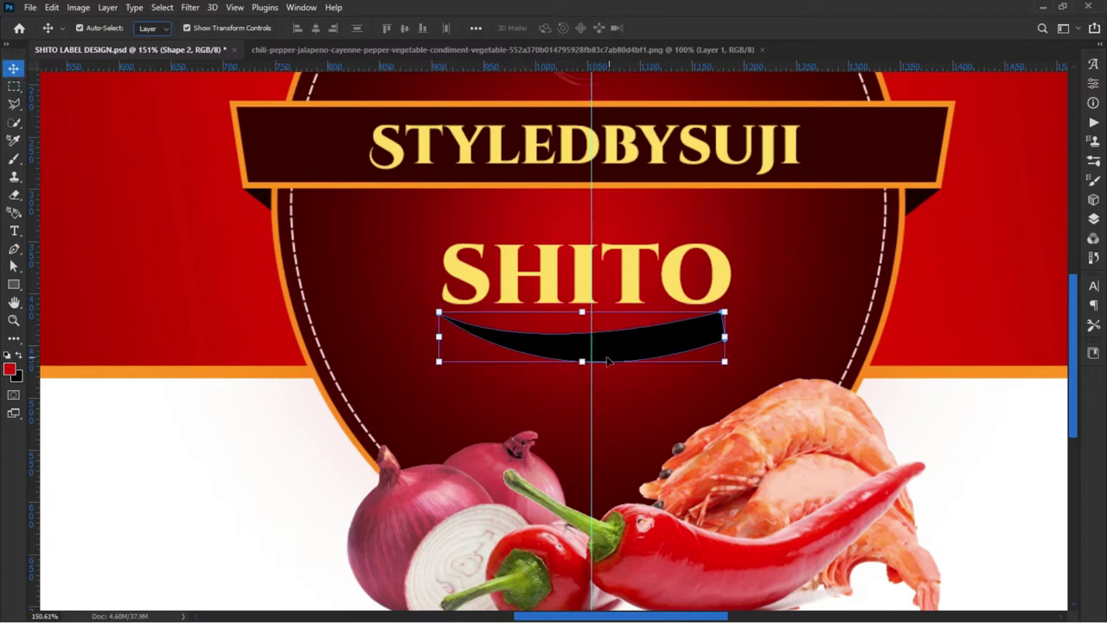
Fill the swoosh with golden yellow #febd40 sampled from the SHITO lettering
{"action": "left_click", "coordinate": [1092, 222]}
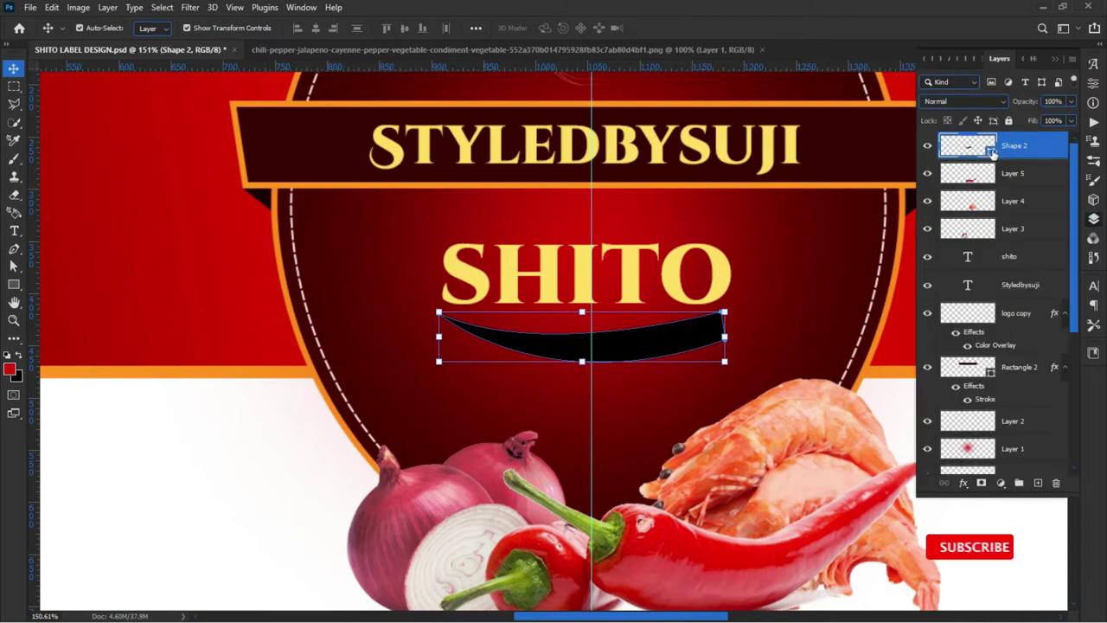
{"action": "double_click", "coordinate": [994, 151]}
{"action": "left_click", "coordinate": [629, 268]}
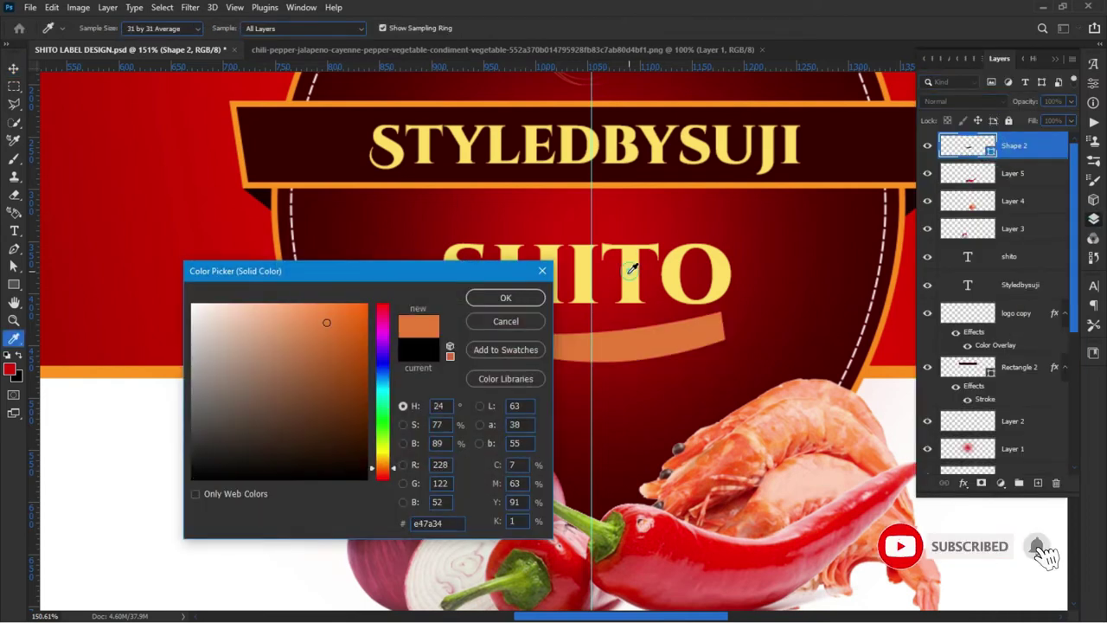
{"action": "left_click", "coordinate": [325, 306]}
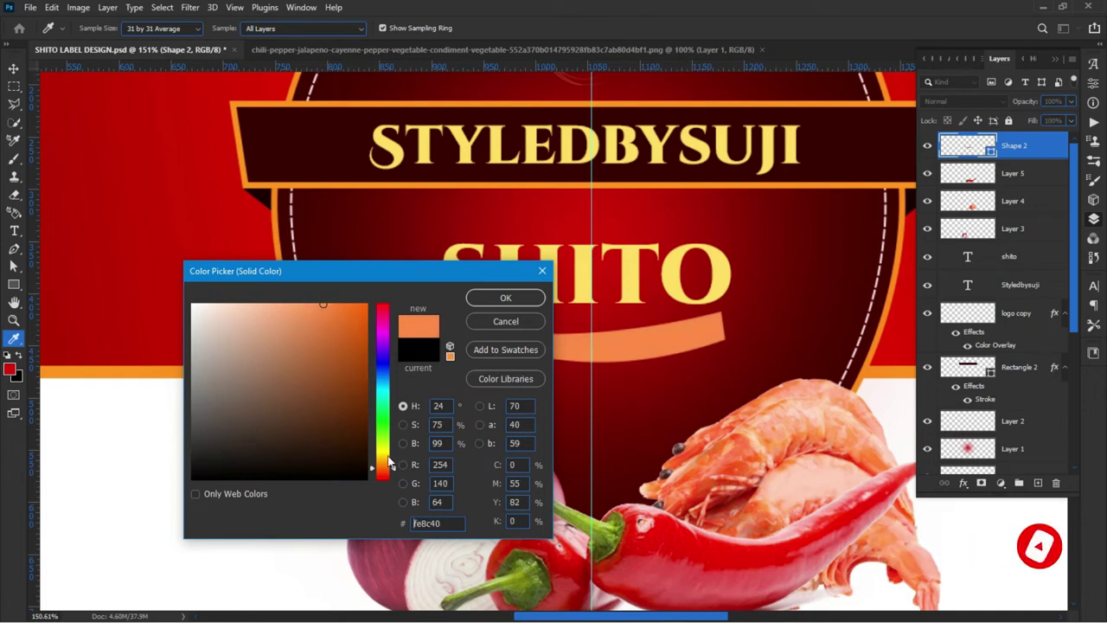
{"action": "left_click", "coordinate": [382, 461]}
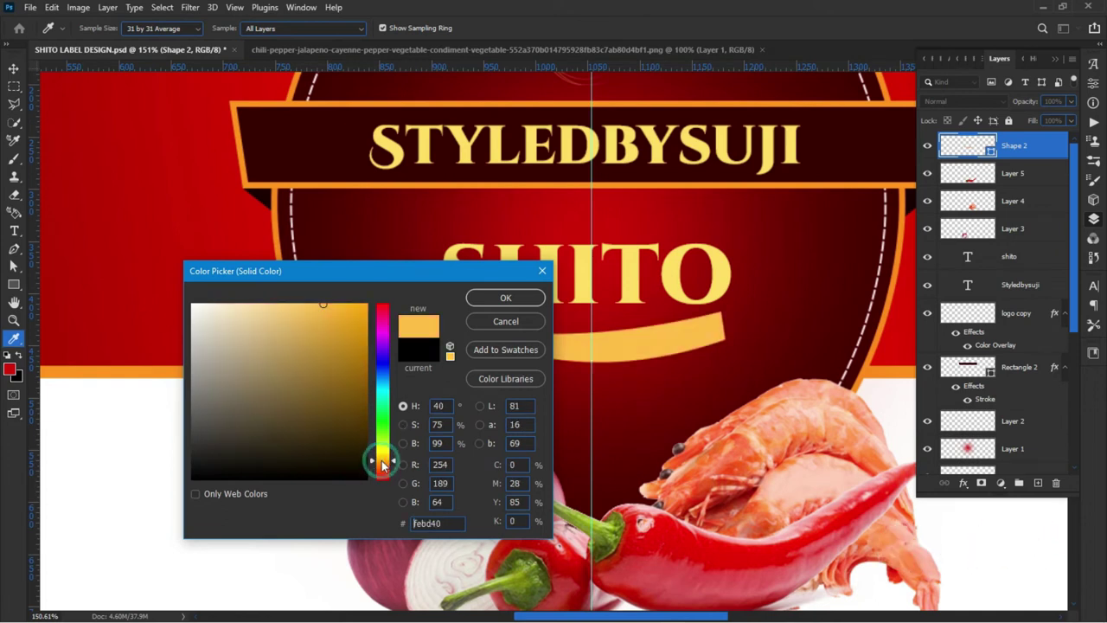
{"action": "left_click", "coordinate": [506, 299]}
{"action": "left_click", "coordinate": [256, 462]}
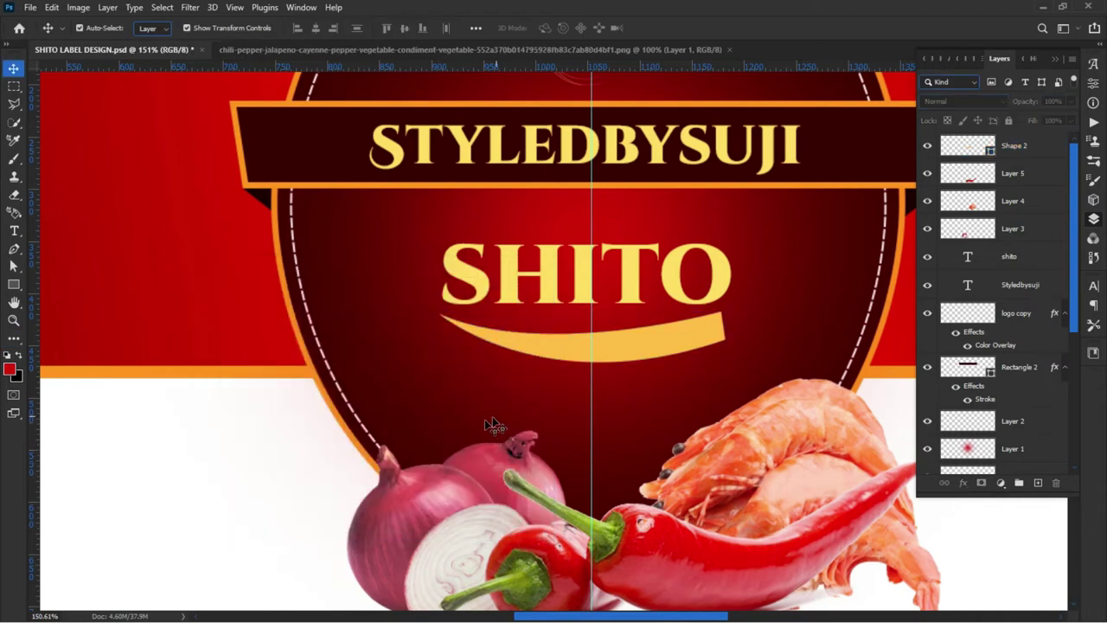
Shift the chili pepper image right and slightly down at the shield's base
{"action": "scroll", "coordinate": [492, 423], "scroll_direction": "down", "scroll_amount": 2}
{"action": "scroll", "coordinate": [540, 385], "scroll_direction": "down", "scroll_amount": 2}
{"action": "scroll", "coordinate": [540, 433], "scroll_direction": "down", "scroll_amount": 1}
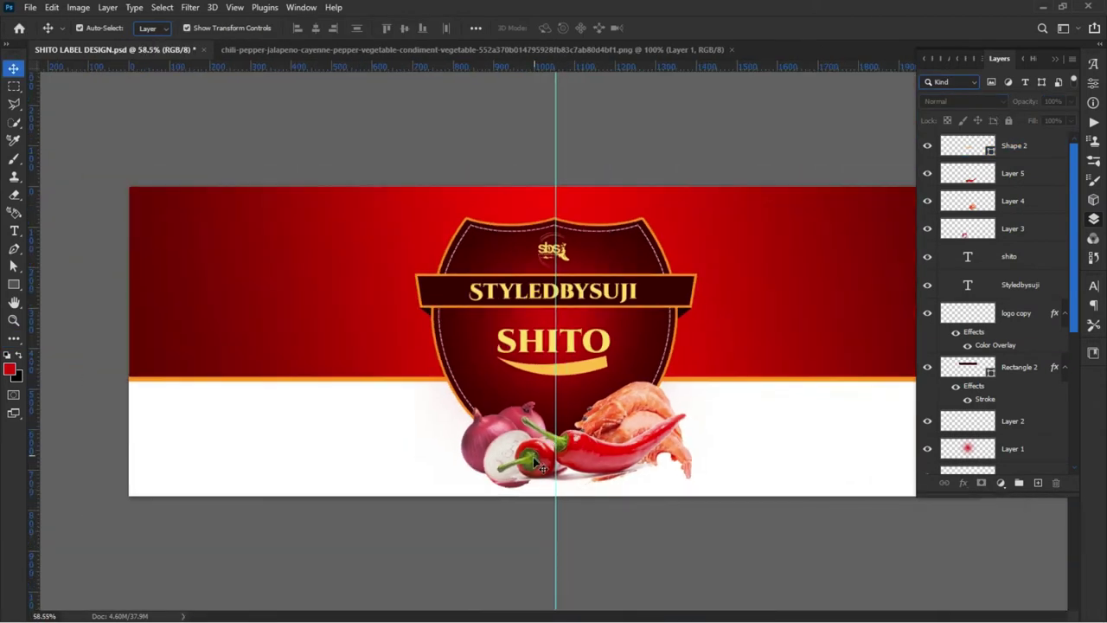
{"action": "scroll", "coordinate": [497, 530], "scroll_direction": "down", "scroll_amount": 1}
{"action": "scroll", "coordinate": [499, 521], "scroll_direction": "down", "scroll_amount": 1}
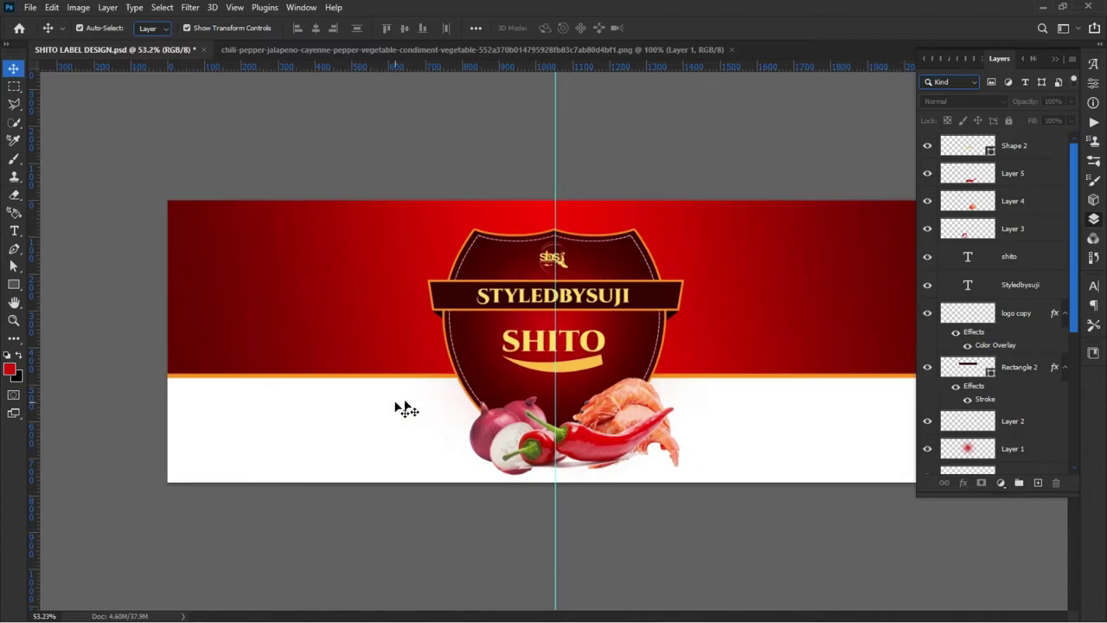
{"action": "scroll", "coordinate": [465, 385], "scroll_direction": "up", "scroll_amount": 1}
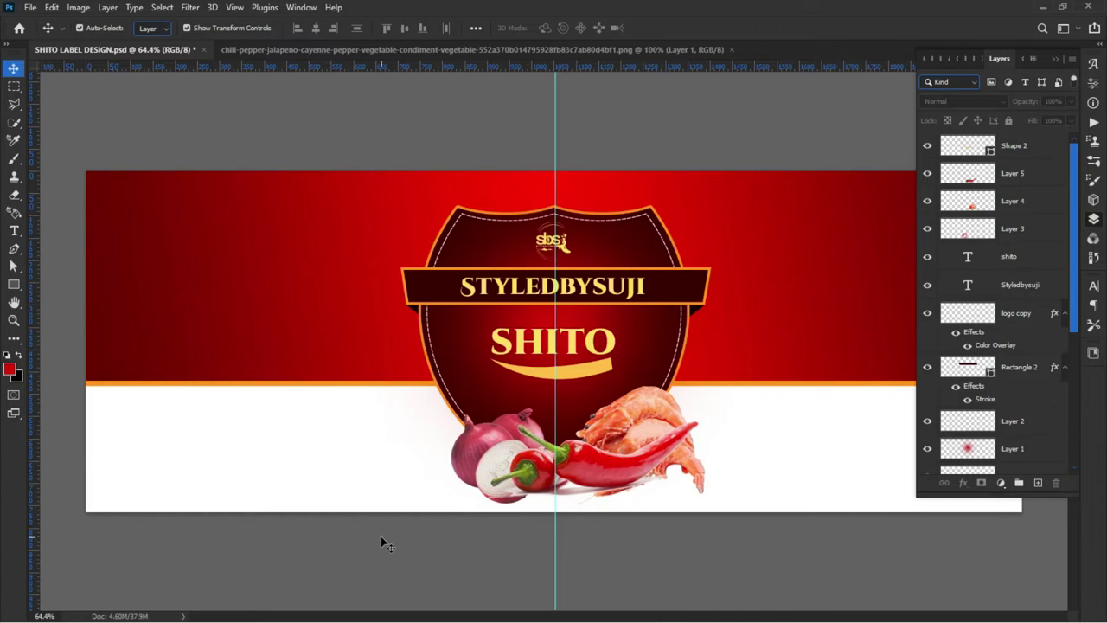
{"action": "scroll", "coordinate": [526, 536], "scroll_direction": "up", "scroll_amount": 2}
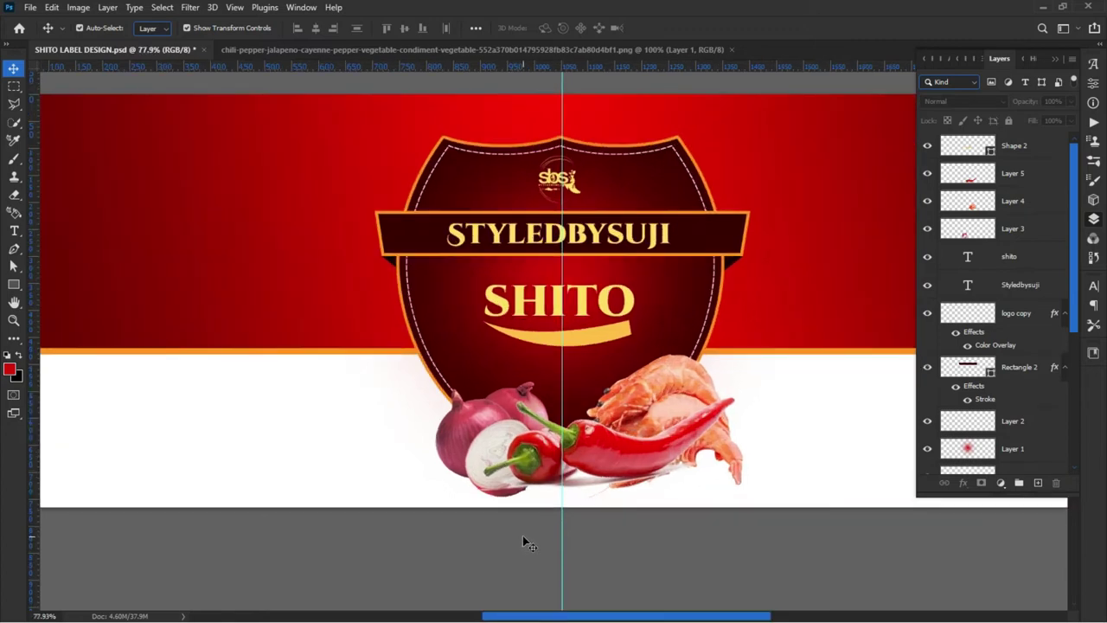
{"action": "scroll", "coordinate": [524, 532], "scroll_direction": "up", "scroll_amount": 2}
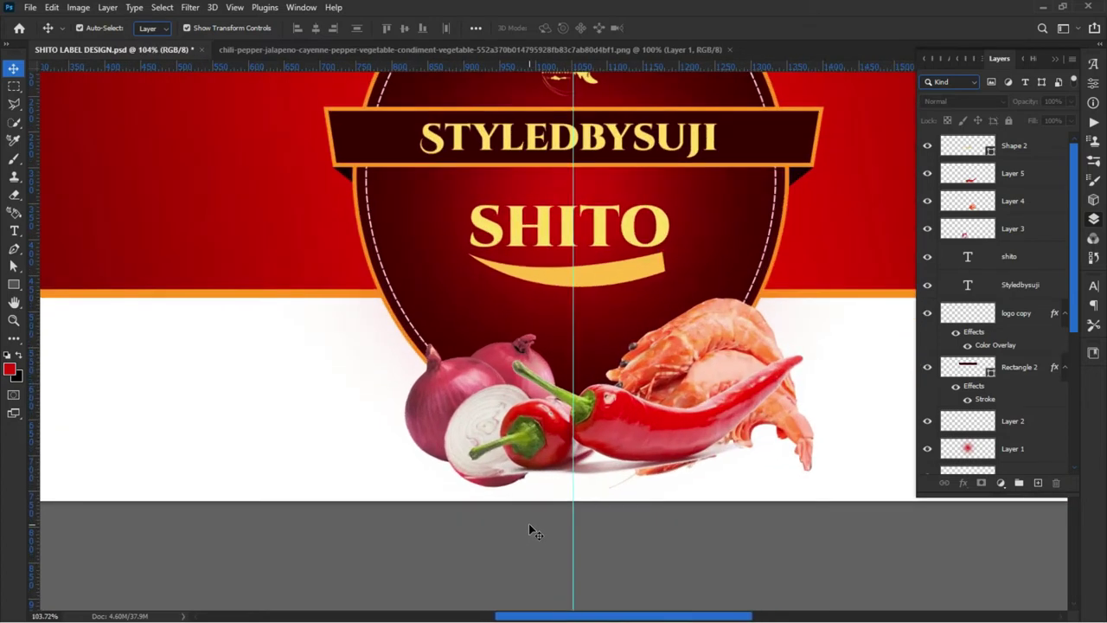
{"action": "left_click", "coordinate": [450, 410]}
{"action": "mouse_move", "coordinate": [625, 461]}
{"action": "left_mouse_down"}
{"action": "mouse_move", "coordinate": [674, 452]}
{"action": "mouse_move", "coordinate": [660, 444]}
{"action": "left_mouse_up"}
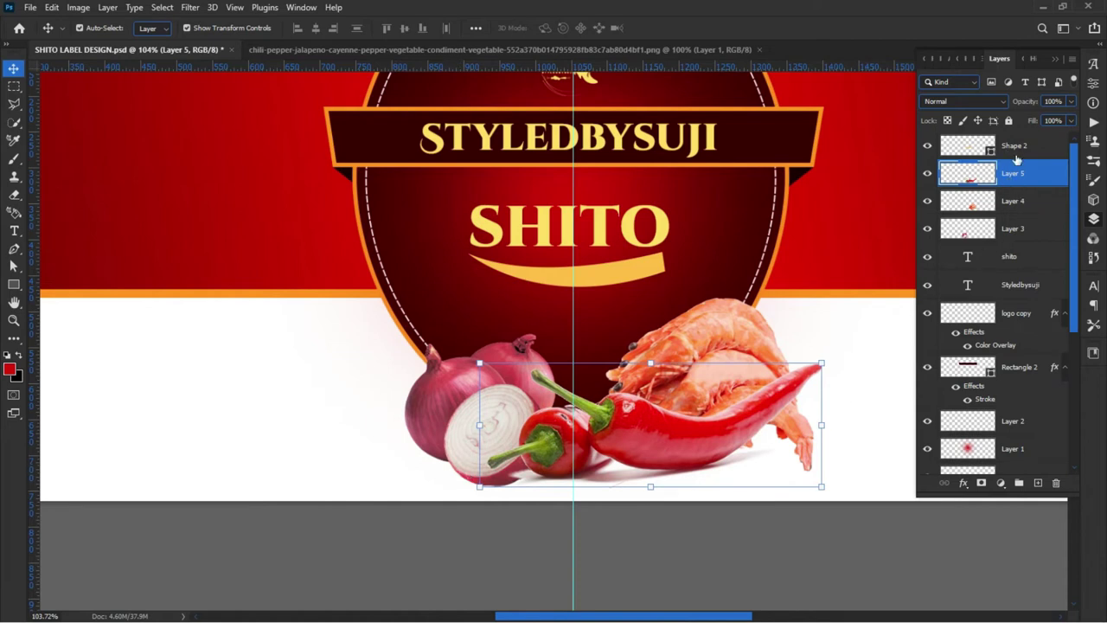
Bring the onion layer to the top of the stack and nudge it slightly up
{"action": "left_click", "coordinate": [1005, 206]}
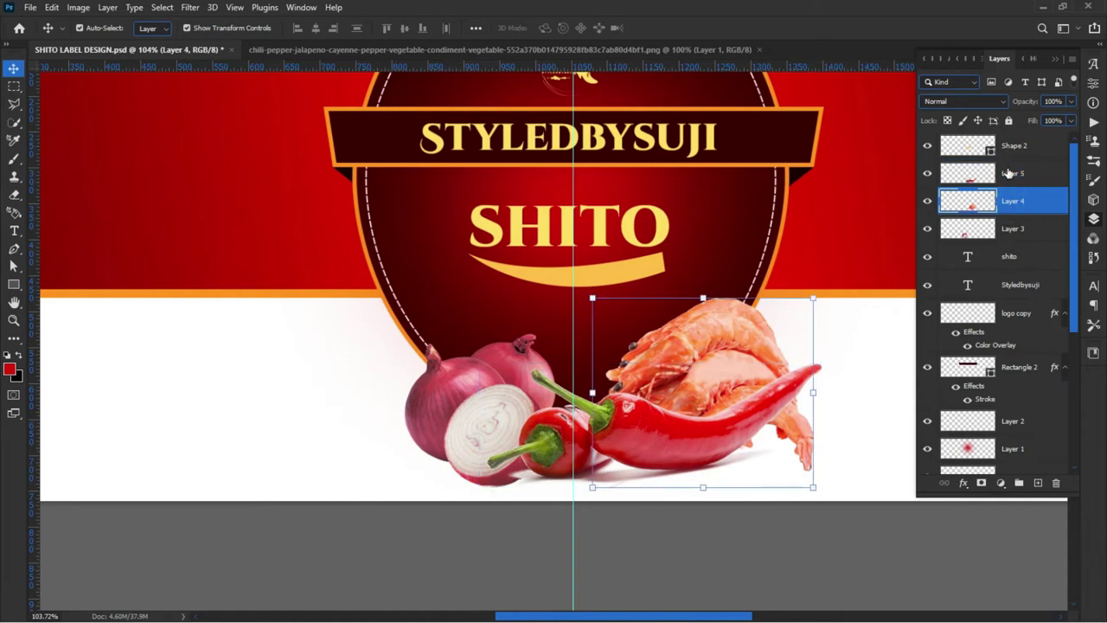
{"action": "left_click", "coordinate": [1009, 148]}
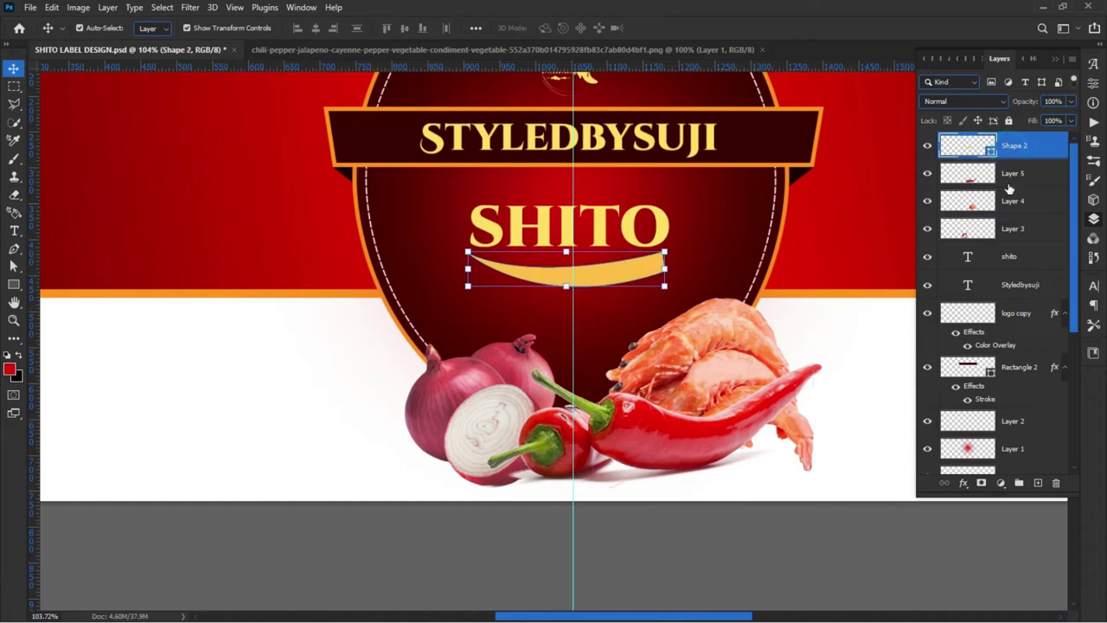
{"action": "left_click", "coordinate": [1009, 181]}
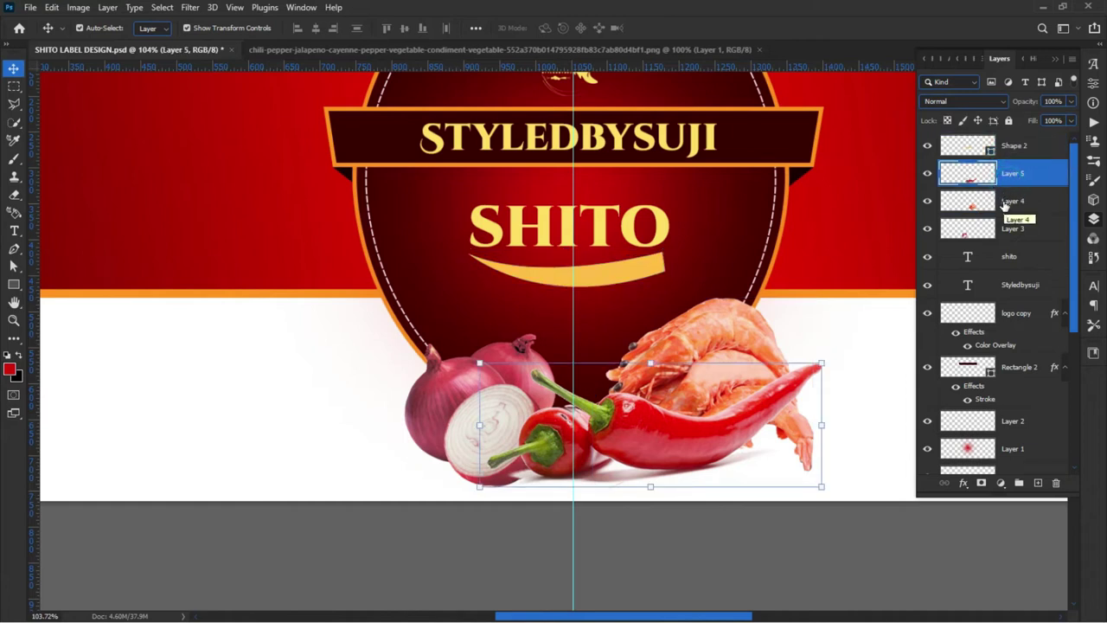
{"action": "left_click", "coordinate": [1003, 208]}
{"action": "left_click", "coordinate": [995, 227]}
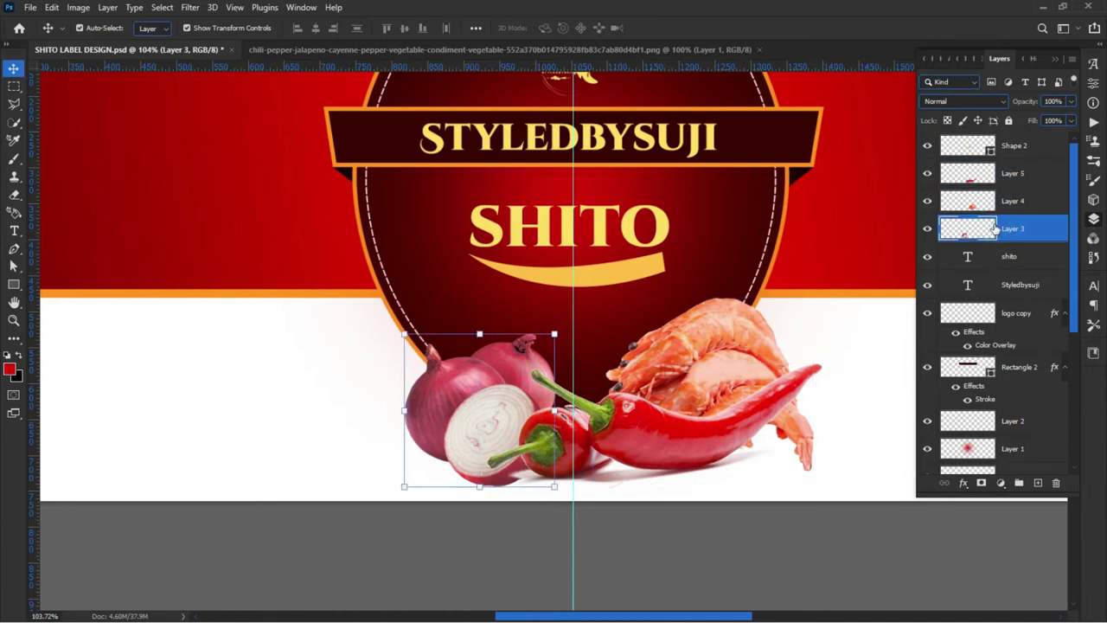
{"action": "left_click_drag", "start_coordinate": [995, 227], "coordinate": [986, 143]}
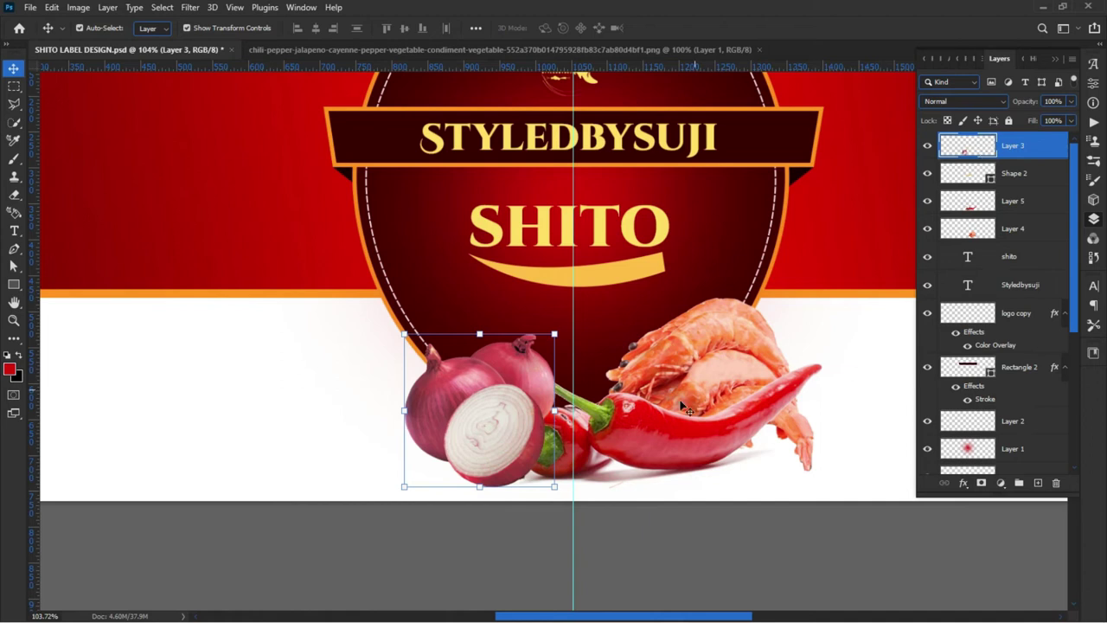
{"action": "mouse_move", "coordinate": [487, 428]}
{"action": "left_mouse_down"}
{"action": "mouse_move", "coordinate": [482, 446]}
{"action": "mouse_move", "coordinate": [490, 439]}
{"action": "left_mouse_up"}
{"action": "left_click", "coordinate": [431, 548]}
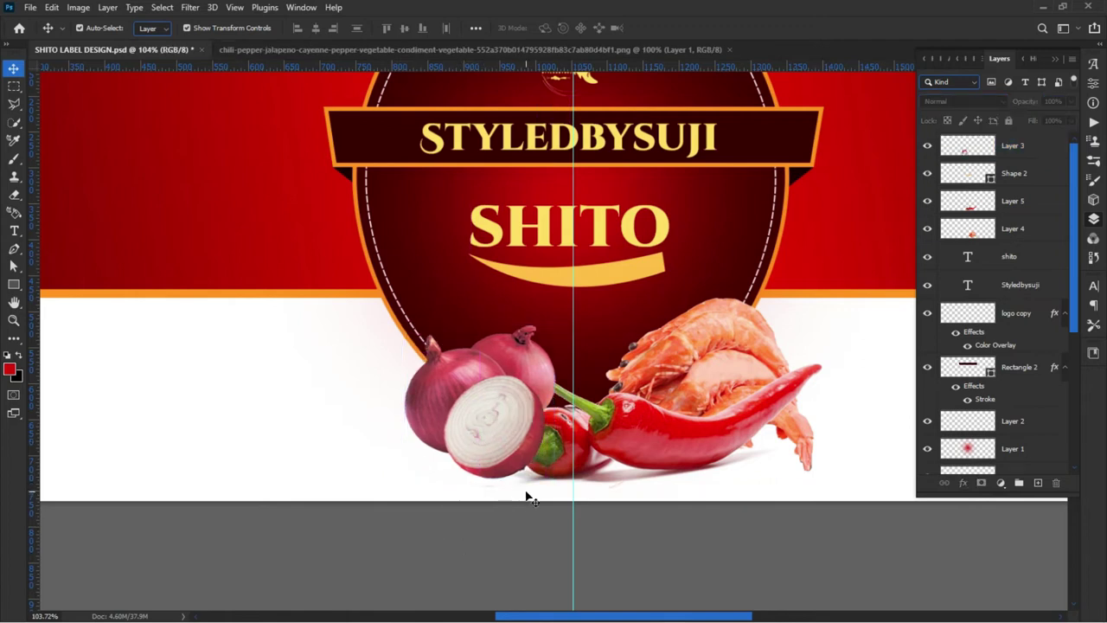
{"action": "left_click", "coordinate": [515, 452]}
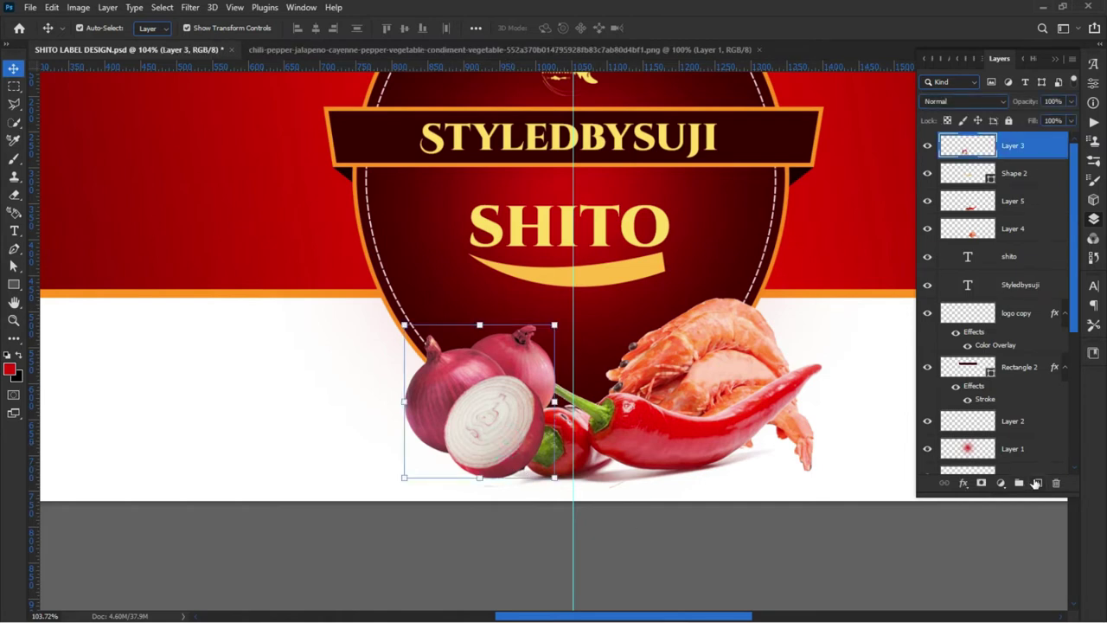
Add a new layer below the shrimp and paint a soft black dab with a 175 px brush
{"action": "left_click", "coordinate": [1038, 483]}
{"action": "left_click_drag", "start_coordinate": [1041, 151], "coordinate": [1030, 265]}
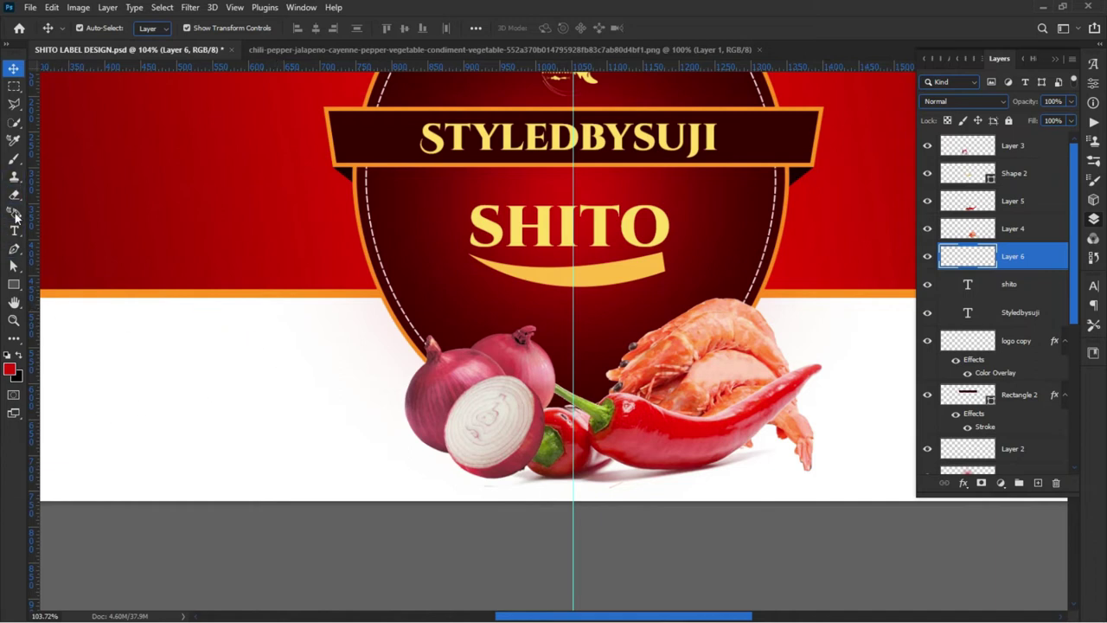
{"action": "left_click", "coordinate": [13, 159]}
{"action": "left_click", "coordinate": [44, 163]}
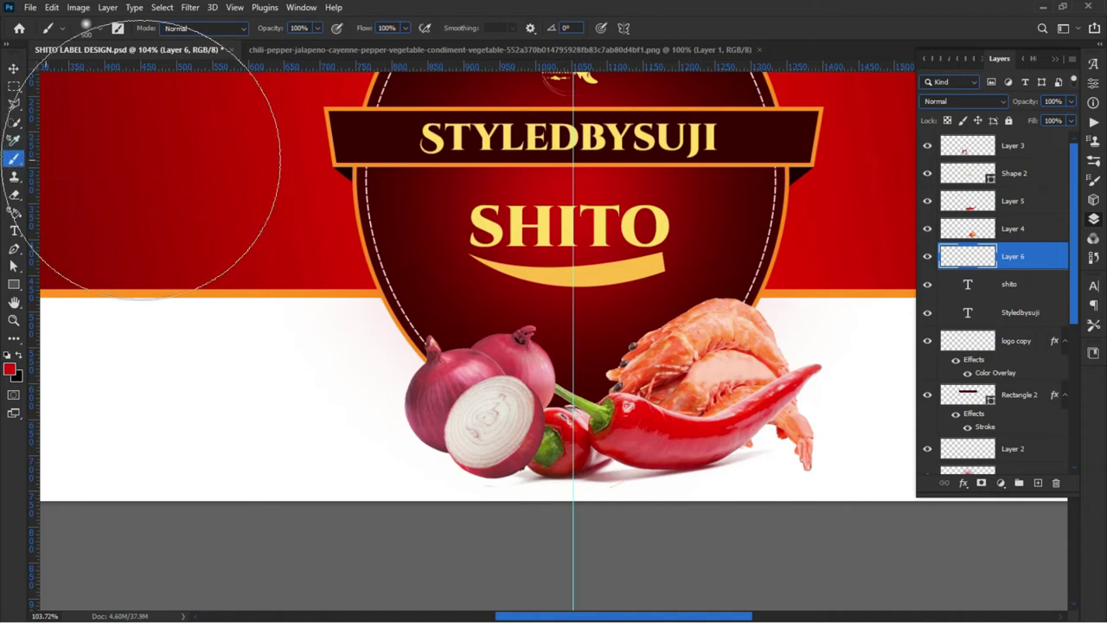
{"action": "key", "text": "bracketleft"}
{"action": "key", "text": "bracketleft"}
{"action": "key", "text": "bracketleft"}
{"action": "key", "text": "bracketleft"}
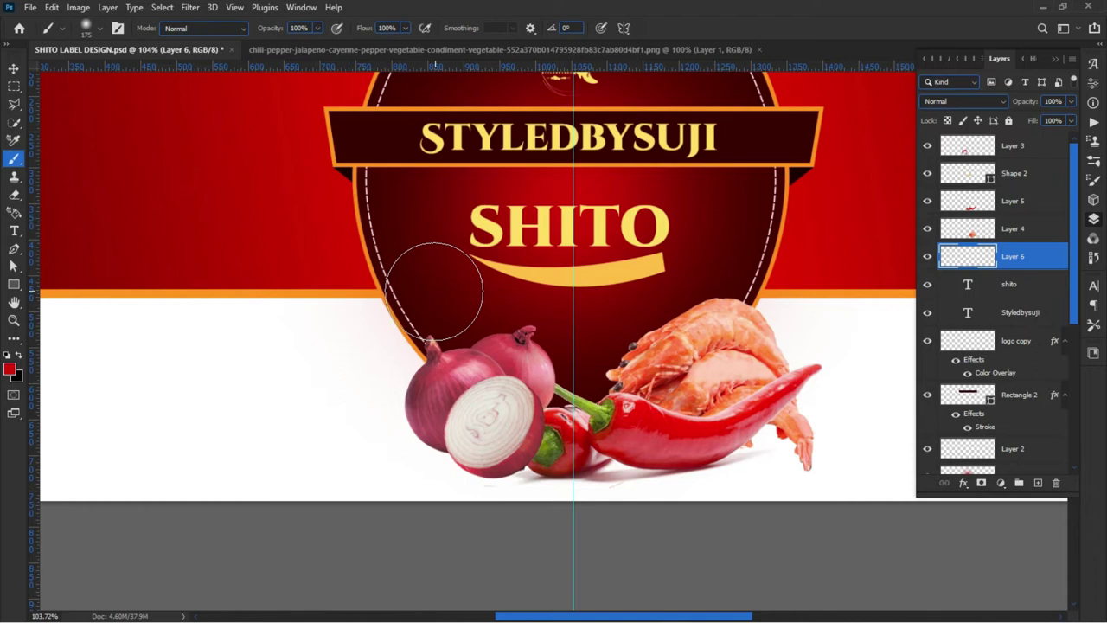
{"action": "left_click", "coordinate": [19, 356]}
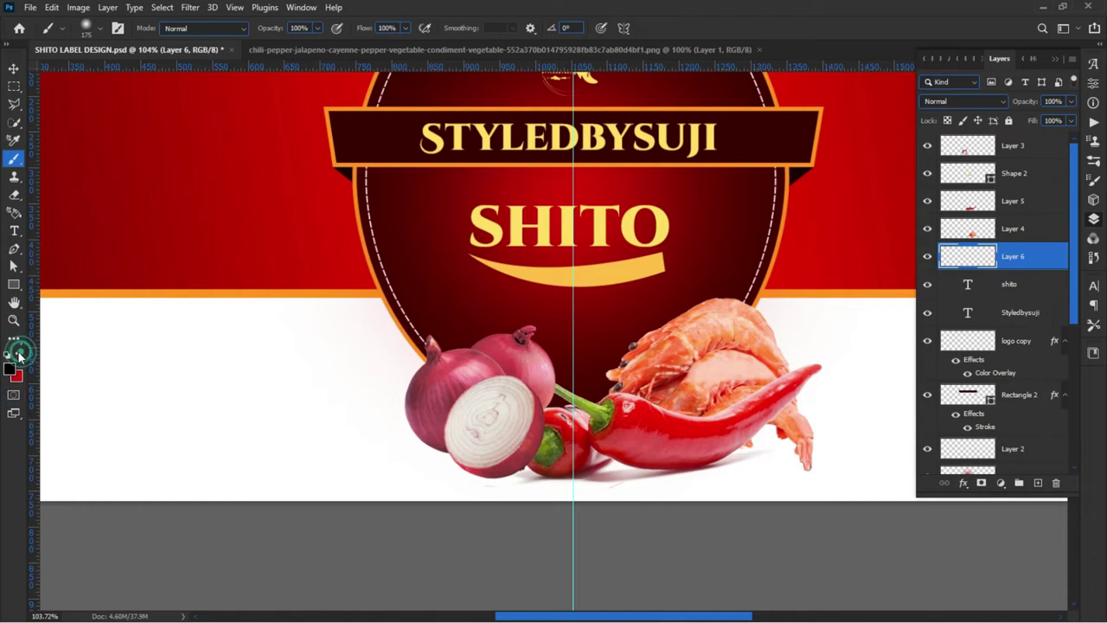
{"action": "left_click", "coordinate": [10, 369]}
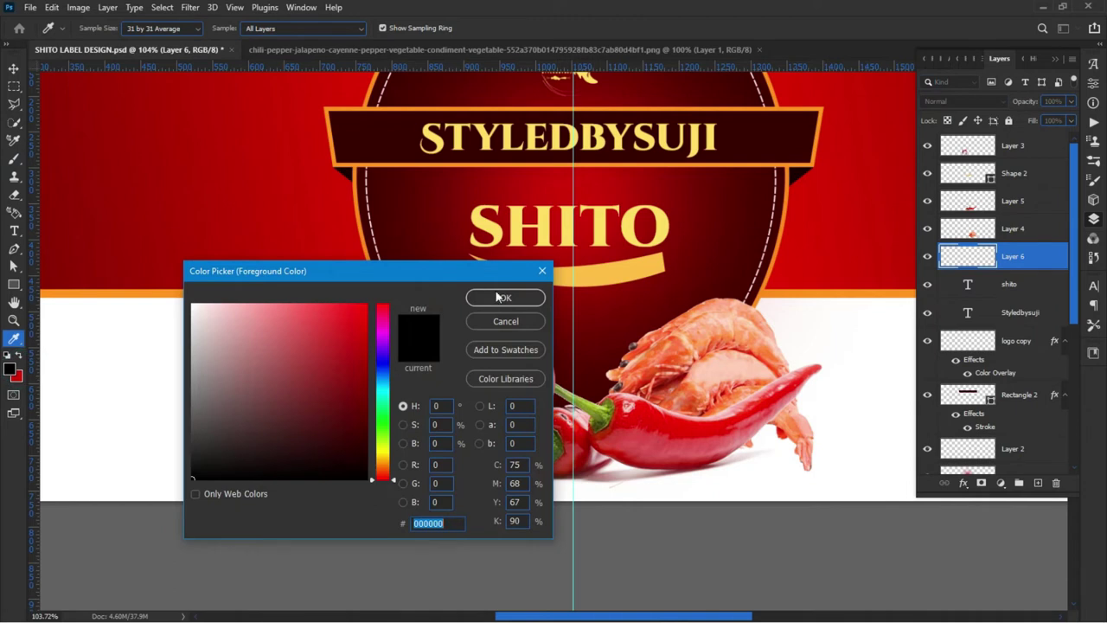
{"action": "left_click", "coordinate": [502, 296]}
{"action": "left_click", "coordinate": [277, 342]}
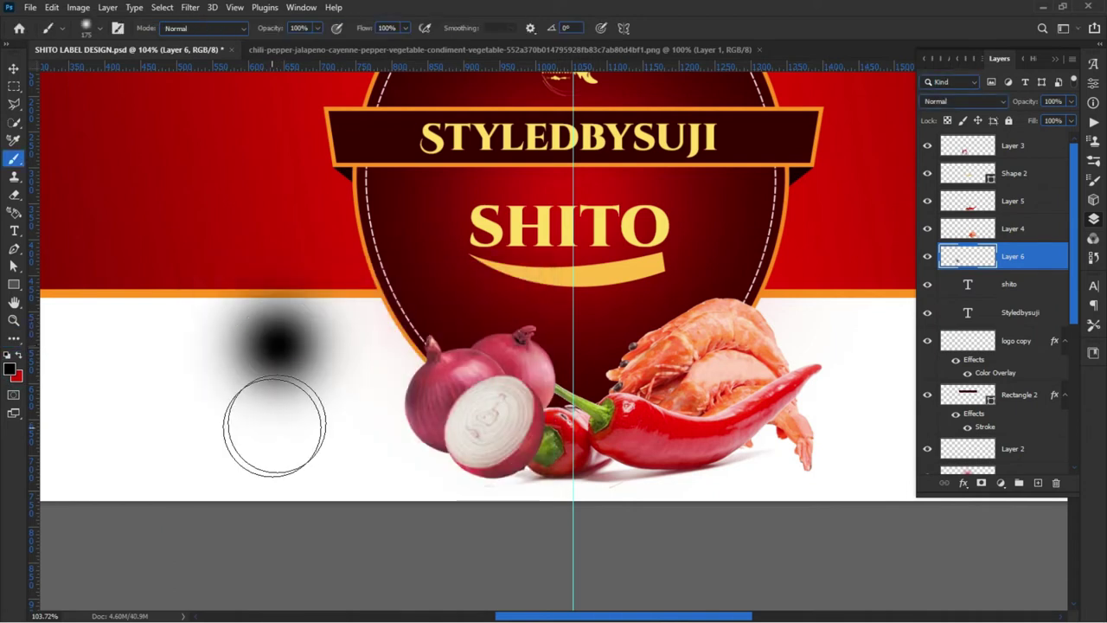
Squash the dab into a flat shadow under the onion and chilli, at 92% opacity
{"action": "key", "text": "v"}
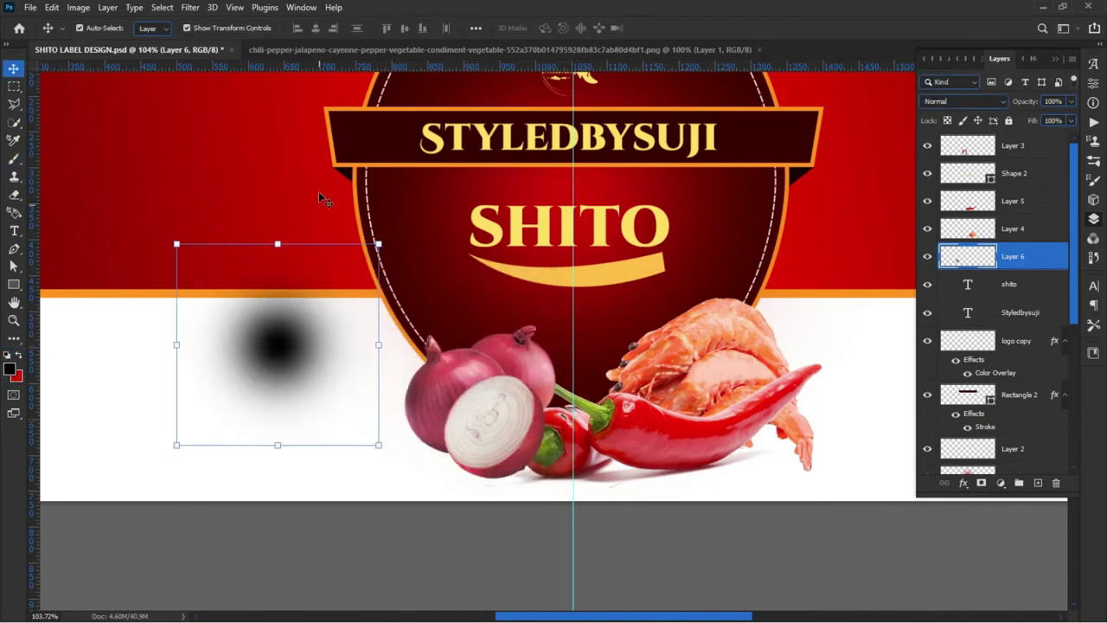
{"action": "left_click_drag", "start_coordinate": [278, 242], "coordinate": [275, 424]}
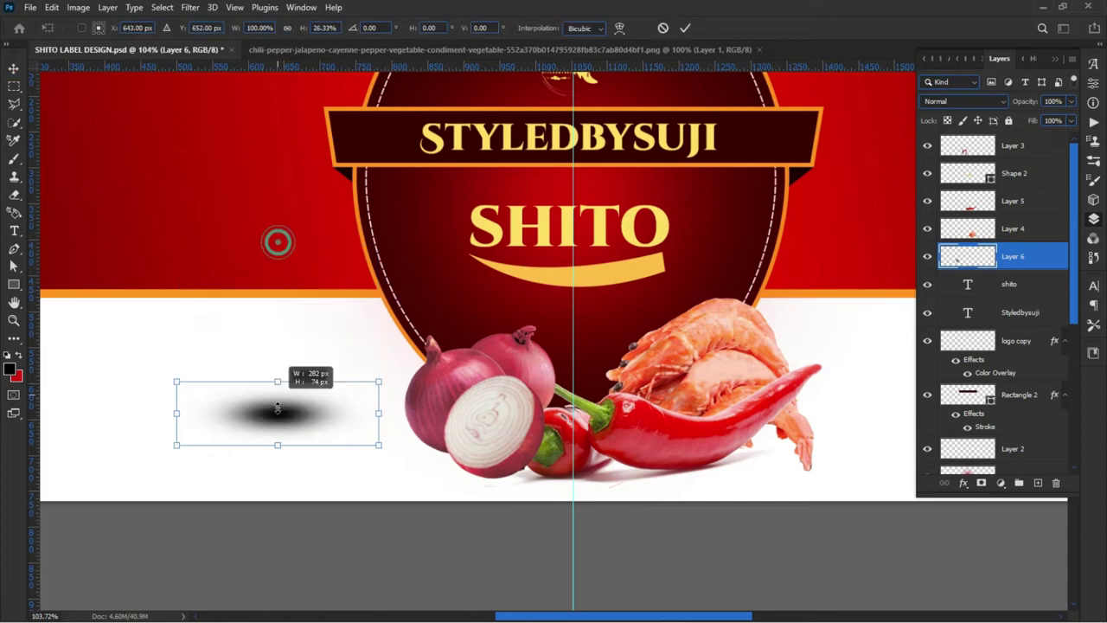
{"action": "key", "text": "Return"}
{"action": "left_click_drag", "start_coordinate": [258, 443], "coordinate": [474, 486]}
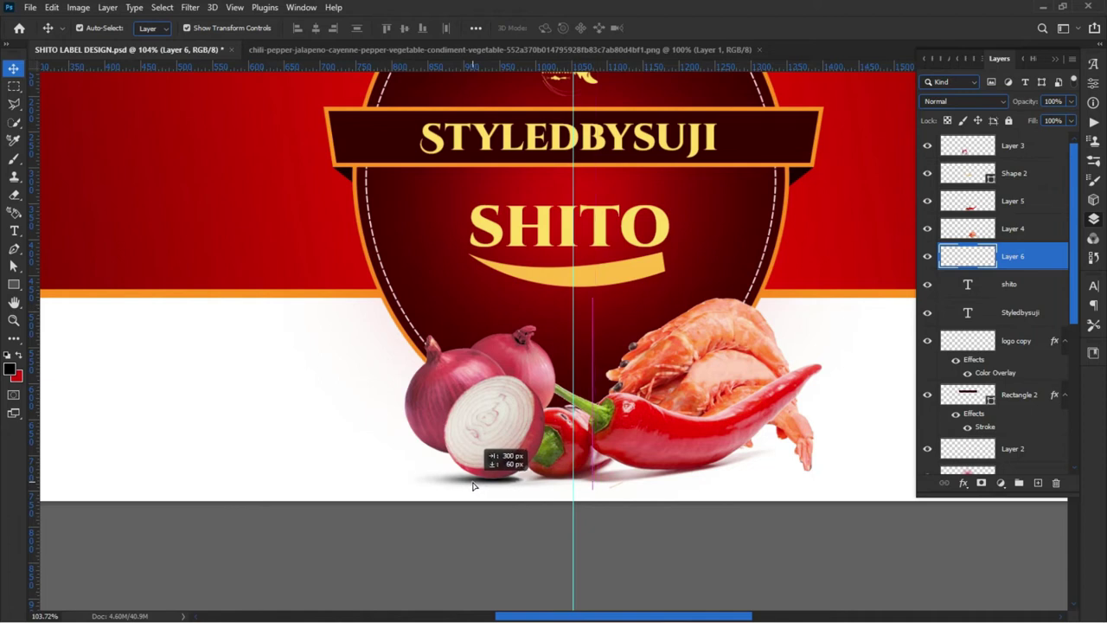
{"action": "left_click_drag", "start_coordinate": [474, 485], "coordinate": [474, 485]}
{"action": "left_click_drag", "start_coordinate": [1036, 106], "coordinate": [1028, 109]}
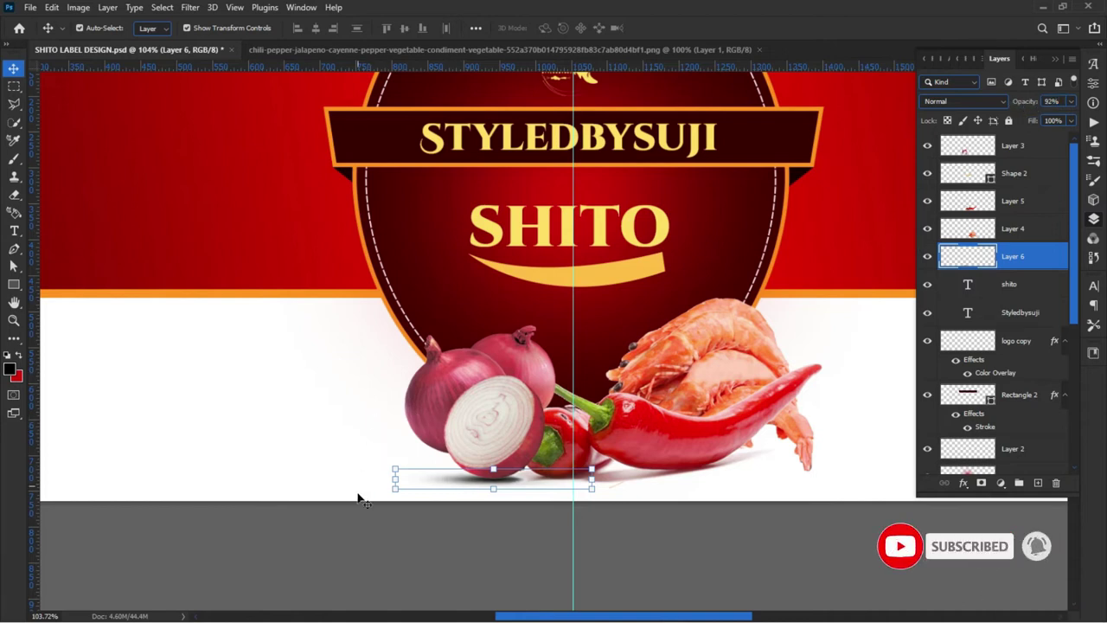
{"action": "left_click", "coordinate": [360, 530]}
{"action": "scroll", "coordinate": [544, 514], "scroll_direction": "down", "scroll_amount": 3}
Select the Rectangle 2 ribbon banner layer and enter Free Transform on it
{"action": "scroll", "coordinate": [539, 527], "scroll_direction": "down", "scroll_amount": 2}
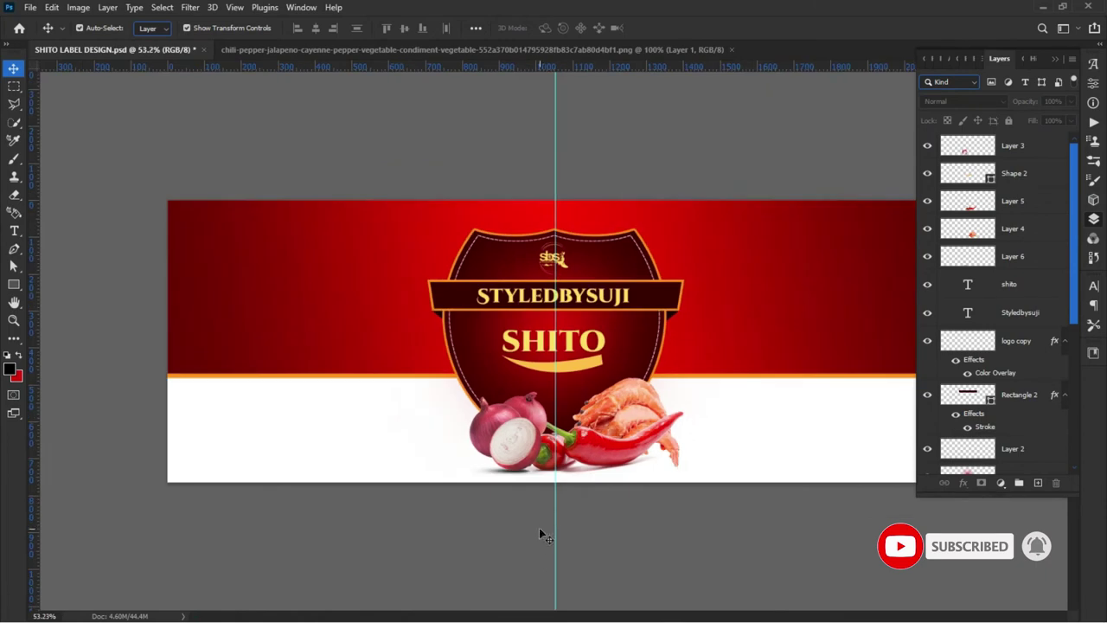
{"action": "scroll", "coordinate": [292, 507], "scroll_direction": "down", "scroll_amount": 1}
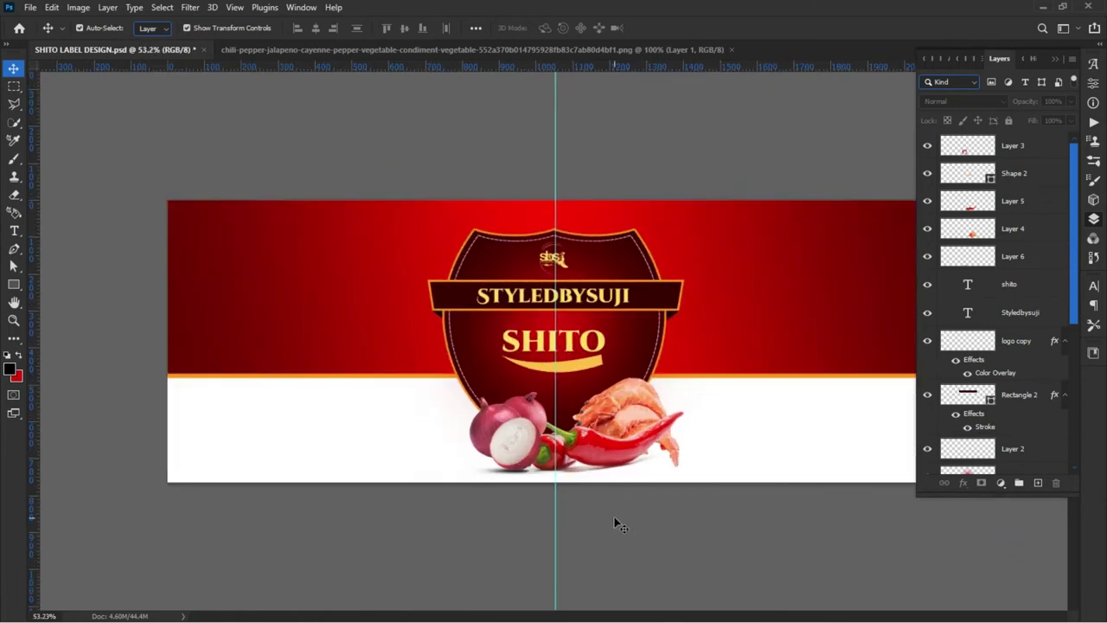
{"action": "scroll", "coordinate": [605, 515], "scroll_direction": "up", "scroll_amount": 1}
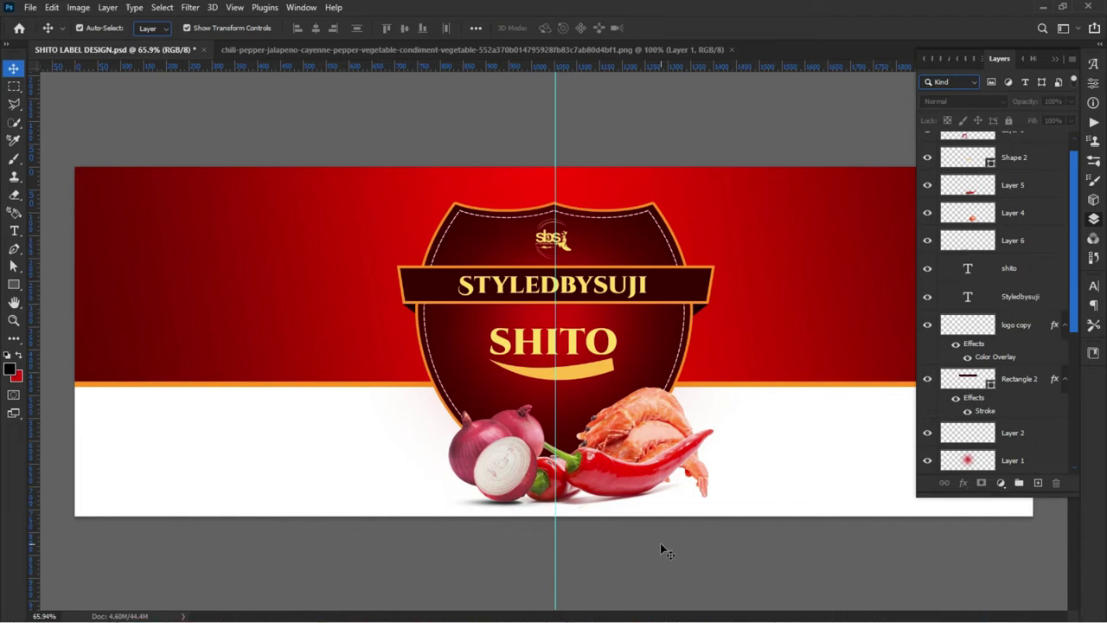
{"action": "scroll", "coordinate": [543, 256], "scroll_direction": "up", "scroll_amount": 2}
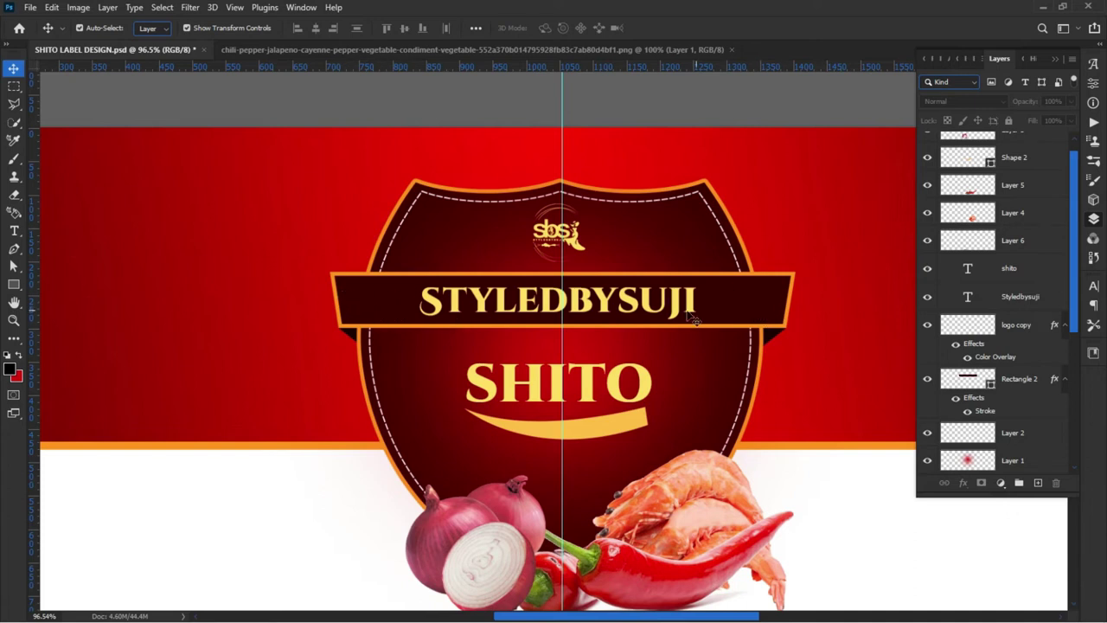
{"action": "left_click", "coordinate": [744, 292]}
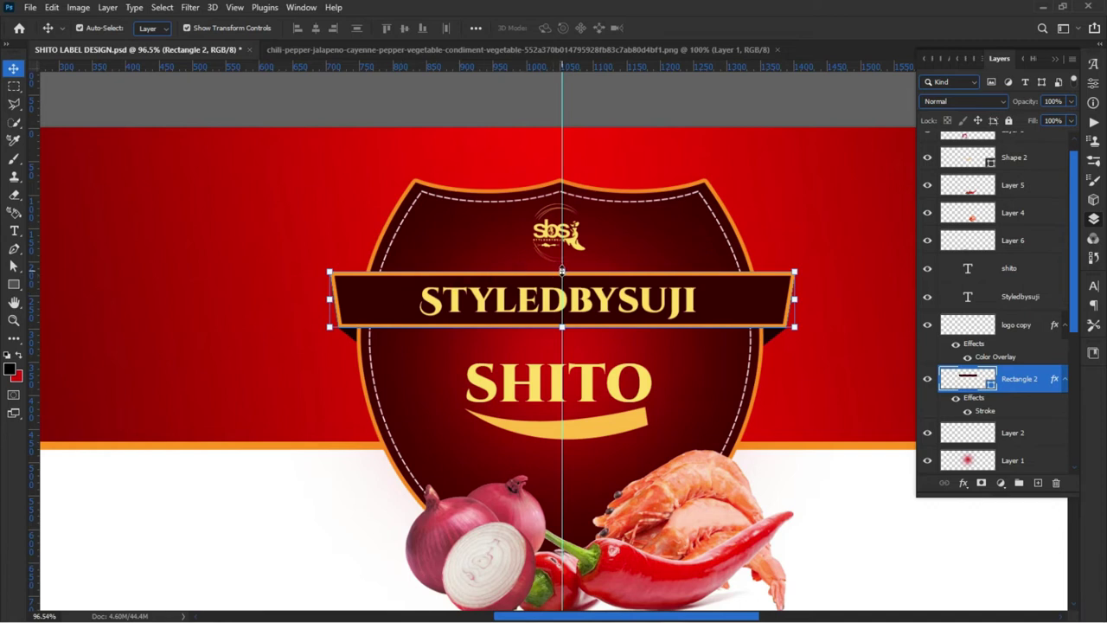
{"action": "left_click", "coordinate": [563, 270]}
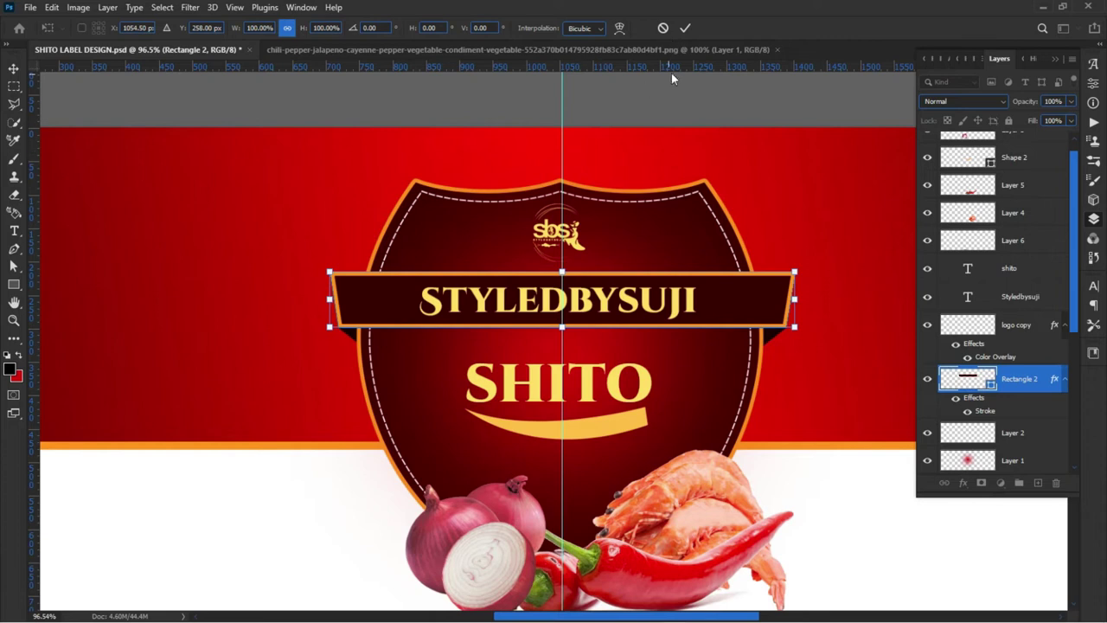
{"action": "left_click", "coordinate": [685, 27]}
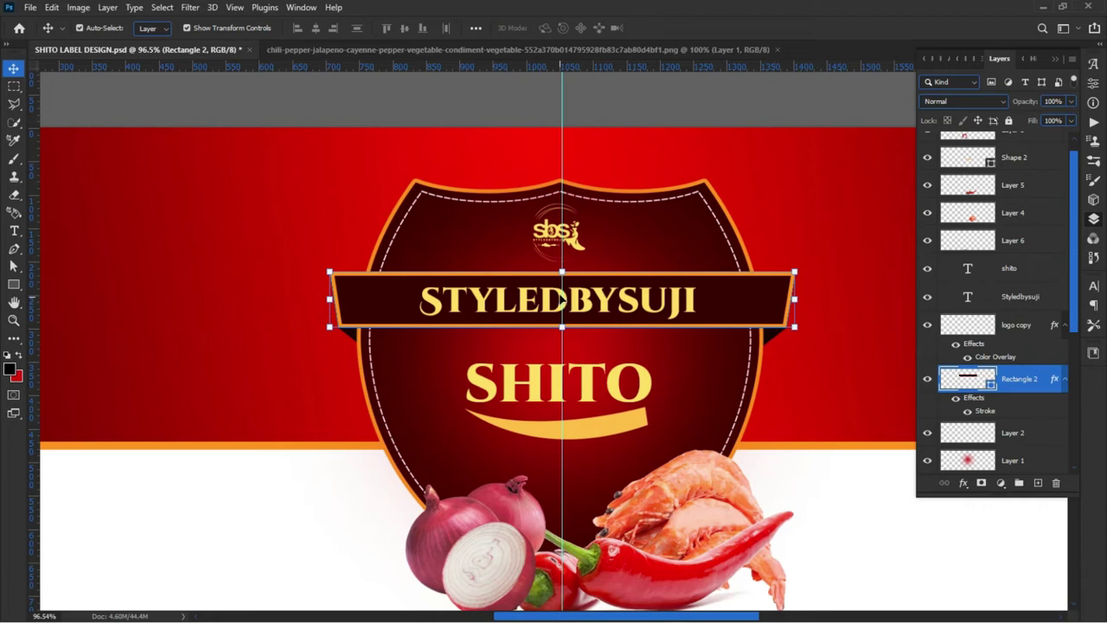
{"action": "left_click", "coordinate": [247, 112]}
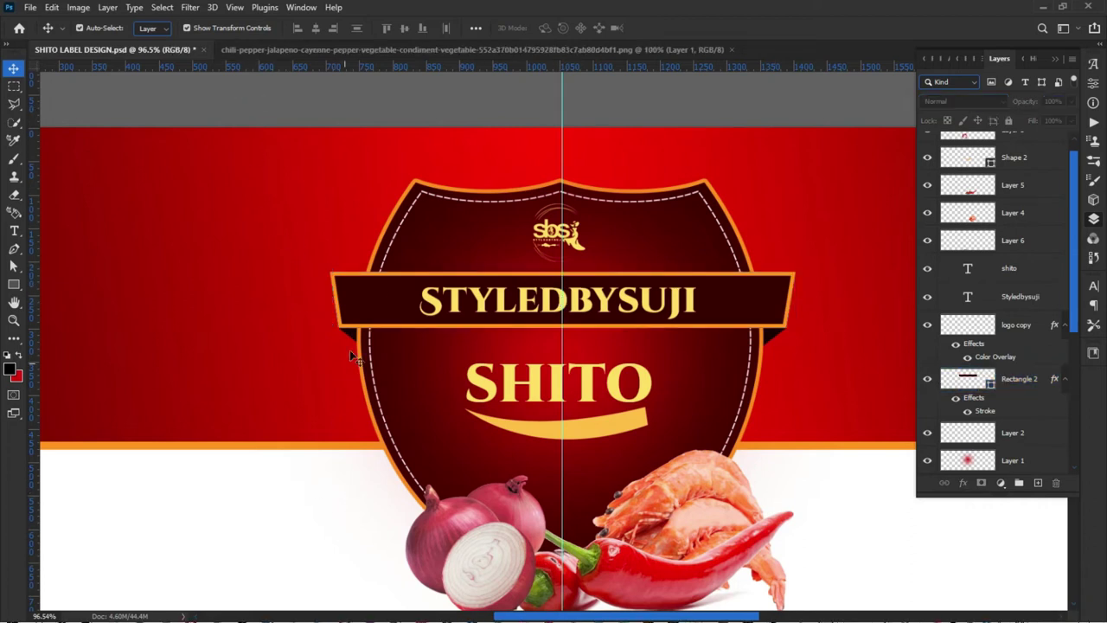
{"action": "left_click", "coordinate": [366, 307]}
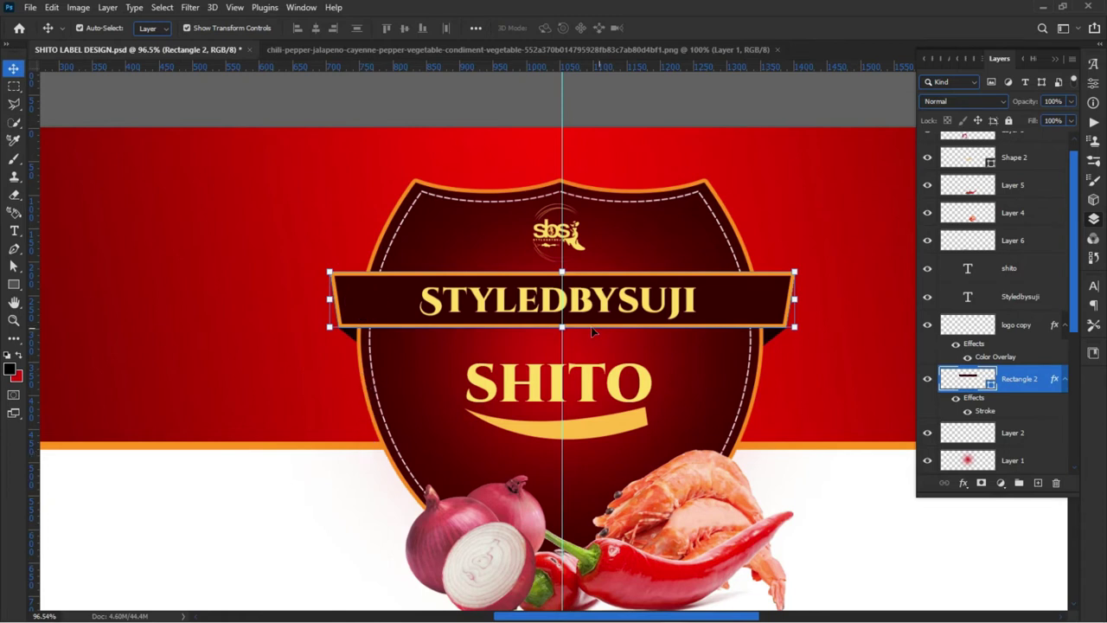
{"action": "left_click", "coordinate": [561, 272]}
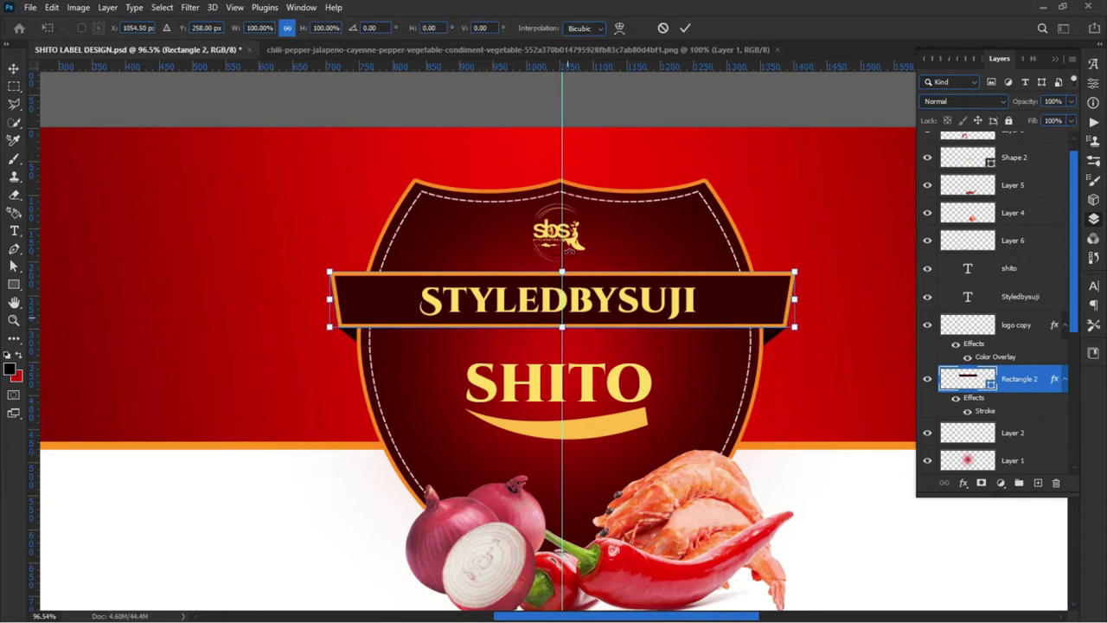
Custom-warp the banner, pulling its top and bottom edges up into a gentle arch
{"action": "left_click", "coordinate": [619, 29]}
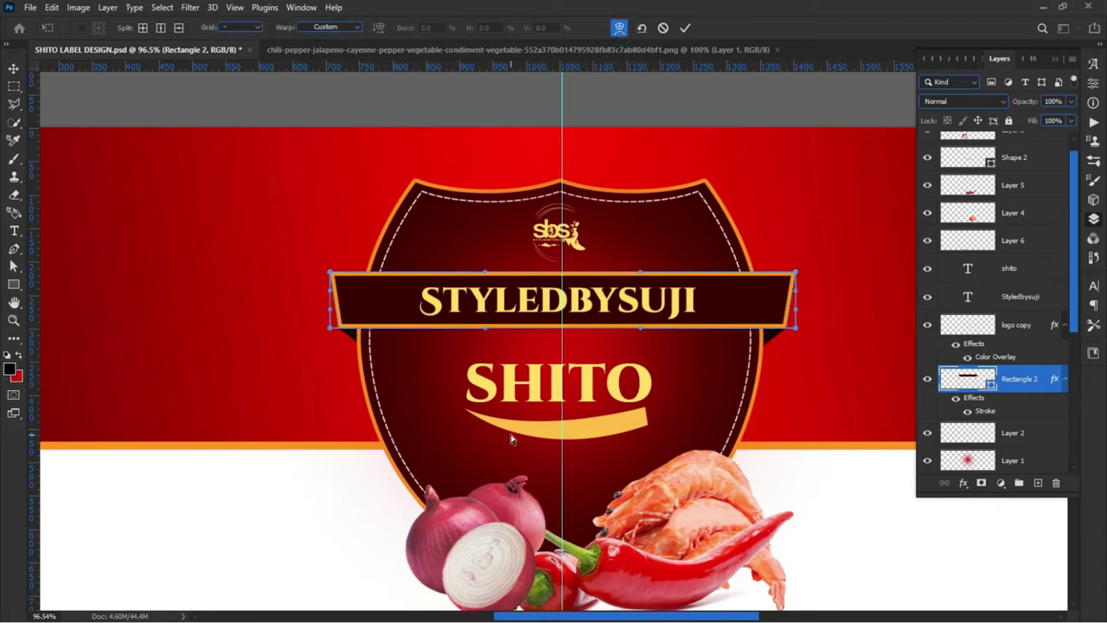
{"action": "scroll", "coordinate": [569, 269], "scroll_direction": "up", "scroll_amount": 1}
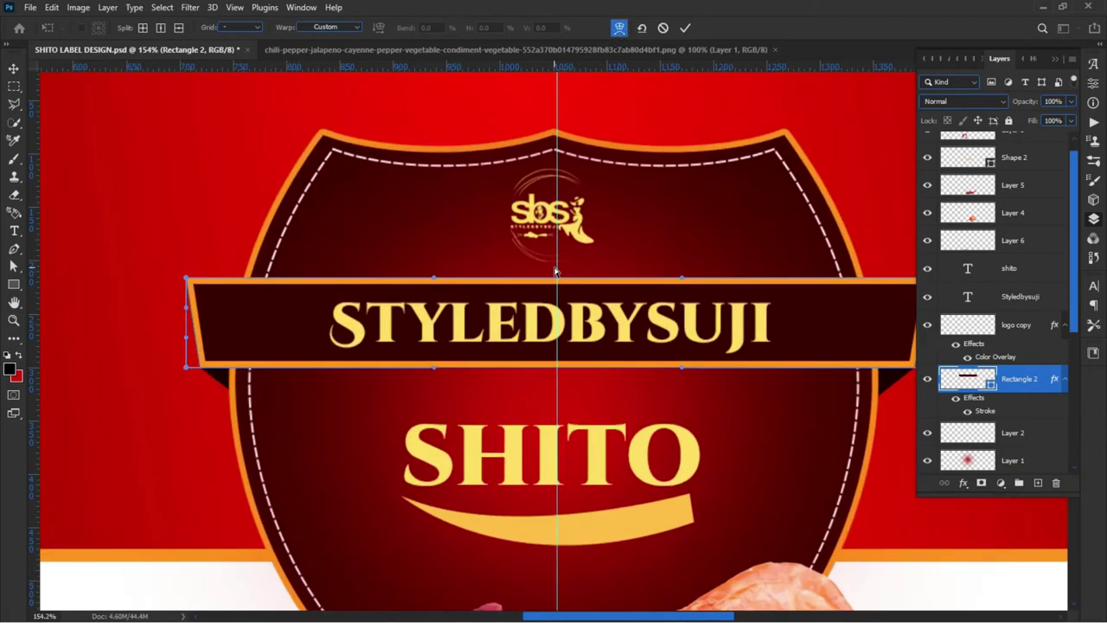
{"action": "scroll", "coordinate": [548, 272], "scroll_direction": "up", "scroll_amount": 1}
{"action": "scroll", "coordinate": [548, 272], "scroll_direction": "down", "scroll_amount": 1}
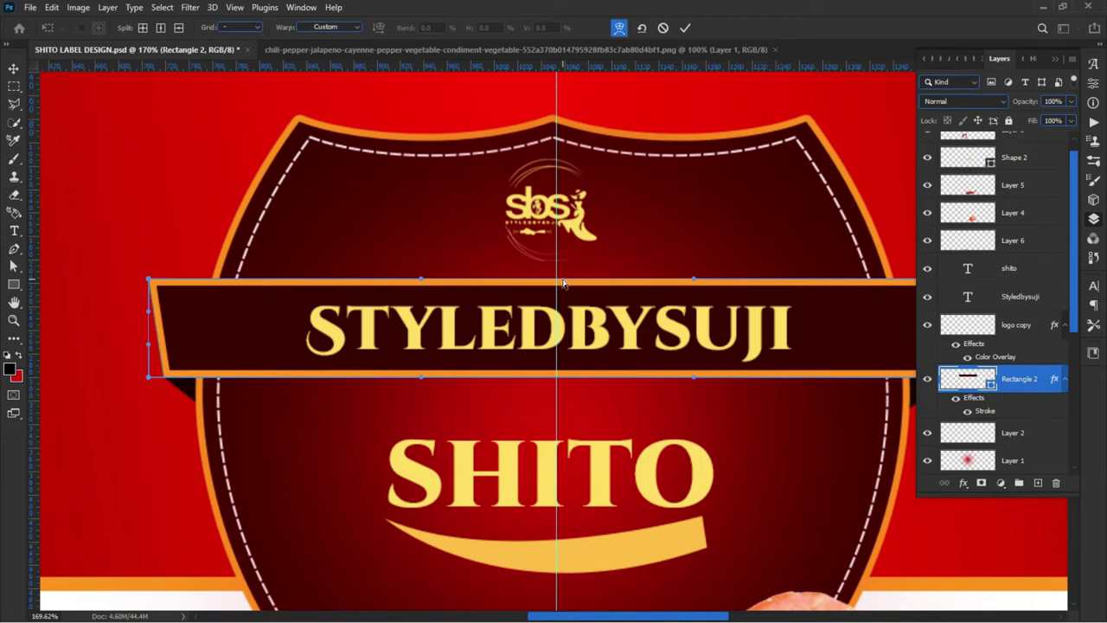
{"action": "left_click_drag", "start_coordinate": [562, 283], "coordinate": [562, 256]}
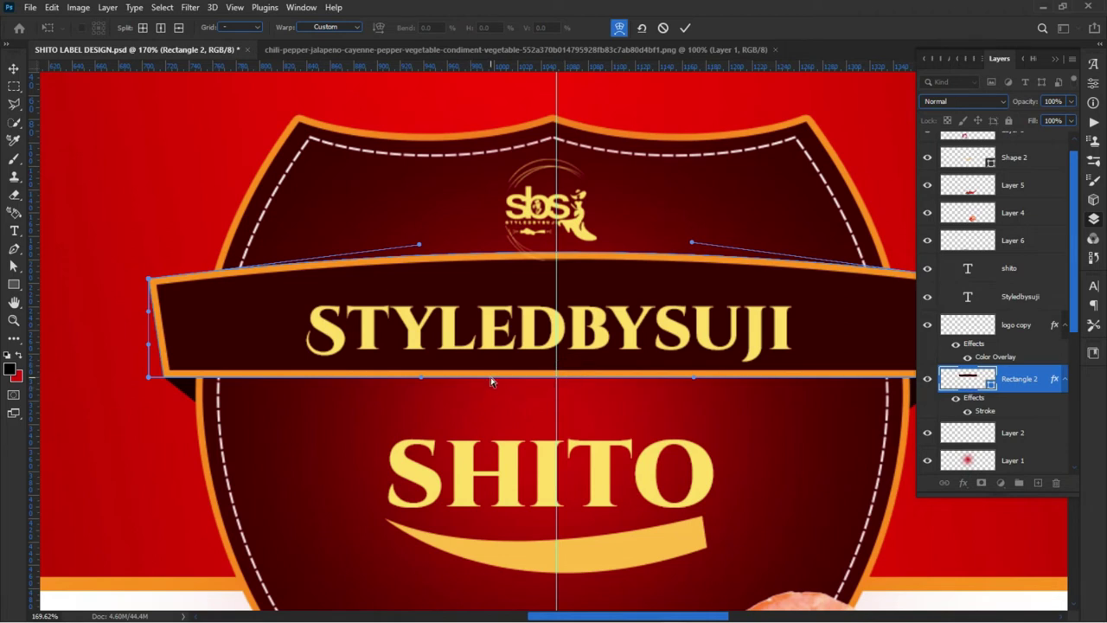
{"action": "mouse_move", "coordinate": [490, 381]}
{"action": "left_mouse_down"}
{"action": "mouse_move", "coordinate": [500, 361]}
{"action": "mouse_move", "coordinate": [532, 354]}
{"action": "mouse_move", "coordinate": [490, 350]}
{"action": "mouse_move", "coordinate": [546, 355]}
{"action": "left_mouse_up"}
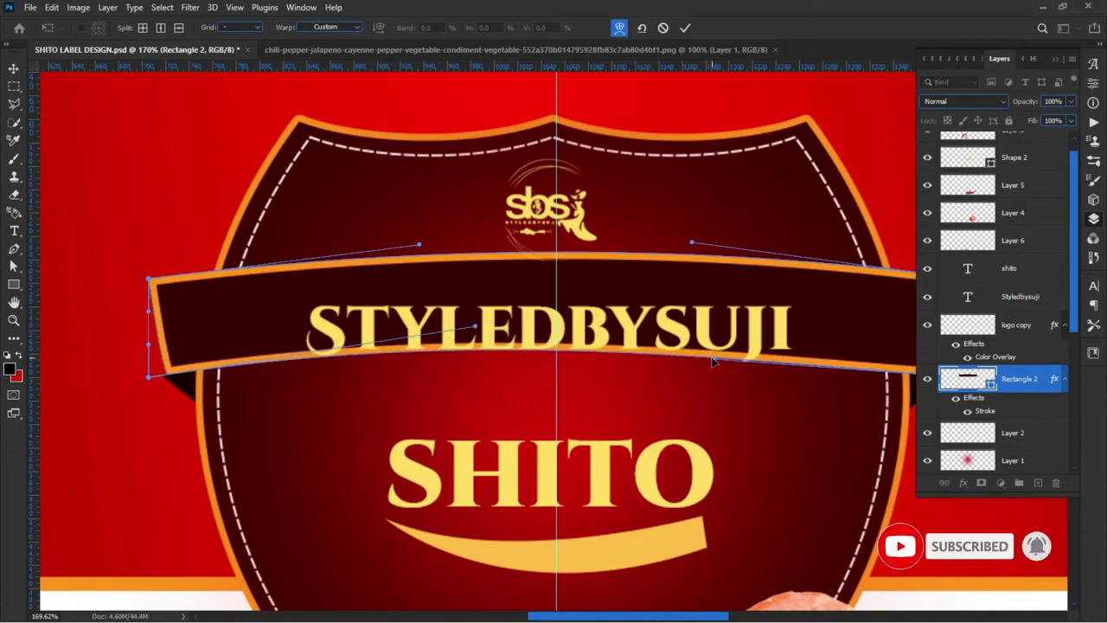
{"action": "left_click_drag", "start_coordinate": [711, 362], "coordinate": [694, 346]}
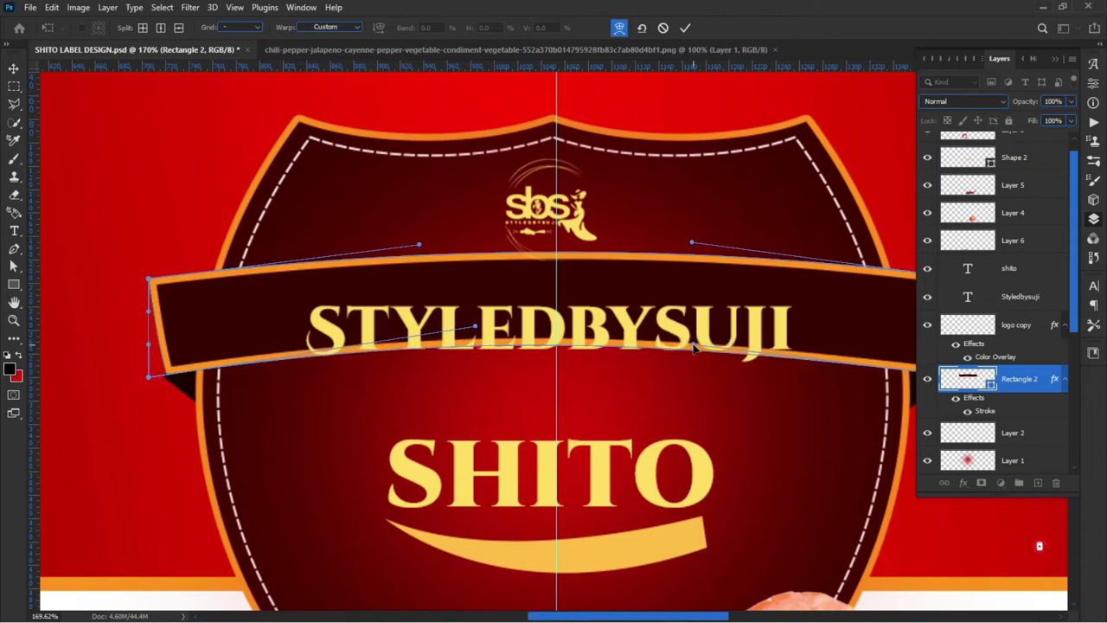
{"action": "scroll", "coordinate": [403, 340], "scroll_direction": "down", "scroll_amount": 3}
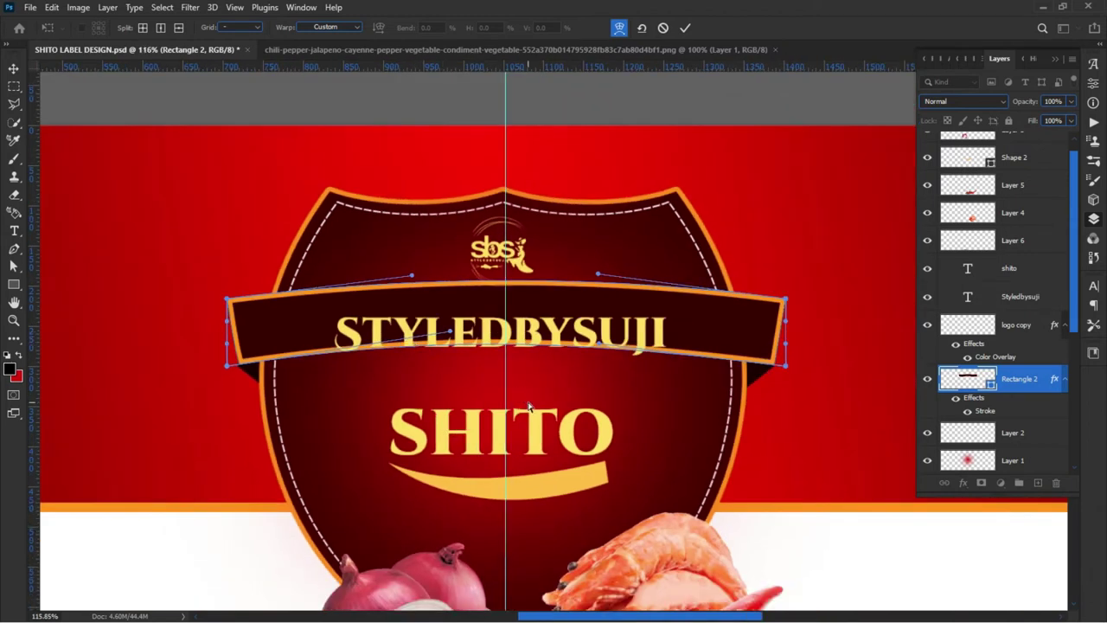
{"action": "left_click_drag", "start_coordinate": [449, 333], "coordinate": [447, 343]}
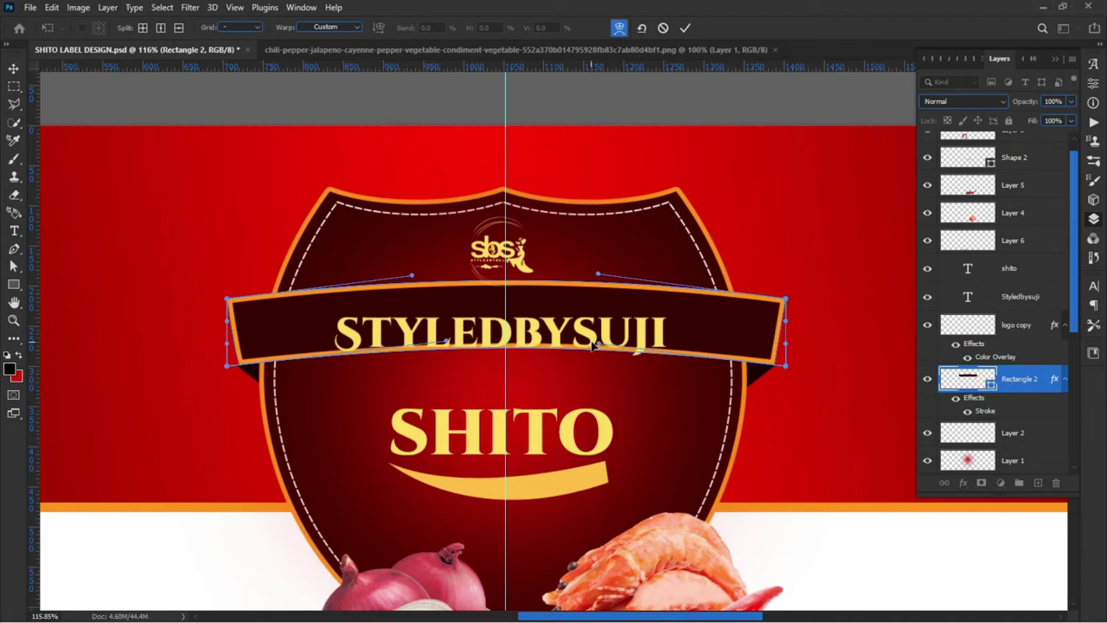
{"action": "left_click_drag", "start_coordinate": [600, 345], "coordinate": [598, 339]}
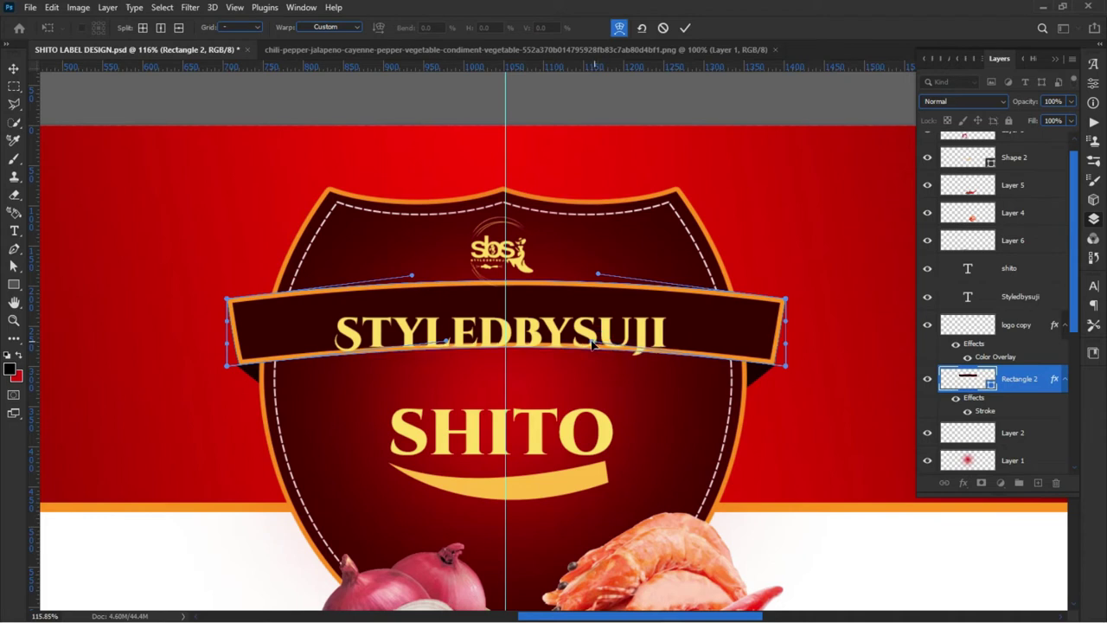
Commit the banner warp, arch the STYLEDBYSUJI text about 7.5%, and nudge it 18 px right
{"action": "left_click", "coordinate": [685, 28]}
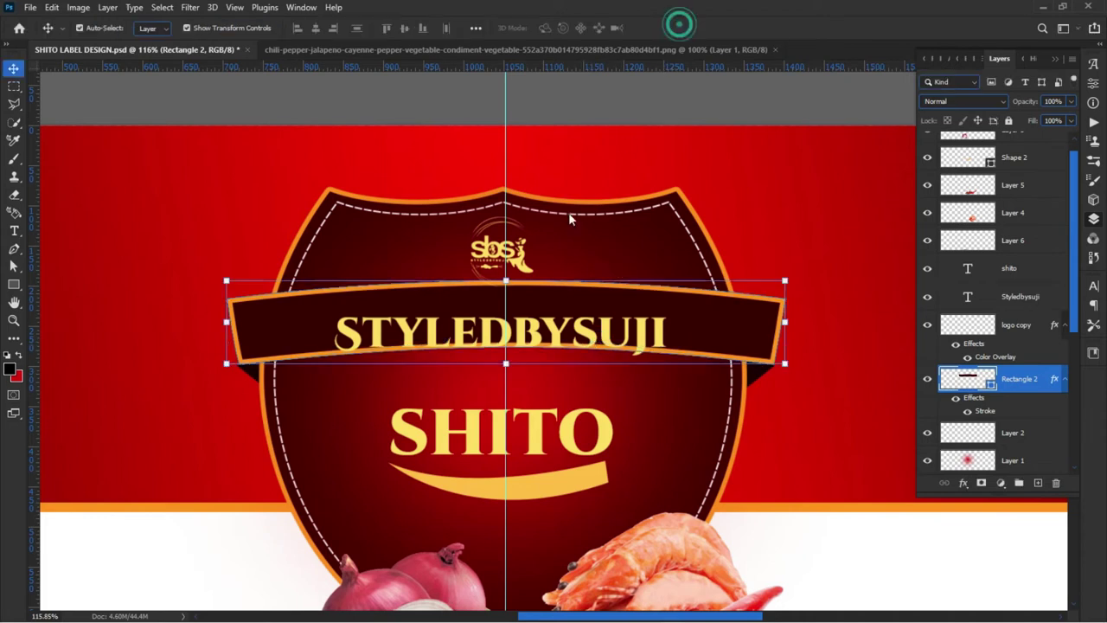
{"action": "left_click_drag", "start_coordinate": [438, 334], "coordinate": [439, 321]}
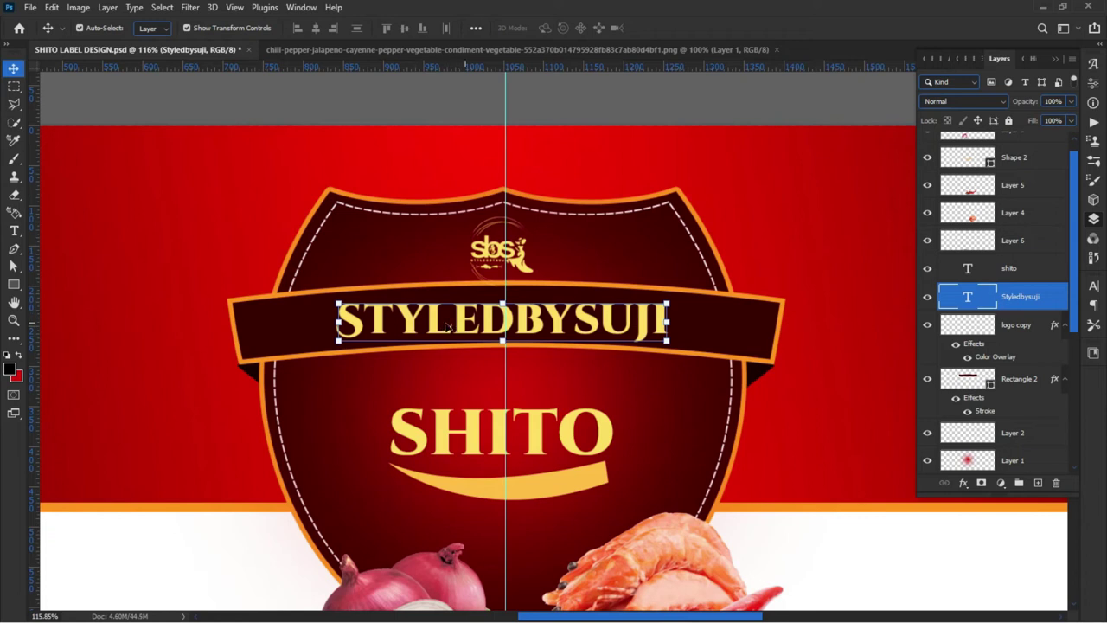
{"action": "left_click", "coordinate": [502, 304]}
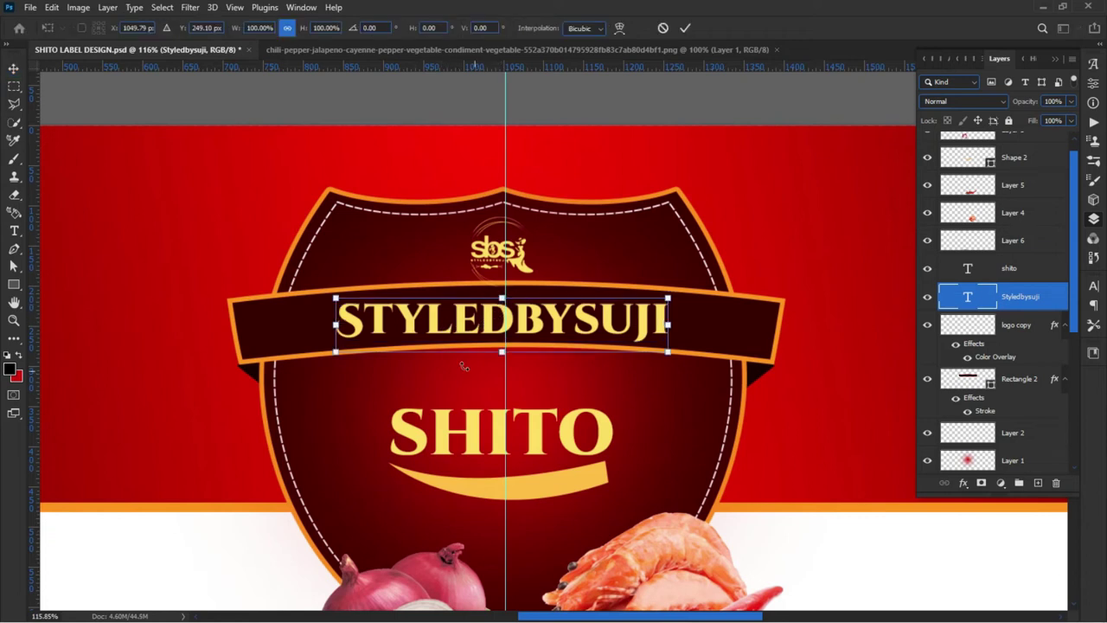
{"action": "left_click", "coordinate": [620, 28]}
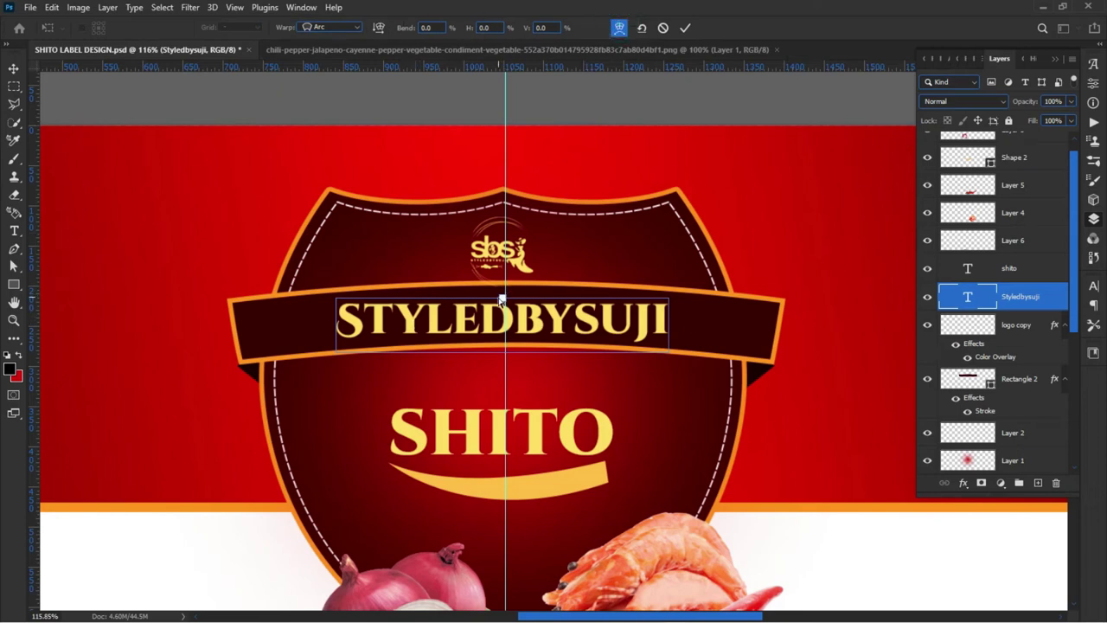
{"action": "left_click_drag", "start_coordinate": [501, 300], "coordinate": [501, 289]}
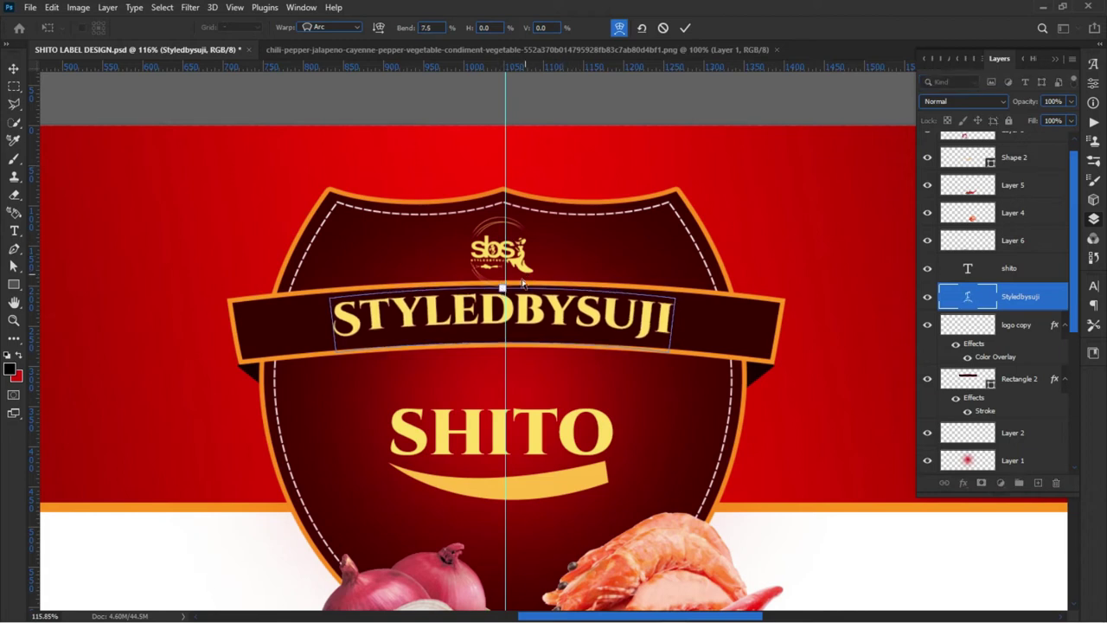
{"action": "left_click", "coordinate": [684, 28]}
{"action": "left_click_drag", "start_coordinate": [400, 320], "coordinate": [411, 319]}
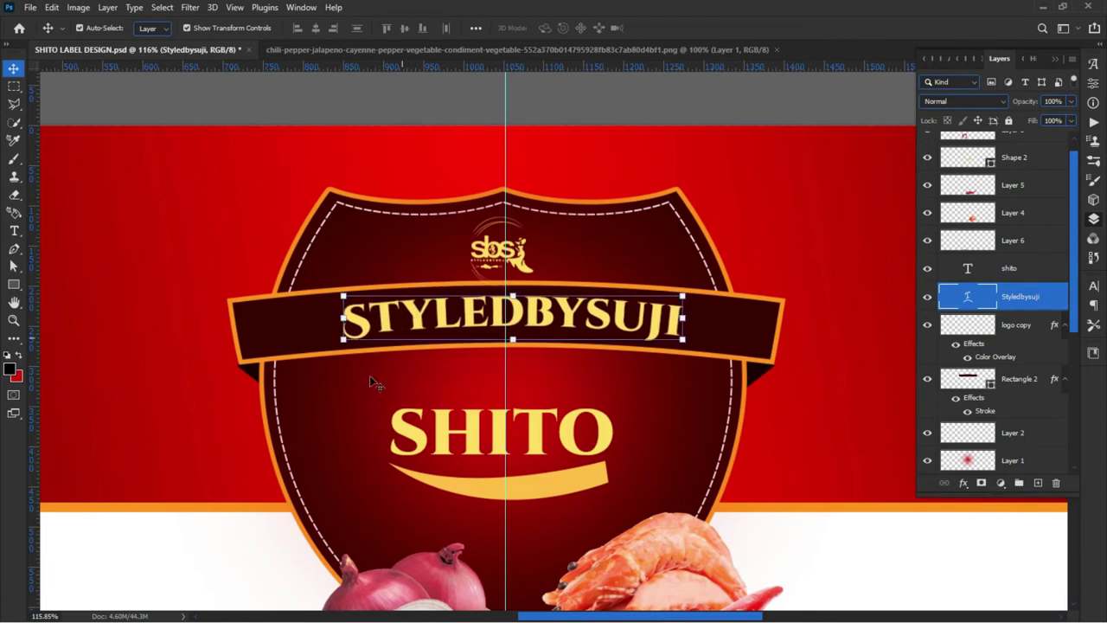
{"action": "left_click", "coordinate": [57, 434]}
{"action": "scroll", "coordinate": [554, 231], "scroll_direction": "down", "scroll_amount": 2}
Nudge the dark tail under the ribbon's left end one step right
{"action": "scroll", "coordinate": [554, 231], "scroll_direction": "down", "scroll_amount": 1}
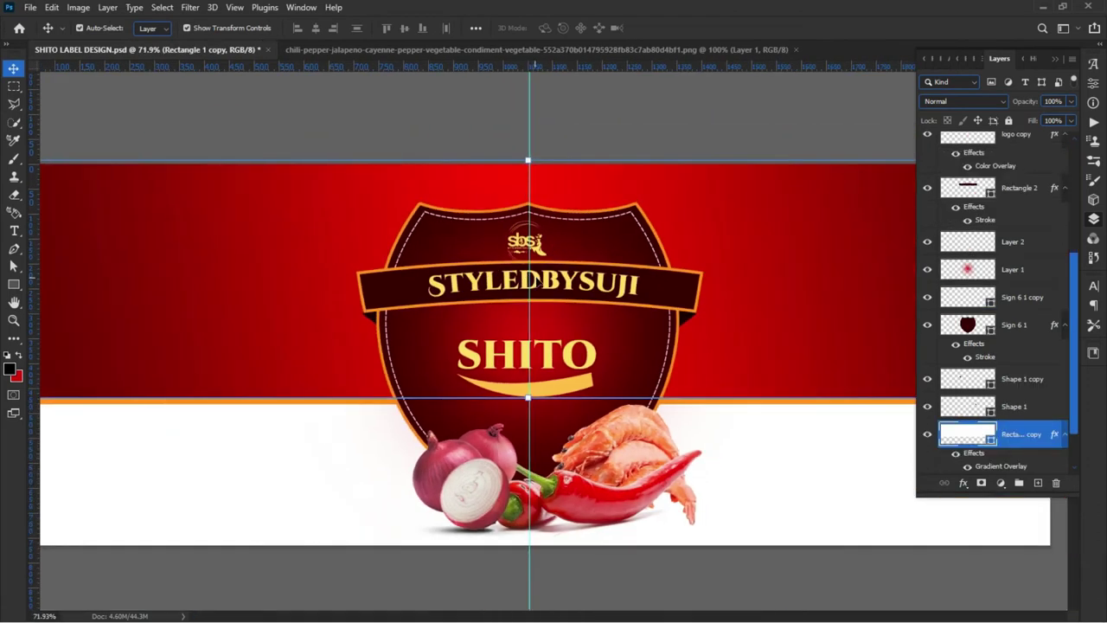
{"action": "scroll", "coordinate": [554, 231], "scroll_direction": "down", "scroll_amount": 1}
{"action": "left_click", "coordinate": [192, 553]}
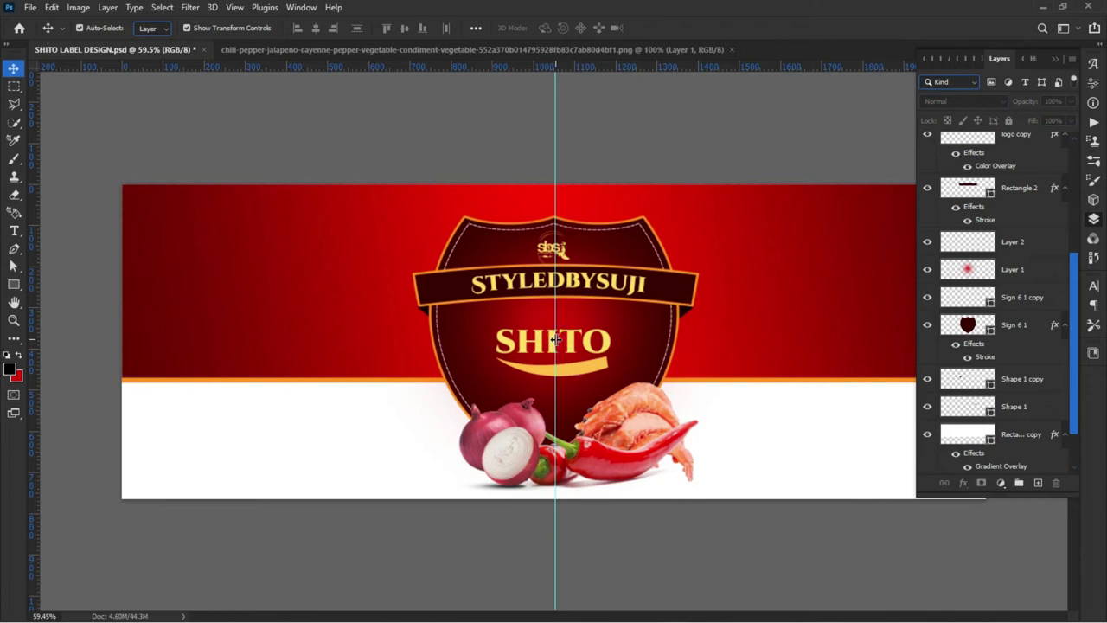
{"action": "scroll", "coordinate": [536, 354], "scroll_direction": "up", "scroll_amount": 3}
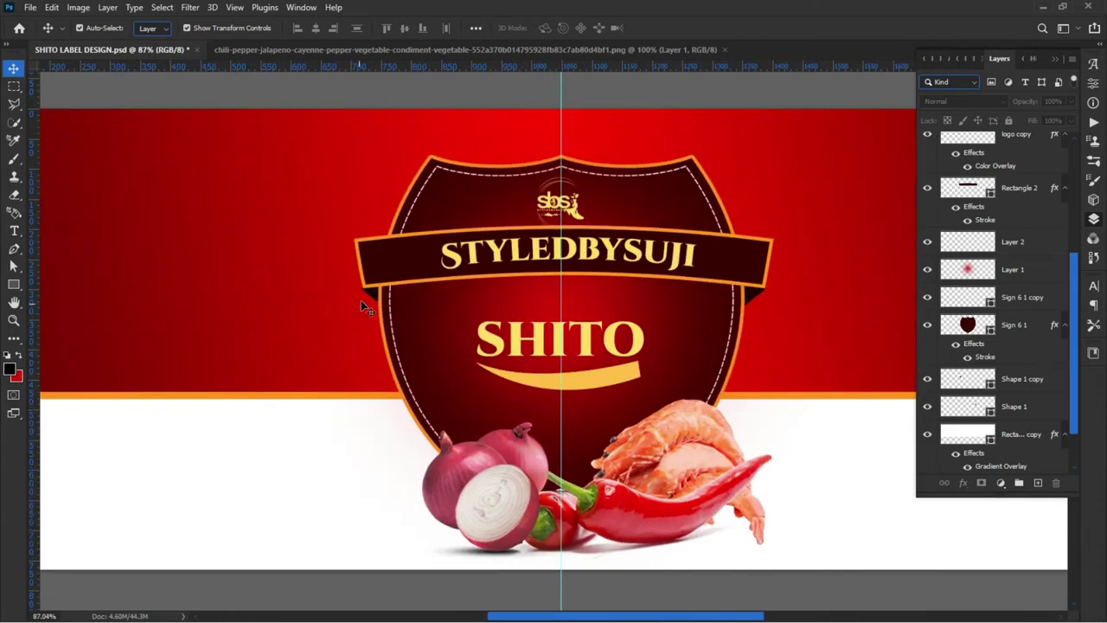
{"action": "scroll", "coordinate": [378, 297], "scroll_direction": "up", "scroll_amount": 3}
{"action": "scroll", "coordinate": [378, 297], "scroll_direction": "up", "scroll_amount": 2}
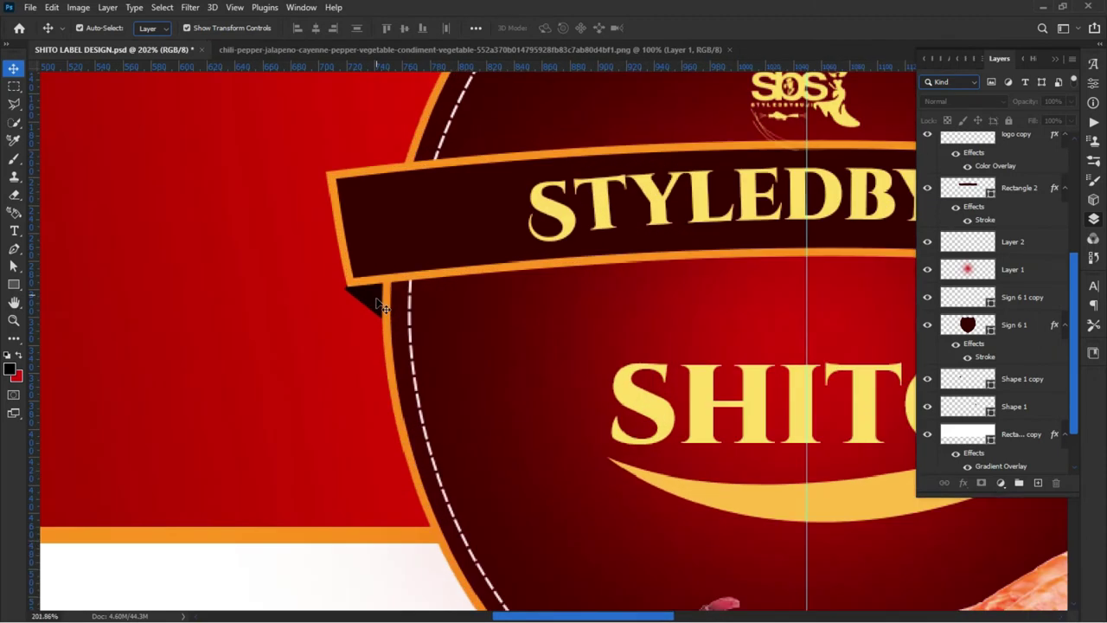
{"action": "scroll", "coordinate": [378, 298], "scroll_direction": "up", "scroll_amount": 2}
{"action": "left_click", "coordinate": [360, 300]}
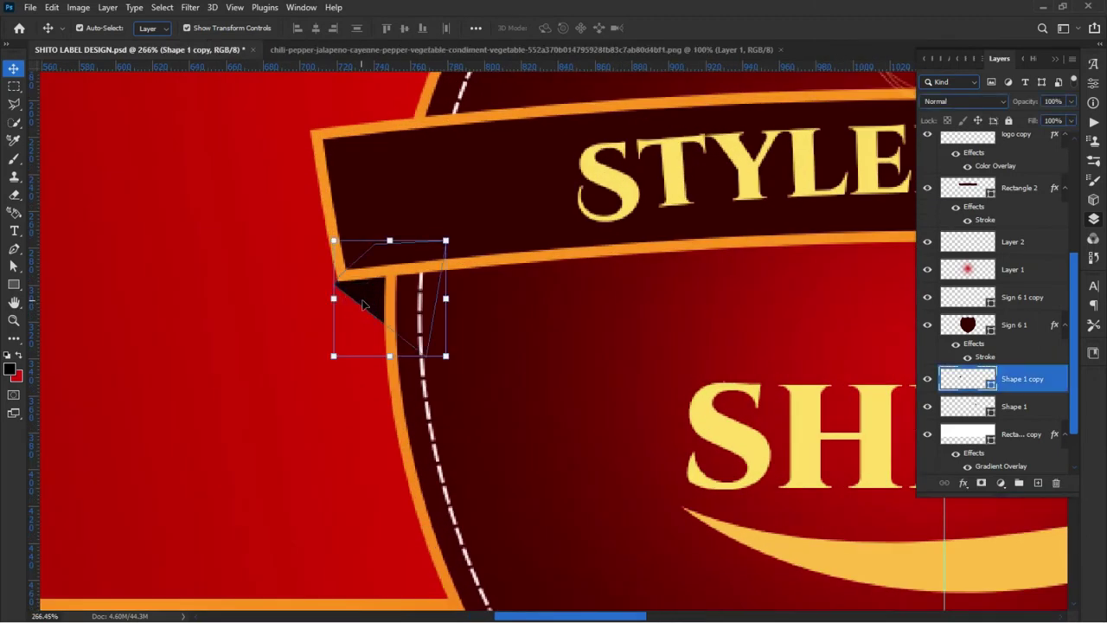
{"action": "key", "text": "Right"}
{"action": "key", "text": "Right"}
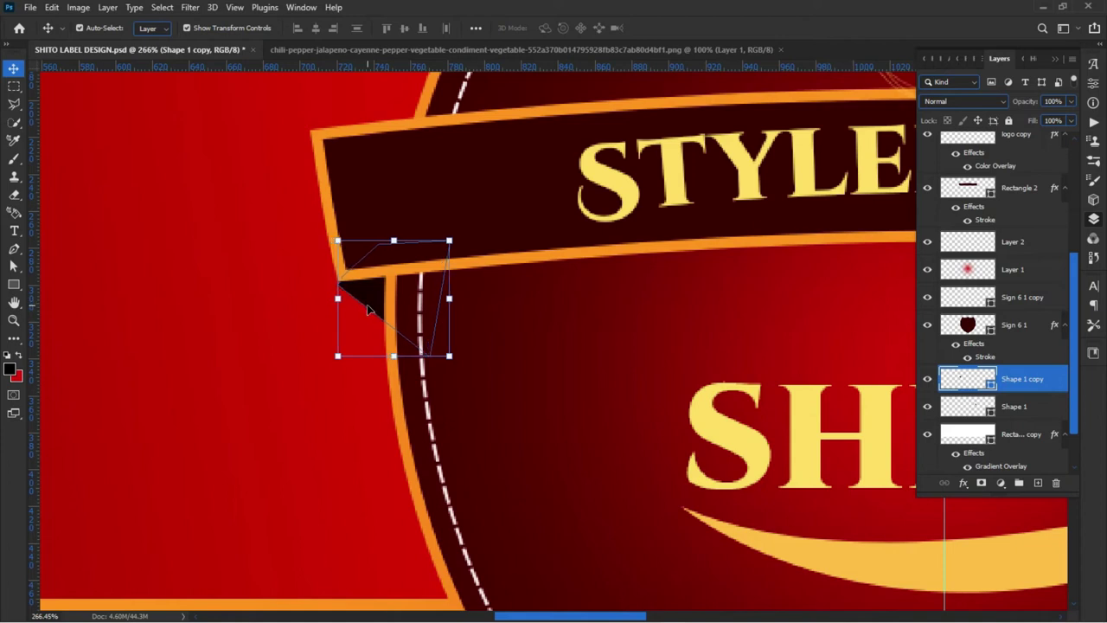
{"action": "left_click", "coordinate": [316, 355]}
Nudge the dark tail under the ribbon's right end one step up to meet the banner
{"action": "scroll", "coordinate": [300, 360], "scroll_direction": "down", "scroll_amount": 2}
{"action": "scroll", "coordinate": [299, 361], "scroll_direction": "down", "scroll_amount": 2}
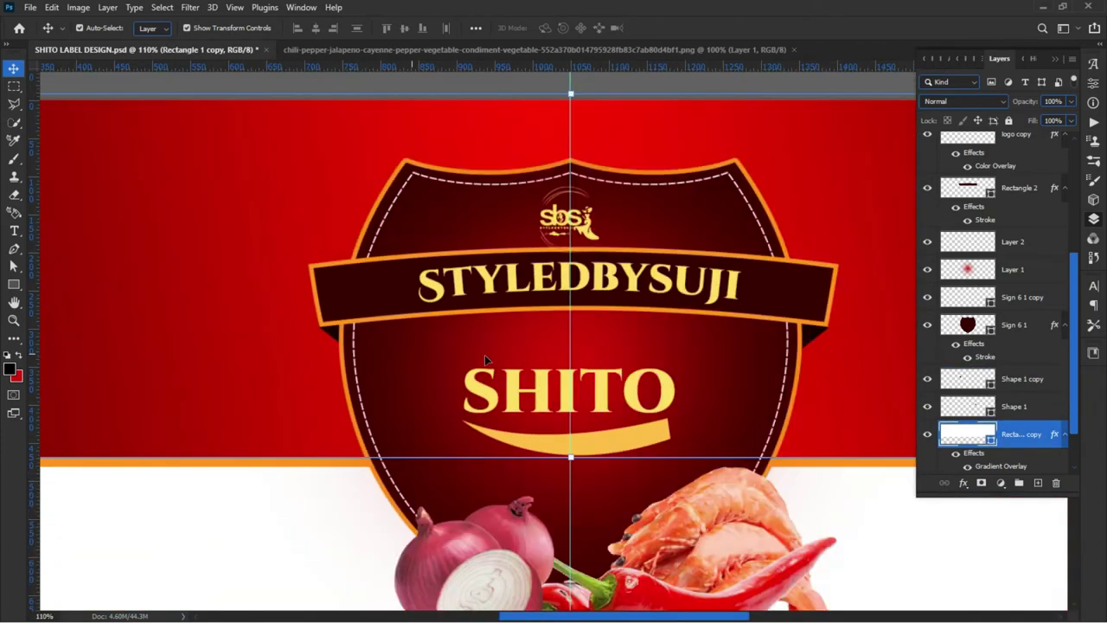
{"action": "scroll", "coordinate": [805, 346], "scroll_direction": "up", "scroll_amount": 1}
{"action": "scroll", "coordinate": [820, 339], "scroll_direction": "up", "scroll_amount": 1}
{"action": "scroll", "coordinate": [829, 335], "scroll_direction": "up", "scroll_amount": 1}
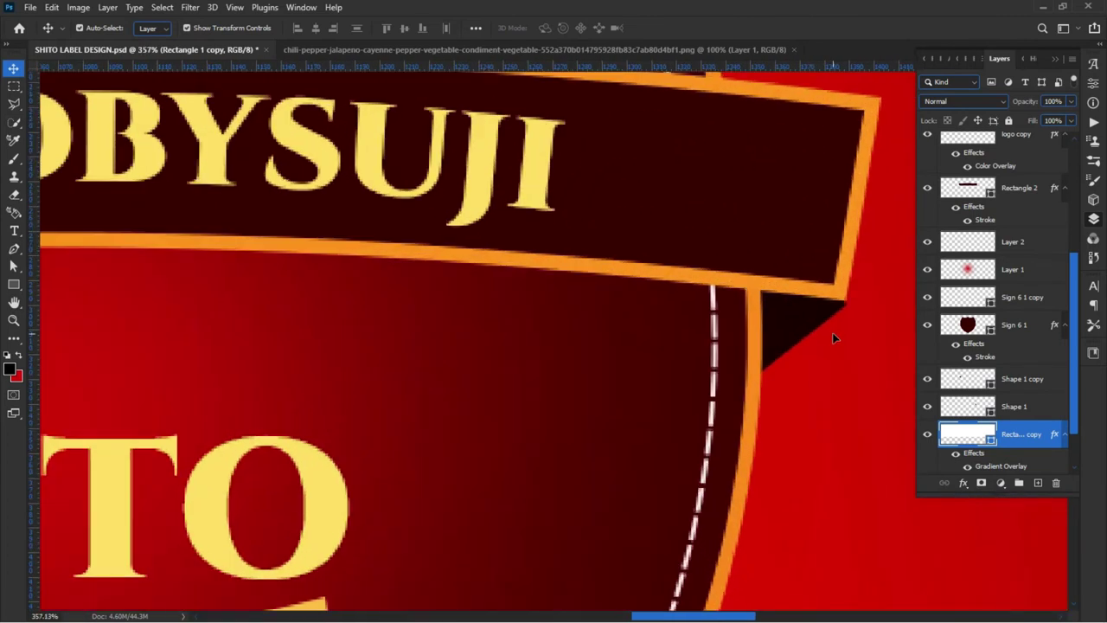
{"action": "left_click", "coordinate": [805, 314]}
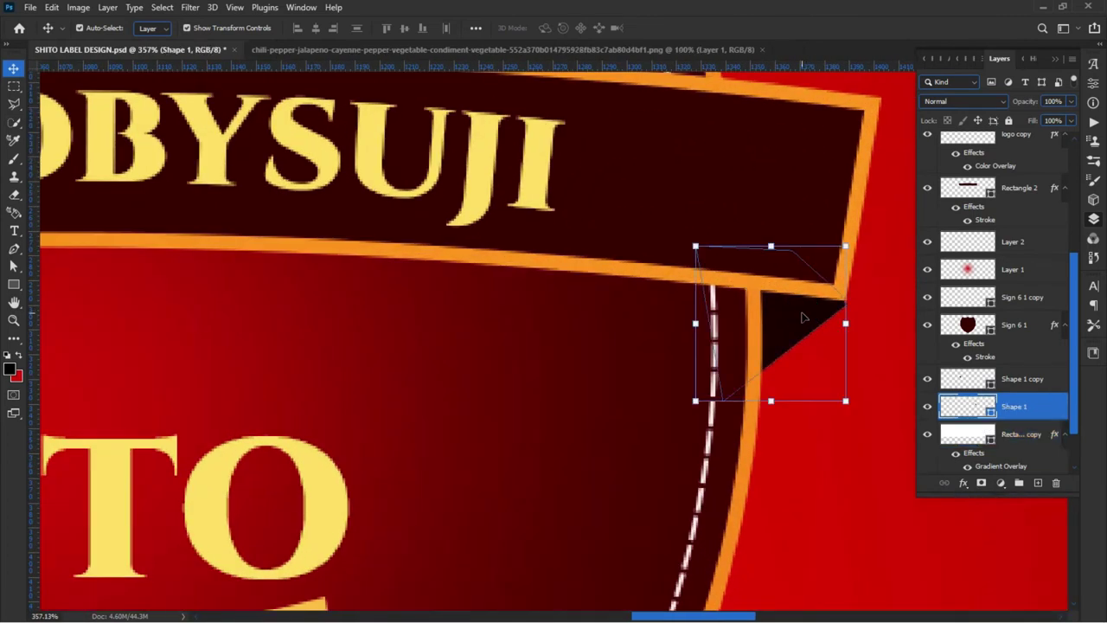
{"action": "key", "text": "Up"}
{"action": "key", "text": "Up"}
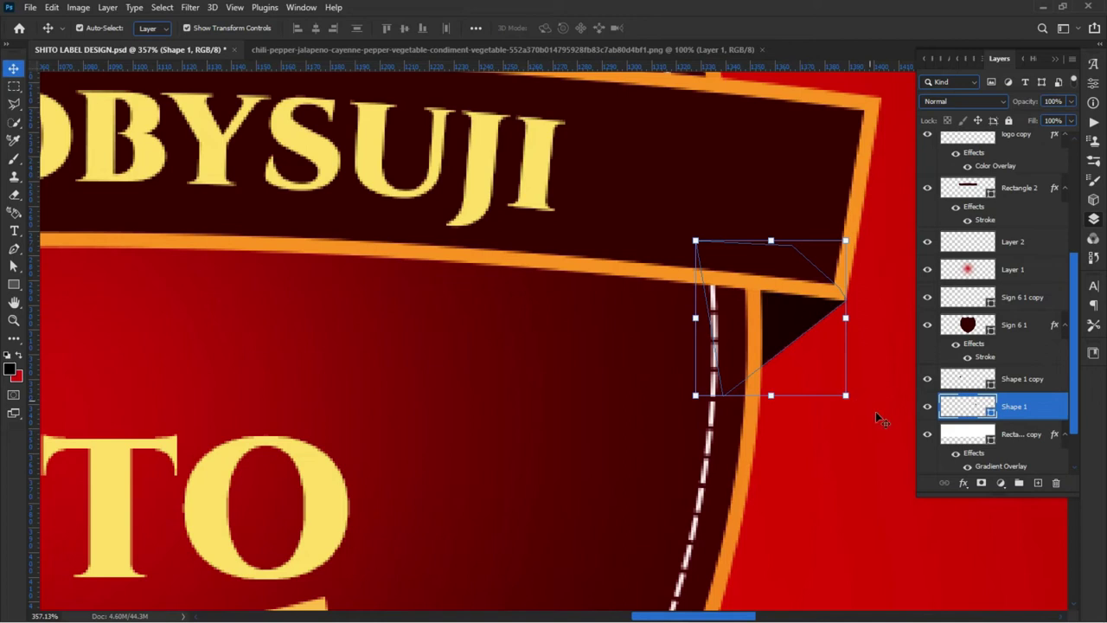
{"action": "left_click", "coordinate": [879, 424]}
{"action": "scroll", "coordinate": [783, 356], "scroll_direction": "down", "scroll_amount": 1}
{"action": "scroll", "coordinate": [735, 329], "scroll_direction": "down", "scroll_amount": 2}
{"action": "scroll", "coordinate": [687, 307], "scroll_direction": "down", "scroll_amount": 1}
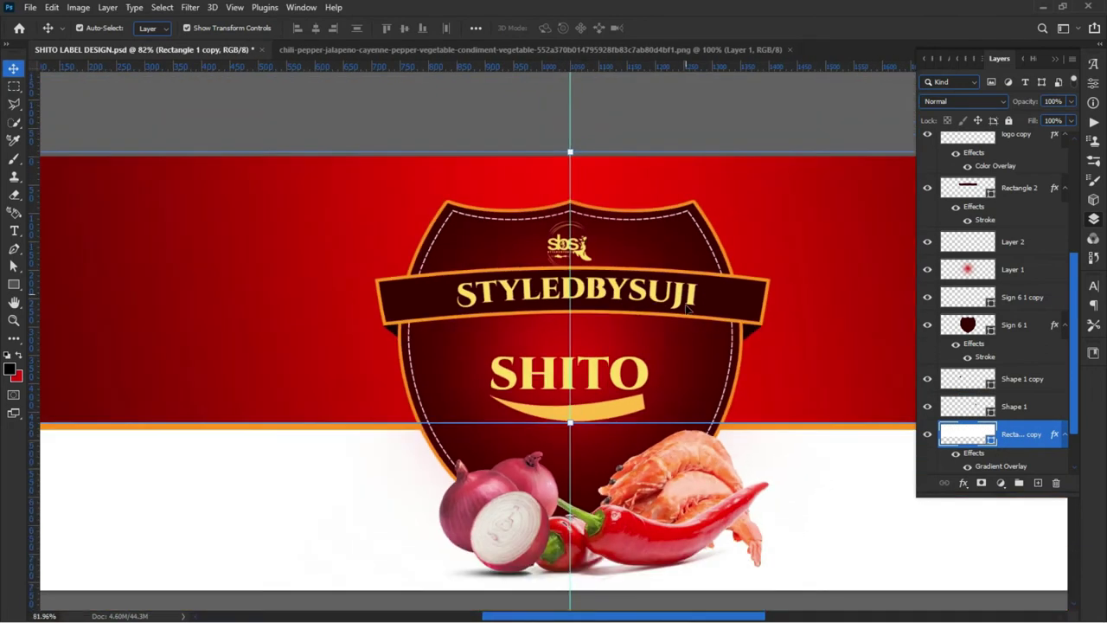
{"action": "scroll", "coordinate": [684, 312], "scroll_direction": "down", "scroll_amount": 1}
{"action": "left_click", "coordinate": [372, 469]}
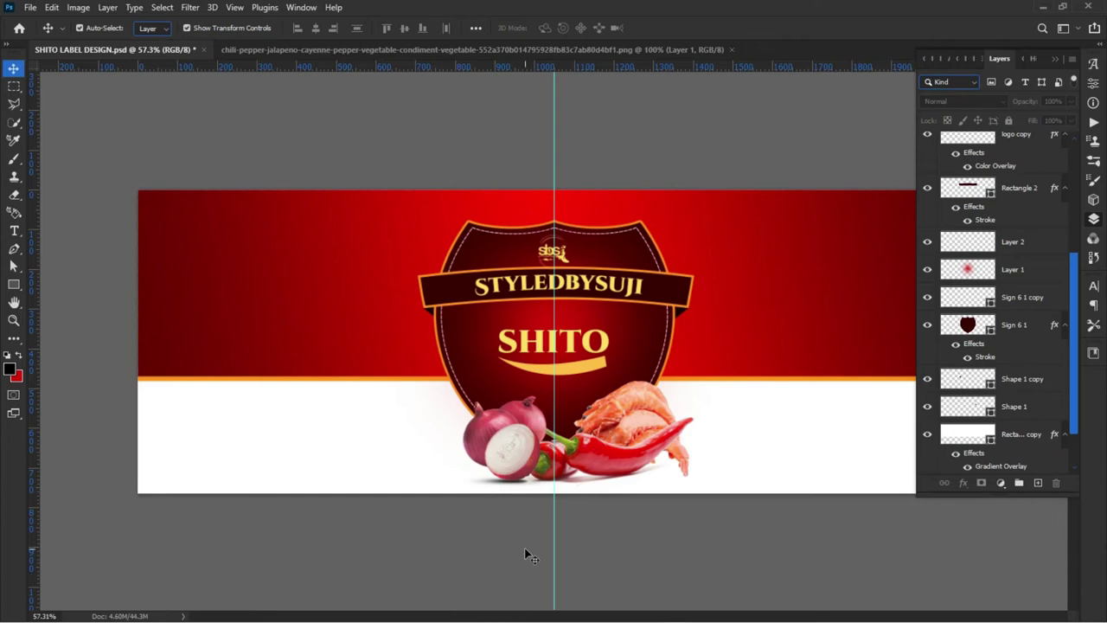
Copy the lines from 'ingredients' through 'herring, etc.' out of the WordPad document
{"action": "key", "text": "super"}
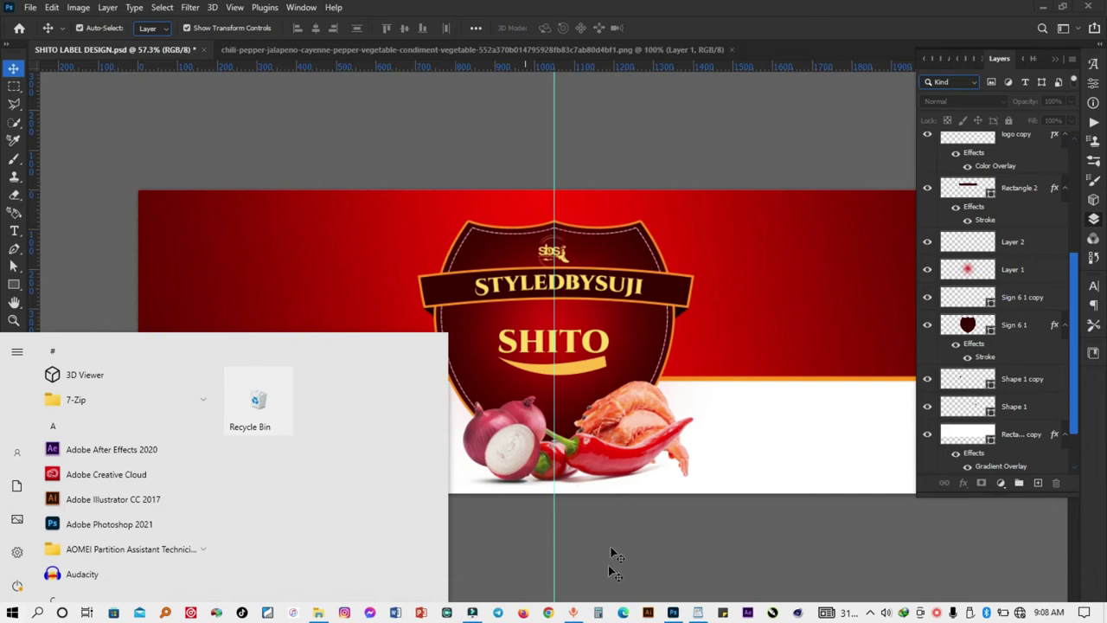
{"action": "left_click", "coordinate": [698, 614]}
{"action": "scroll", "coordinate": [293, 339], "scroll_direction": "up", "scroll_amount": 1}
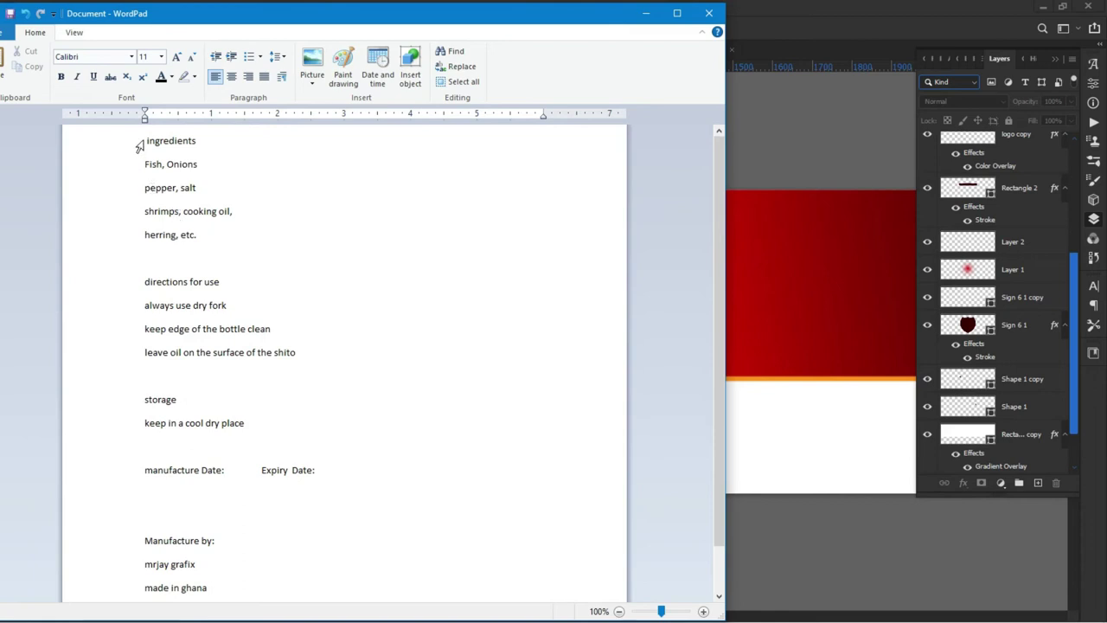
{"action": "left_click_drag", "start_coordinate": [137, 144], "coordinate": [149, 225]}
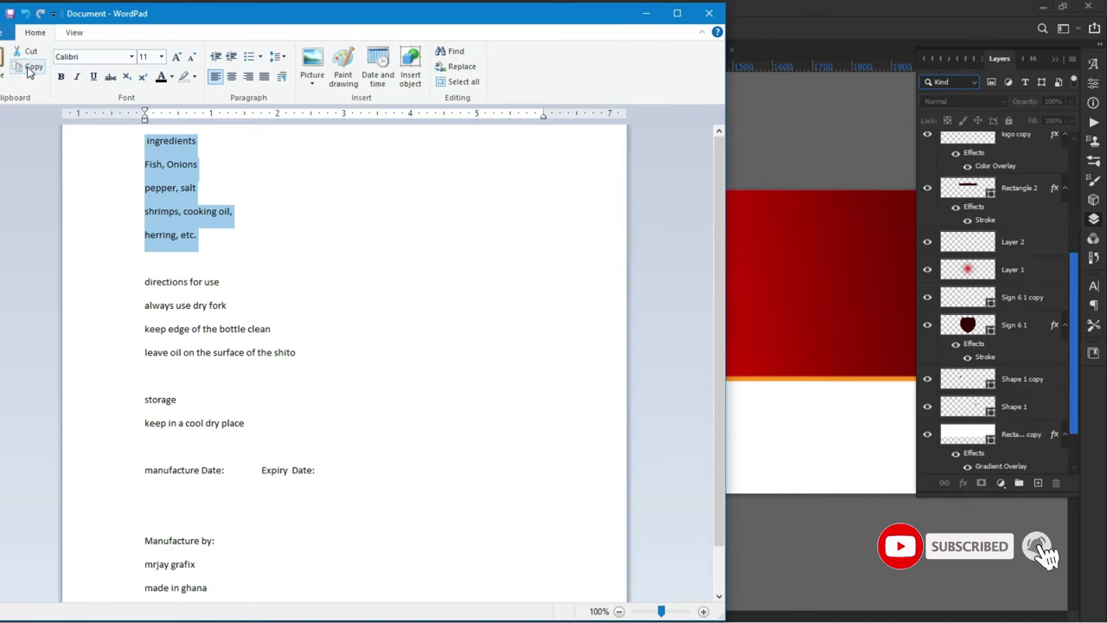
{"action": "left_click", "coordinate": [736, 299]}
Start a white horizontal text box on the banner's left side
{"action": "scroll", "coordinate": [143, 293], "scroll_direction": "up", "scroll_amount": 2}
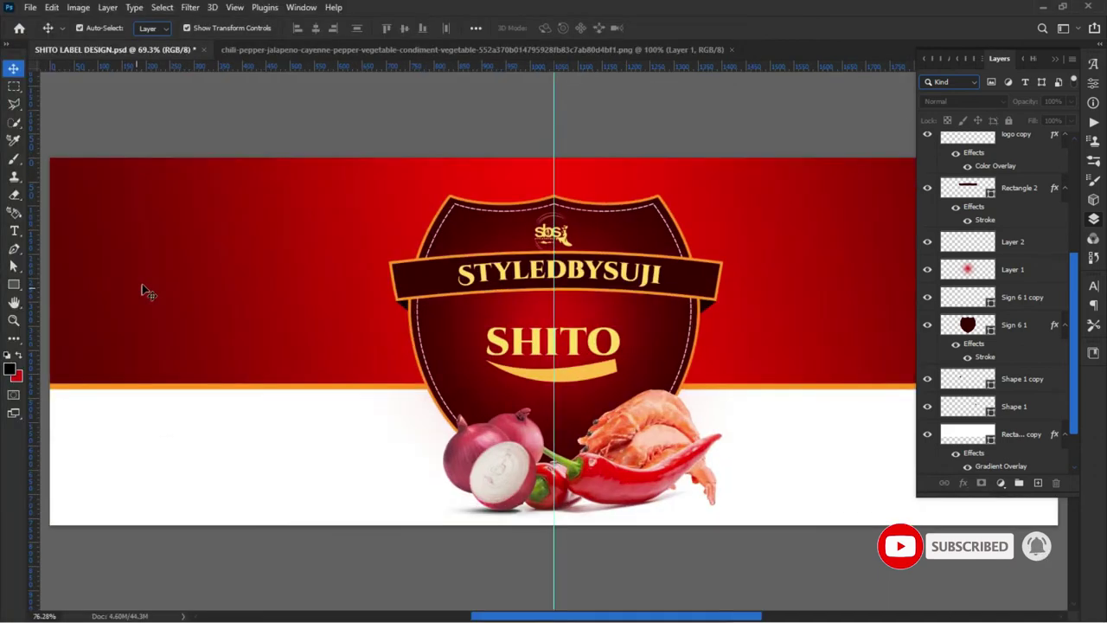
{"action": "scroll", "coordinate": [211, 314], "scroll_direction": "up", "scroll_amount": 1}
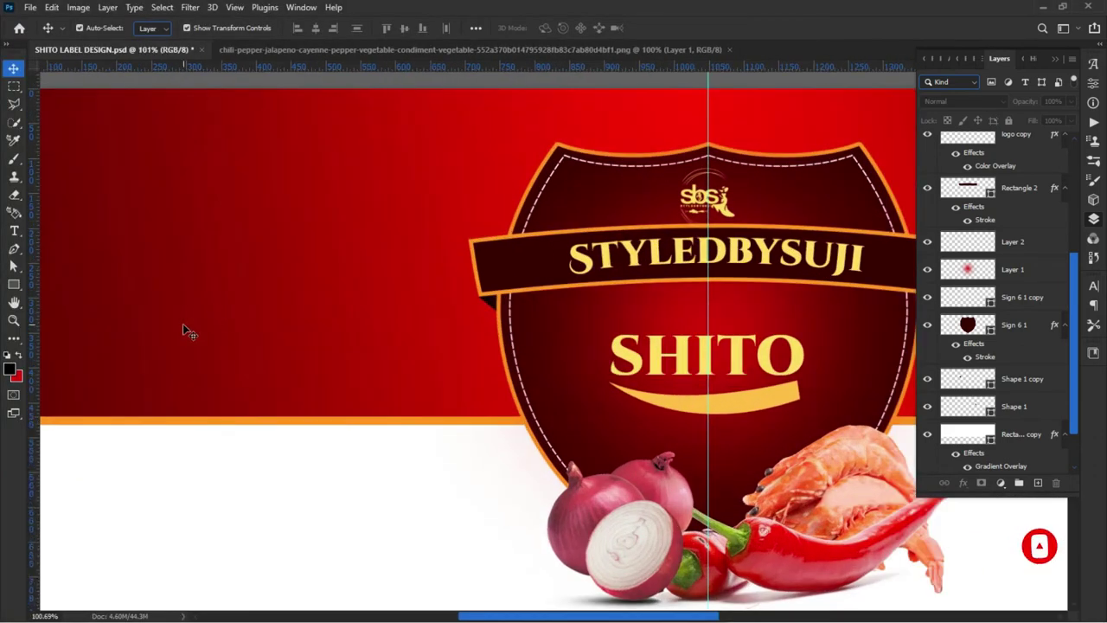
{"action": "left_click_drag", "start_coordinate": [212, 344], "coordinate": [254, 316]}
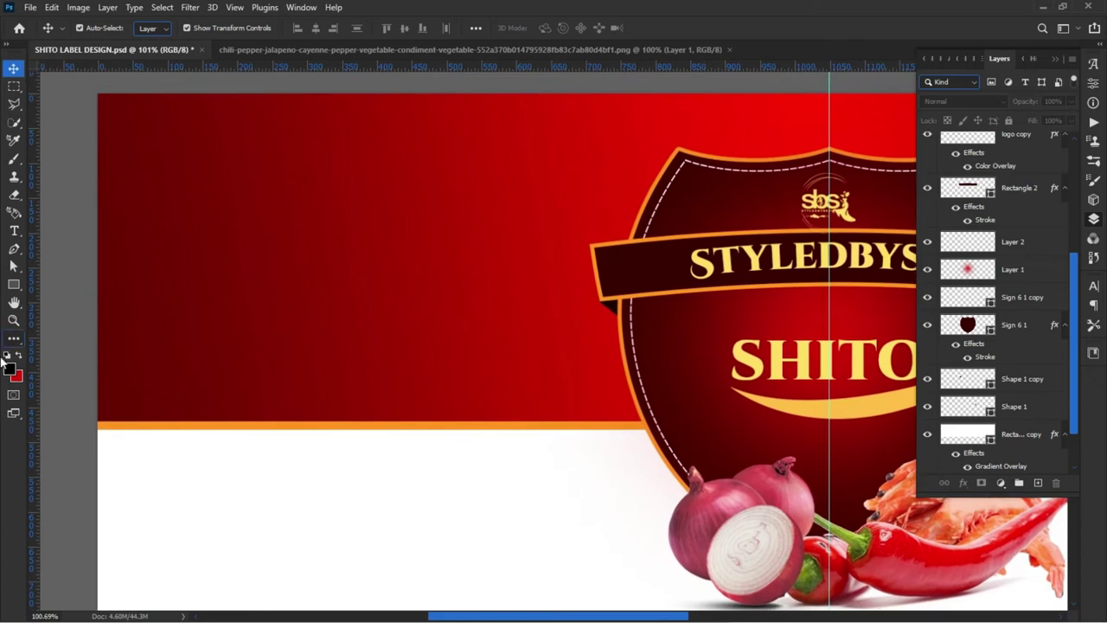
{"action": "left_click", "coordinate": [14, 230]}
{"action": "left_click", "coordinate": [53, 235]}
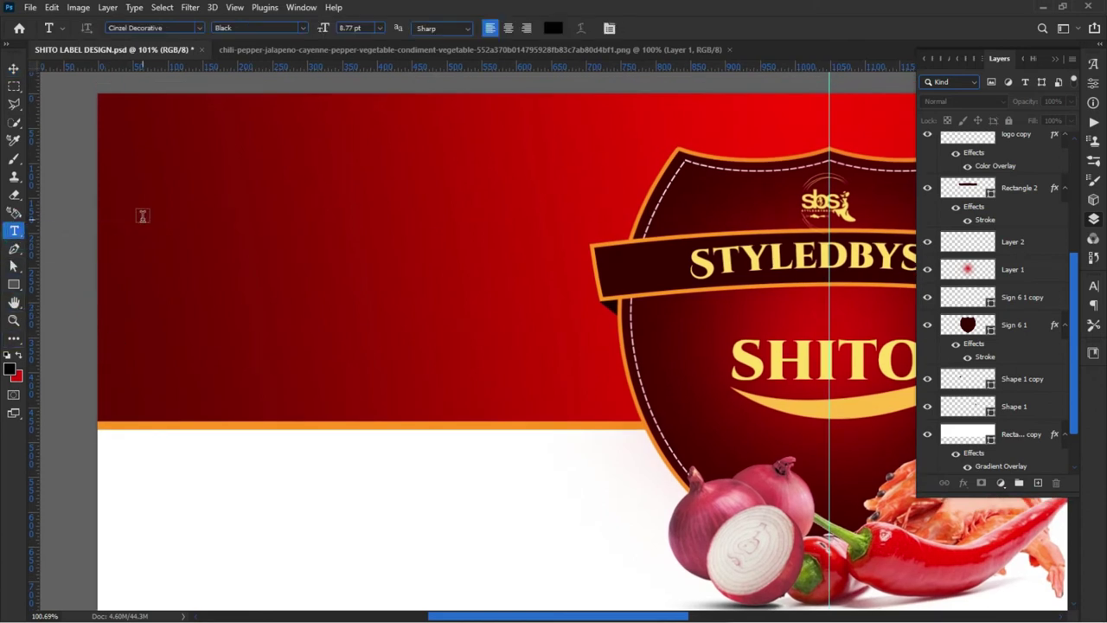
{"action": "left_click", "coordinate": [554, 30]}
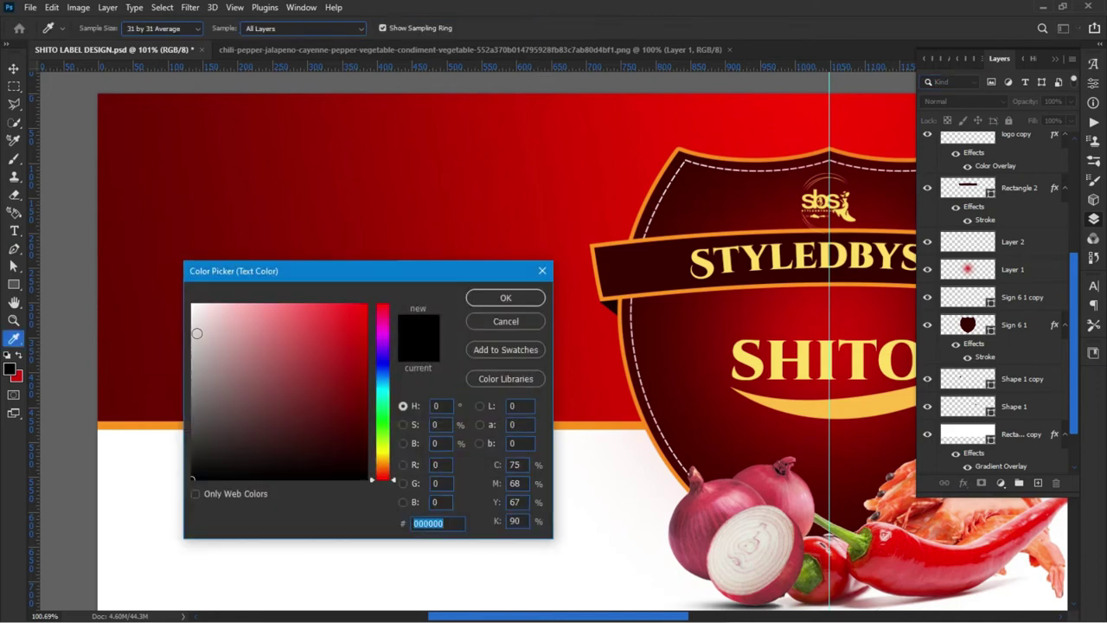
{"action": "left_click", "coordinate": [192, 305]}
{"action": "left_click", "coordinate": [507, 298]}
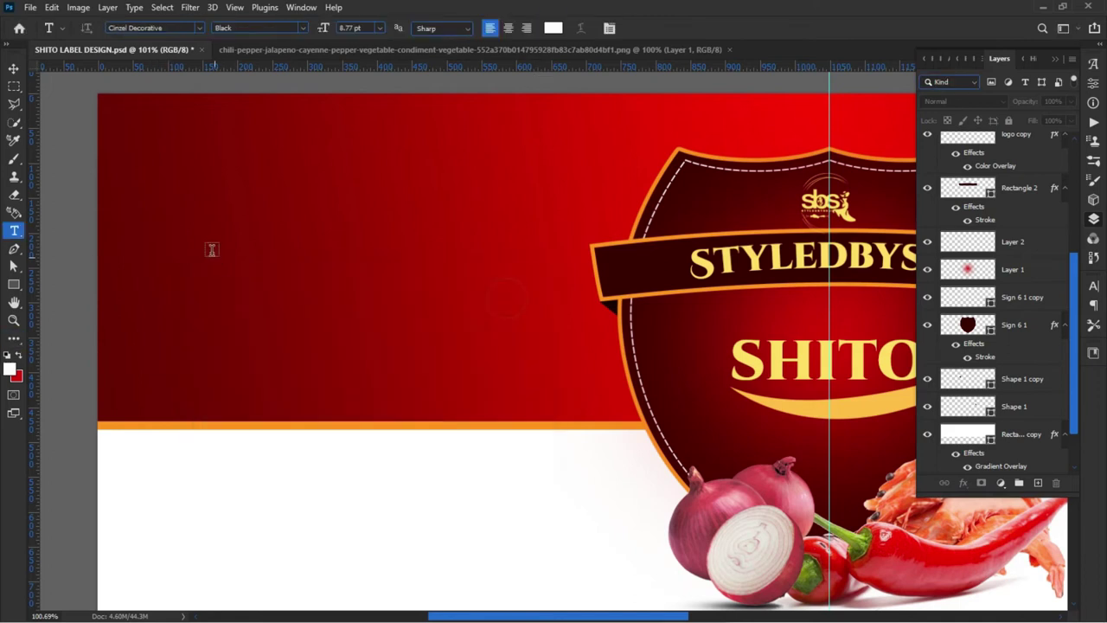
{"action": "left_click", "coordinate": [138, 236]}
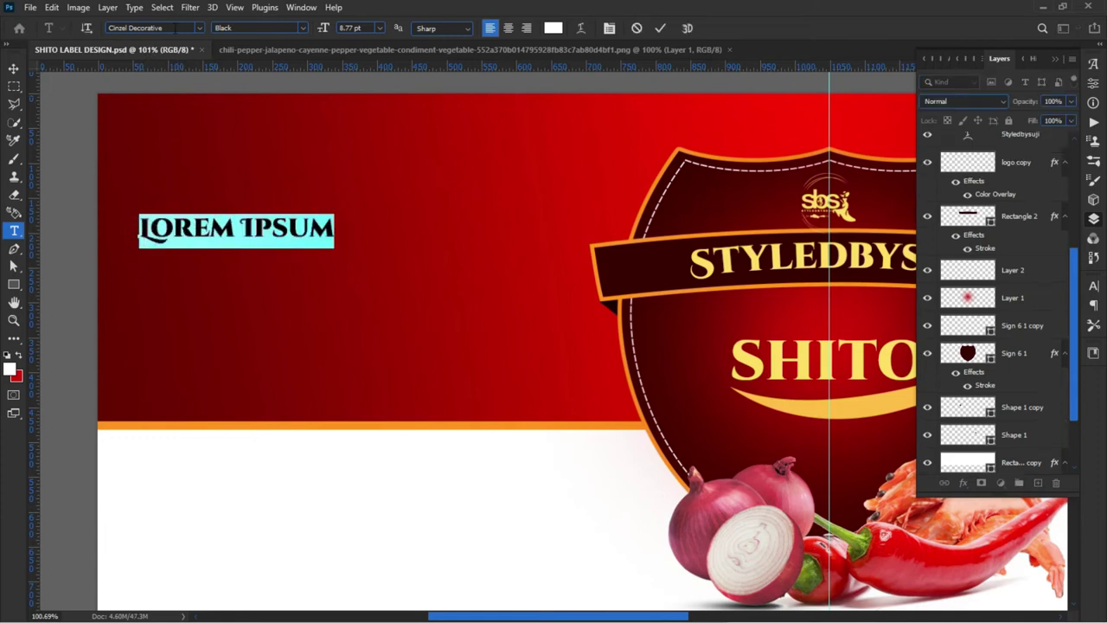
Paste the ingredients list in Montserrat Bold and move it to the banner's top-left
{"action": "left_click", "coordinate": [175, 28]}
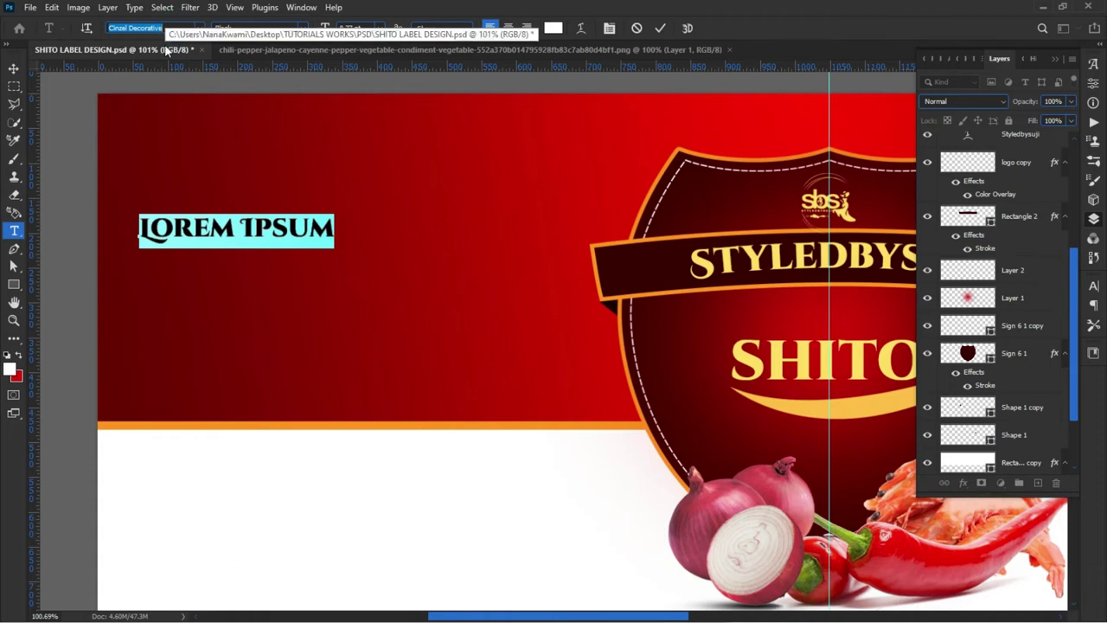
{"action": "type", "text": "mon"}
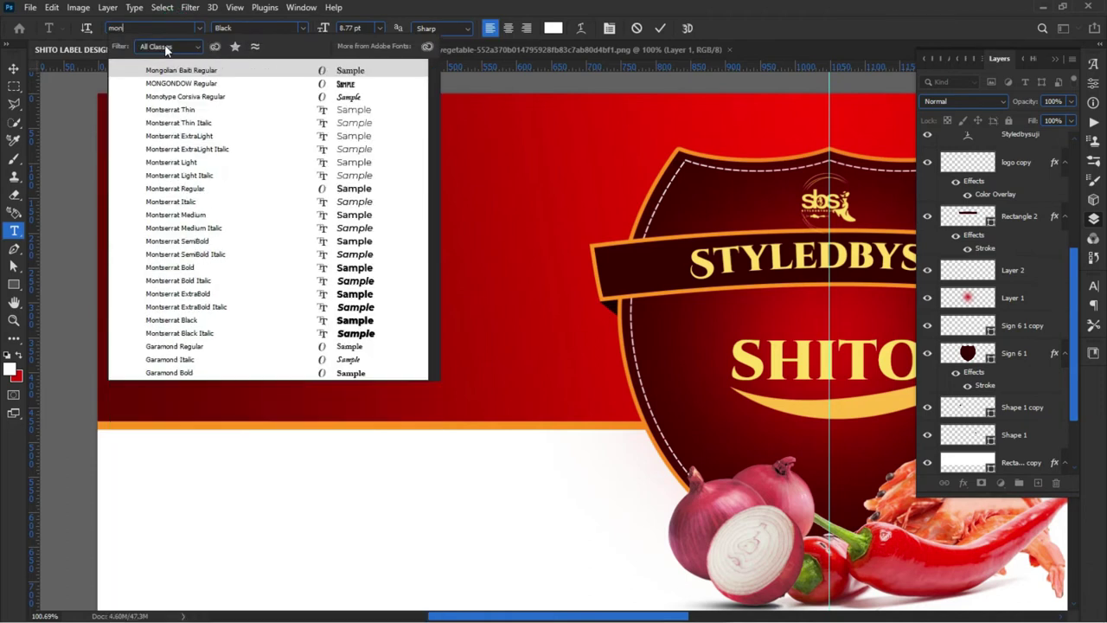
{"action": "type", "text": "ty"}
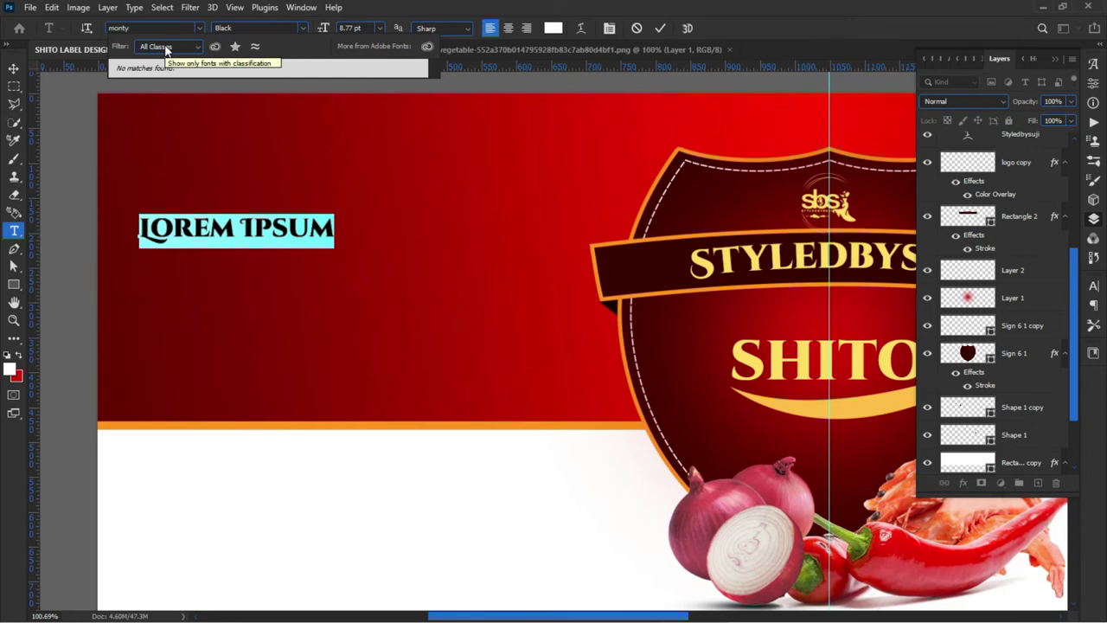
{"action": "key", "text": "BackSpace"}
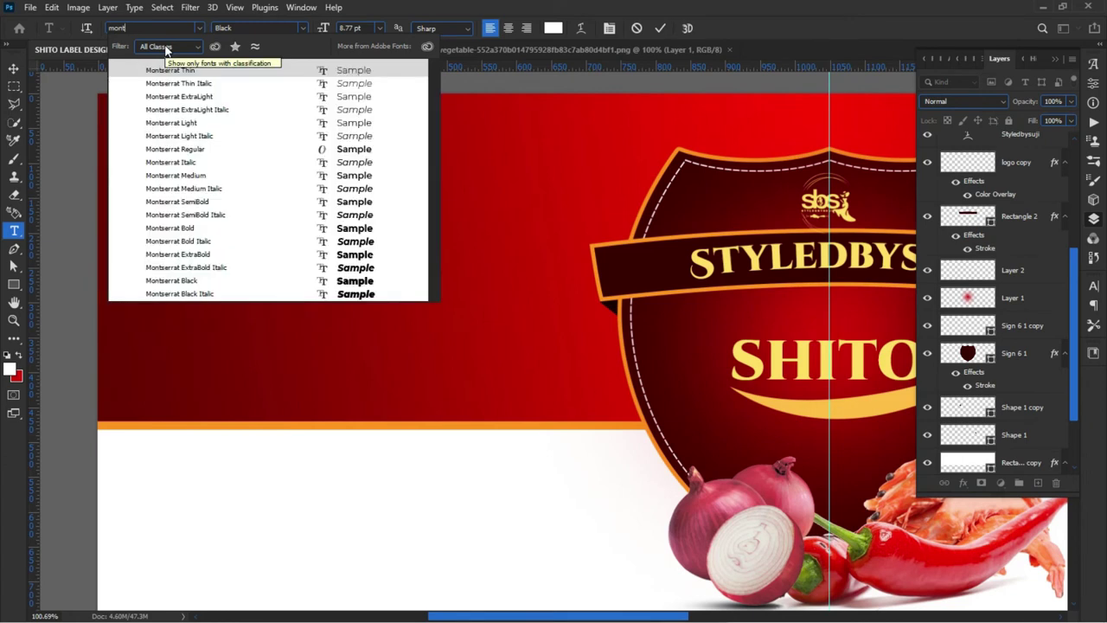
{"action": "left_click", "coordinate": [266, 228]}
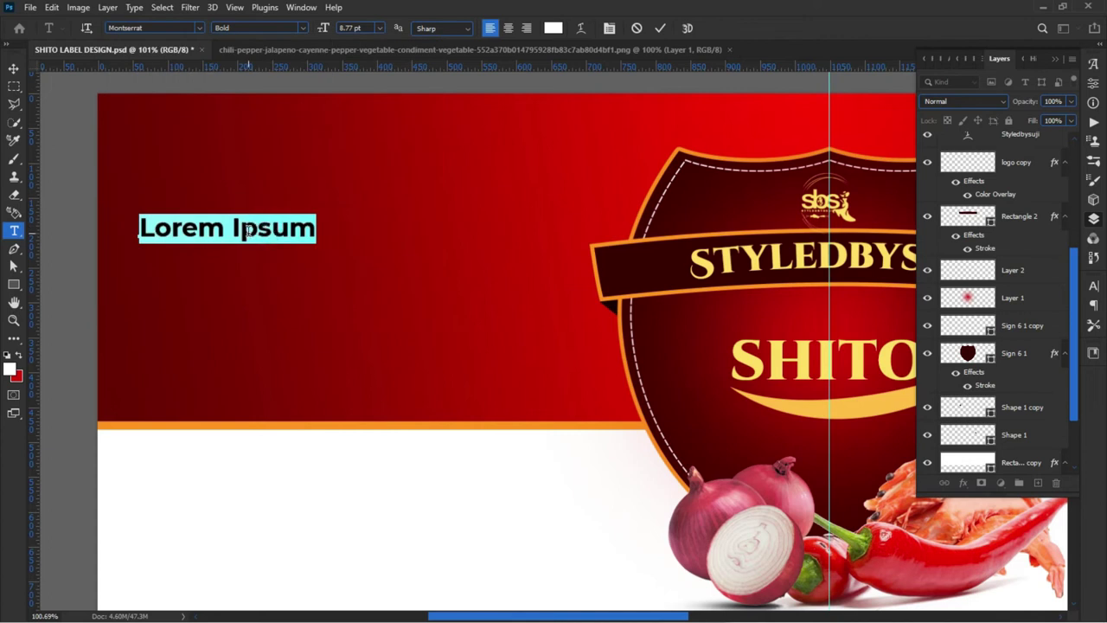
{"action": "key", "text": "Return"}
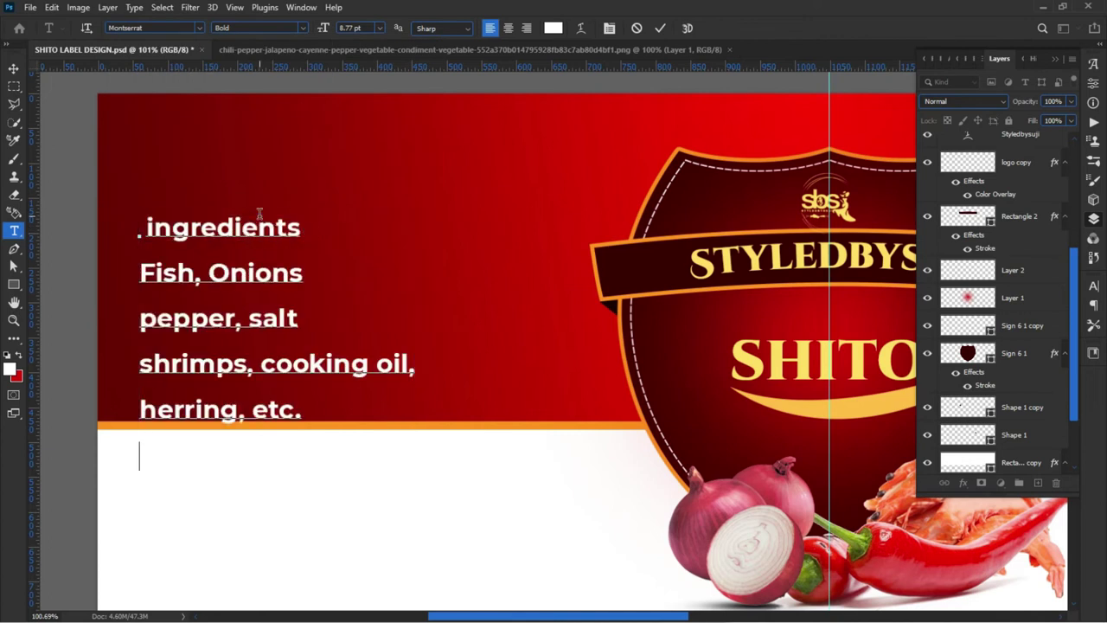
{"action": "left_click_drag", "start_coordinate": [234, 502], "coordinate": [253, 418]}
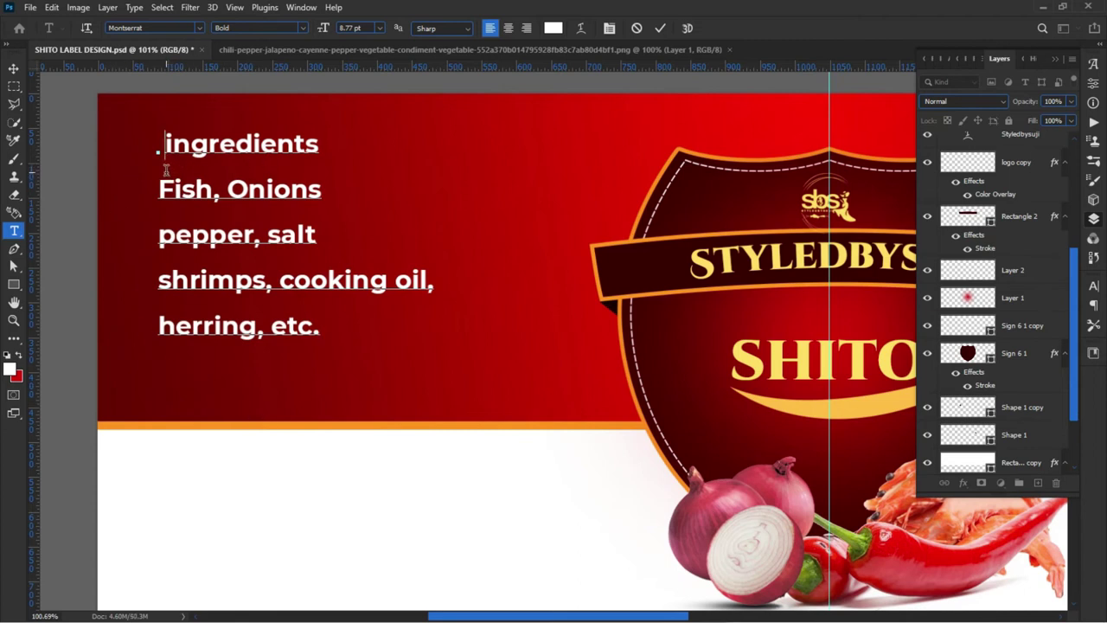
Delete the word 'ingredients' and its empty first line from the ingredient list
{"action": "mouse_move", "coordinate": [164, 143]}
{"action": "left_mouse_down"}
{"action": "mouse_move", "coordinate": [296, 143]}
{"action": "mouse_move", "coordinate": [125, 143]}
{"action": "left_mouse_up"}
{"action": "key", "text": "BackSpace"}
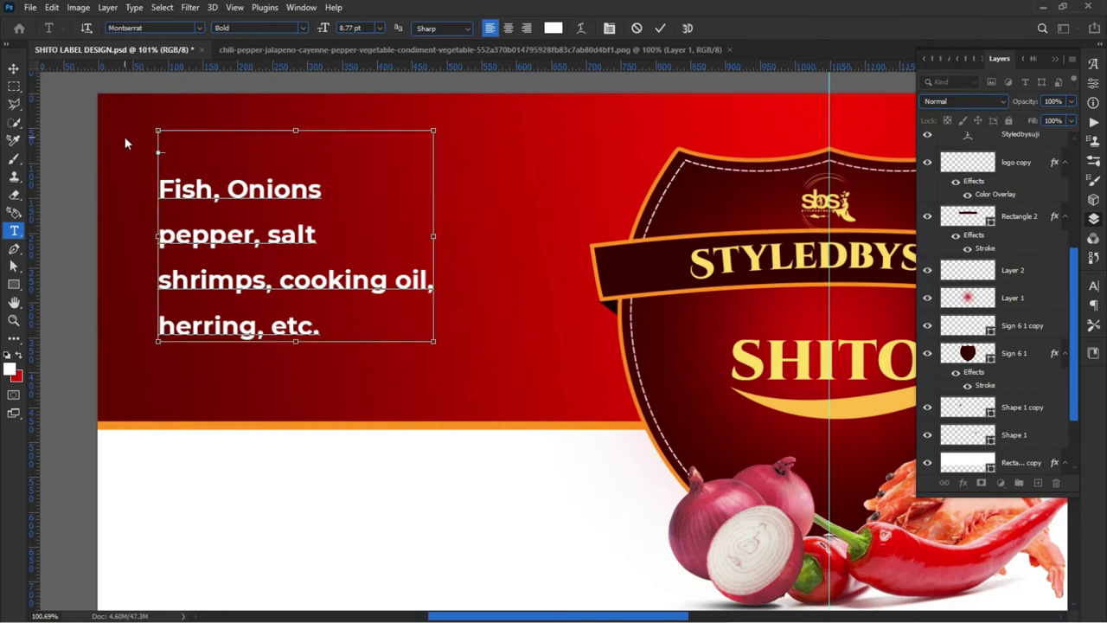
{"action": "left_click", "coordinate": [159, 189]}
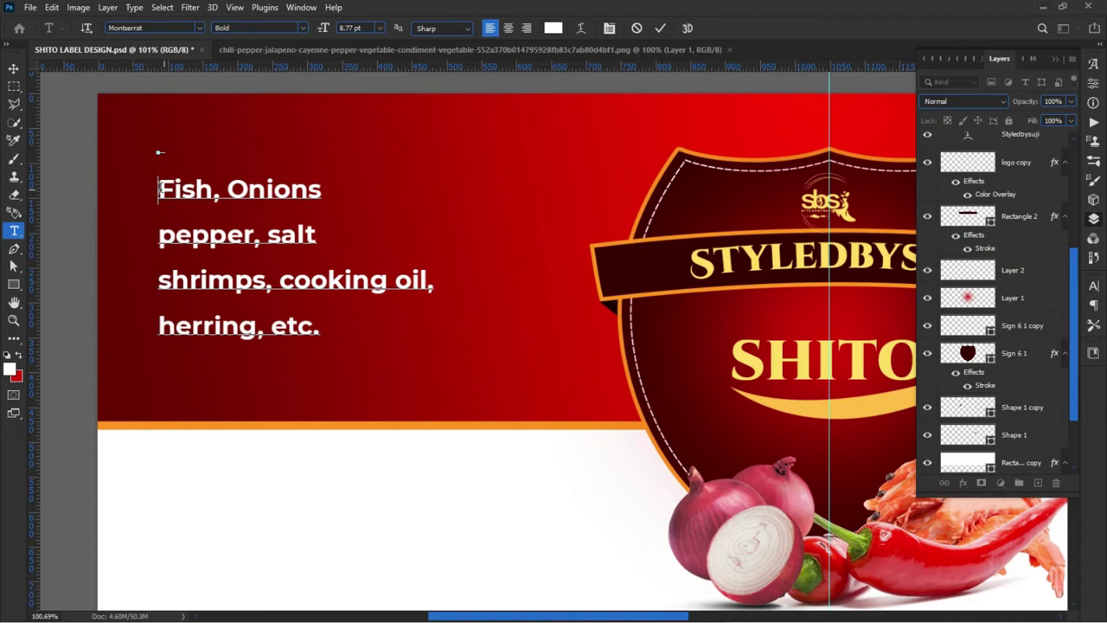
{"action": "key", "text": "BackSpace"}
Scale the ingredient list to about 76% and move it lower on the banner
{"action": "left_click", "coordinate": [13, 68]}
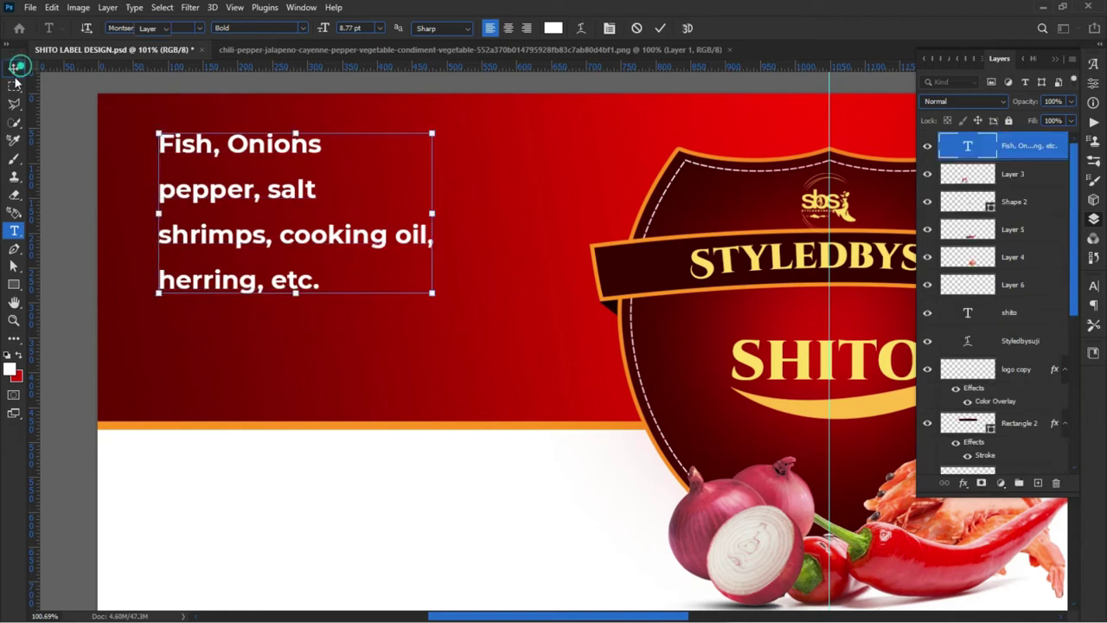
{"action": "left_click_drag", "start_coordinate": [430, 133], "coordinate": [370, 178]}
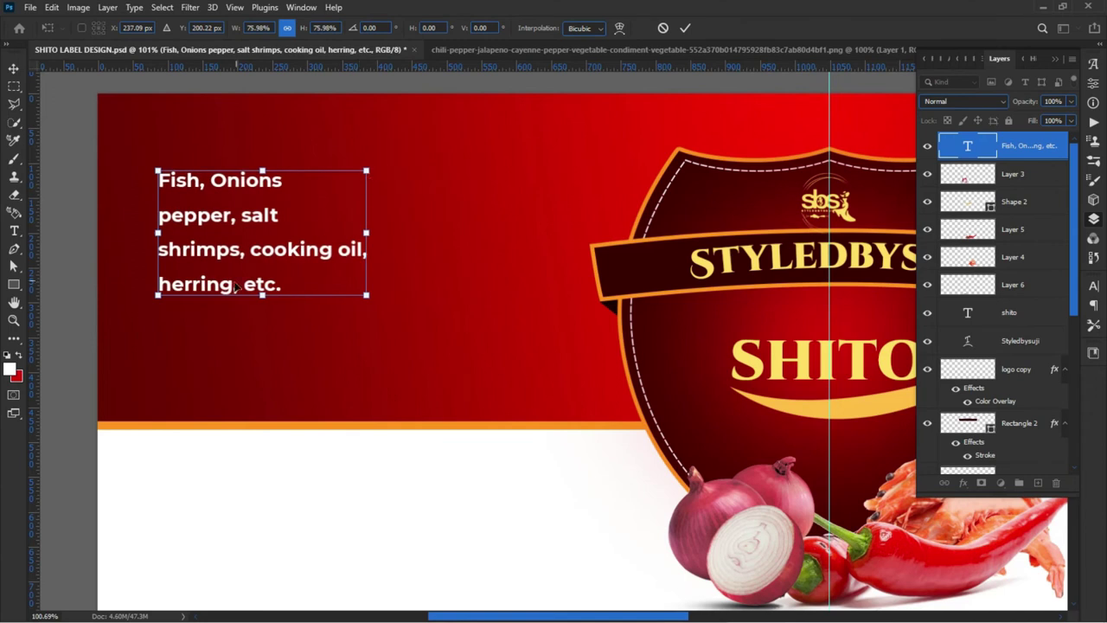
{"action": "key", "text": "Return"}
{"action": "left_click_drag", "start_coordinate": [230, 253], "coordinate": [229, 346]}
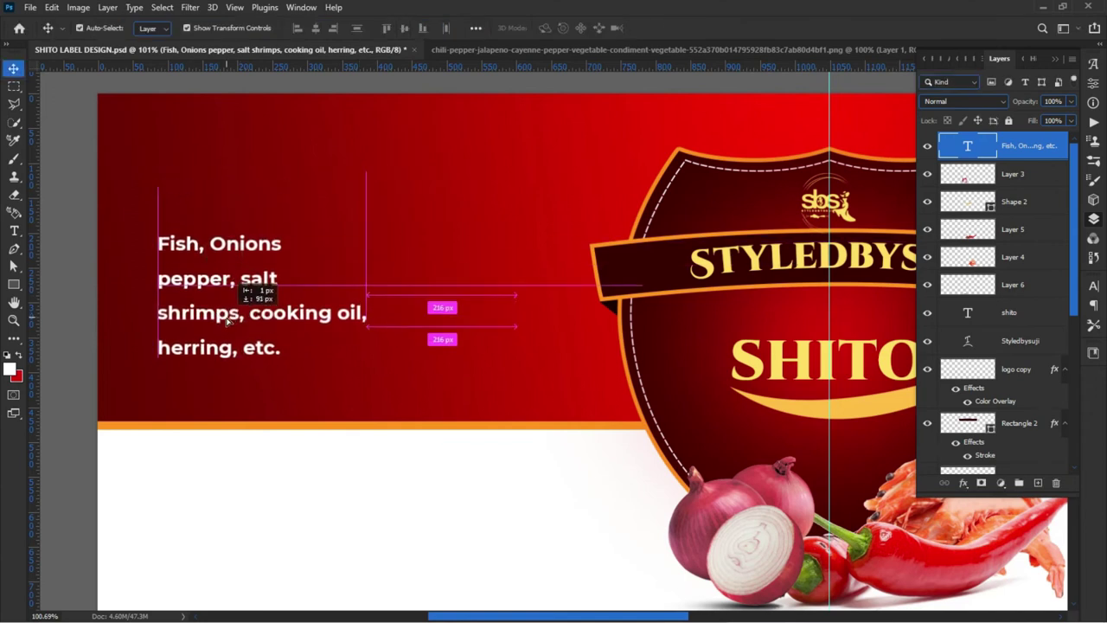
{"action": "left_click_drag", "start_coordinate": [227, 345], "coordinate": [238, 246]}
Change the duplicated text layer to read 'ingredients'
{"action": "double_click", "coordinate": [227, 218]}
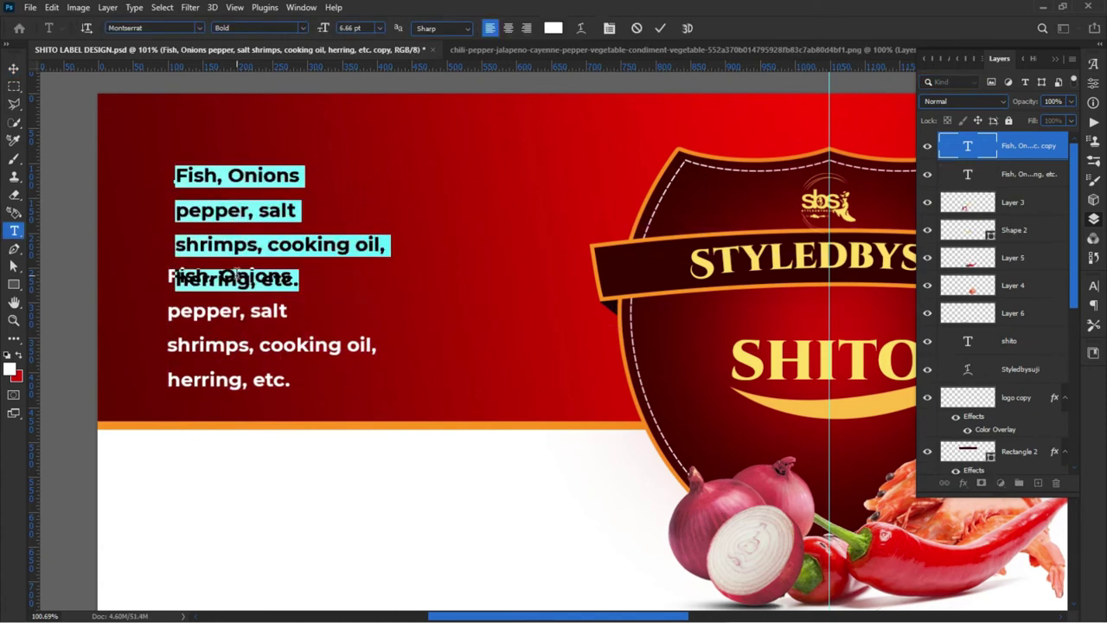
{"action": "type", "text": "ingredients"}
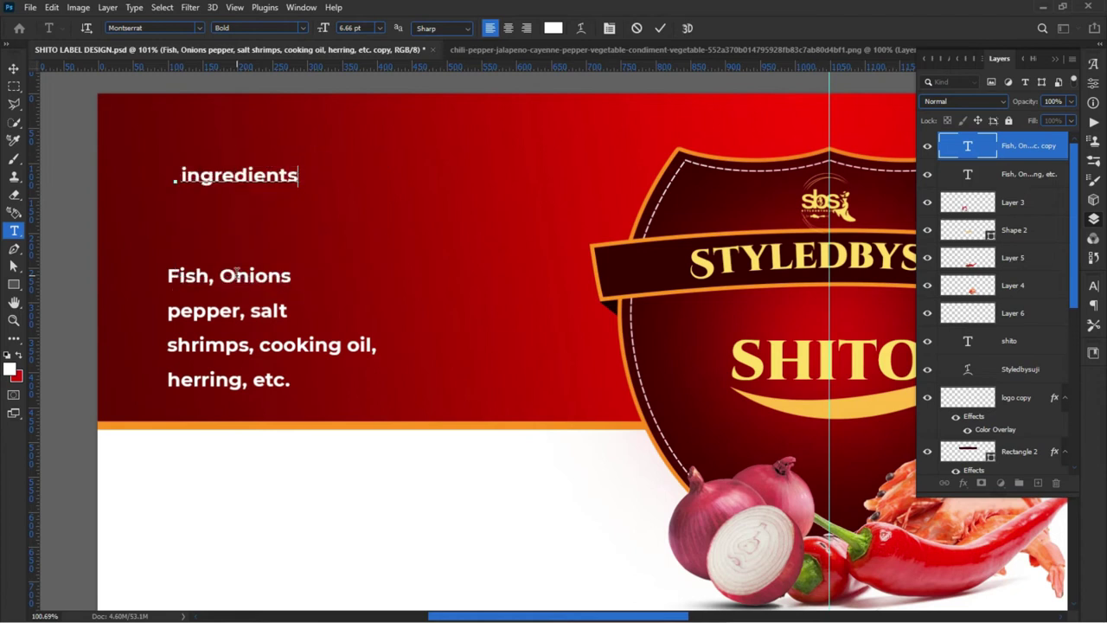
{"action": "left_click", "coordinate": [179, 178]}
{"action": "key", "text": "BackSpace"}
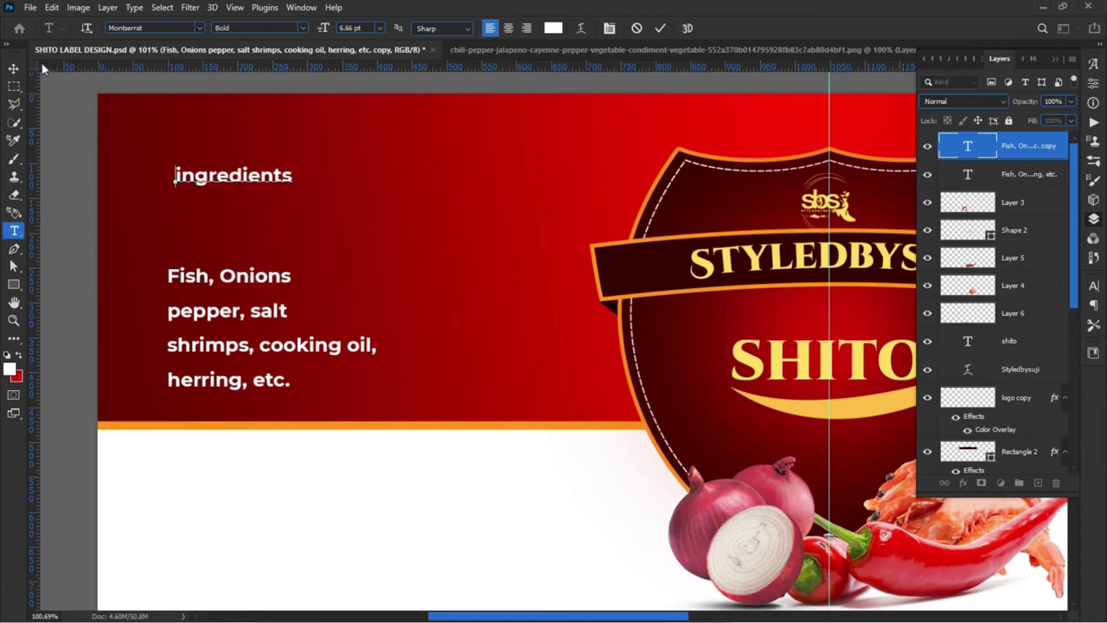
{"action": "left_click", "coordinate": [14, 68]}
Enlarge the 'ingredients' heading to about 125% and place it just above the list
{"action": "mouse_move", "coordinate": [254, 177]}
{"action": "left_mouse_down"}
{"action": "mouse_move", "coordinate": [247, 249]}
{"action": "mouse_move", "coordinate": [316, 222]}
{"action": "left_mouse_up"}
{"action": "key", "text": "ctrl+t"}
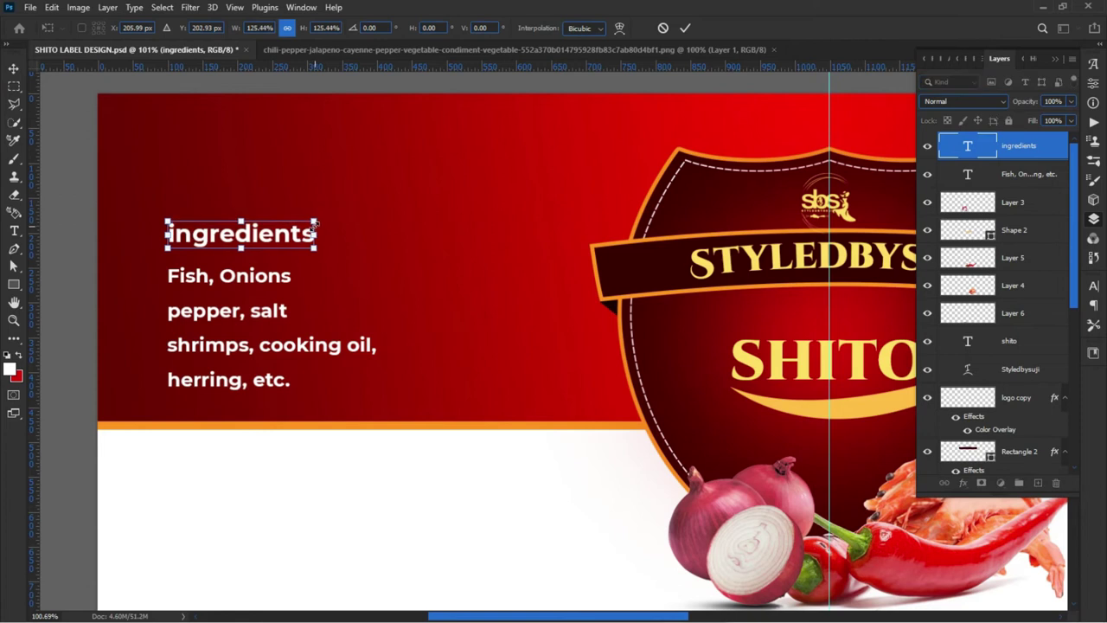
{"action": "key", "text": "Return"}
{"action": "left_click", "coordinate": [66, 268]}
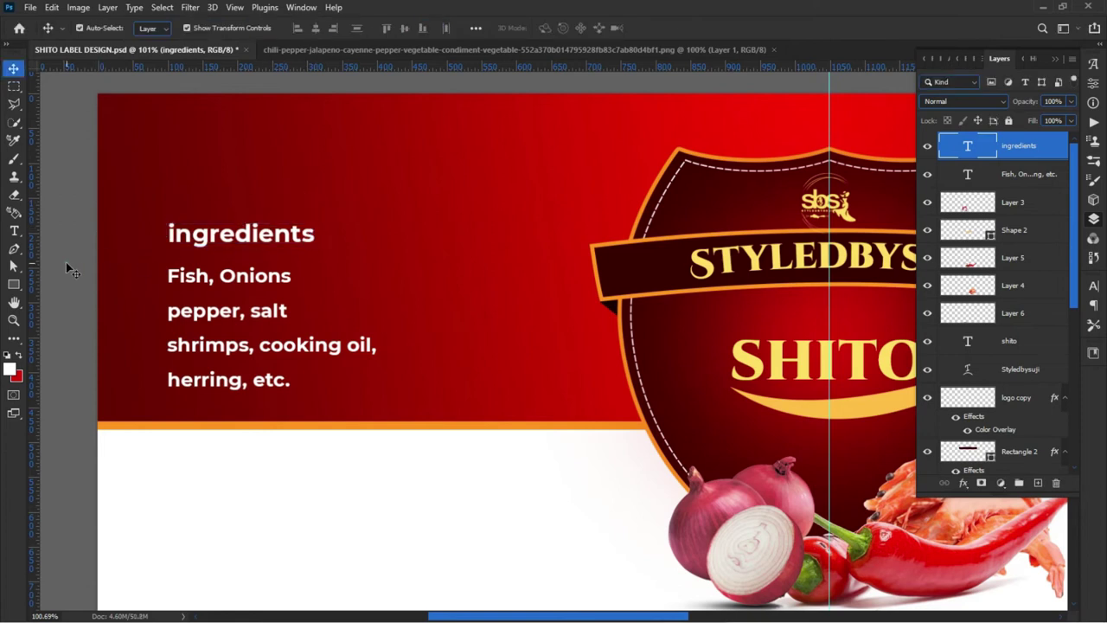
{"action": "left_click_drag", "start_coordinate": [251, 245], "coordinate": [251, 250]}
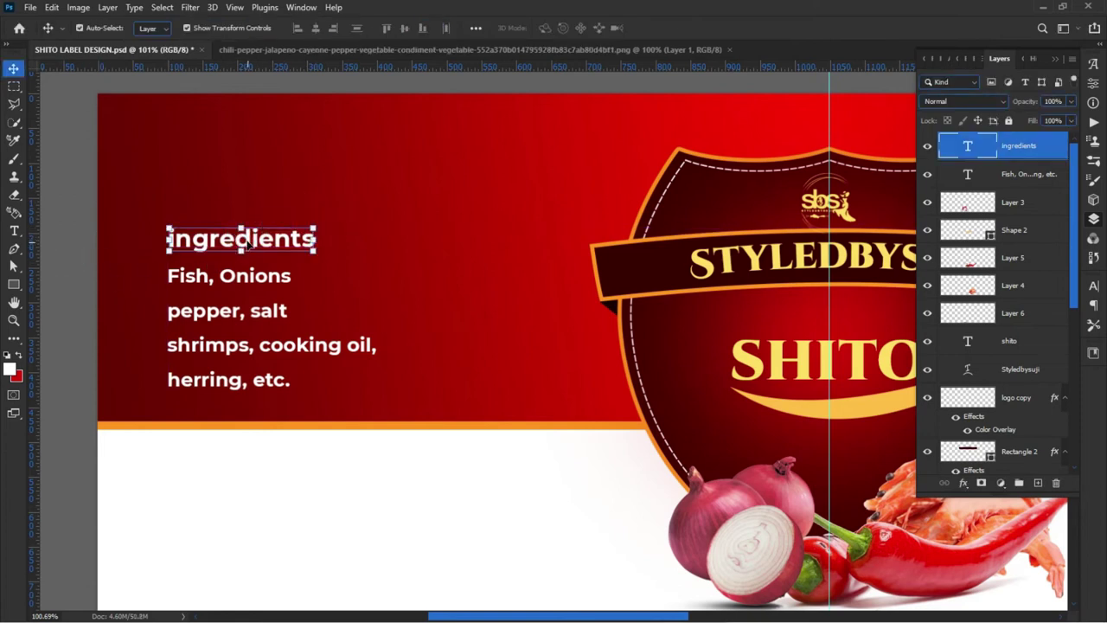
{"action": "left_click", "coordinate": [227, 314]}
{"action": "key", "text": "alt+bracketright"}
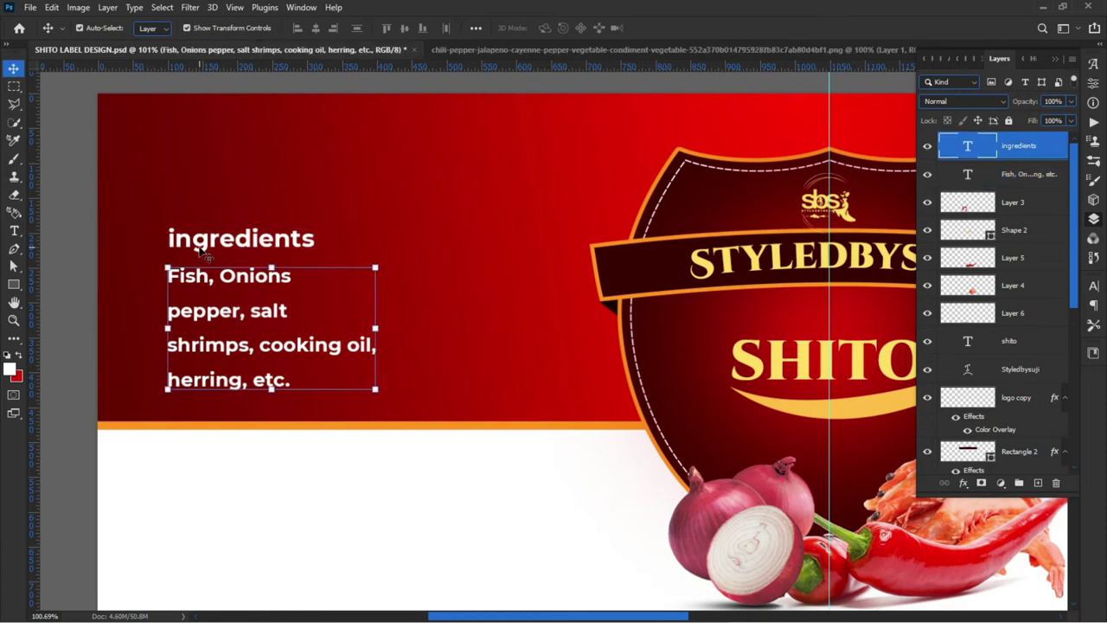
Draw a white rectangle over the ingredients heading
{"action": "left_click", "coordinate": [13, 284]}
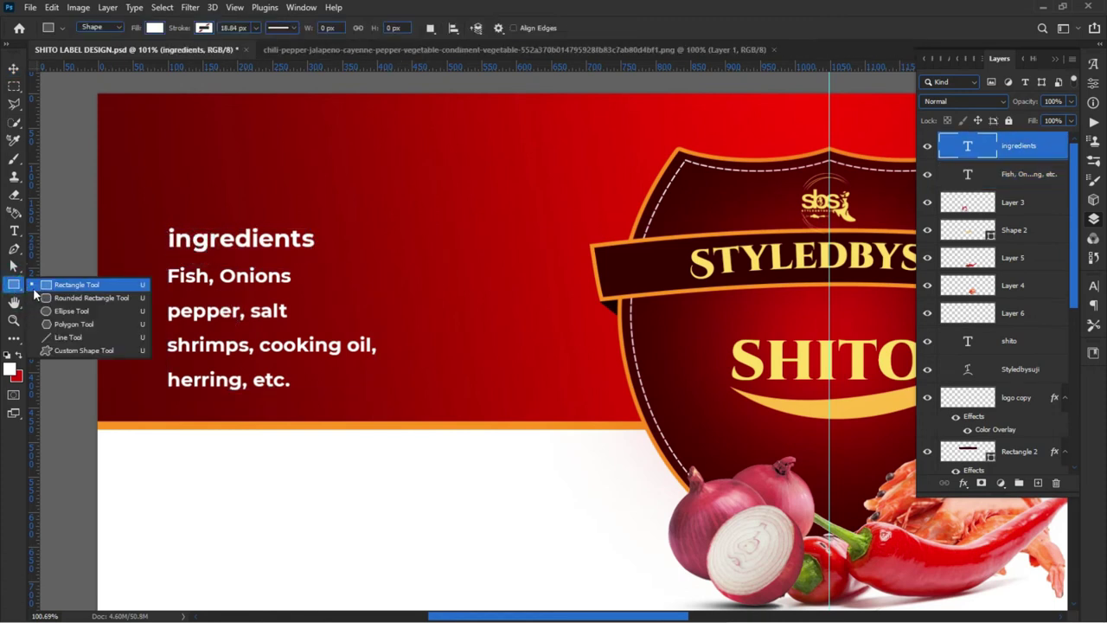
{"action": "left_click", "coordinate": [44, 284]}
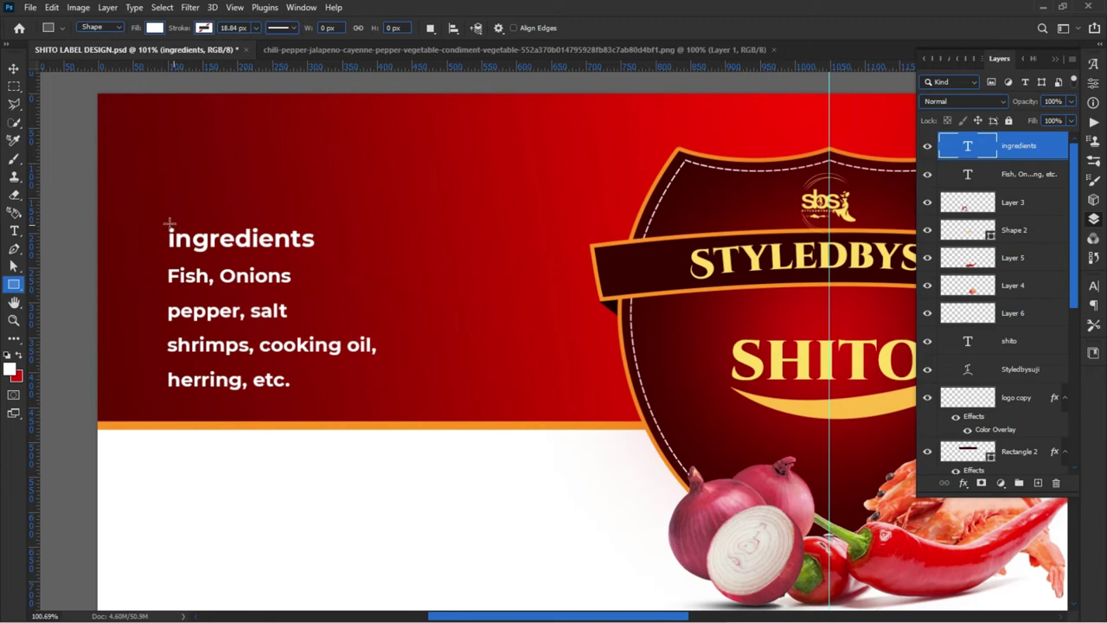
{"action": "mouse_move", "coordinate": [165, 220]}
{"action": "left_mouse_down"}
{"action": "mouse_move", "coordinate": [360, 258]}
{"action": "mouse_move", "coordinate": [365, 248]}
{"action": "mouse_move", "coordinate": [340, 251]}
{"action": "left_mouse_up"}
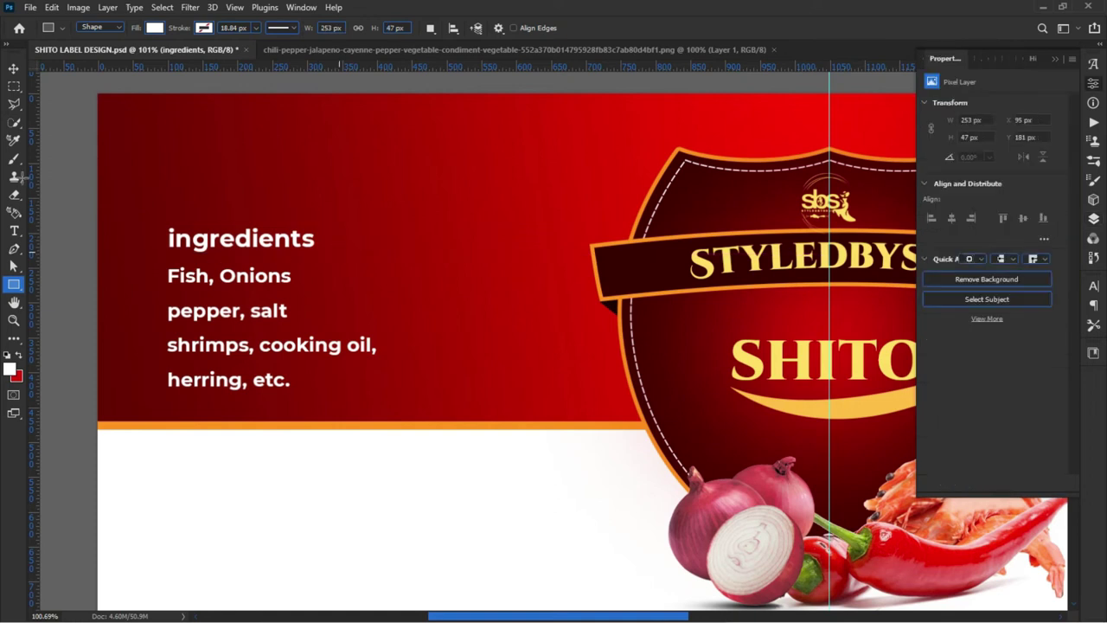
Move Rectangle 3 beneath the text layers in the Layers panel
{"action": "left_click", "coordinate": [13, 68]}
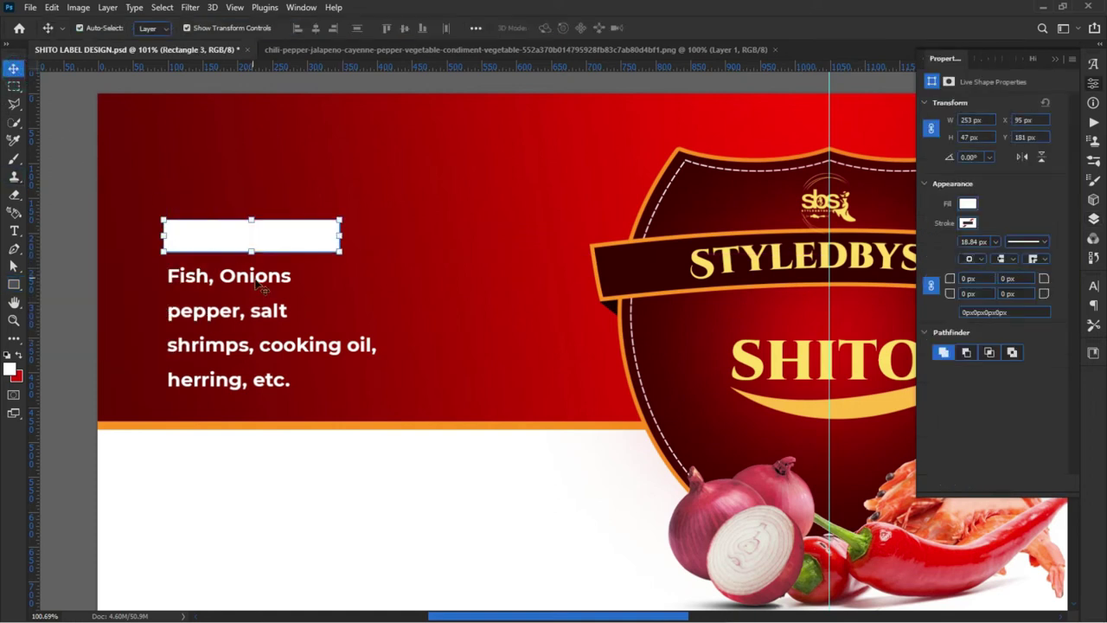
{"action": "left_click", "coordinate": [1093, 218]}
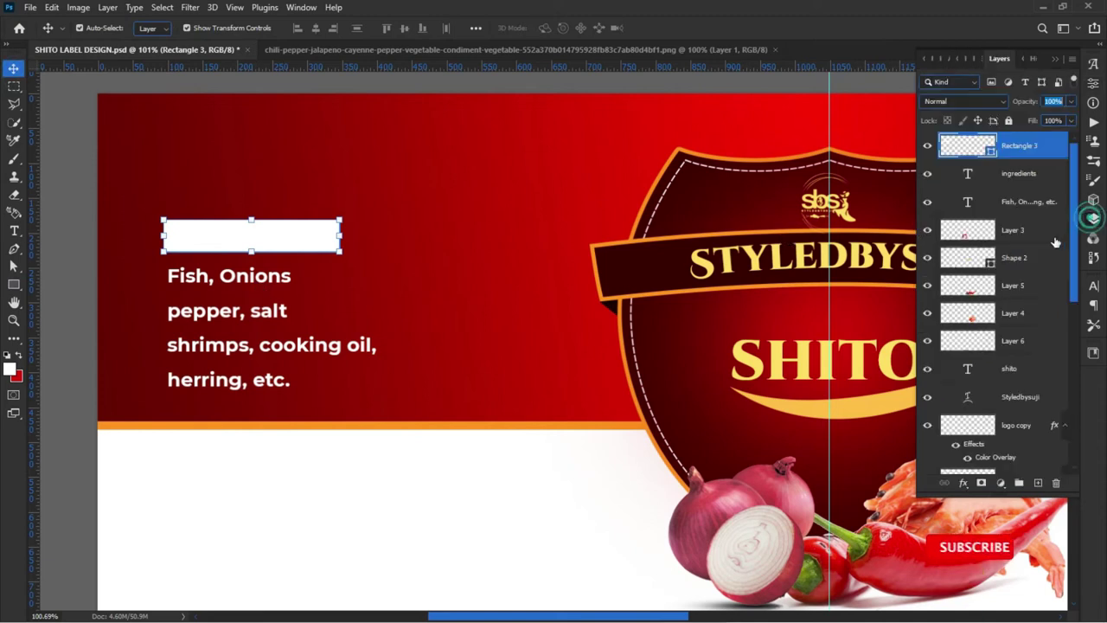
{"action": "left_click_drag", "start_coordinate": [1018, 141], "coordinate": [1010, 313]}
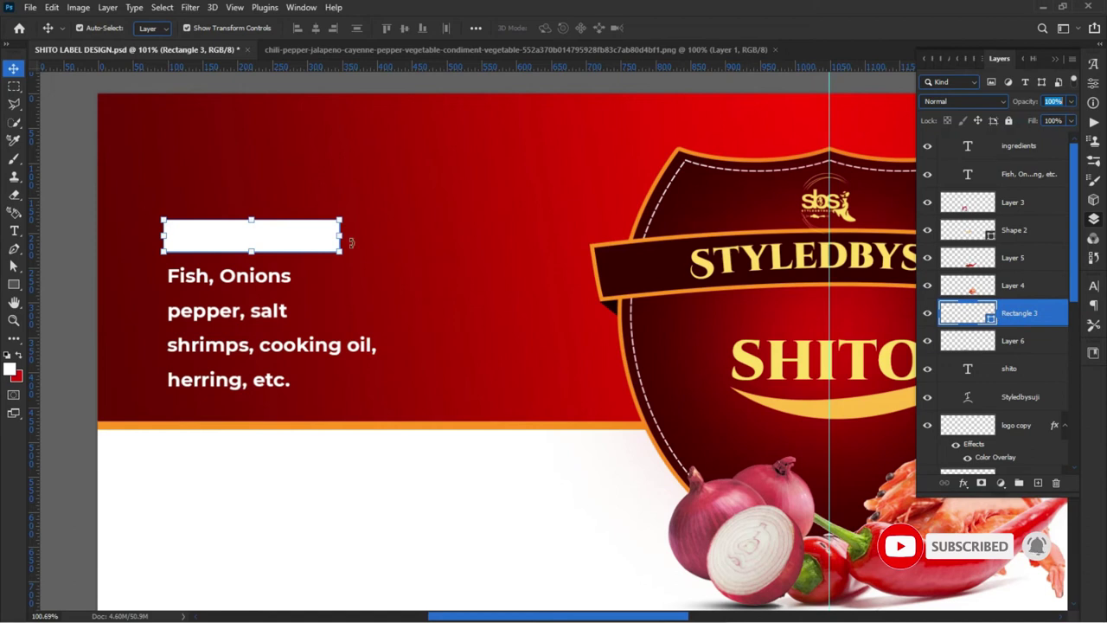
{"action": "left_click_drag", "start_coordinate": [302, 243], "coordinate": [310, 241]}
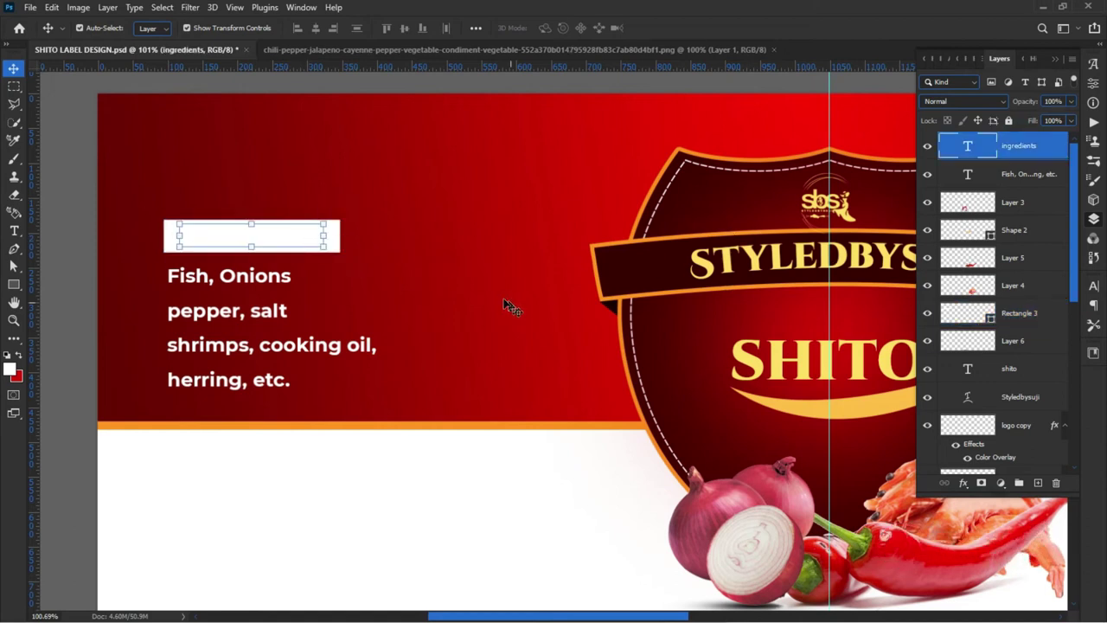
{"action": "left_click", "coordinate": [333, 469]}
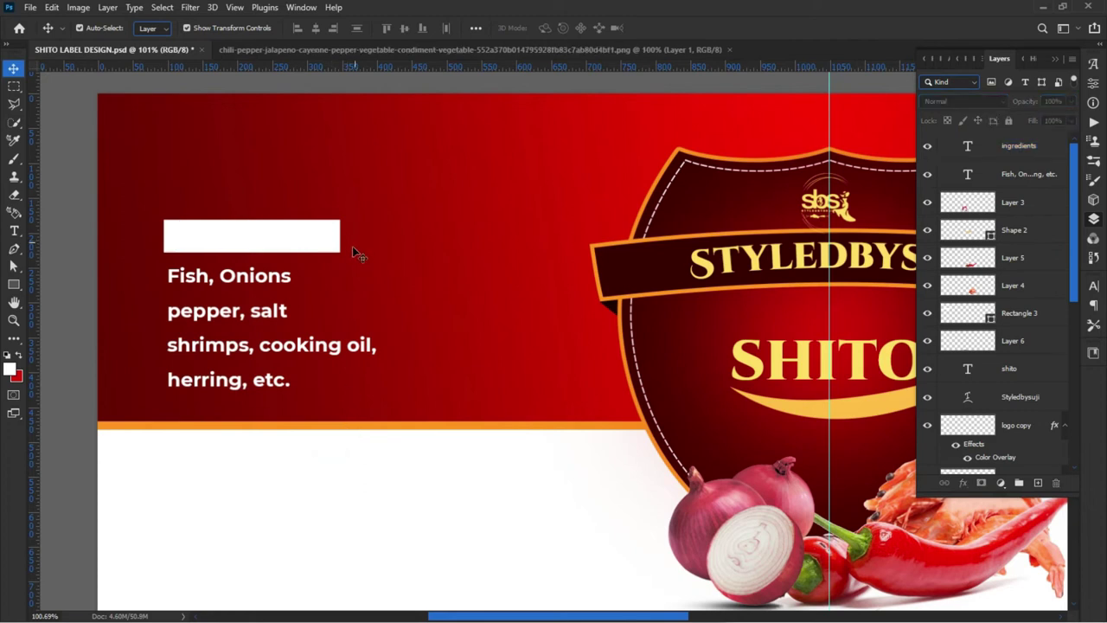
{"action": "left_click", "coordinate": [378, 427]}
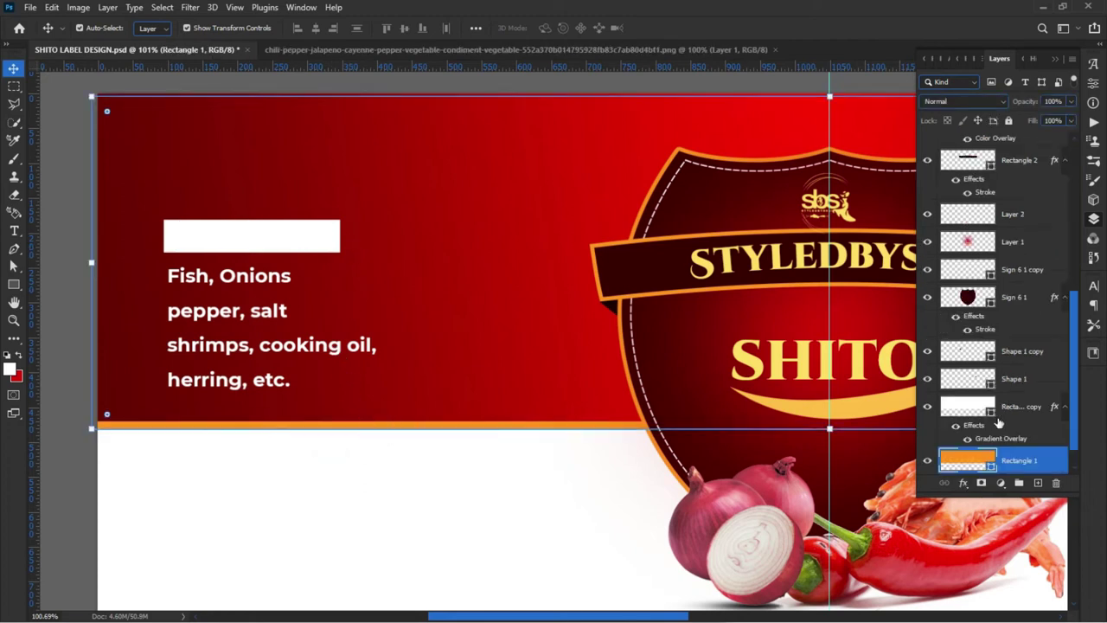
Copy the orange strip's fill colour code ff9416 from Rectangle 1
{"action": "double_click", "coordinate": [992, 468]}
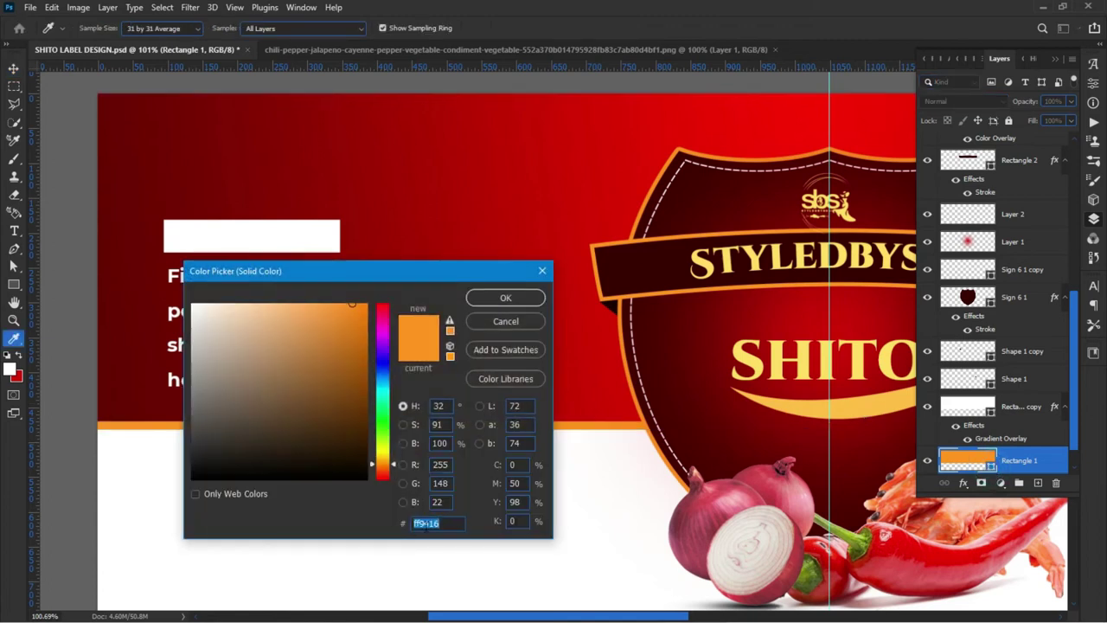
{"action": "right_click", "coordinate": [425, 526]}
{"action": "left_click", "coordinate": [495, 381]}
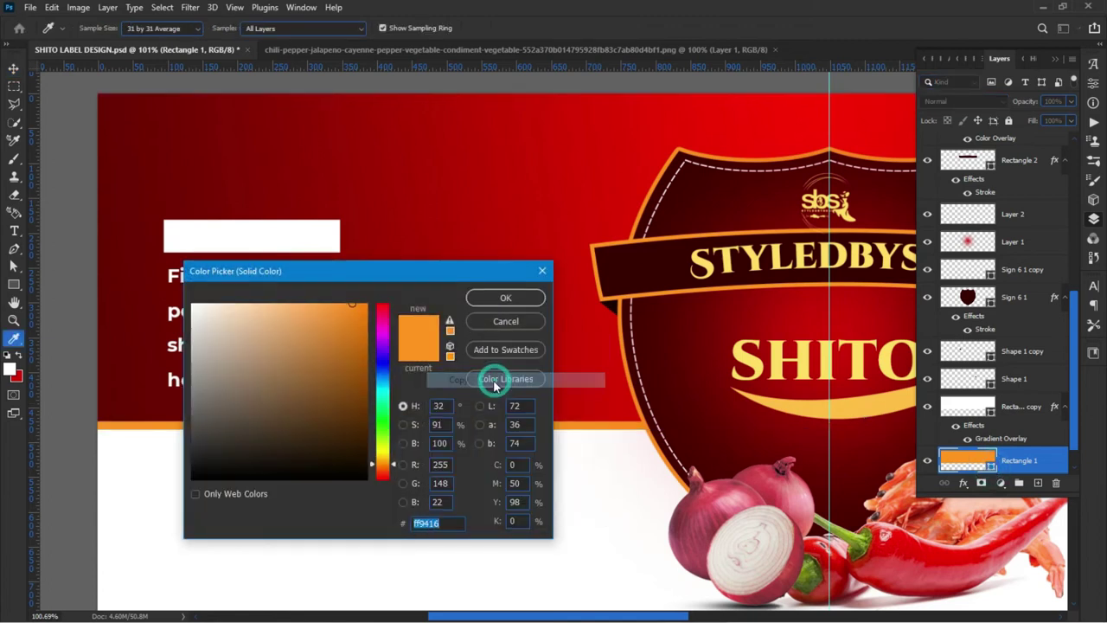
{"action": "left_click", "coordinate": [506, 298]}
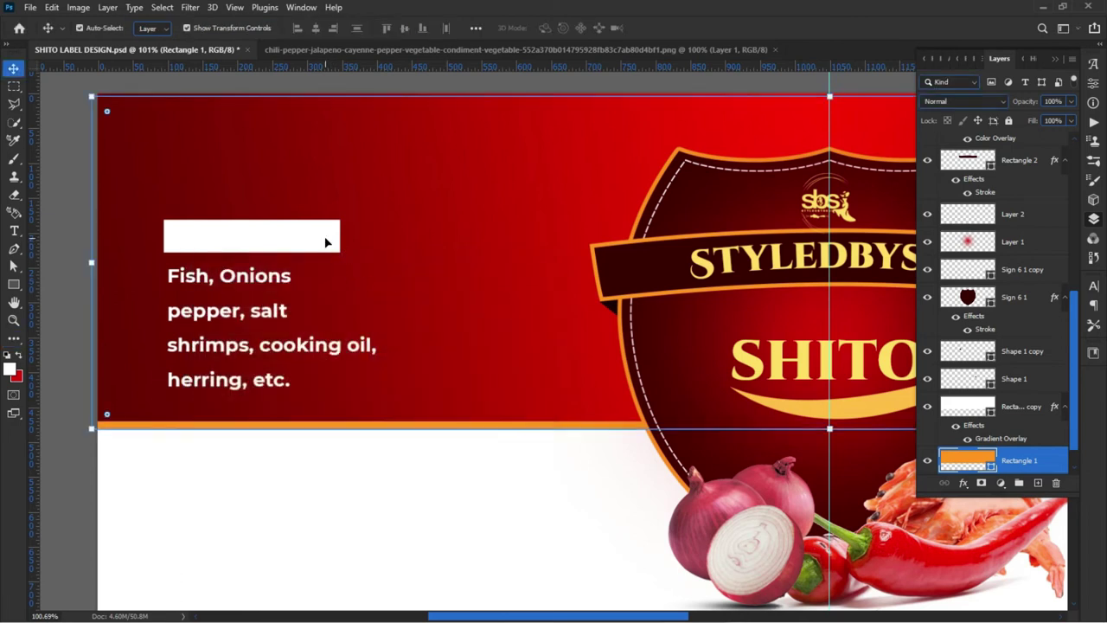
Fill the rectangle behind the heading with orange ff9416
{"action": "left_click", "coordinate": [325, 243]}
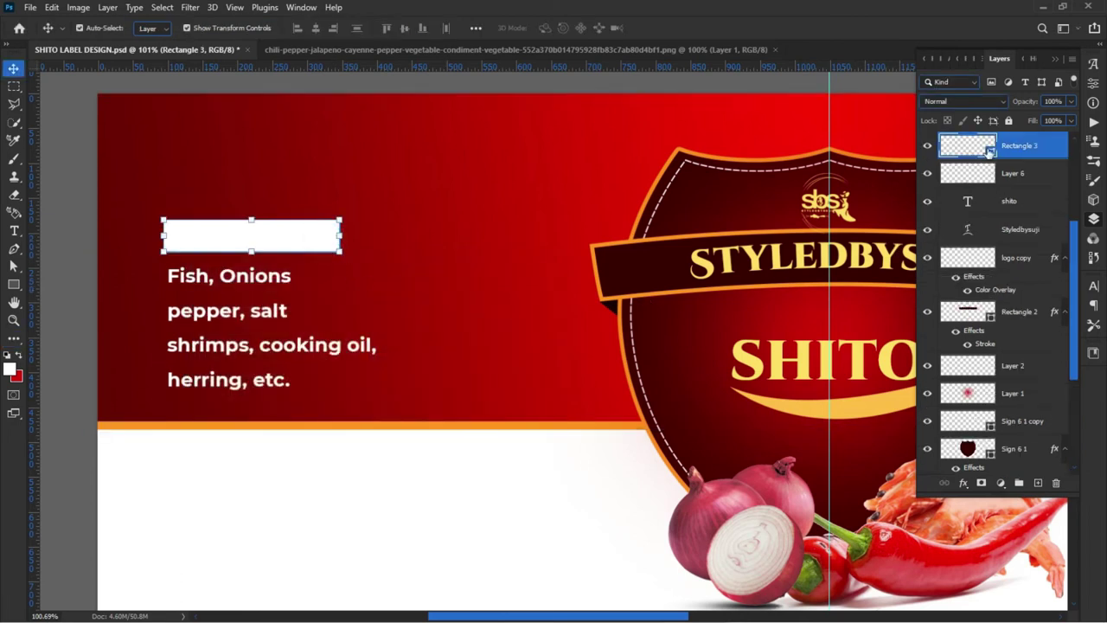
{"action": "double_click", "coordinate": [991, 151]}
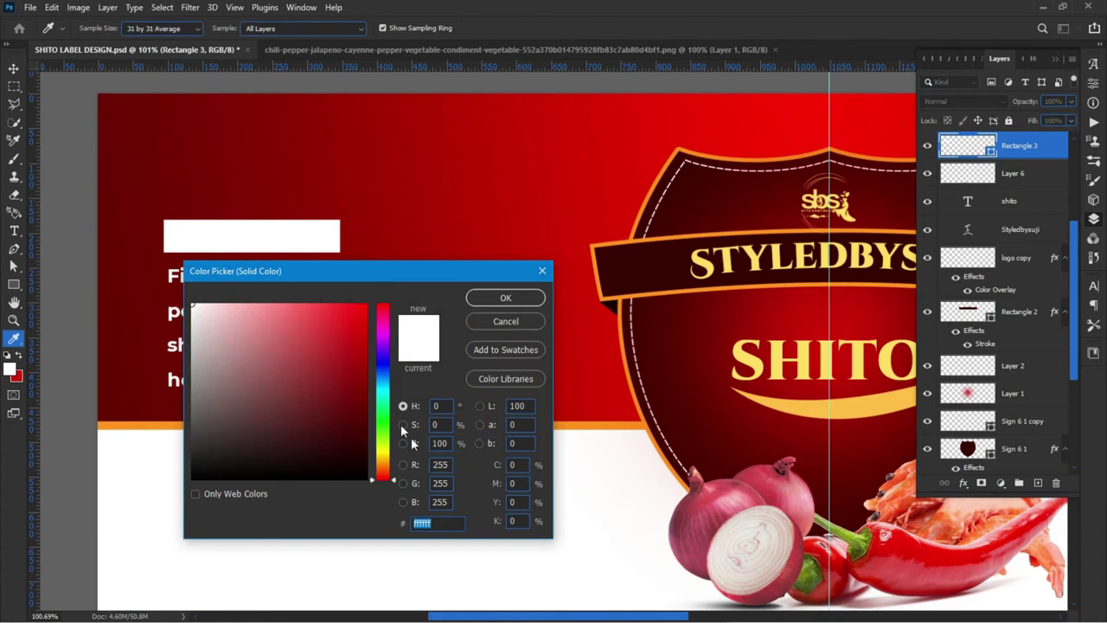
{"action": "type", "text": "ff9416"}
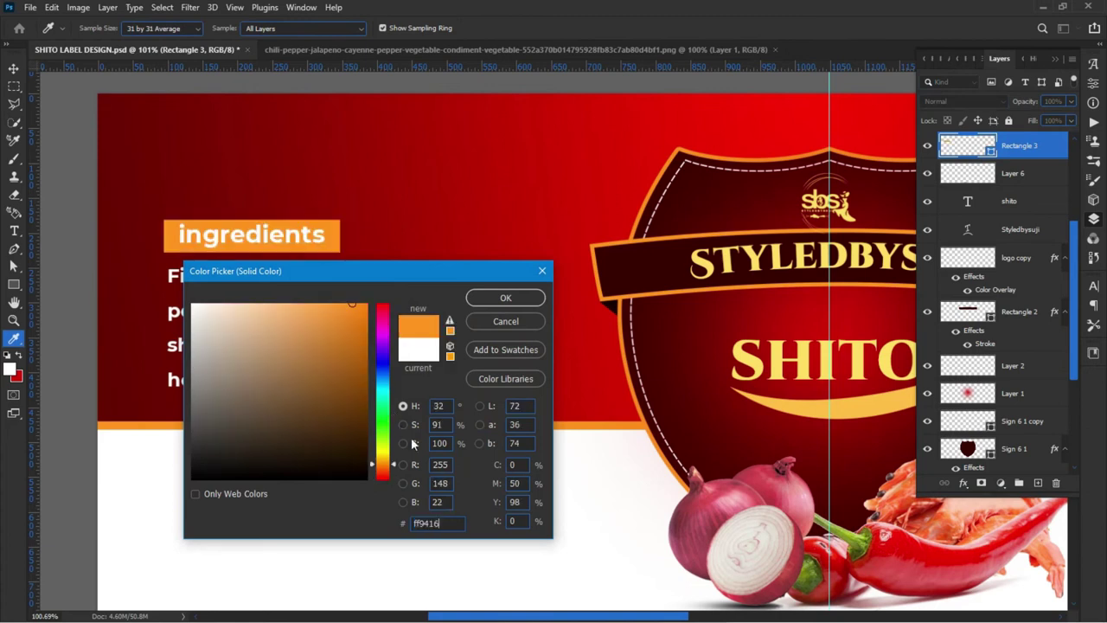
{"action": "key", "text": "Return"}
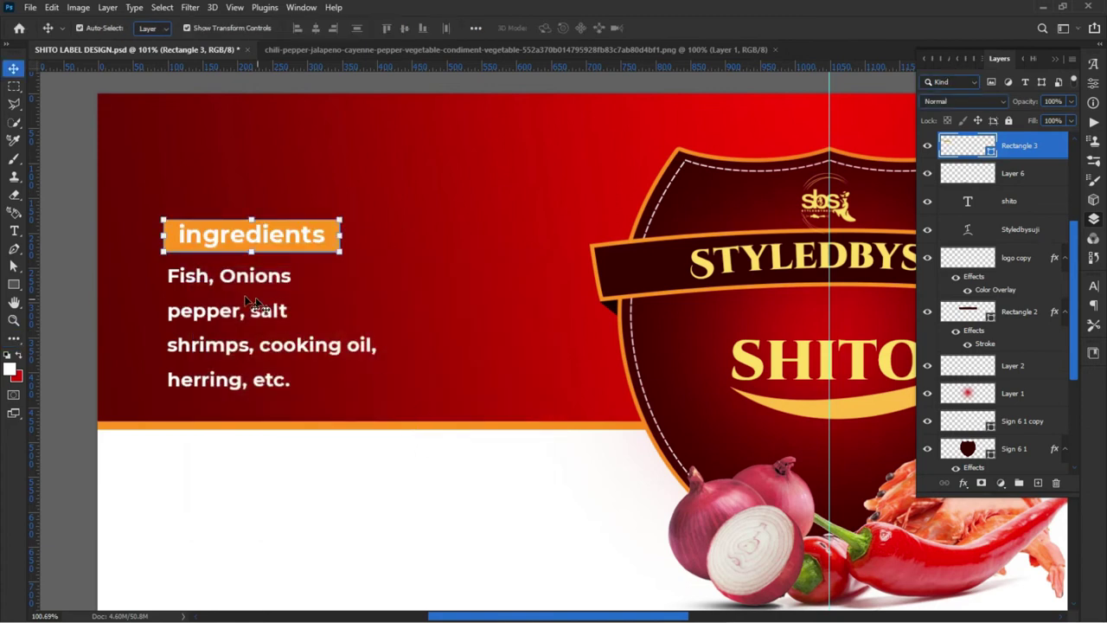
{"action": "left_click", "coordinate": [68, 179]}
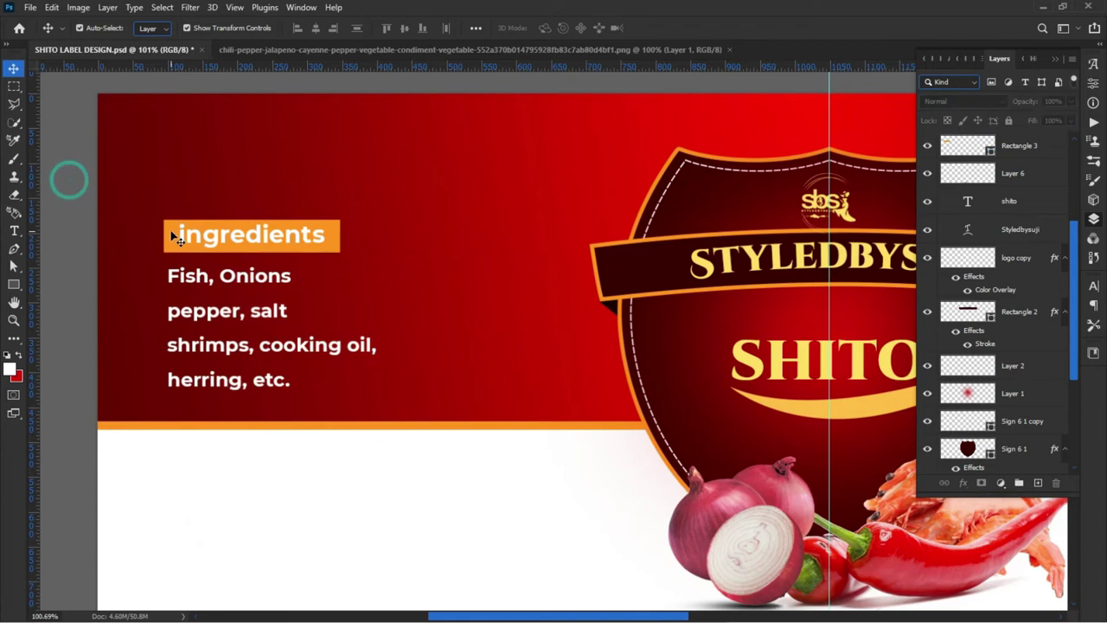
{"action": "left_click", "coordinate": [243, 248]}
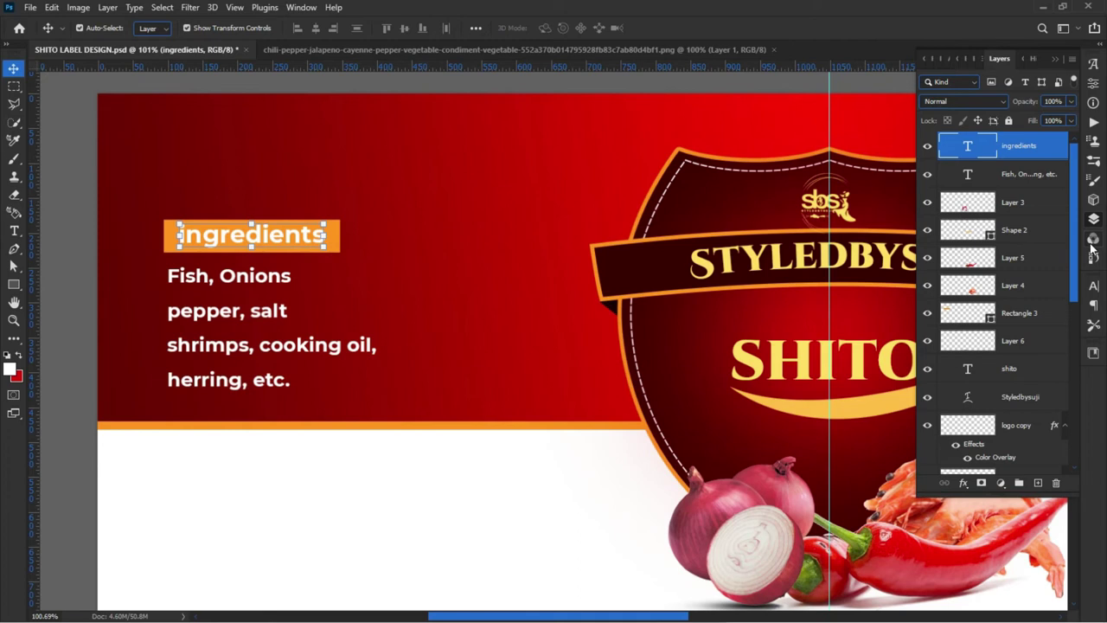
Make the ingredients heading black (000000) and All Caps
{"action": "left_click", "coordinate": [1093, 287]}
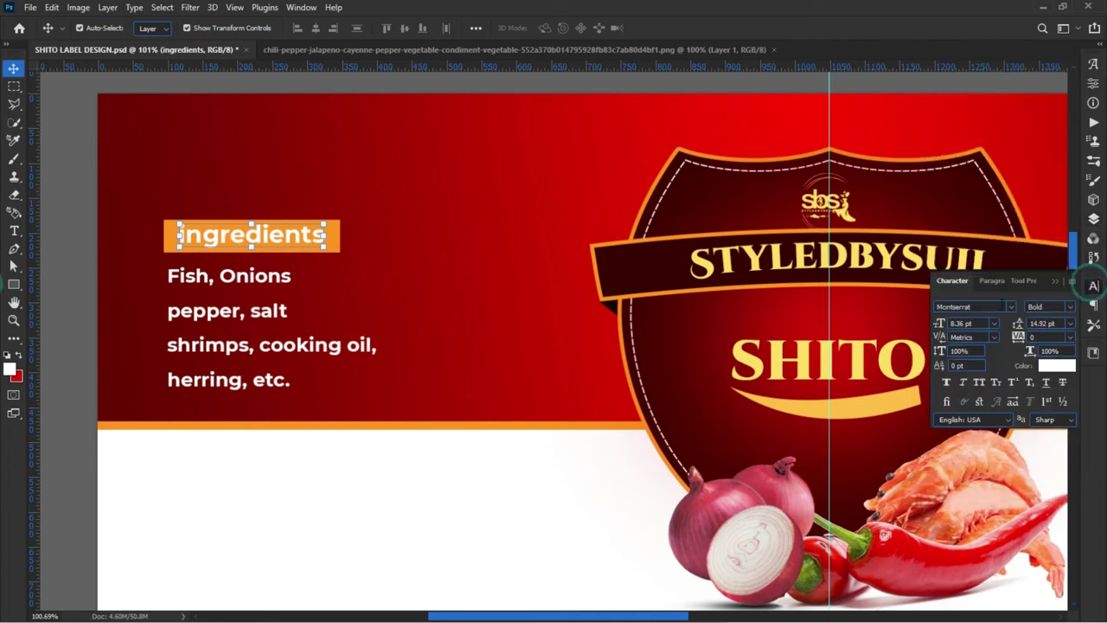
{"action": "left_click", "coordinate": [1057, 366]}
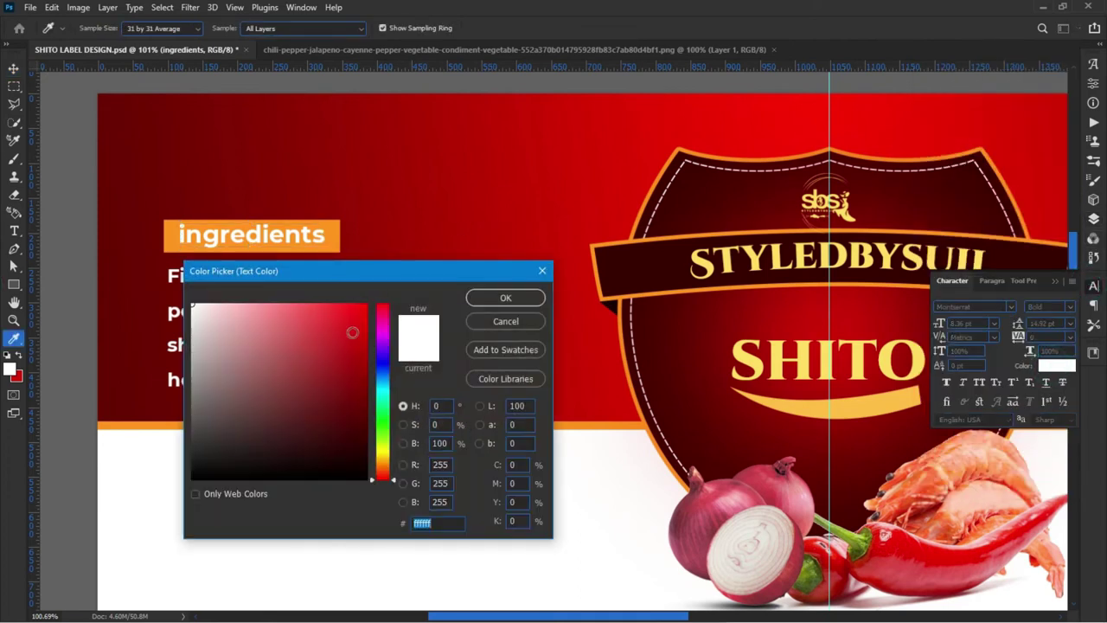
{"action": "left_click_drag", "start_coordinate": [210, 453], "coordinate": [161, 498]}
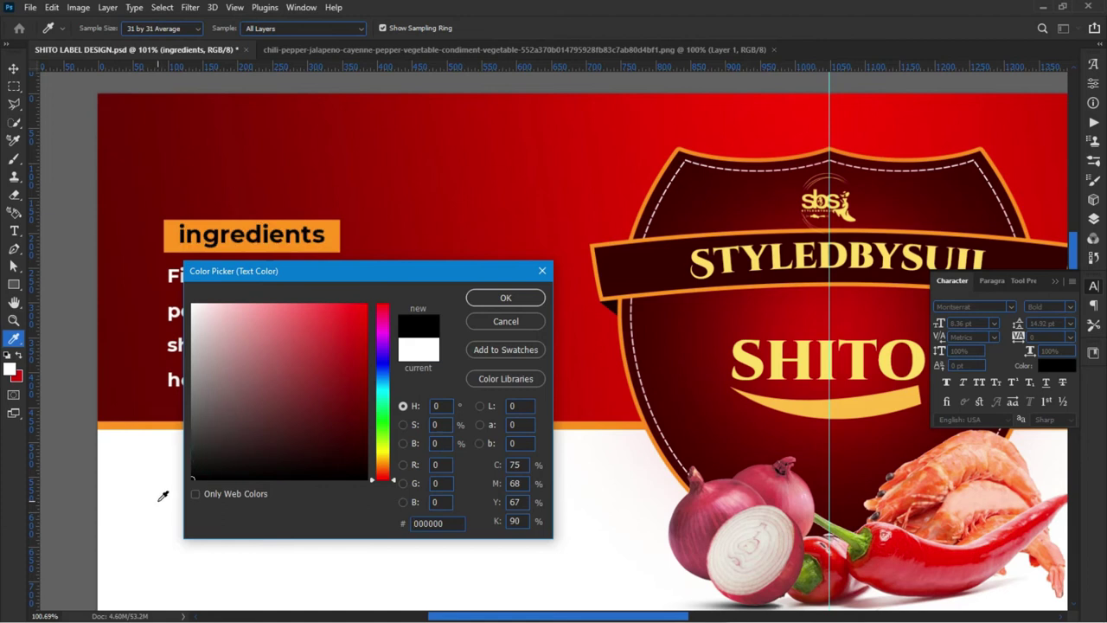
{"action": "left_click", "coordinate": [495, 299]}
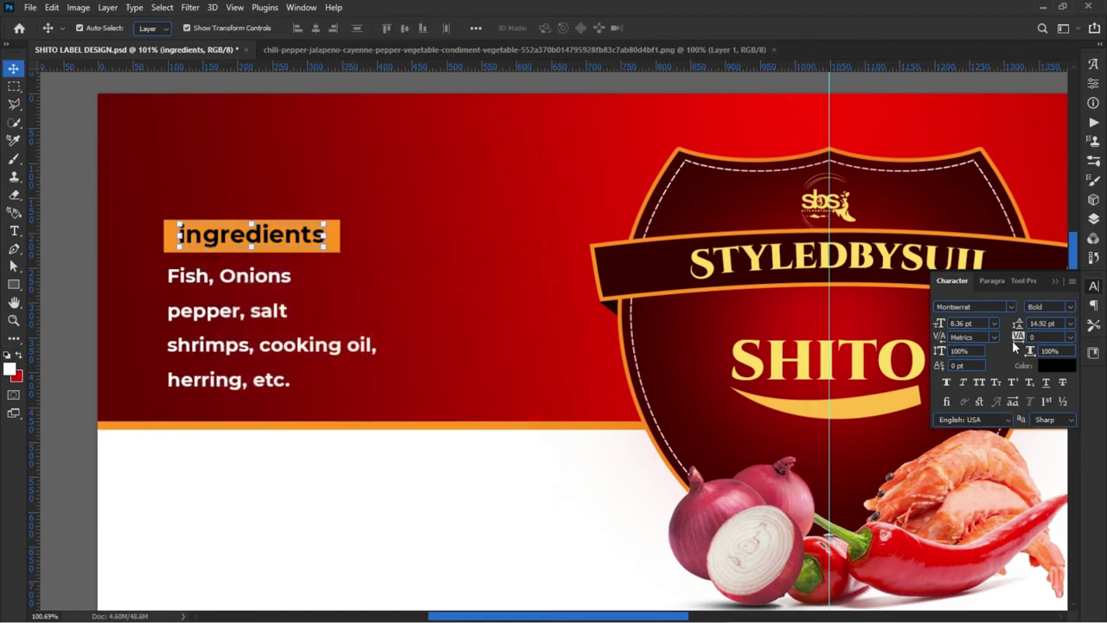
{"action": "left_click", "coordinate": [979, 384]}
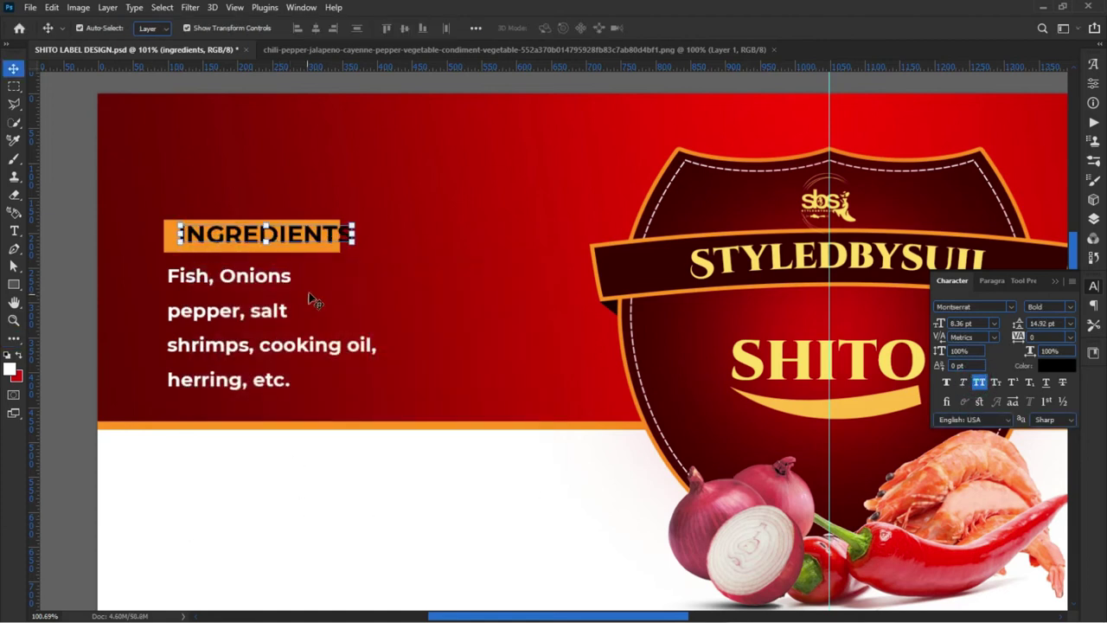
Shrink the INGREDIENTS heading to about 82% and centre it in the orange box
{"action": "left_click_drag", "start_coordinate": [315, 240], "coordinate": [305, 239]}
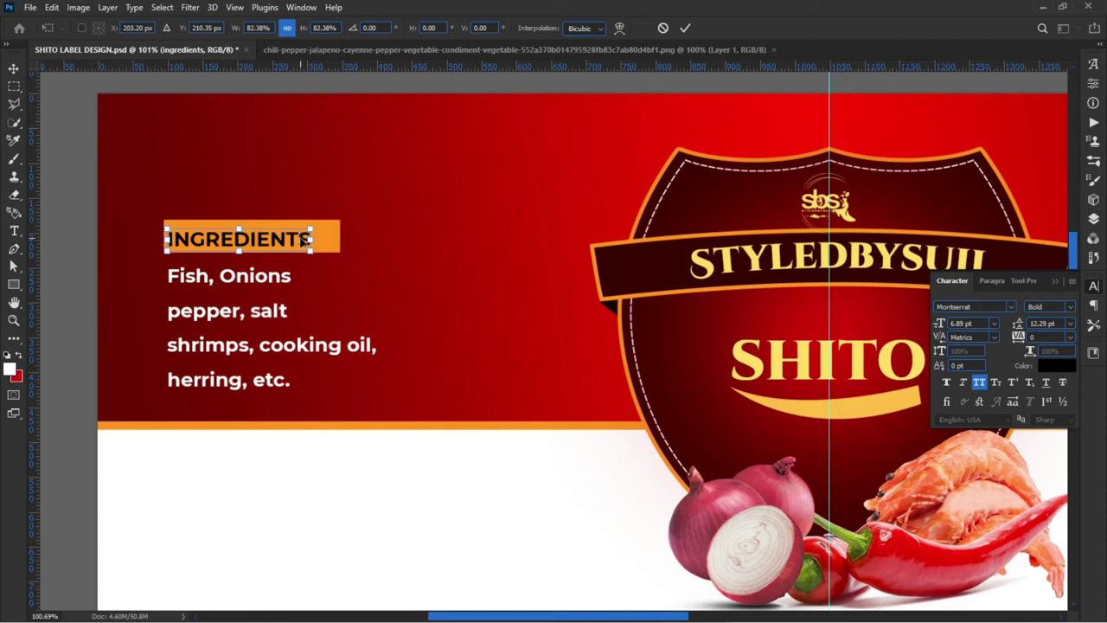
{"action": "key", "text": "Return"}
{"action": "left_click_drag", "start_coordinate": [286, 239], "coordinate": [300, 236]}
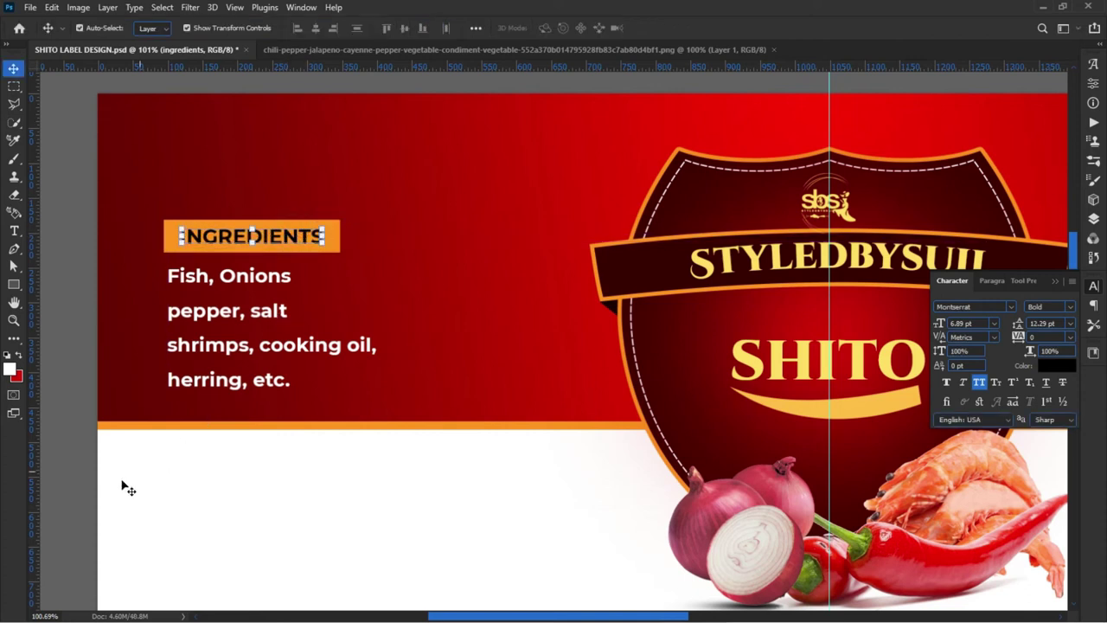
{"action": "left_click", "coordinate": [47, 410]}
{"action": "key", "text": "ctrl+0"}
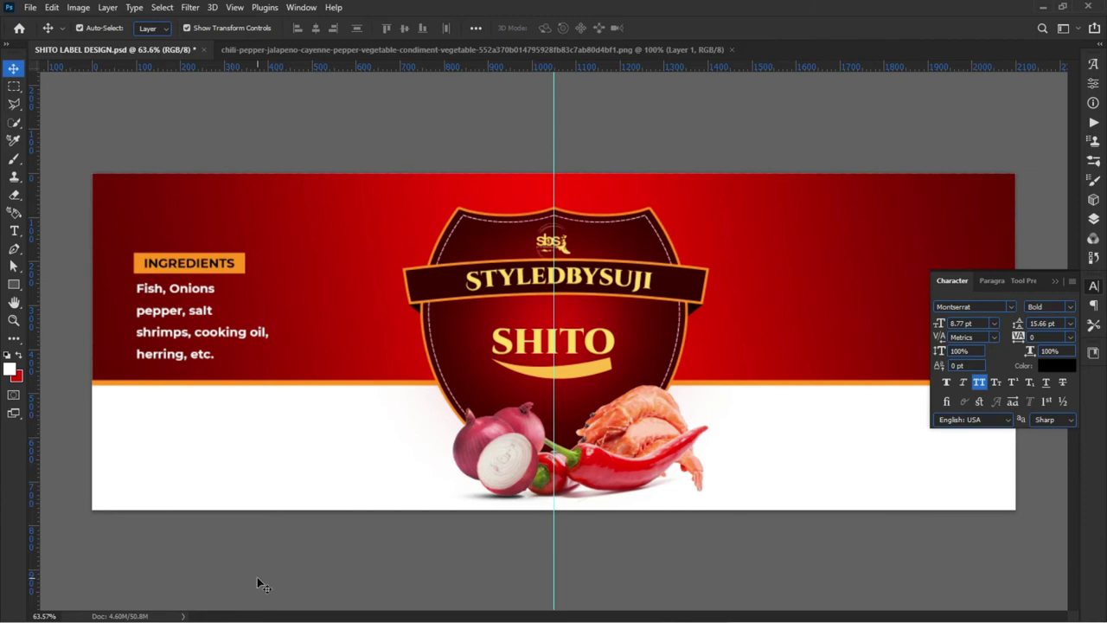
Set the duplicated Fish, Onions list in the white area to black (000000)
{"action": "mouse_move", "coordinate": [64, 309]}
{"action": "left_mouse_down"}
{"action": "mouse_move", "coordinate": [152, 370]}
{"action": "mouse_move", "coordinate": [349, 309]}
{"action": "mouse_move", "coordinate": [285, 328]}
{"action": "mouse_move", "coordinate": [288, 492]}
{"action": "left_mouse_up"}
{"action": "left_click", "coordinate": [294, 322]}
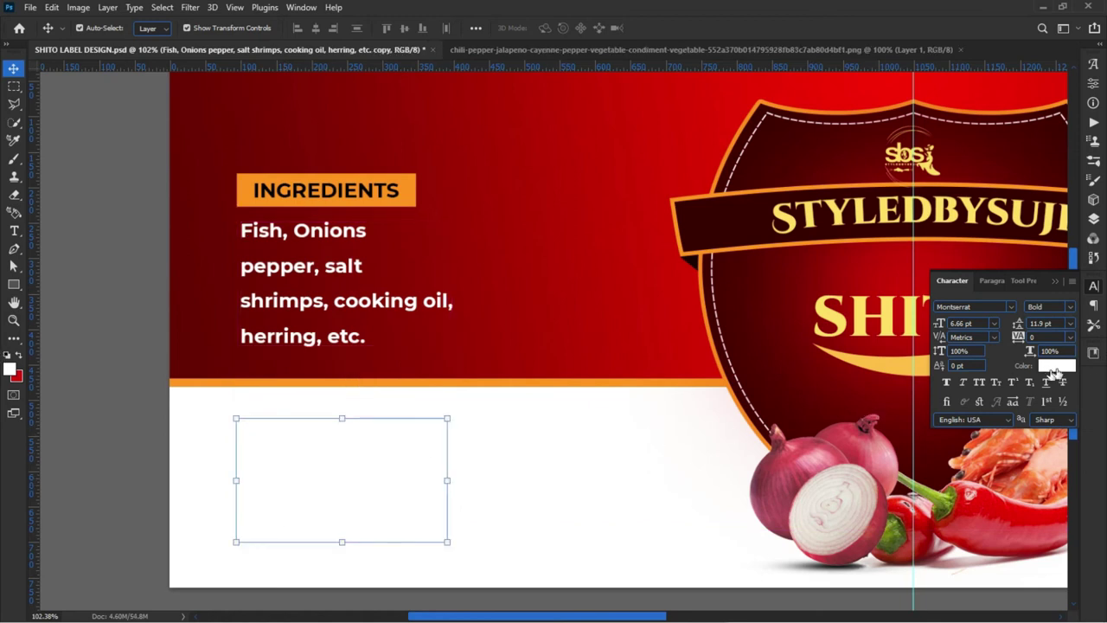
{"action": "left_click", "coordinate": [1058, 365]}
{"action": "left_click", "coordinate": [199, 458]}
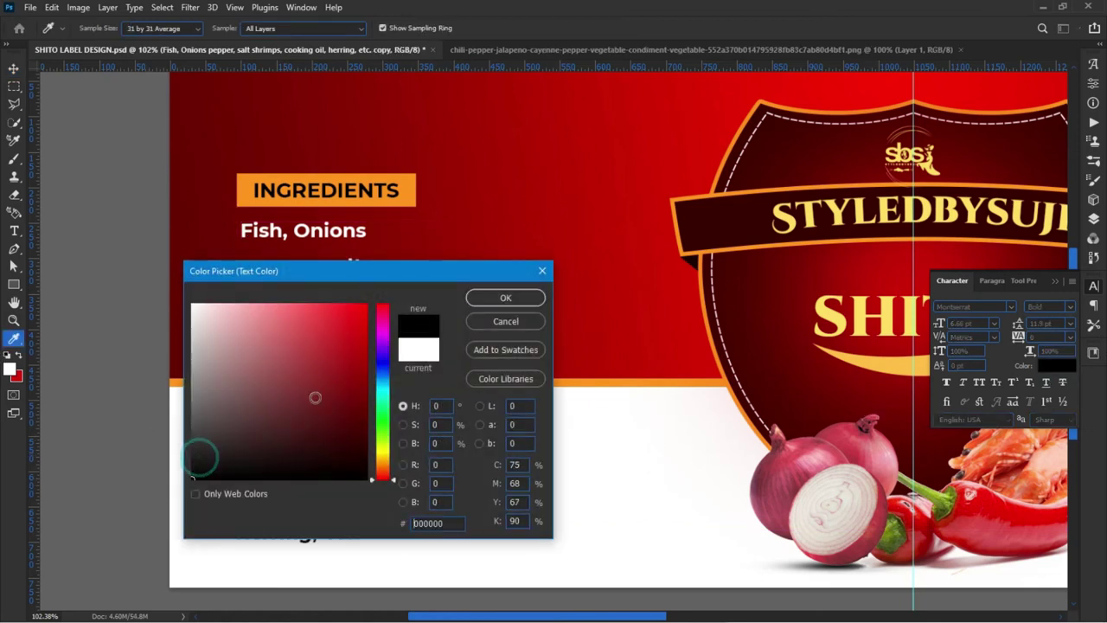
{"action": "left_click", "coordinate": [511, 297]}
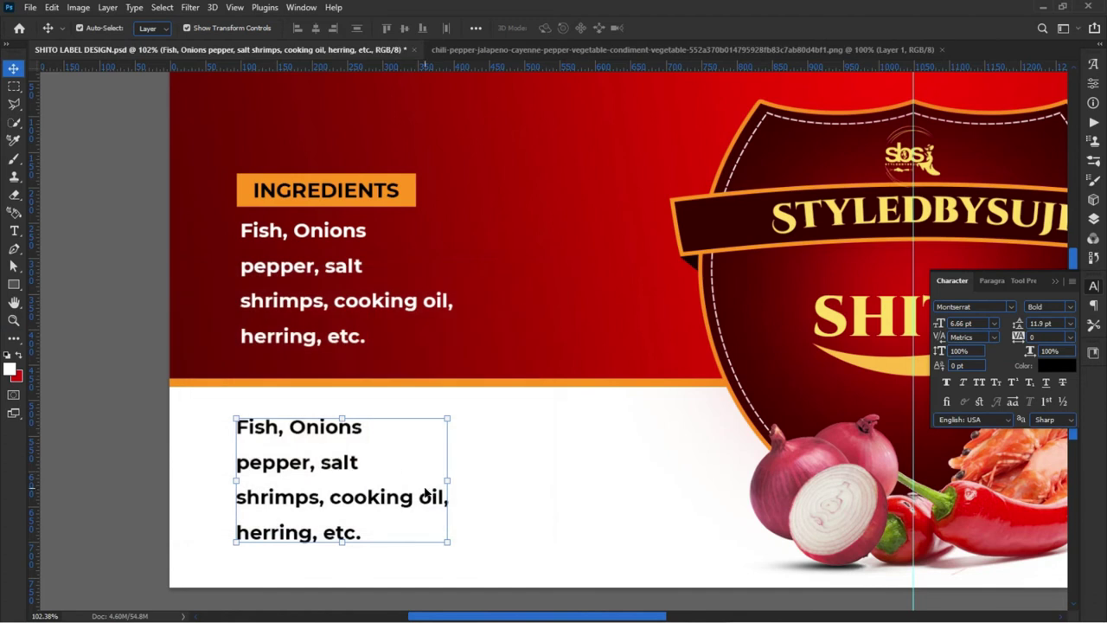
Copy the 'directions for use' through 'keep in a cool dry place' lines from WordPad
{"action": "key", "text": "super"}
{"action": "key", "text": "super"}
{"action": "key", "text": "super"}
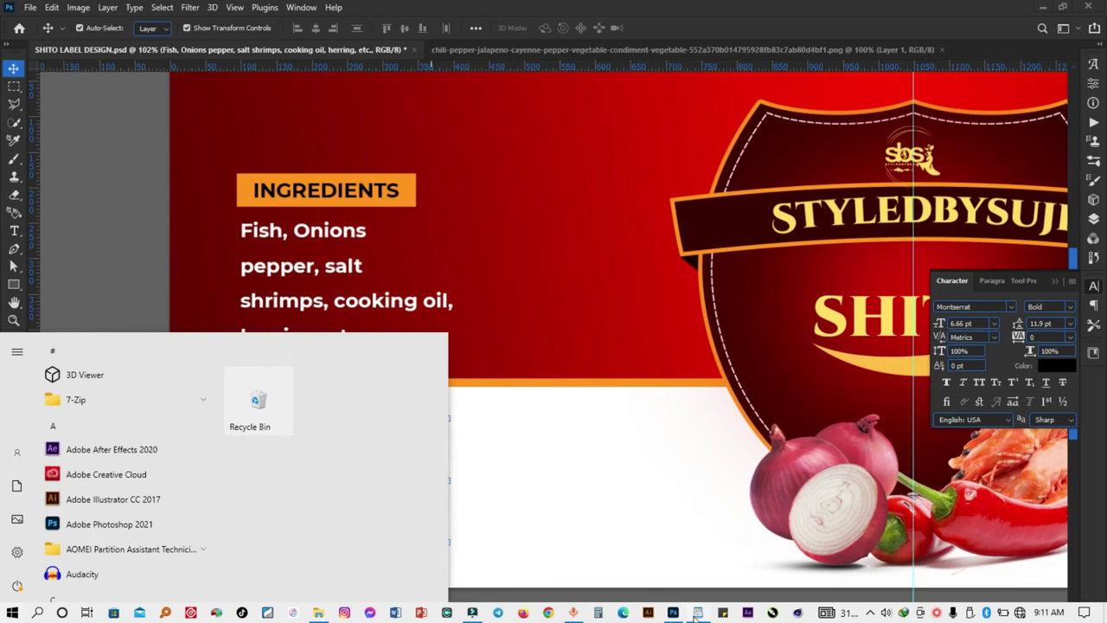
{"action": "left_click", "coordinate": [698, 613]}
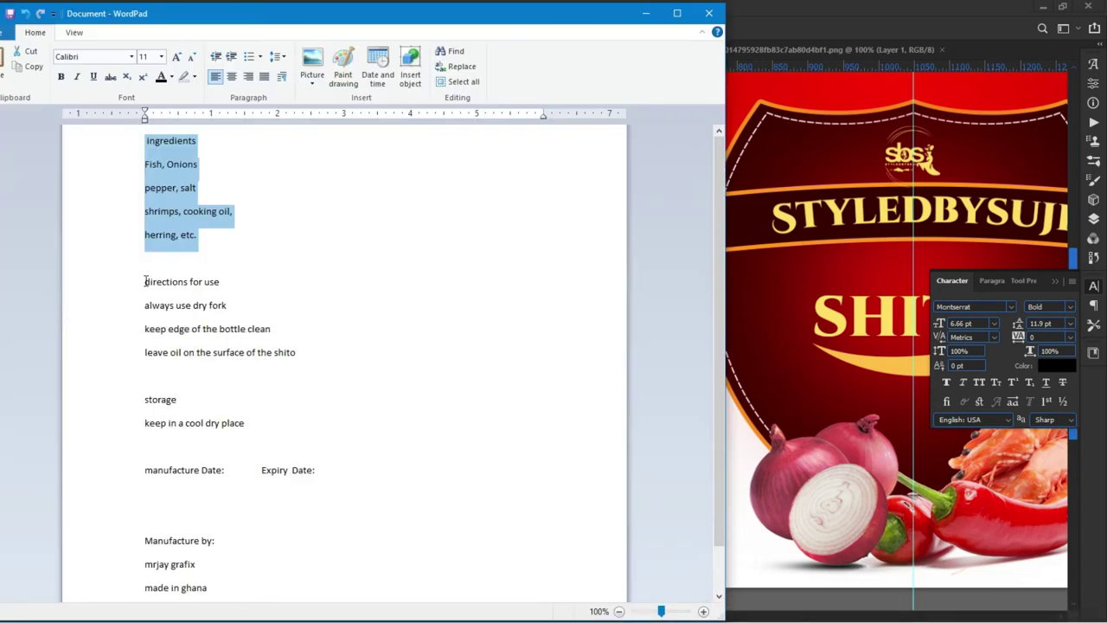
{"action": "mouse_move", "coordinate": [145, 281]}
{"action": "left_mouse_down"}
{"action": "mouse_move", "coordinate": [305, 348]}
{"action": "mouse_move", "coordinate": [288, 425]}
{"action": "left_mouse_up"}
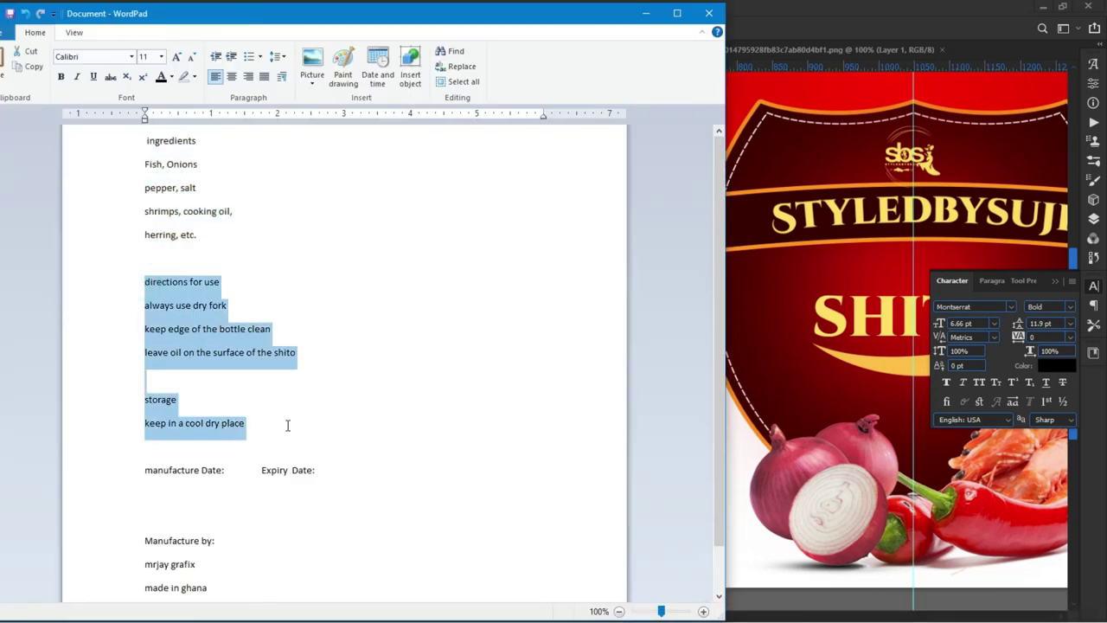
{"action": "mouse_move", "coordinate": [145, 284]}
{"action": "left_mouse_down"}
{"action": "mouse_move", "coordinate": [284, 434]}
{"action": "mouse_move", "coordinate": [297, 364]}
{"action": "left_mouse_up"}
{"action": "left_click", "coordinate": [33, 76]}
{"action": "key", "text": "alt+Tab"}
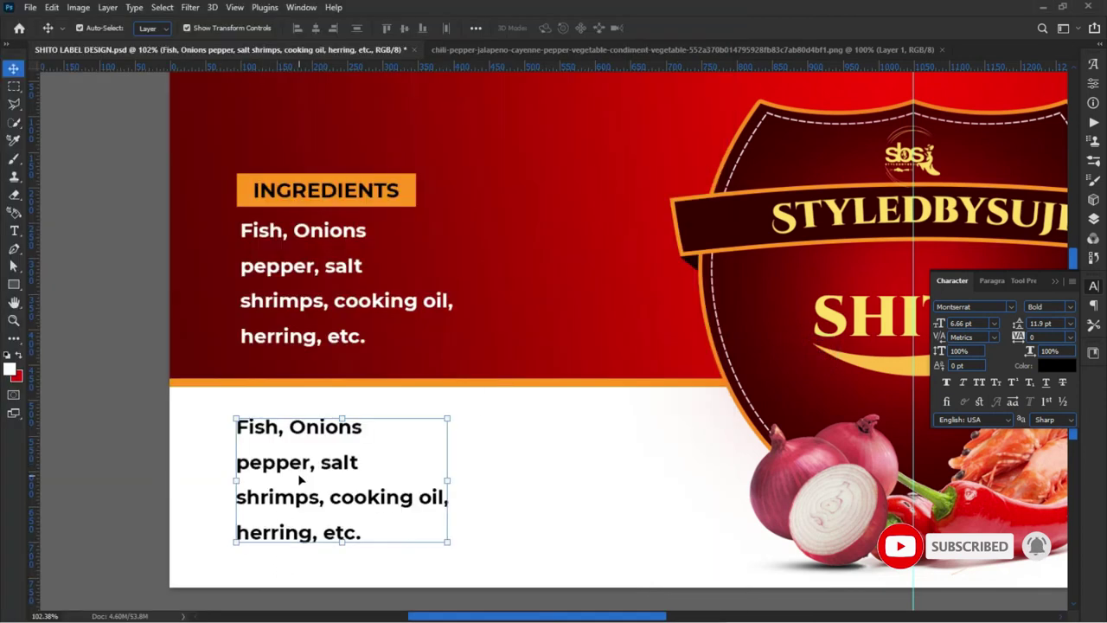
Paste the four directions-for-use lines into the lower text layer
{"action": "double_click", "coordinate": [300, 479]}
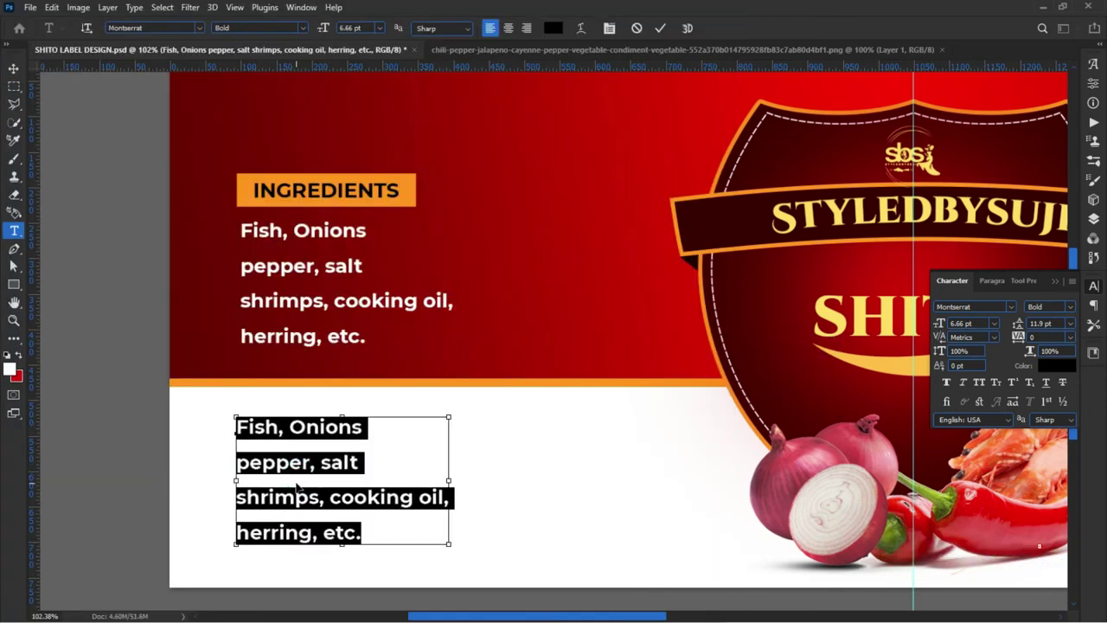
{"action": "key", "text": "ctrl+v"}
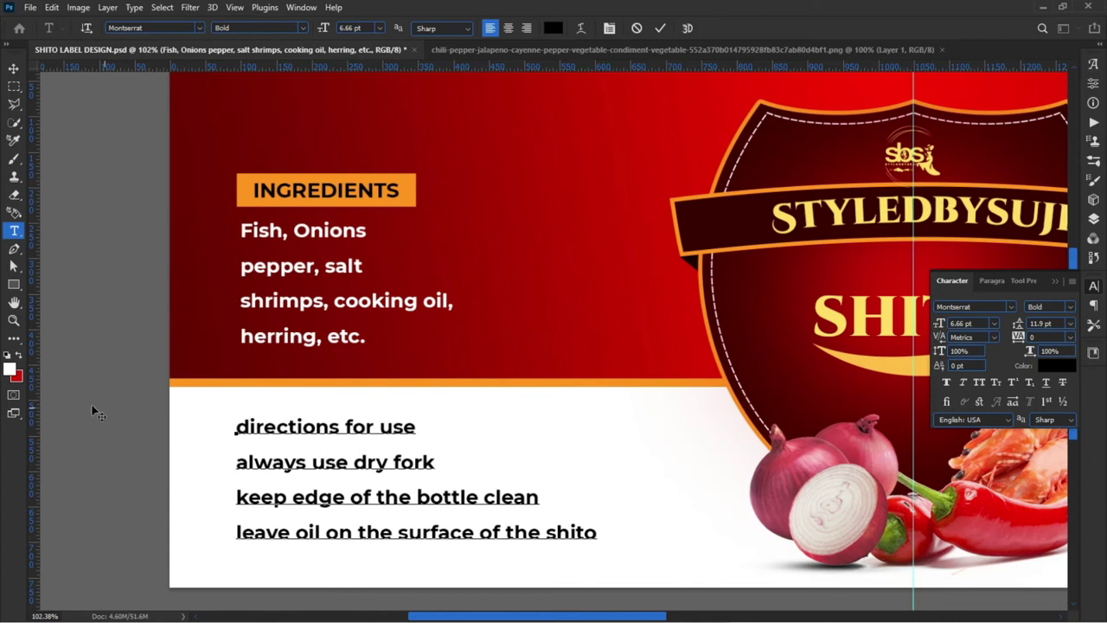
{"action": "left_click", "coordinate": [54, 375]}
{"action": "double_click", "coordinate": [277, 523]}
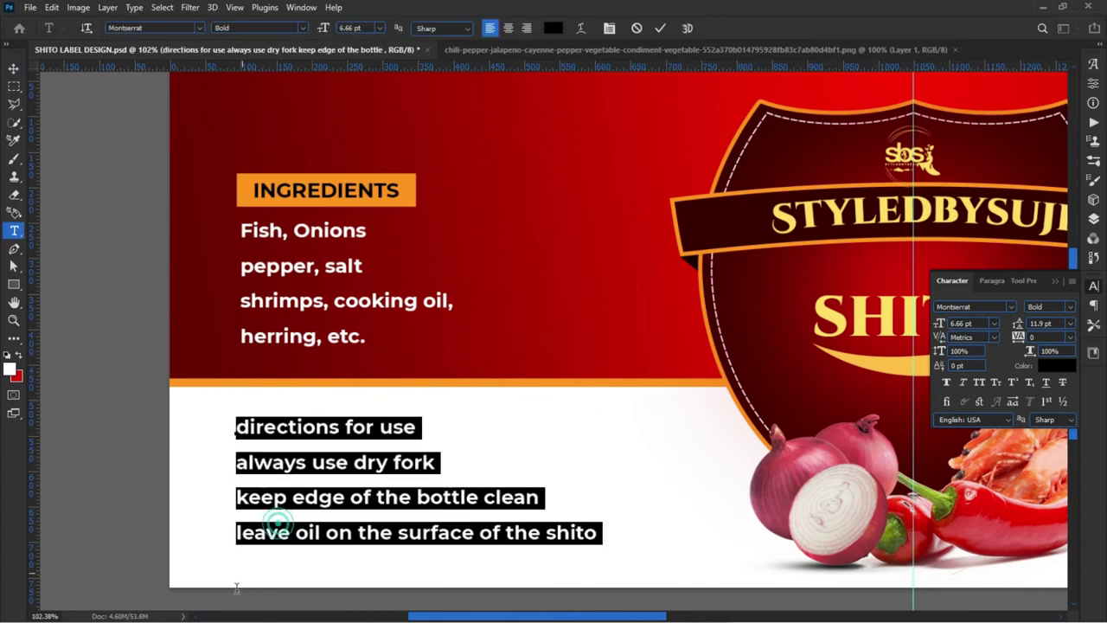
{"action": "left_click", "coordinate": [240, 569]}
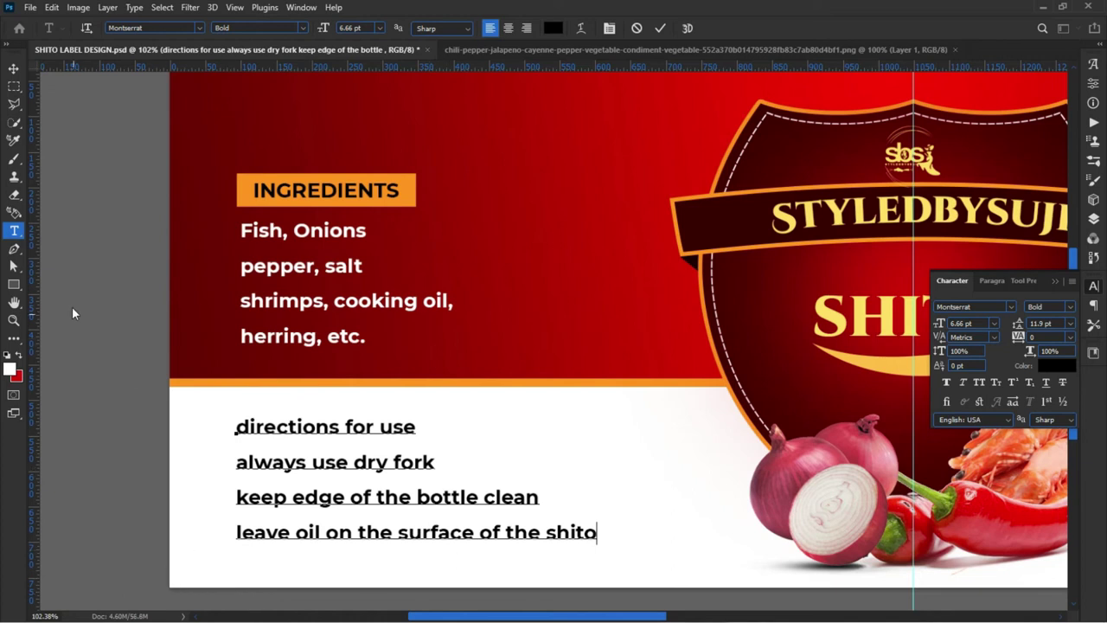
{"action": "left_click", "coordinate": [14, 69]}
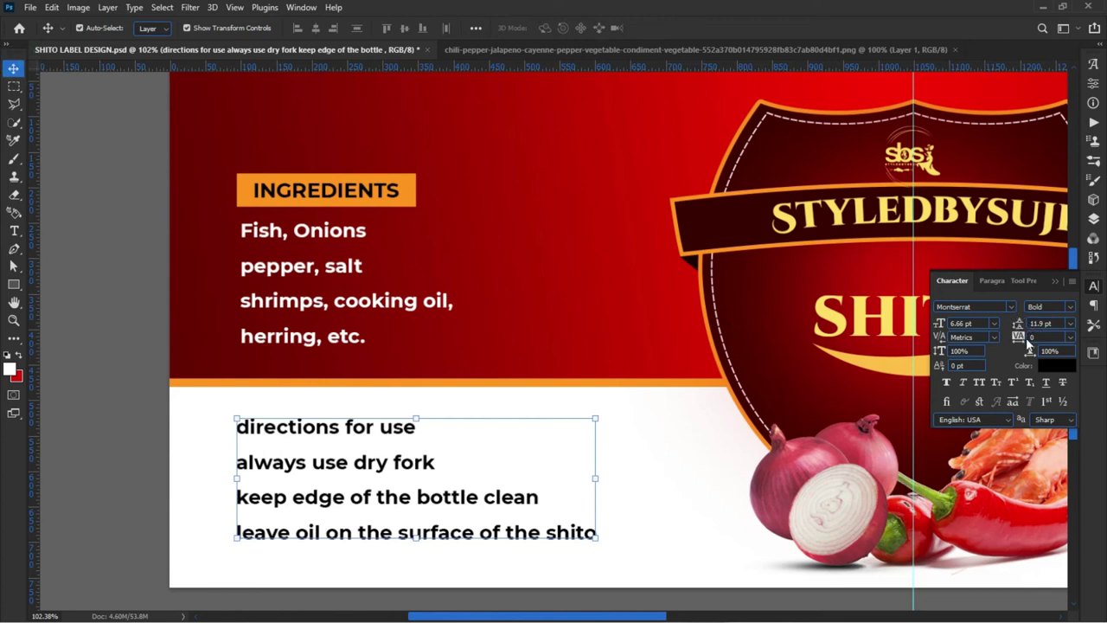
Set the directions block's leading to Auto and move it up toward the banner
{"action": "left_click", "coordinate": [1071, 326]}
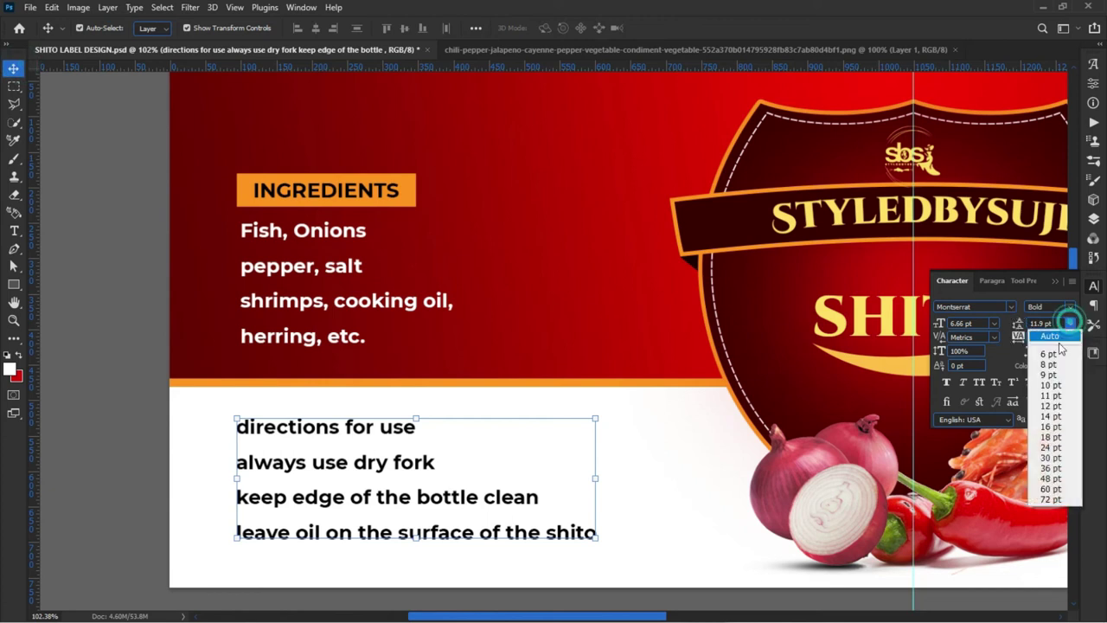
{"action": "left_click", "coordinate": [1049, 317]}
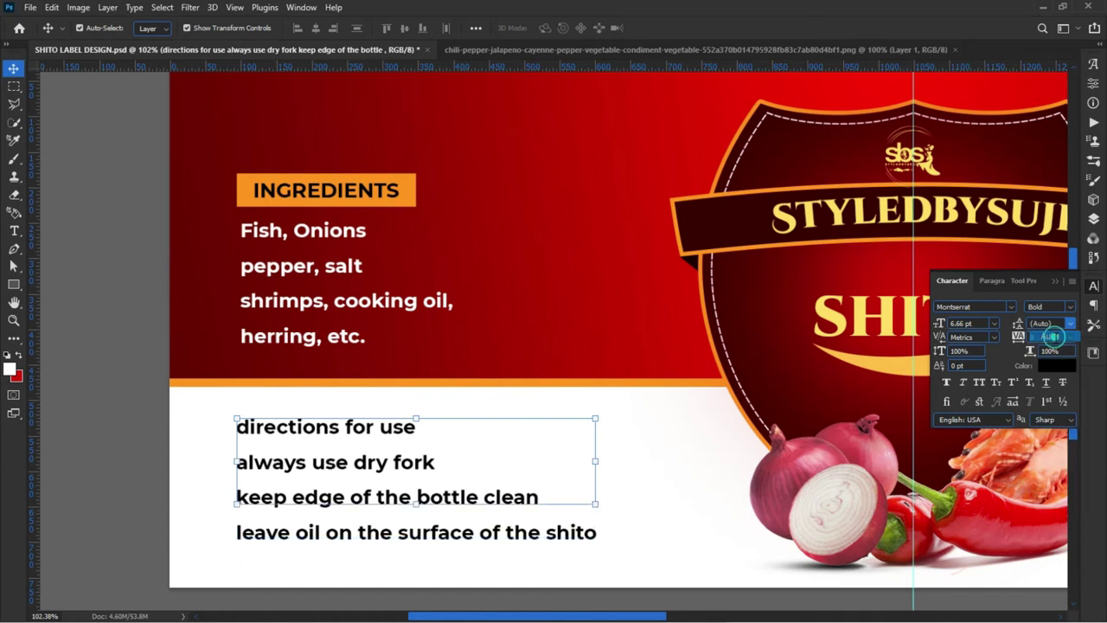
{"action": "left_click", "coordinate": [404, 542]}
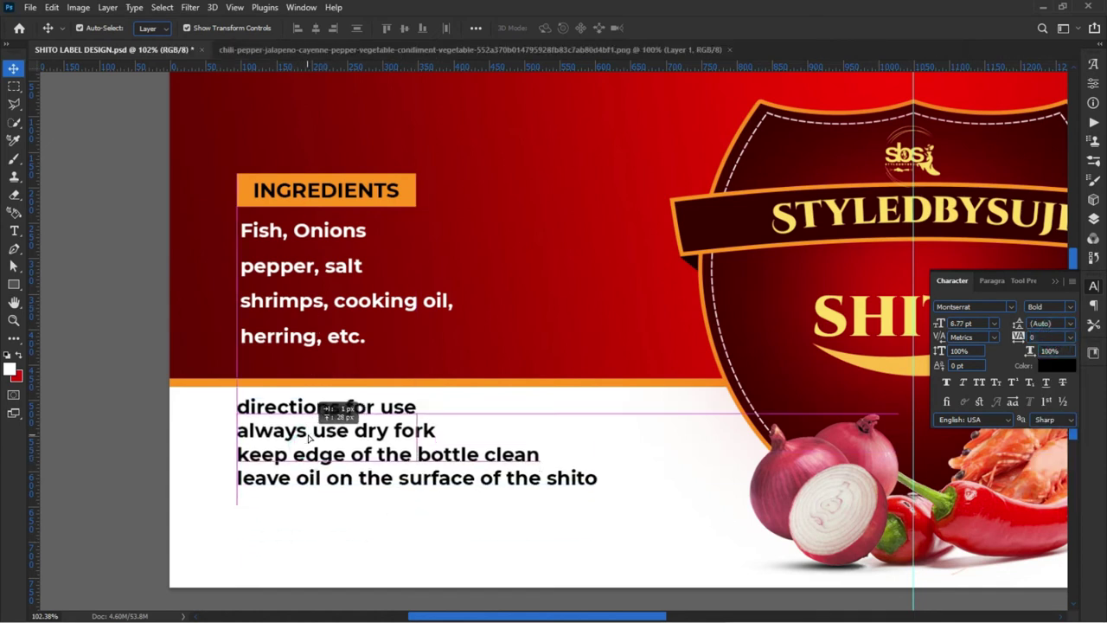
{"action": "left_click_drag", "start_coordinate": [307, 454], "coordinate": [273, 411]}
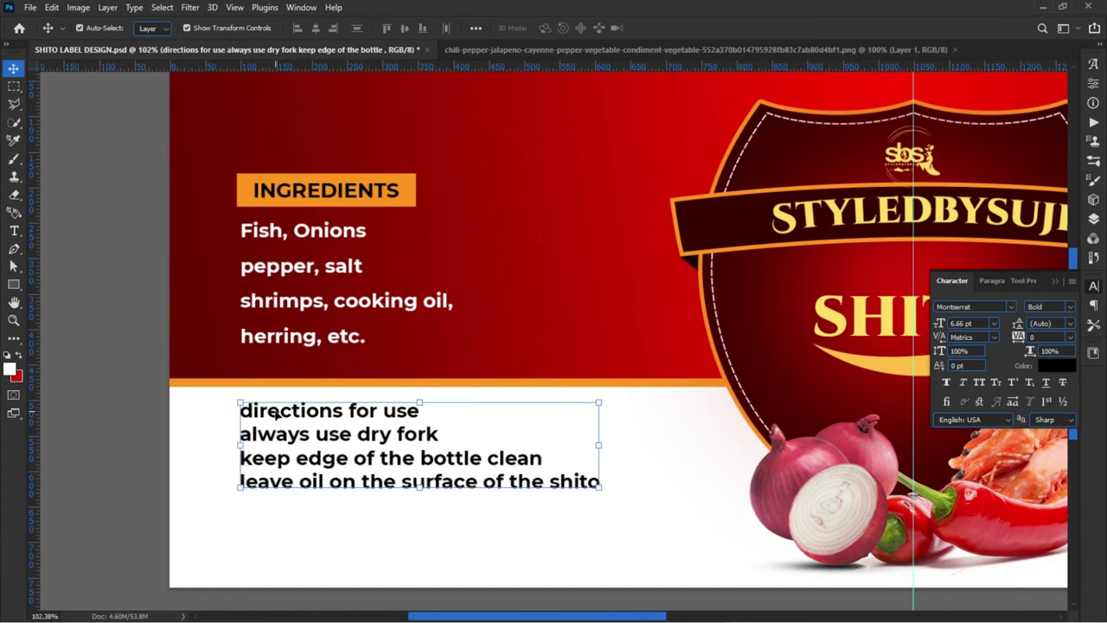
Make the 'directions for use' line All Caps
{"action": "double_click", "coordinate": [276, 415]}
{"action": "left_click_drag", "start_coordinate": [422, 410], "coordinate": [188, 414]}
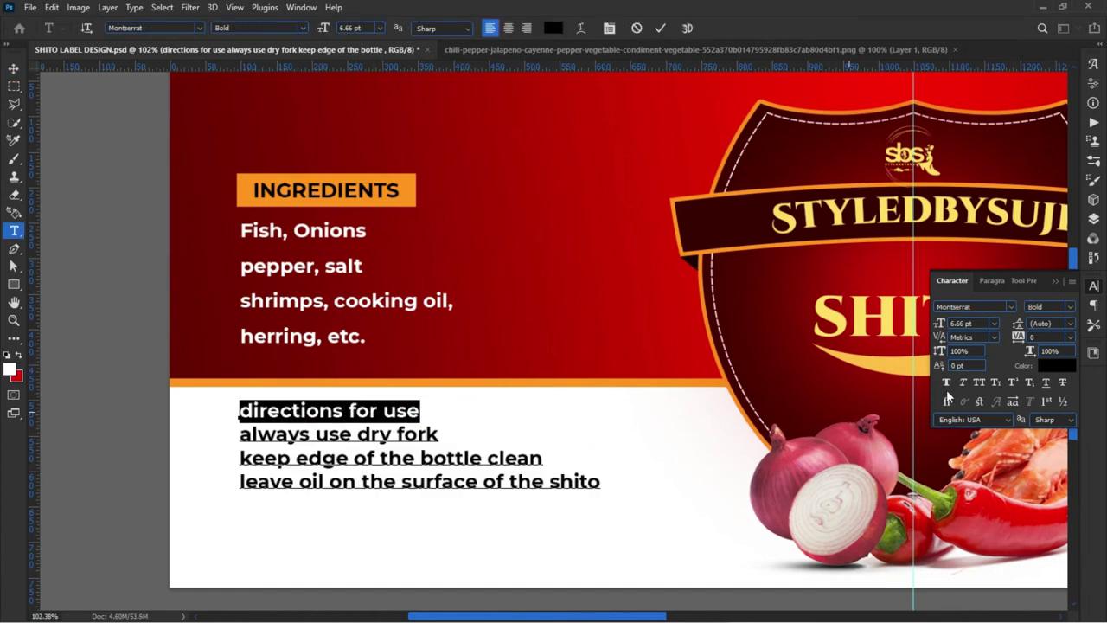
{"action": "left_click", "coordinate": [979, 383]}
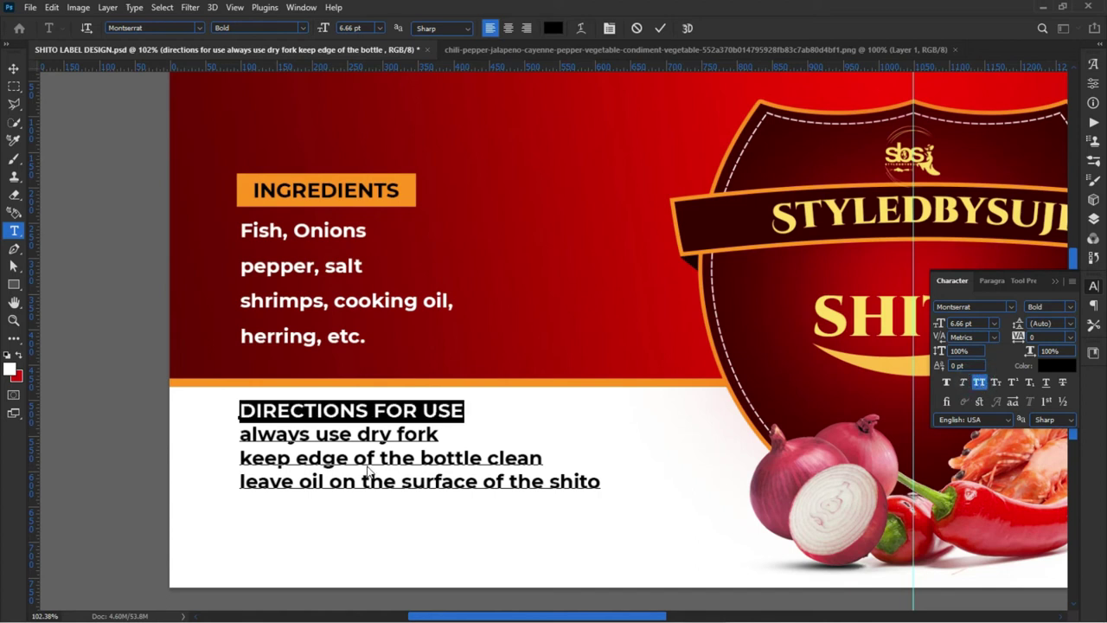
{"action": "left_click", "coordinate": [324, 457]}
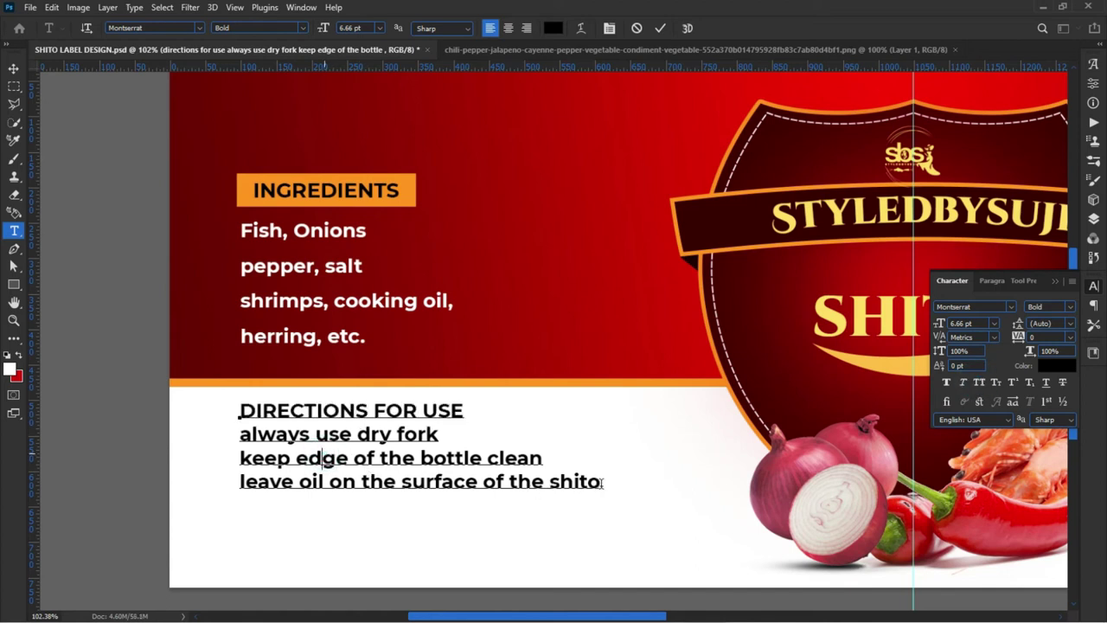
{"action": "mouse_move", "coordinate": [611, 486]}
{"action": "left_mouse_down"}
{"action": "mouse_move", "coordinate": [634, 493]}
{"action": "mouse_move", "coordinate": [437, 486]}
{"action": "mouse_move", "coordinate": [208, 447]}
{"action": "left_mouse_up"}
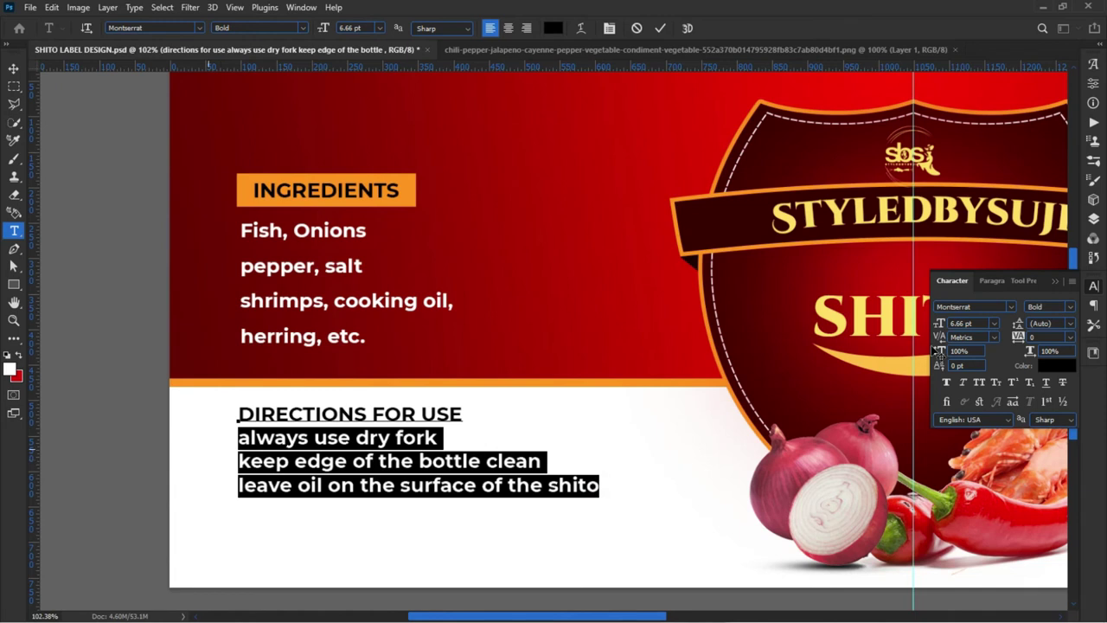
Set the directions text to Montserrat SemiBold and commit the edit
{"action": "left_click", "coordinate": [1071, 308]}
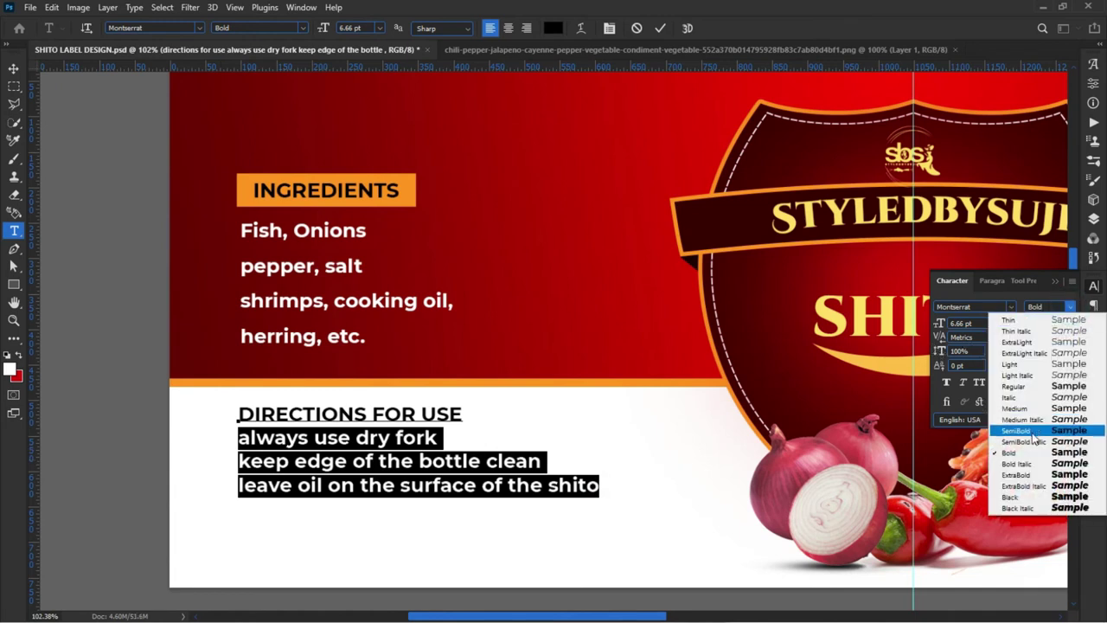
{"action": "left_click", "coordinate": [1034, 432]}
{"action": "left_click", "coordinate": [362, 467]}
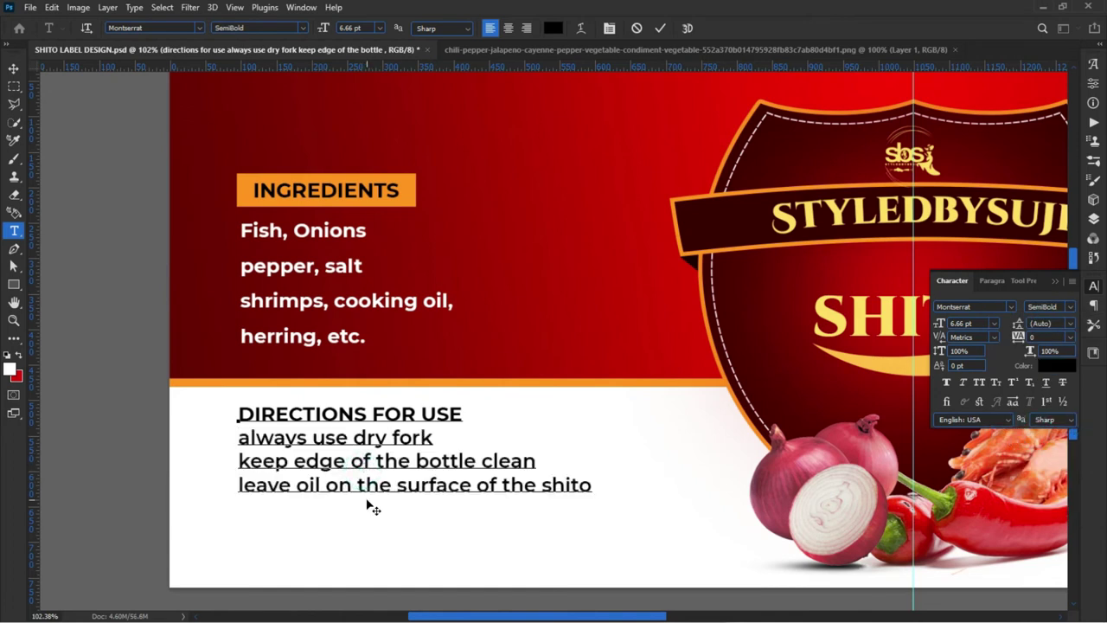
{"action": "key", "text": "ctrl+Return"}
{"action": "key", "text": "v"}
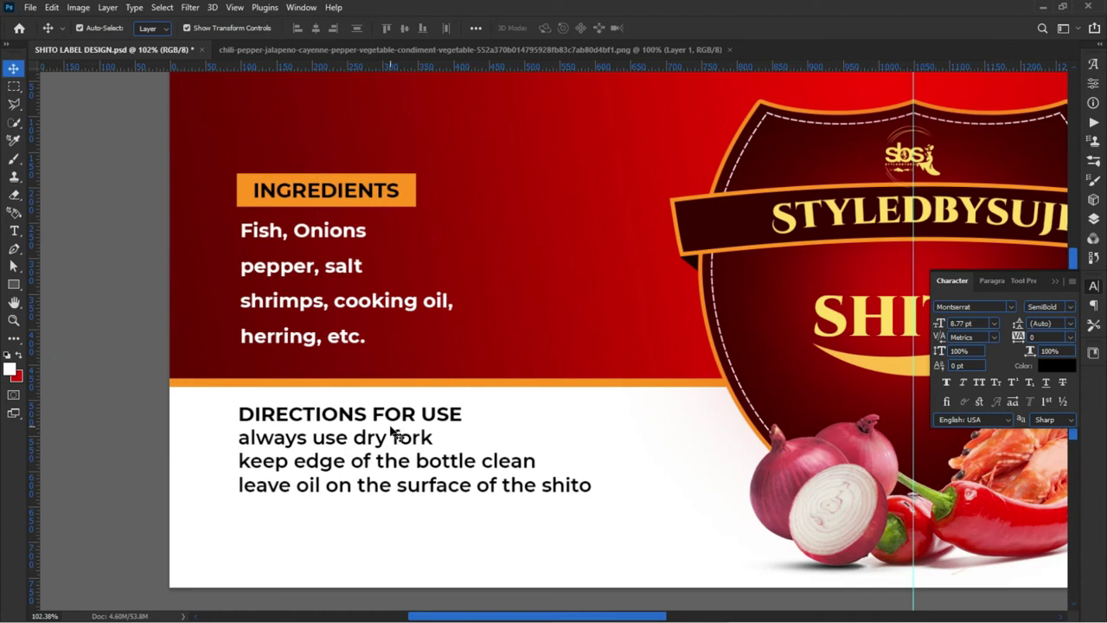
{"action": "left_click", "coordinate": [102, 432]}
Duplicate the directions text just below and delete its last two lines
{"action": "left_click", "coordinate": [343, 489]}
{"action": "left_click_drag", "start_coordinate": [342, 489], "coordinate": [336, 573]}
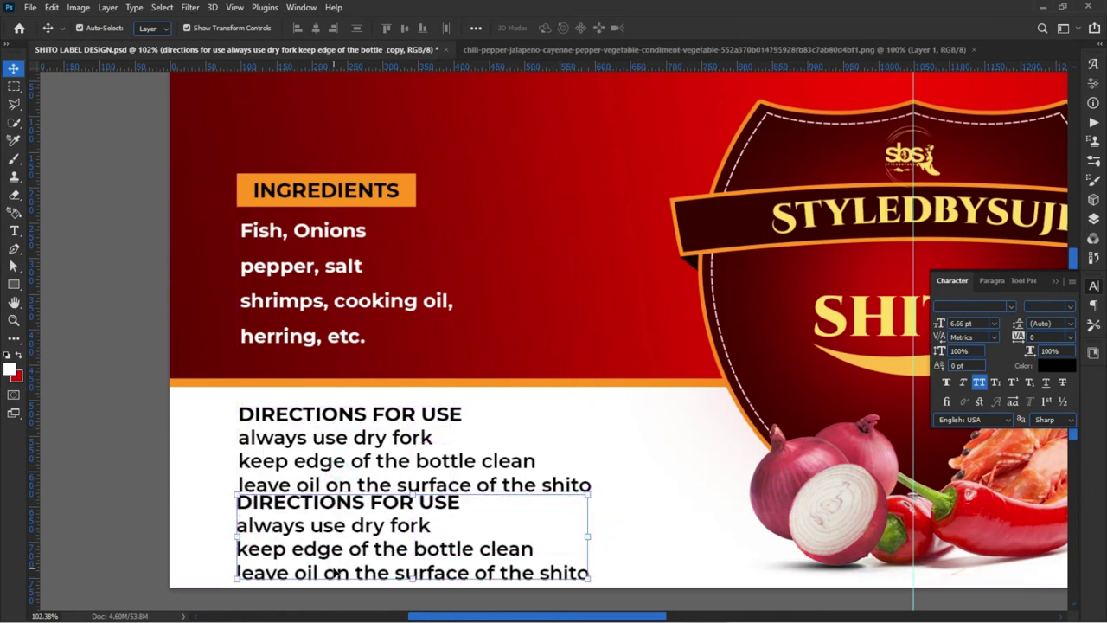
{"action": "double_click", "coordinate": [334, 572]}
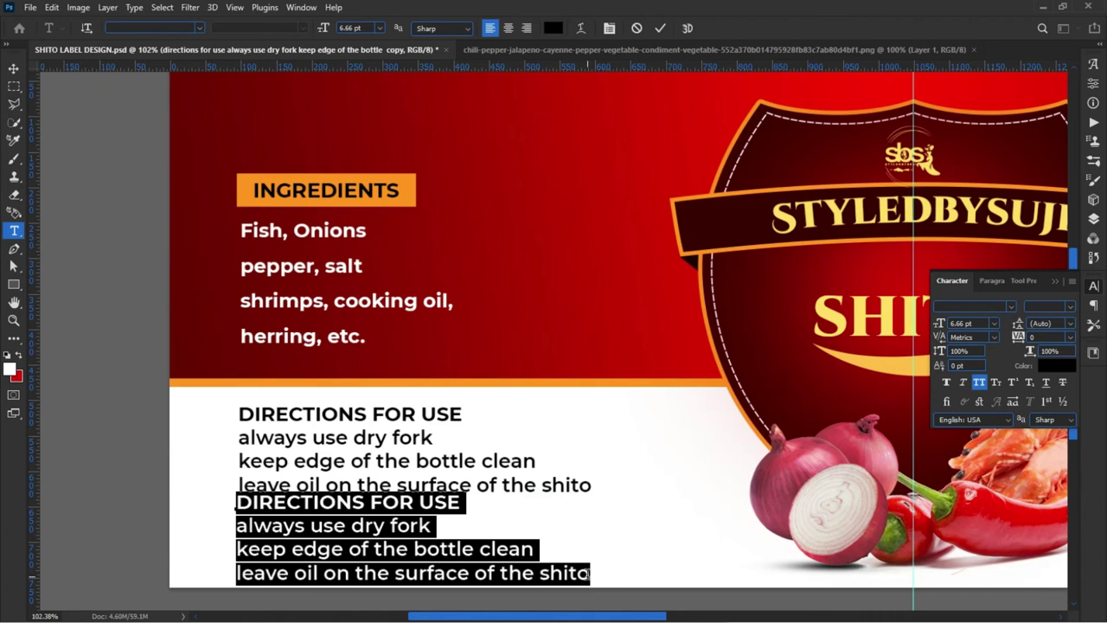
{"action": "mouse_move", "coordinate": [590, 578]}
{"action": "left_mouse_down"}
{"action": "mouse_move", "coordinate": [238, 555]}
{"action": "mouse_move", "coordinate": [173, 531]}
{"action": "left_mouse_up"}
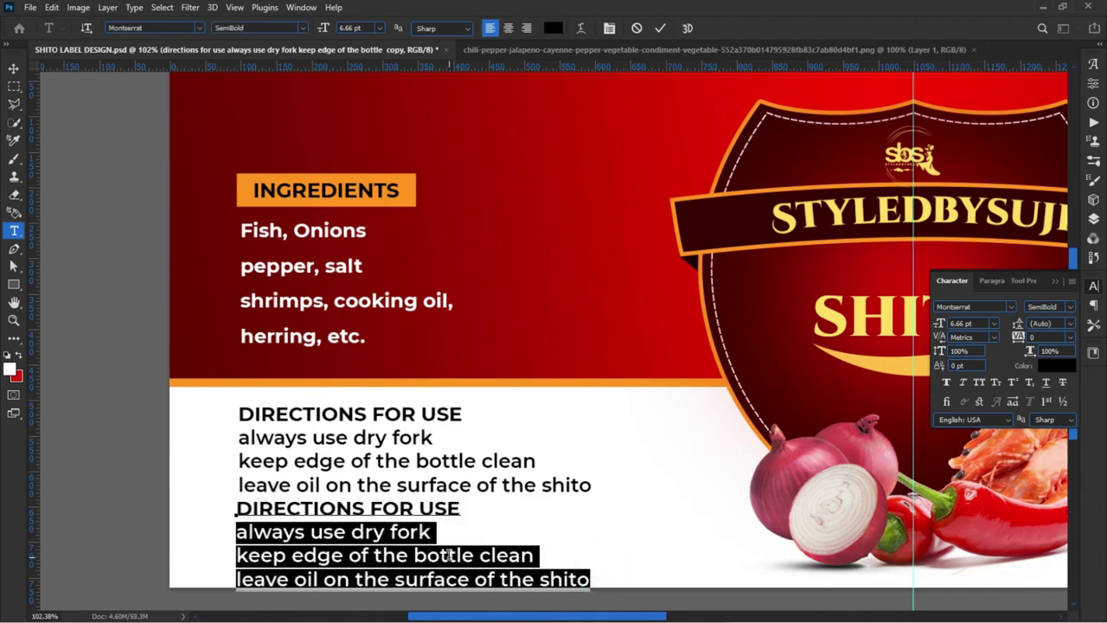
{"action": "left_click", "coordinate": [394, 544]}
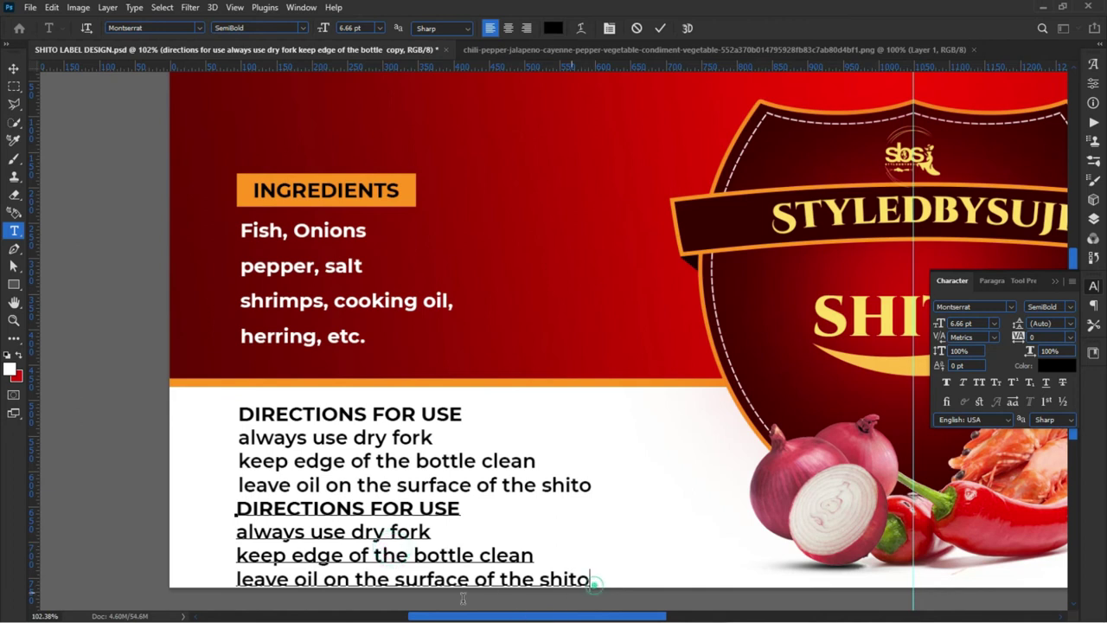
{"action": "left_click_drag", "start_coordinate": [592, 580], "coordinate": [130, 569]}
{"action": "key", "text": "shift+Up"}
{"action": "key", "text": "BackSpace"}
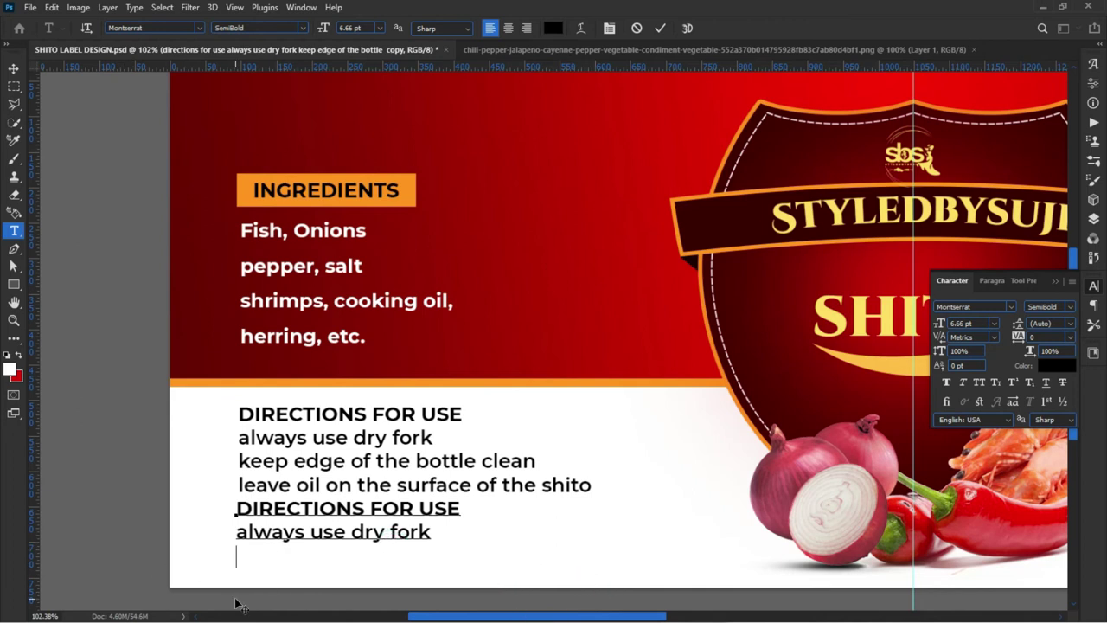
Remove the DIRECTIONS FOR USE line, leaving only 'always use dry fork'
{"action": "left_click_drag", "start_coordinate": [239, 604], "coordinate": [243, 611]}
{"action": "left_click", "coordinate": [239, 543], "text": "shift"}
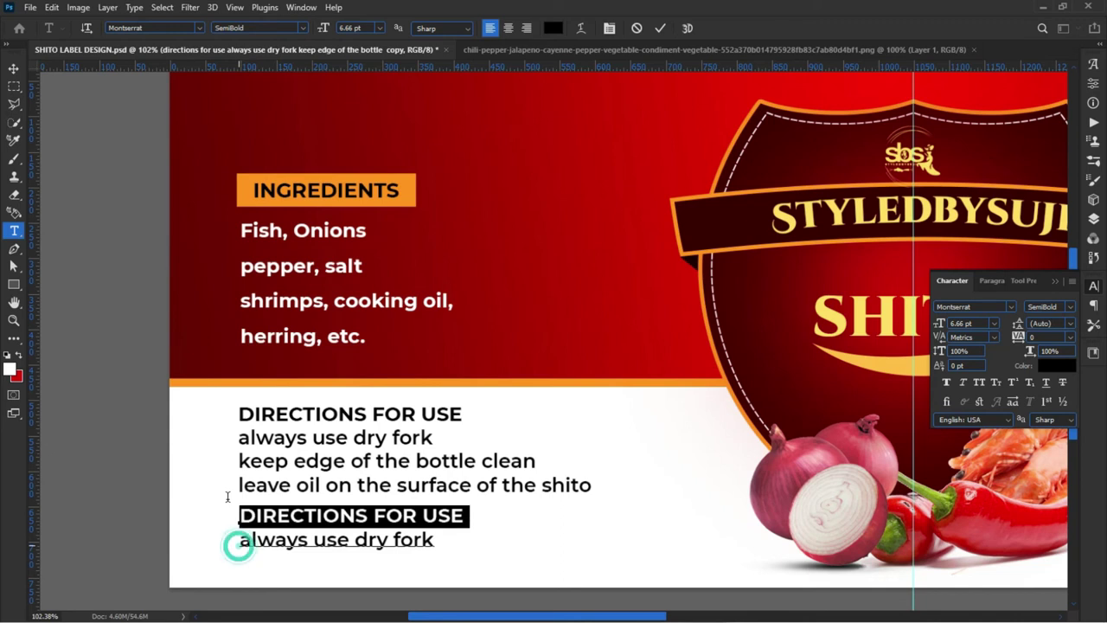
{"action": "key", "text": "BackSpace"}
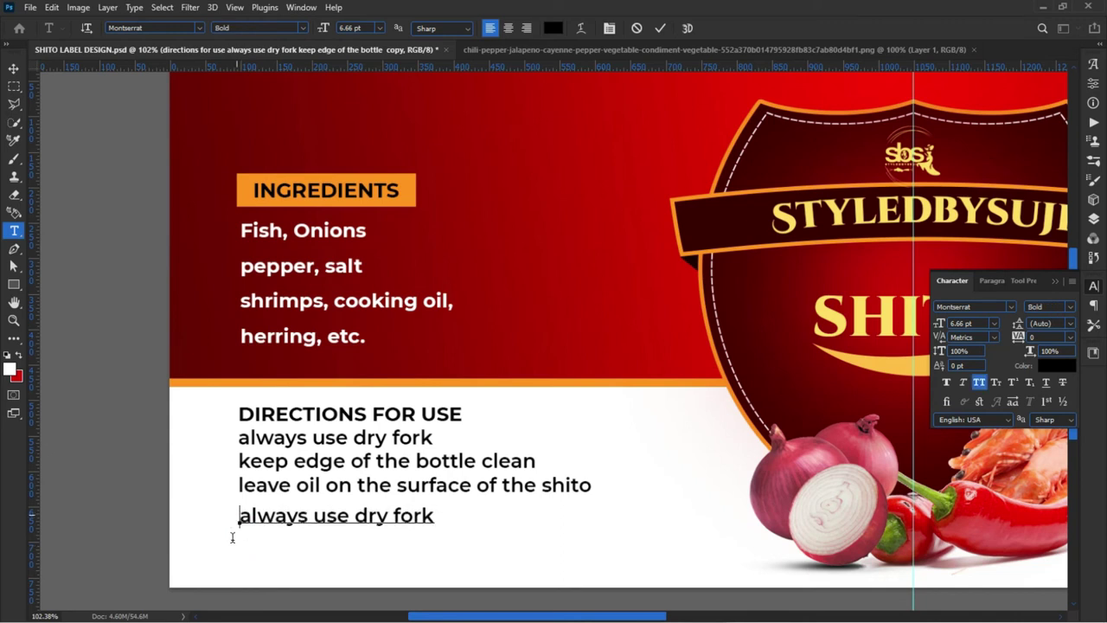
{"action": "left_click_drag", "start_coordinate": [238, 517], "coordinate": [497, 554]}
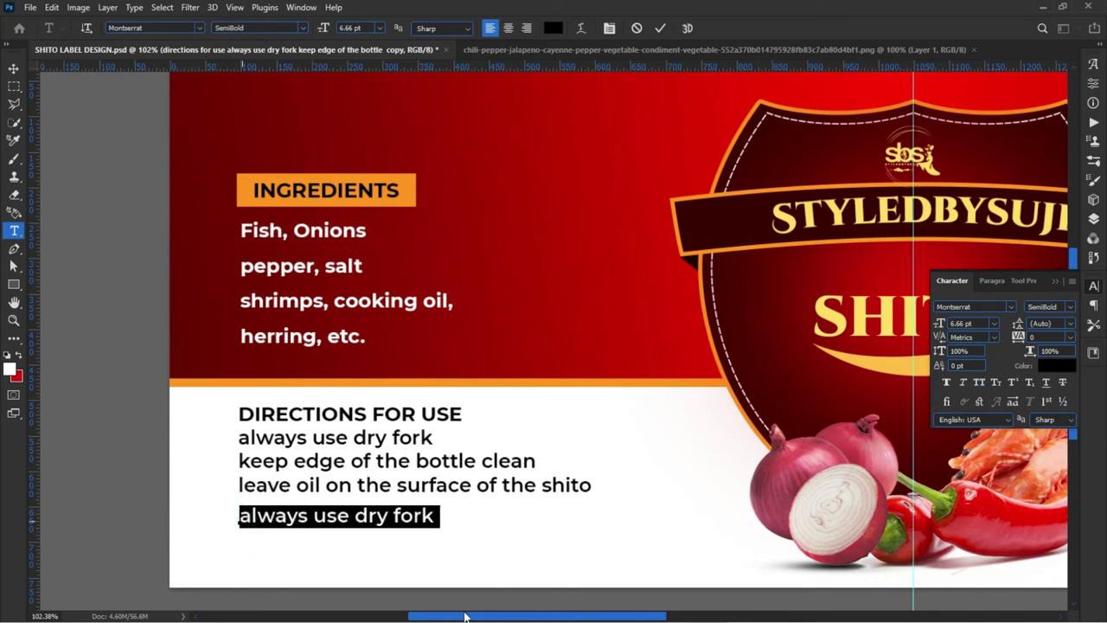
{"action": "key", "text": "super"}
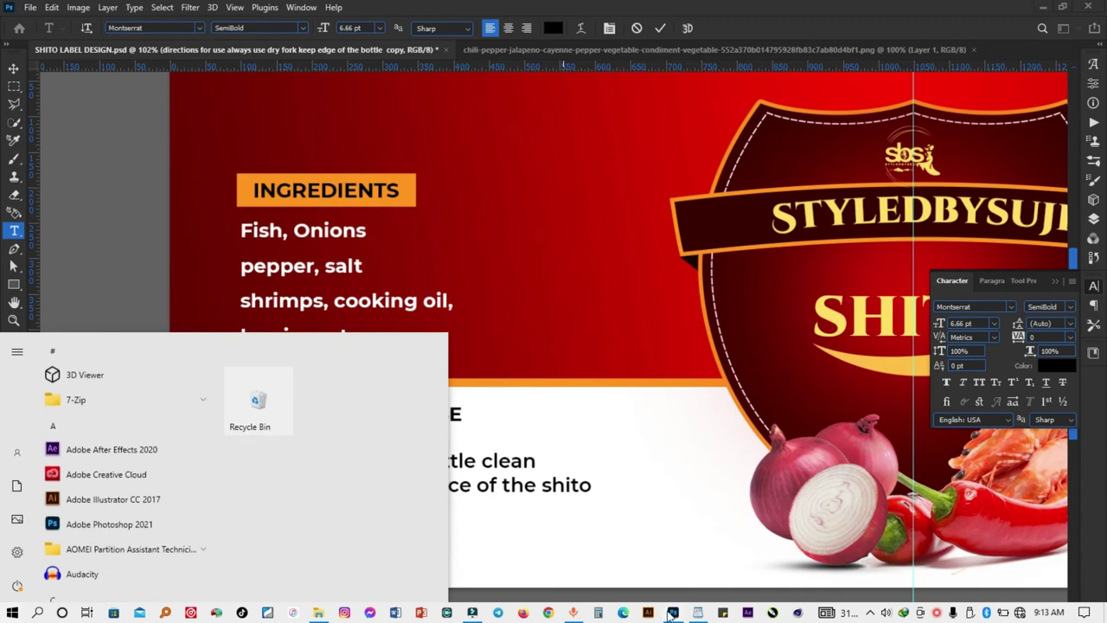
Copy the WordPad label text from 'storage' down to the contact phone number
{"action": "left_click", "coordinate": [698, 613]}
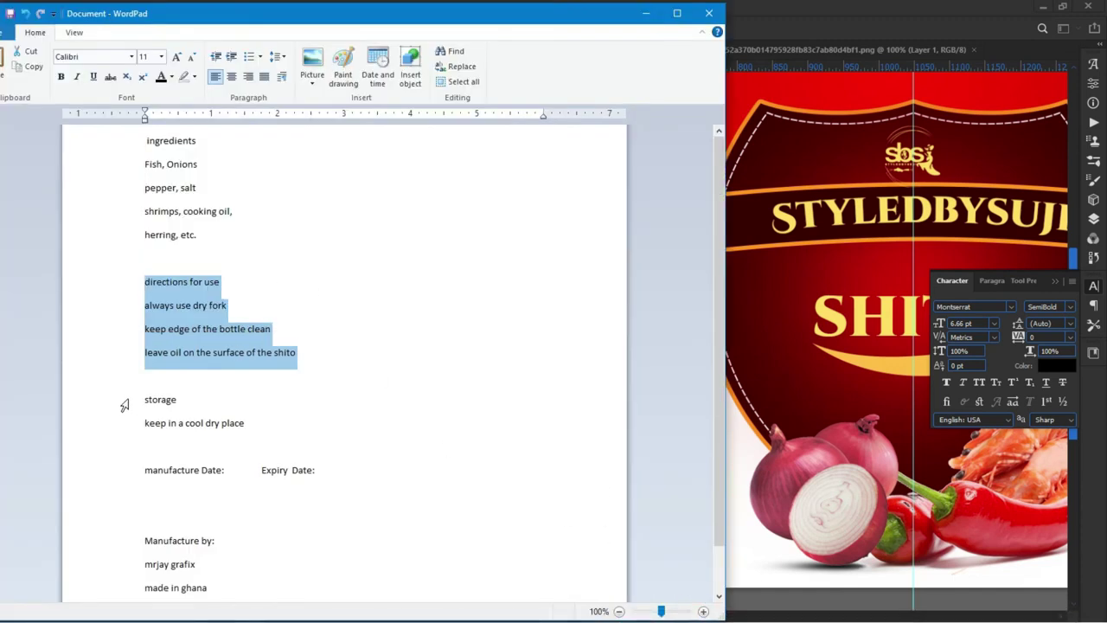
{"action": "mouse_move", "coordinate": [145, 399]}
{"action": "left_mouse_down"}
{"action": "mouse_move", "coordinate": [180, 419]}
{"action": "mouse_move", "coordinate": [273, 425]}
{"action": "left_mouse_up"}
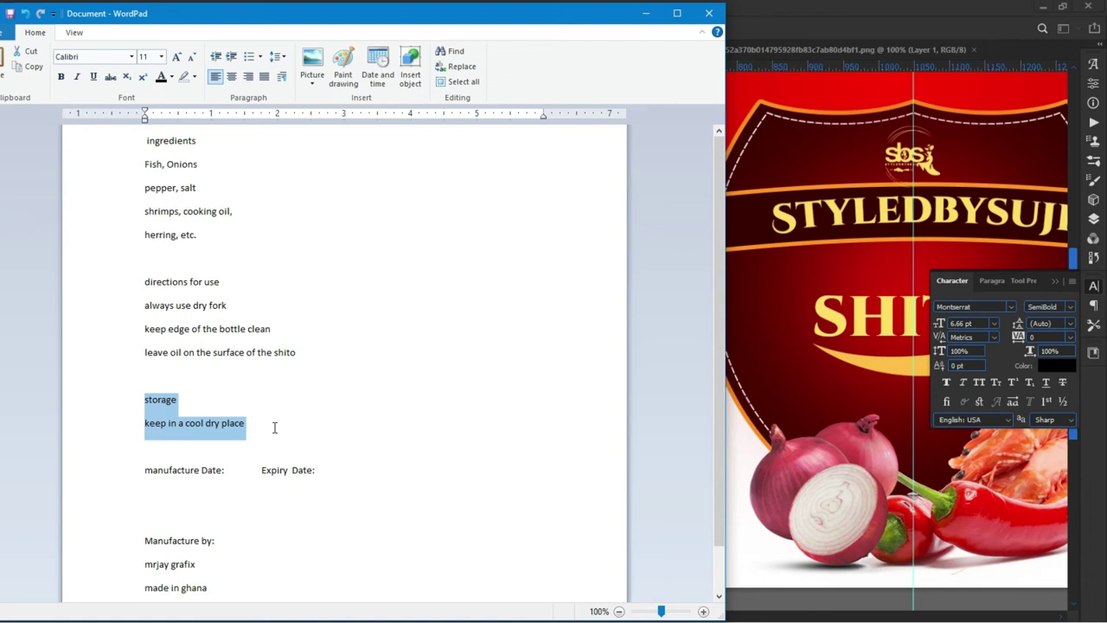
{"action": "mouse_move", "coordinate": [274, 428]}
{"action": "left_mouse_down"}
{"action": "mouse_move", "coordinate": [323, 522]}
{"action": "mouse_move", "coordinate": [331, 604]}
{"action": "left_mouse_up"}
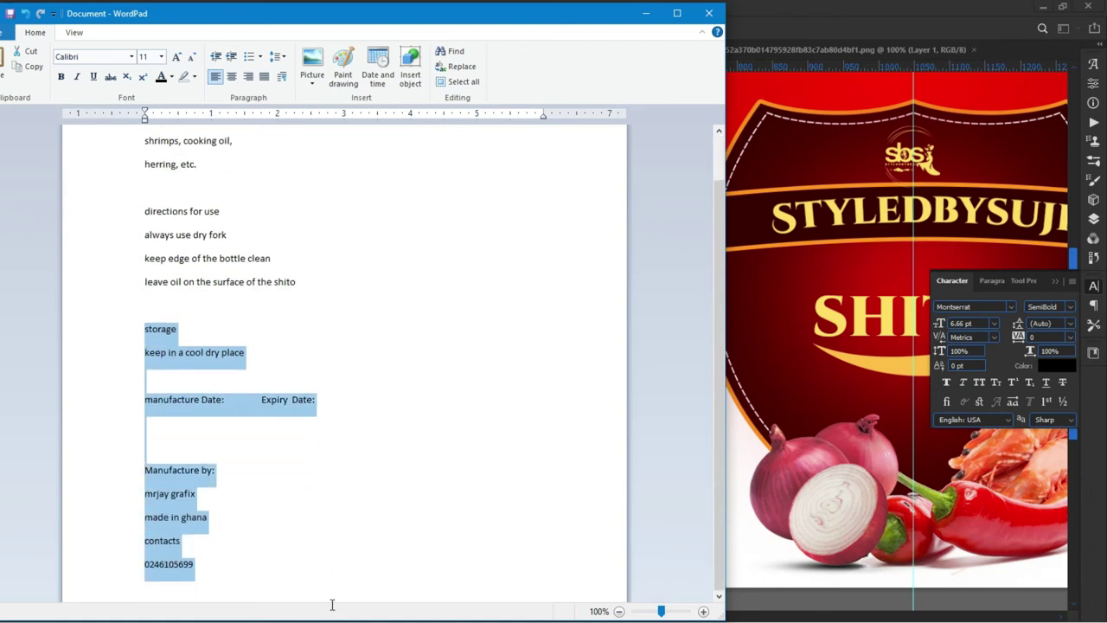
{"action": "key", "text": "ctrl+c"}
Return to Photoshop and commit the pending text edit
{"action": "left_click", "coordinate": [863, 325]}
{"action": "key", "text": "ctrl+Return"}
{"action": "key", "text": "v"}
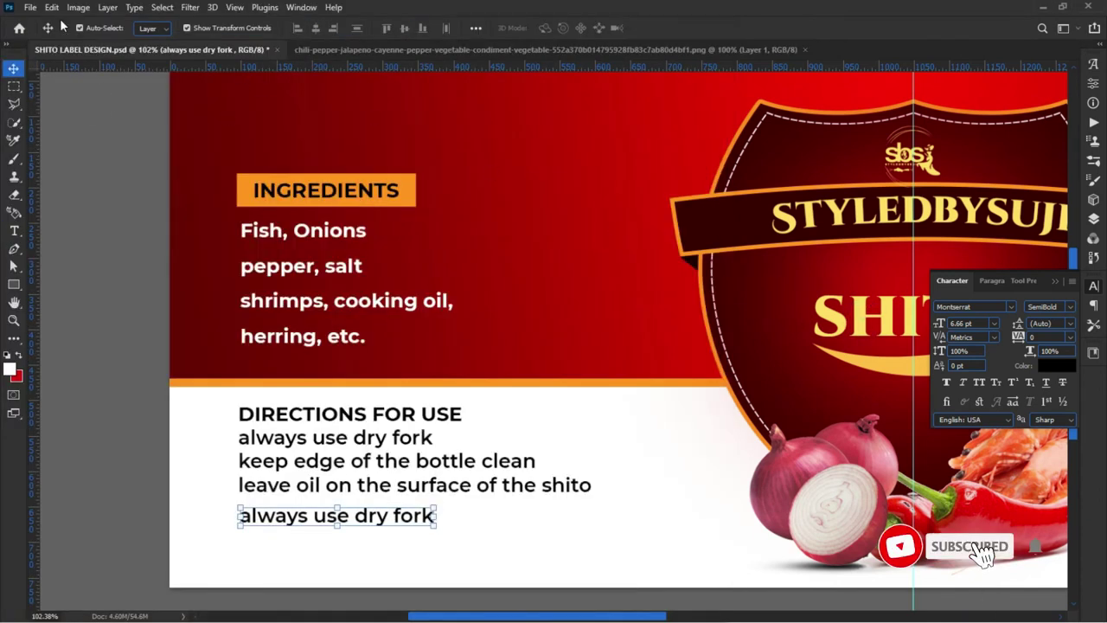
{"action": "left_click", "coordinate": [31, 7]}
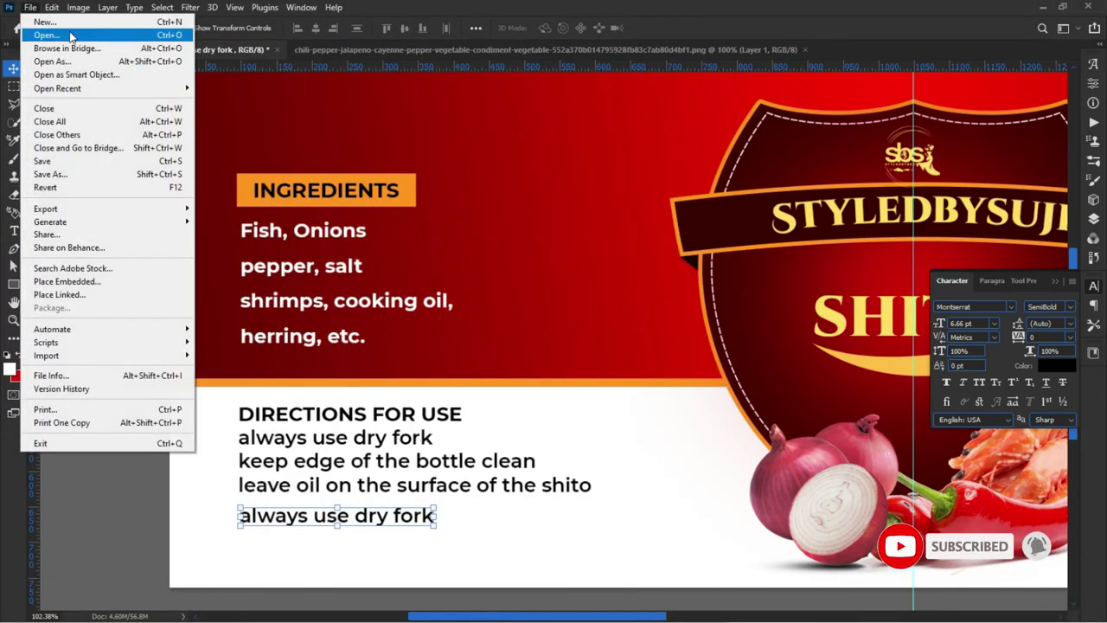
Create a blank 2480 × 3508 px document from the A4 print preset
{"action": "left_click", "coordinate": [45, 22]}
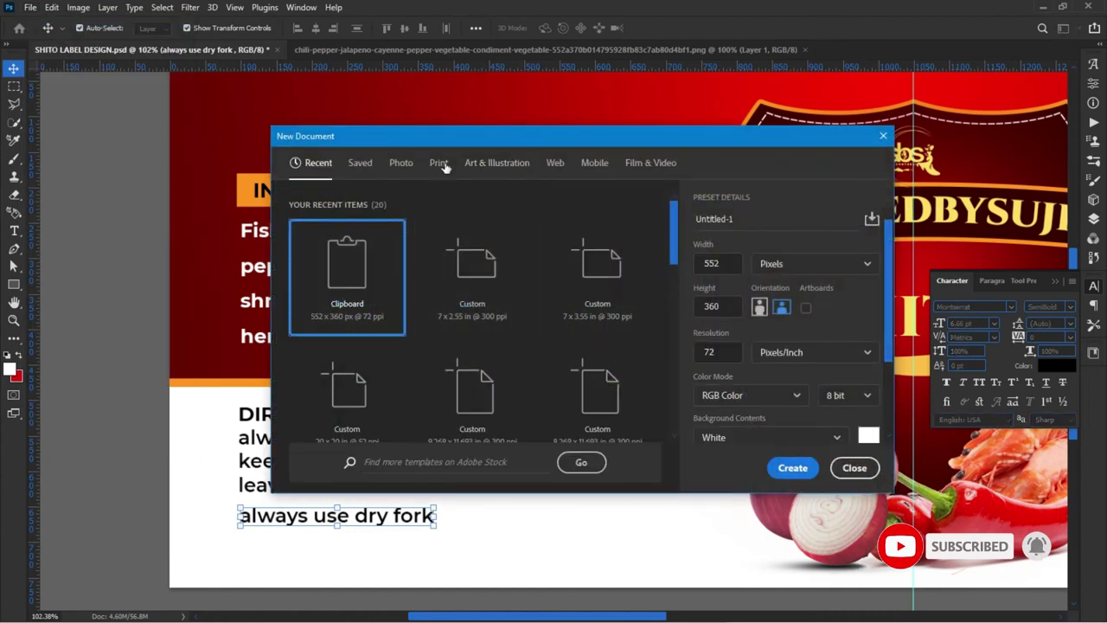
{"action": "left_click", "coordinate": [438, 162]}
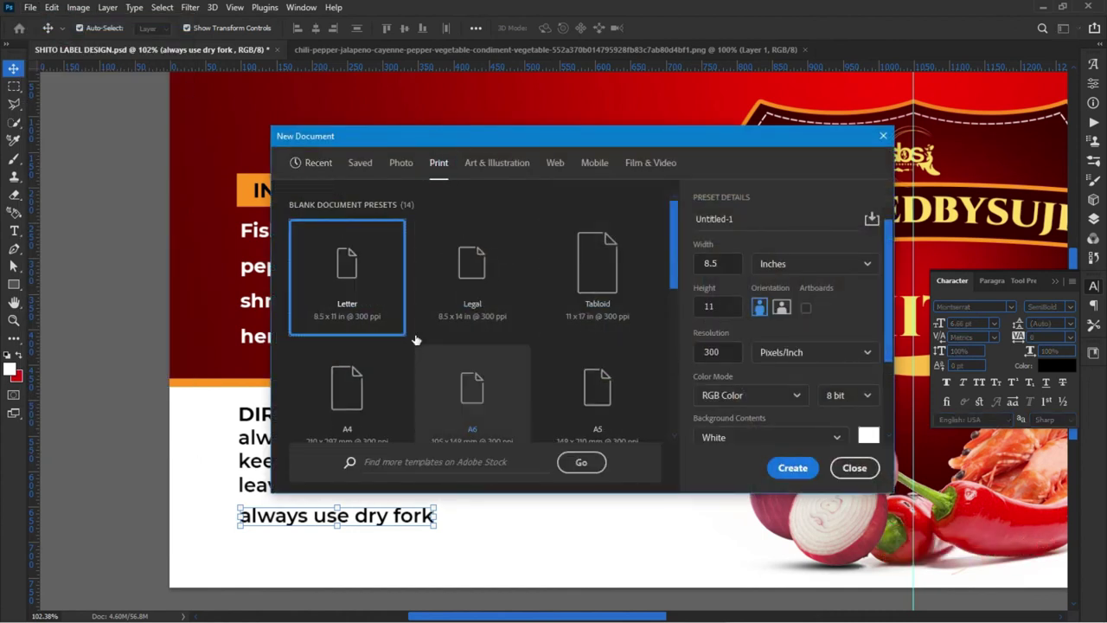
{"action": "scroll", "coordinate": [541, 339], "scroll_direction": "down", "scroll_amount": 1}
{"action": "double_click", "coordinate": [319, 346]}
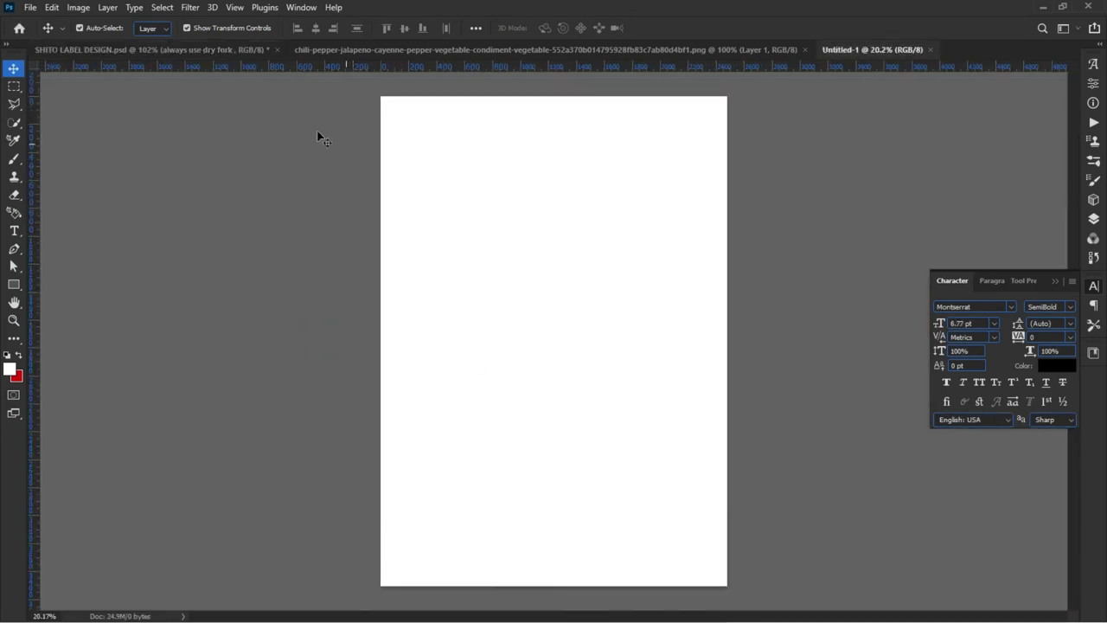
Check the canvas size without changes, then flip the canvas horizontally
{"action": "left_click", "coordinate": [78, 8]}
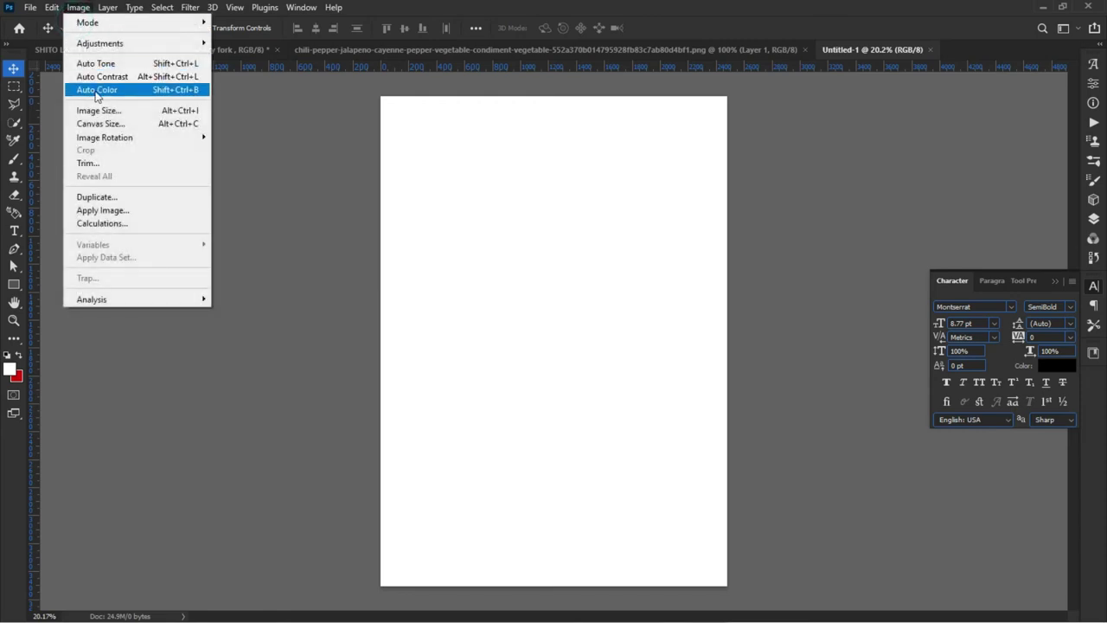
{"action": "left_click", "coordinate": [201, 127]}
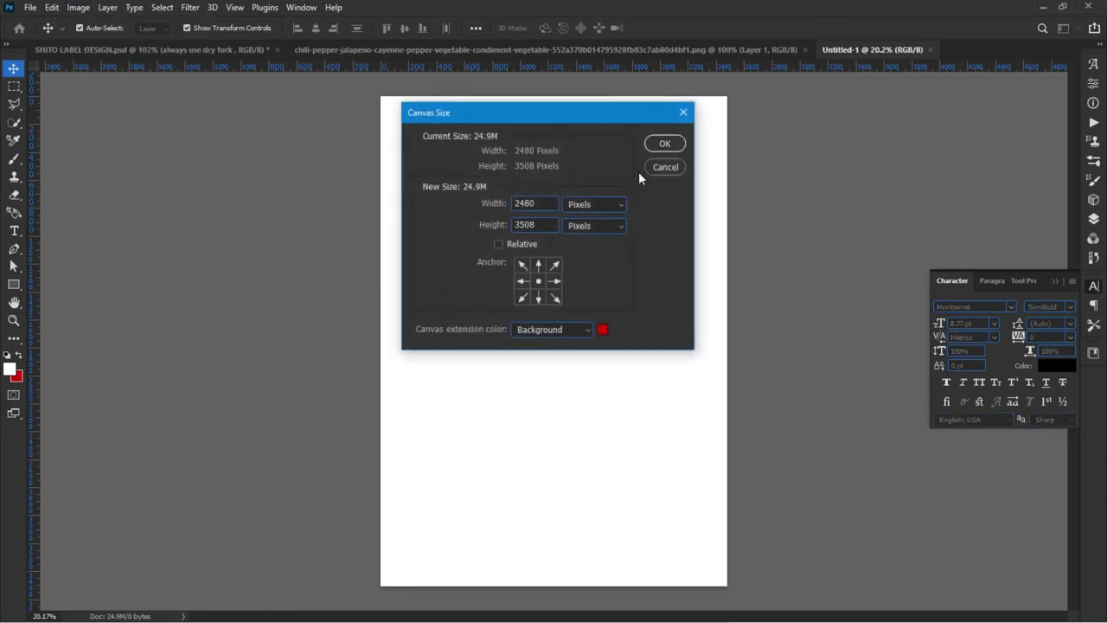
{"action": "left_click", "coordinate": [664, 167]}
{"action": "left_click", "coordinate": [73, 8]}
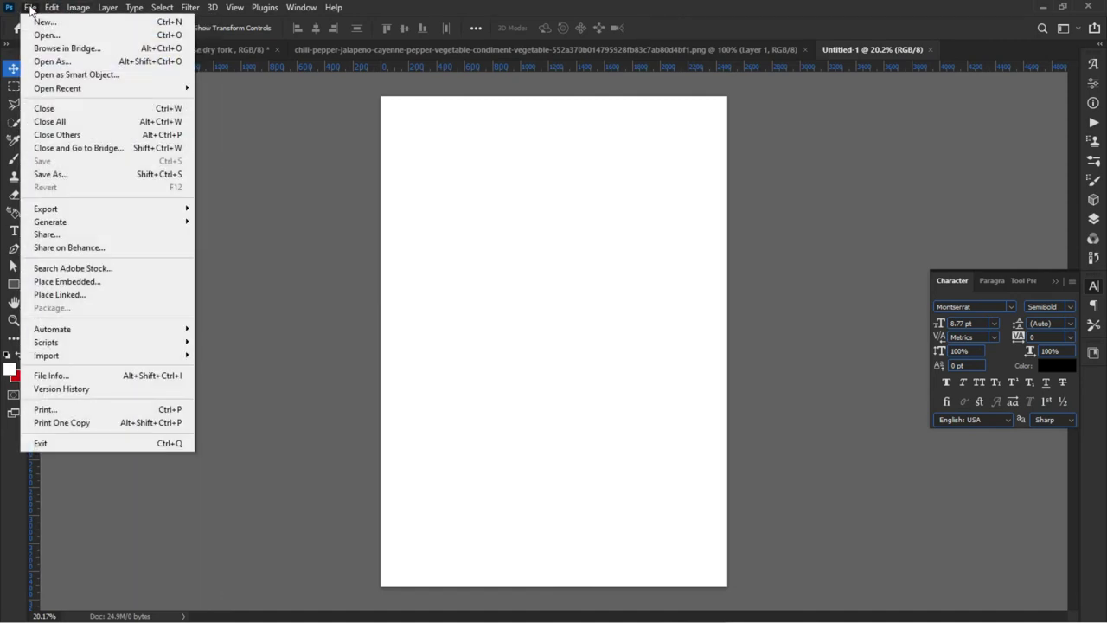
{"action": "mouse_move", "coordinate": [105, 138]}
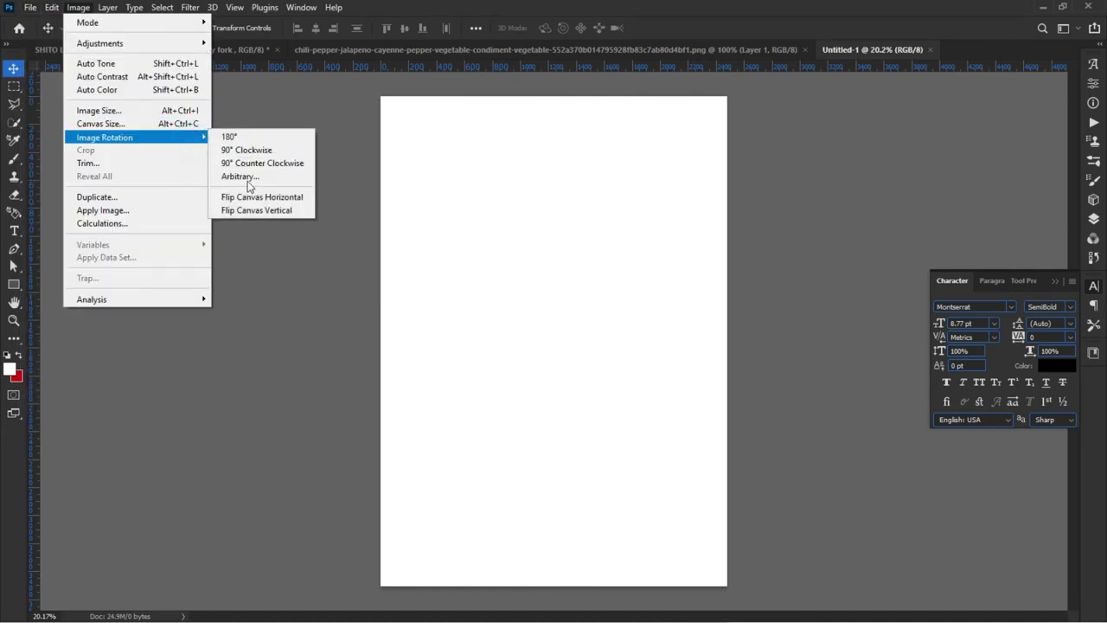
{"action": "left_click", "coordinate": [251, 197]}
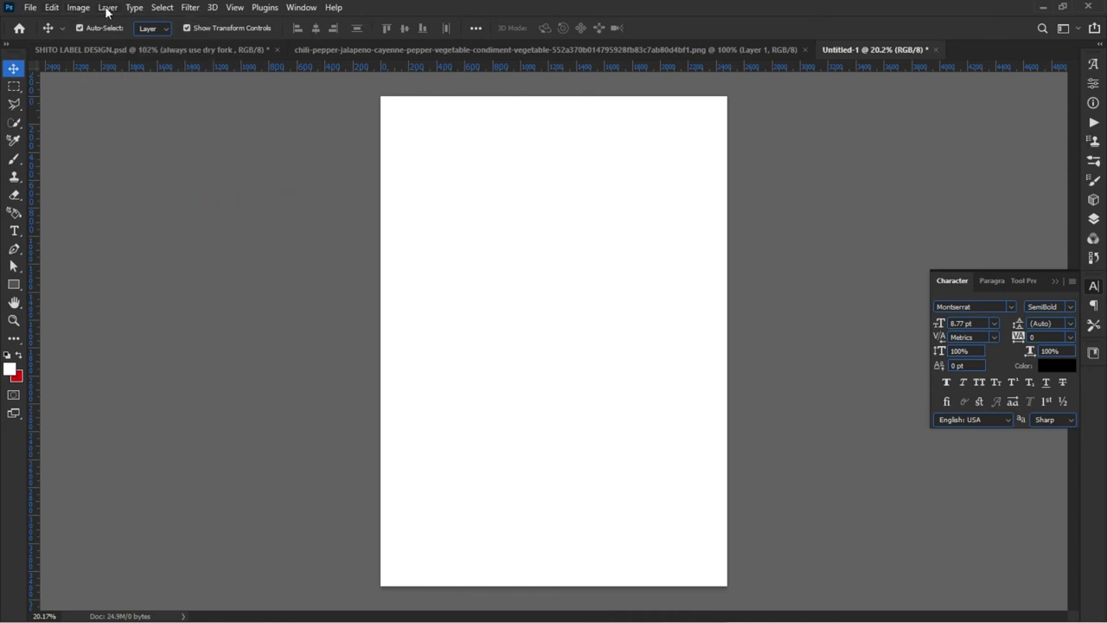
Rotate the canvas to landscape and draw a page-wide text frame at 28 pt
{"action": "left_click", "coordinate": [107, 8]}
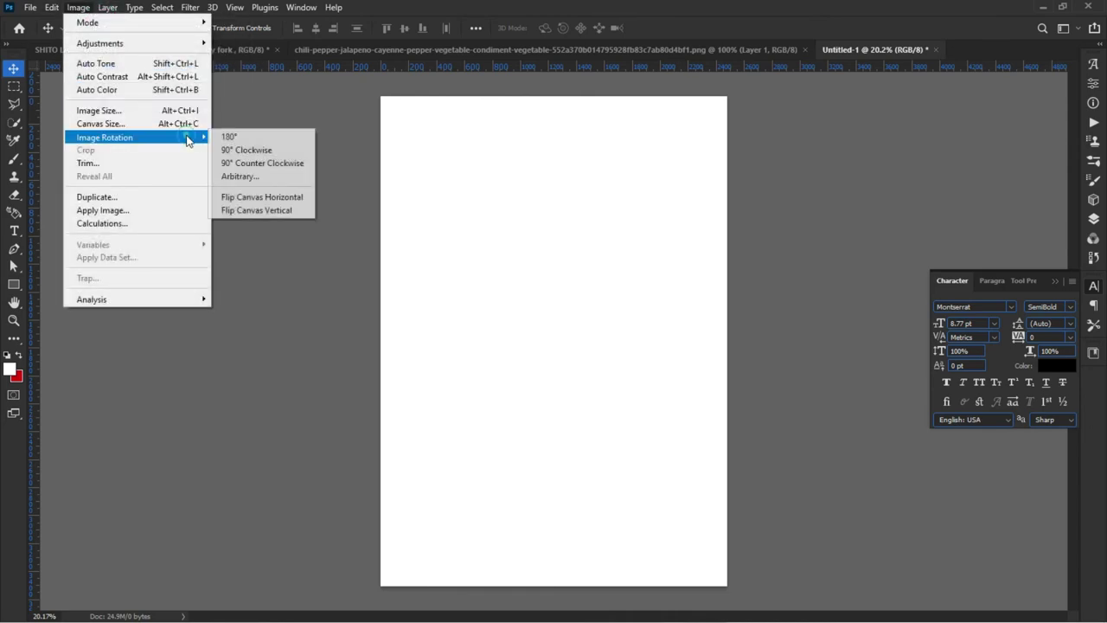
{"action": "left_click", "coordinate": [260, 163]}
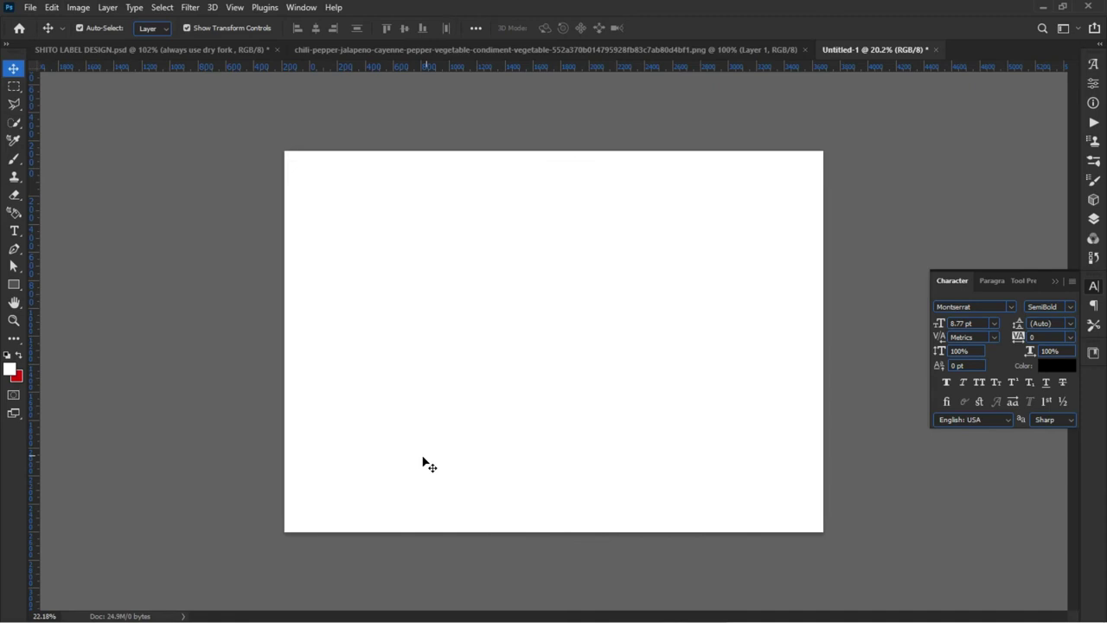
{"action": "scroll", "coordinate": [424, 461], "scroll_direction": "up", "scroll_amount": 1}
{"action": "key", "text": "t"}
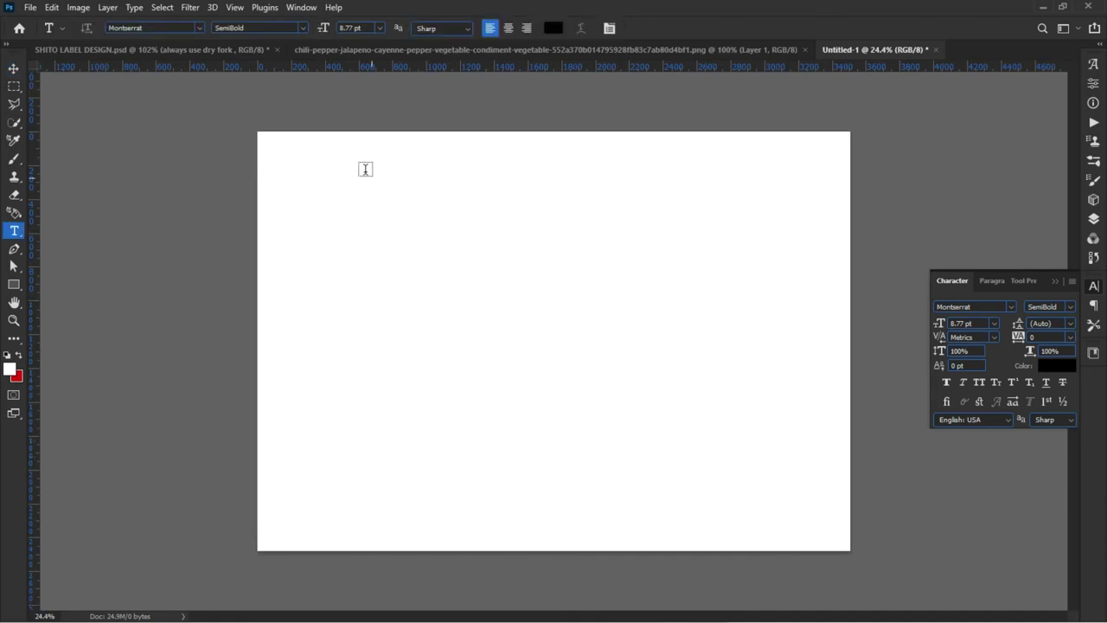
{"action": "left_click_drag", "start_coordinate": [322, 178], "coordinate": [740, 495]}
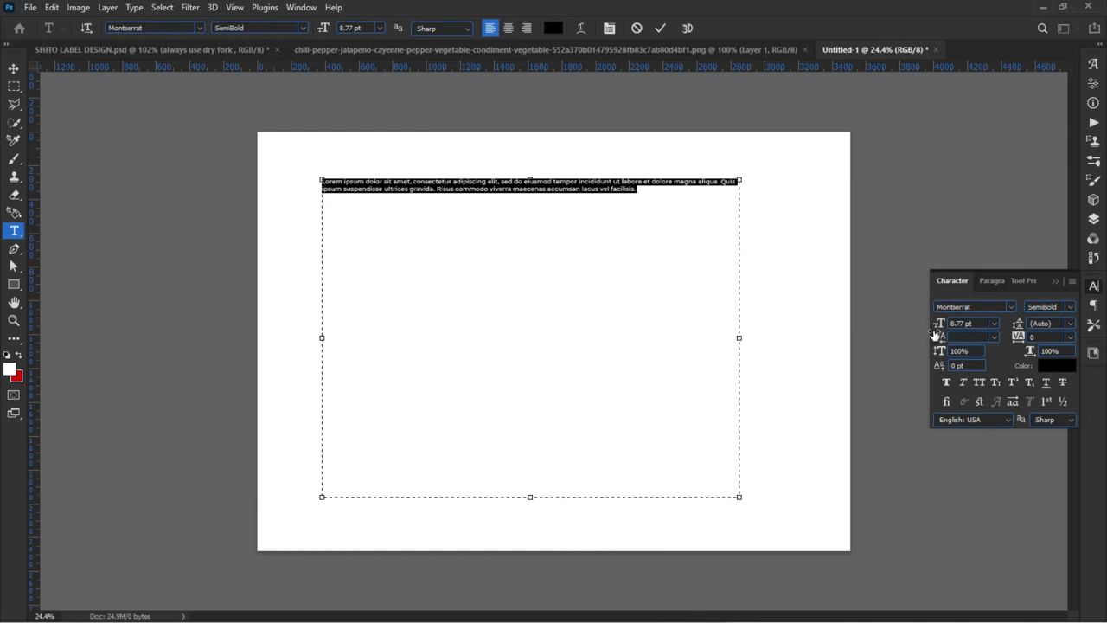
{"action": "left_click_drag", "start_coordinate": [943, 328], "coordinate": [953, 336]}
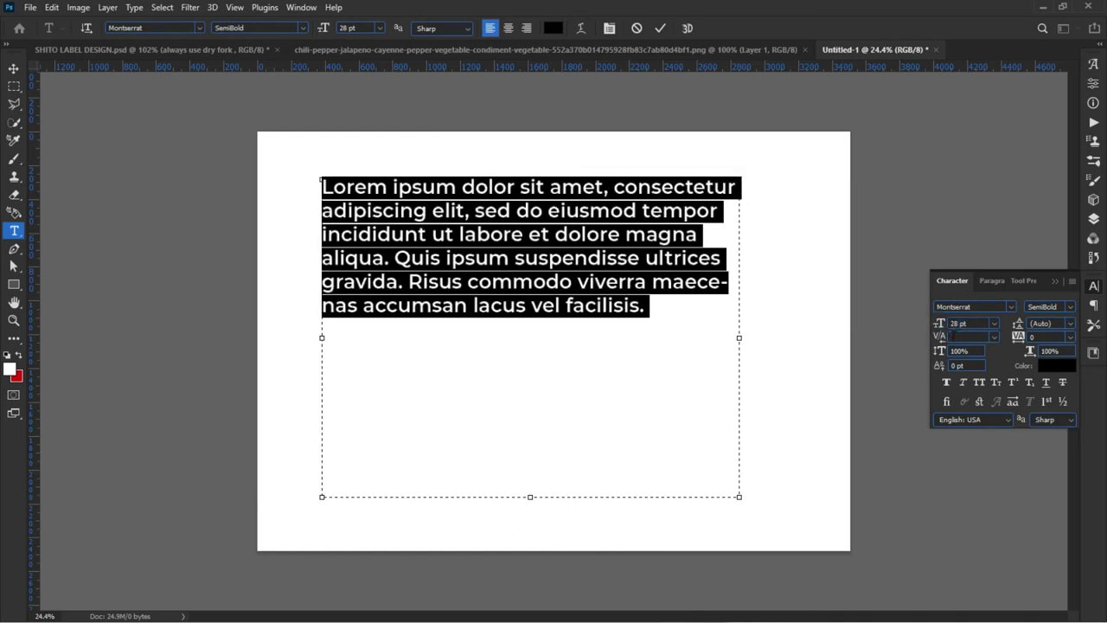
Paste and commit the copied label text, then close the chili-pepper image document
{"action": "key", "text": "ctrl+v"}
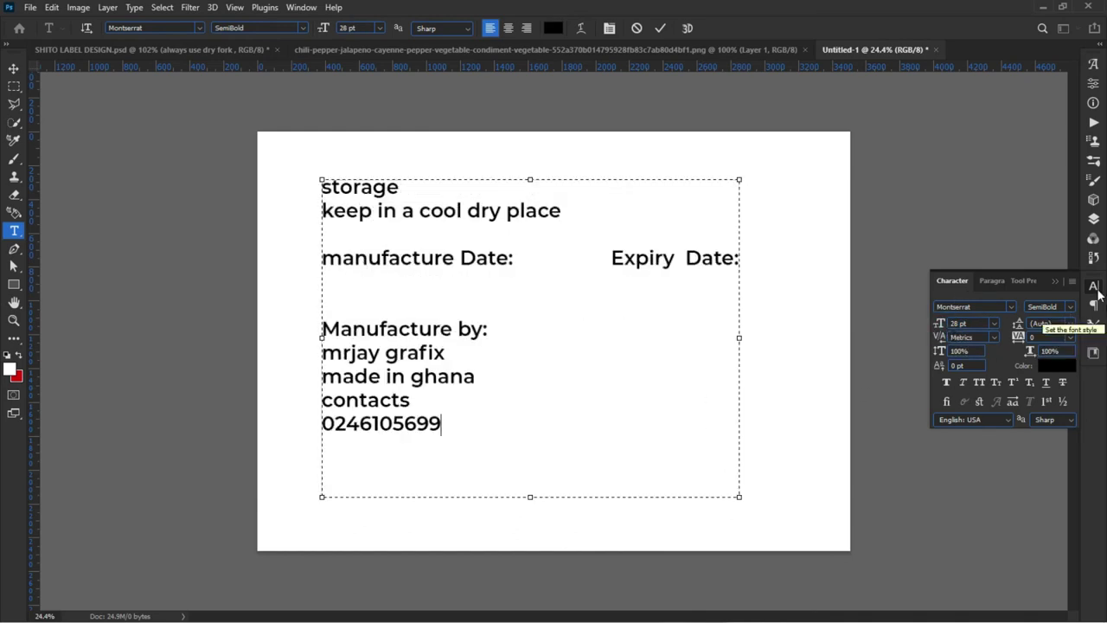
{"action": "left_click", "coordinate": [92, 149]}
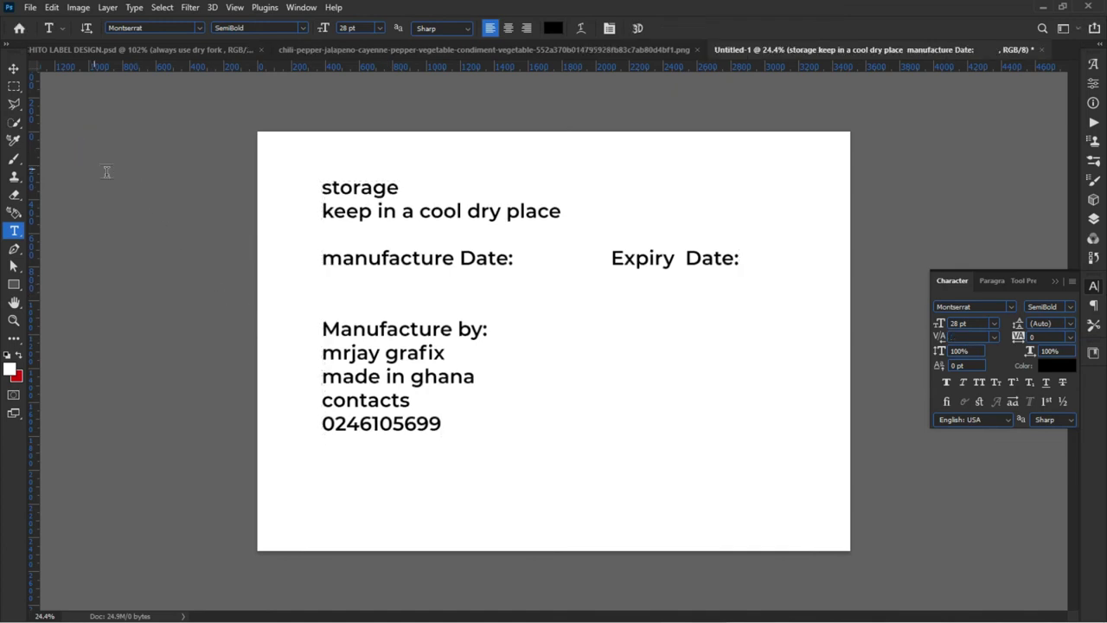
{"action": "left_click", "coordinate": [417, 51]}
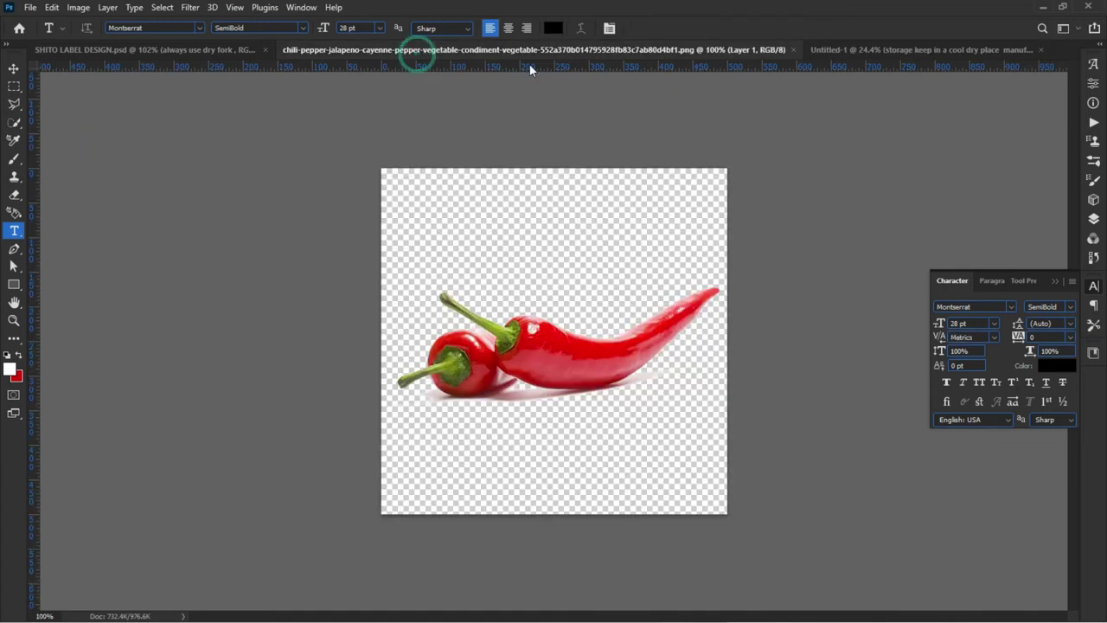
{"action": "left_click", "coordinate": [793, 49]}
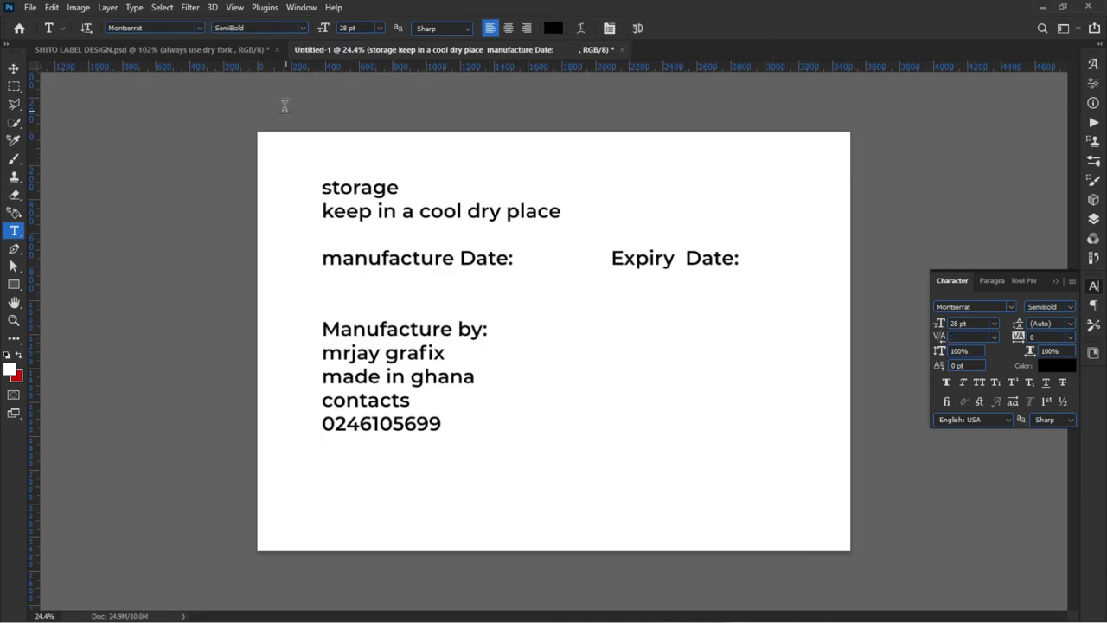
Cut the storage and cool-dry-place lines from the Untitled-1 text
{"action": "left_click", "coordinate": [14, 69]}
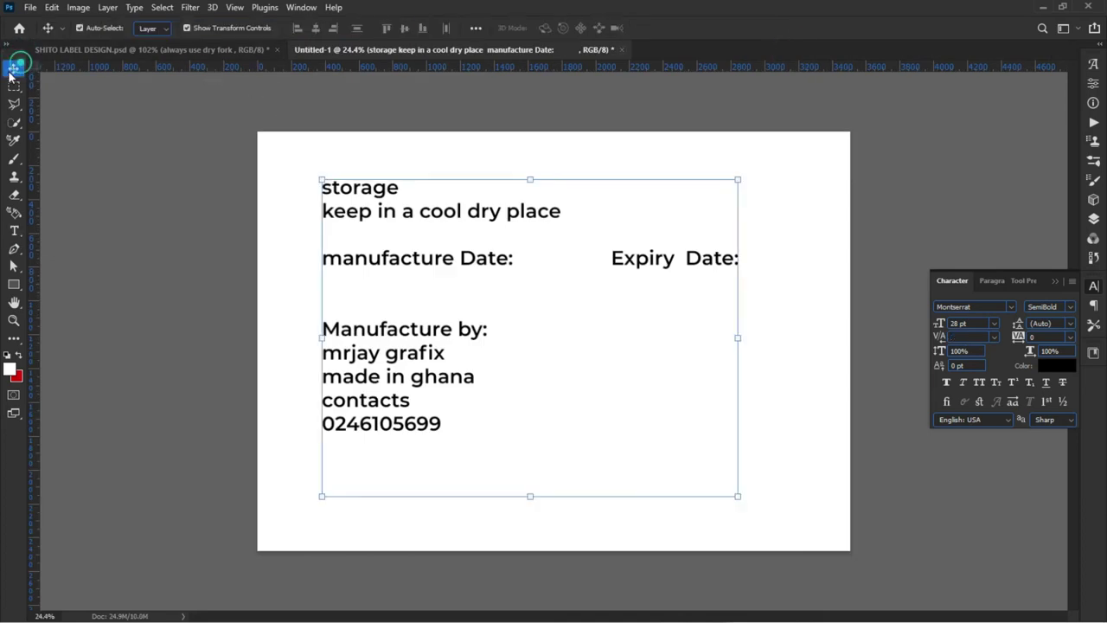
{"action": "left_click", "coordinate": [98, 273]}
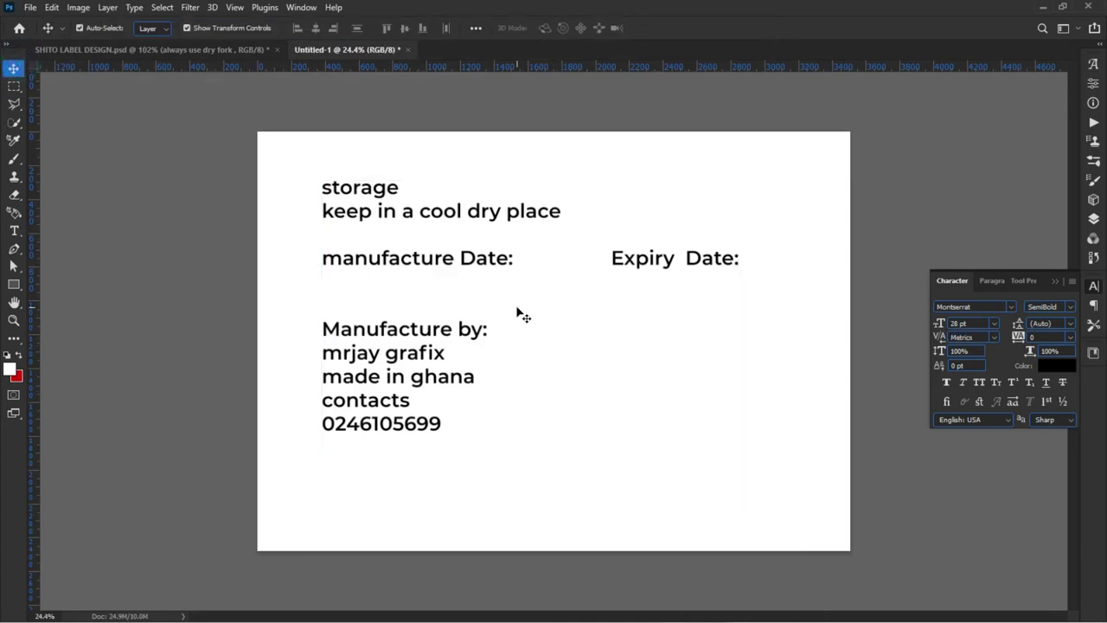
{"action": "double_click", "coordinate": [448, 230]}
{"action": "left_click_drag", "start_coordinate": [563, 215], "coordinate": [246, 182]}
{"action": "key", "text": "ctrl+c"}
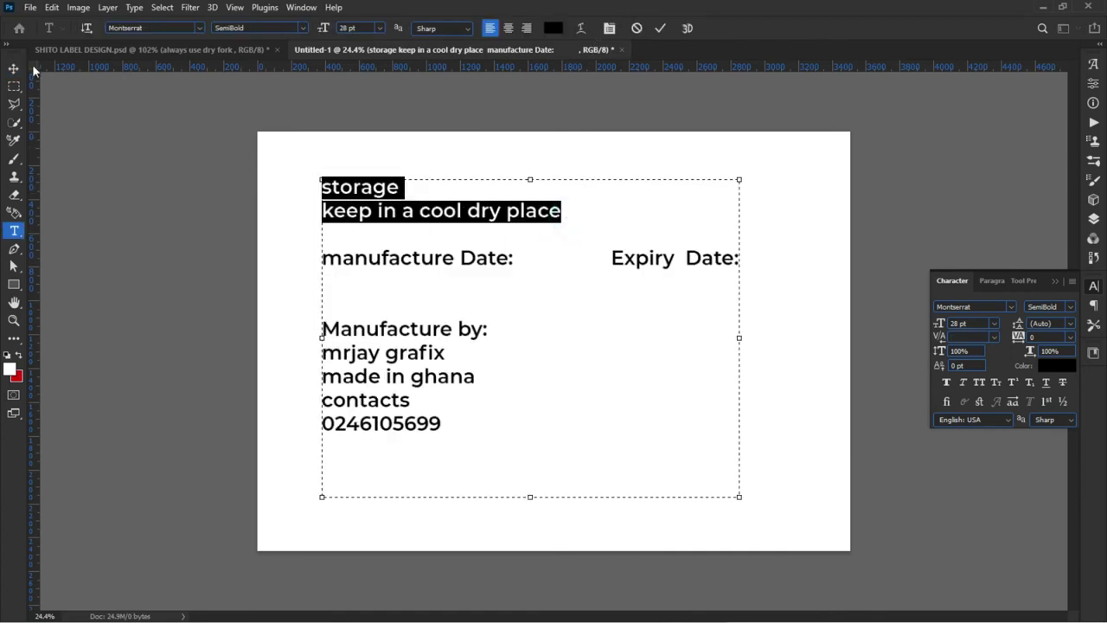
{"action": "left_click", "coordinate": [76, 7]}
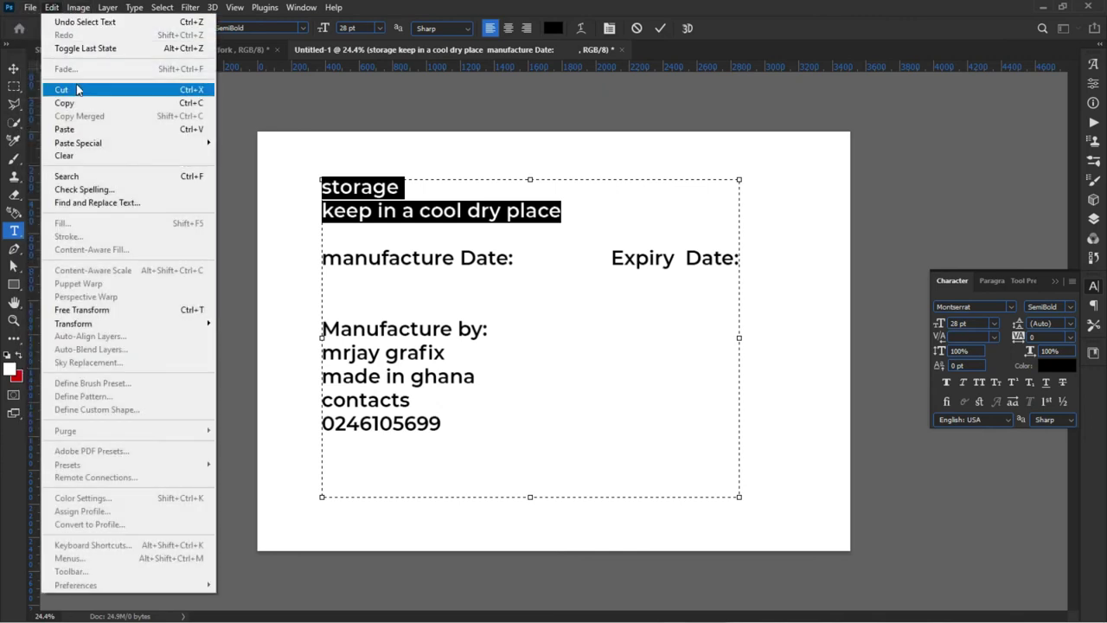
{"action": "left_click", "coordinate": [77, 90]}
In SHITO LABEL DESIGN, cancel a paste and move the dry-fork line slightly lower
{"action": "left_click", "coordinate": [30, 7]}
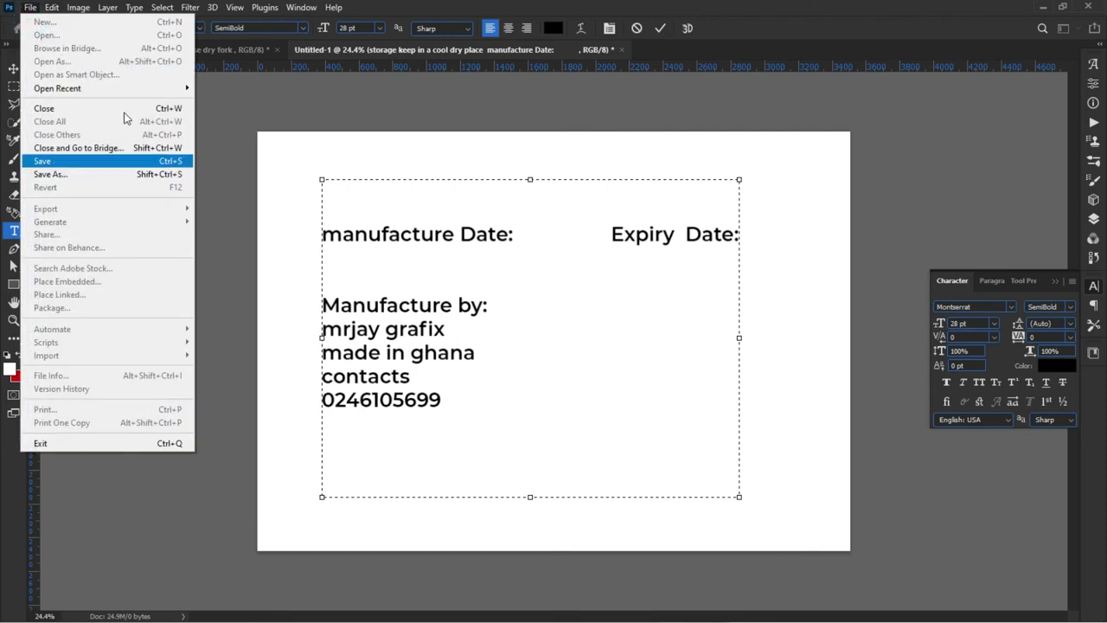
{"action": "left_click", "coordinate": [239, 50]}
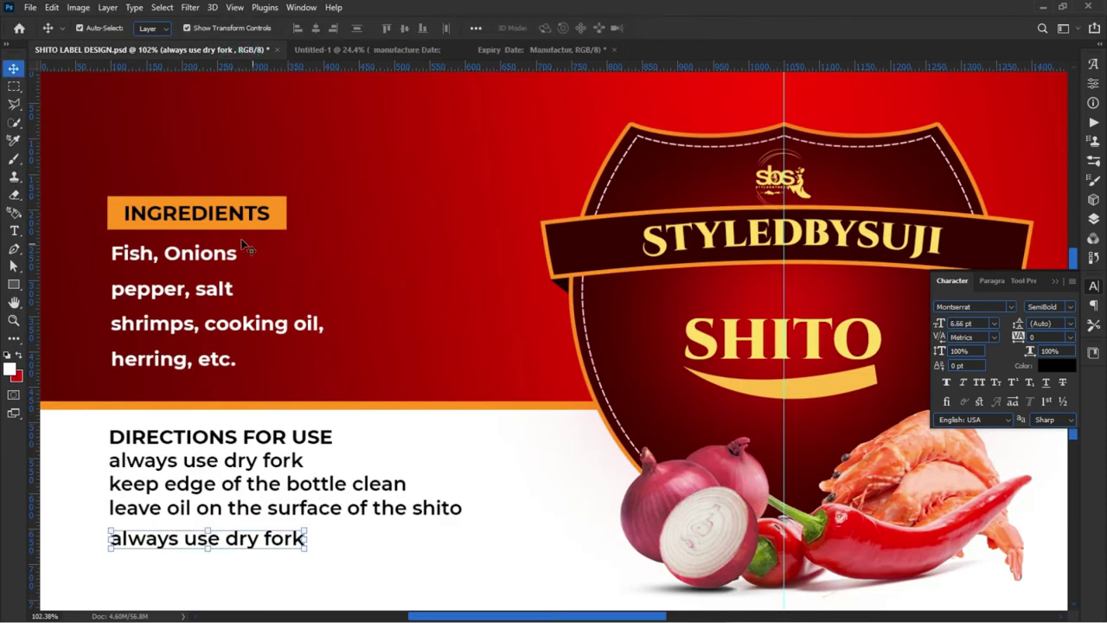
{"action": "double_click", "coordinate": [199, 540]}
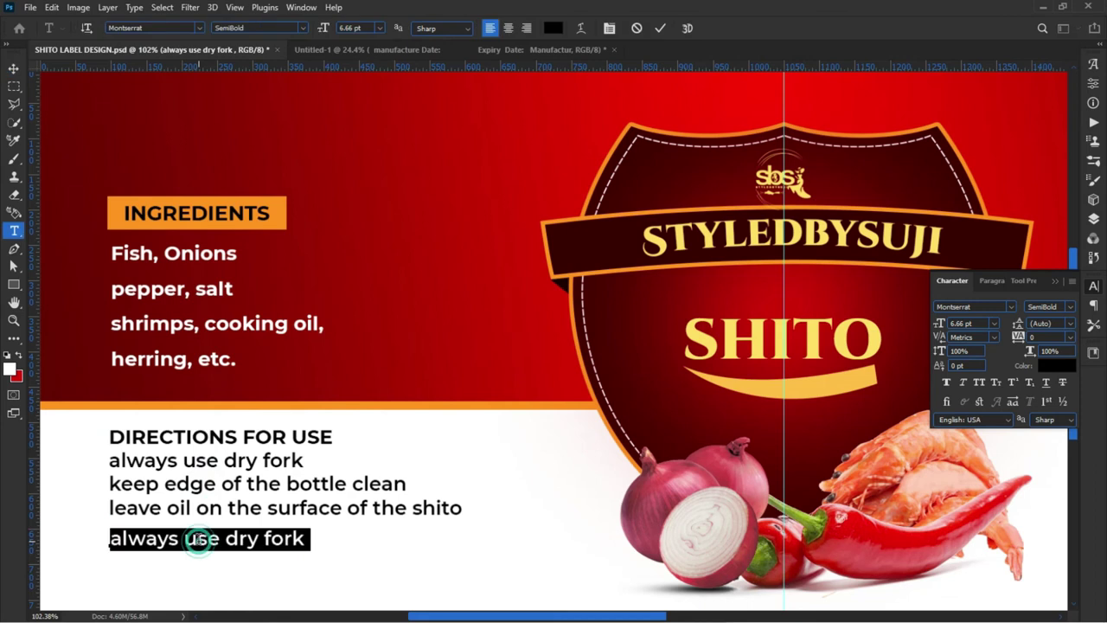
{"action": "key", "text": "ctrl+v"}
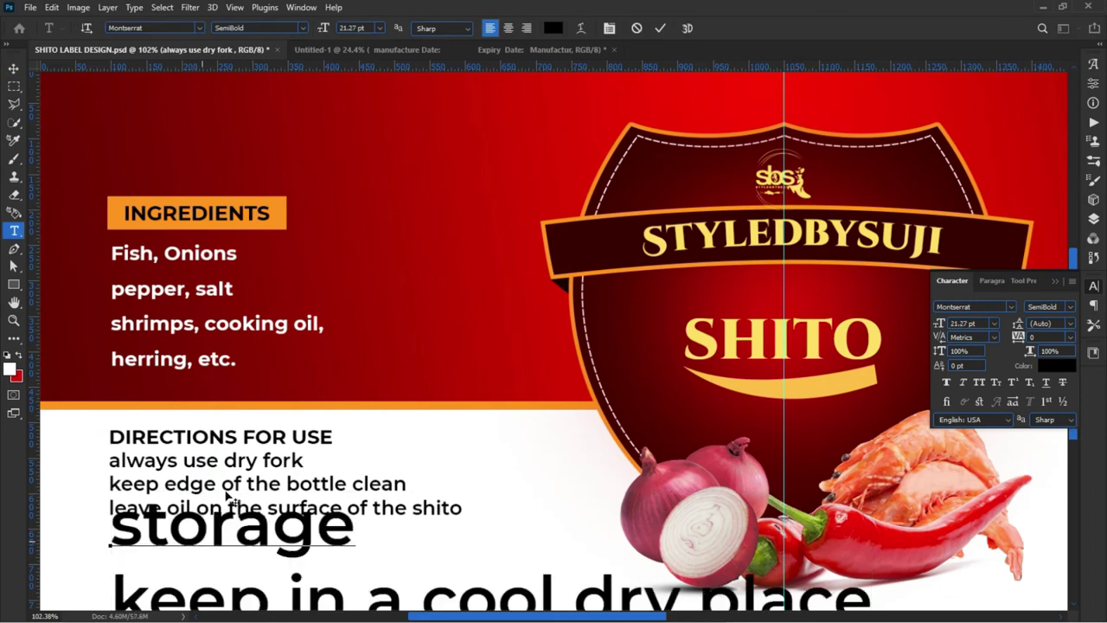
{"action": "left_click", "coordinate": [637, 28]}
{"action": "key", "text": "v"}
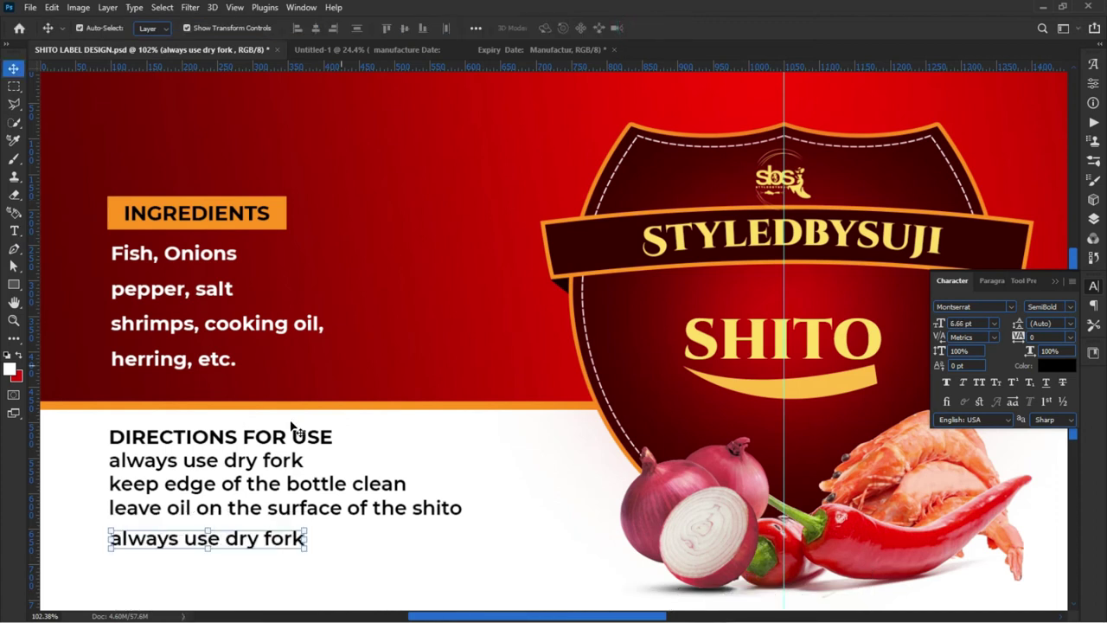
{"action": "left_click_drag", "start_coordinate": [247, 548], "coordinate": [251, 559]}
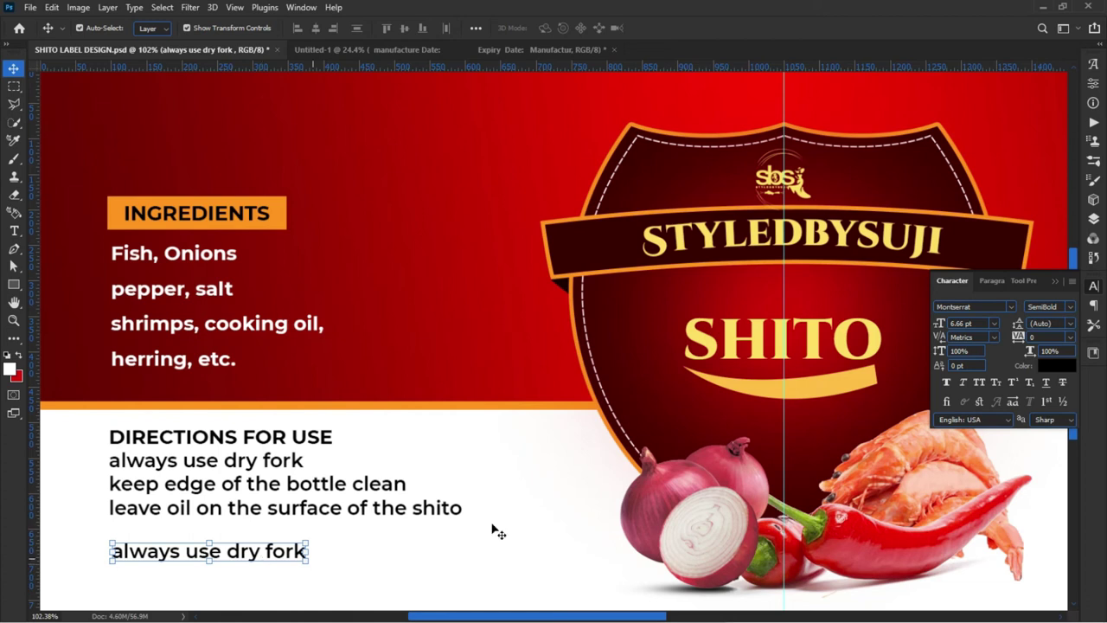
Copy the 6.66 pt font size value from the Character panel
{"action": "left_click", "coordinate": [951, 323]}
{"action": "right_click", "coordinate": [960, 323]}
{"action": "left_click", "coordinate": [988, 368]}
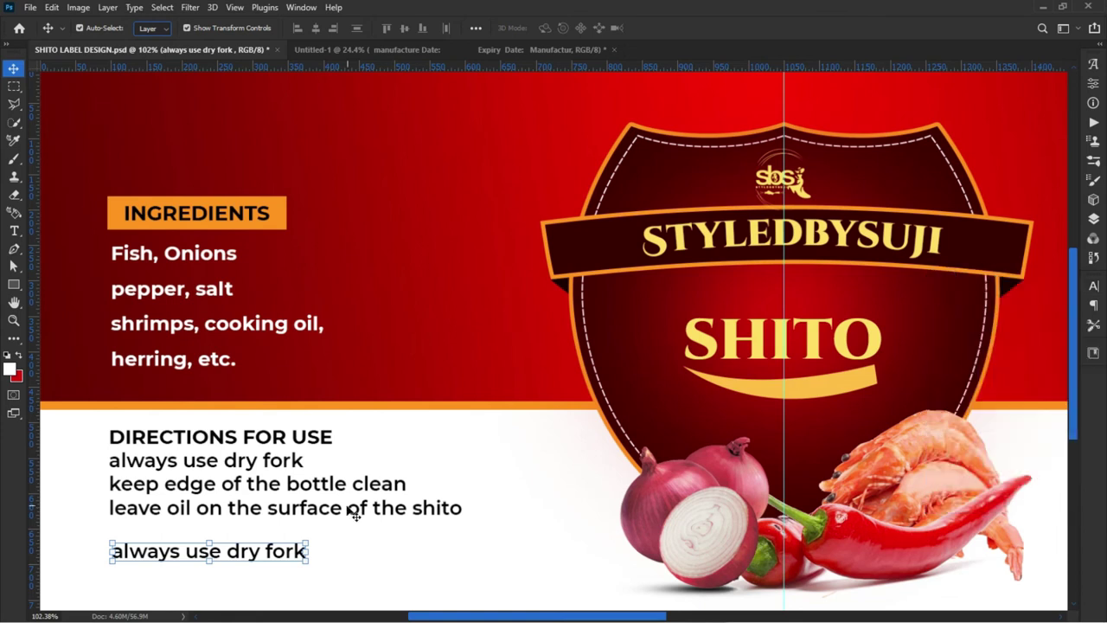
{"action": "left_click", "coordinate": [1093, 288]}
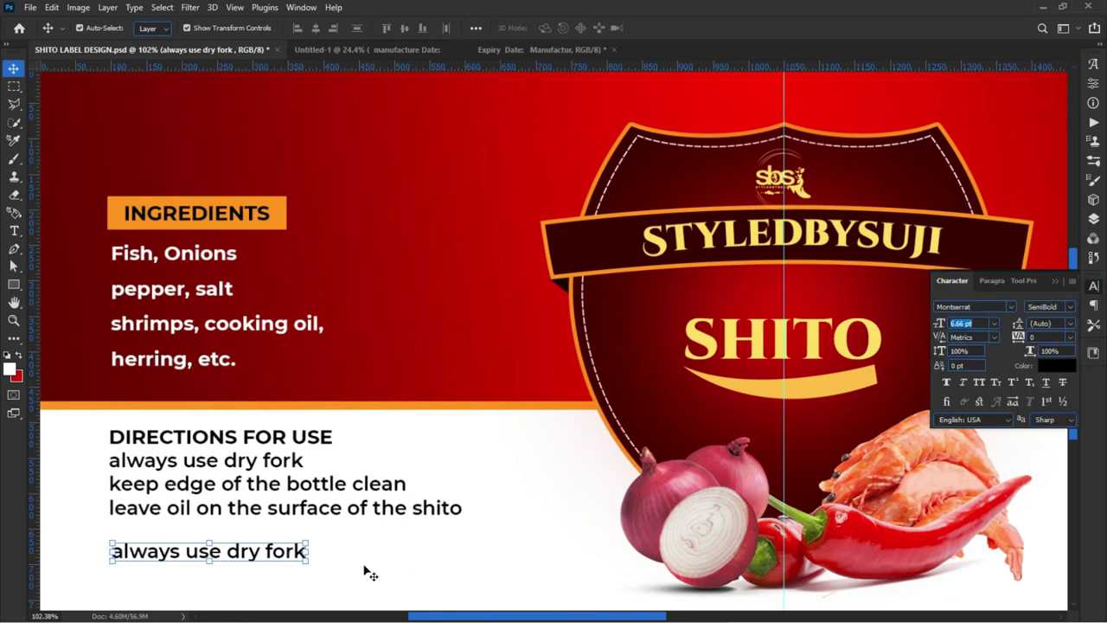
Paste the storage lines over the dry-fork line at 6.66 pt and nudge them up
{"action": "double_click", "coordinate": [268, 552]}
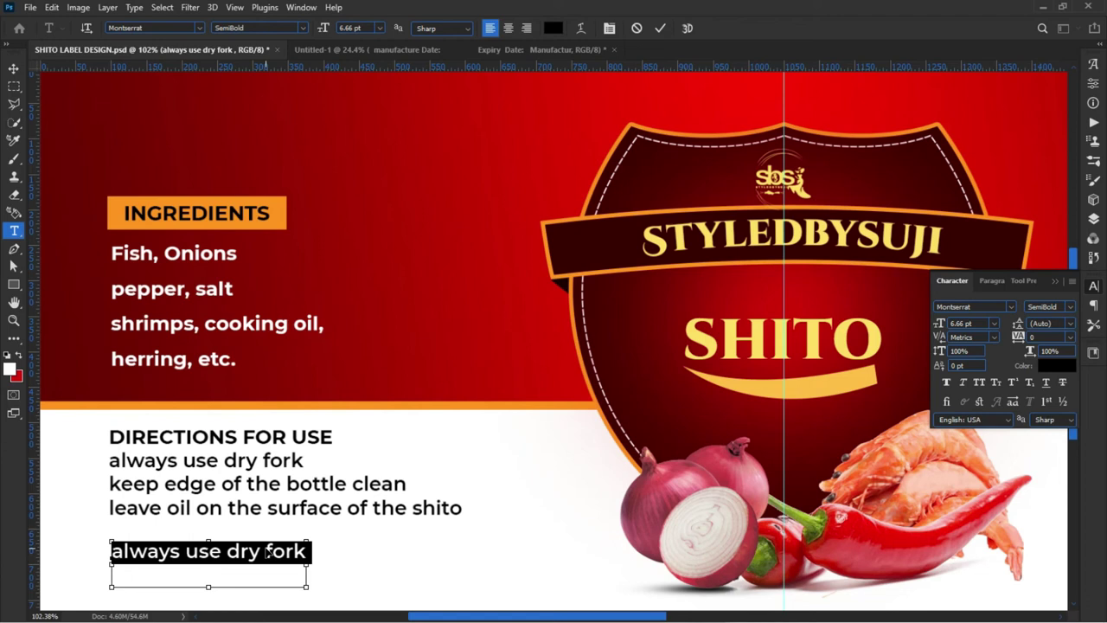
{"action": "key", "text": "ctrl+v"}
{"action": "key", "text": "ctrl+a"}
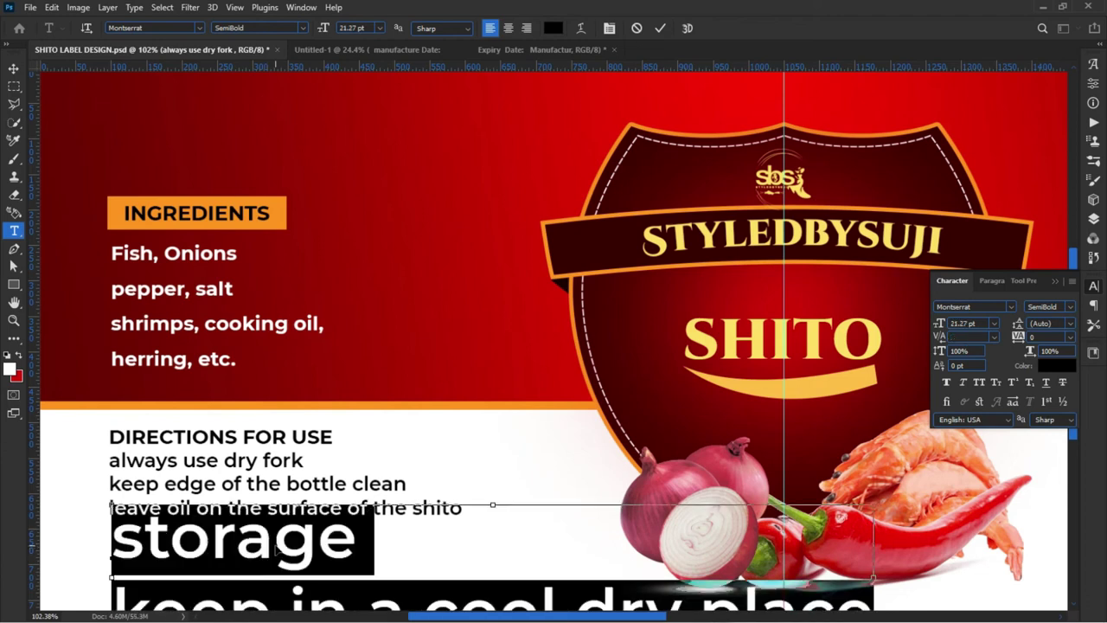
{"action": "left_click", "coordinate": [962, 323]}
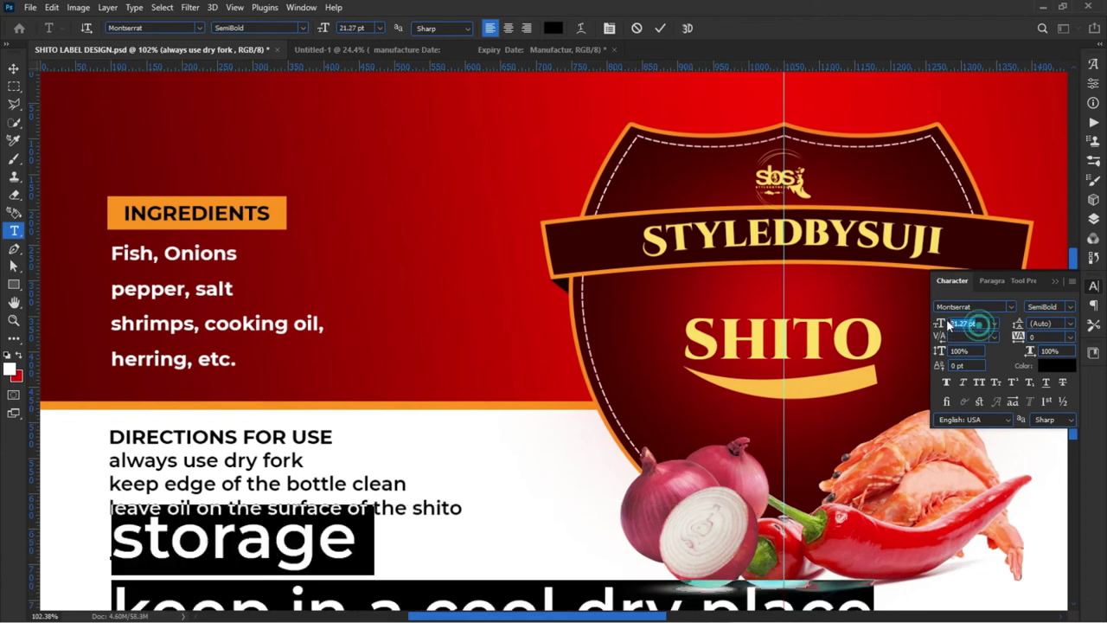
{"action": "type", "text": "5.66"}
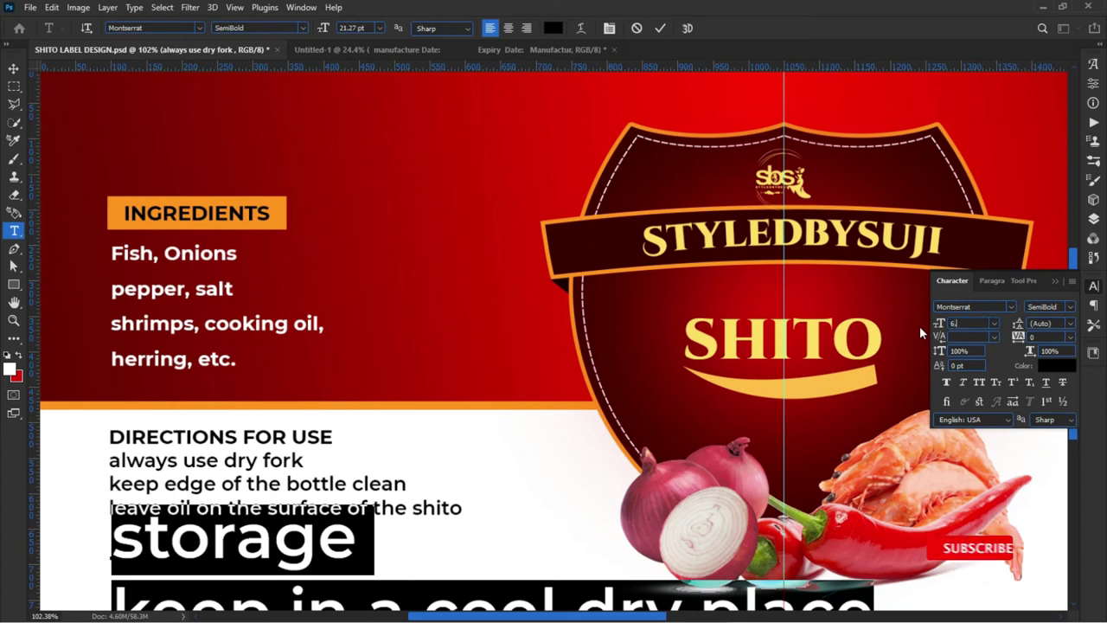
{"action": "key", "text": "Return"}
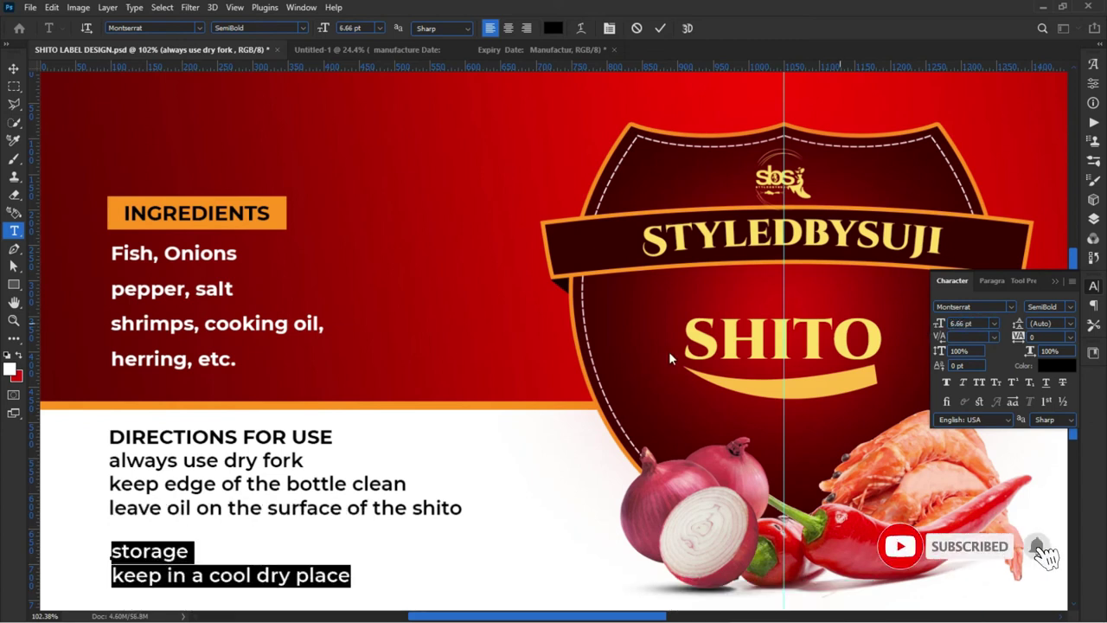
{"action": "left_click", "coordinate": [221, 577]}
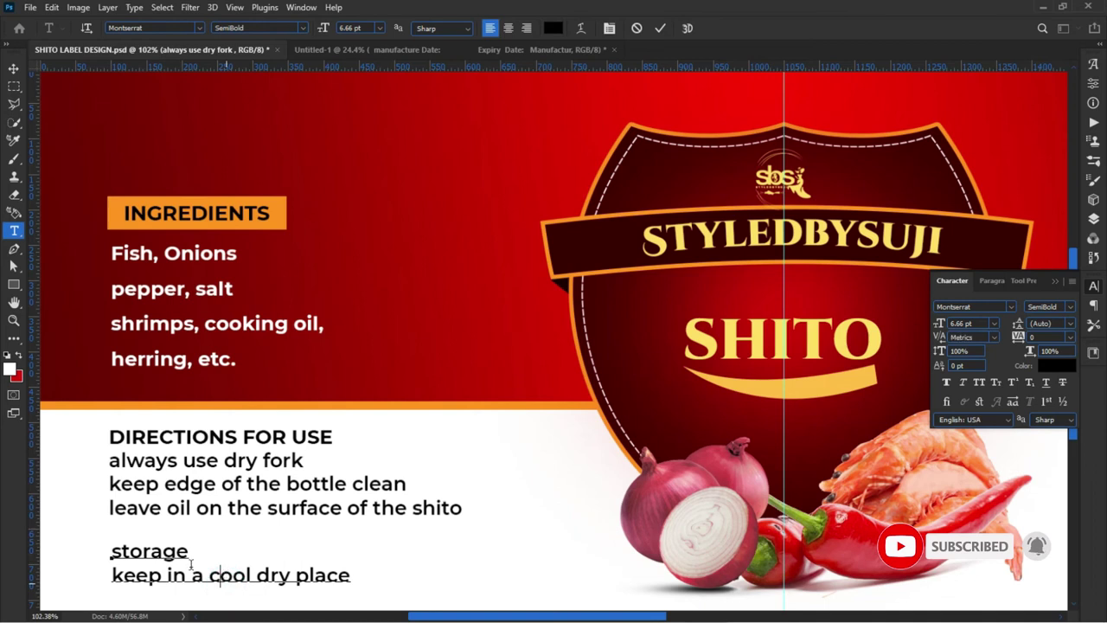
{"action": "left_click", "coordinate": [197, 551]}
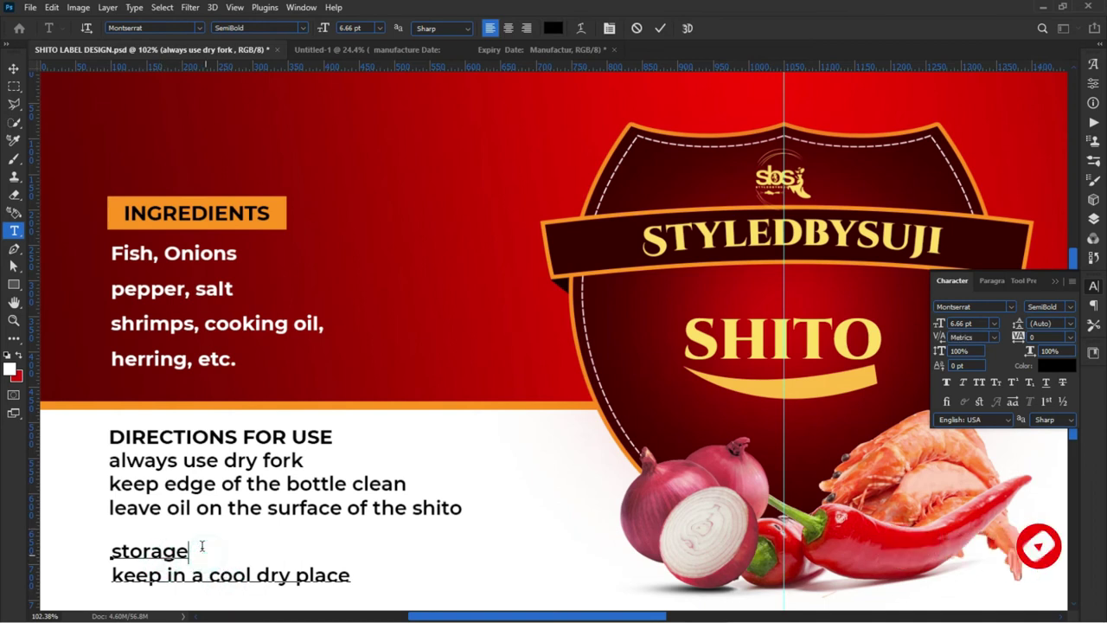
{"action": "left_click_drag", "start_coordinate": [263, 543], "coordinate": [262, 528]}
Make the storage heading Bold and All Caps so it reads 'STORAGE'
{"action": "double_click", "coordinate": [185, 538]}
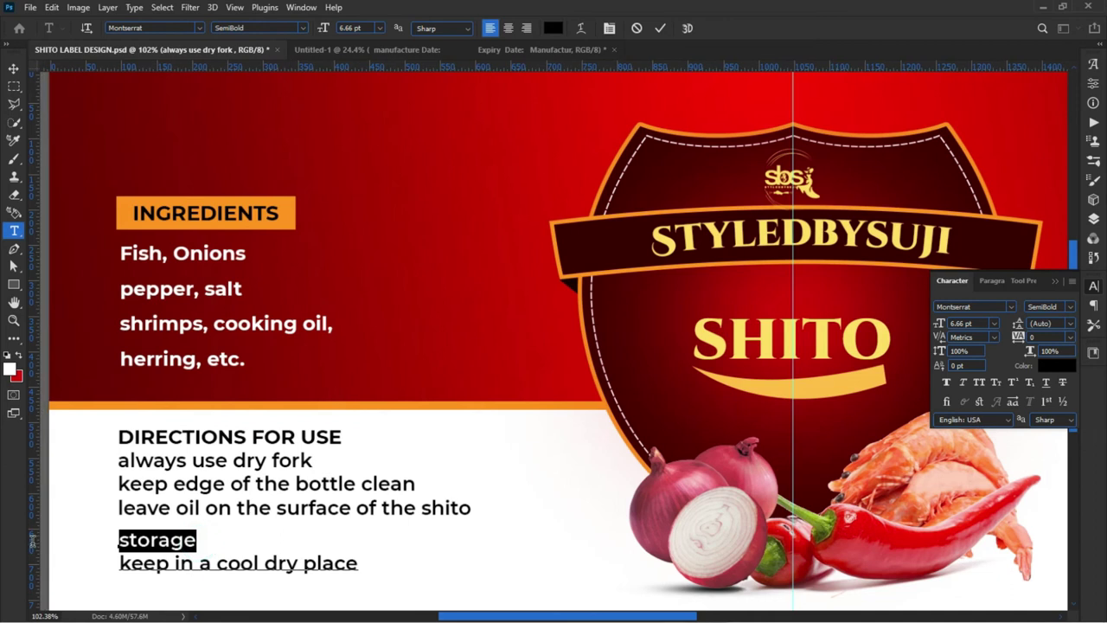
{"action": "left_click", "coordinate": [1071, 308]}
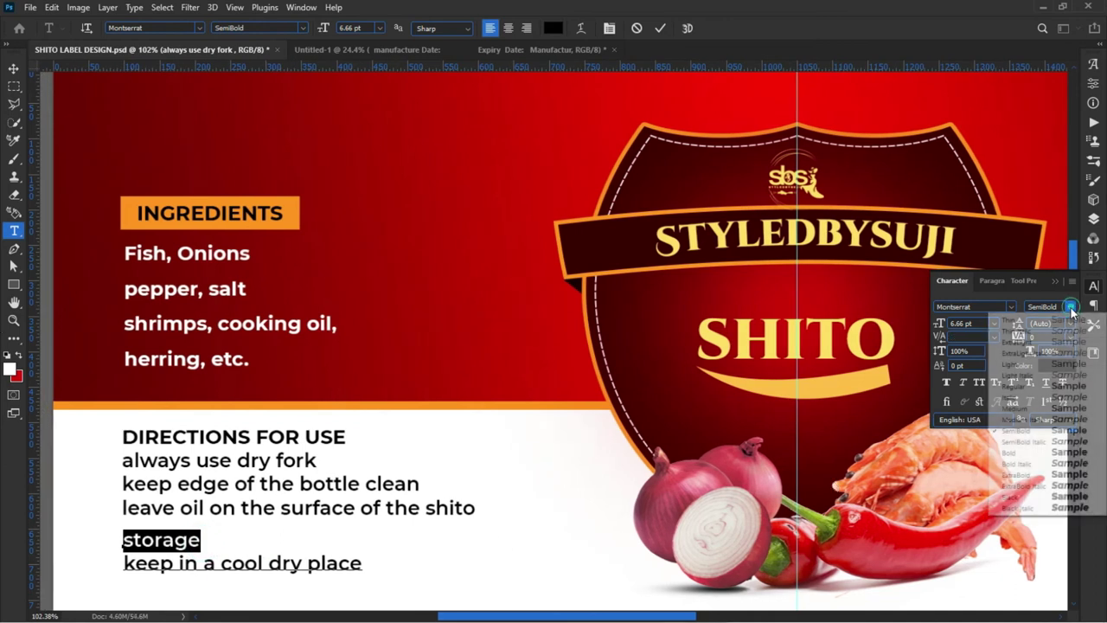
{"action": "left_click", "coordinate": [1047, 454]}
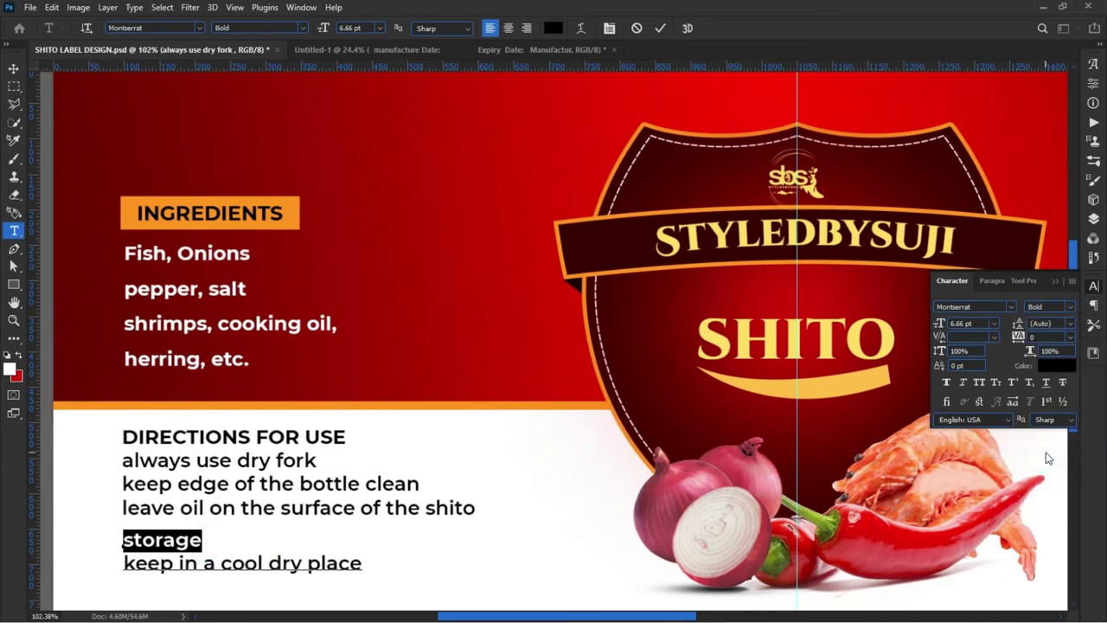
{"action": "left_click", "coordinate": [980, 383]}
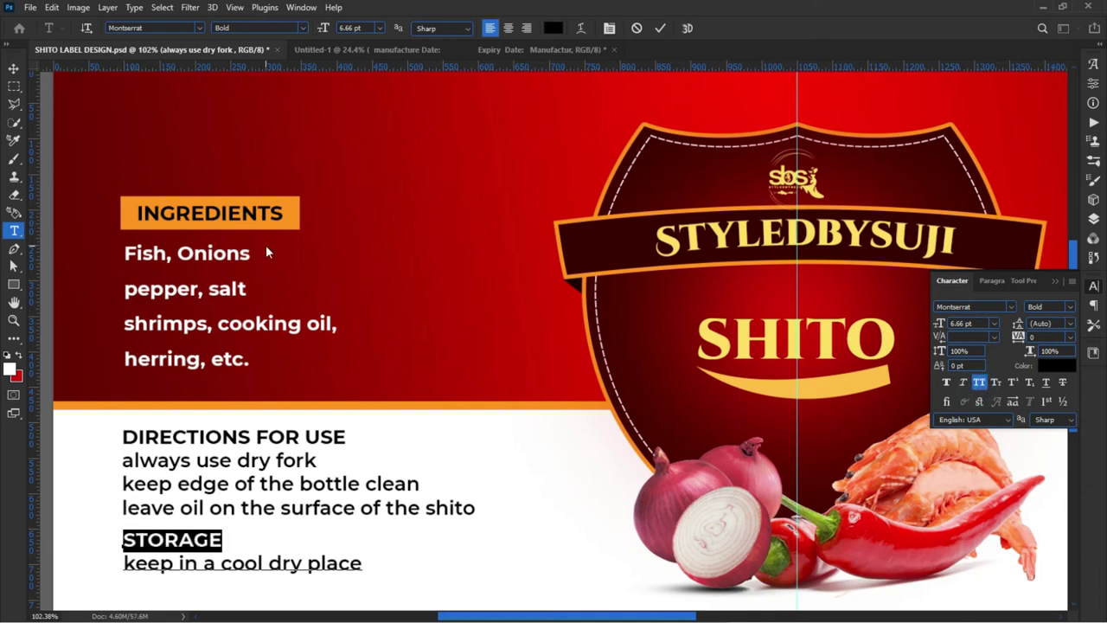
{"action": "left_click", "coordinate": [657, 29]}
{"action": "key", "text": "v"}
Shift the DIRECTIONS FOR USE and STORAGE blocks slightly up and fit the label in view
{"action": "left_click", "coordinate": [92, 467]}
{"action": "left_click", "coordinate": [173, 453]}
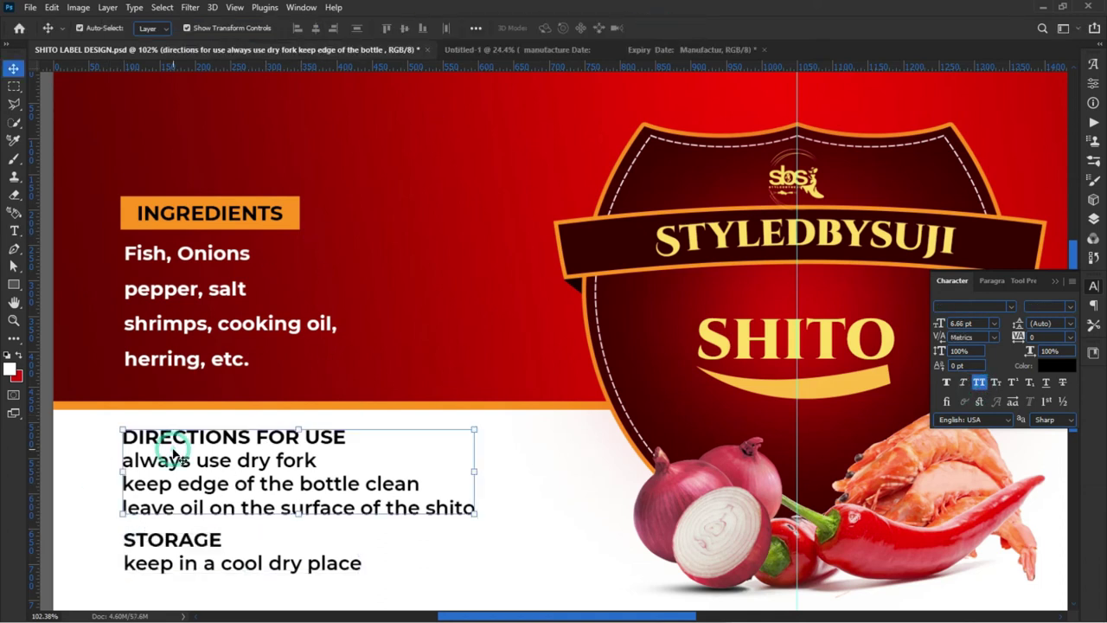
{"action": "left_click_drag", "start_coordinate": [173, 453], "coordinate": [175, 445]}
{"action": "left_click_drag", "start_coordinate": [162, 560], "coordinate": [164, 556]}
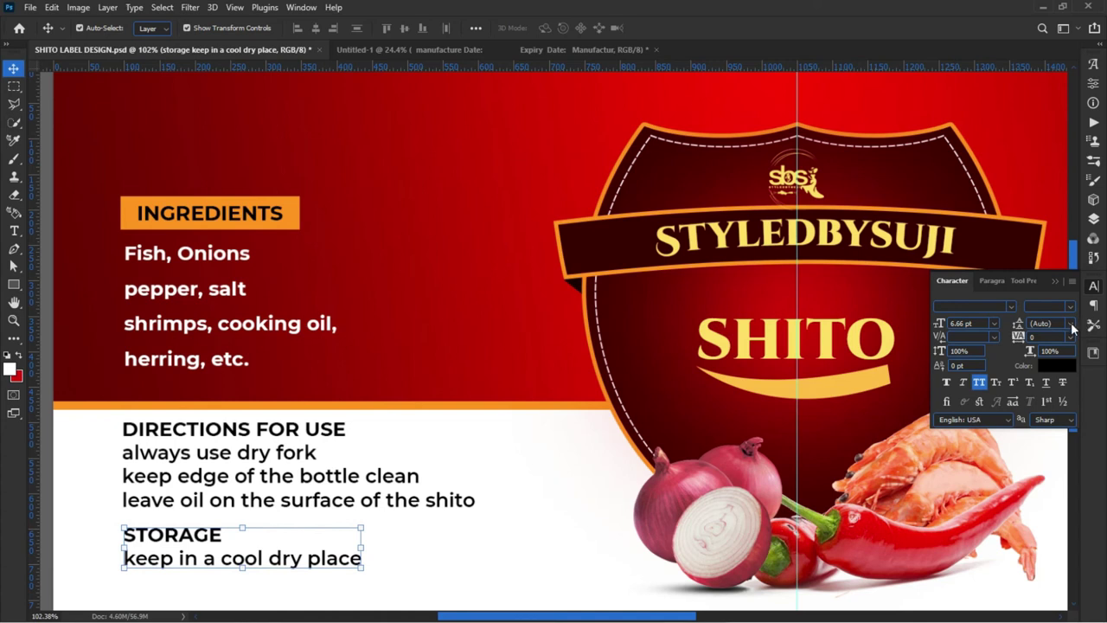
{"action": "left_click", "coordinate": [1071, 325]}
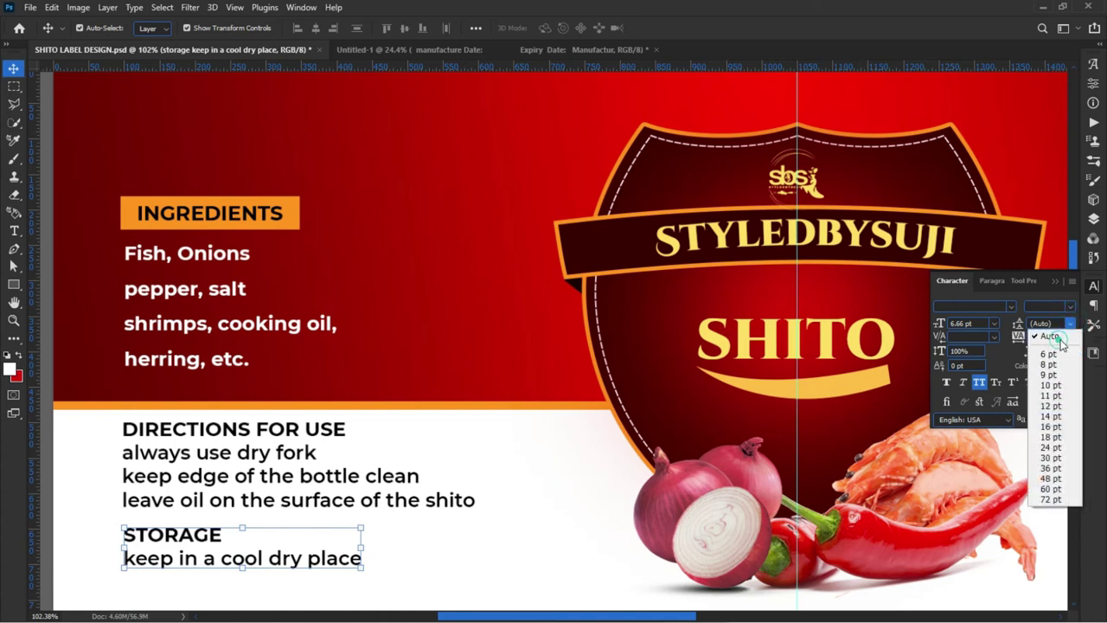
{"action": "left_click", "coordinate": [1061, 339]}
{"action": "left_click", "coordinate": [83, 558]}
{"action": "key", "text": "ctrl+0"}
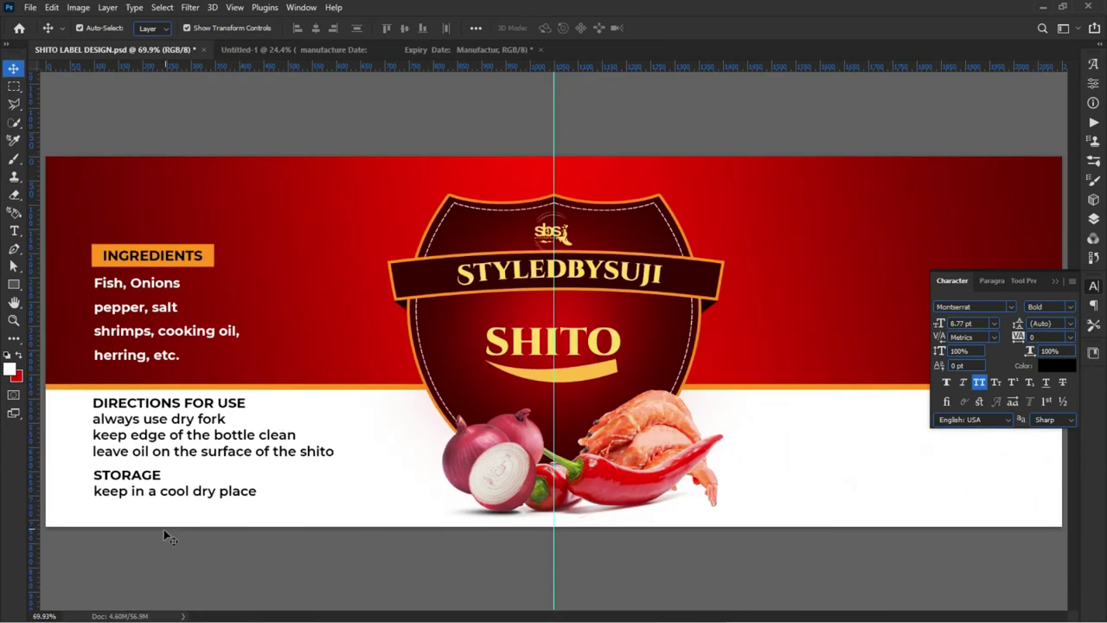
Nudge the red banner layer up a few pixels with the arrow key
{"action": "scroll", "coordinate": [117, 548], "scroll_direction": "up", "scroll_amount": 2}
{"action": "scroll", "coordinate": [115, 550], "scroll_direction": "up", "scroll_amount": 2}
{"action": "scroll", "coordinate": [115, 549], "scroll_direction": "up", "scroll_amount": 2}
{"action": "left_click_drag", "start_coordinate": [357, 619], "coordinate": [353, 606]}
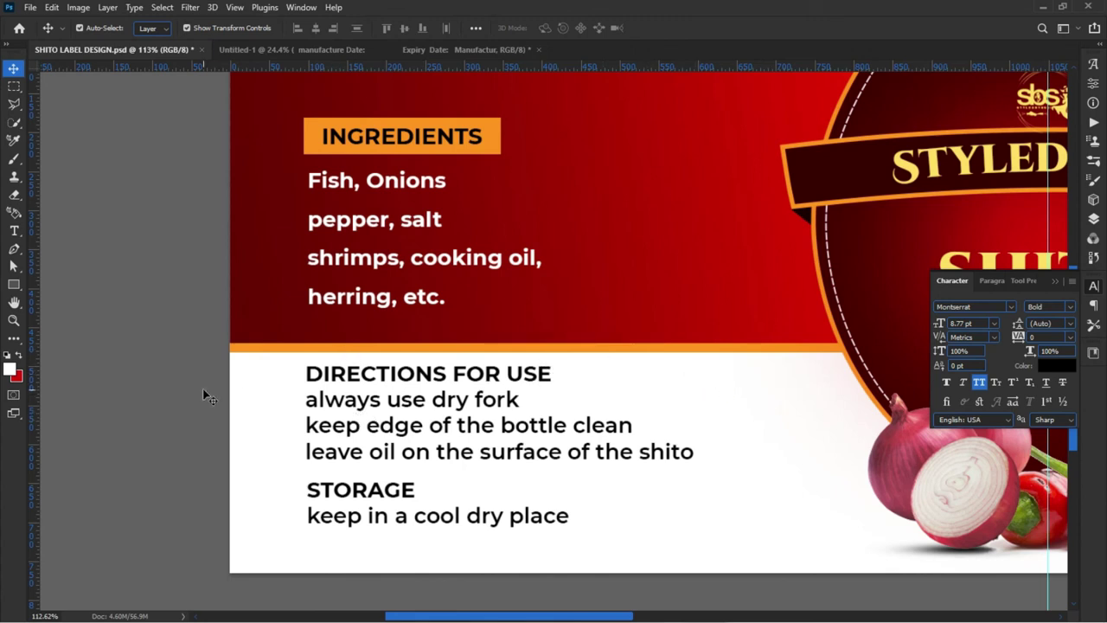
{"action": "left_click", "coordinate": [254, 318]}
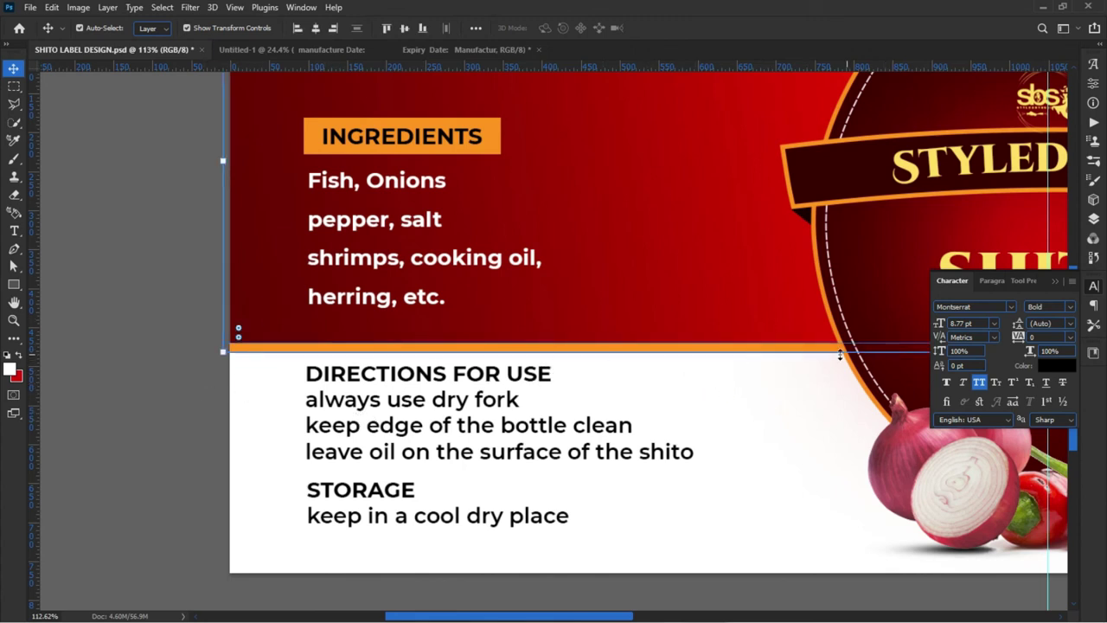
{"action": "key", "text": "Up"}
{"action": "key", "text": "Up"}
{"action": "key", "text": "Up"}
{"action": "key", "text": "Up"}
{"action": "key", "text": "Up"}
{"action": "key", "text": "Up"}
{"action": "key", "text": "Up"}
{"action": "key", "text": "Up"}
{"action": "key", "text": "Up"}
{"action": "key", "text": "Up"}
{"action": "key", "text": "Up"}
{"action": "key", "text": "Up"}
{"action": "key", "text": "Up"}
{"action": "key", "text": "Up"}
{"action": "key", "text": "Up"}
{"action": "key", "text": "Up"}
{"action": "key", "text": "Up"}
{"action": "key", "text": "Up"}
{"action": "key", "text": "Up"}
{"action": "key", "text": "Up"}
{"action": "key", "text": "Up"}
{"action": "key", "text": "Up"}
{"action": "key", "text": "Up"}
{"action": "key", "text": "Up"}
{"action": "key", "text": "Up"}
{"action": "key", "text": "Up"}
Drag the Directions and Storage text blocks upward and select the STORAGE heading
{"action": "left_click_drag", "start_coordinate": [366, 421], "coordinate": [367, 398]}
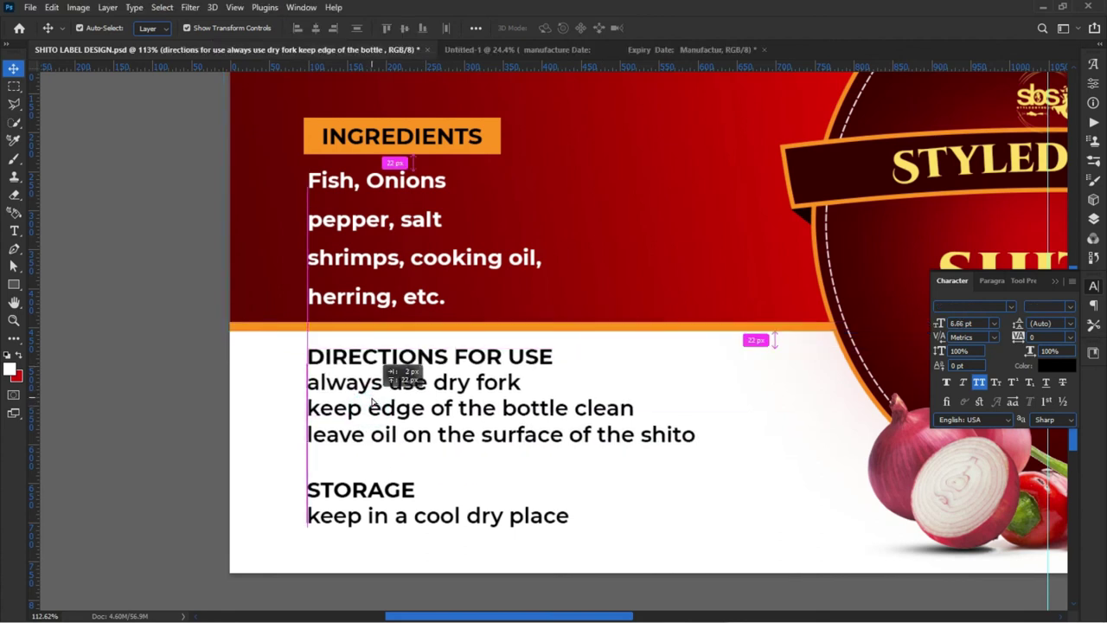
{"action": "left_click_drag", "start_coordinate": [358, 518], "coordinate": [349, 495]}
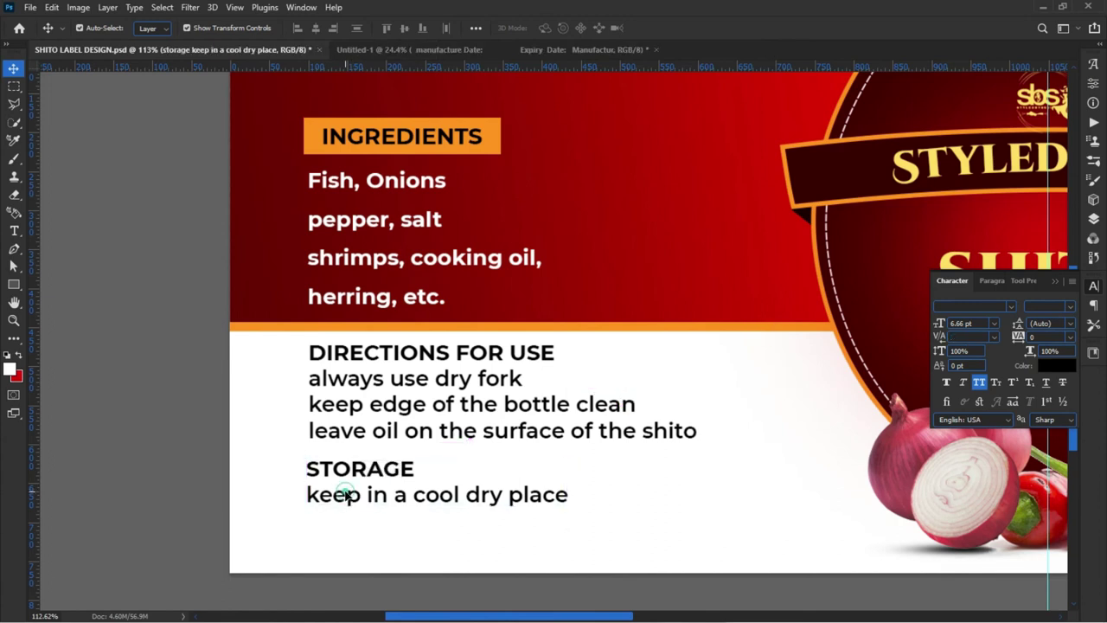
{"action": "double_click", "coordinate": [348, 495]}
{"action": "left_click_drag", "start_coordinate": [304, 467], "coordinate": [424, 463]}
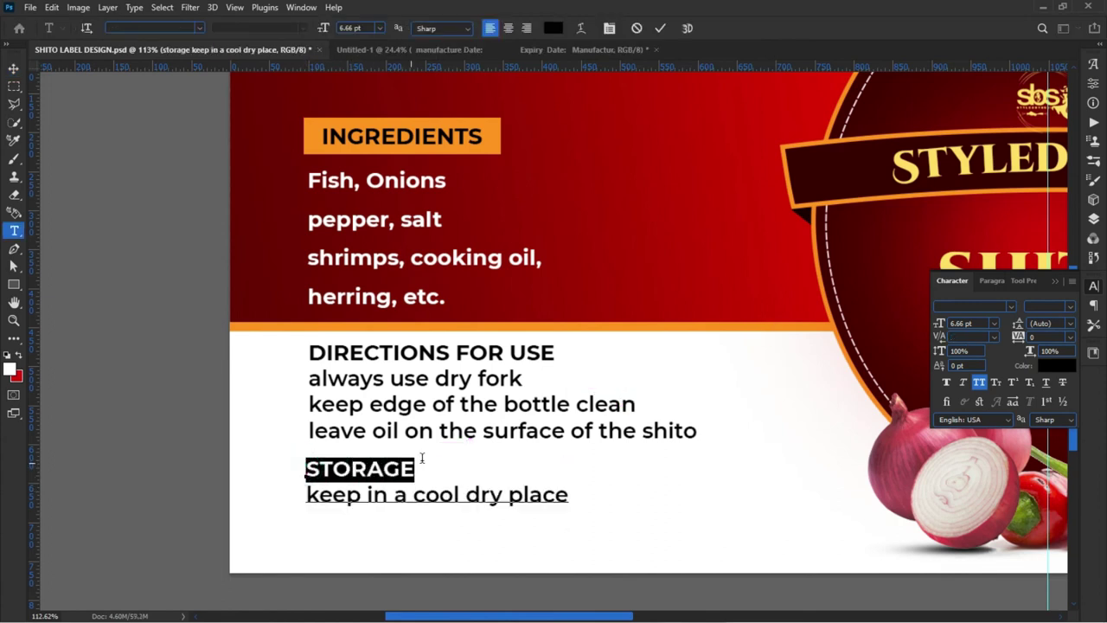
Colour the STORAGE heading red (cc0404)
{"action": "left_click", "coordinate": [1071, 370]}
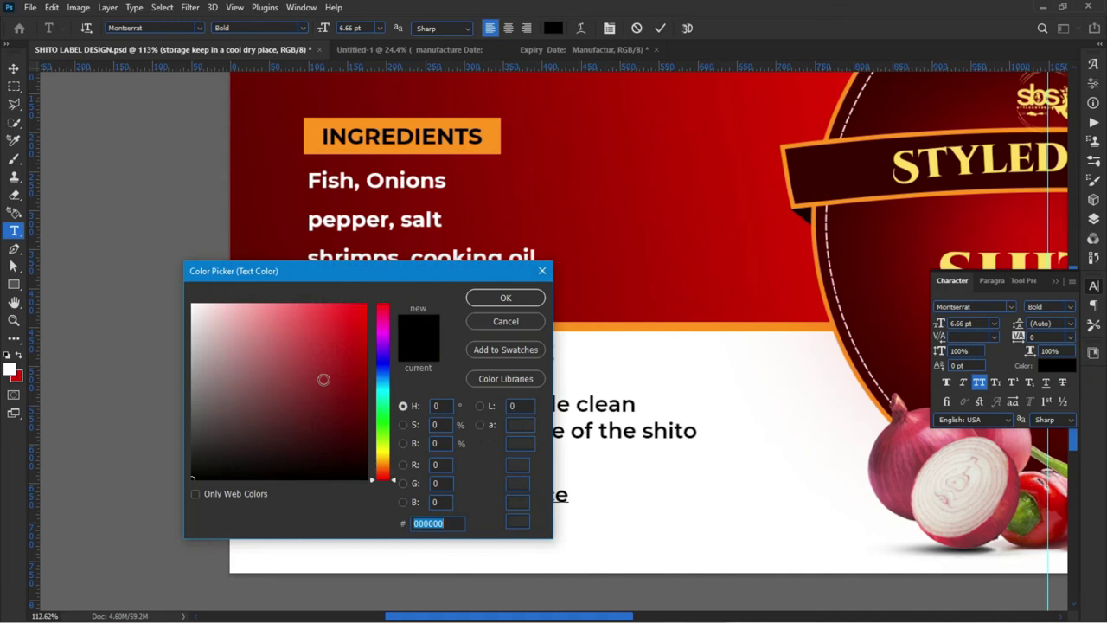
{"action": "left_click_drag", "start_coordinate": [374, 269], "coordinate": [768, 236]}
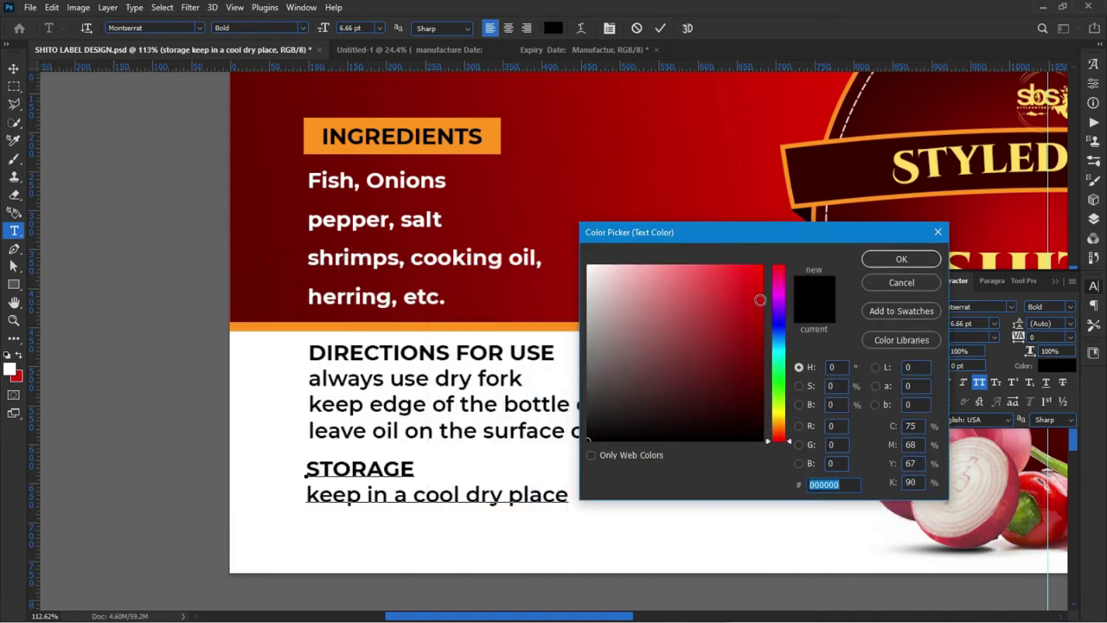
{"action": "left_click", "coordinate": [760, 300]}
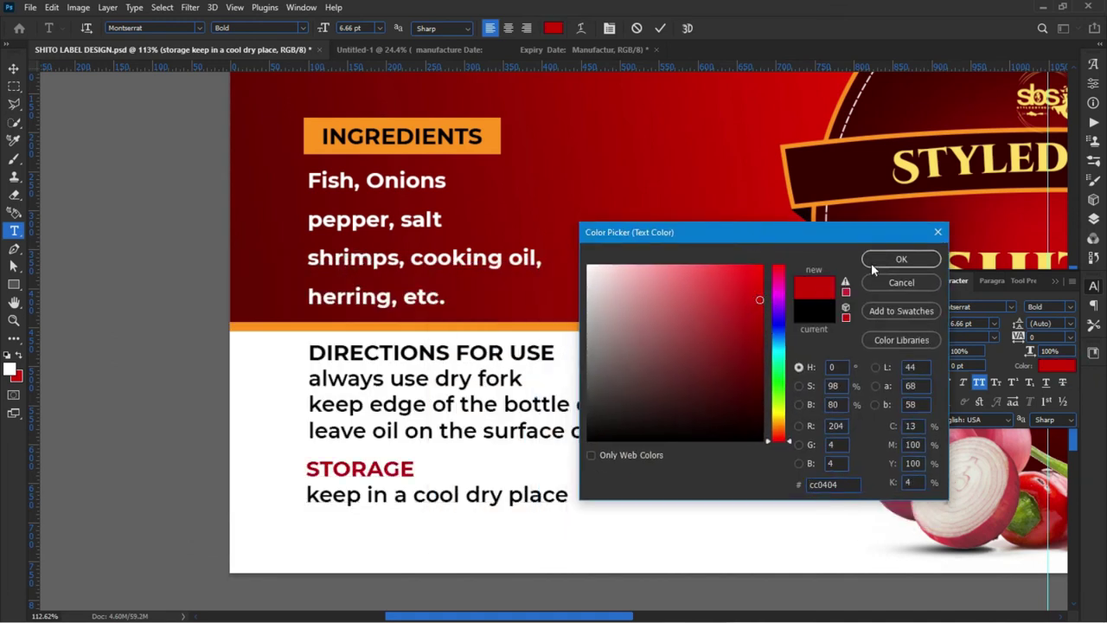
{"action": "left_click", "coordinate": [874, 260]}
{"action": "left_click", "coordinate": [660, 27]}
{"action": "key", "text": "v"}
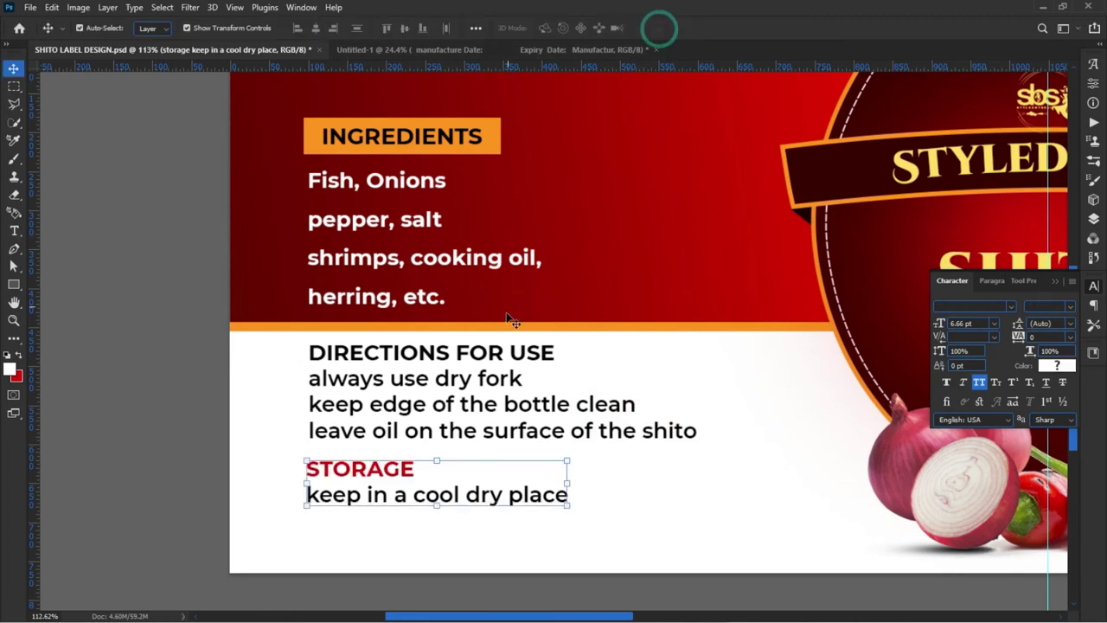
Colour the DIRECTIONS FOR USE heading dark red (b80000)
{"action": "double_click", "coordinate": [482, 353]}
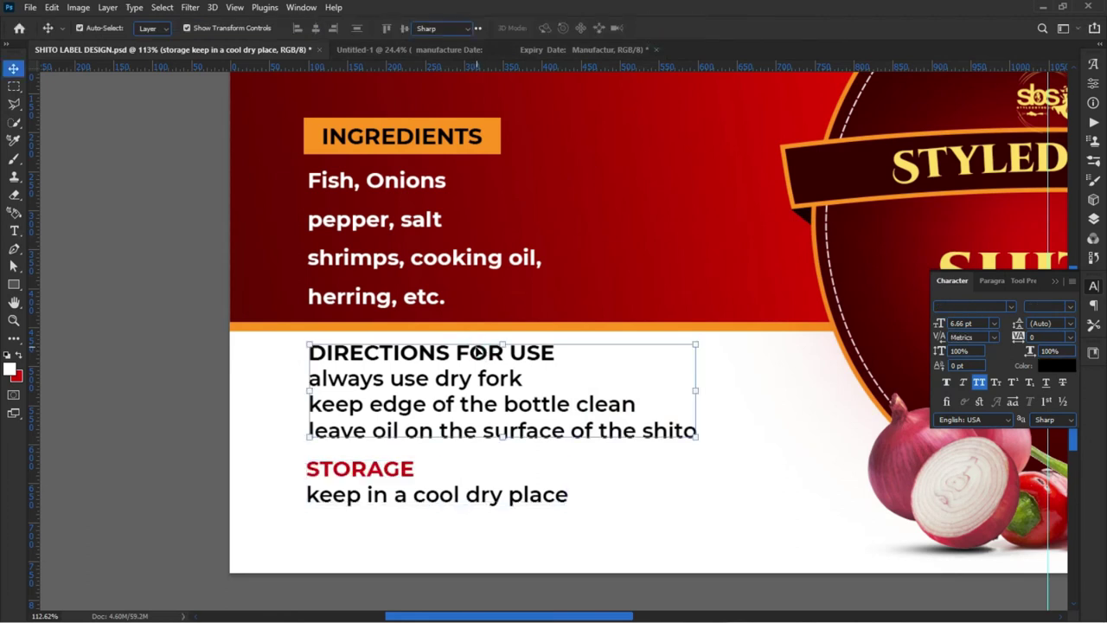
{"action": "left_click", "coordinate": [561, 352]}
{"action": "left_click", "coordinate": [289, 353], "text": "shift"}
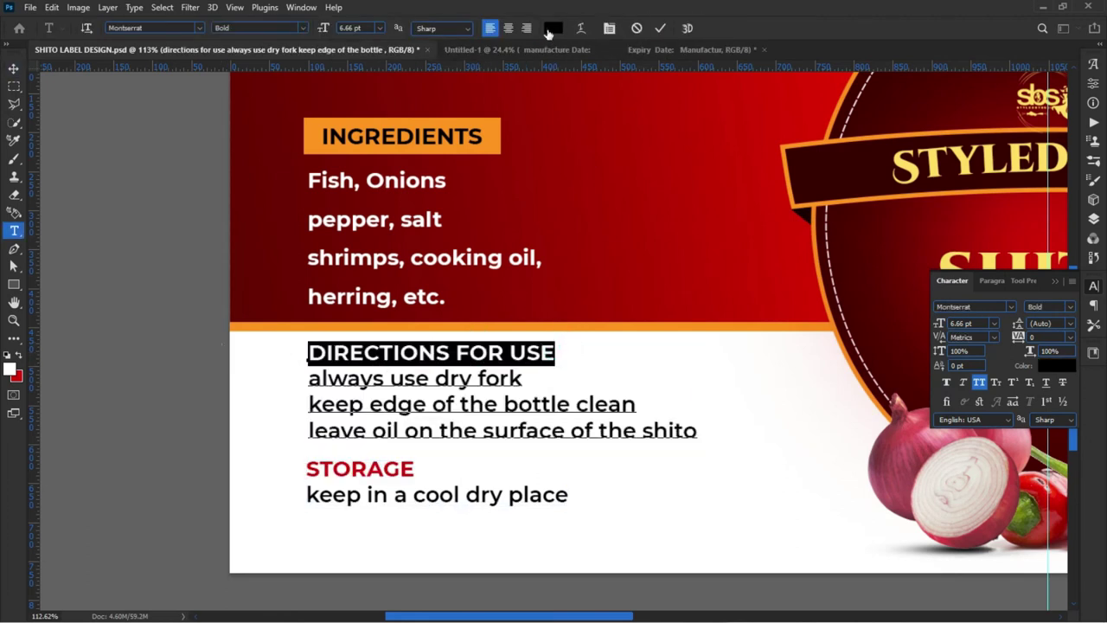
{"action": "left_click", "coordinate": [551, 29]}
{"action": "left_click_drag", "start_coordinate": [764, 290], "coordinate": [761, 314]}
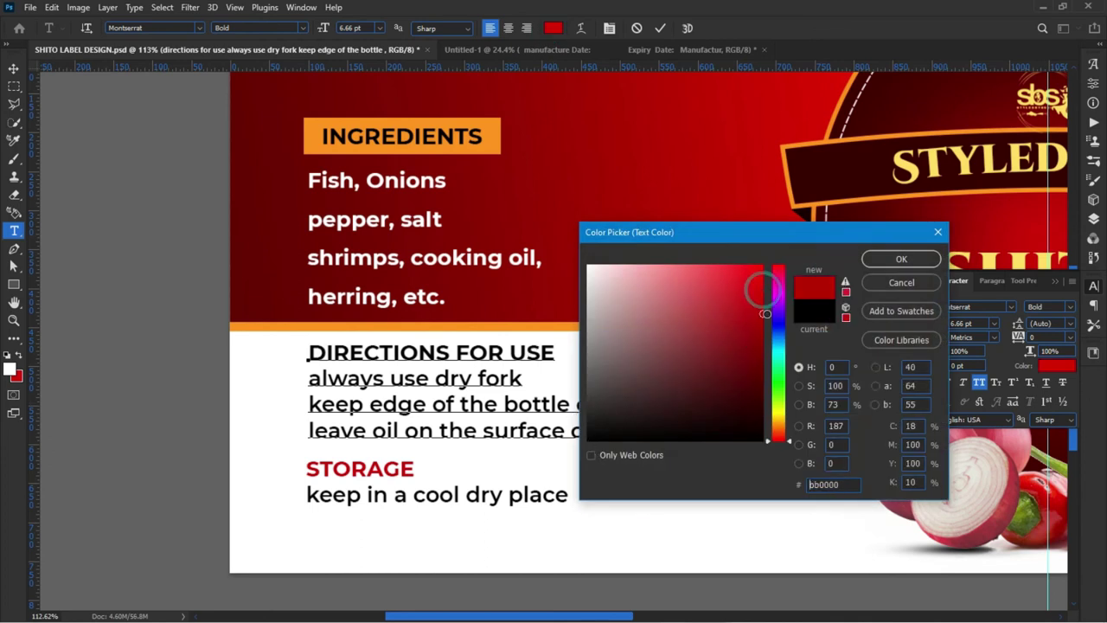
{"action": "left_click", "coordinate": [900, 259]}
{"action": "left_click", "coordinate": [659, 29]}
Zoom out to review the whole SHITO label, then bring the Untitled-1 date document forward
{"action": "key", "text": "v"}
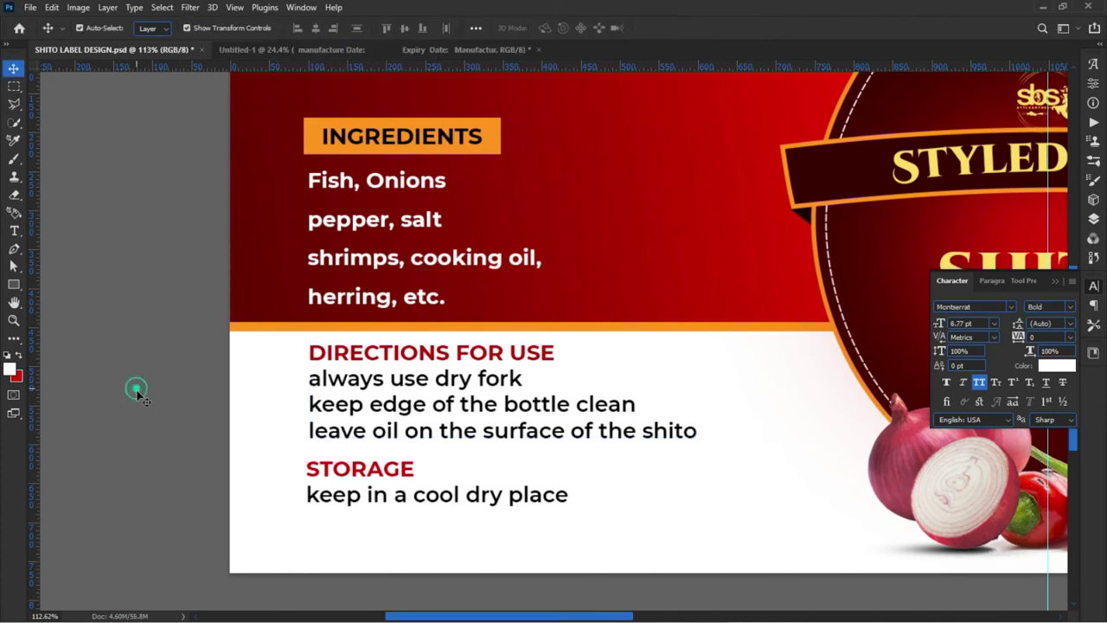
{"action": "scroll", "coordinate": [166, 470], "scroll_direction": "down", "scroll_amount": 3}
{"action": "scroll", "coordinate": [166, 470], "scroll_direction": "down", "scroll_amount": 1}
{"action": "scroll", "coordinate": [178, 390], "scroll_direction": "down", "scroll_amount": 1}
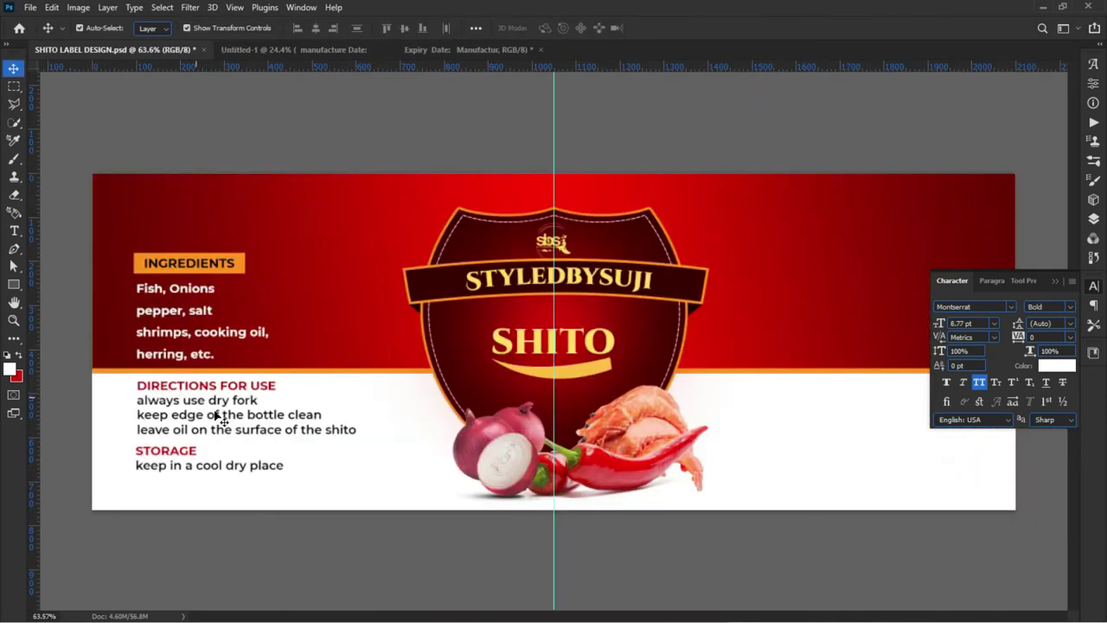
{"action": "scroll", "coordinate": [150, 452], "scroll_direction": "up", "scroll_amount": 1}
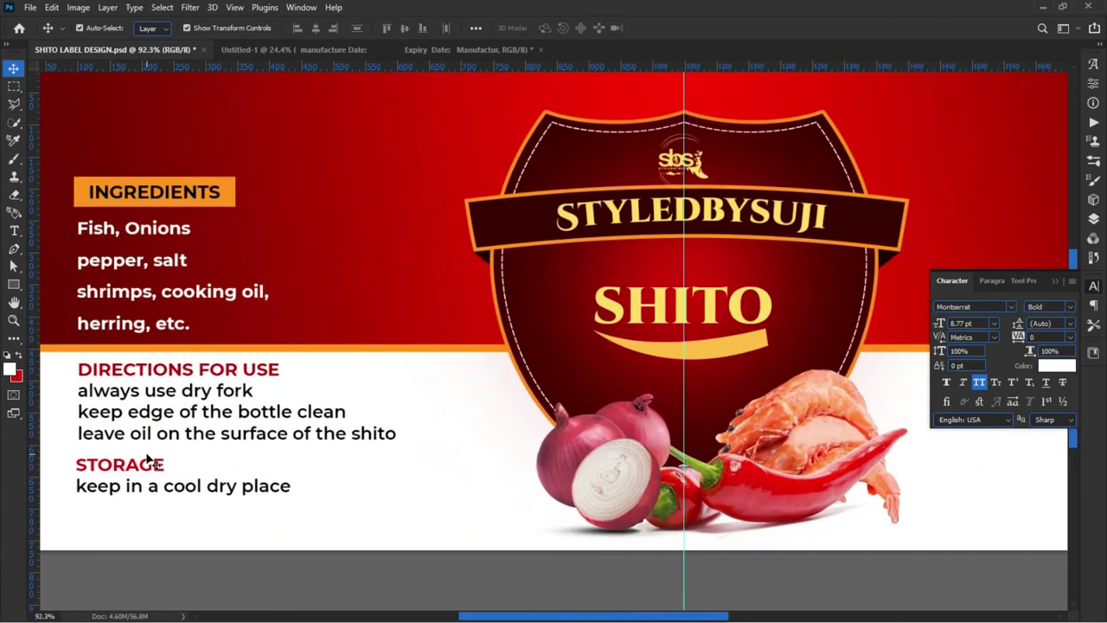
{"action": "scroll", "coordinate": [145, 471], "scroll_direction": "up", "scroll_amount": 1}
{"action": "scroll", "coordinate": [124, 482], "scroll_direction": "left", "scroll_amount": 3}
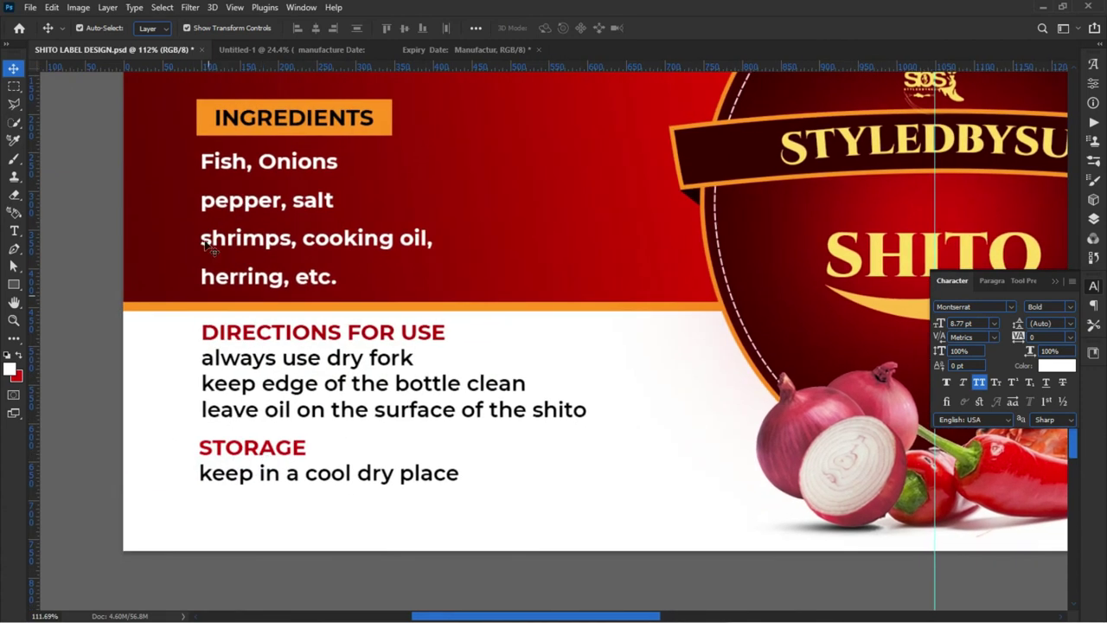
{"action": "left_click", "coordinate": [345, 49]}
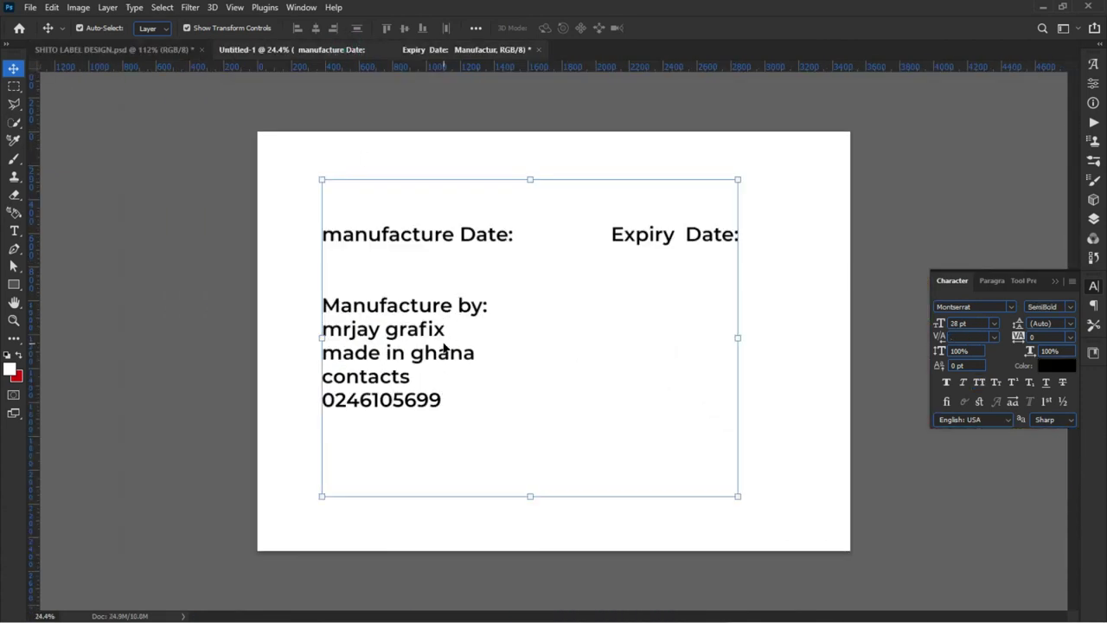
Resize the manufacture/expiry date line in Untitled-1 to 6.66 pt
{"action": "double_click", "coordinate": [458, 242]}
{"action": "mouse_move", "coordinate": [322, 234]}
{"action": "left_mouse_down"}
{"action": "mouse_move", "coordinate": [544, 229]}
{"action": "mouse_move", "coordinate": [759, 244]}
{"action": "left_mouse_up"}
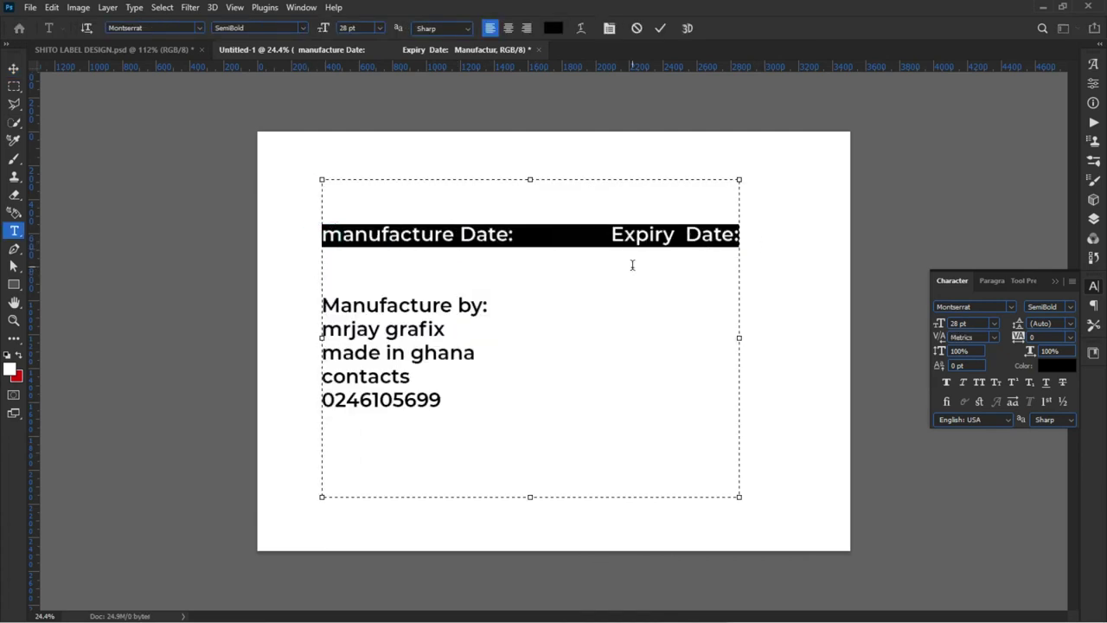
{"action": "left_click", "coordinate": [974, 323]}
{"action": "type", "text": "6.66"}
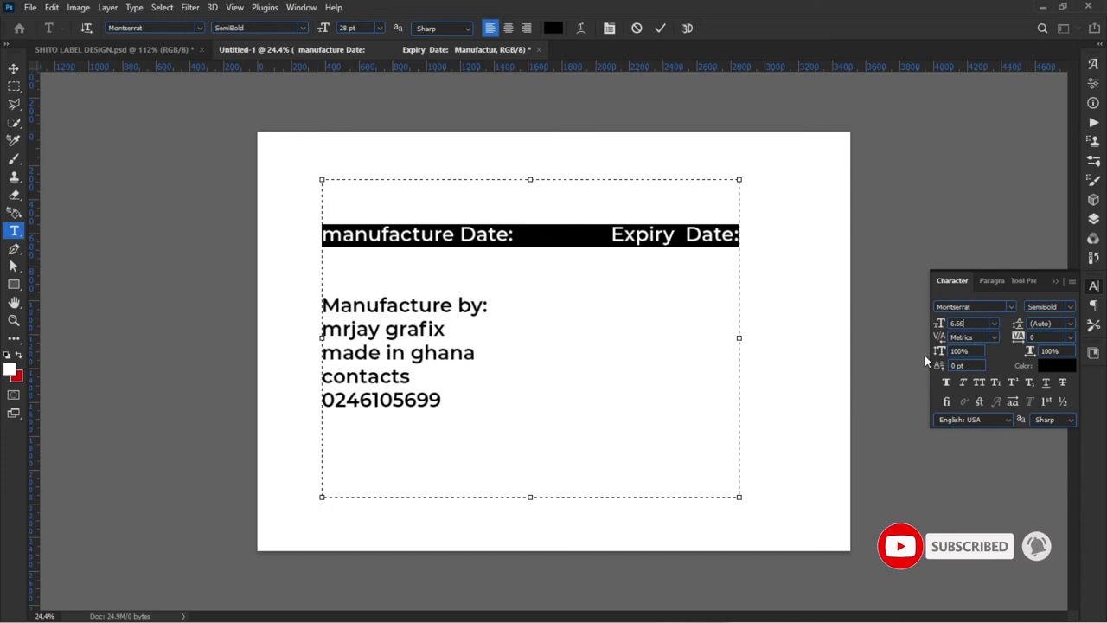
{"action": "key", "text": "Return"}
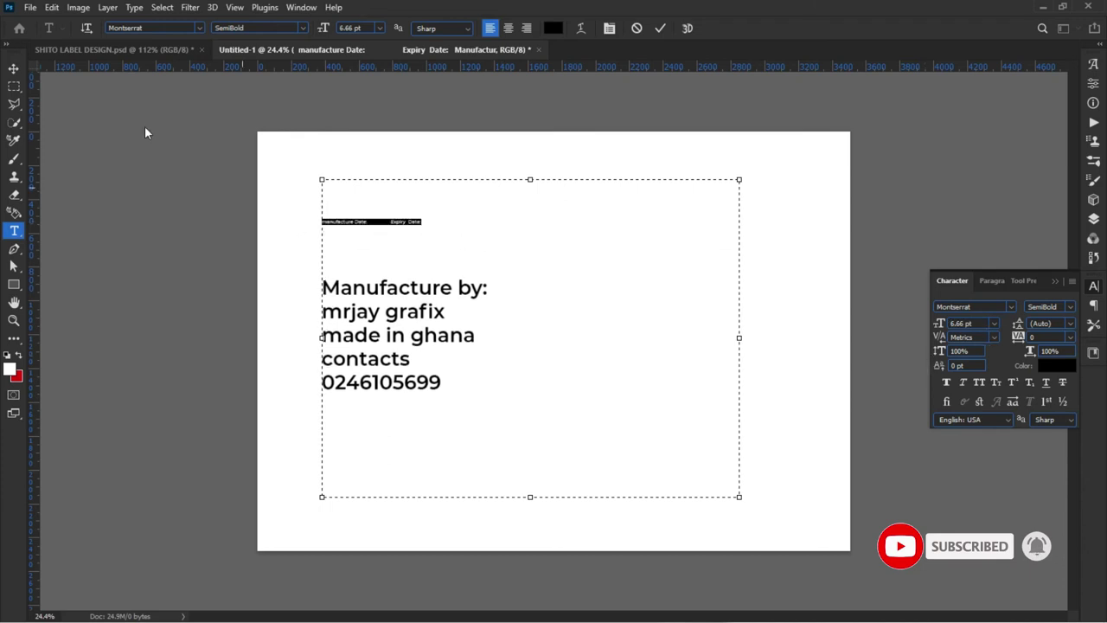
Cut the date line and return to the SHITO LABEL DESIGN document
{"action": "left_click", "coordinate": [80, 7]}
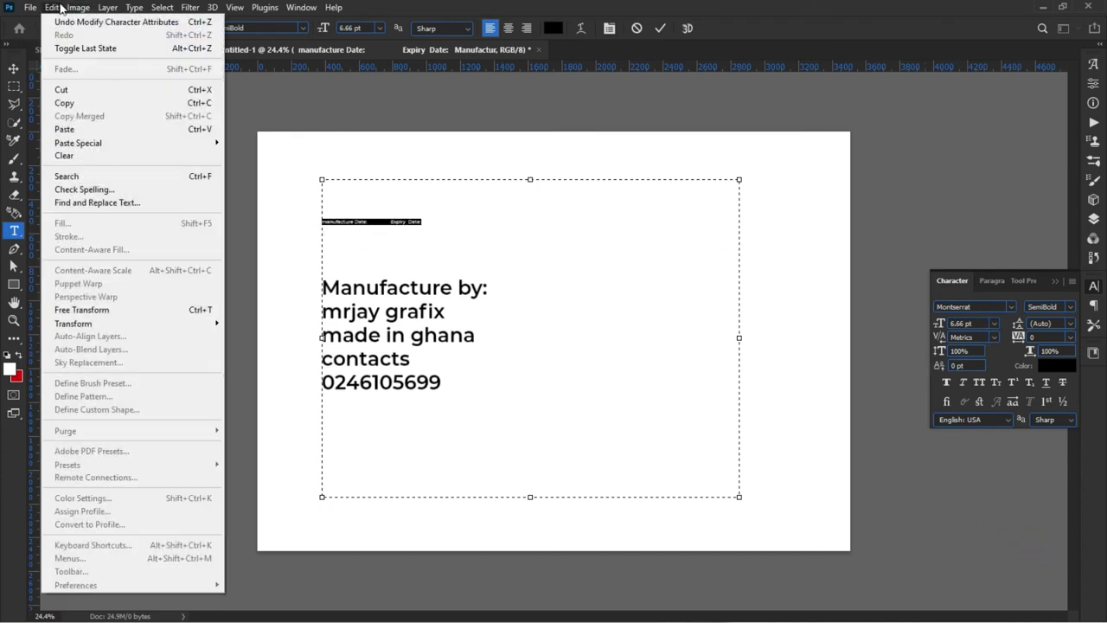
{"action": "left_click", "coordinate": [74, 90]}
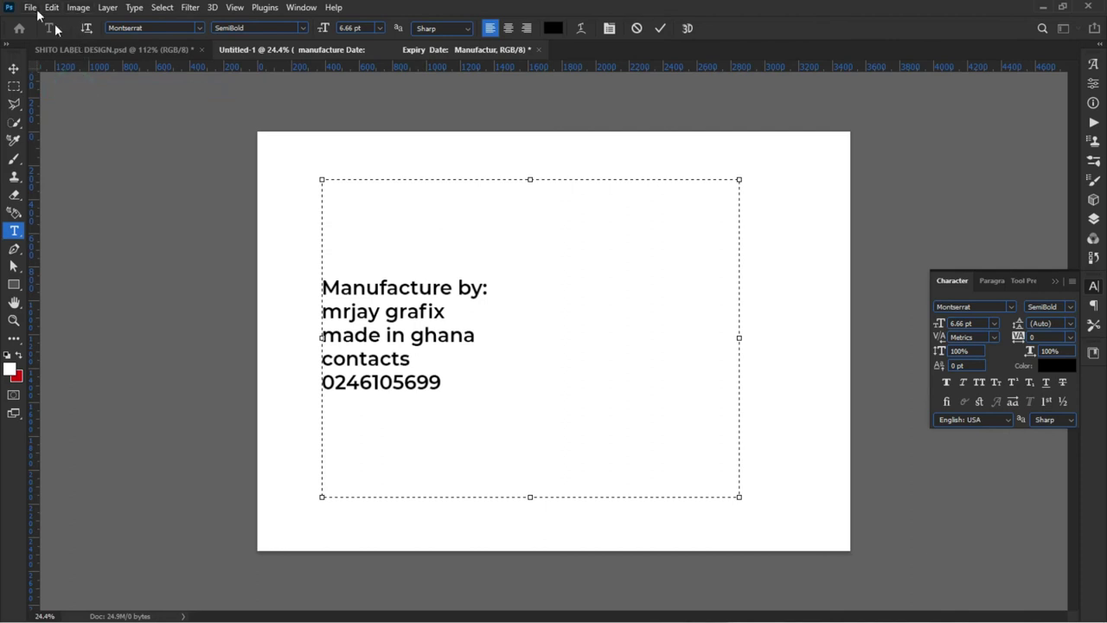
{"action": "left_click", "coordinate": [129, 50]}
Duplicate the Storage text block just below itself and paste the date line into the copy
{"action": "key", "text": "v"}
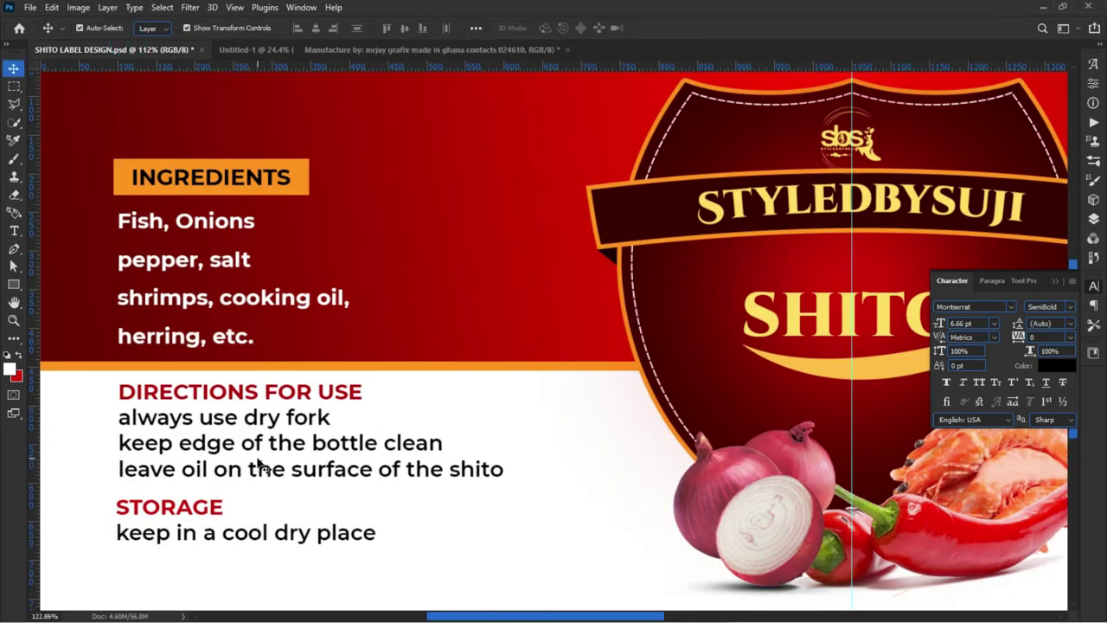
{"action": "scroll", "coordinate": [259, 467], "scroll_direction": "up", "scroll_amount": 1}
{"action": "left_click", "coordinate": [199, 485]}
{"action": "left_click", "coordinate": [662, 539]}
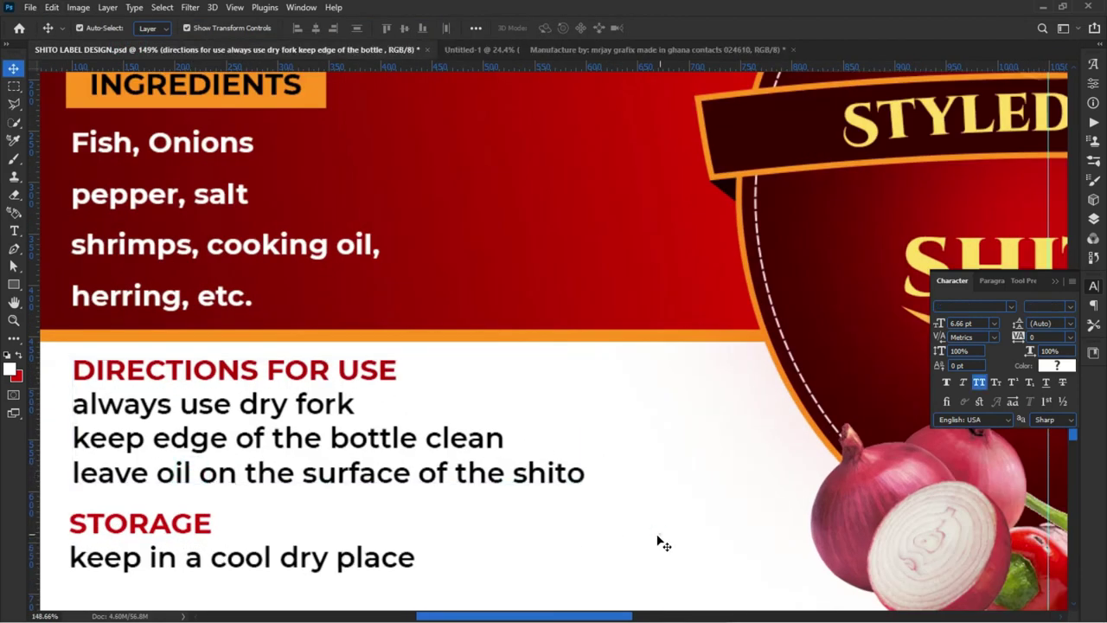
{"action": "scroll", "coordinate": [333, 448], "scroll_direction": "down", "scroll_amount": 3}
{"action": "scroll", "coordinate": [381, 346], "scroll_direction": "left", "scroll_amount": 3}
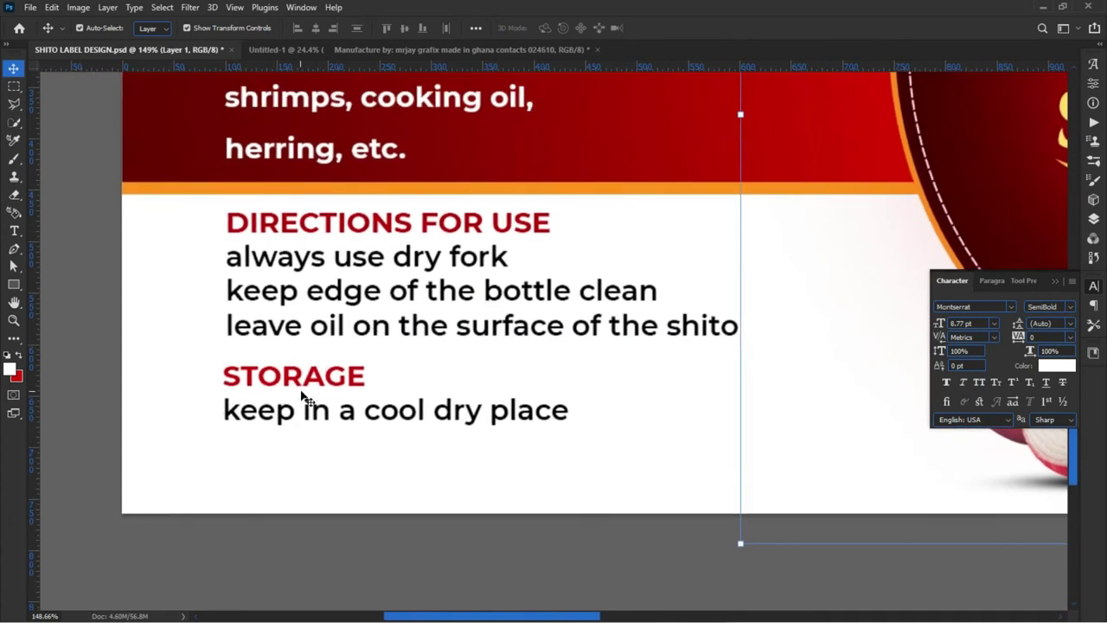
{"action": "left_click", "coordinate": [321, 418]}
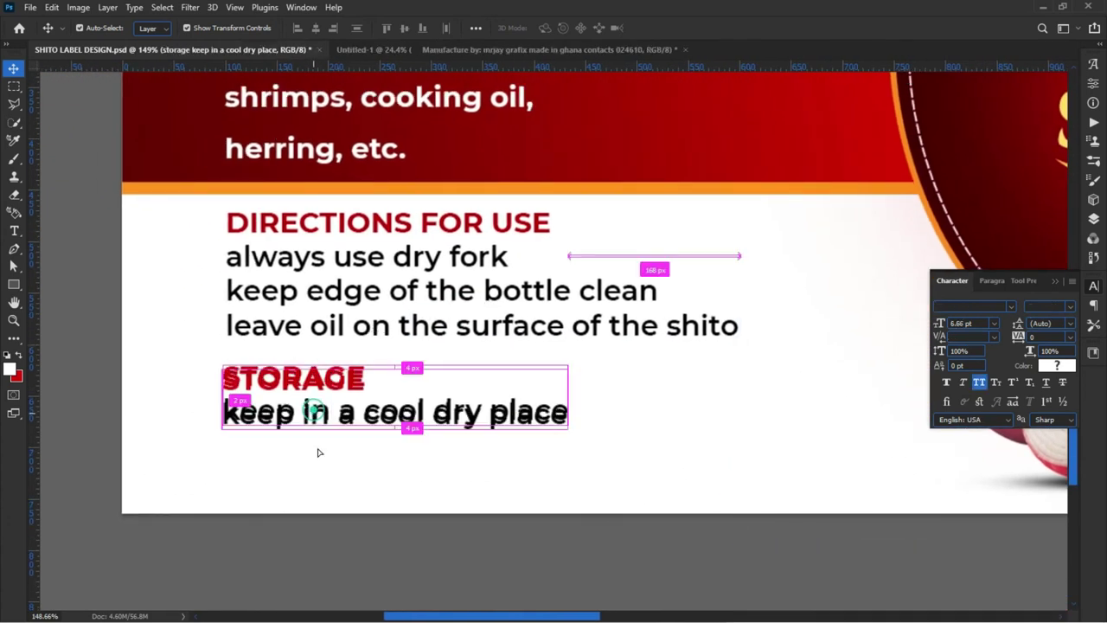
{"action": "left_click_drag", "start_coordinate": [317, 415], "coordinate": [313, 489]}
{"action": "double_click", "coordinate": [311, 483]}
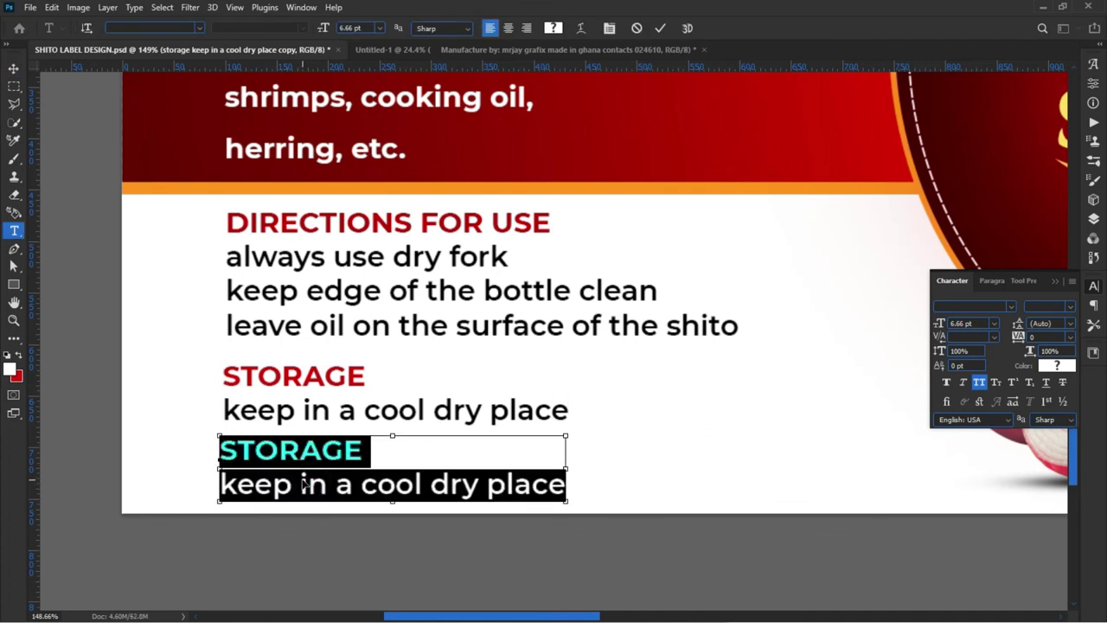
{"action": "key", "text": "ctrl+v"}
Nudge the date line slightly lower and retype the 'M' of Manufacture
{"action": "left_click_drag", "start_coordinate": [294, 502], "coordinate": [298, 509]}
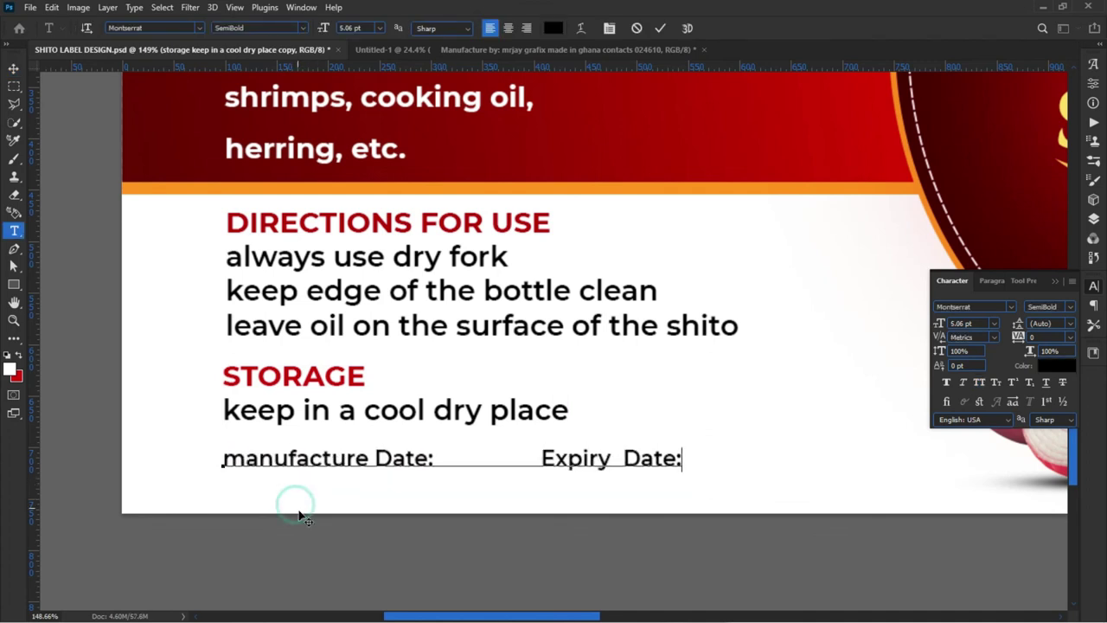
{"action": "left_click_drag", "start_coordinate": [245, 468], "coordinate": [208, 450]}
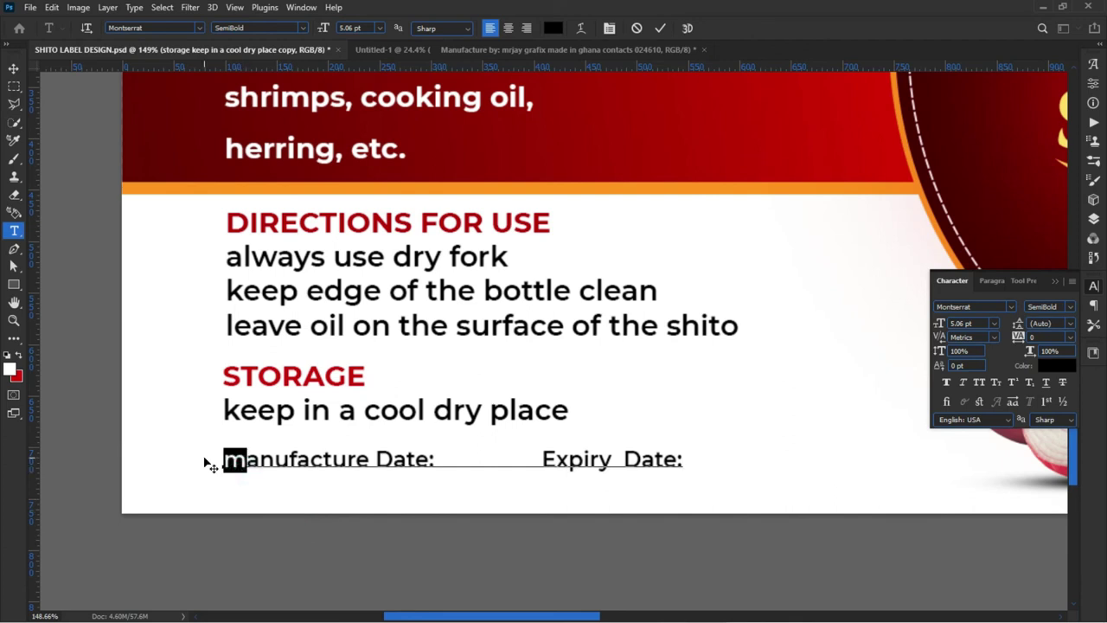
{"action": "type", "text": "M"}
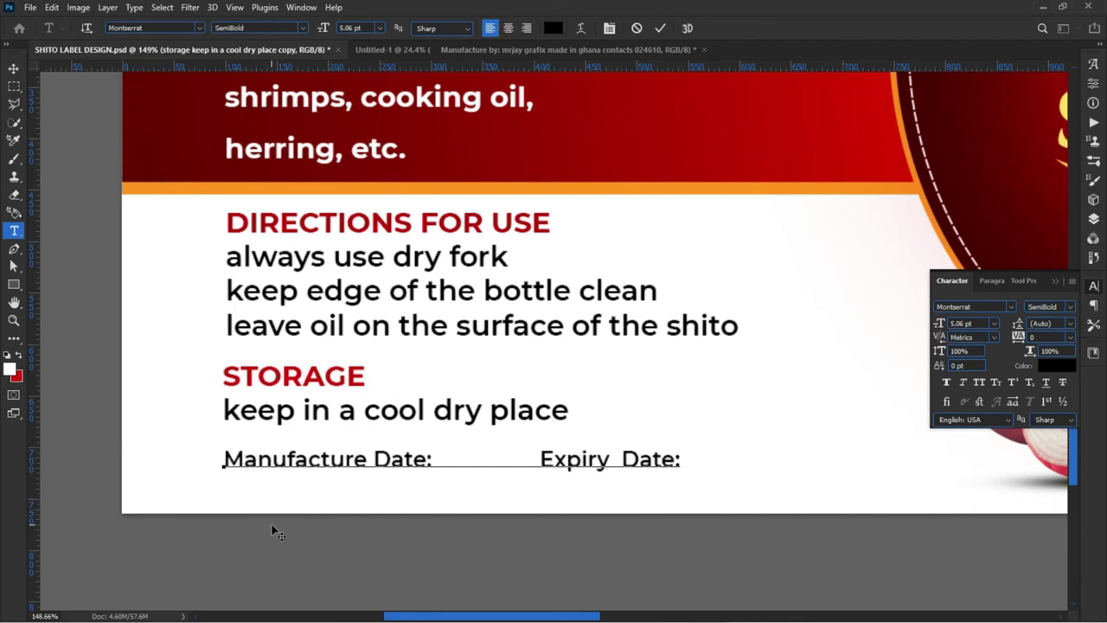
{"action": "left_click_drag", "start_coordinate": [273, 531], "coordinate": [270, 538]}
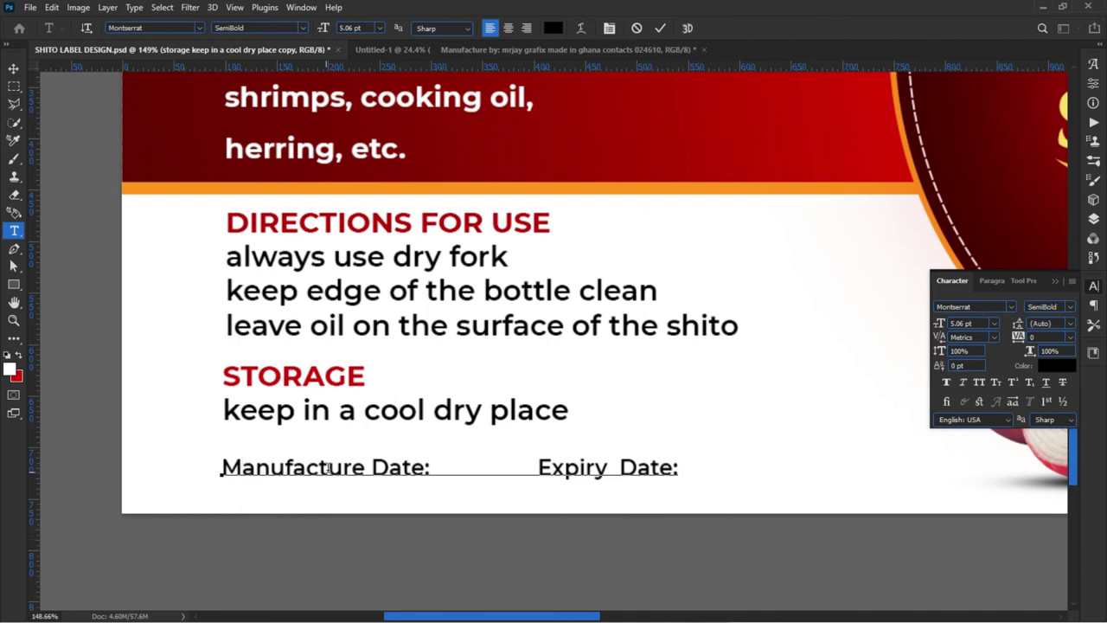
Set the 'Manufacture Date:' and 'Expiry Date:' labels to Montserrat Bold
{"action": "left_click_drag", "start_coordinate": [425, 468], "coordinate": [328, 468]}
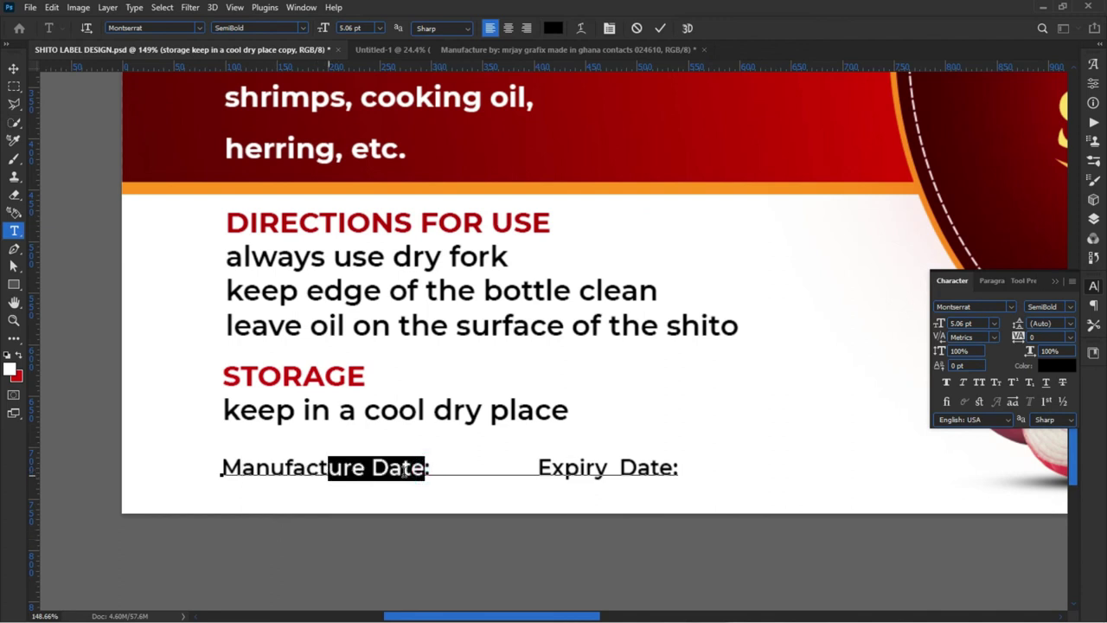
{"action": "left_click_drag", "start_coordinate": [437, 469], "coordinate": [222, 468]}
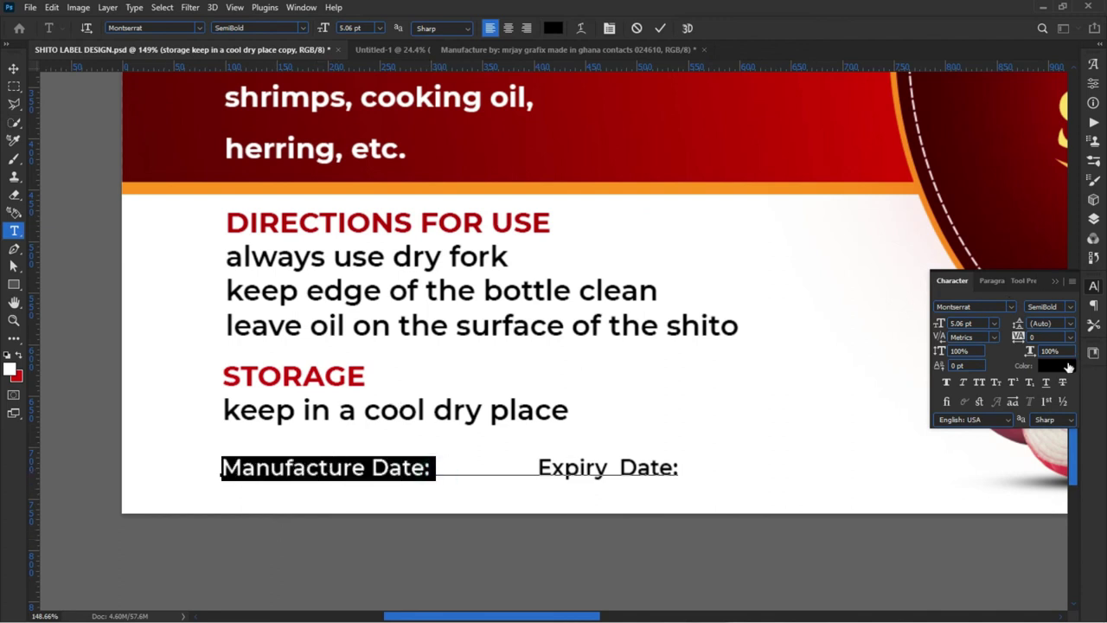
{"action": "left_click", "coordinate": [1072, 307]}
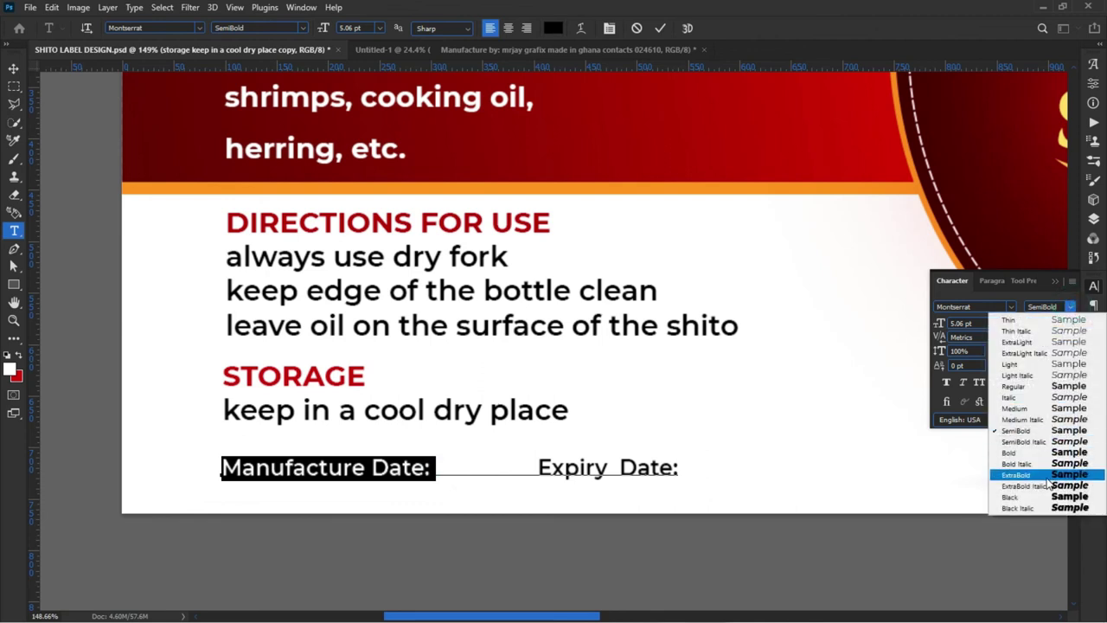
{"action": "left_click", "coordinate": [1037, 455]}
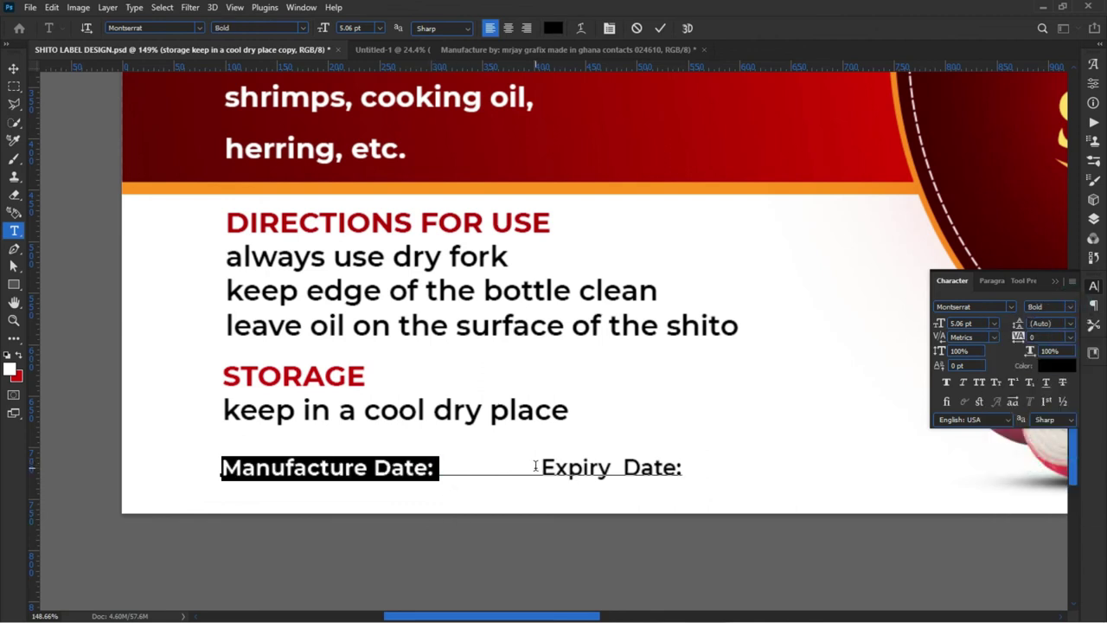
{"action": "left_click_drag", "start_coordinate": [536, 467], "coordinate": [753, 459]}
{"action": "left_click", "coordinate": [1072, 302]}
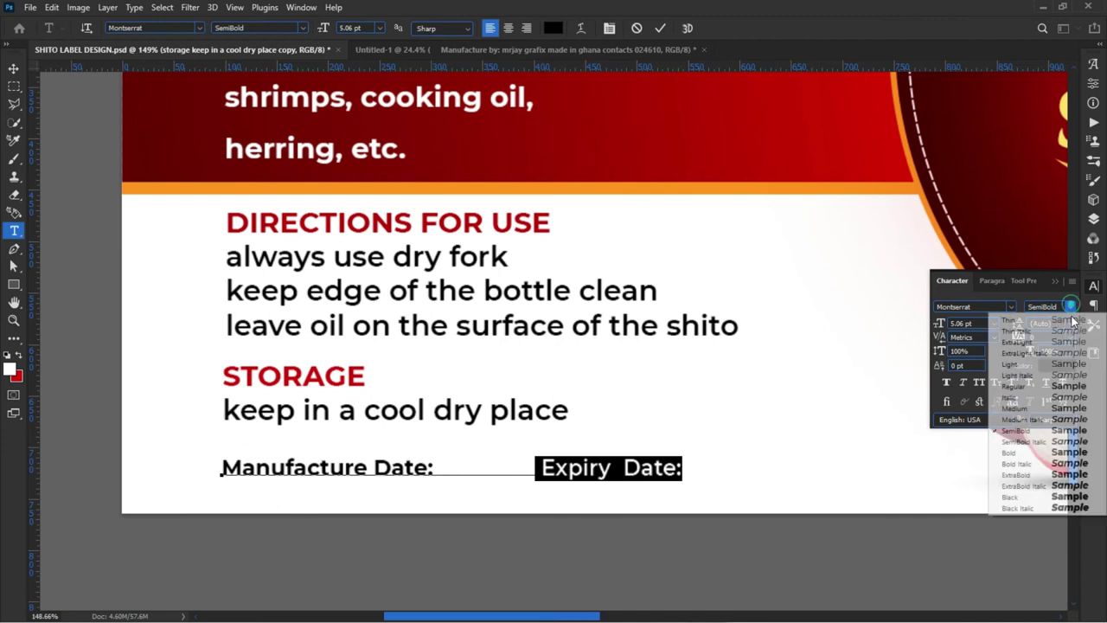
{"action": "left_click", "coordinate": [1029, 453]}
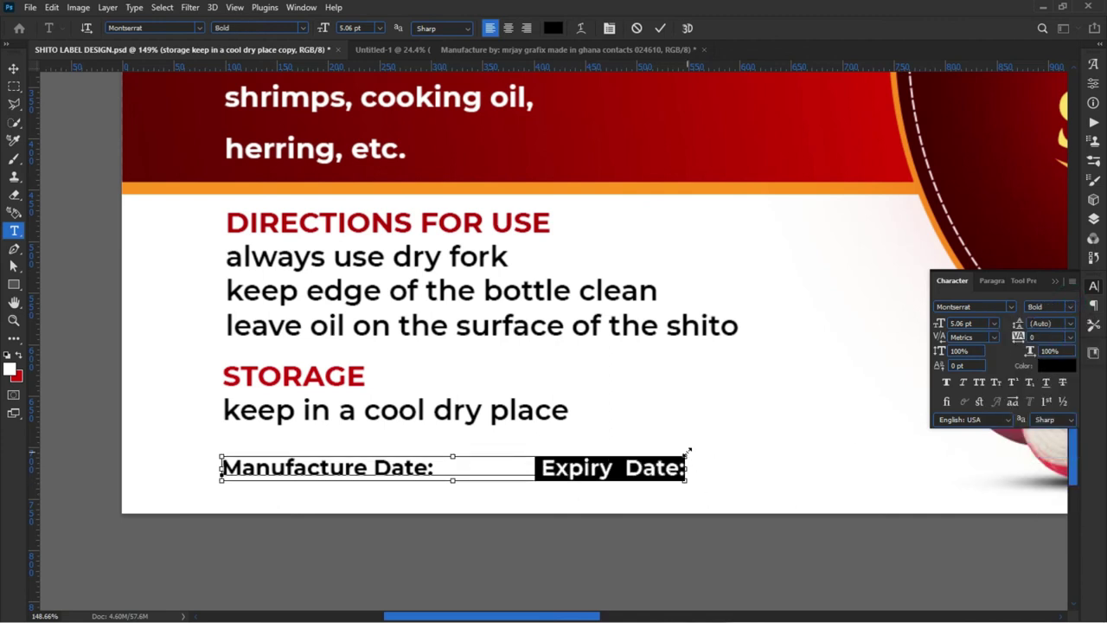
{"action": "key", "text": "ctrl+a"}
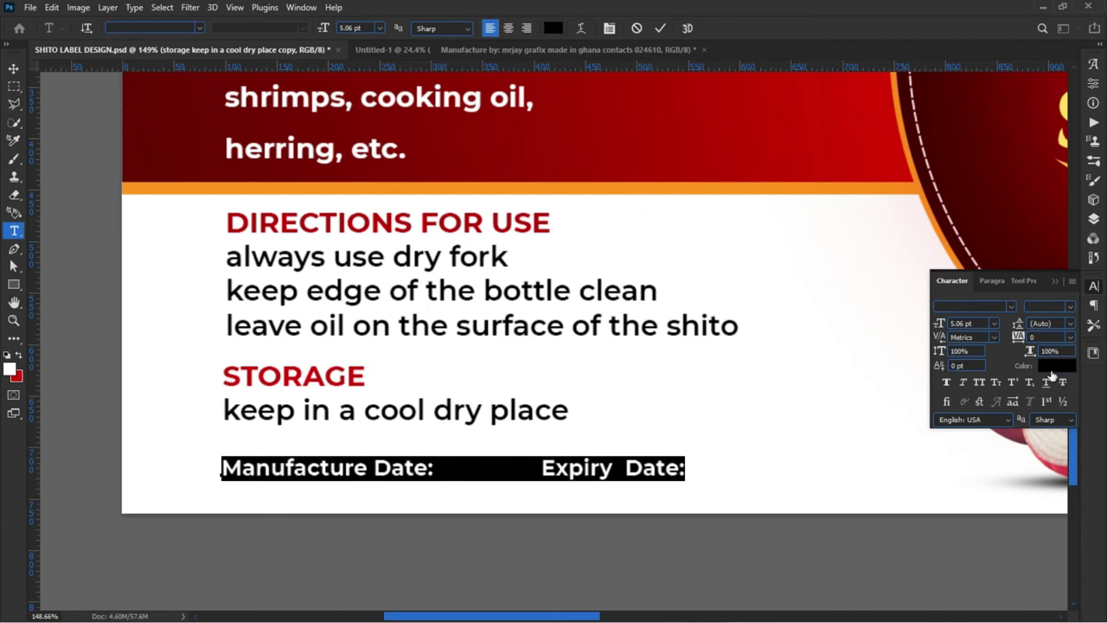
Colour the whole date line dark red 490101 and commit the text edit
{"action": "left_click", "coordinate": [1048, 367]}
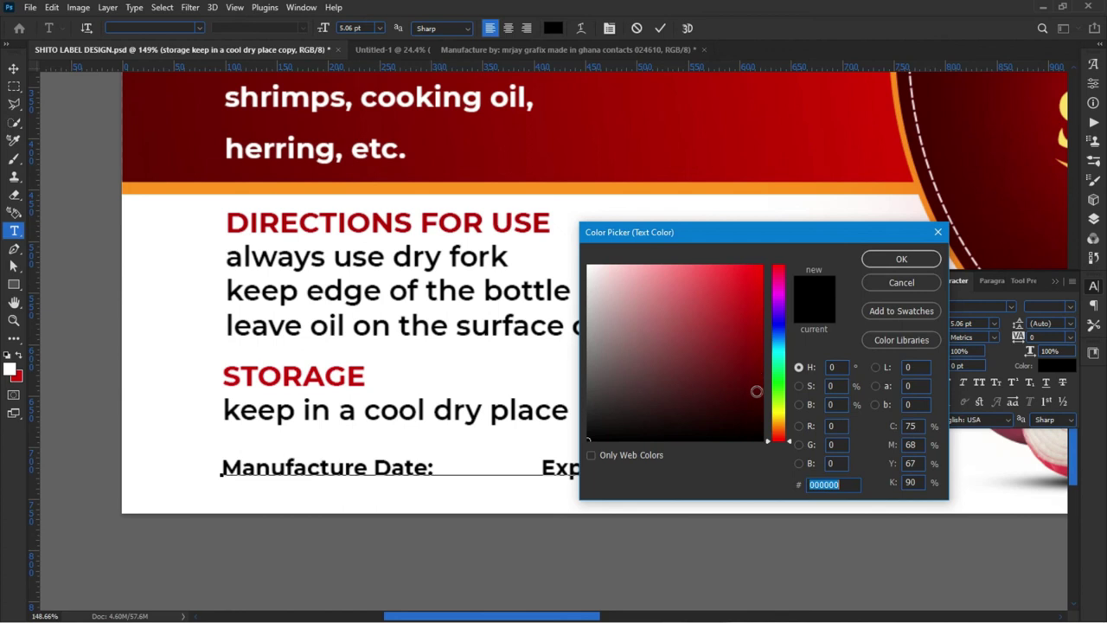
{"action": "left_click", "coordinate": [762, 391]}
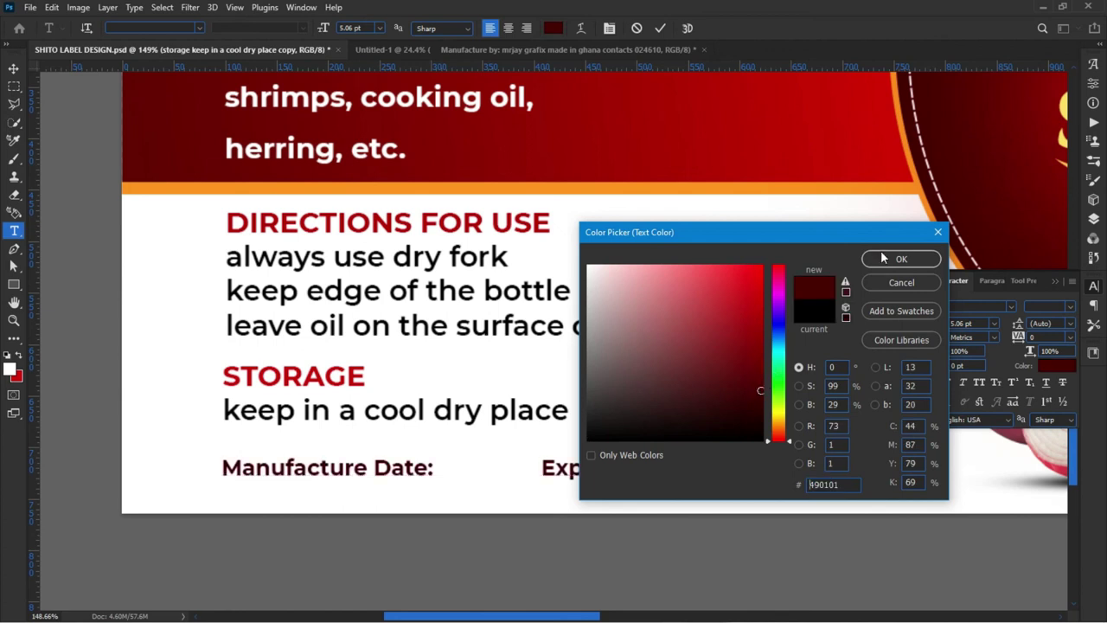
{"action": "left_click", "coordinate": [883, 258]}
{"action": "left_click", "coordinate": [661, 27]}
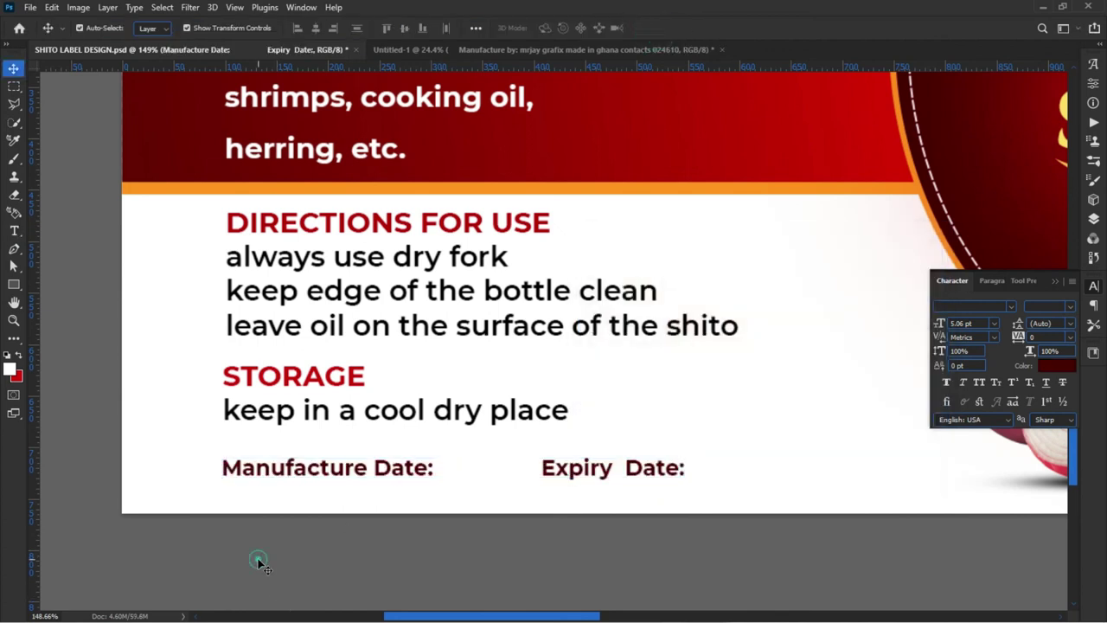
{"action": "scroll", "coordinate": [259, 562], "scroll_direction": "down", "scroll_amount": 2}
{"action": "scroll", "coordinate": [227, 564], "scroll_direction": "down", "scroll_amount": 2}
{"action": "scroll", "coordinate": [144, 525], "scroll_direction": "down", "scroll_amount": 2}
{"action": "scroll", "coordinate": [612, 427], "scroll_direction": "up", "scroll_amount": 2}
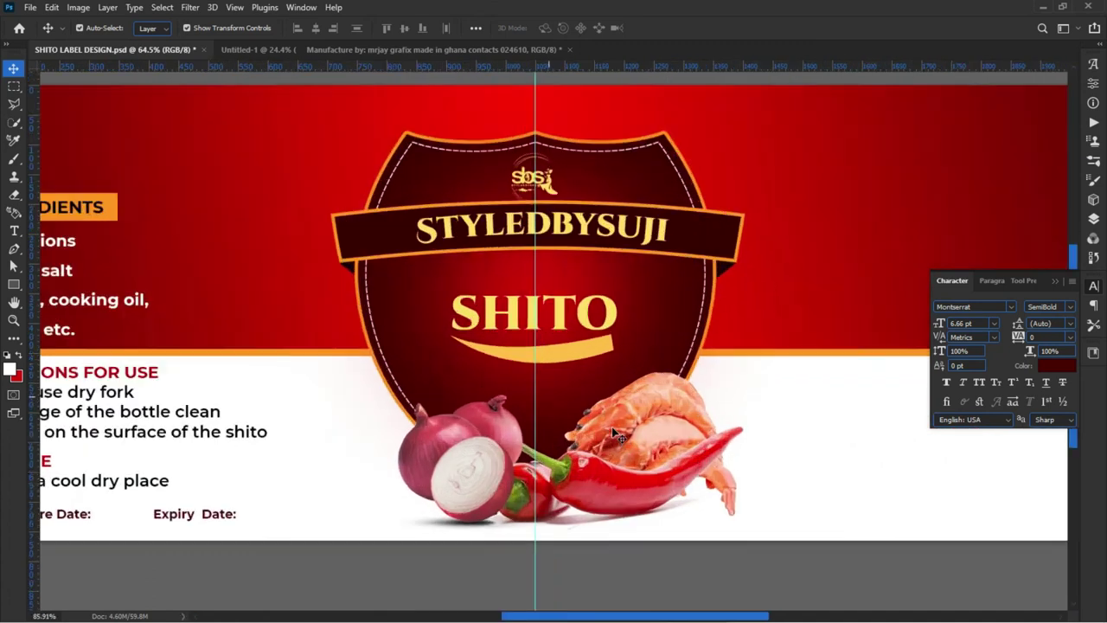
In Untitled-1, resize all five manufacturer contact lines to 6.66 pt
{"action": "scroll", "coordinate": [612, 426], "scroll_direction": "up", "scroll_amount": 1}
{"action": "mouse_move", "coordinate": [612, 426]}
{"action": "left_mouse_down"}
{"action": "mouse_move", "coordinate": [288, 515]}
{"action": "mouse_move", "coordinate": [266, 481]}
{"action": "left_mouse_up"}
{"action": "left_click", "coordinate": [303, 52]}
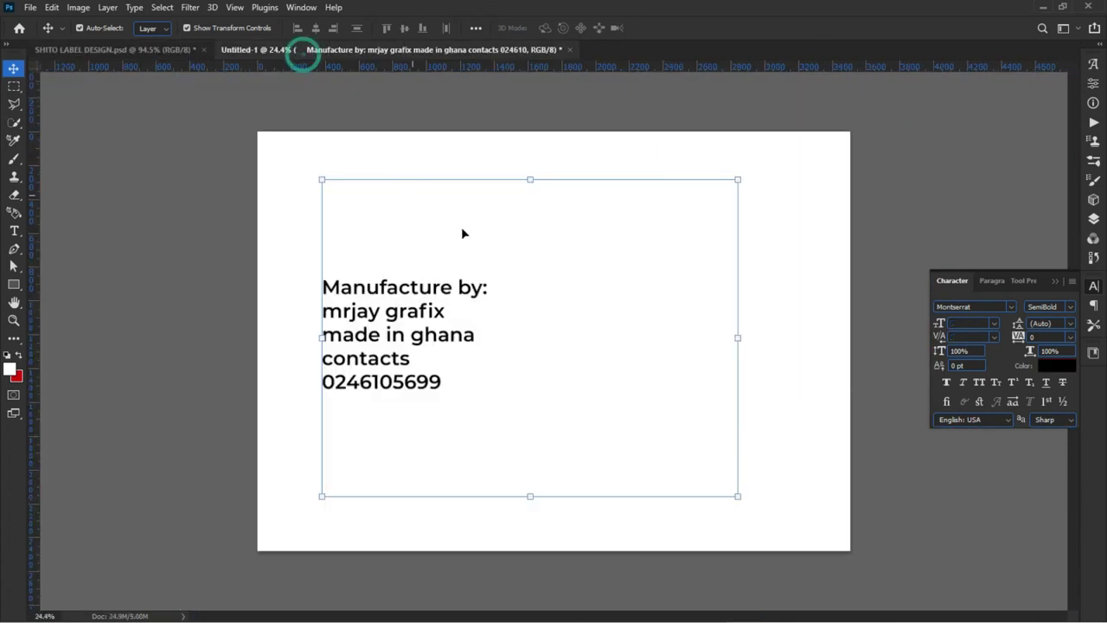
{"action": "left_click", "coordinate": [470, 404]}
{"action": "double_click", "coordinate": [429, 388]}
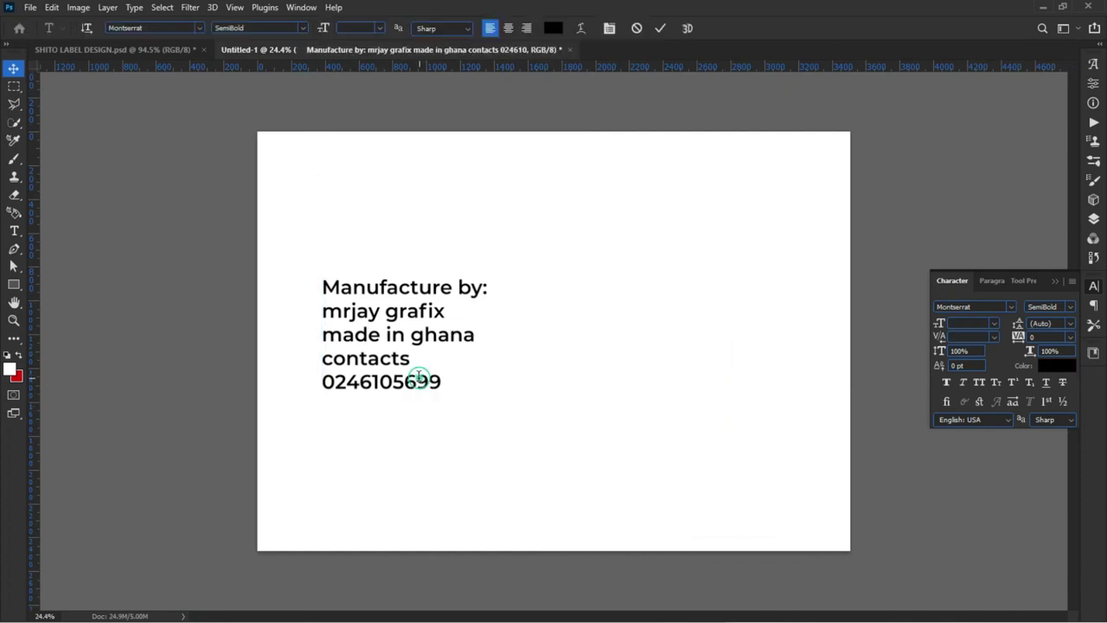
{"action": "left_click_drag", "start_coordinate": [459, 391], "coordinate": [229, 286]}
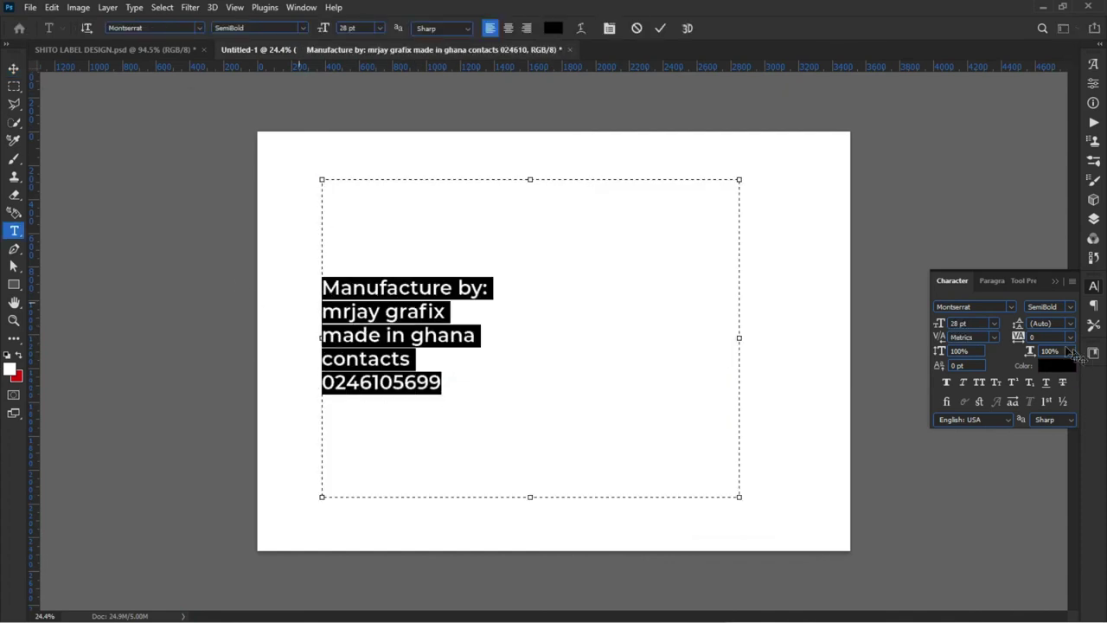
{"action": "left_click", "coordinate": [981, 325]}
{"action": "left_click", "coordinate": [980, 325]}
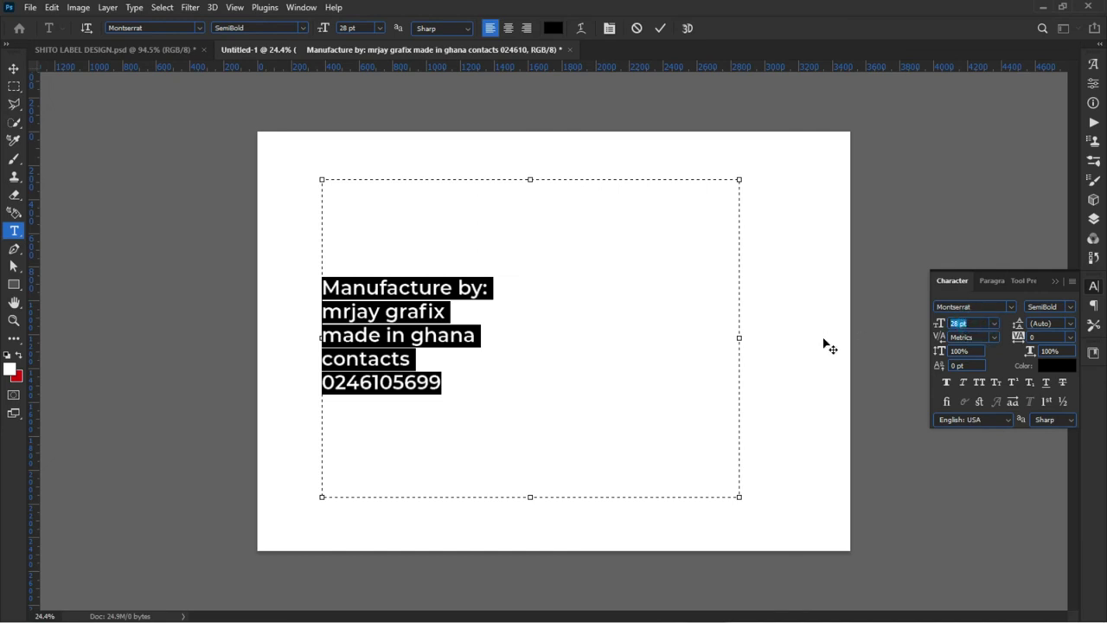
{"action": "type", "text": "6.66"}
{"action": "key", "text": "Return"}
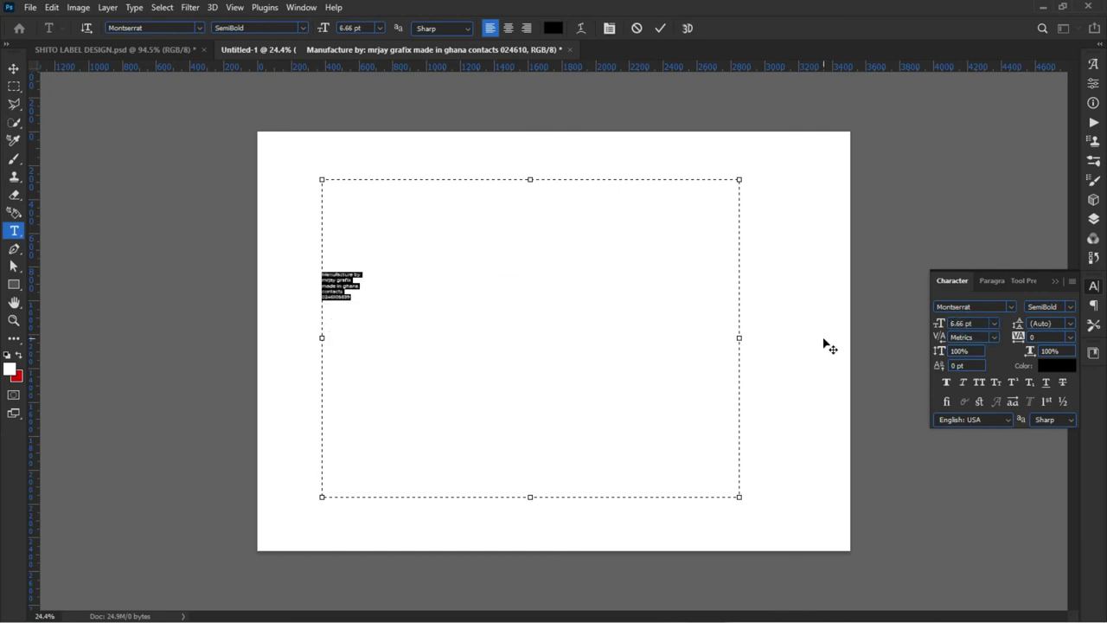
Cut the manufacturer text and return to the SHITO label document
{"action": "left_click", "coordinate": [71, 8]}
{"action": "mouse_move", "coordinate": [52, 7]}
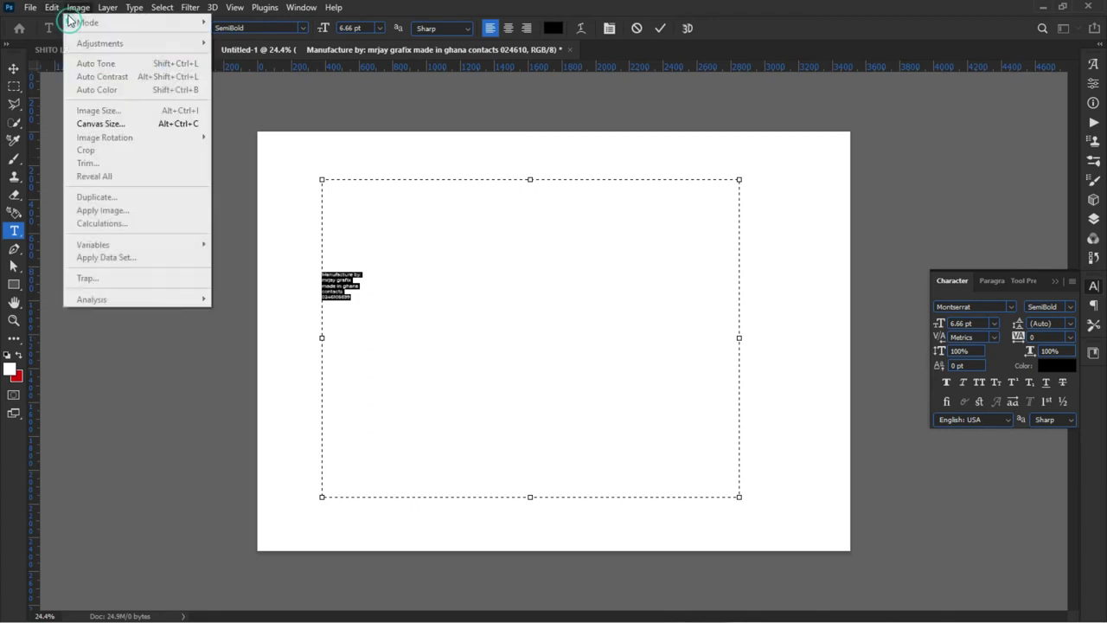
{"action": "left_click", "coordinate": [80, 90]}
{"action": "left_click", "coordinate": [112, 50]}
Duplicate the Directions text block onto the red banner and paste the manufacturer contact text into it
{"action": "scroll", "coordinate": [246, 304], "scroll_direction": "down", "scroll_amount": 3}
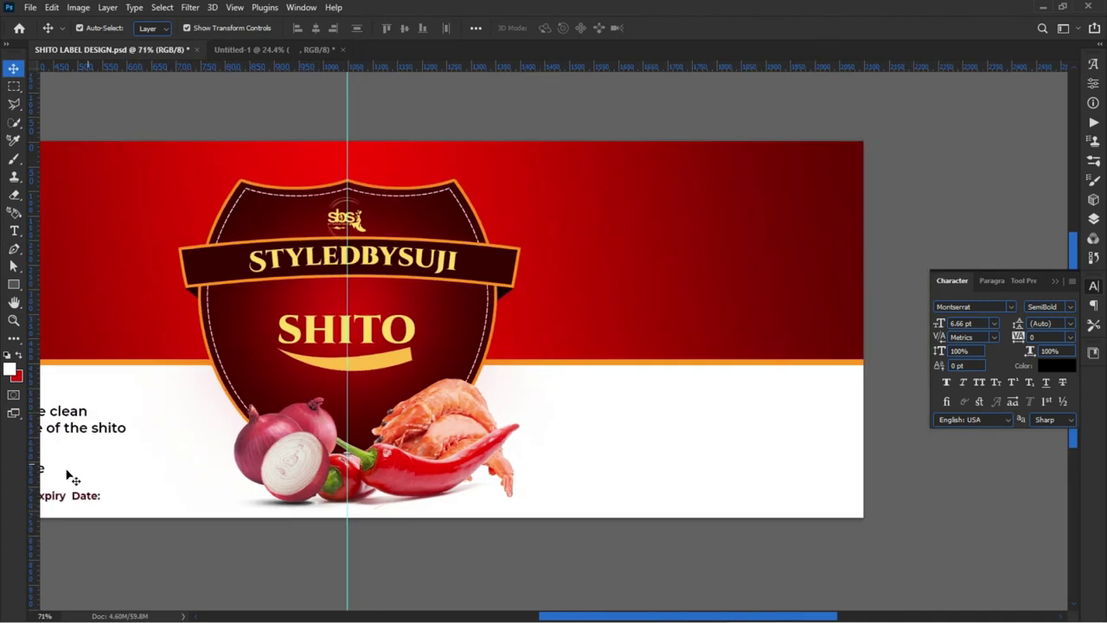
{"action": "left_click", "coordinate": [67, 430]}
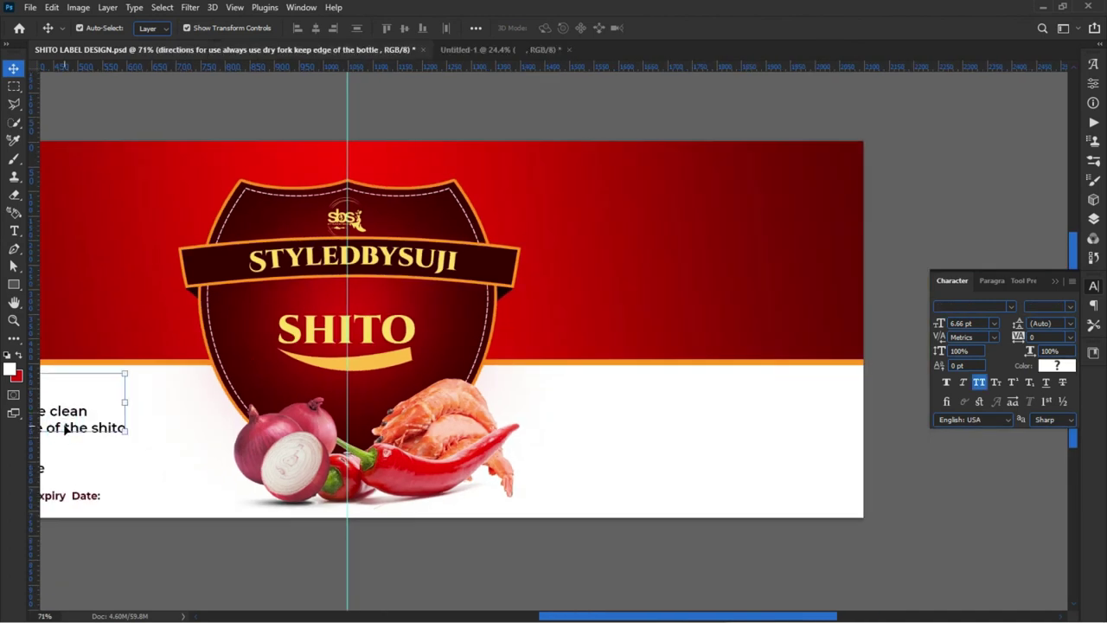
{"action": "left_click_drag", "start_coordinate": [67, 430], "coordinate": [688, 270]}
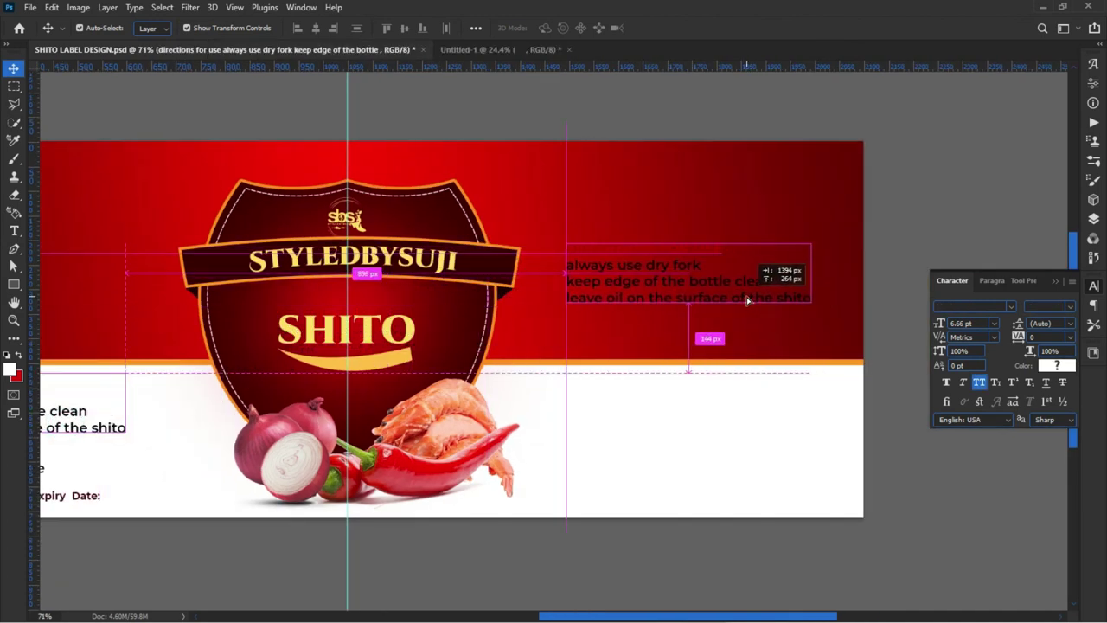
{"action": "double_click", "coordinate": [688, 270]}
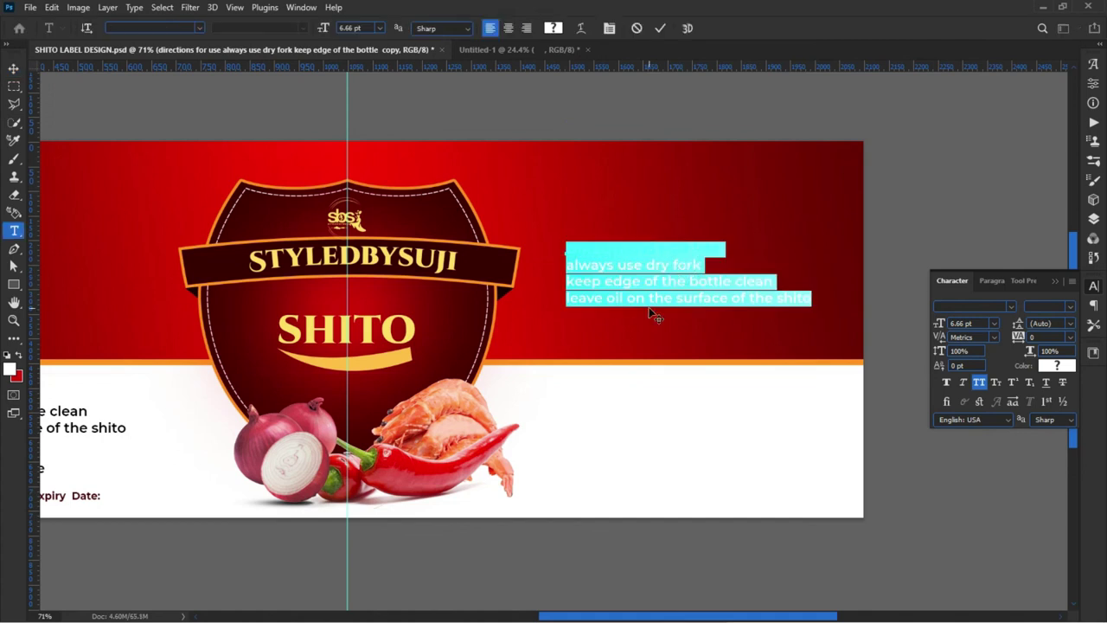
{"action": "key", "text": "ctrl+v"}
Move the contact text right and down on the banner, then select its 'Manufacture by:' line
{"action": "mouse_move", "coordinate": [571, 357]}
{"action": "left_mouse_down"}
{"action": "mouse_move", "coordinate": [725, 408]}
{"action": "mouse_move", "coordinate": [713, 391]}
{"action": "left_mouse_up"}
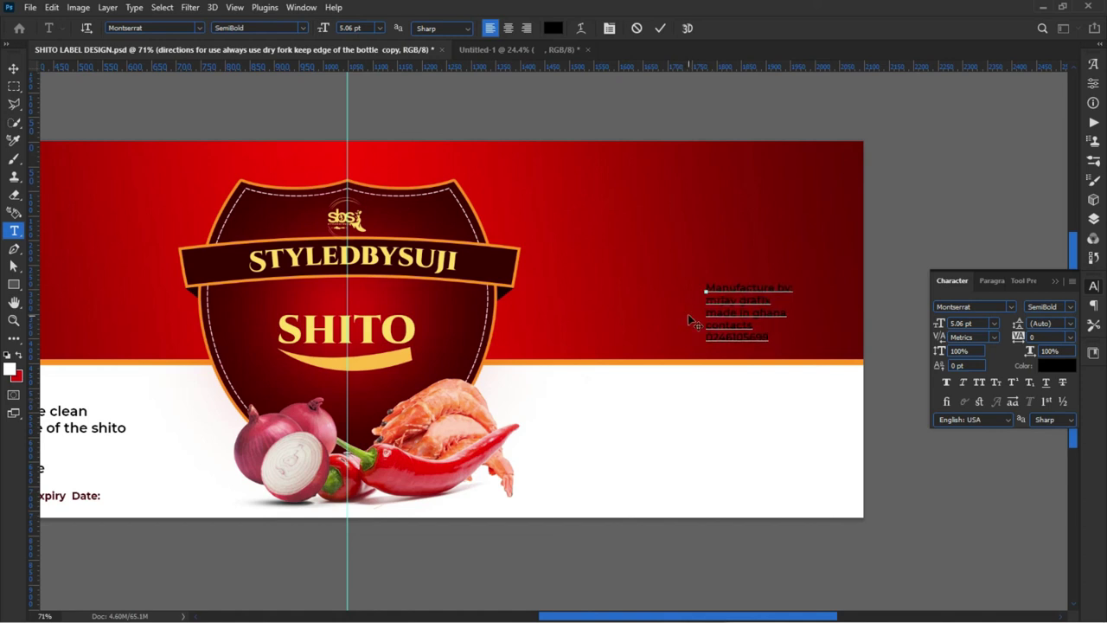
{"action": "scroll", "coordinate": [762, 301], "scroll_direction": "up", "scroll_amount": 3}
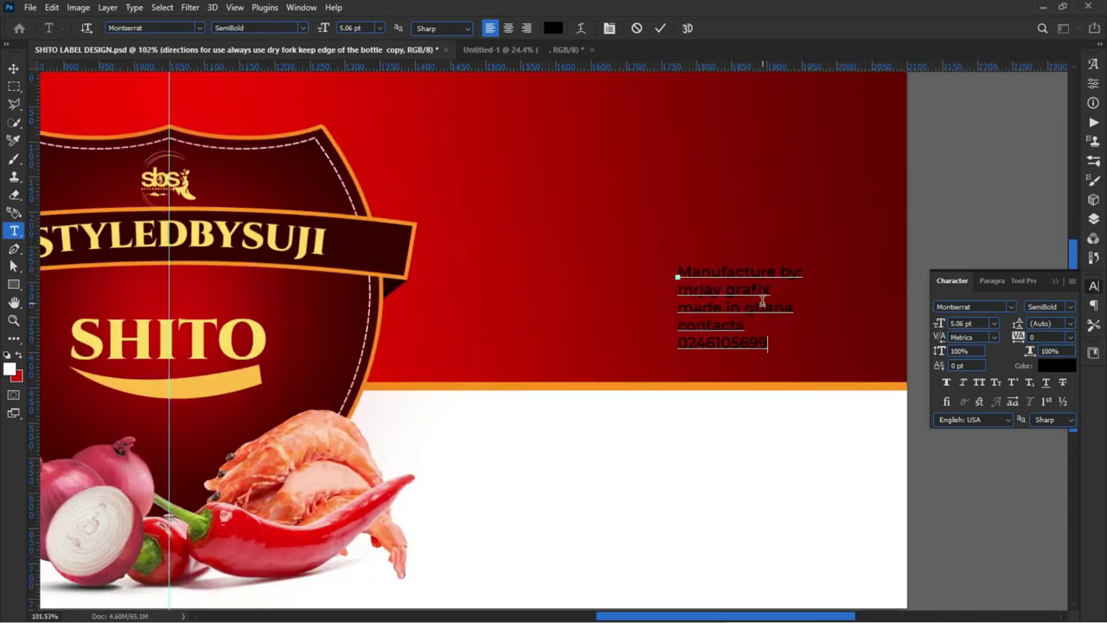
{"action": "scroll", "coordinate": [763, 300], "scroll_direction": "up", "scroll_amount": 2}
{"action": "left_click_drag", "start_coordinate": [638, 256], "coordinate": [936, 266]}
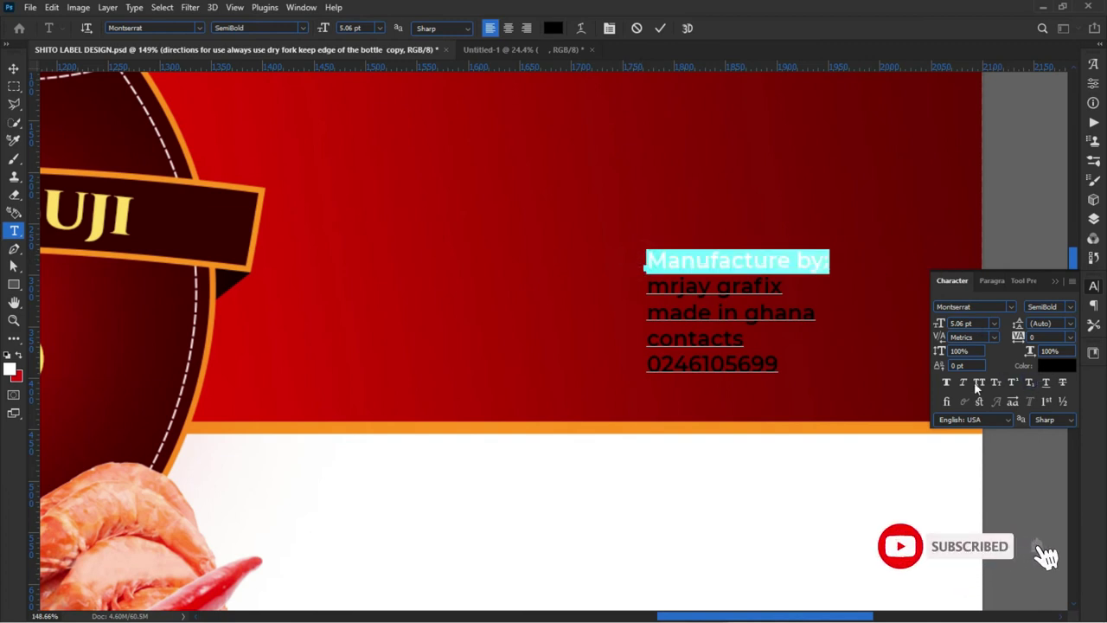
Make the 'Manufacture by:' line All Caps, trying a pink colour but cancelling it
{"action": "left_click", "coordinate": [980, 383]}
{"action": "left_click", "coordinate": [1050, 365]}
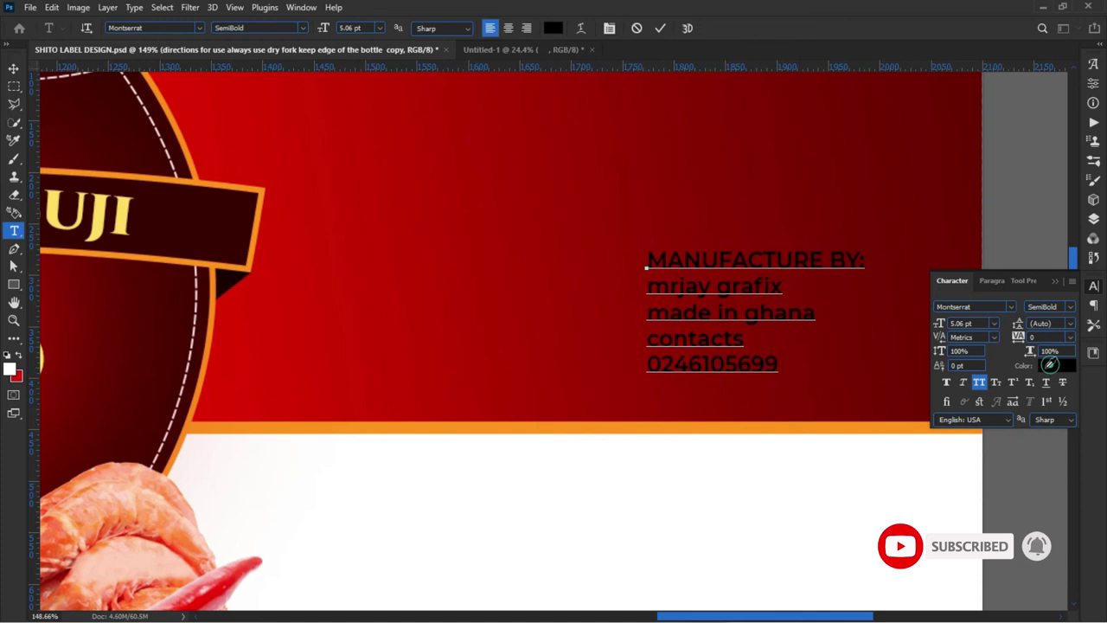
{"action": "left_click", "coordinate": [610, 278]}
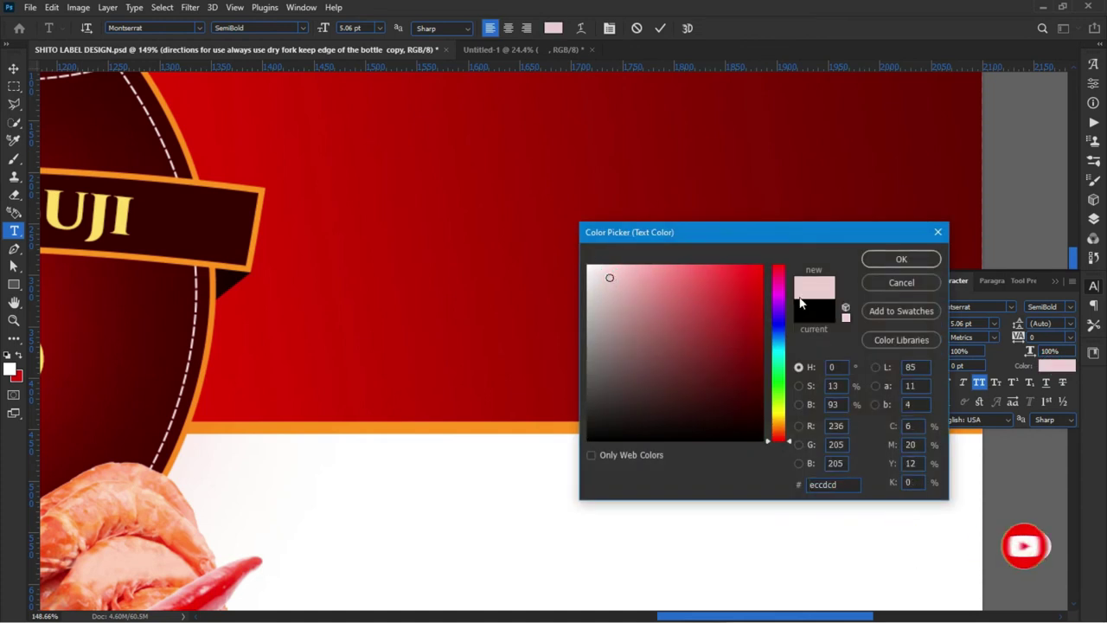
{"action": "left_click", "coordinate": [902, 282]}
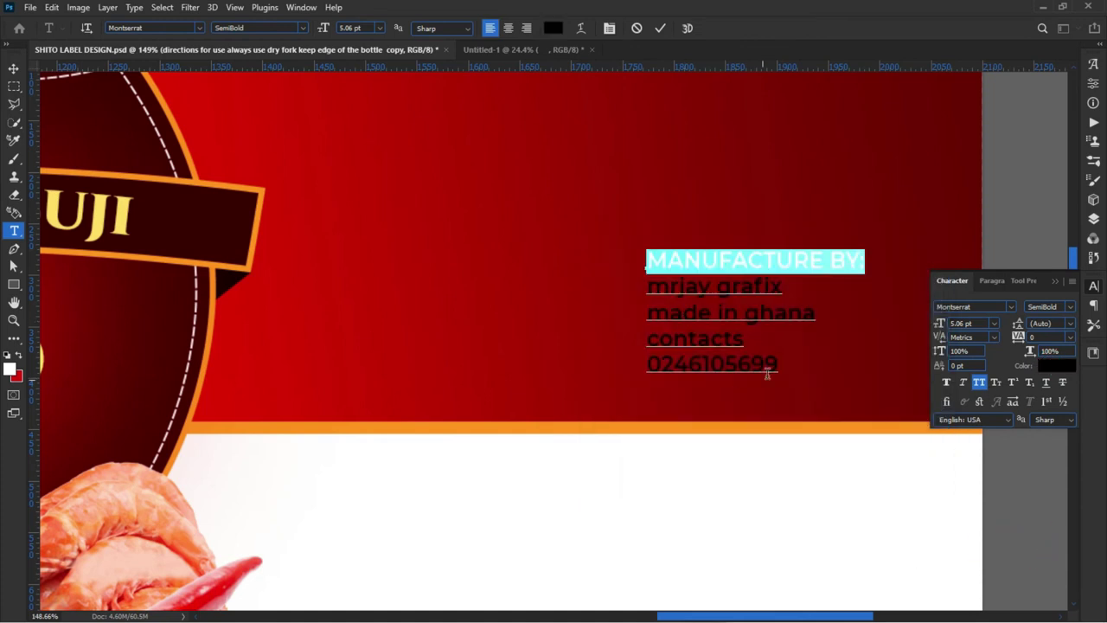
Make all five manufacturer contact lines white
{"action": "left_click_drag", "start_coordinate": [783, 365], "coordinate": [649, 216]}
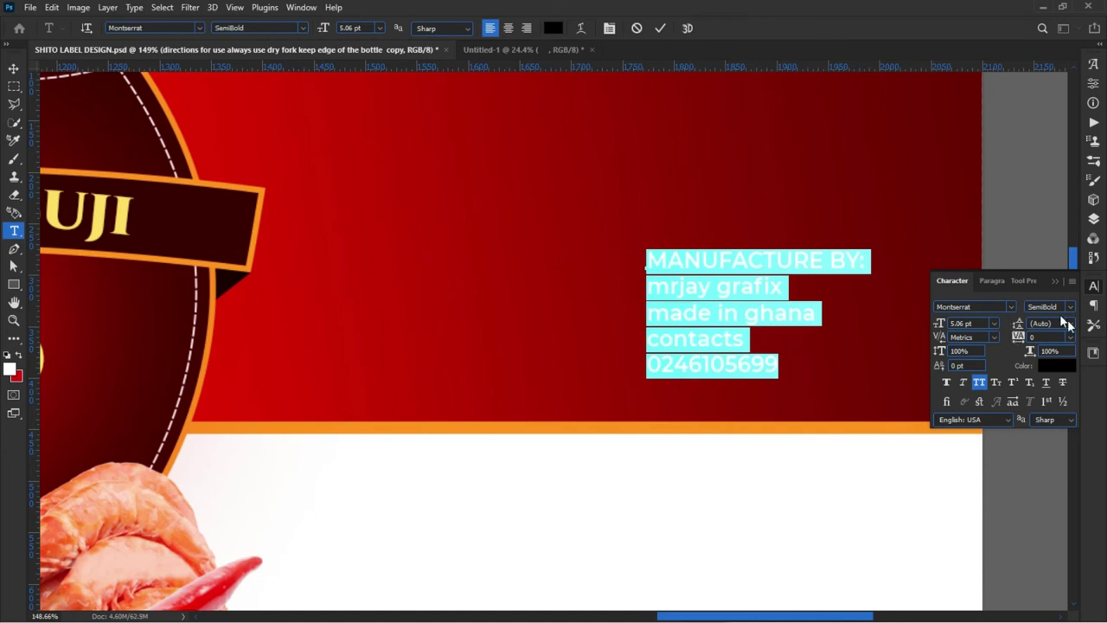
{"action": "left_click", "coordinate": [1071, 324]}
{"action": "left_click", "coordinate": [1051, 327]}
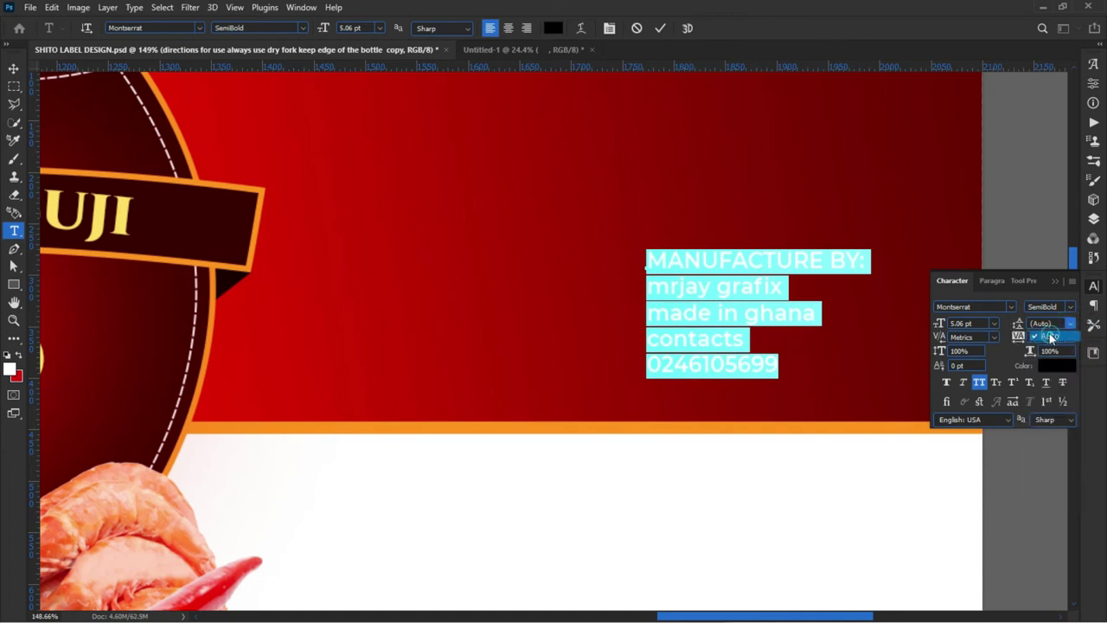
{"action": "left_click", "coordinate": [1010, 307]}
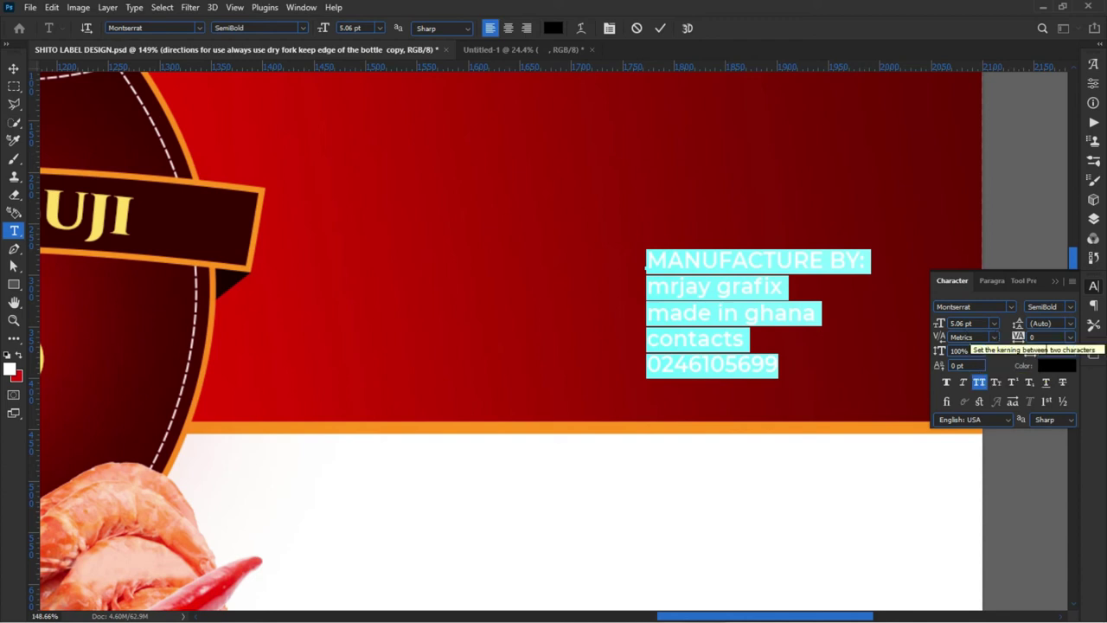
{"action": "left_click", "coordinate": [1057, 365]}
{"action": "left_click_drag", "start_coordinate": [594, 289], "coordinate": [589, 266]}
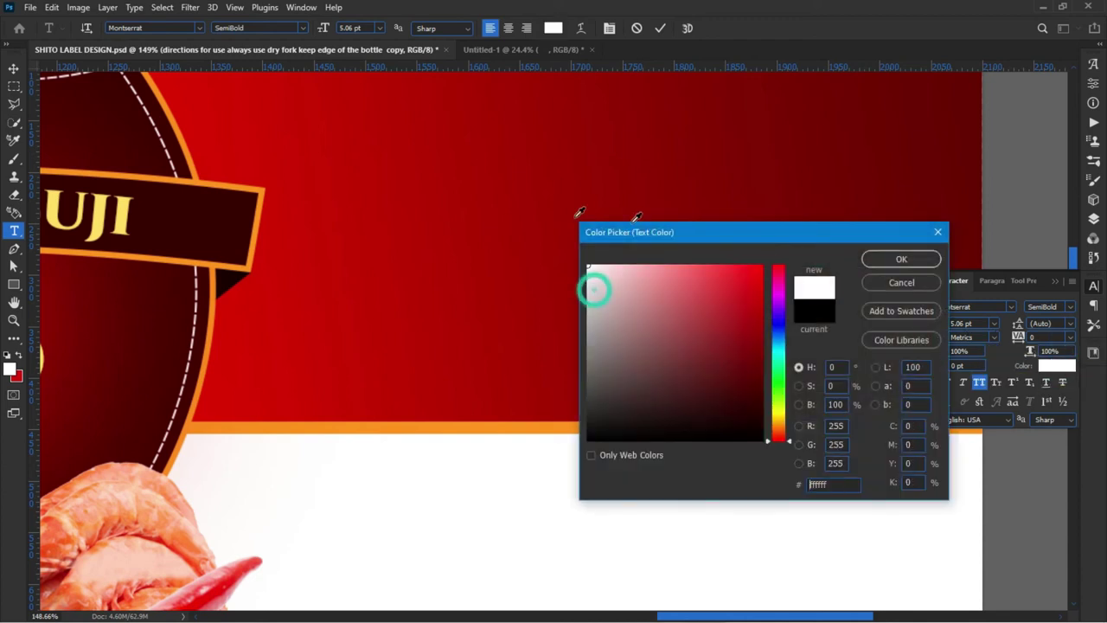
{"action": "left_click", "coordinate": [902, 259]}
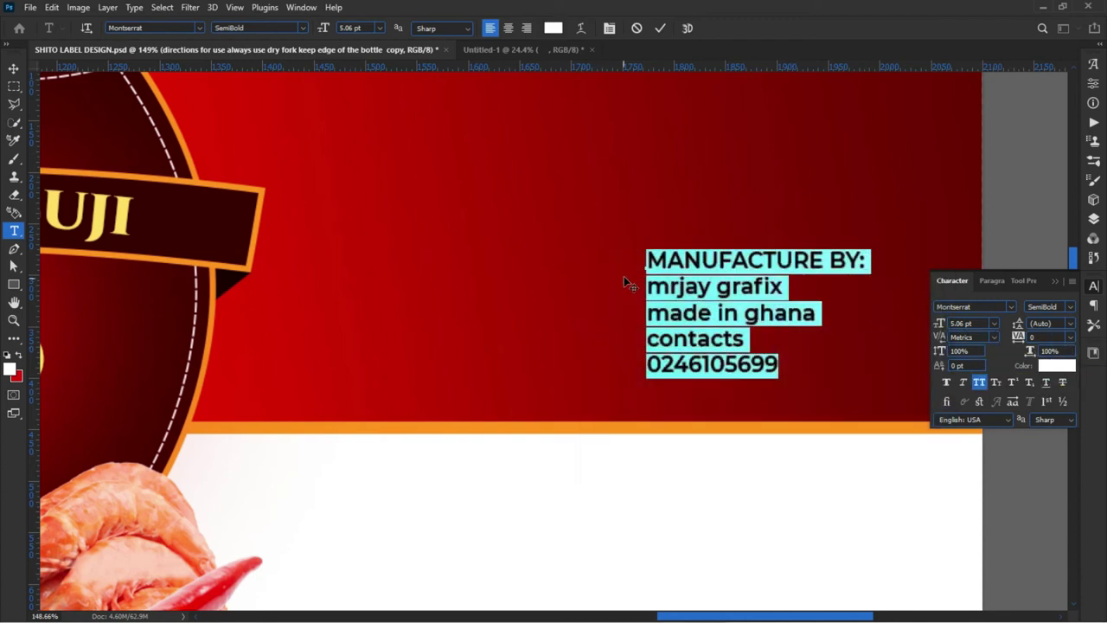
Colour the MANUFACTURE BY: heading a bright orange sampled from the label's stripe
{"action": "left_click_drag", "start_coordinate": [637, 256], "coordinate": [945, 245]}
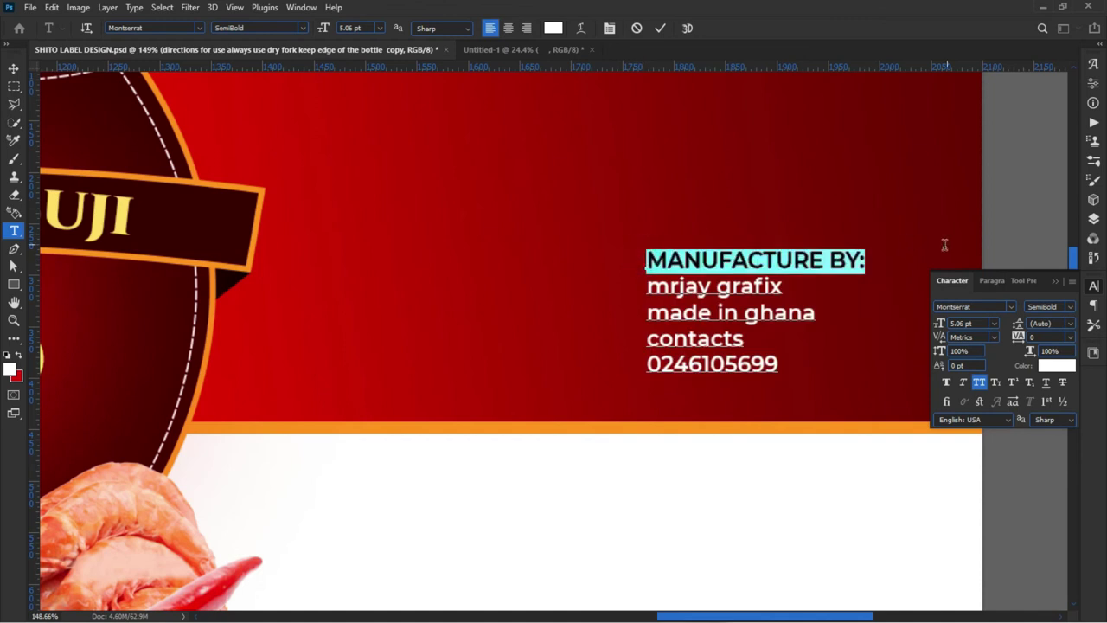
{"action": "left_click", "coordinate": [1050, 367]}
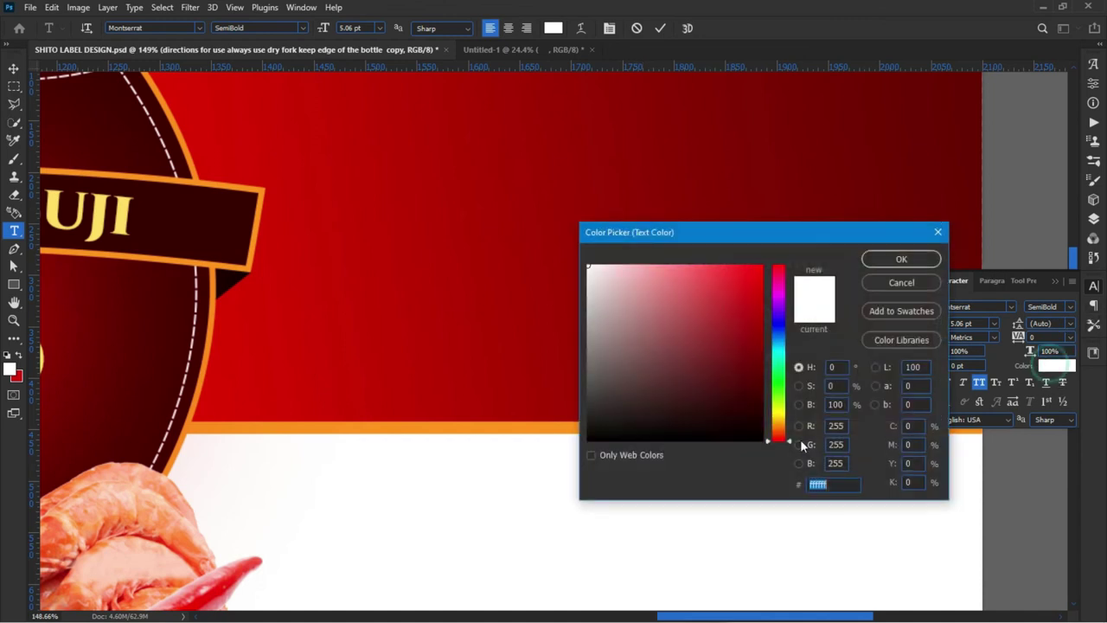
{"action": "left_click", "coordinate": [494, 425]}
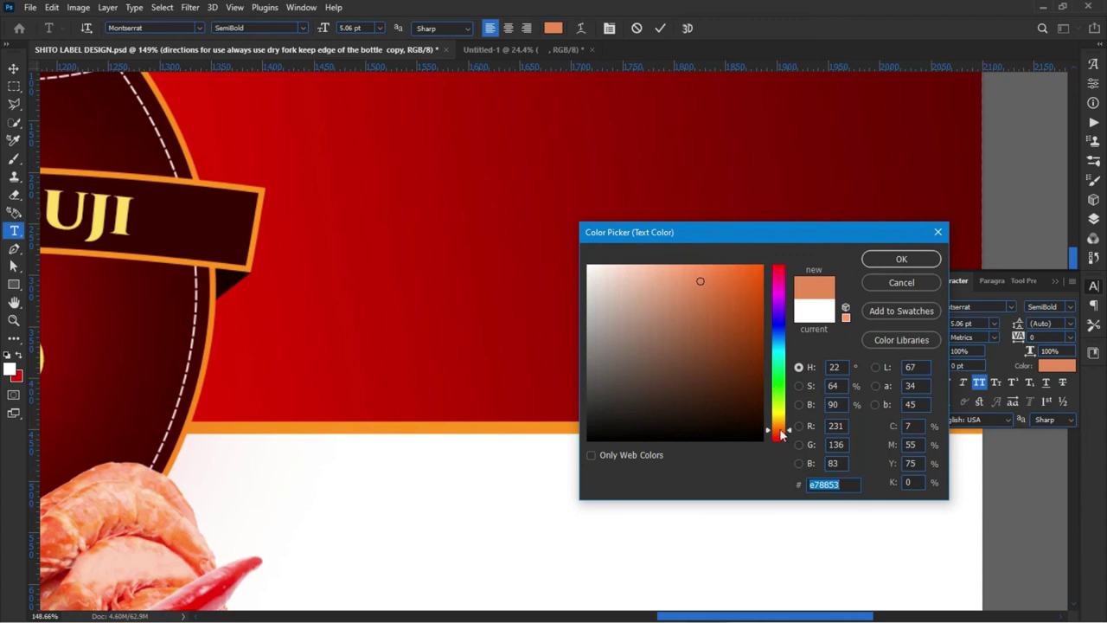
{"action": "left_click_drag", "start_coordinate": [782, 431], "coordinate": [782, 424]}
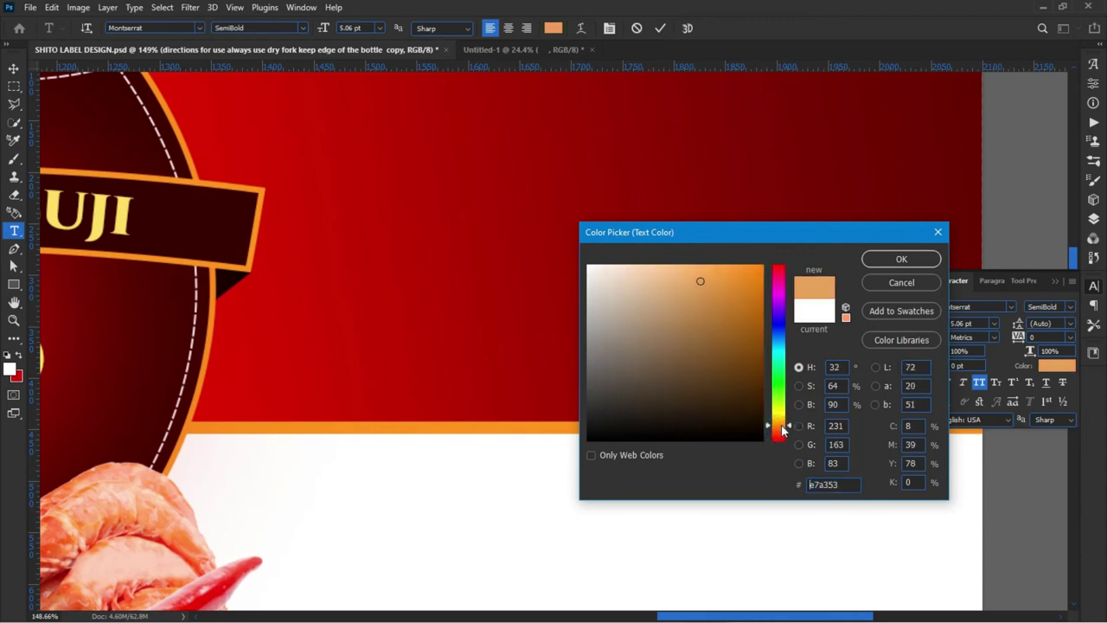
{"action": "left_click", "coordinate": [737, 264]}
{"action": "left_click", "coordinate": [891, 260]}
Capitalise the company name, add a blank line before CONTACTS, and commit the edits
{"action": "left_click", "coordinate": [671, 274]}
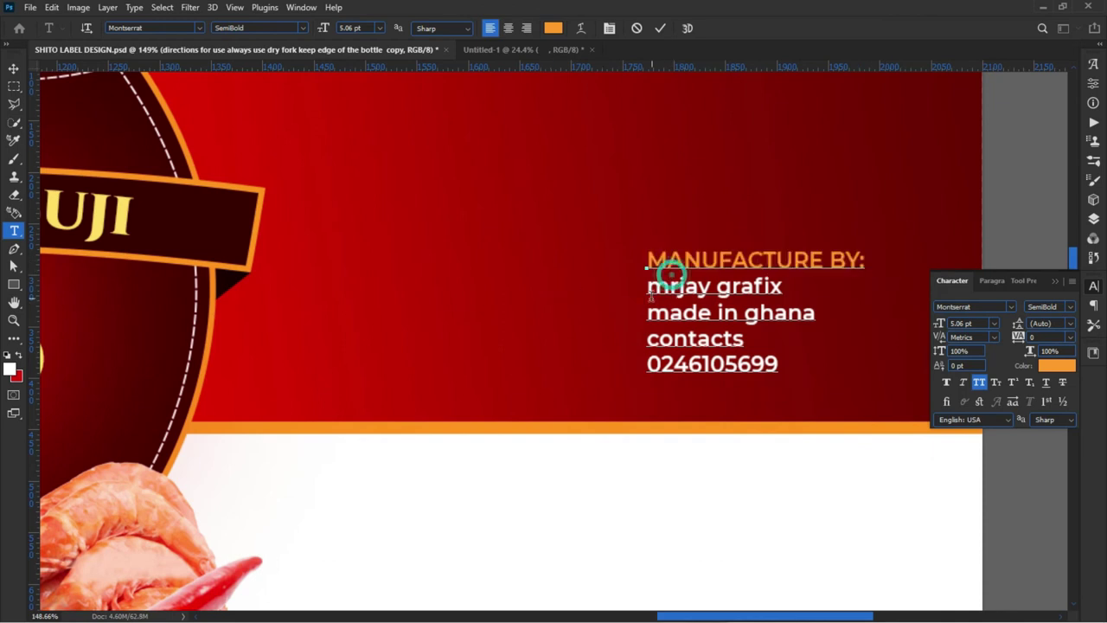
{"action": "left_click_drag", "start_coordinate": [649, 285], "coordinate": [815, 286]}
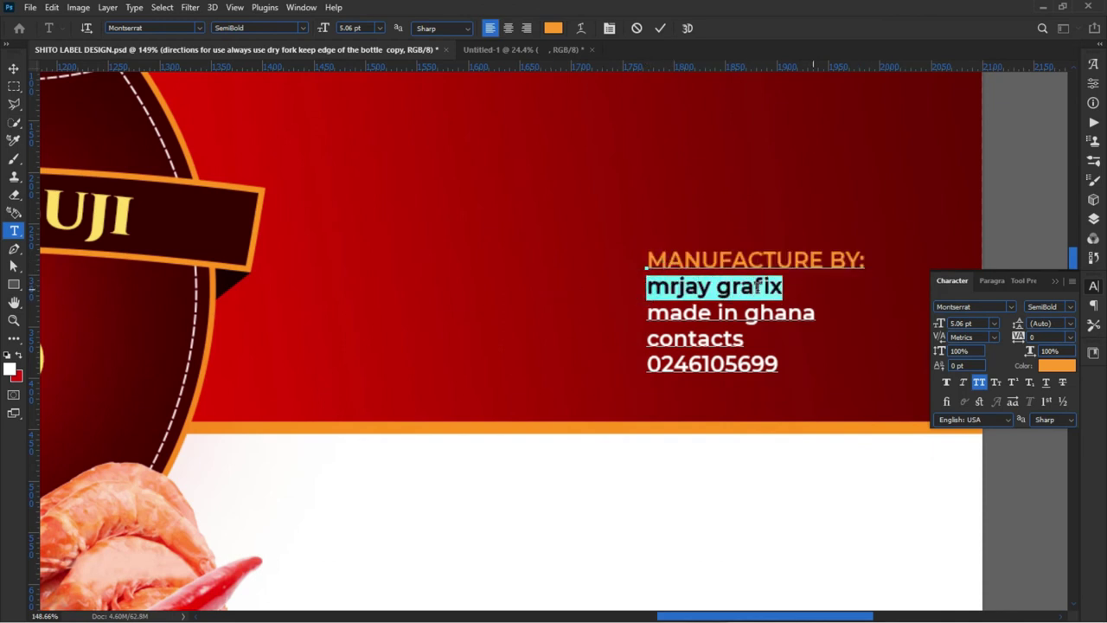
{"action": "left_click", "coordinate": [978, 383]}
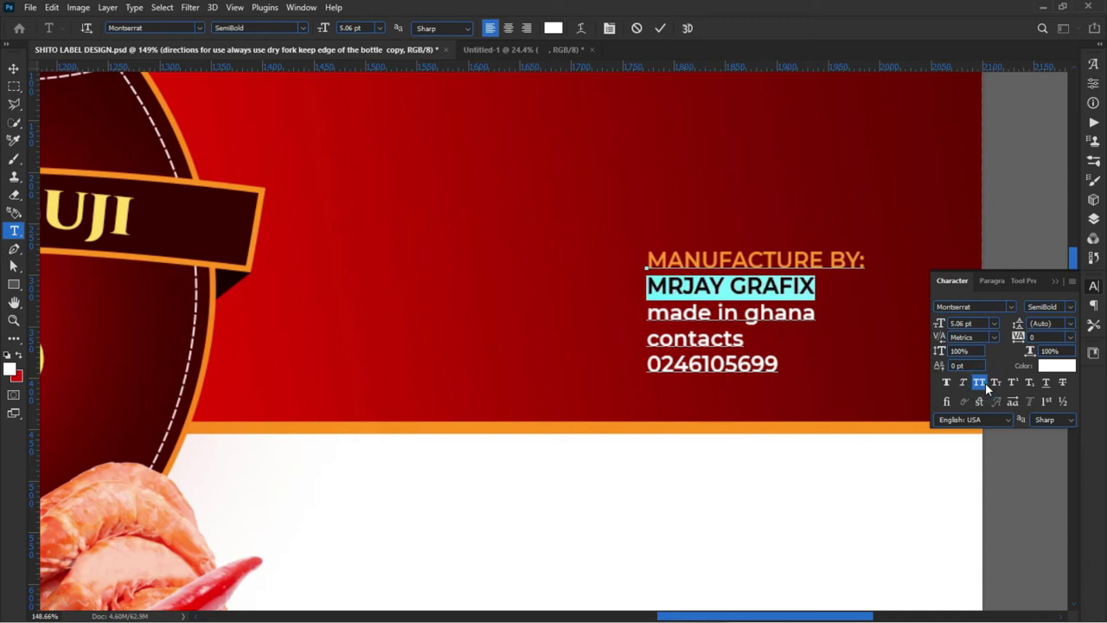
{"action": "left_click", "coordinate": [654, 314]}
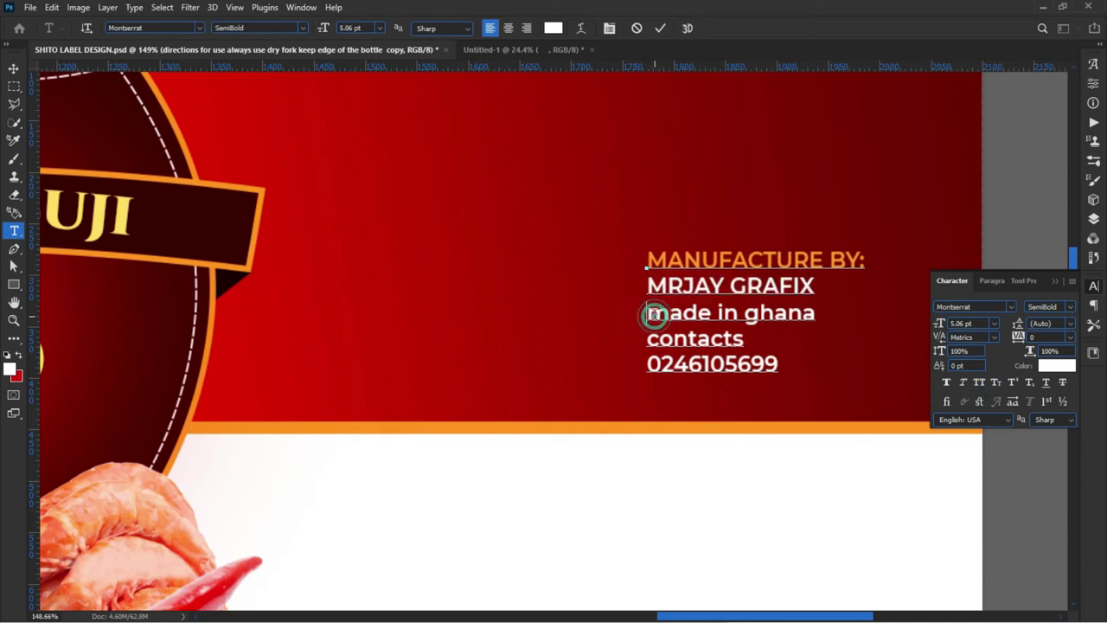
{"action": "left_click", "coordinate": [649, 339]}
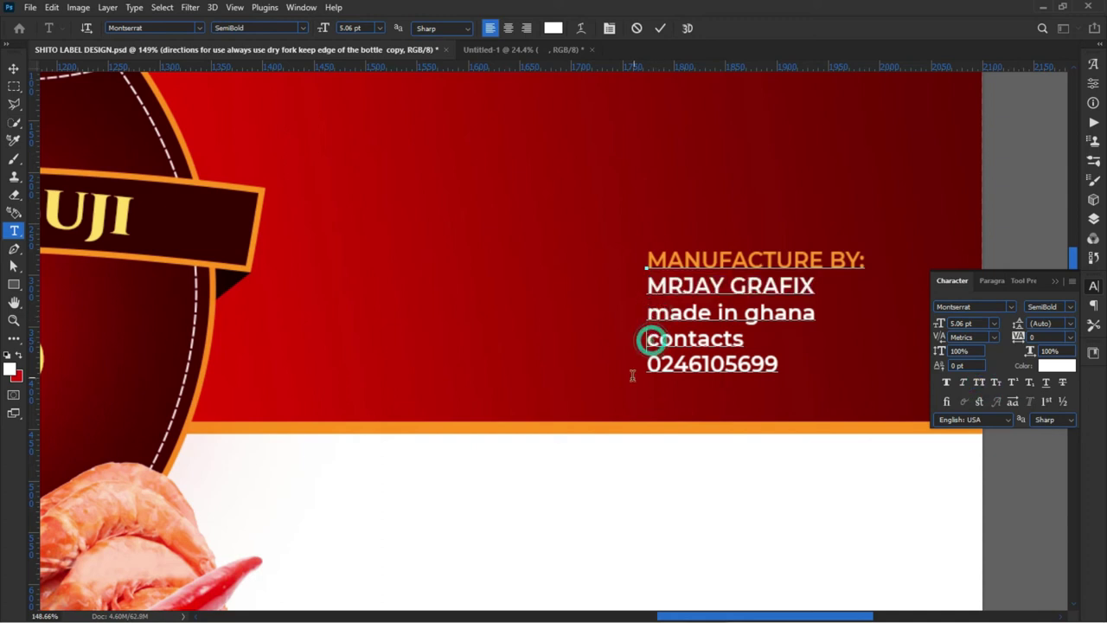
{"action": "key", "text": "Return"}
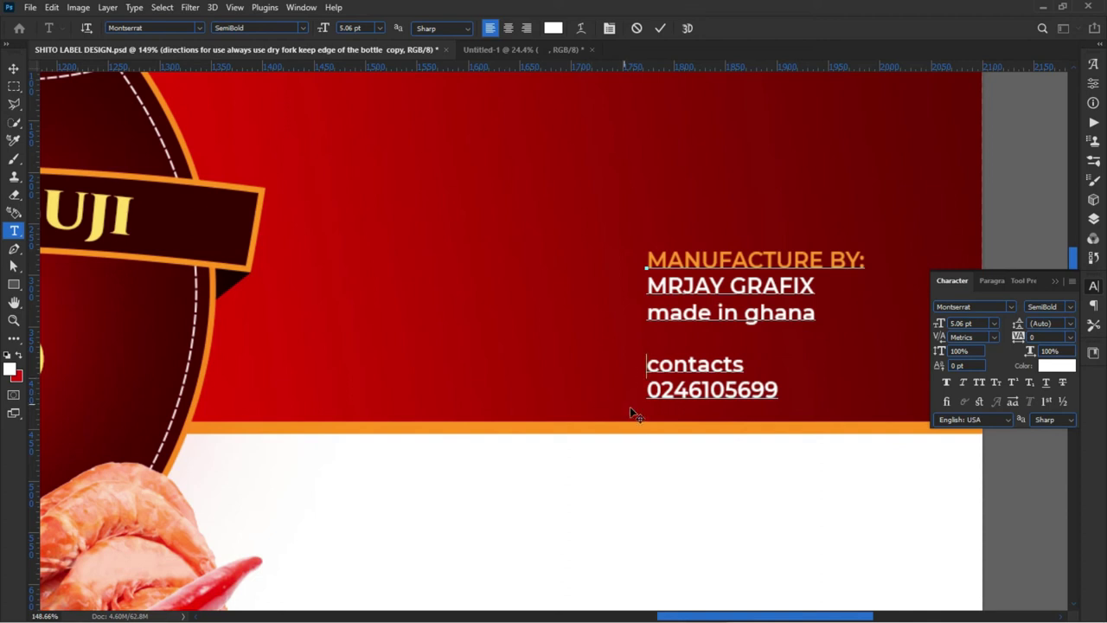
{"action": "left_click_drag", "start_coordinate": [649, 367], "coordinate": [885, 368]}
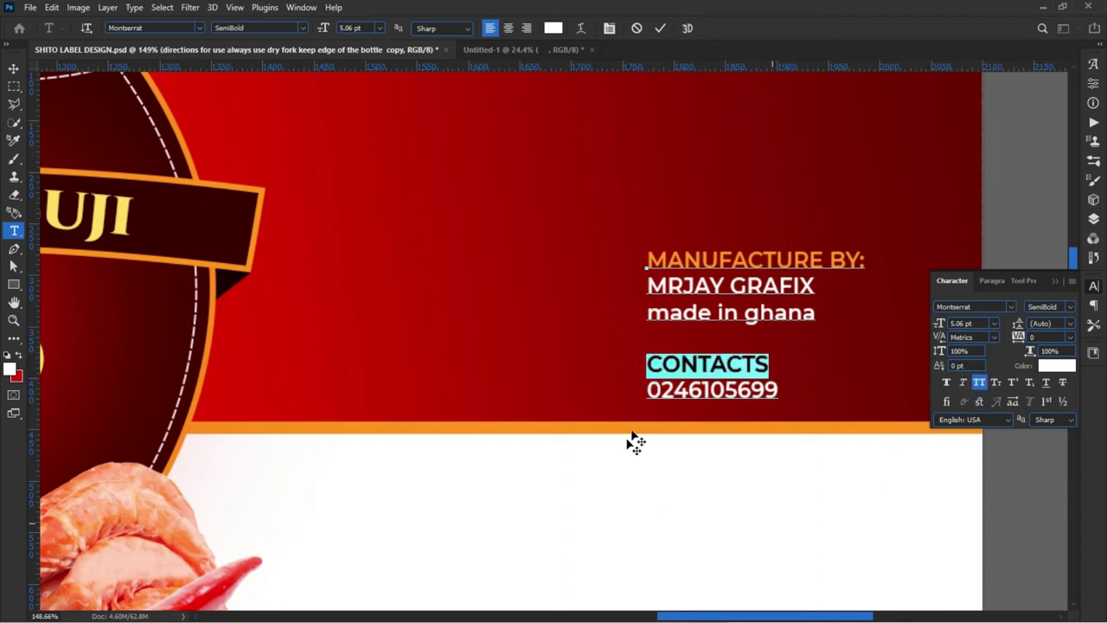
{"action": "left_click", "coordinate": [657, 29]}
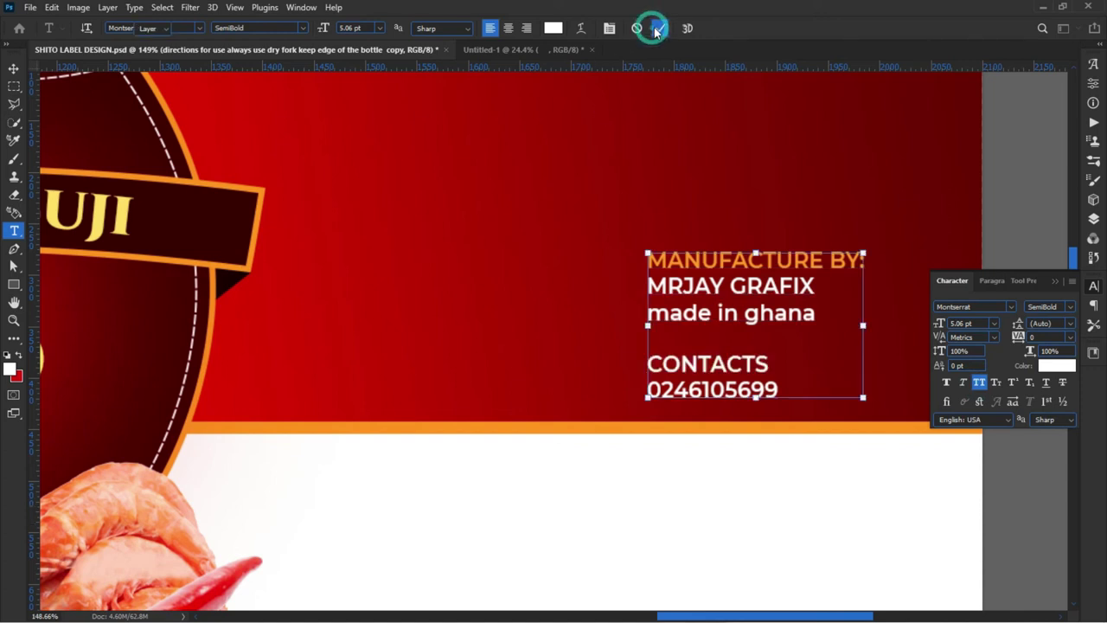
Nudge the manufacturer contact block slightly up and left on the banner
{"action": "key", "text": "v"}
{"action": "left_click", "coordinate": [563, 532]}
{"action": "scroll", "coordinate": [645, 468], "scroll_direction": "down", "scroll_amount": 3}
{"action": "scroll", "coordinate": [706, 418], "scroll_direction": "down", "scroll_amount": 2}
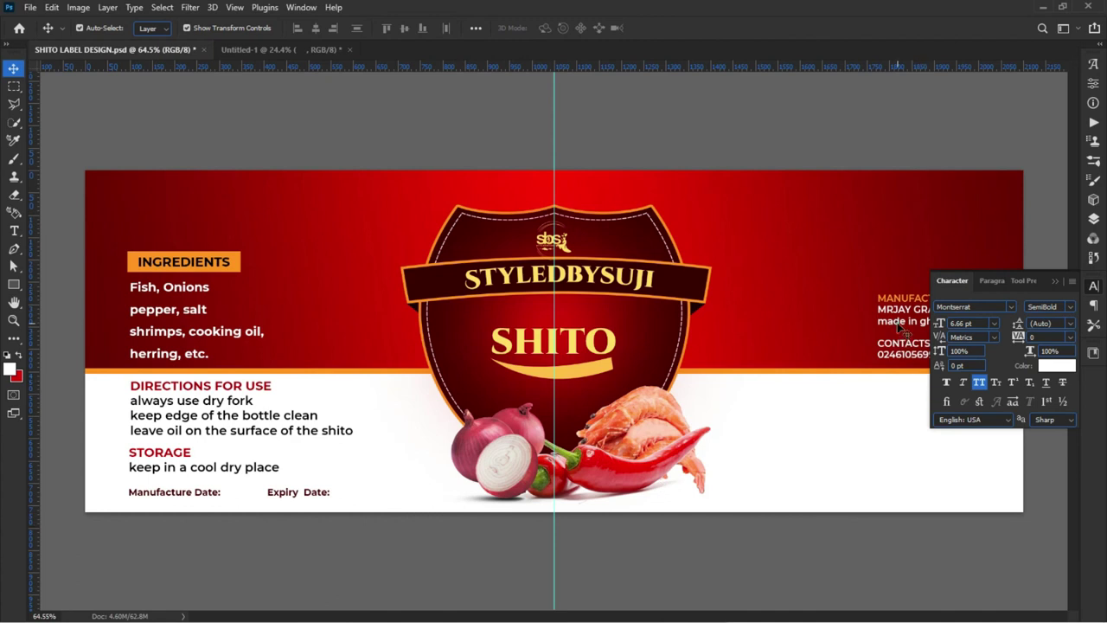
{"action": "left_click_drag", "start_coordinate": [904, 333], "coordinate": [896, 327]}
{"action": "left_click", "coordinate": [527, 558]}
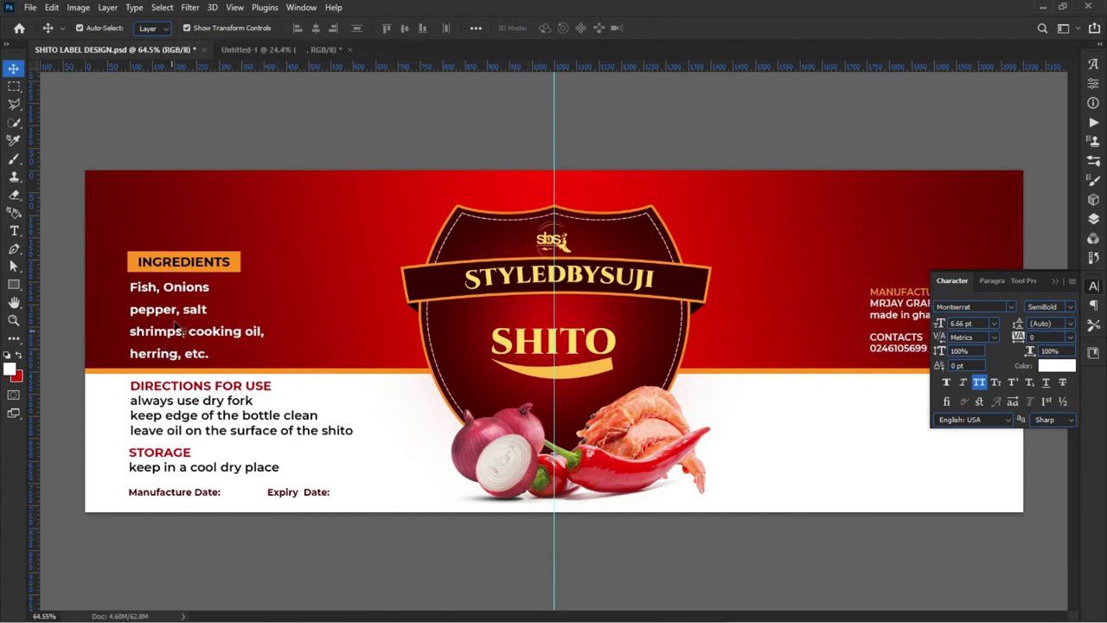
Move the INGREDIENTS block higher on the red banner
{"action": "left_click_drag", "start_coordinate": [55, 206], "coordinate": [87, 327]}
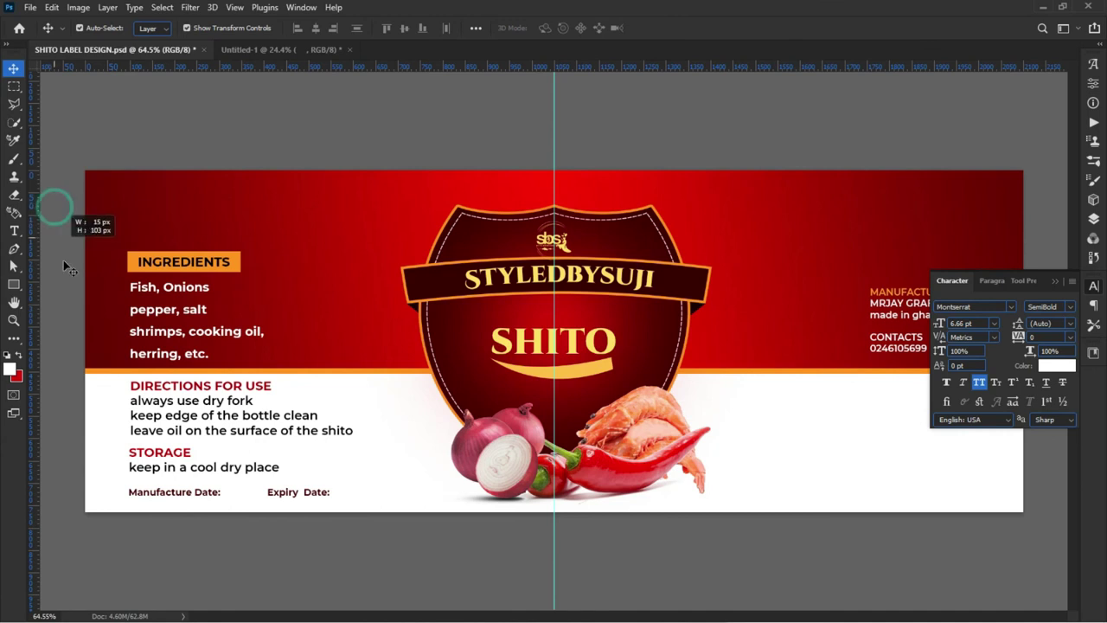
{"action": "left_click", "coordinate": [87, 326]}
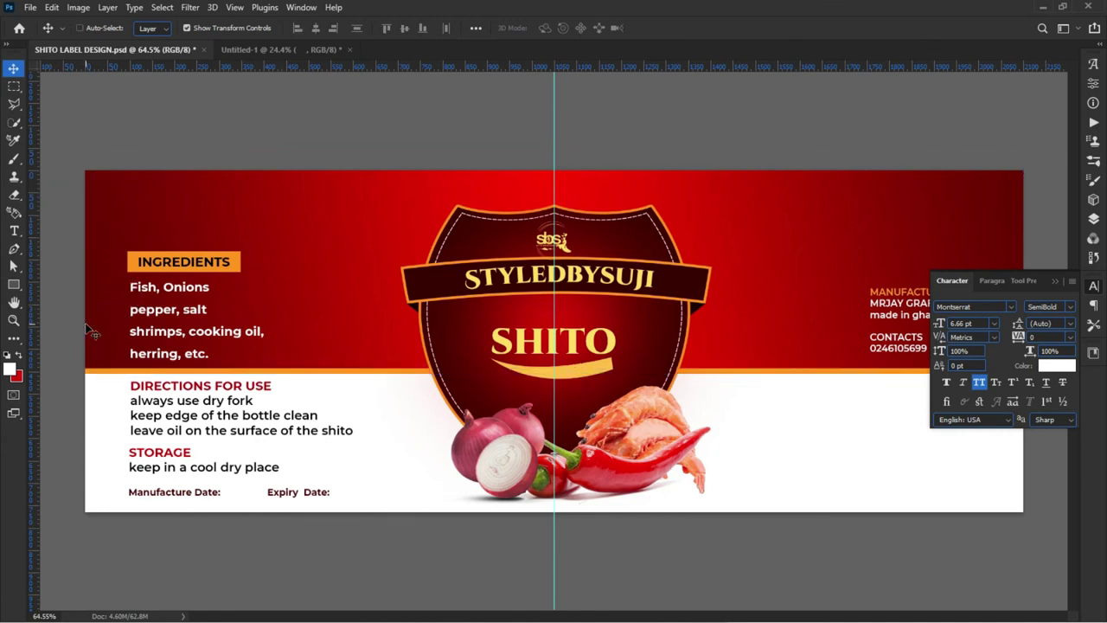
{"action": "mouse_move", "coordinate": [104, 203]}
{"action": "left_mouse_down"}
{"action": "mouse_move", "coordinate": [251, 324]}
{"action": "mouse_move", "coordinate": [220, 315]}
{"action": "left_mouse_up"}
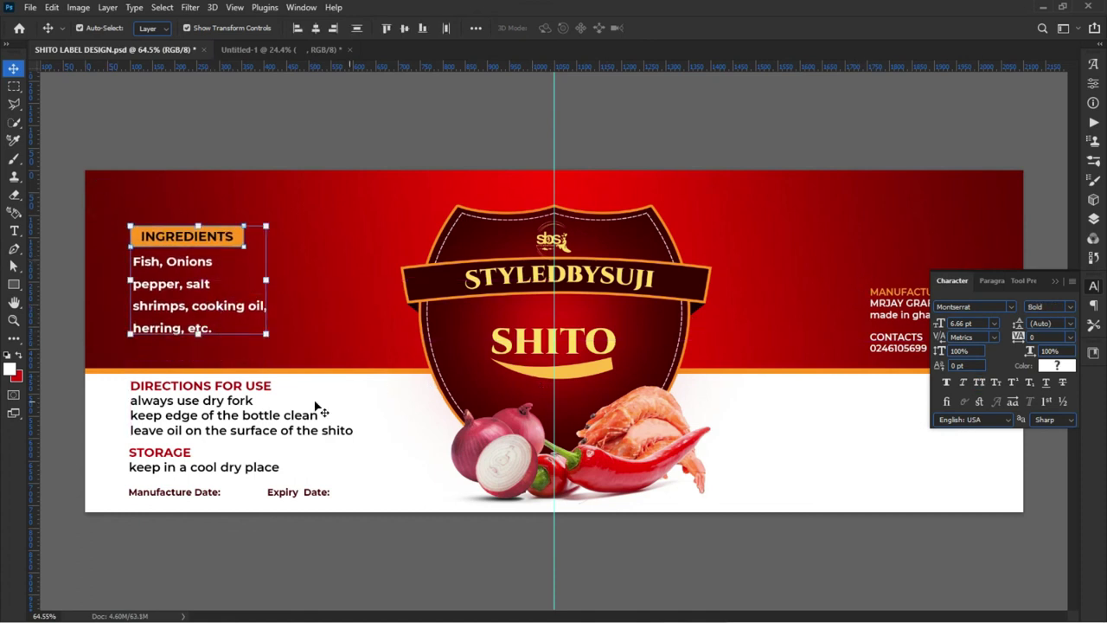
{"action": "left_click", "coordinate": [201, 530]}
Zoom and pan across the label to review the finished design
{"action": "scroll", "coordinate": [194, 515], "scroll_direction": "down", "scroll_amount": 2}
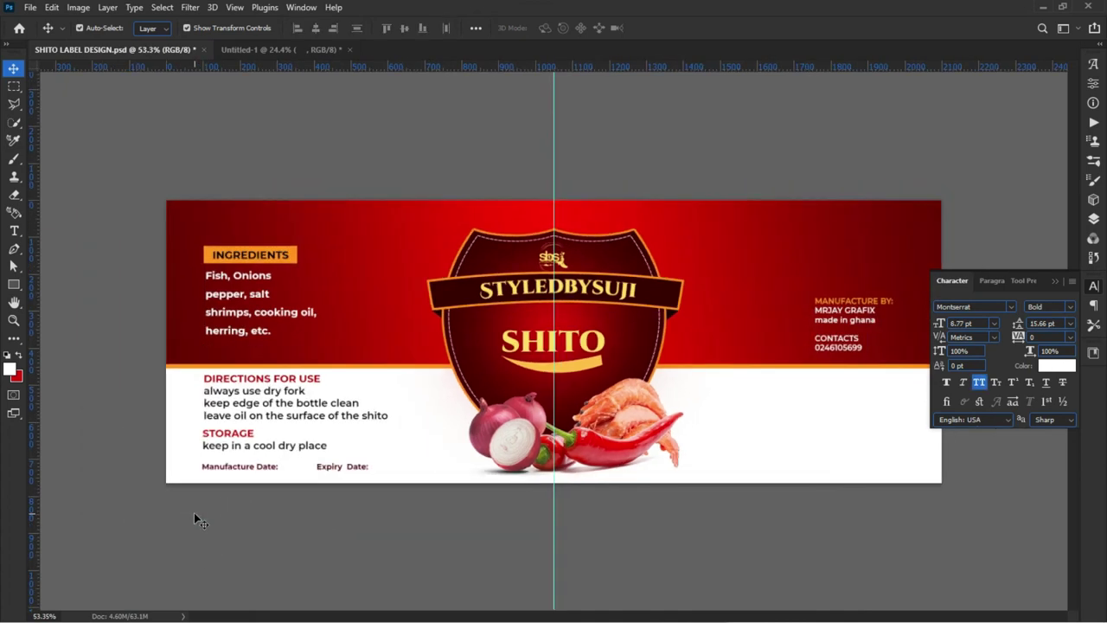
{"action": "scroll", "coordinate": [819, 492], "scroll_direction": "up", "scroll_amount": 1}
{"action": "scroll", "coordinate": [828, 490], "scroll_direction": "up", "scroll_amount": 2}
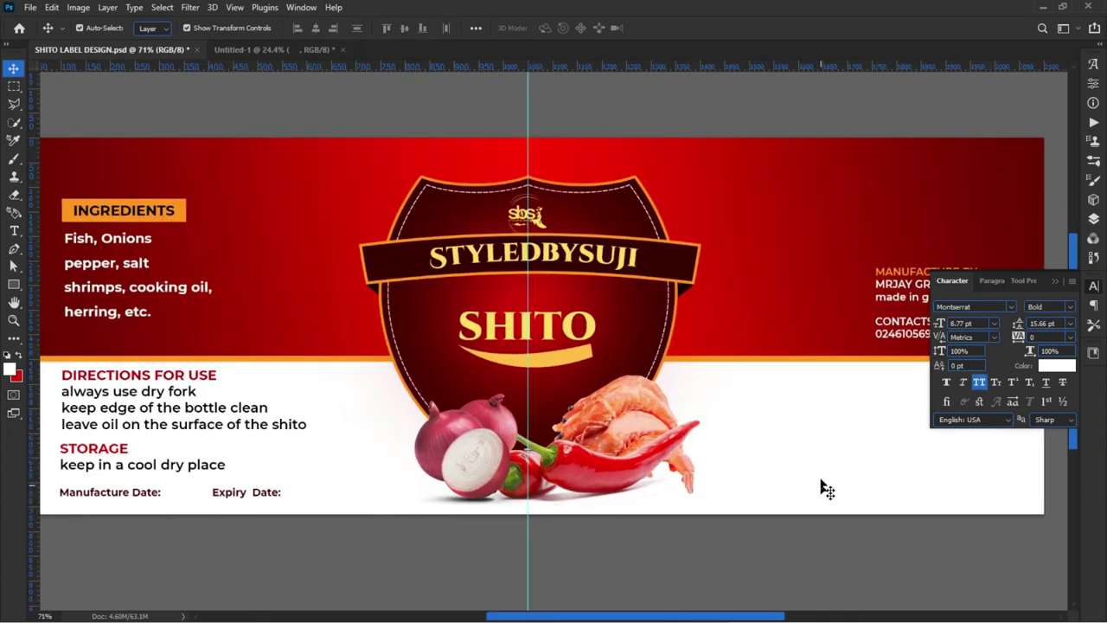
{"action": "scroll", "coordinate": [823, 477], "scroll_direction": "up", "scroll_amount": 2}
{"action": "mouse_move", "coordinate": [802, 464]}
{"action": "left_mouse_down"}
{"action": "mouse_move", "coordinate": [462, 452]}
{"action": "mouse_move", "coordinate": [754, 497]}
{"action": "left_mouse_up"}
{"action": "scroll", "coordinate": [756, 437], "scroll_direction": "down", "scroll_amount": 1}
{"action": "scroll", "coordinate": [755, 437], "scroll_direction": "down", "scroll_amount": 1}
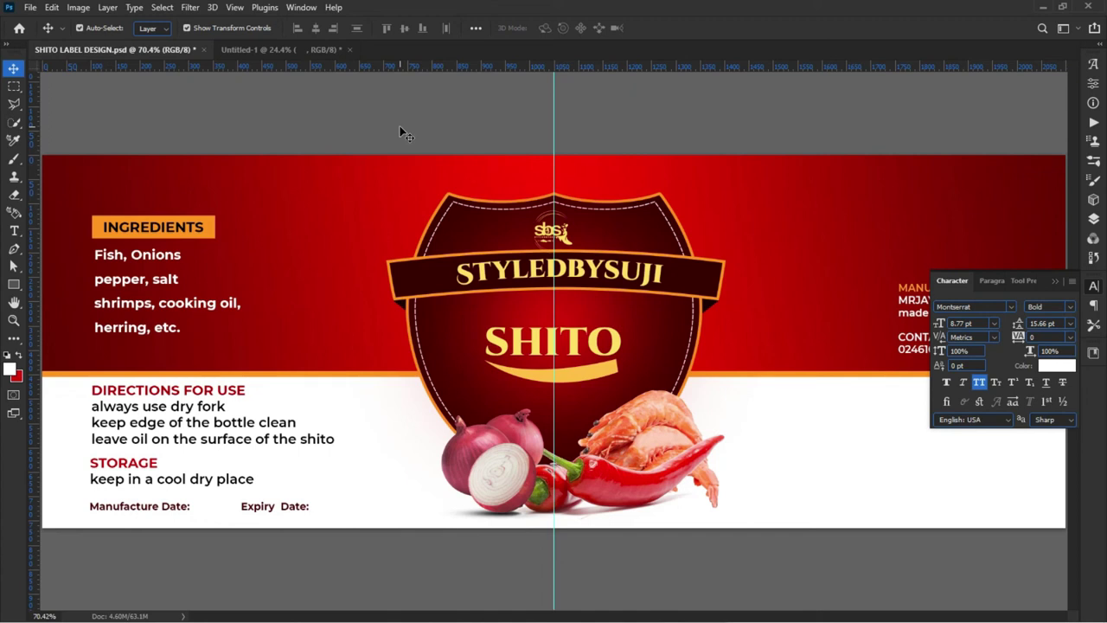
{"action": "scroll", "coordinate": [359, 145], "scroll_direction": "down", "scroll_amount": 2}
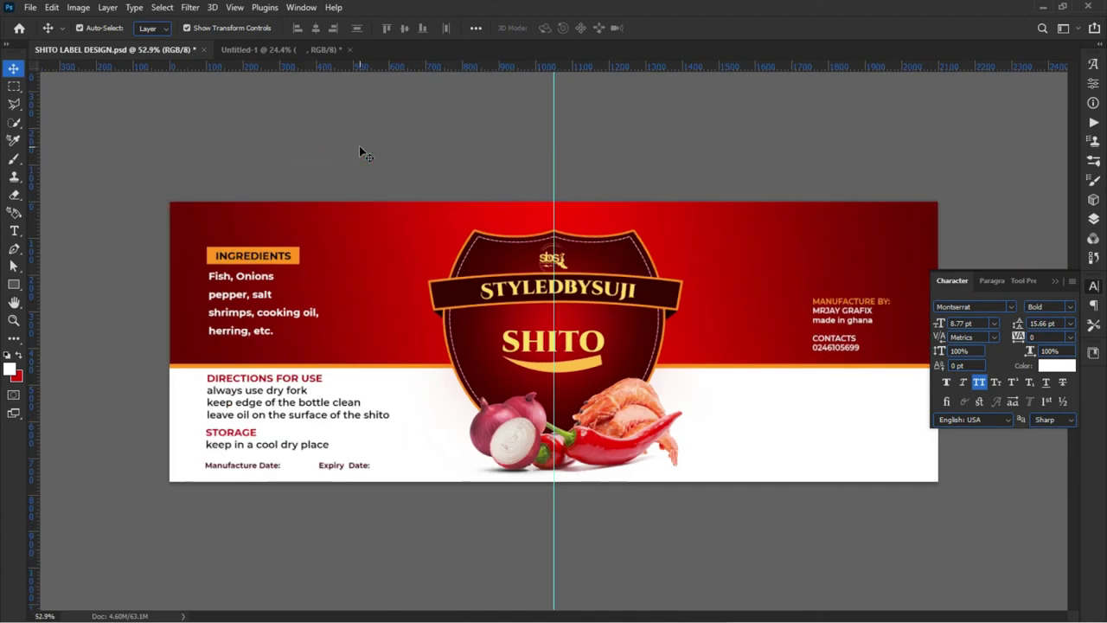
{"action": "scroll", "coordinate": [359, 145], "scroll_direction": "down", "scroll_amount": 1}
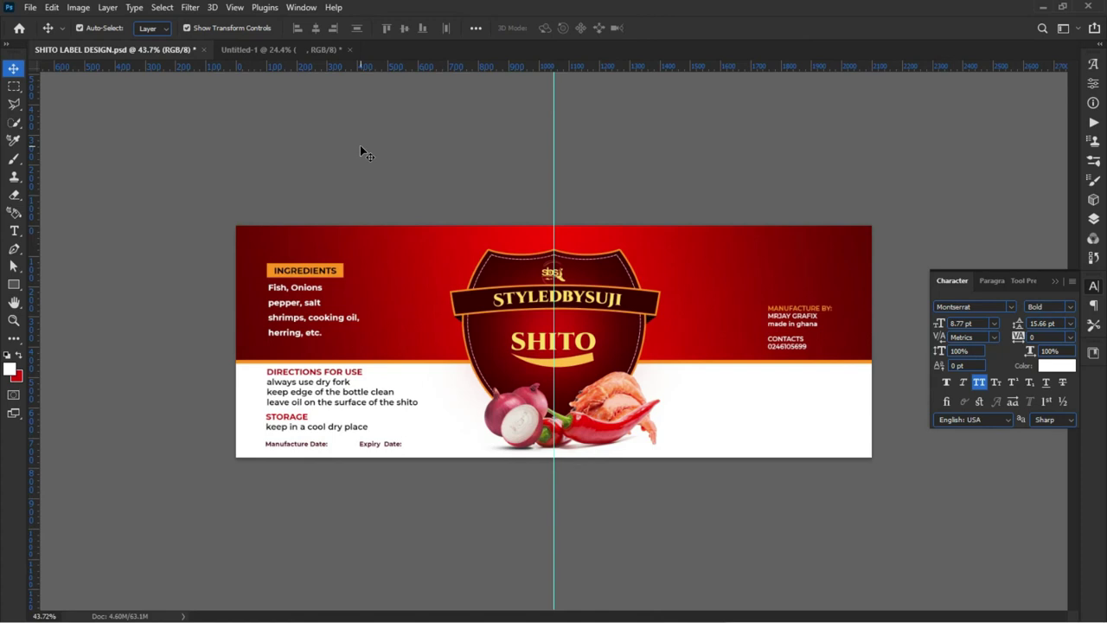